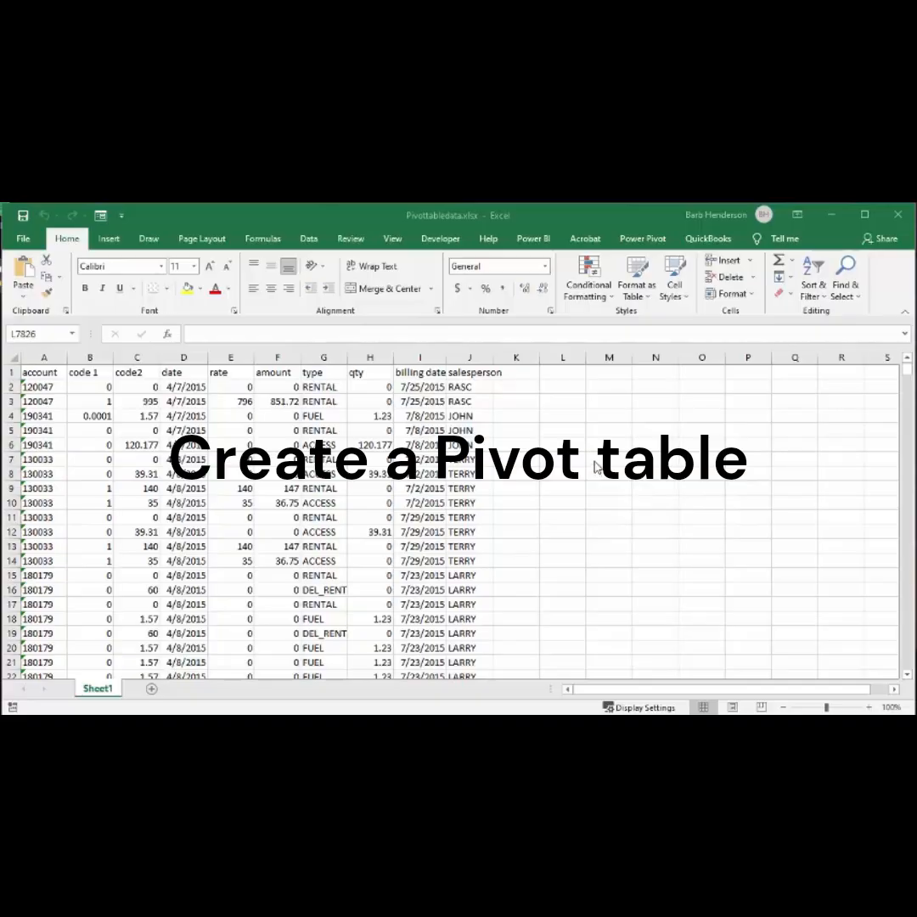
Convert the sales data range A1:J9065 on Sheet1 into a table that has headers
{"action": "scroll", "coordinate": [597, 467], "scroll_direction": "down", "scroll_amount": 1}
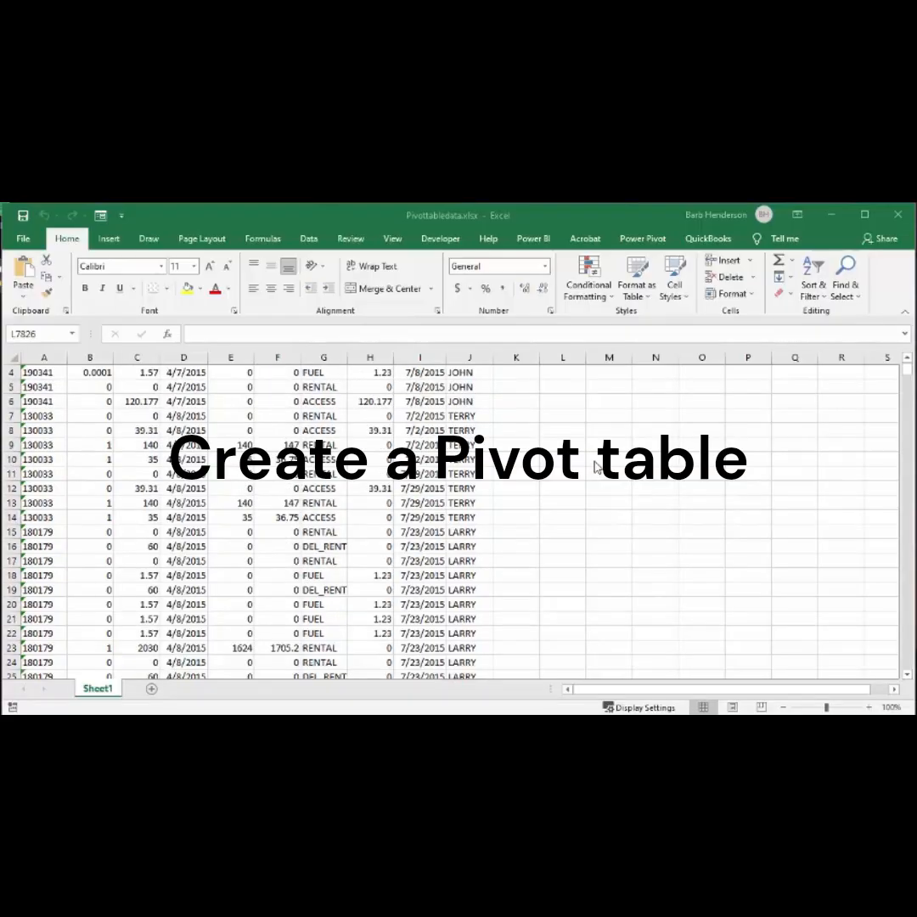
{"action": "scroll", "coordinate": [596, 467], "scroll_direction": "down", "scroll_amount": 20}
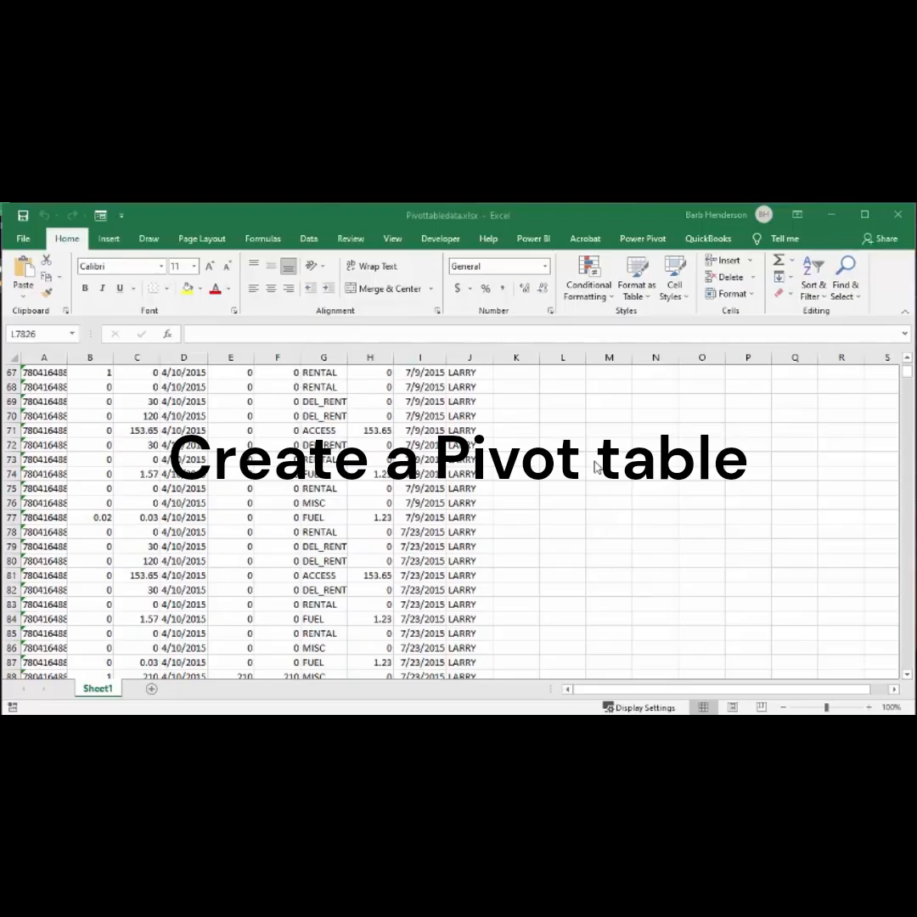
{"action": "scroll", "coordinate": [597, 467], "scroll_direction": "down", "scroll_amount": 20}
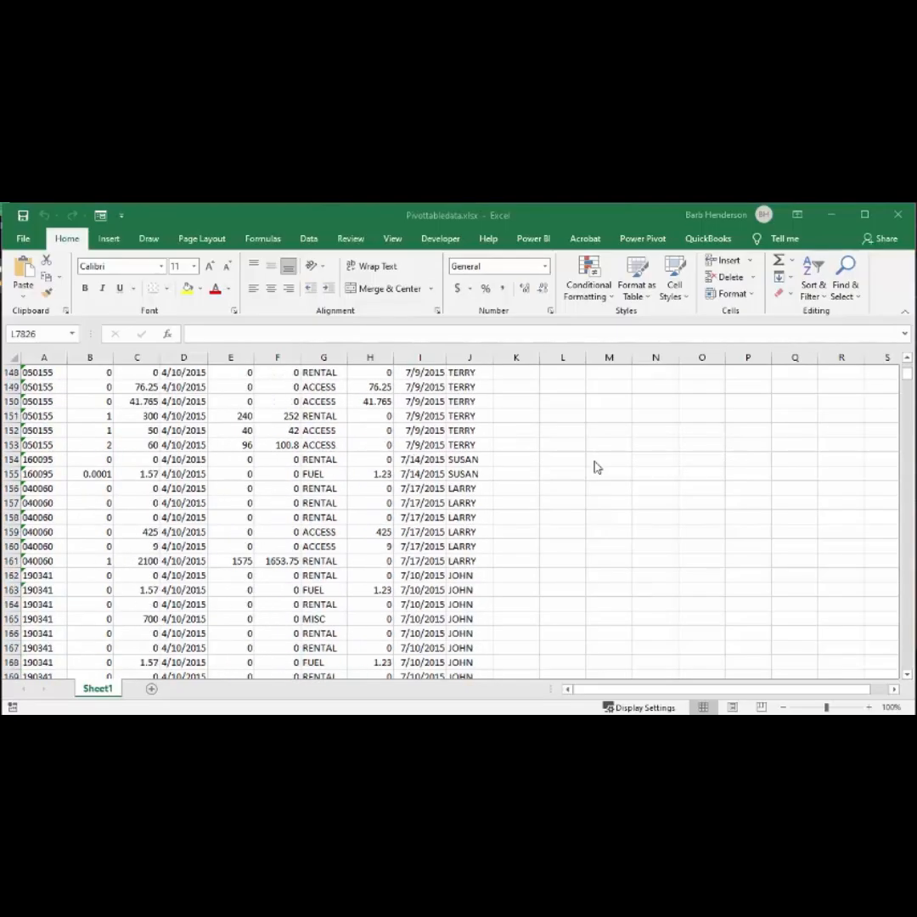
{"action": "scroll", "coordinate": [596, 467], "scroll_direction": "up", "scroll_amount": 20}
{"action": "scroll", "coordinate": [596, 466], "scroll_direction": "up", "scroll_amount": 20}
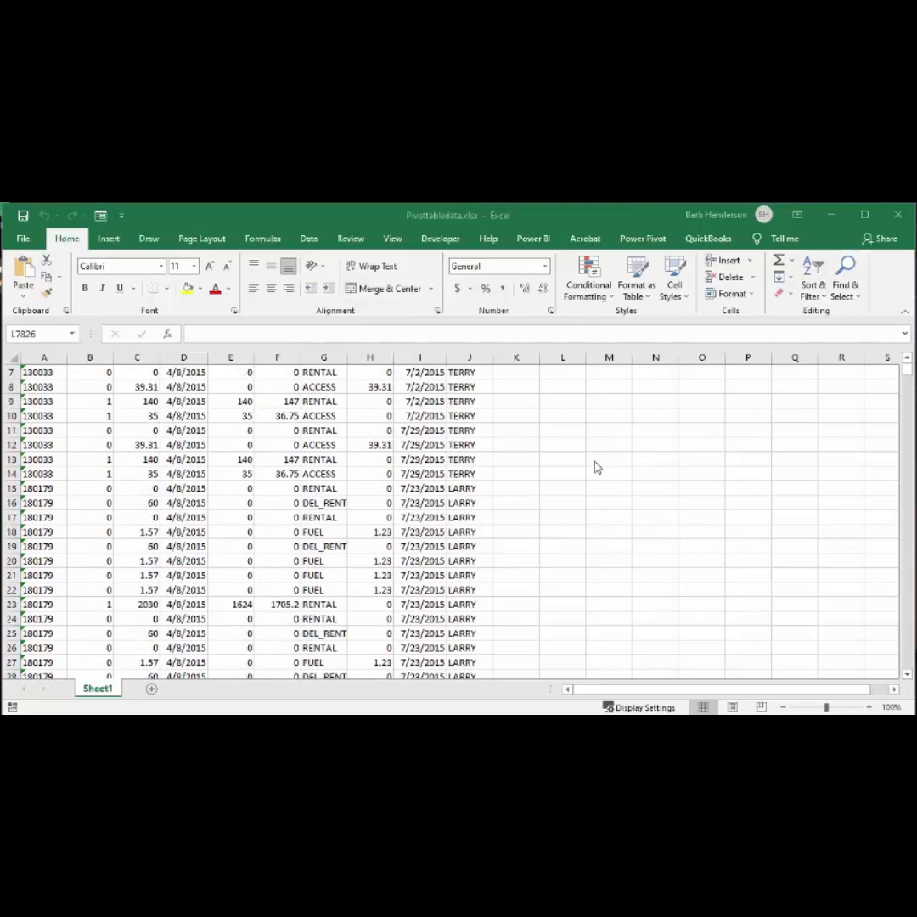
{"action": "scroll", "coordinate": [597, 467], "scroll_direction": "up", "scroll_amount": 2}
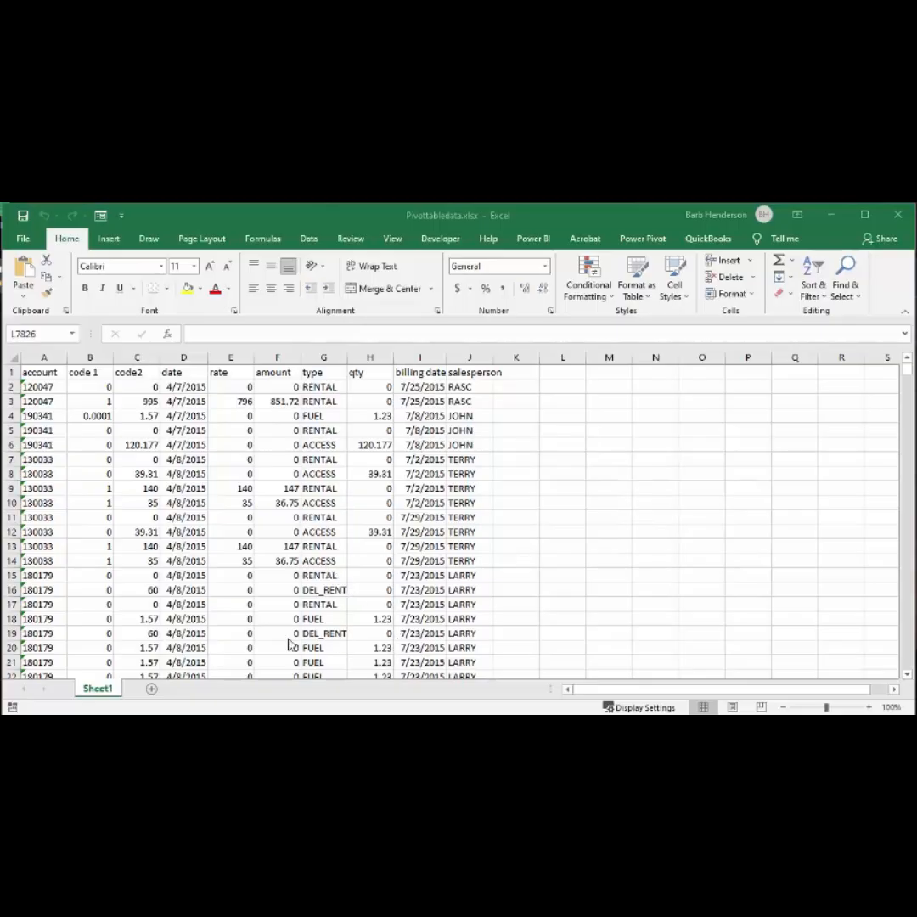
{"action": "left_click", "coordinate": [185, 489]}
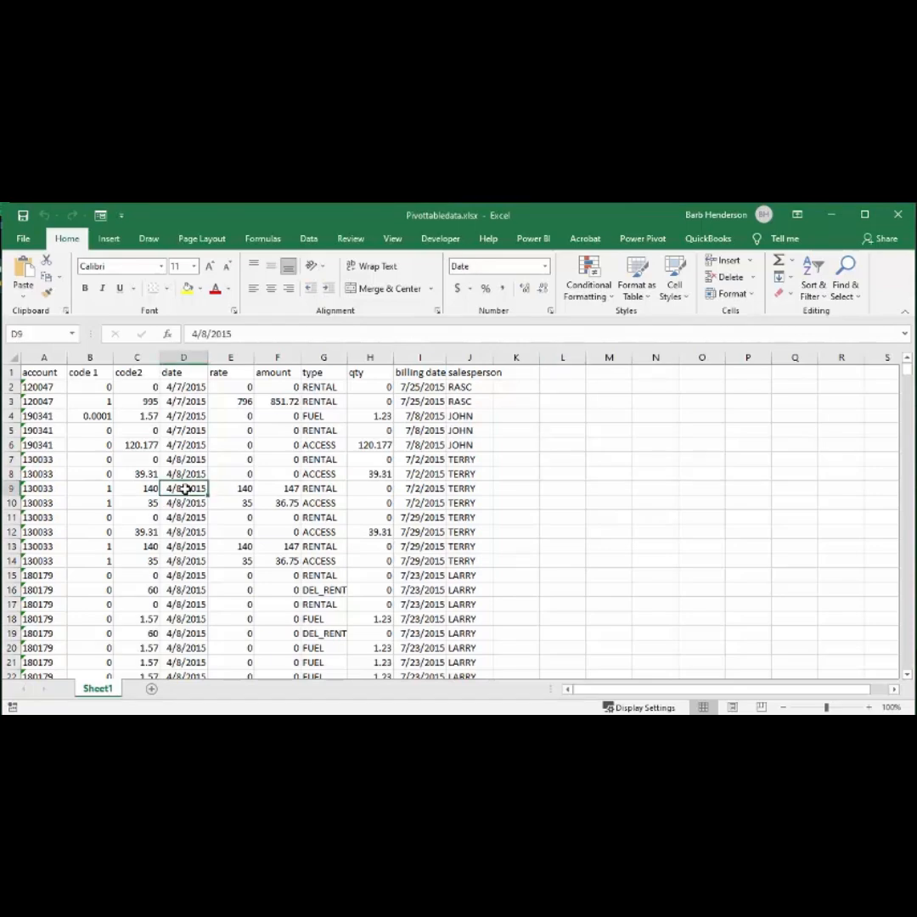
{"action": "left_click", "coordinate": [108, 241]}
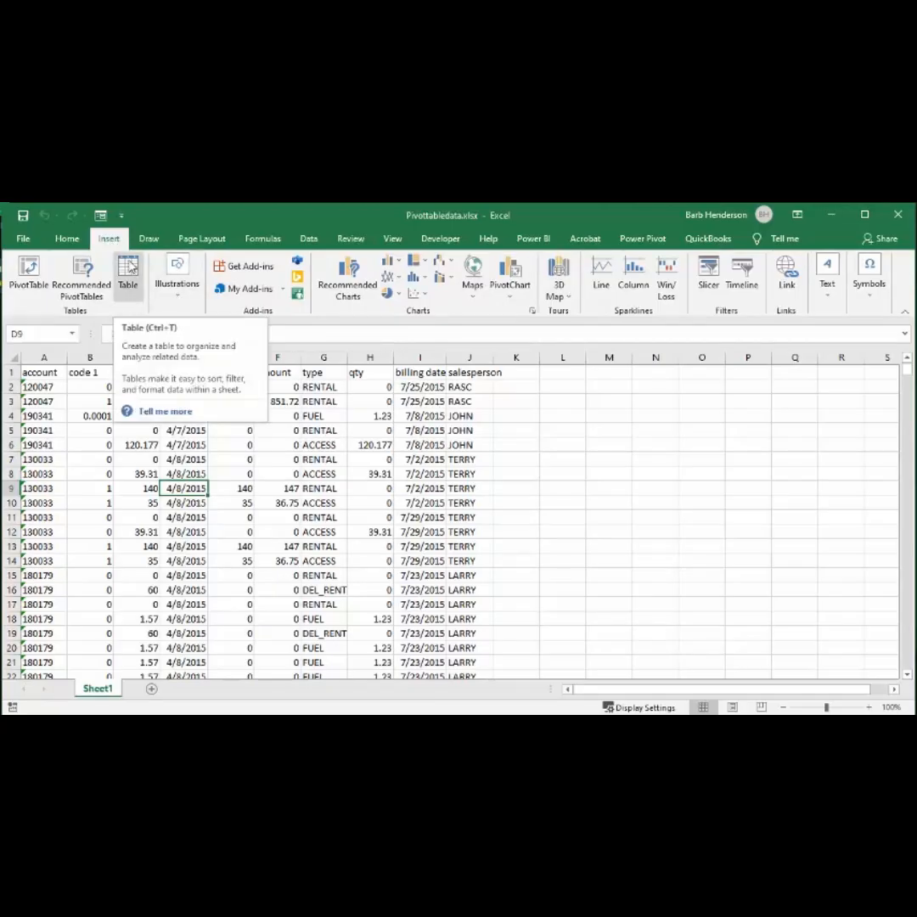
{"action": "left_click", "coordinate": [129, 266]}
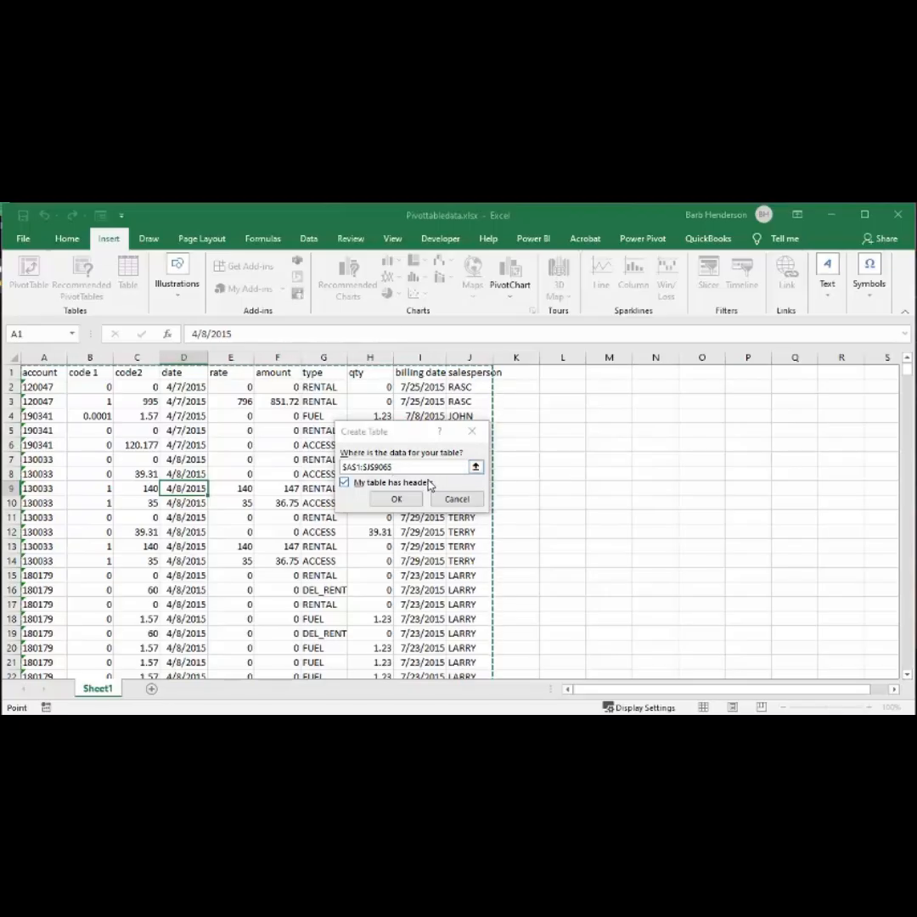
{"action": "left_click", "coordinate": [396, 499]}
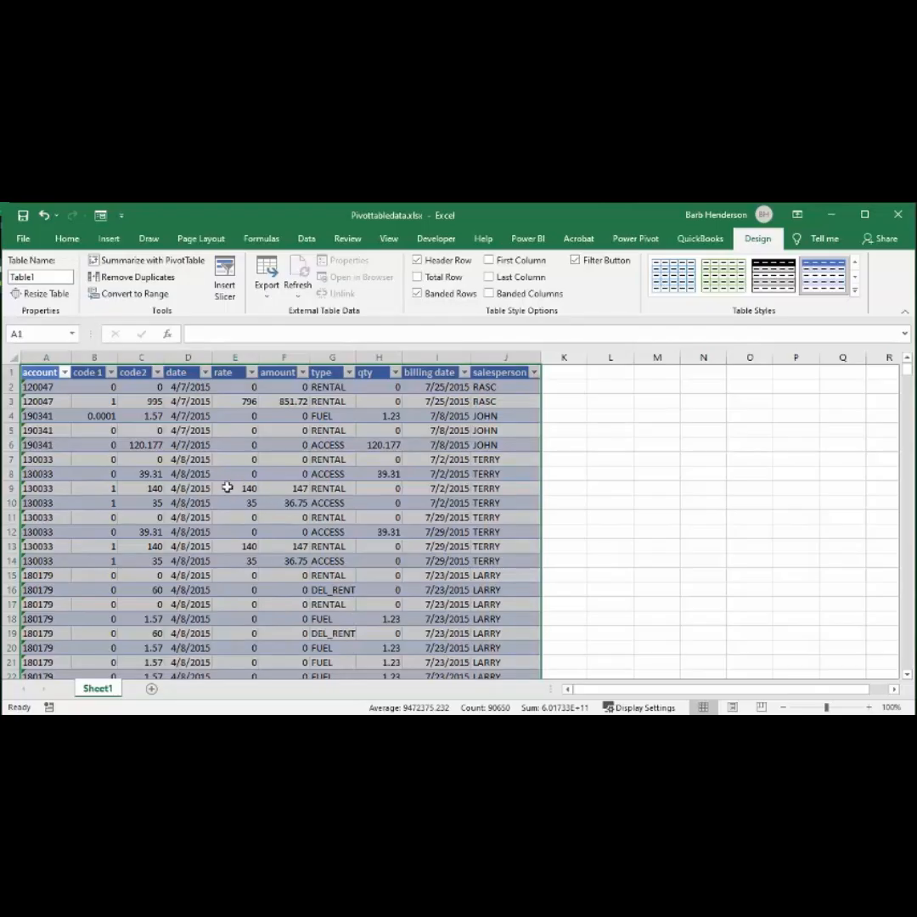
Create a PivotTable from Table1 on a new worksheet
{"action": "left_click", "coordinate": [109, 239]}
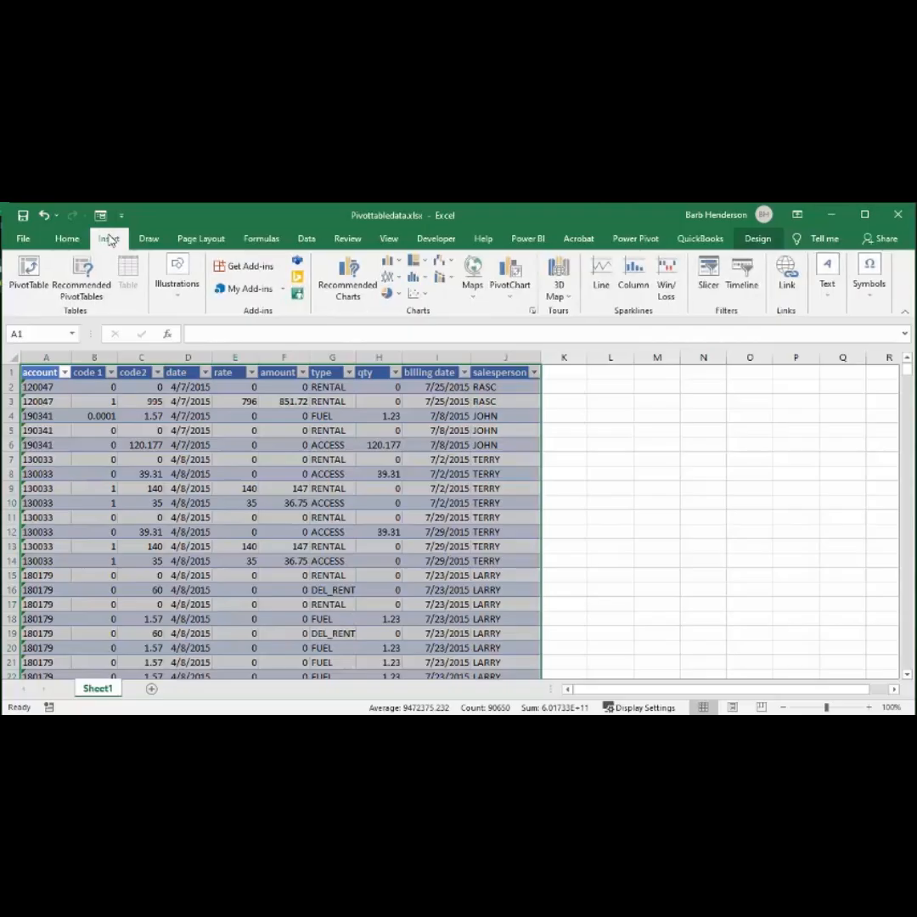
{"action": "left_click", "coordinate": [30, 269]}
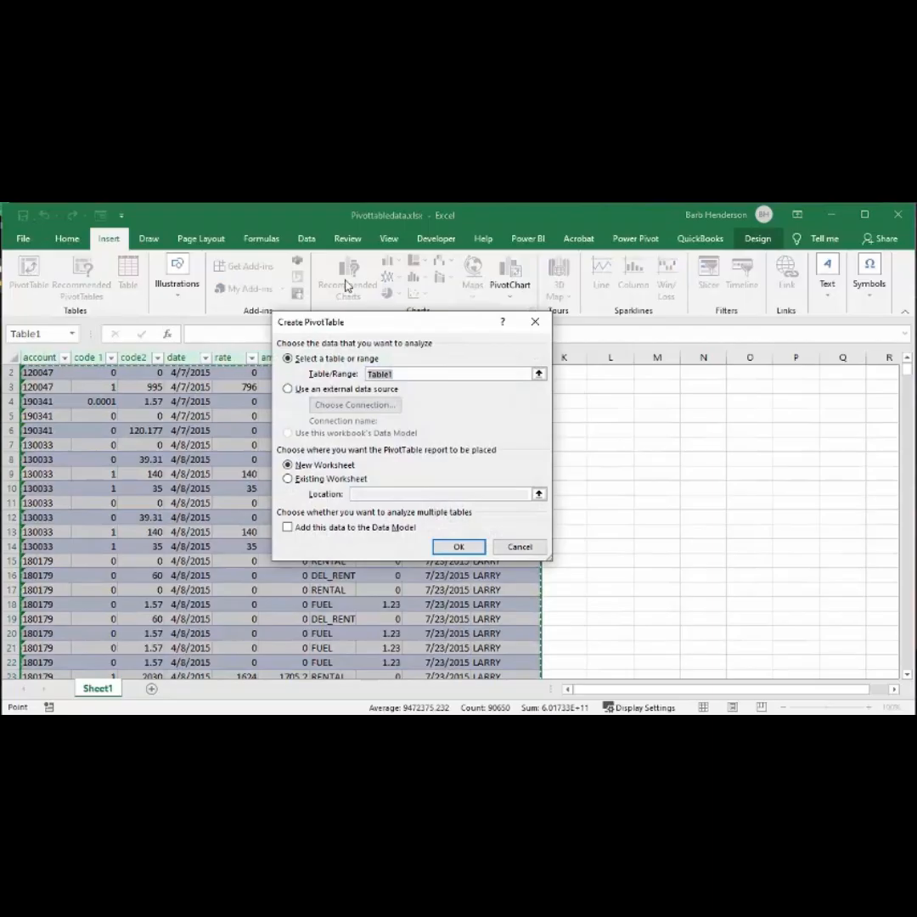
{"action": "left_click_drag", "start_coordinate": [403, 327], "coordinate": [332, 372]}
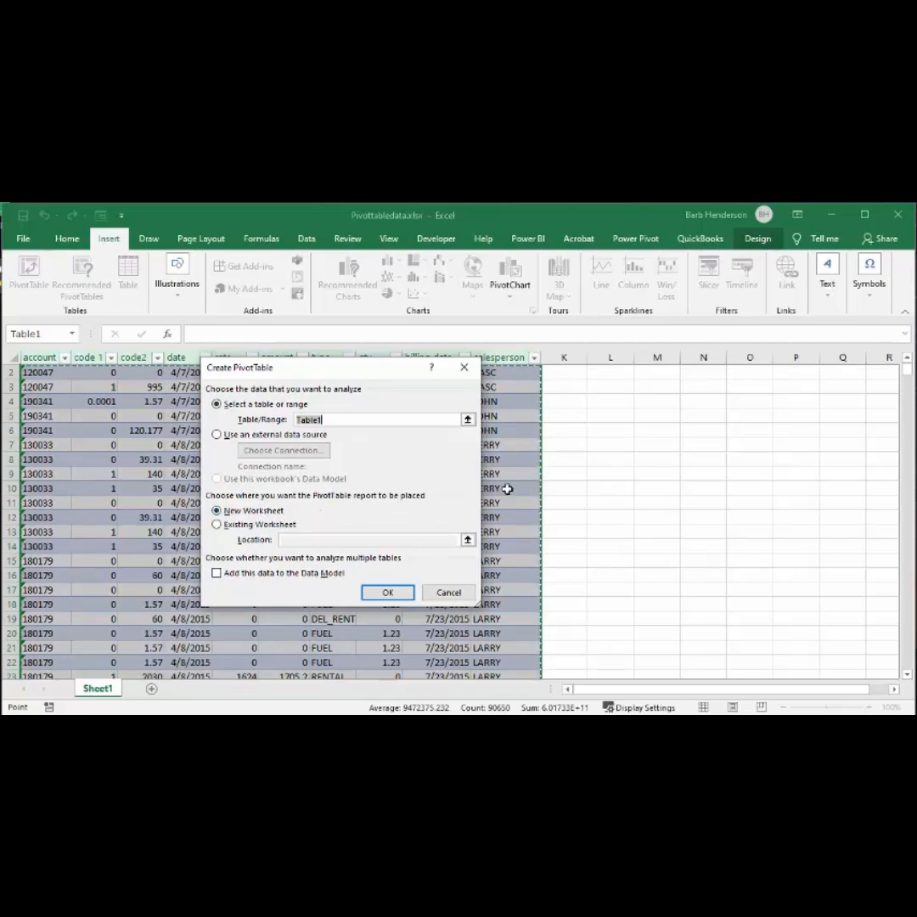
{"action": "left_click", "coordinate": [389, 595]}
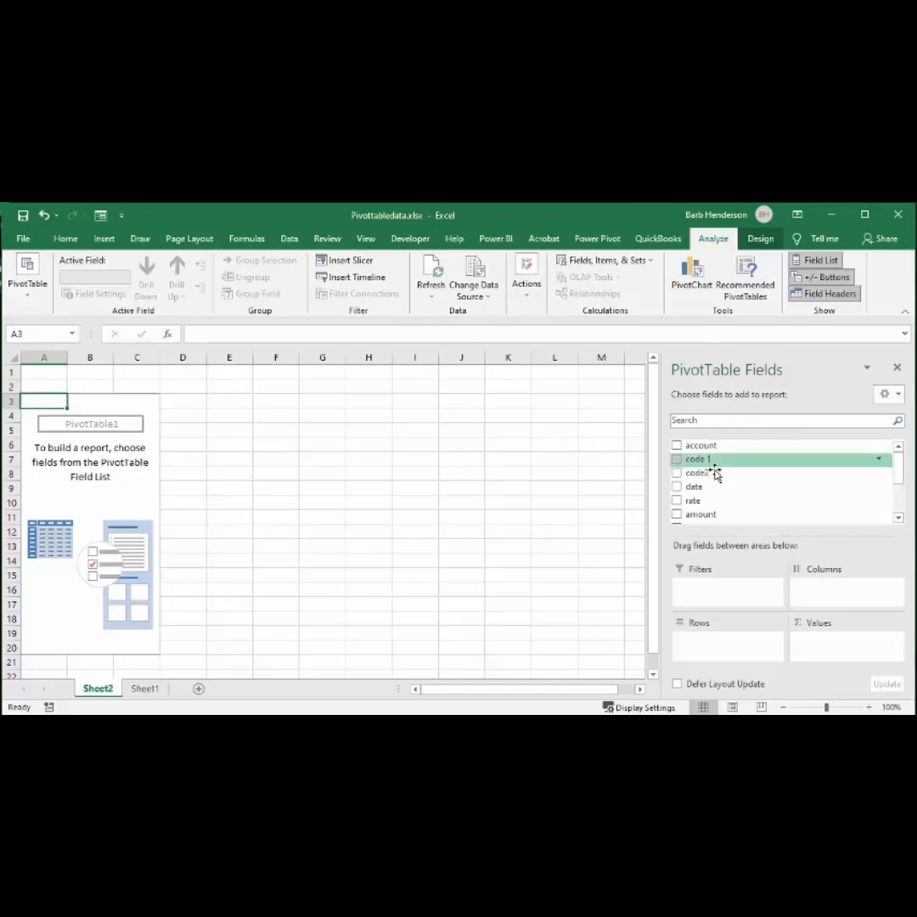
Add the salesperson field to the PivotTable, trying it as columns before placing it back in the rows
{"action": "scroll", "coordinate": [784, 479], "scroll_direction": "down", "scroll_amount": 3}
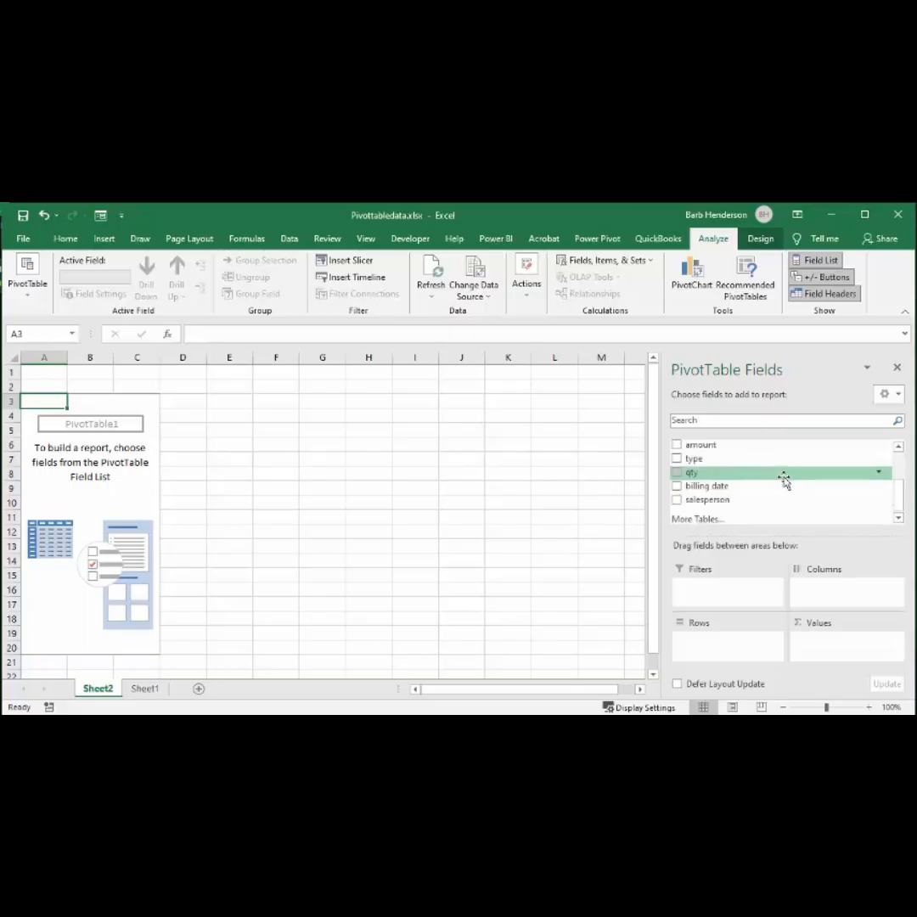
{"action": "scroll", "coordinate": [784, 479], "scroll_direction": "up", "scroll_amount": 3}
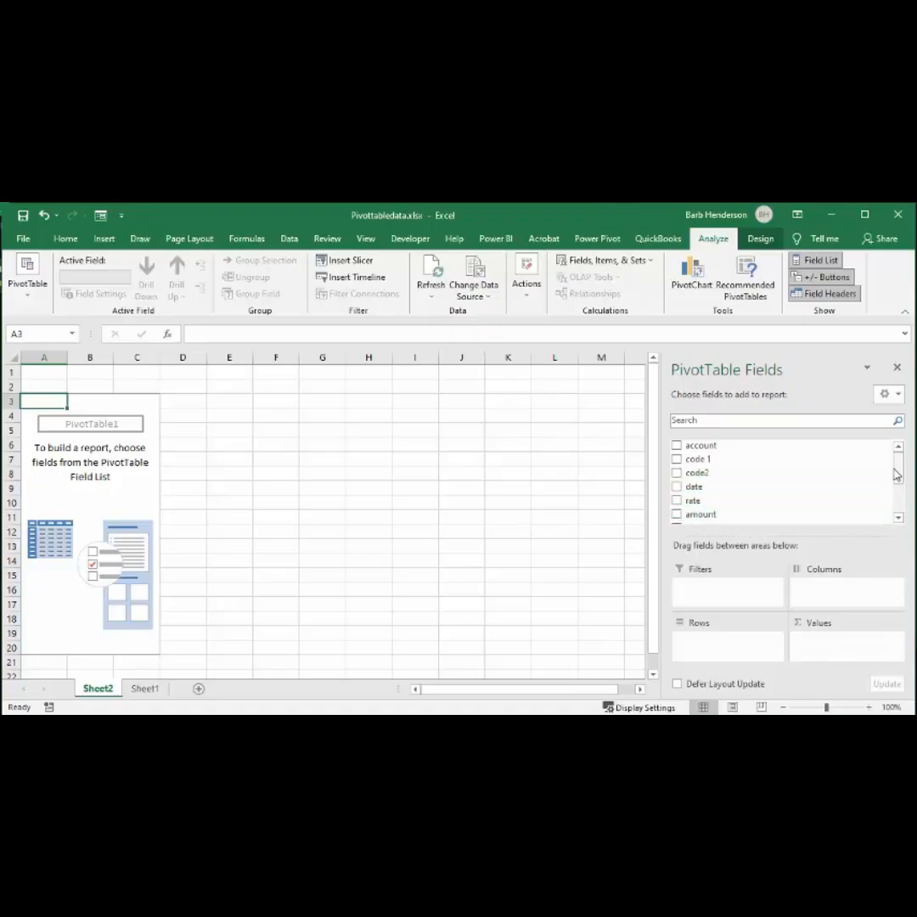
{"action": "left_click_drag", "start_coordinate": [898, 469], "coordinate": [895, 513]}
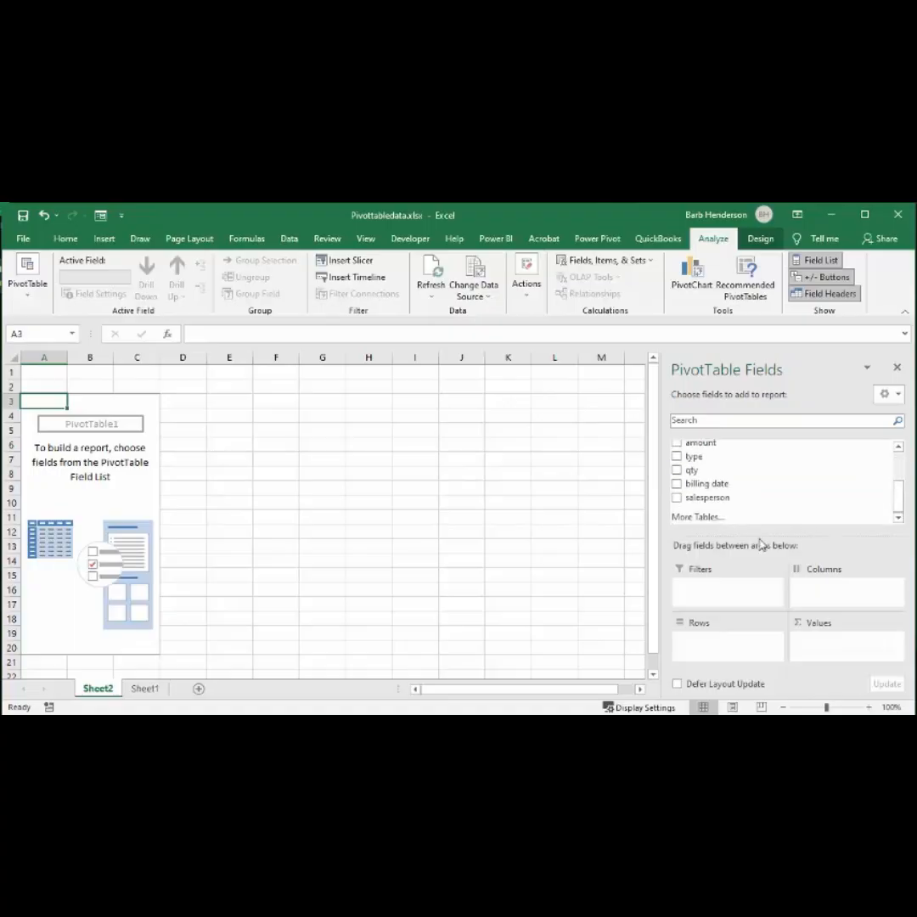
{"action": "left_click", "coordinate": [676, 498]}
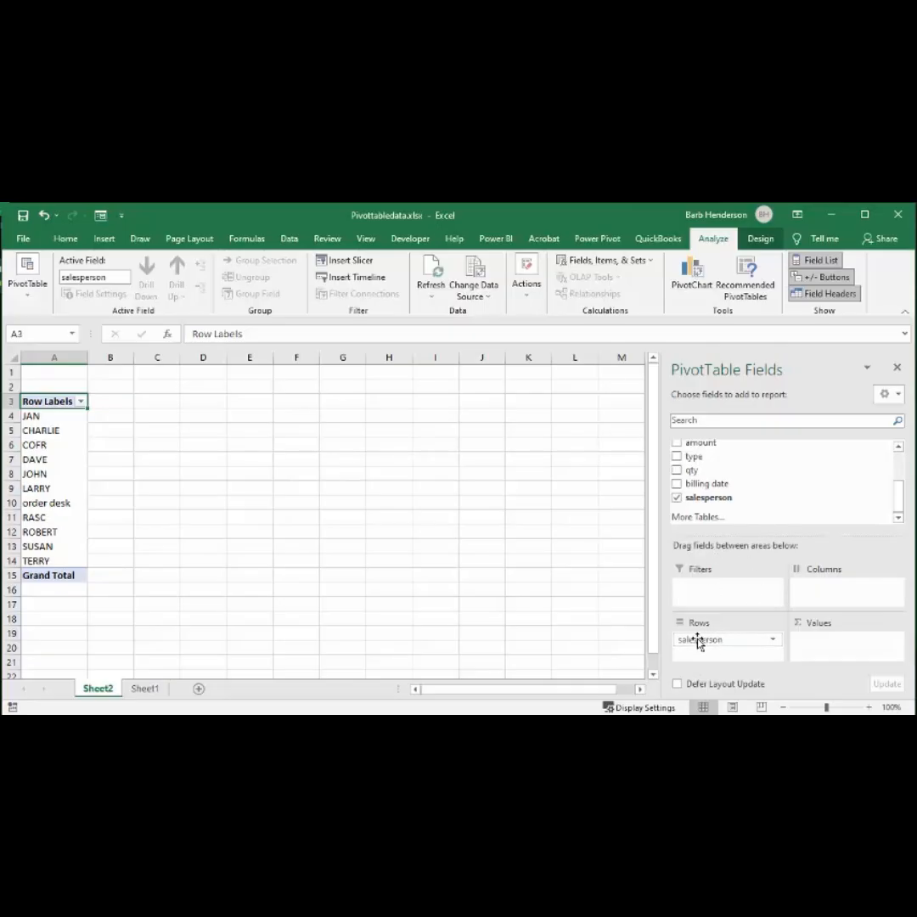
{"action": "left_click_drag", "start_coordinate": [697, 643], "coordinate": [831, 593]}
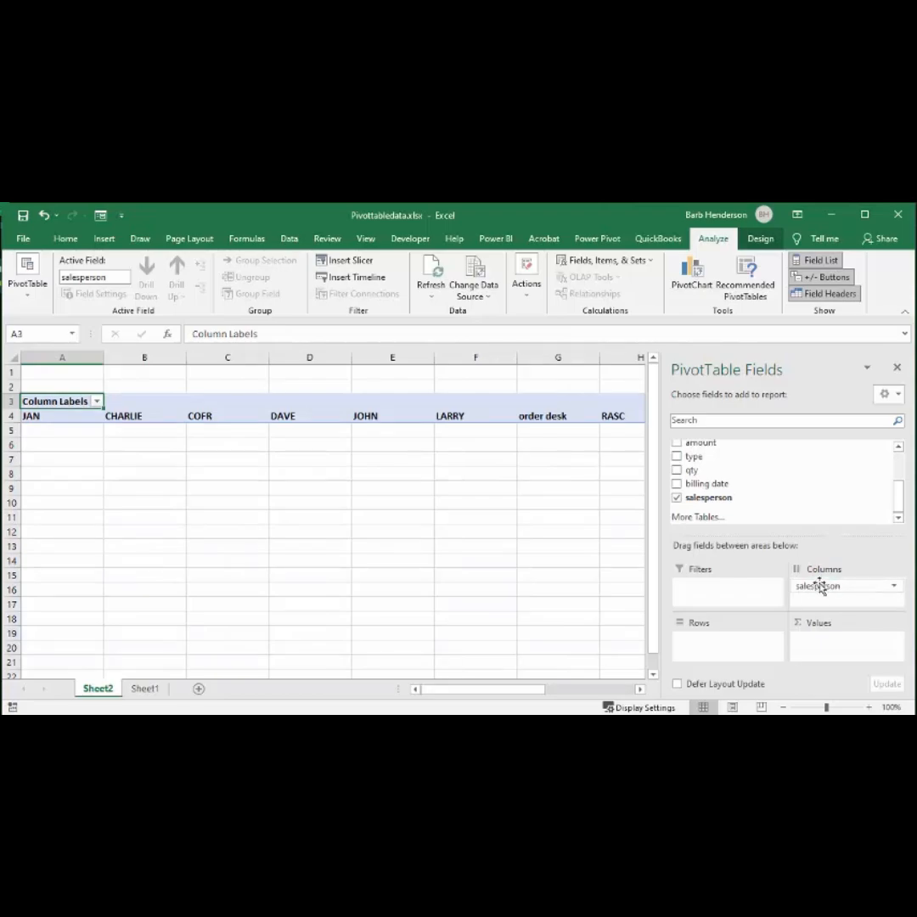
{"action": "left_click_drag", "start_coordinate": [819, 587], "coordinate": [712, 647]}
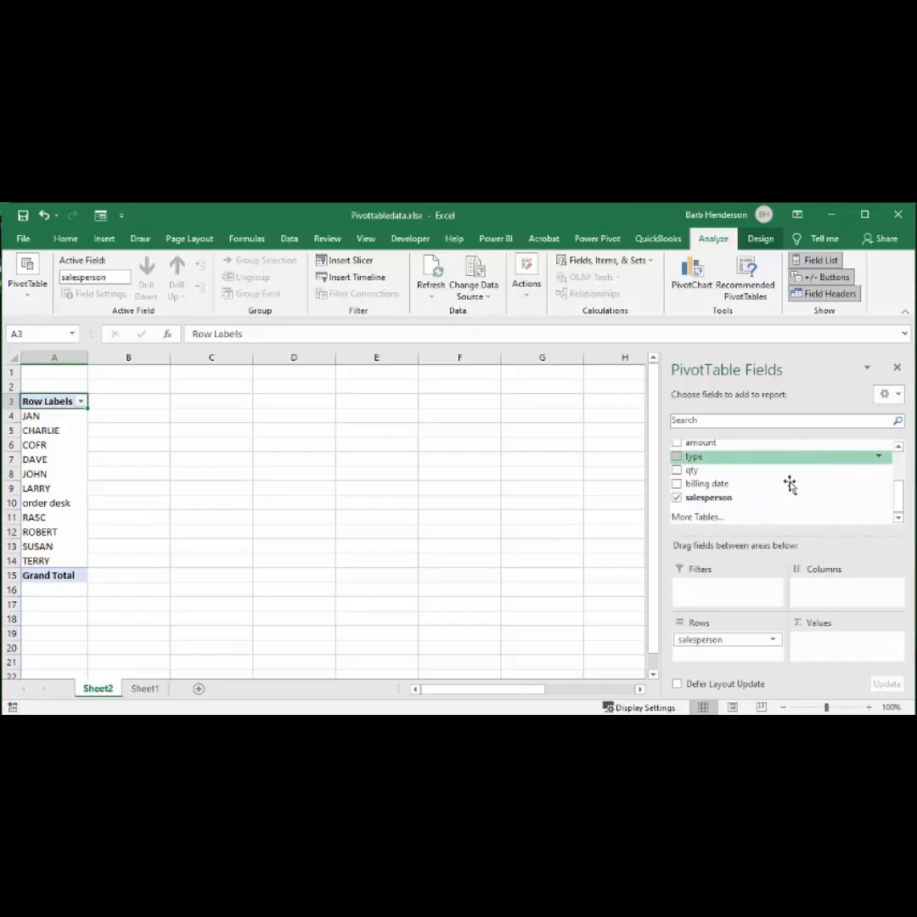
Add the amount field to the PivotTable values as a sum per salesperson
{"action": "left_click", "coordinate": [898, 448]}
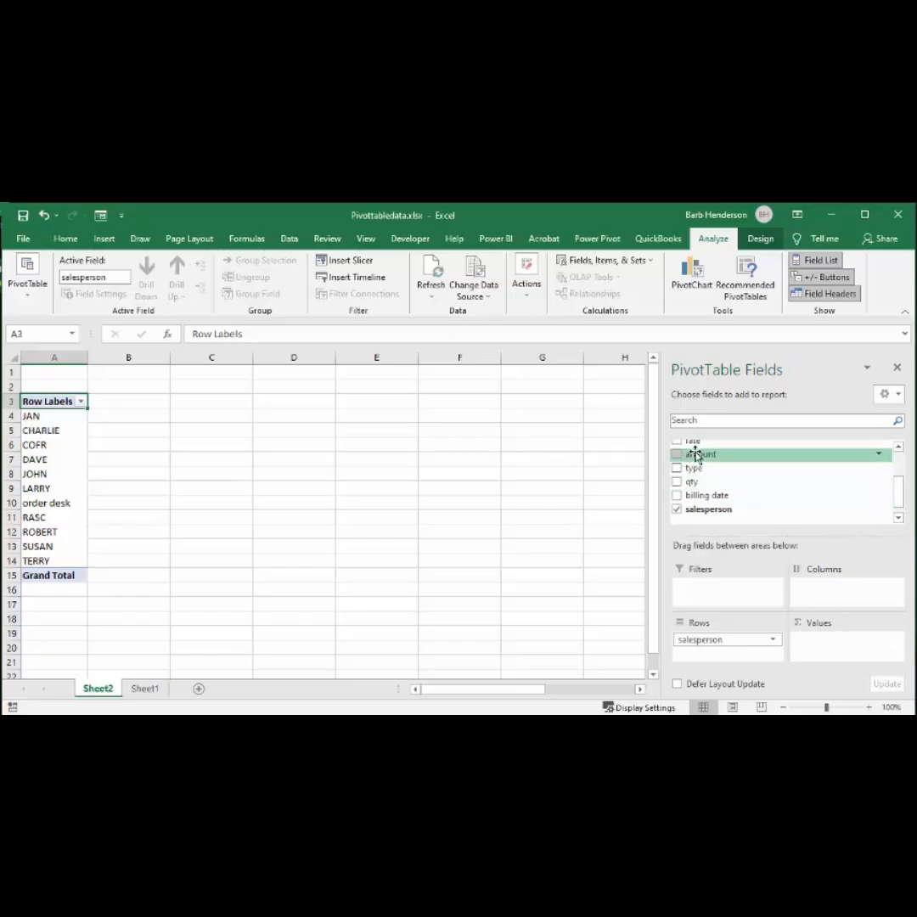
{"action": "left_click_drag", "start_coordinate": [696, 458], "coordinate": [817, 654]}
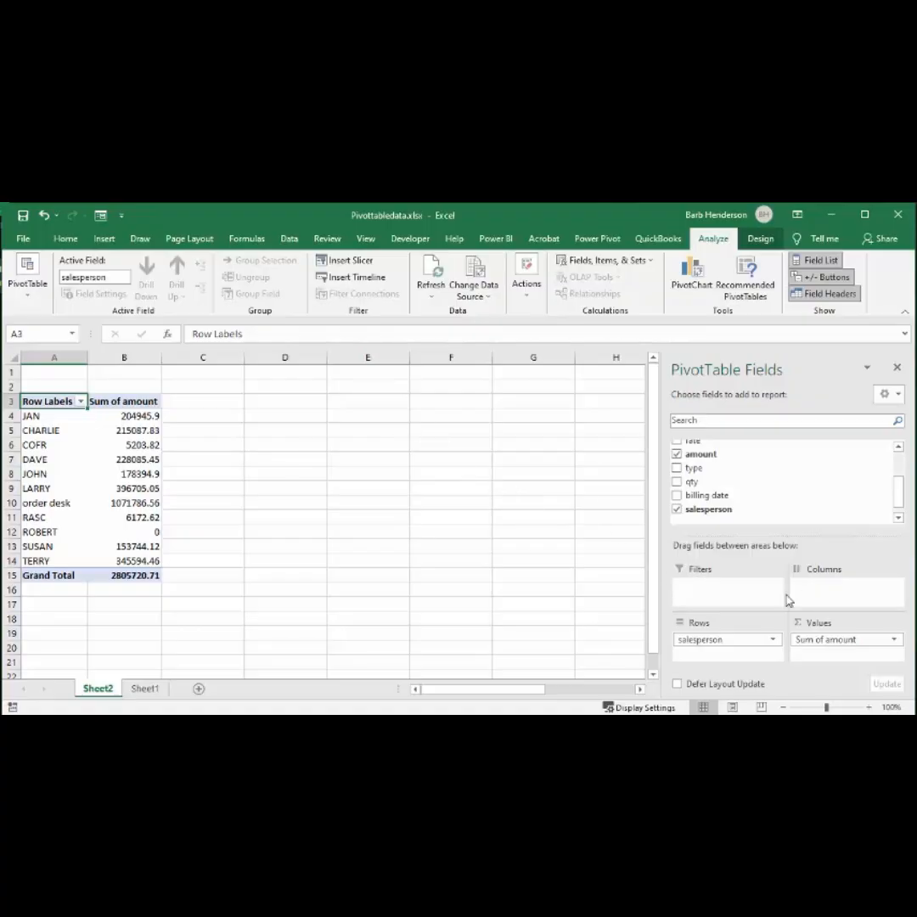
Summarize the amount value field by Average instead of Sum, after browsing the available calculation types
{"action": "left_click", "coordinate": [894, 641]}
{"action": "left_click", "coordinate": [894, 641]}
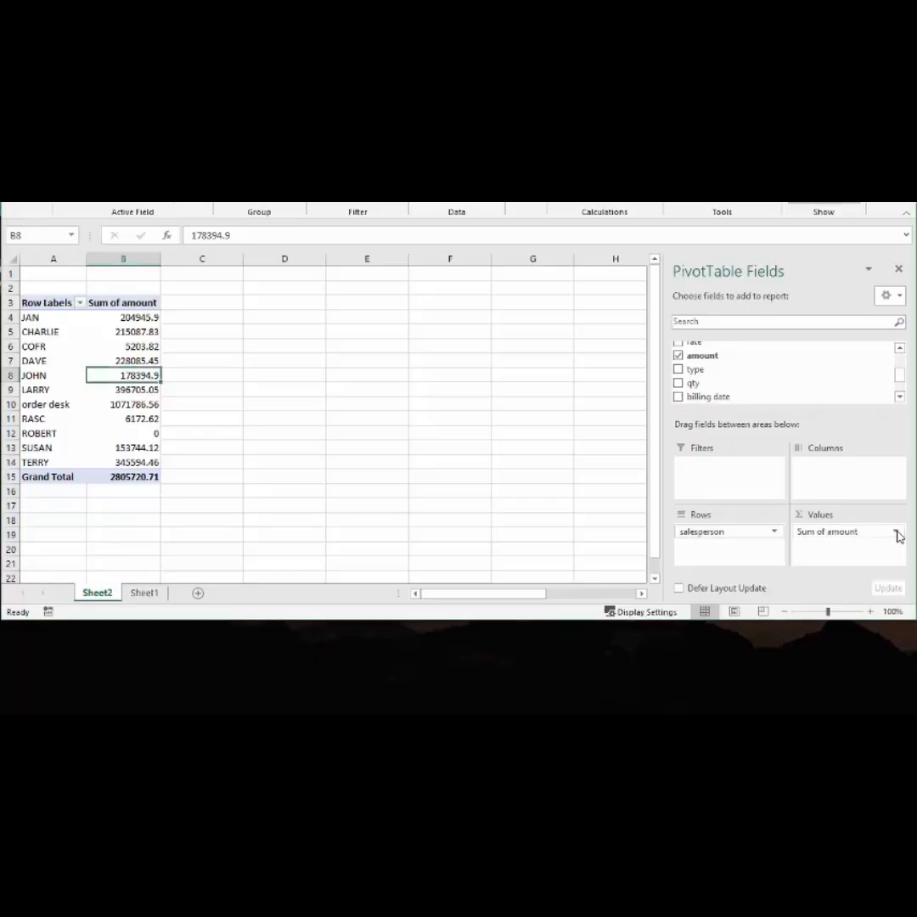
{"action": "left_click", "coordinate": [897, 532]}
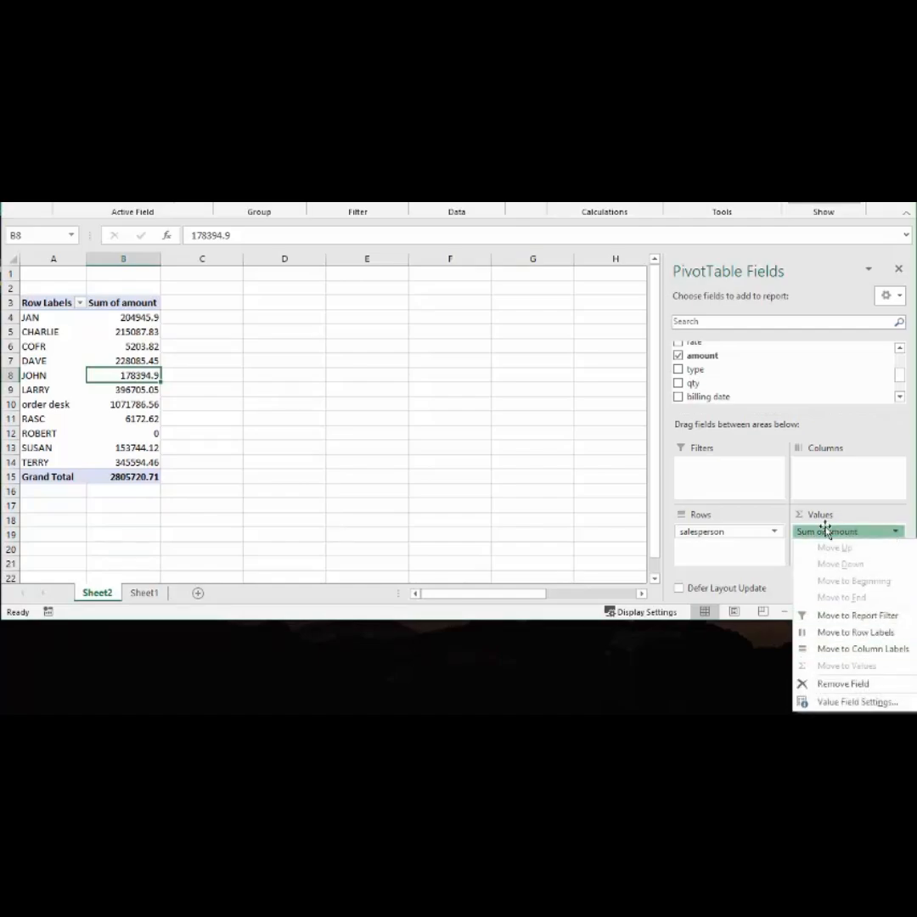
{"action": "left_click", "coordinate": [844, 702]}
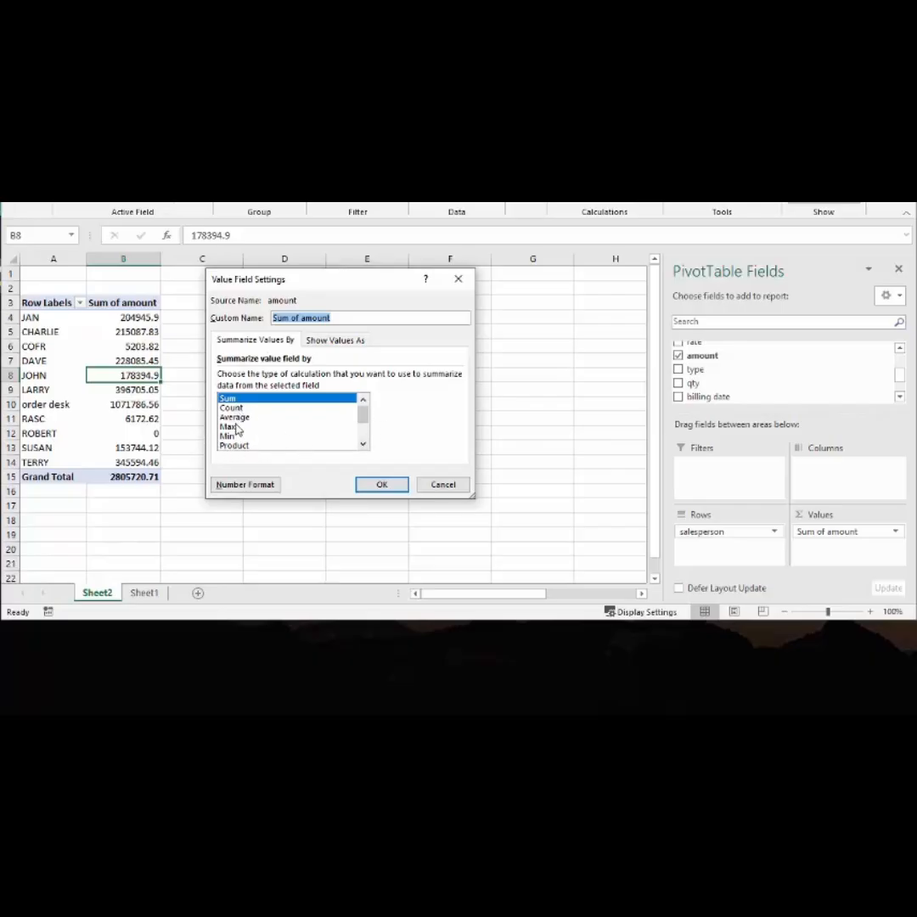
{"action": "left_click", "coordinate": [363, 425]}
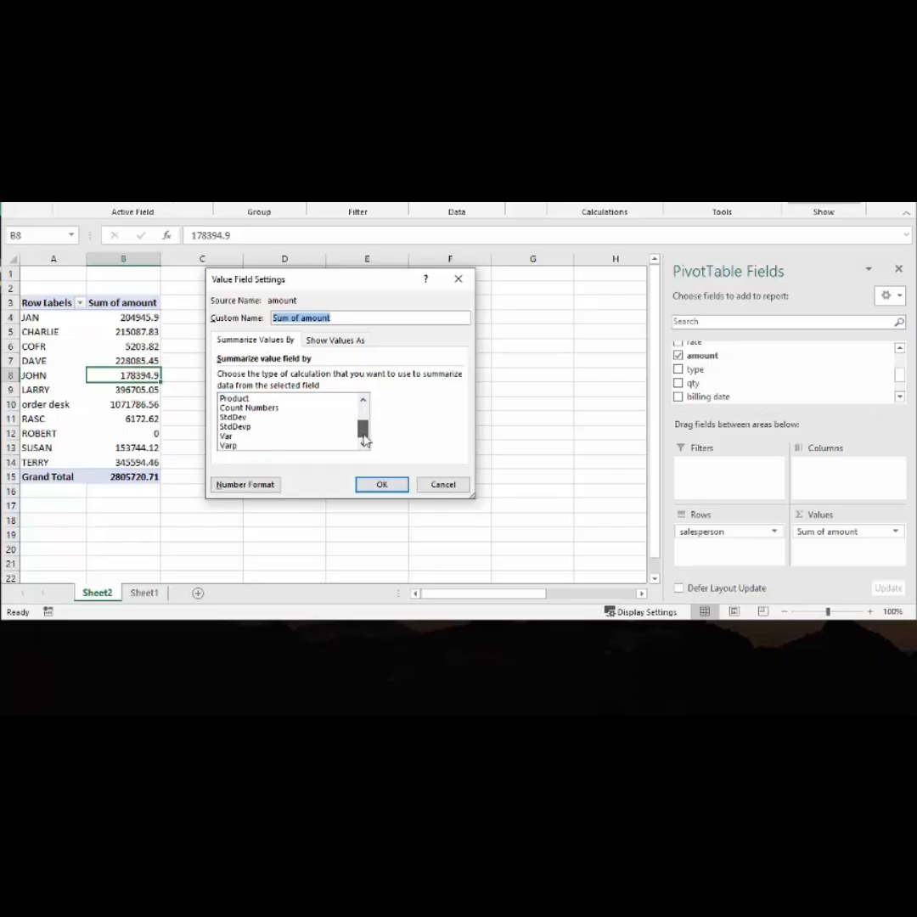
{"action": "left_click_drag", "start_coordinate": [367, 434], "coordinate": [374, 401]}
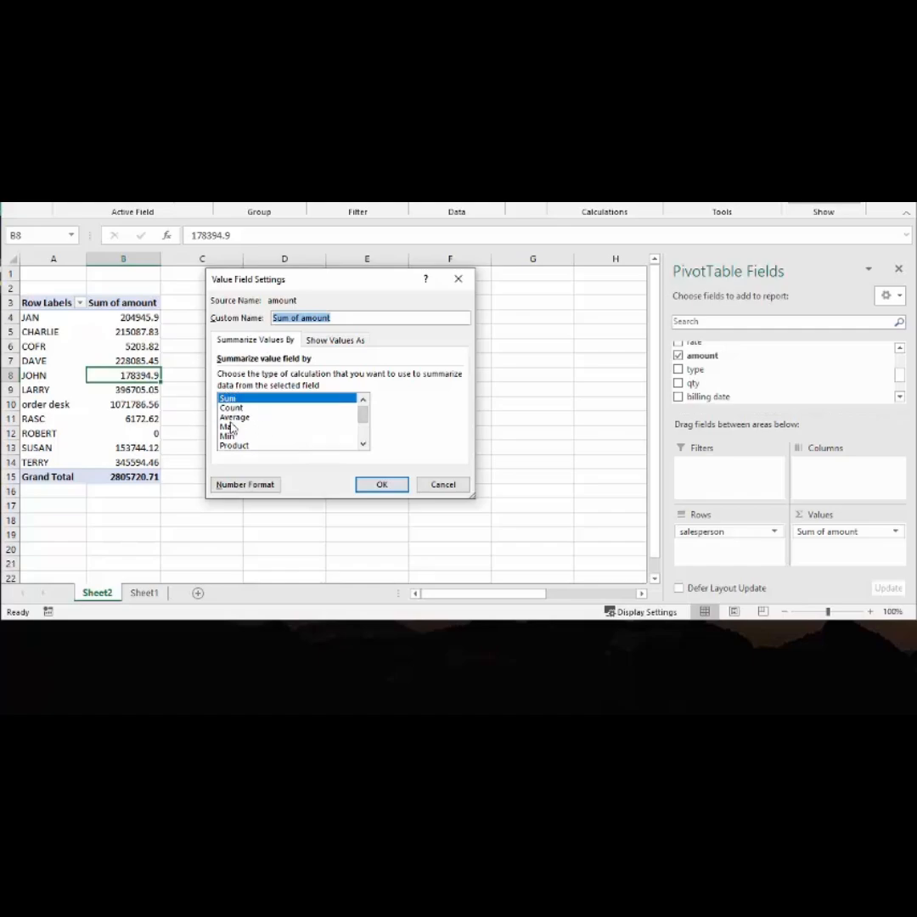
{"action": "left_click", "coordinate": [238, 418]}
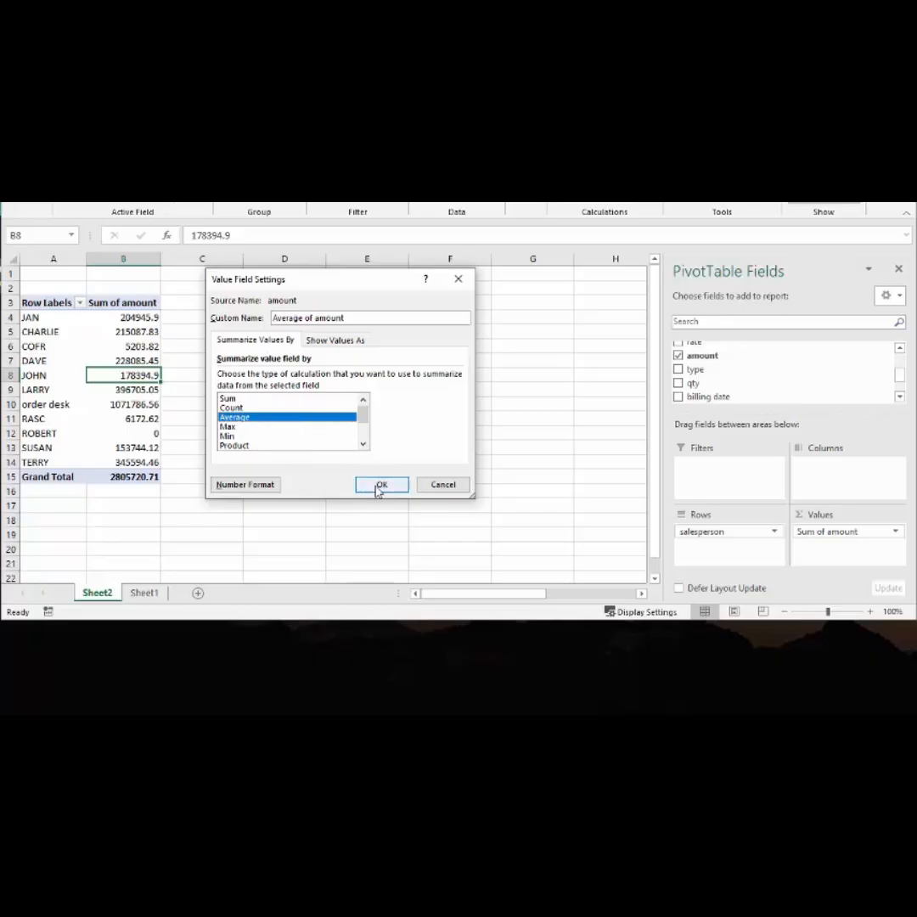
{"action": "left_click", "coordinate": [403, 482]}
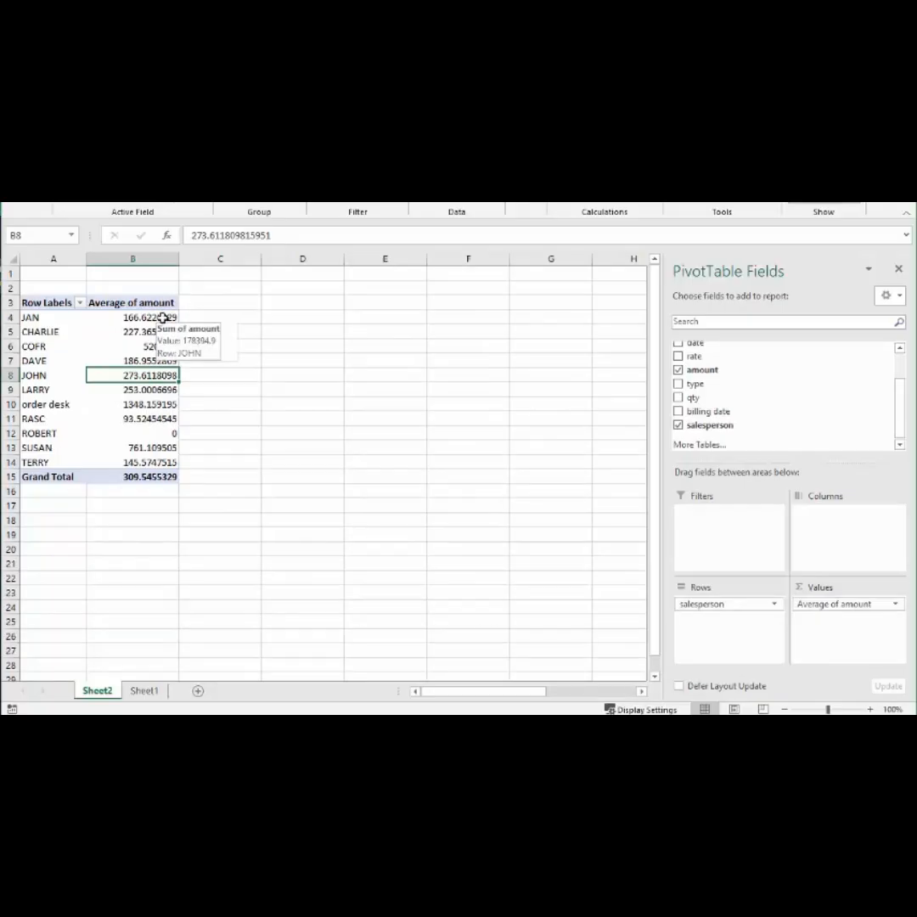
Undo the switch to Average for the amount value field
{"action": "mouse_move", "coordinate": [139, 320]}
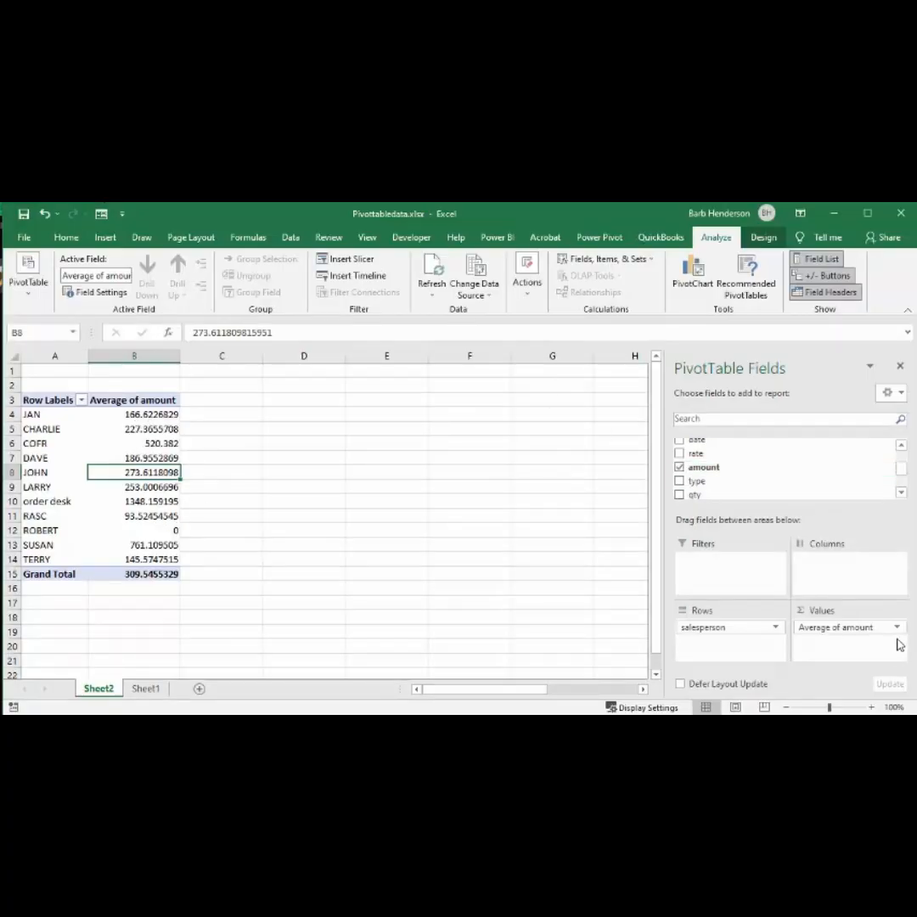
{"action": "left_click", "coordinate": [896, 629]}
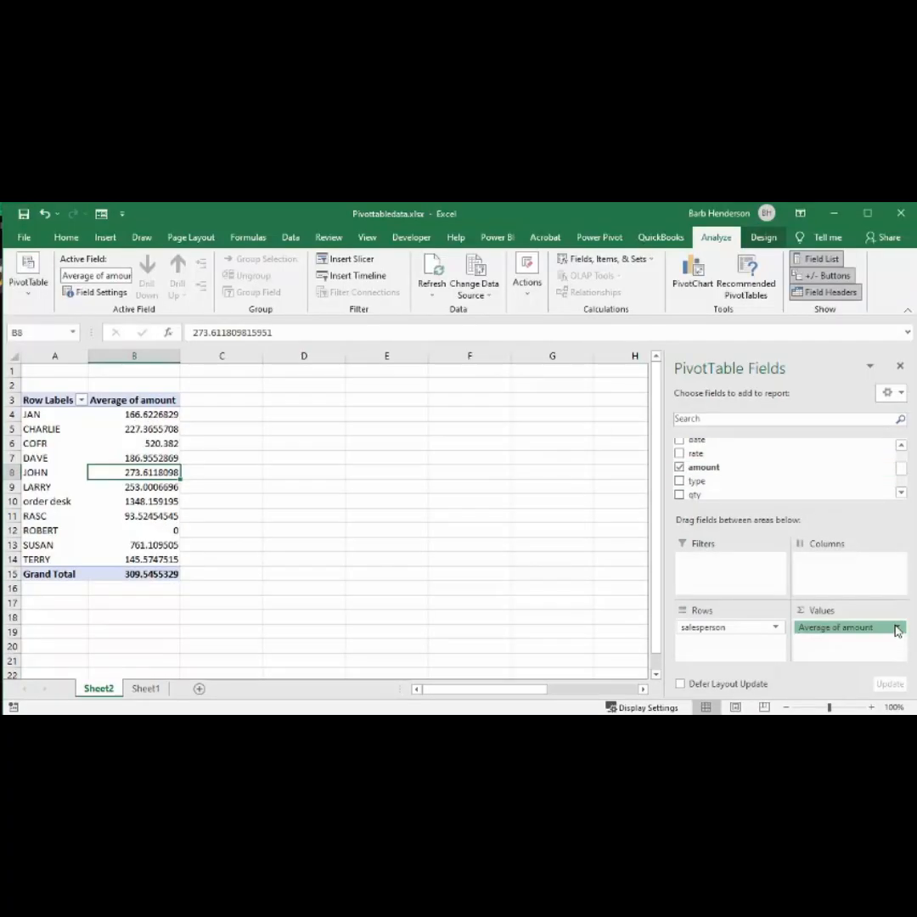
{"action": "left_click", "coordinate": [290, 491]}
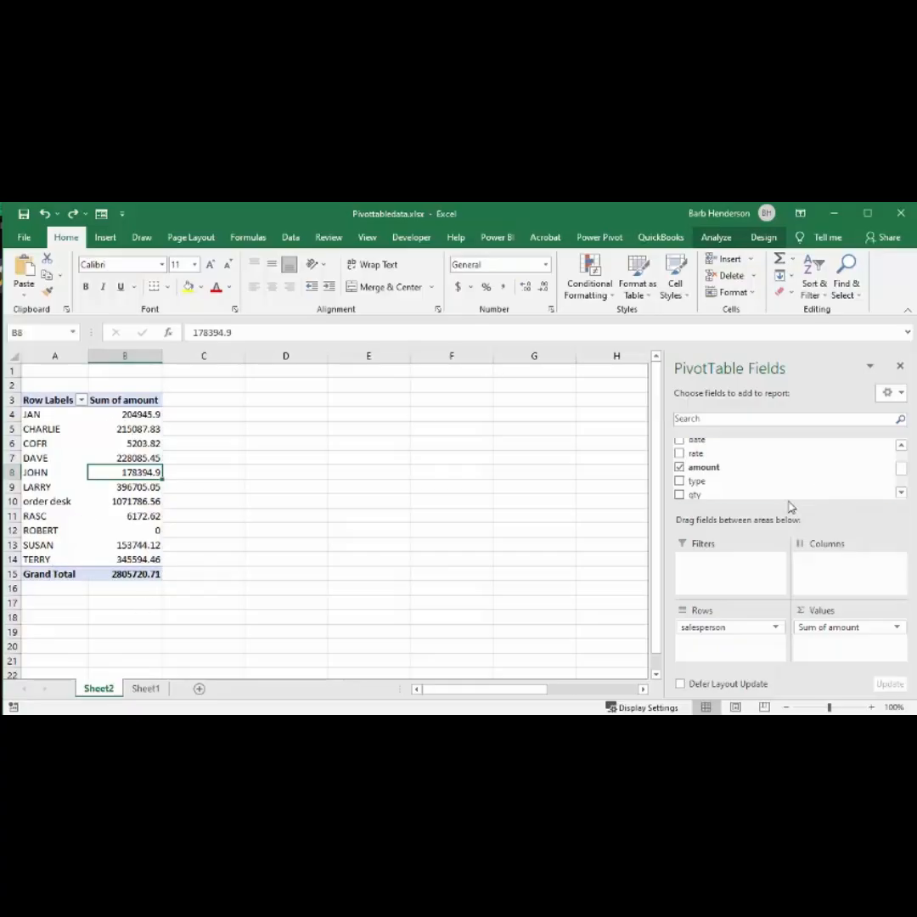
Add the type field to the PivotTable columns to break down each salesperson's amounts by type
{"action": "left_click", "coordinate": [901, 447]}
{"action": "left_click", "coordinate": [901, 447]}
{"action": "left_click", "coordinate": [901, 447]}
{"action": "left_click", "coordinate": [901, 447]}
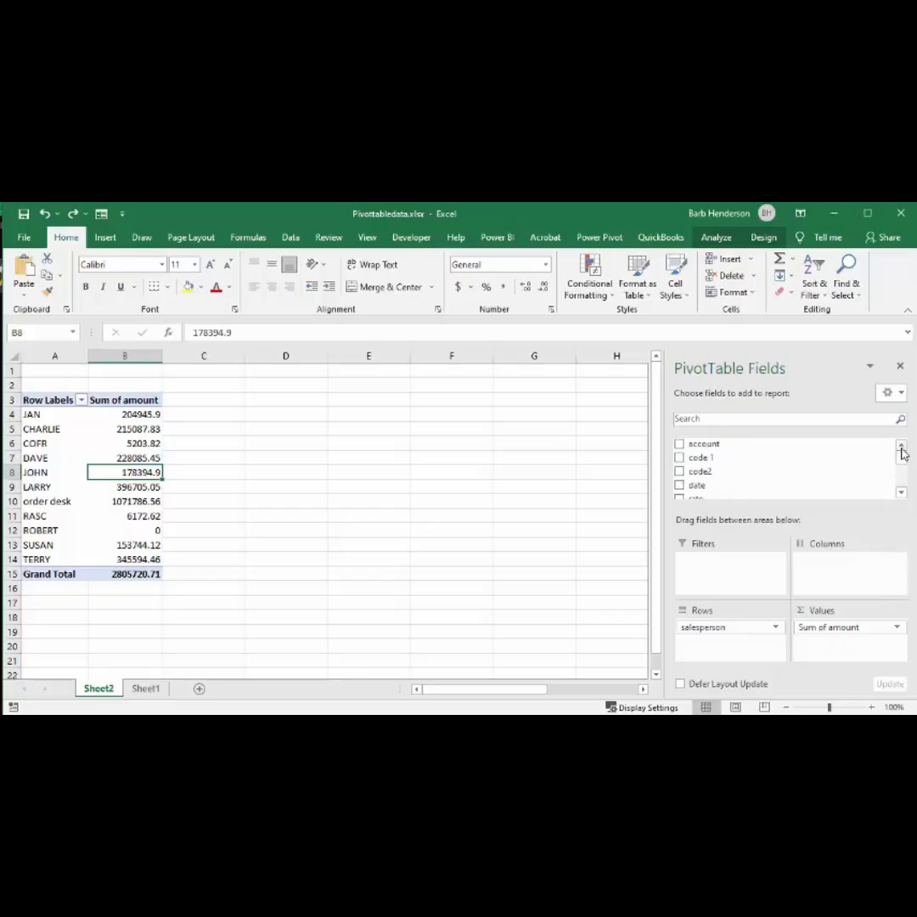
{"action": "left_click", "coordinate": [901, 493]}
{"action": "left_click", "coordinate": [901, 493]}
{"action": "left_click", "coordinate": [902, 493]}
{"action": "left_click", "coordinate": [901, 494]}
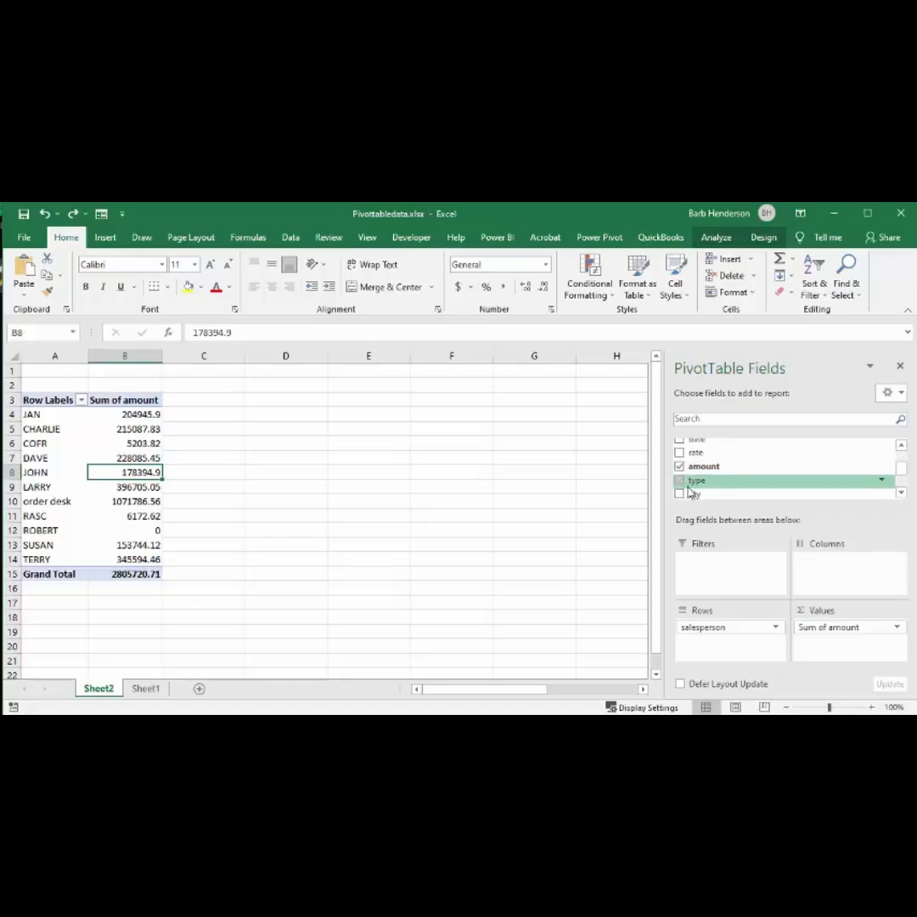
{"action": "left_click_drag", "start_coordinate": [696, 484], "coordinate": [831, 577]}
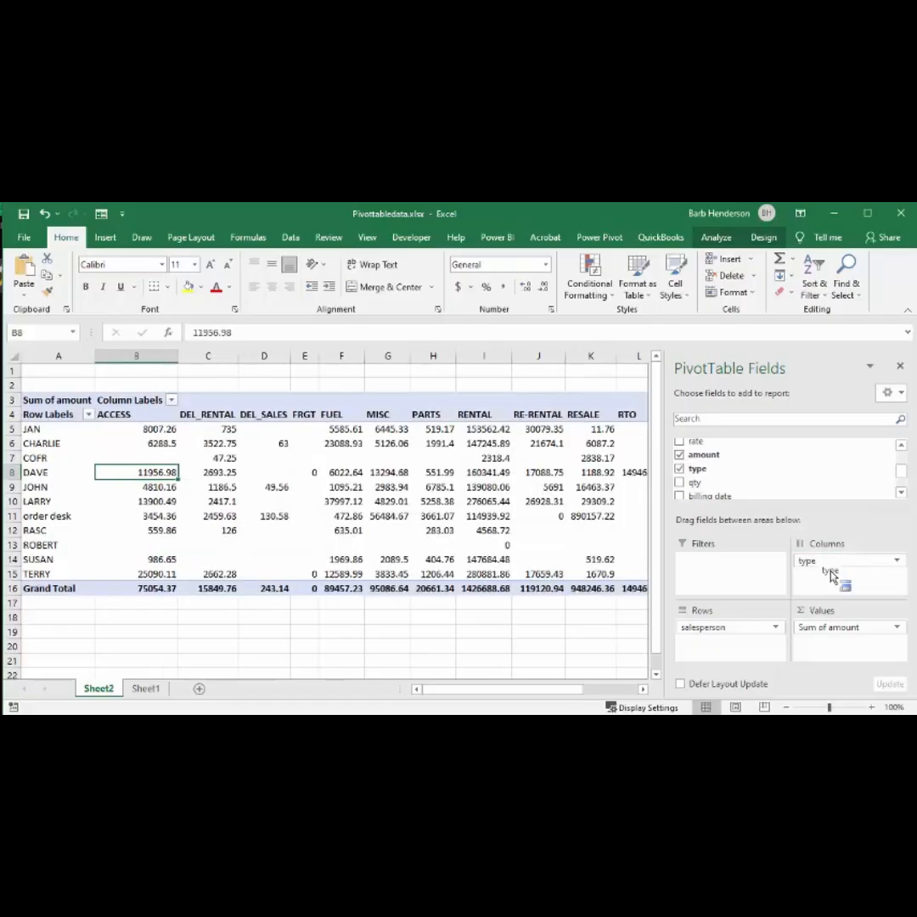
{"action": "left_click_drag", "start_coordinate": [553, 692], "coordinate": [535, 706]}
{"action": "left_click_drag", "start_coordinate": [526, 690], "coordinate": [598, 673]}
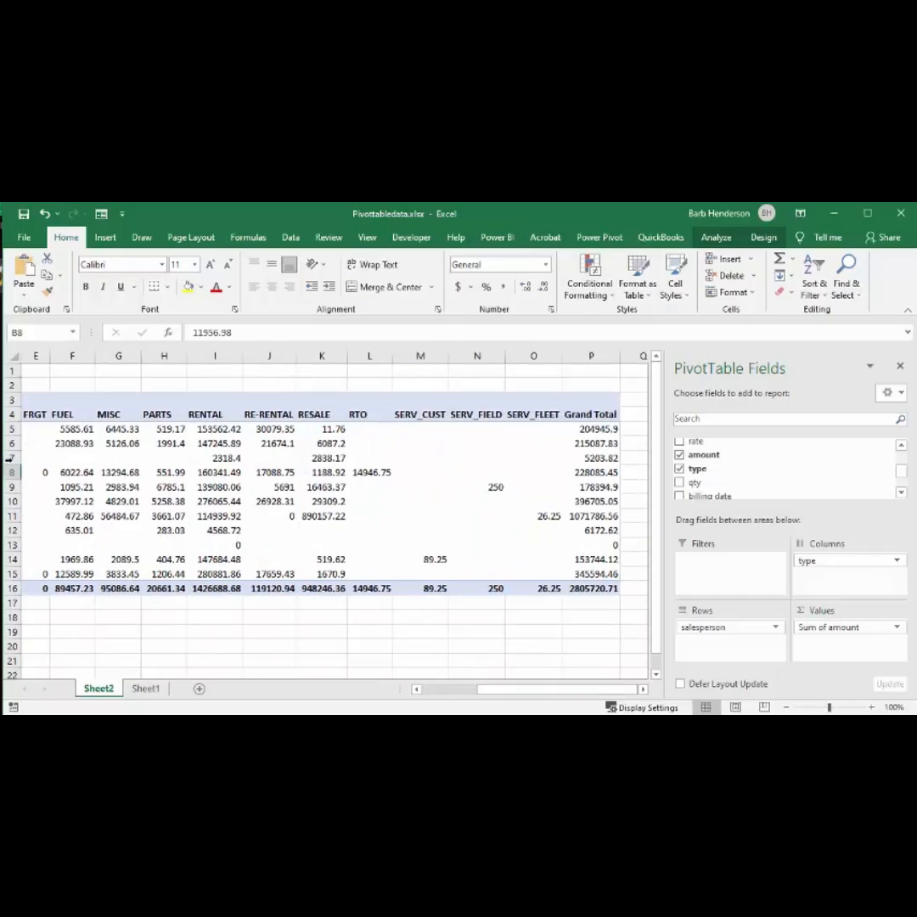
Remove the type field from the PivotTable's columns
{"action": "left_click_drag", "start_coordinate": [505, 692], "coordinate": [451, 689]}
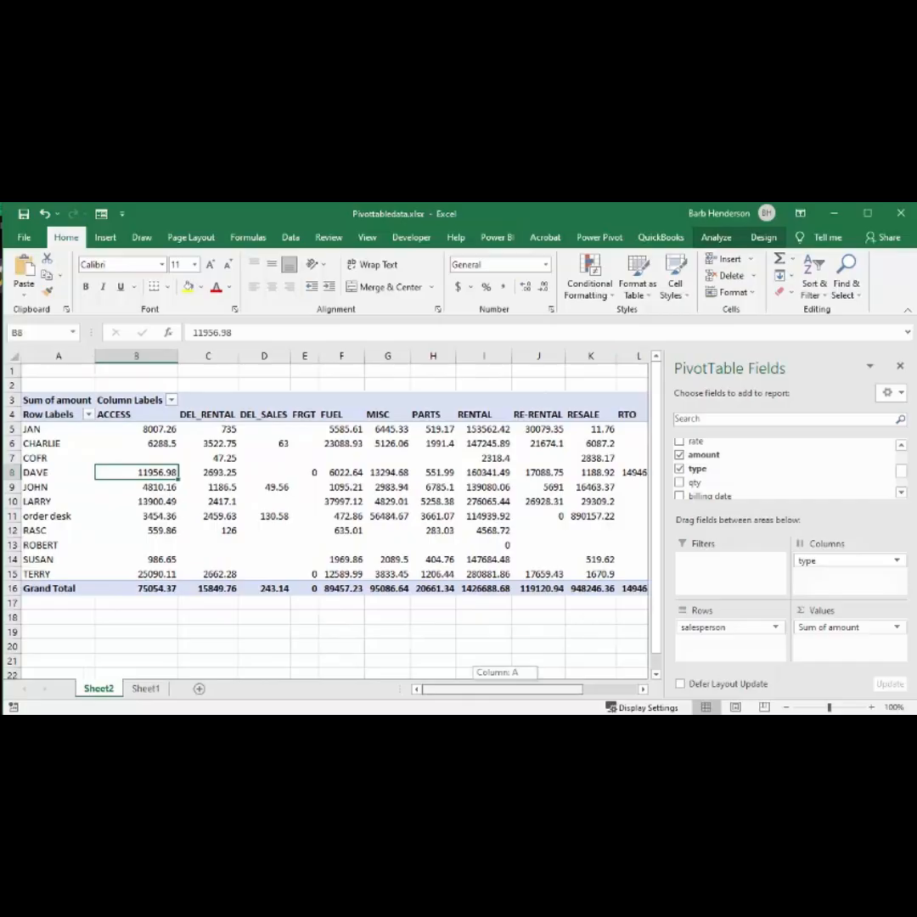
{"action": "left_click_drag", "start_coordinate": [451, 689], "coordinate": [451, 689]}
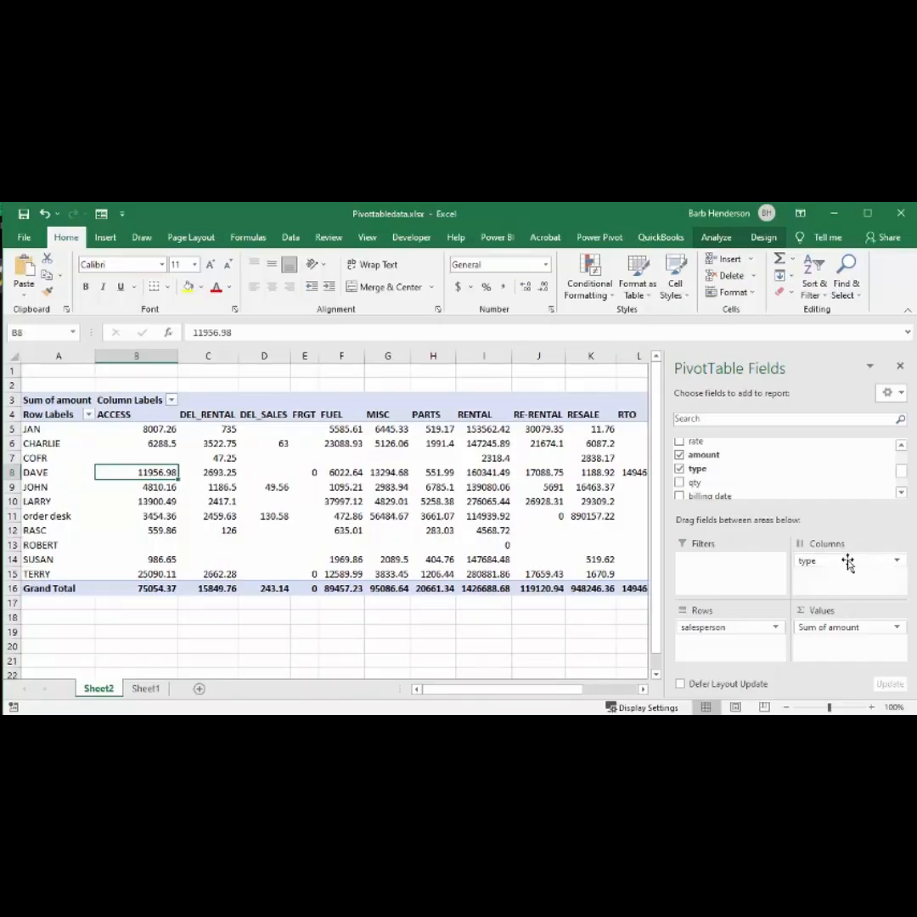
{"action": "left_click_drag", "start_coordinate": [852, 561], "coordinate": [828, 468]}
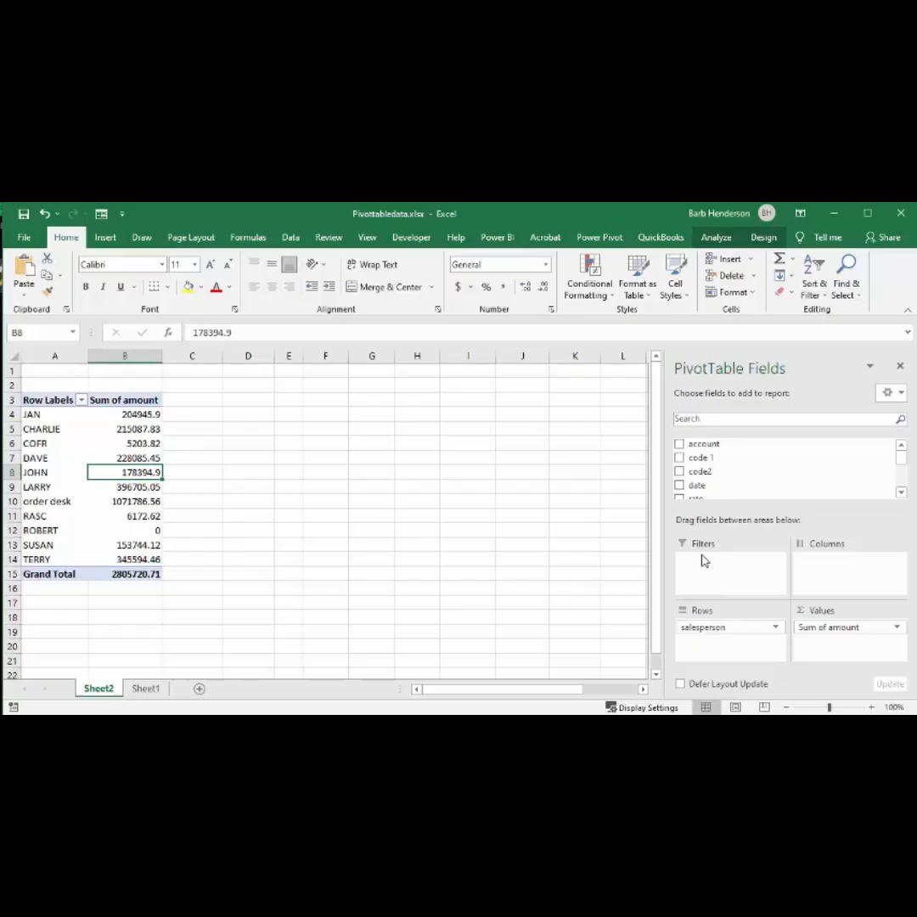
Add the type field to the PivotTable as a report filter
{"action": "left_click", "coordinate": [902, 493]}
{"action": "left_click", "coordinate": [901, 493]}
{"action": "left_click", "coordinate": [902, 493]}
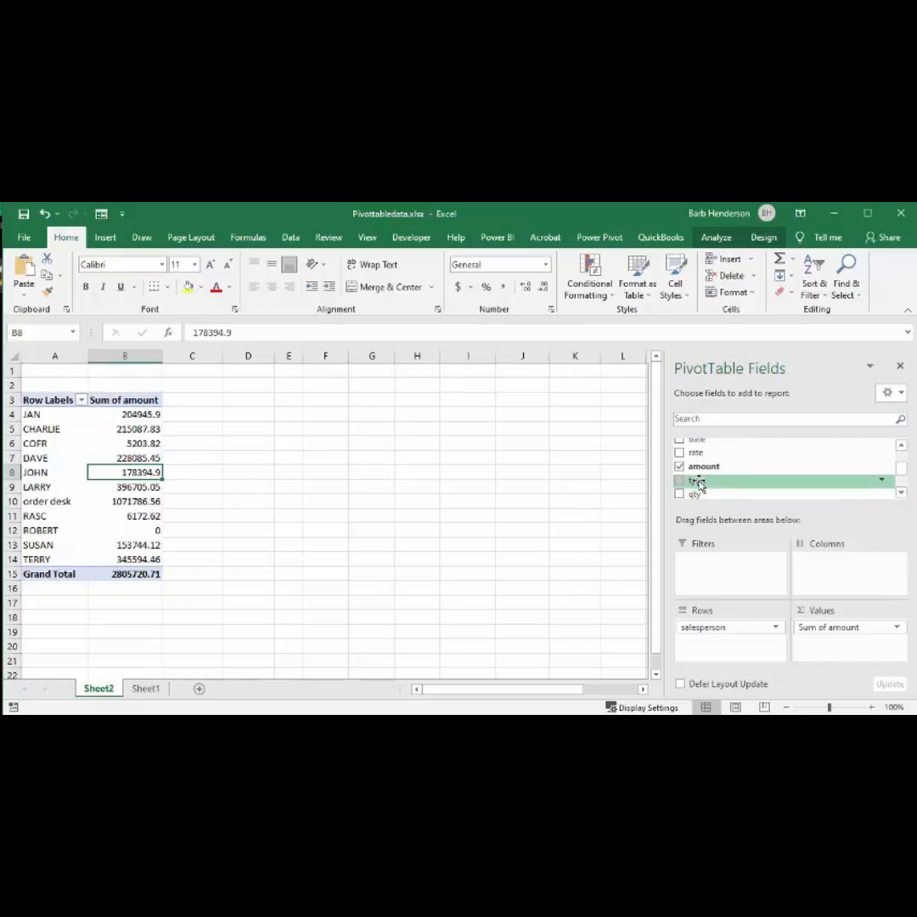
{"action": "left_click_drag", "start_coordinate": [703, 482], "coordinate": [726, 585]}
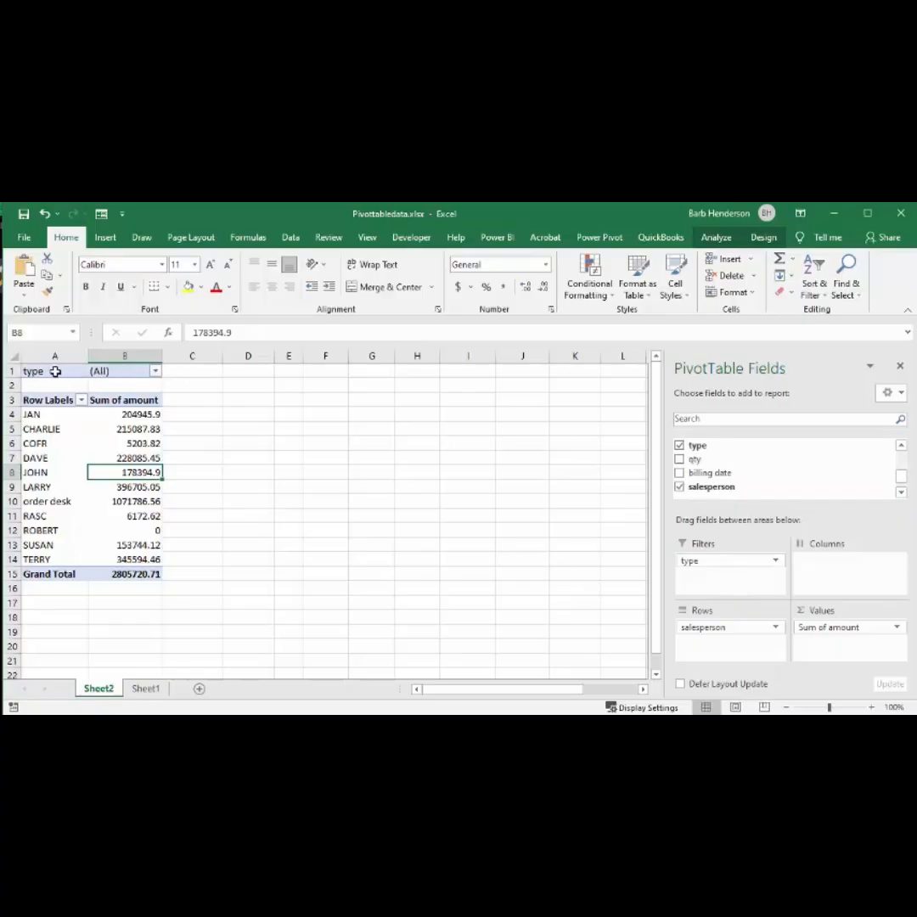
Filter the PivotTable report by type to show only RENTAL amounts
{"action": "left_click", "coordinate": [156, 372]}
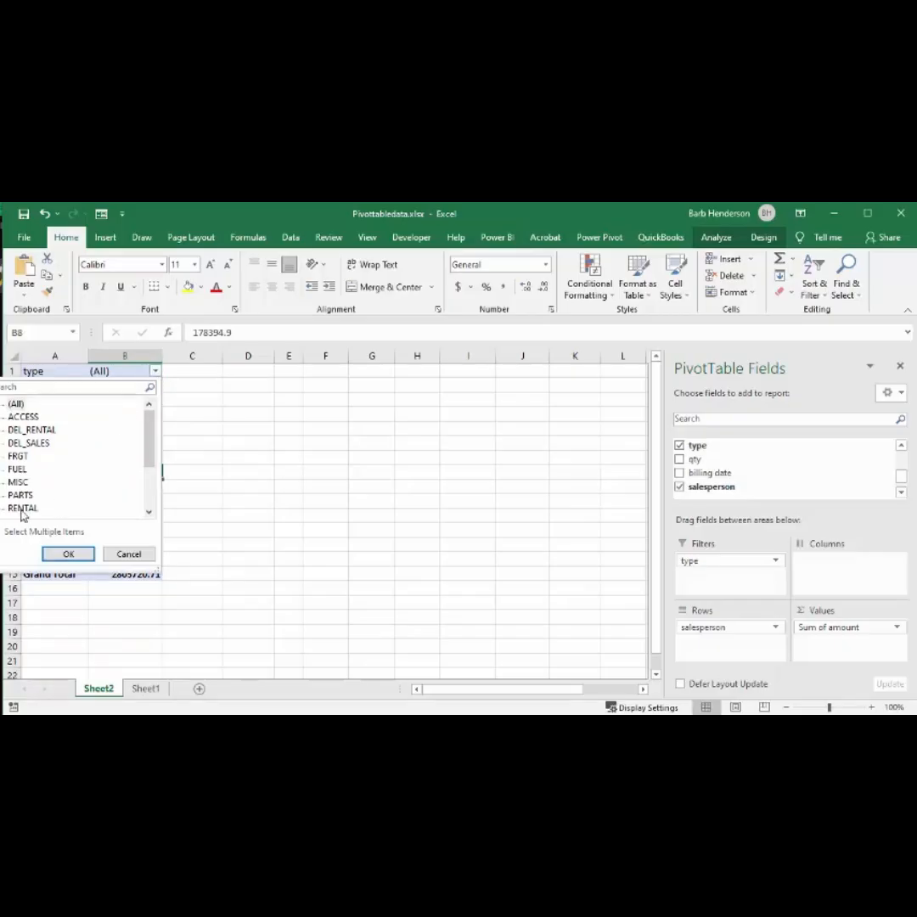
{"action": "left_click", "coordinate": [23, 508]}
{"action": "left_click", "coordinate": [69, 554]}
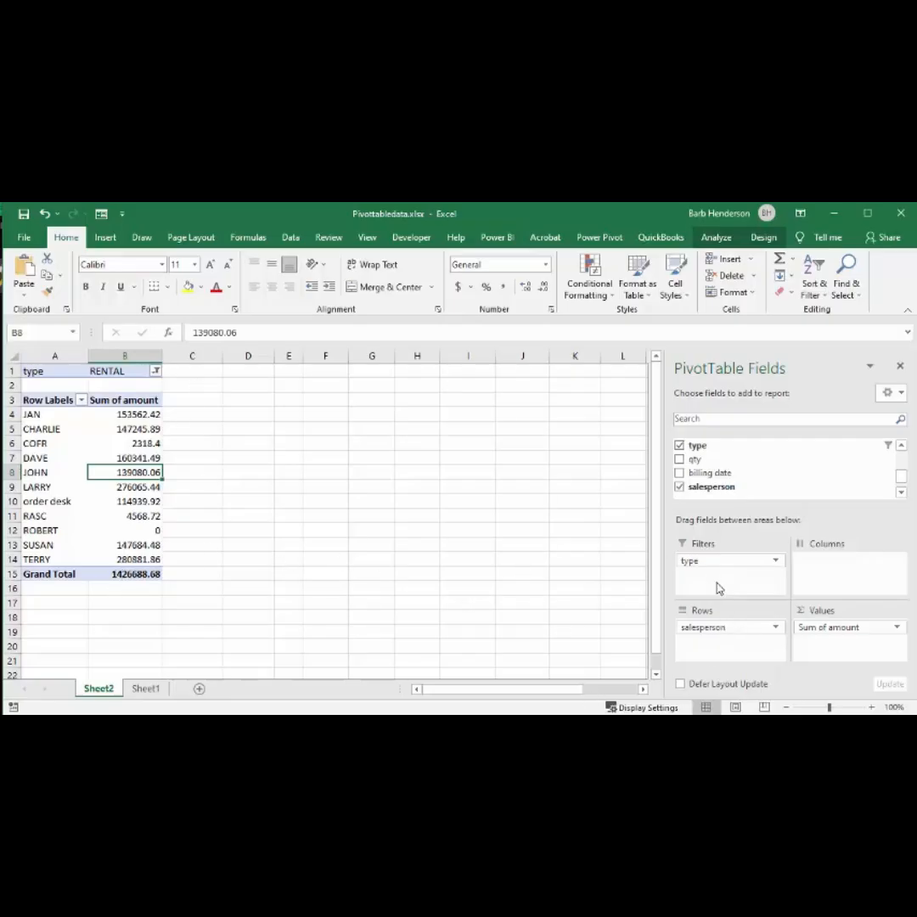
Clear type from the report filters and replace salesperson with type as the PivotTable's row field
{"action": "left_click_drag", "start_coordinate": [693, 564], "coordinate": [759, 470]}
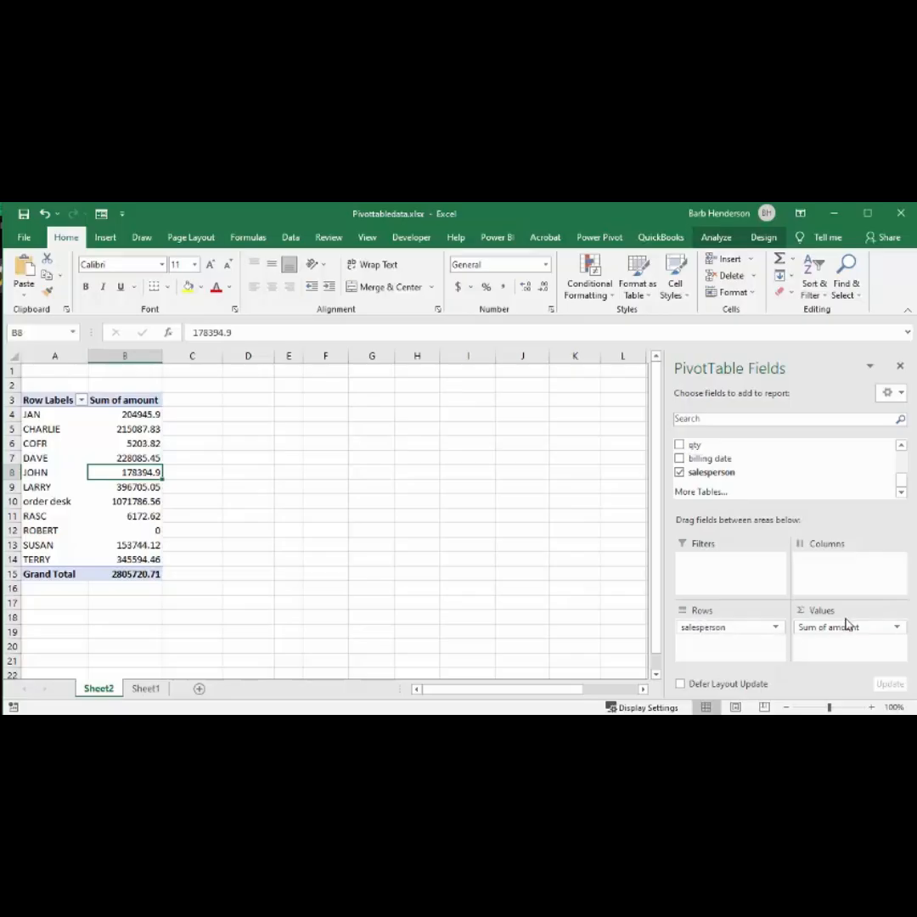
{"action": "left_click_drag", "start_coordinate": [720, 629], "coordinate": [803, 472]}
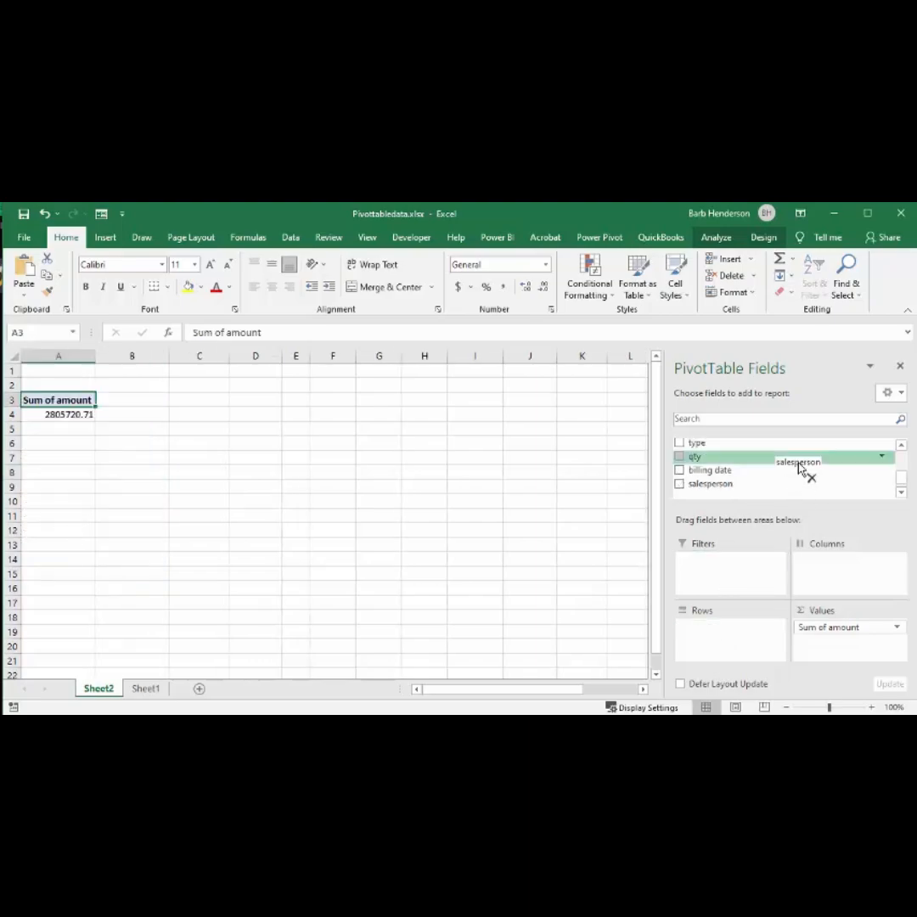
{"action": "left_click_drag", "start_coordinate": [695, 444], "coordinate": [705, 639]}
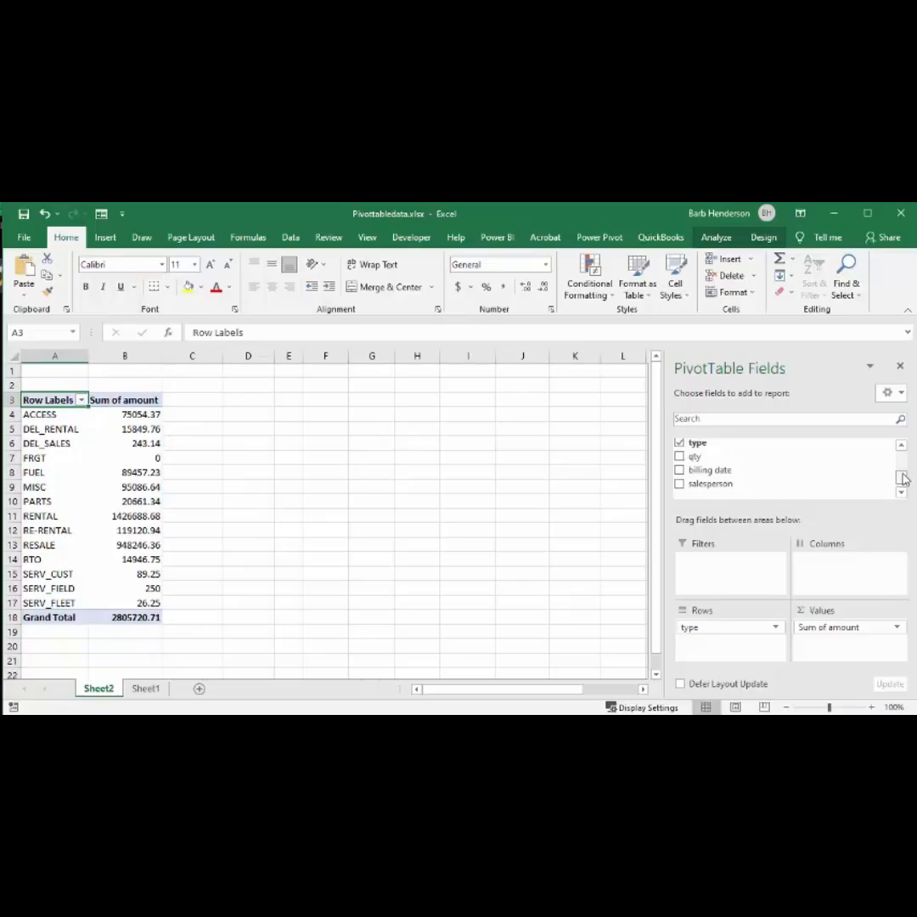
{"action": "left_click_drag", "start_coordinate": [902, 480], "coordinate": [896, 458]}
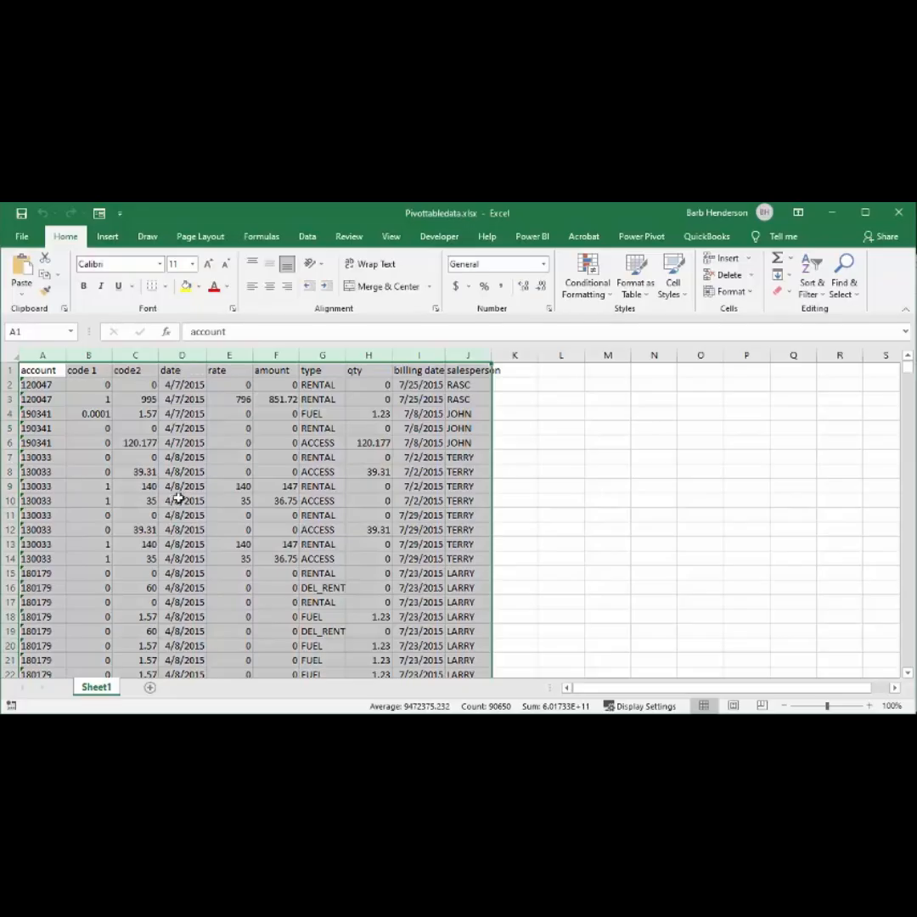
Convert the sales data range A1:J9065 on Sheet1 into a table with headers
{"action": "left_click", "coordinate": [180, 501]}
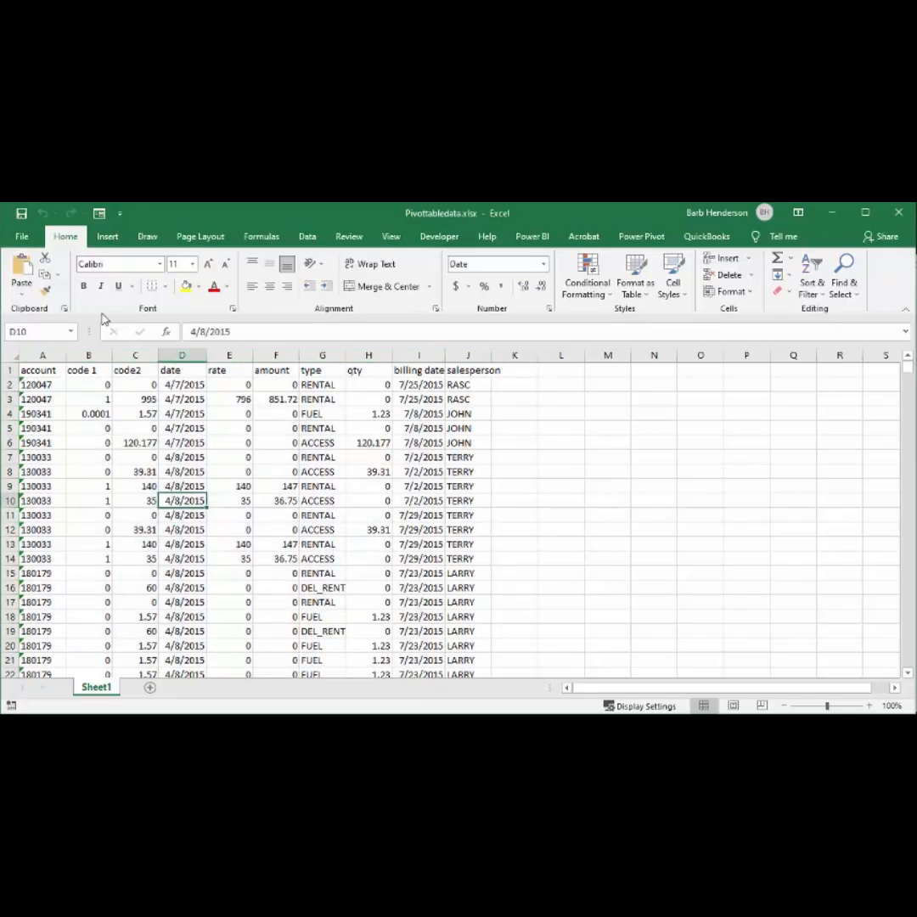
{"action": "left_click", "coordinate": [108, 238]}
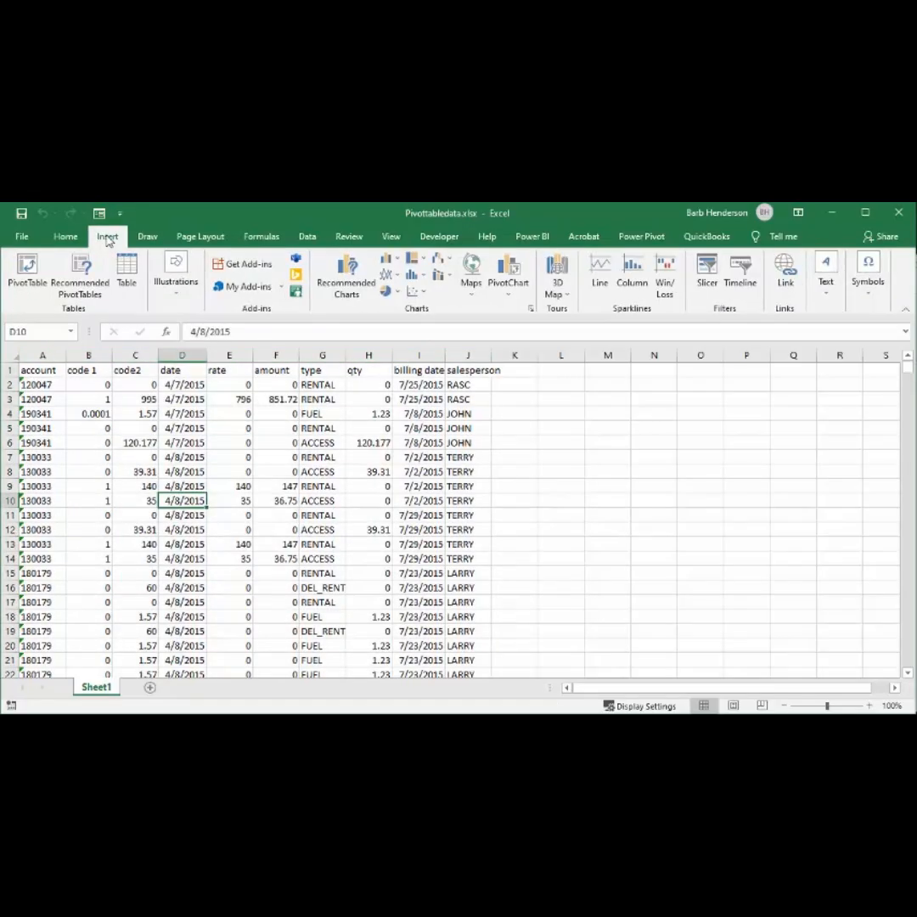
{"action": "left_click", "coordinate": [126, 267]}
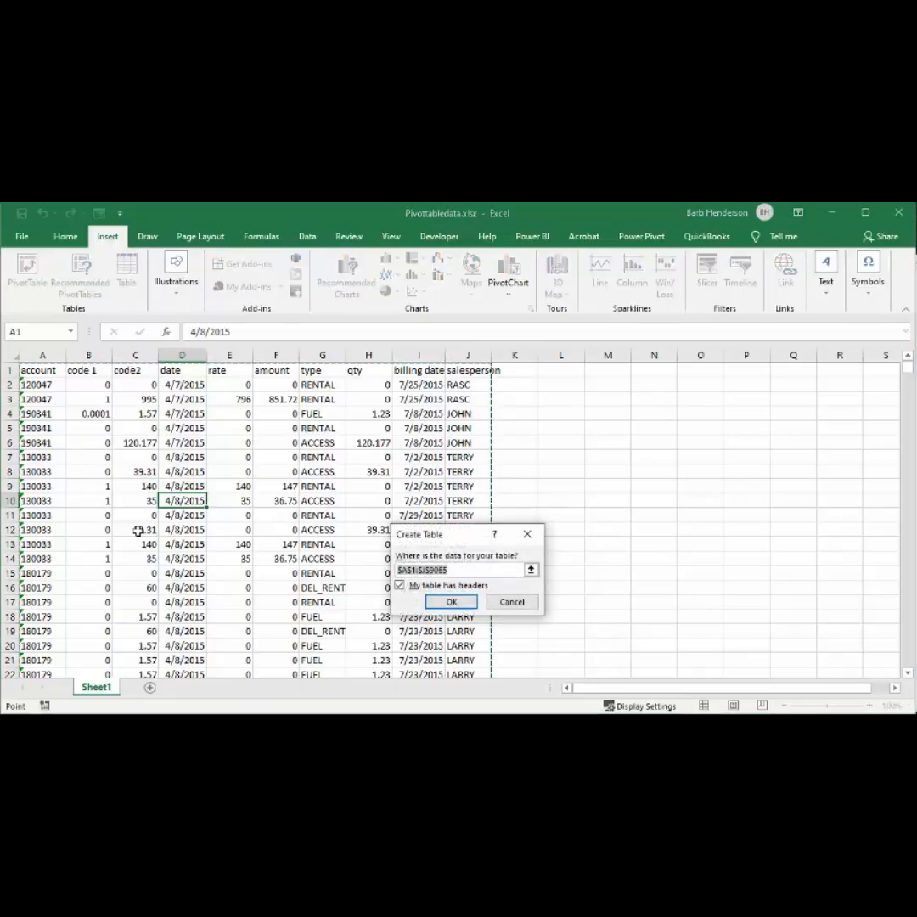
{"action": "left_click_drag", "start_coordinate": [458, 534], "coordinate": [271, 390]}
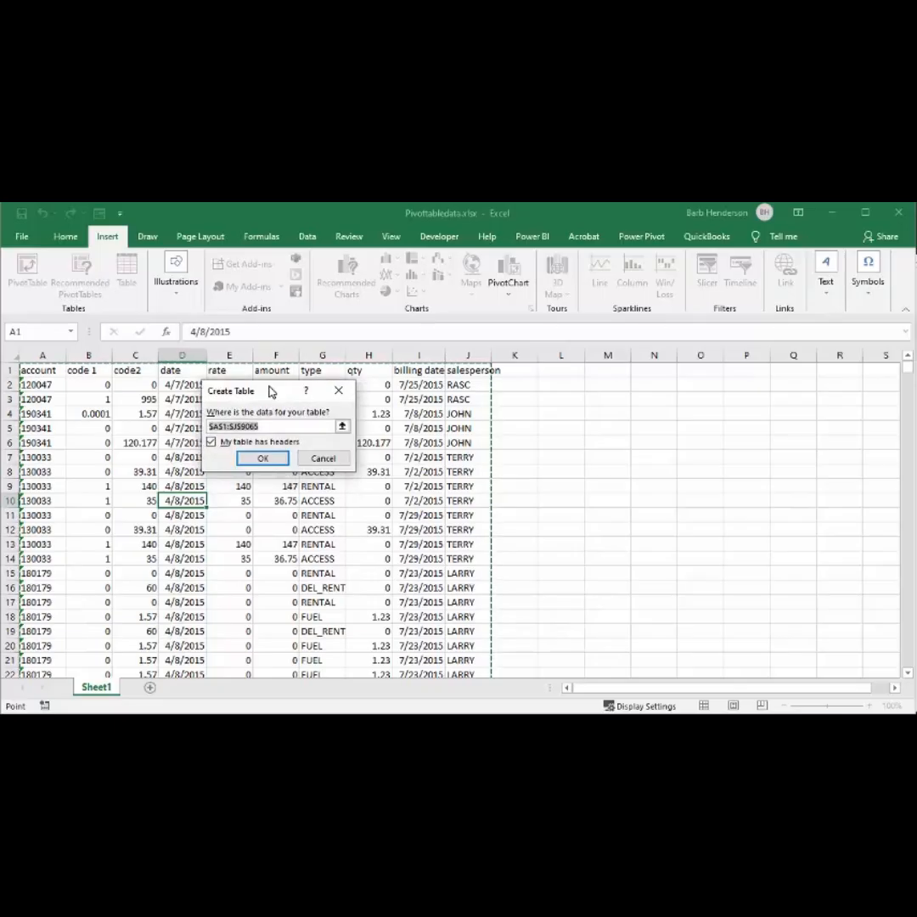
{"action": "left_click", "coordinate": [263, 459]}
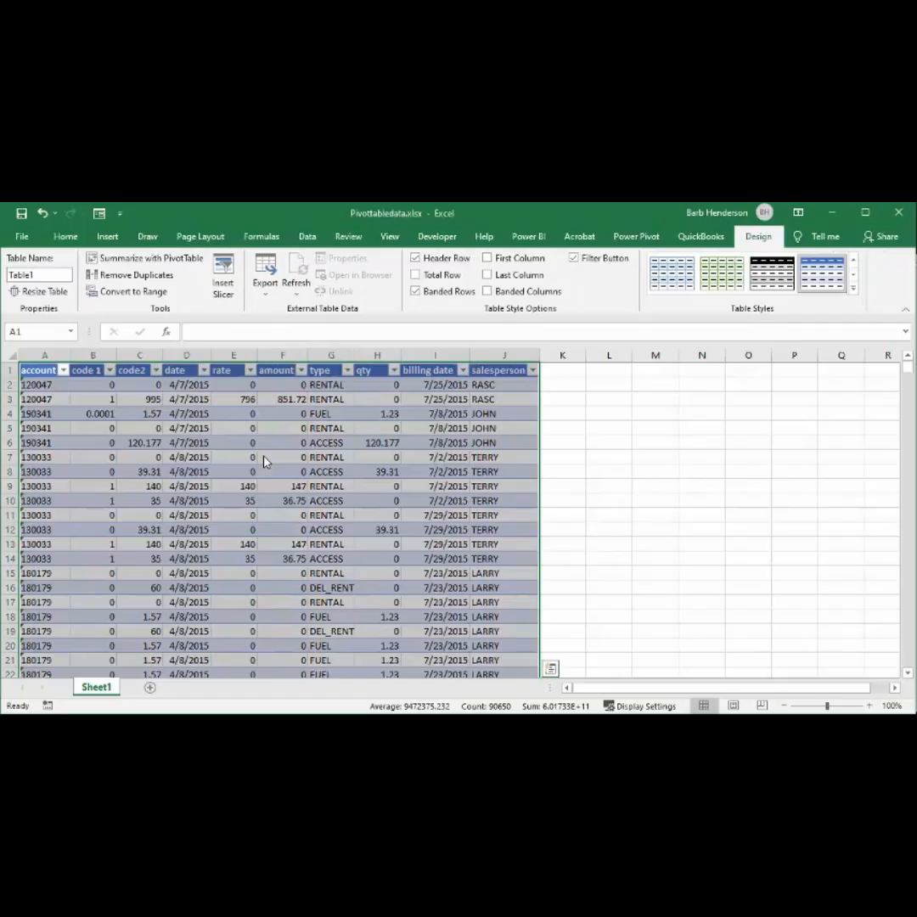
Create a PivotTable from Table1 on a new worksheet
{"action": "left_click", "coordinate": [108, 236]}
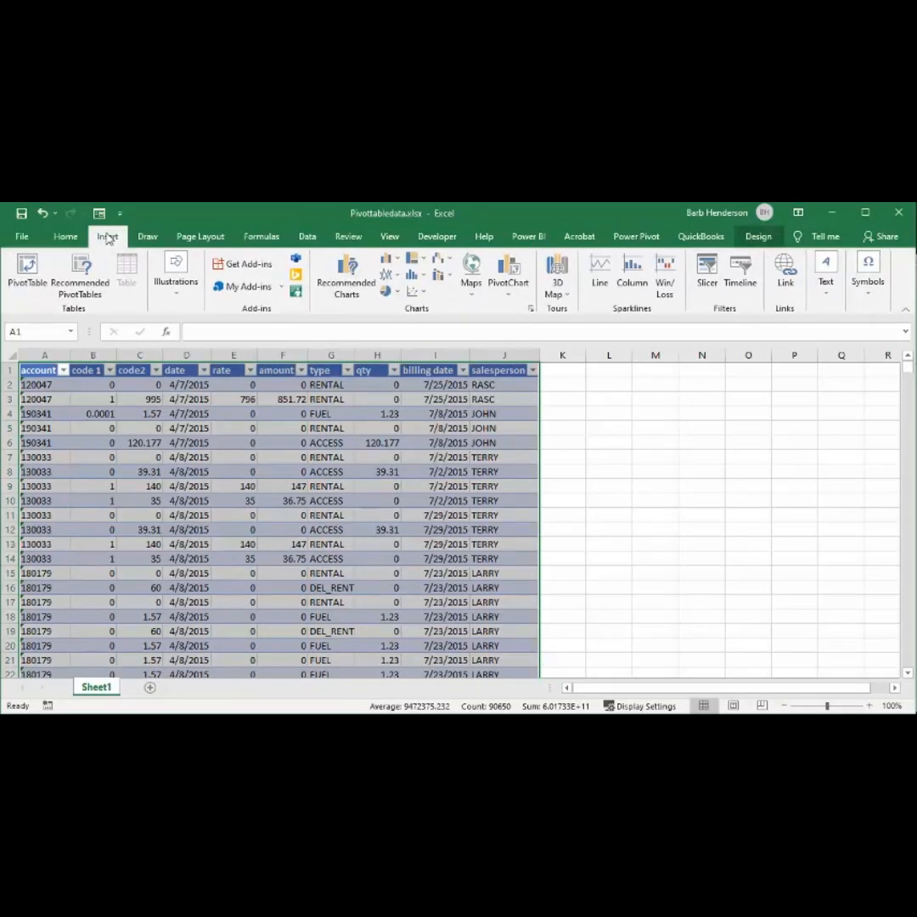
{"action": "left_click", "coordinate": [26, 268]}
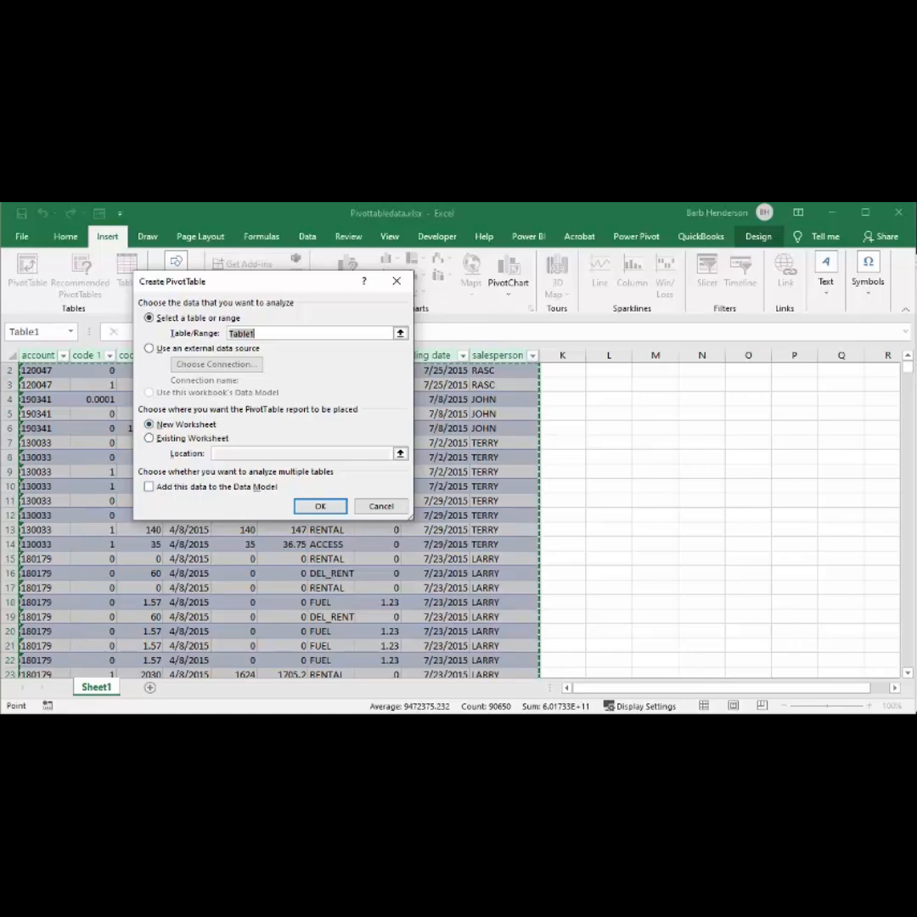
{"action": "left_click", "coordinate": [321, 506]}
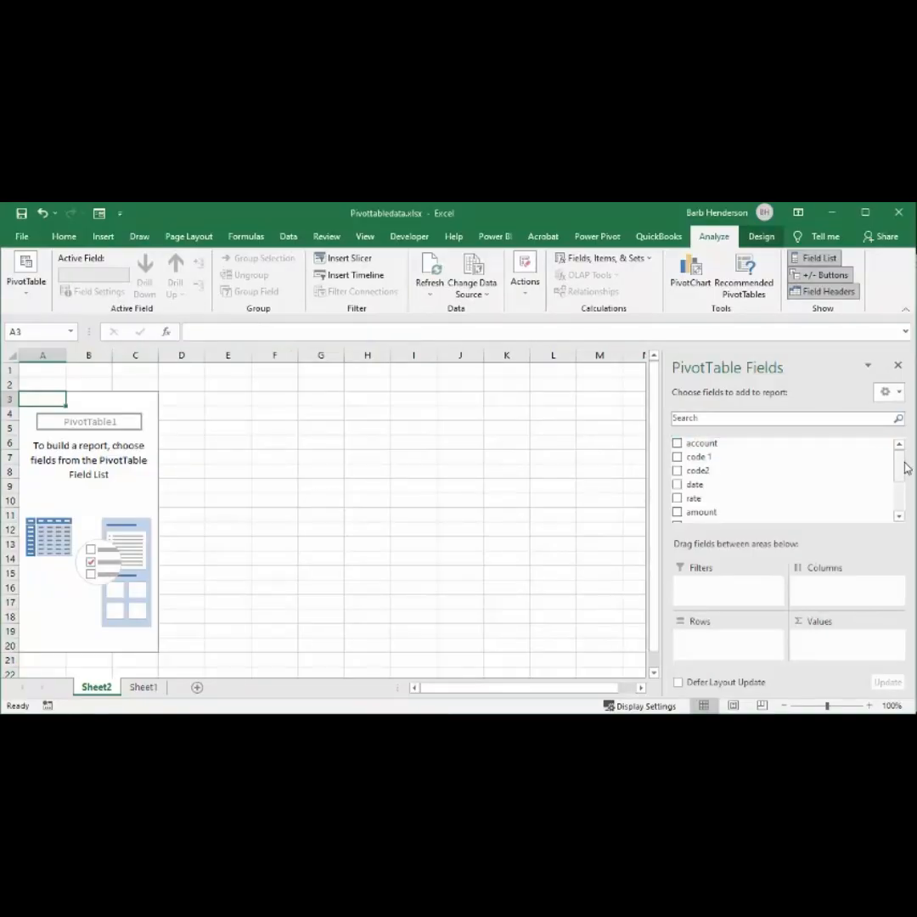
Add salesperson to the PivotTable's rows and amount to its values as a sum
{"action": "left_click_drag", "start_coordinate": [905, 468], "coordinate": [902, 491]}
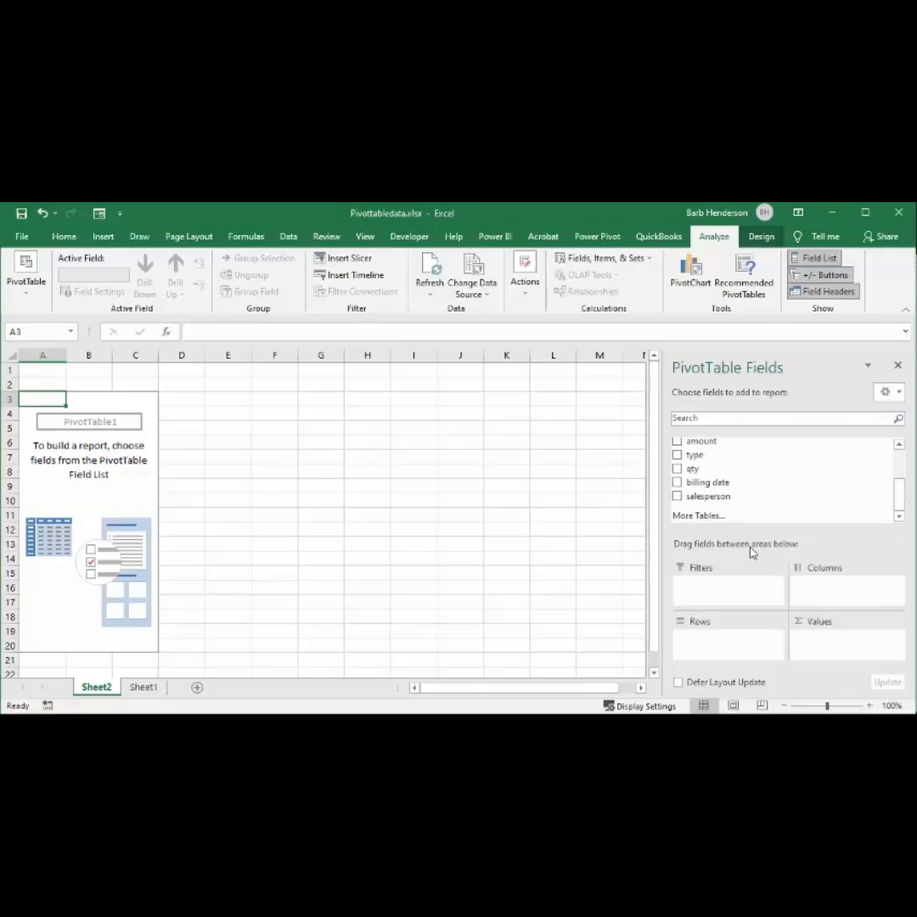
{"action": "left_click", "coordinate": [677, 497]}
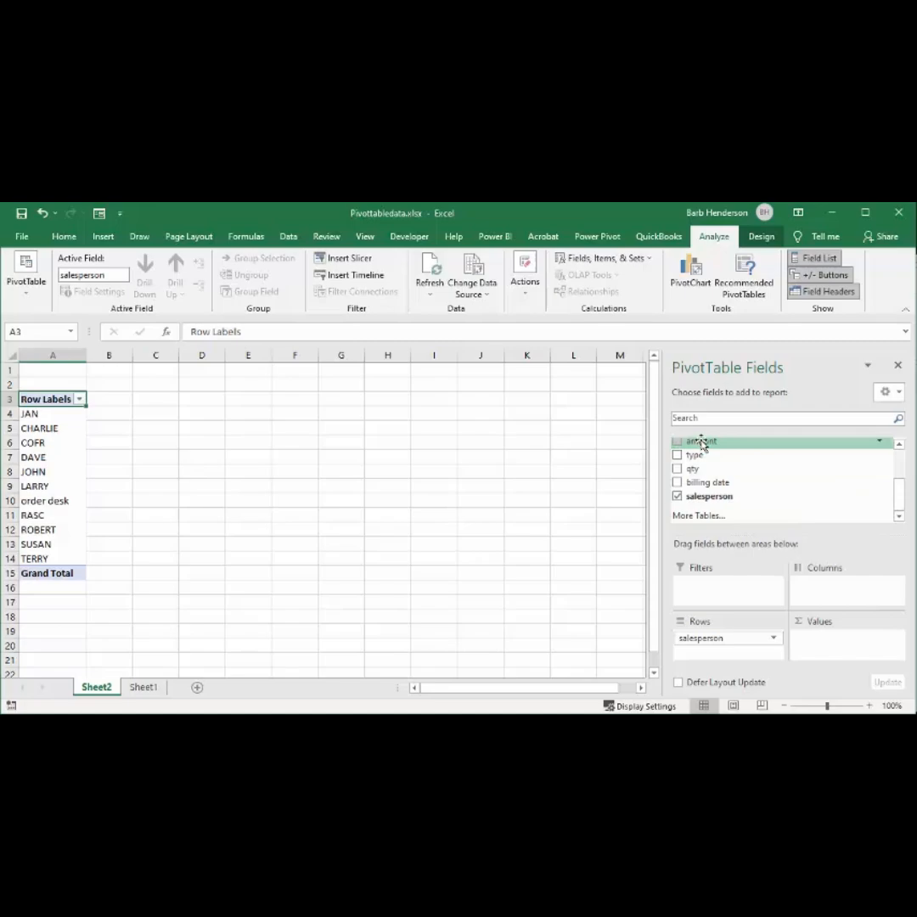
{"action": "left_click_drag", "start_coordinate": [701, 443], "coordinate": [847, 650]}
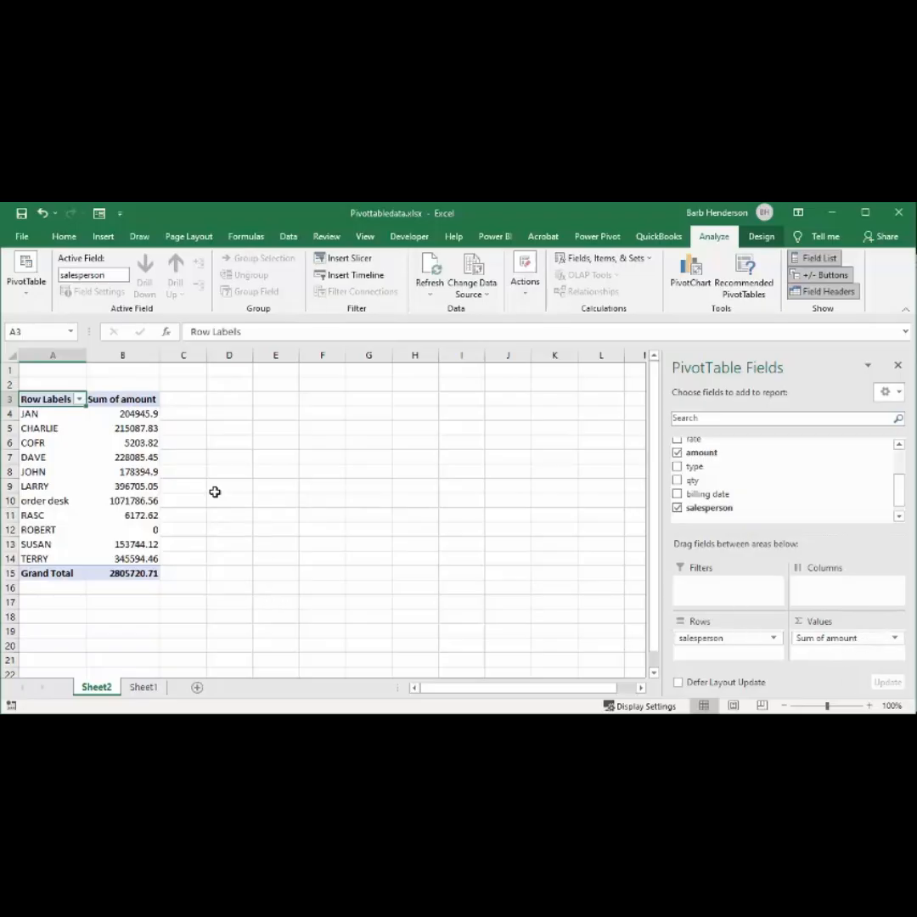
Rename the summed amount value field to "Total Sales"
{"action": "double_click", "coordinate": [103, 399]}
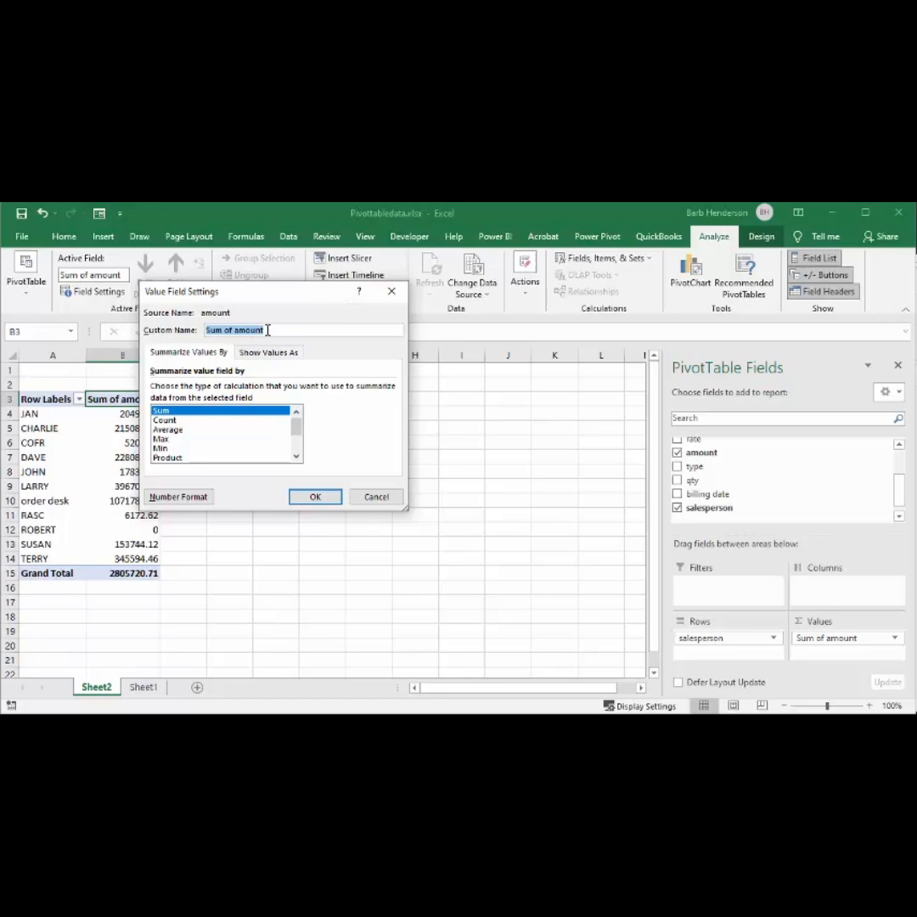
{"action": "left_click_drag", "start_coordinate": [268, 330], "coordinate": [177, 336]}
{"action": "type", "text": "Total Sales"}
{"action": "left_click", "coordinate": [315, 497]}
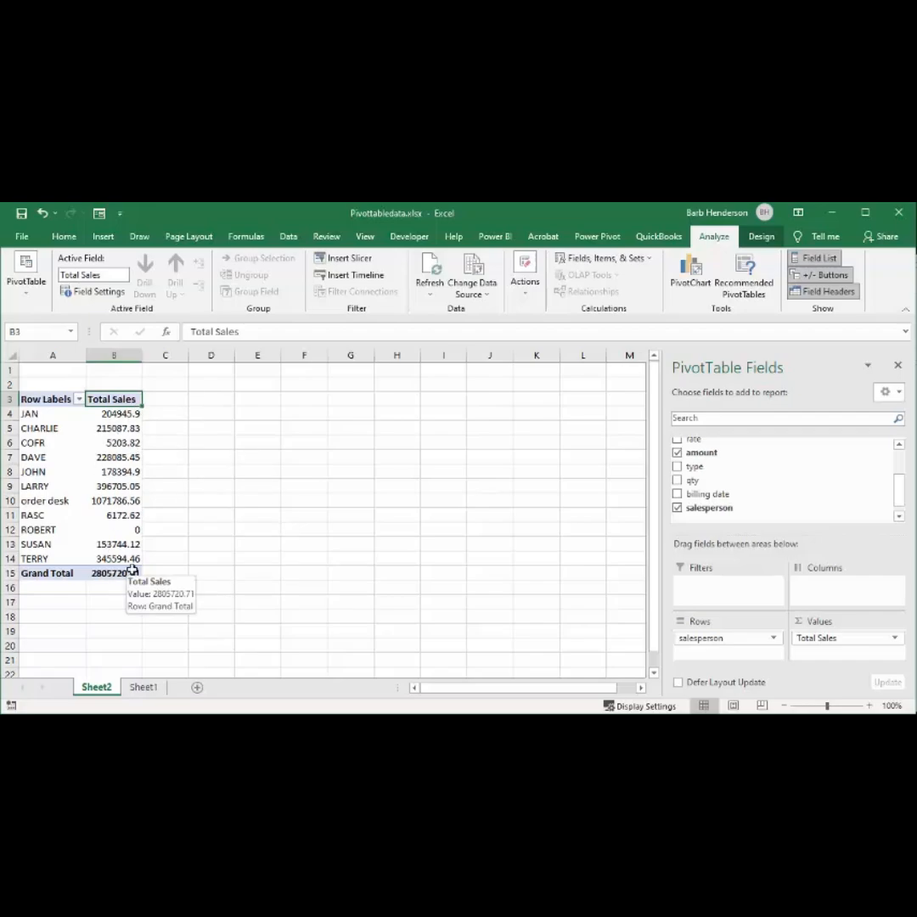
Format the Total Sales value field as Currency with the $ symbol and 2 decimal places
{"action": "double_click", "coordinate": [115, 400]}
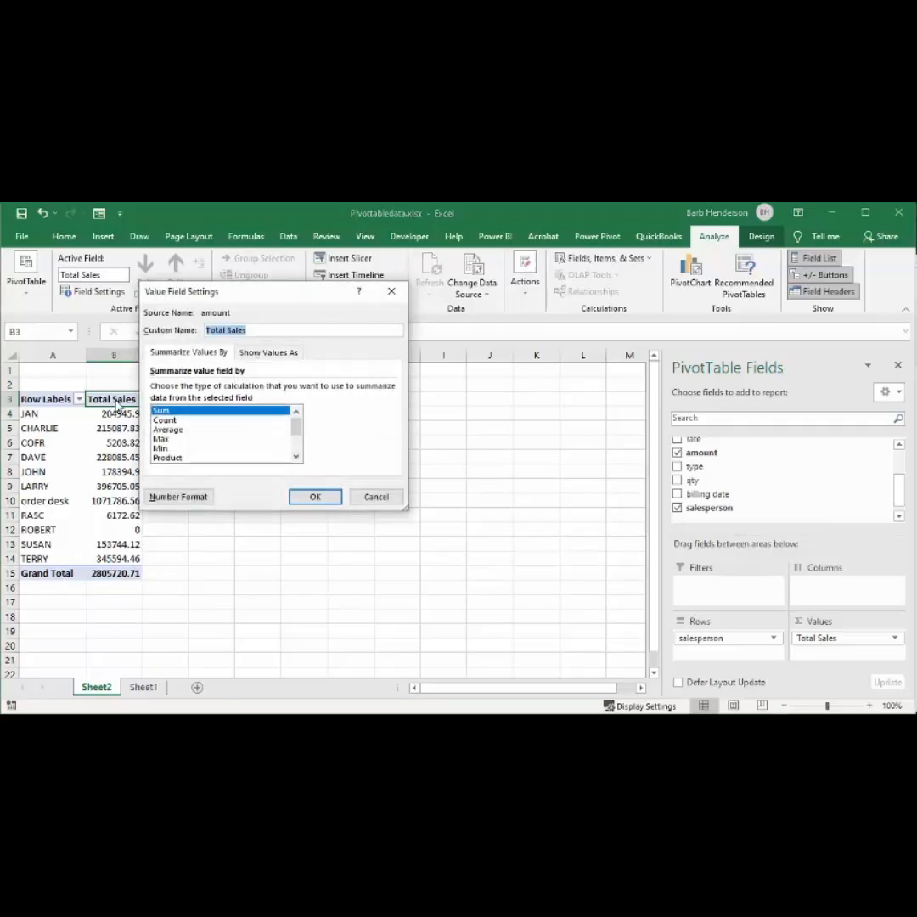
{"action": "left_click", "coordinate": [173, 500]}
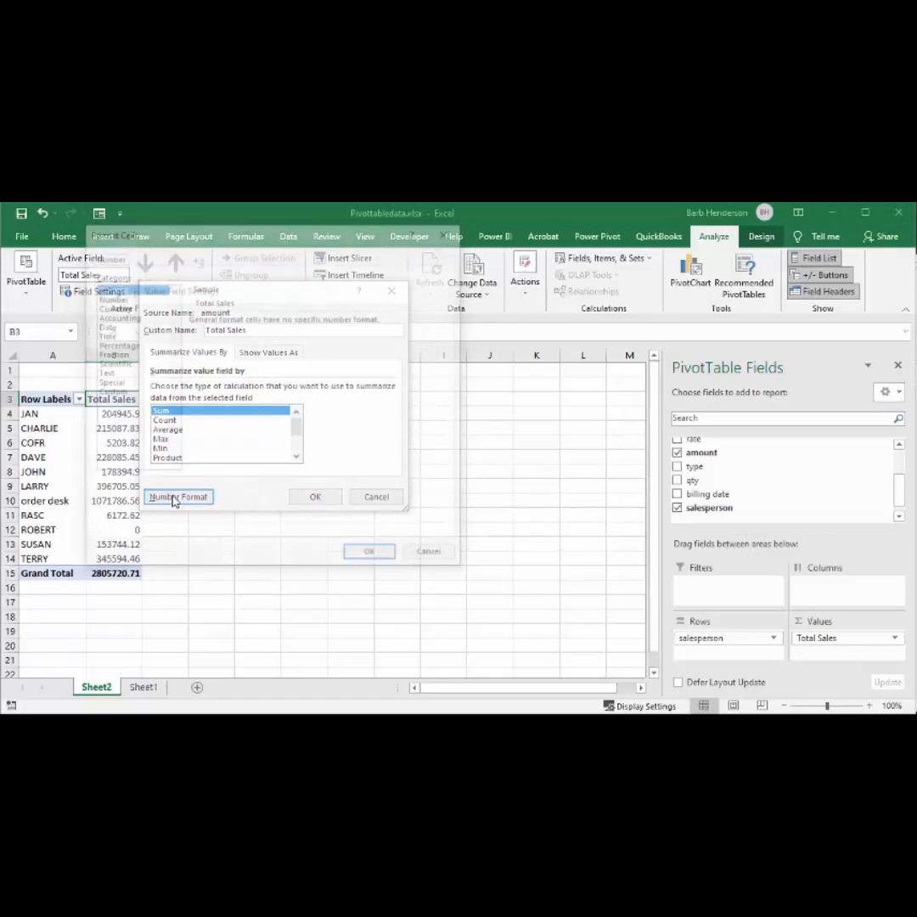
{"action": "left_click_drag", "start_coordinate": [226, 231], "coordinate": [312, 283]}
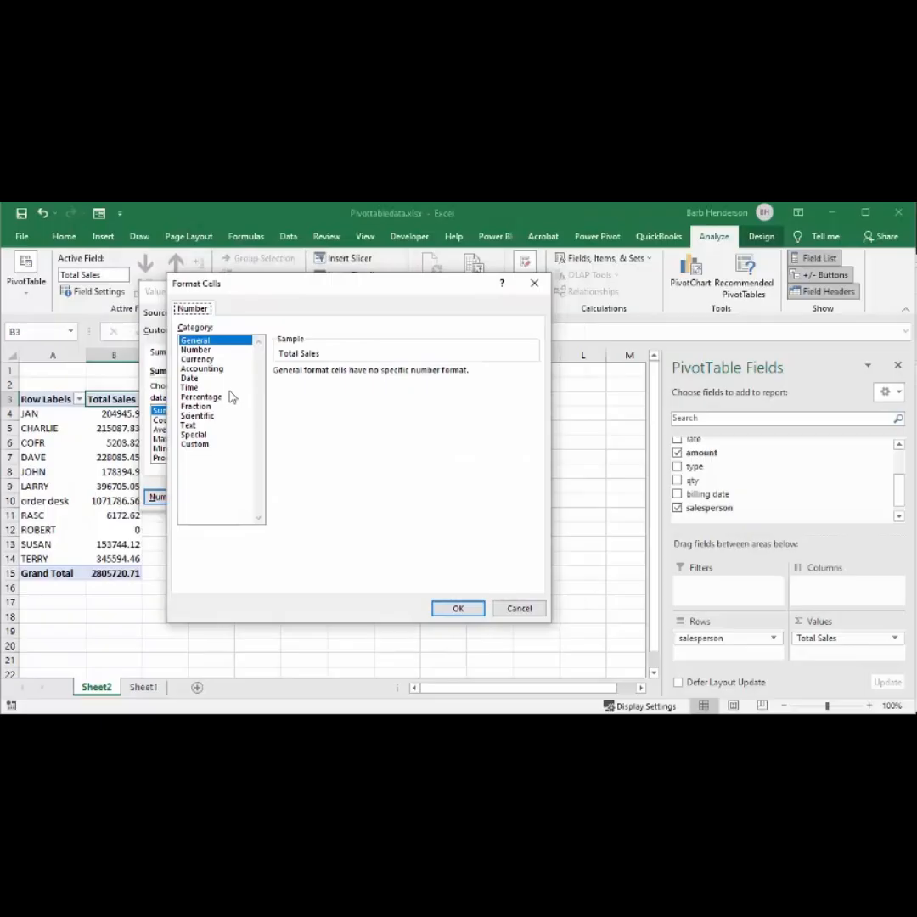
{"action": "left_click", "coordinate": [199, 359]}
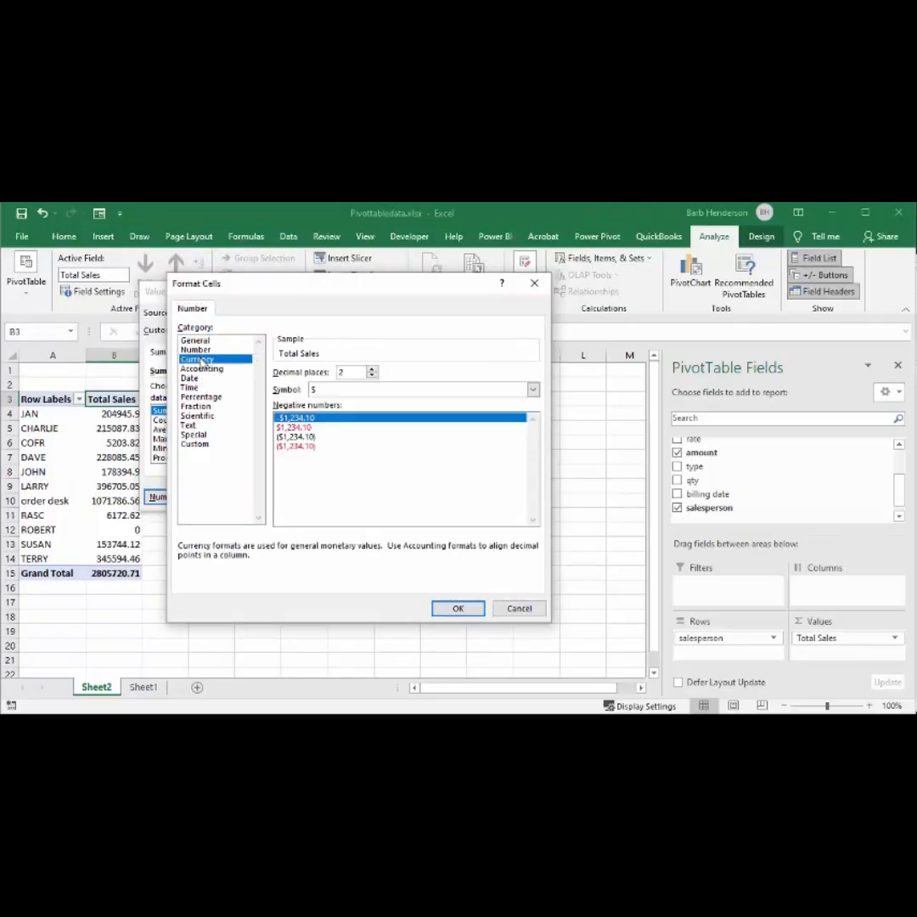
{"action": "left_click", "coordinate": [534, 389]}
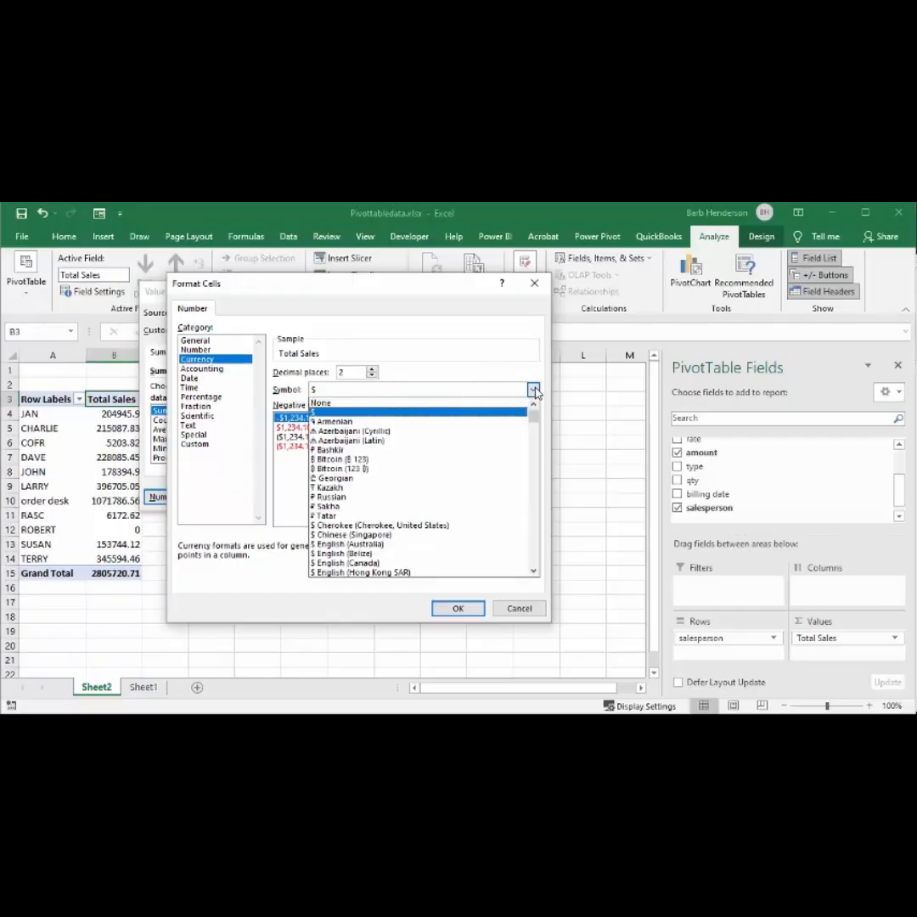
{"action": "left_click", "coordinate": [534, 390]}
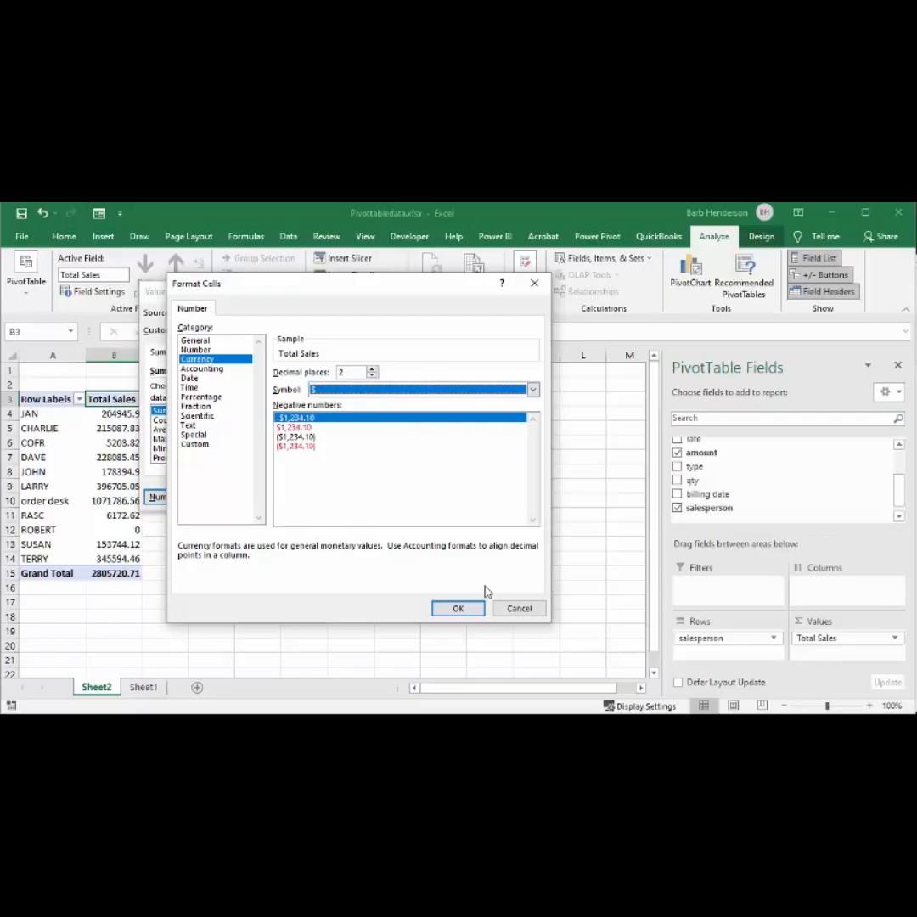
{"action": "left_click", "coordinate": [458, 610]}
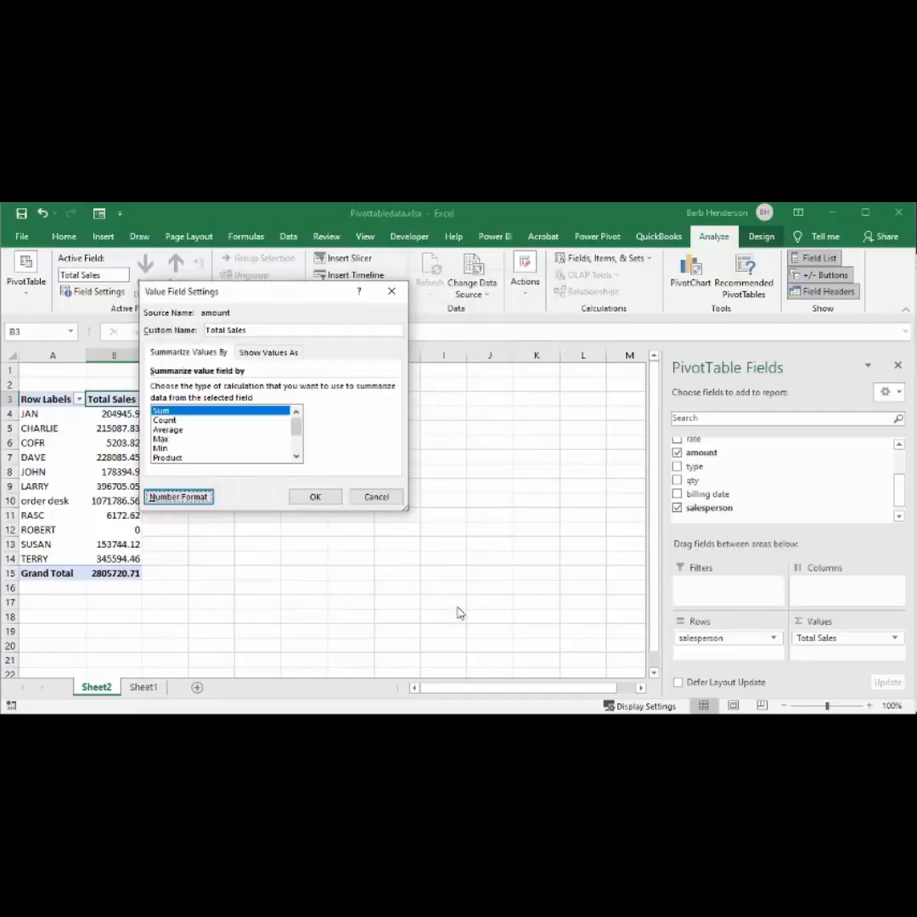
{"action": "left_click", "coordinate": [321, 498]}
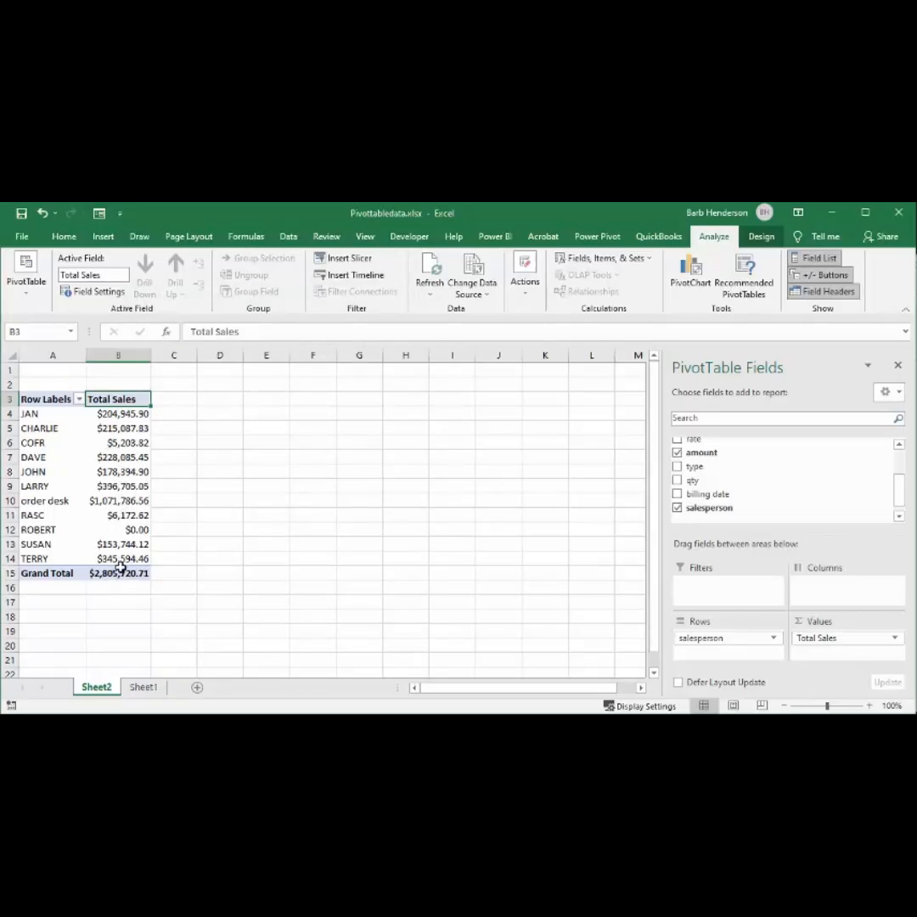
Add the type field beneath salesperson in the PivotTable's rows to break down each salesperson's sales
{"action": "mouse_move", "coordinate": [129, 575]}
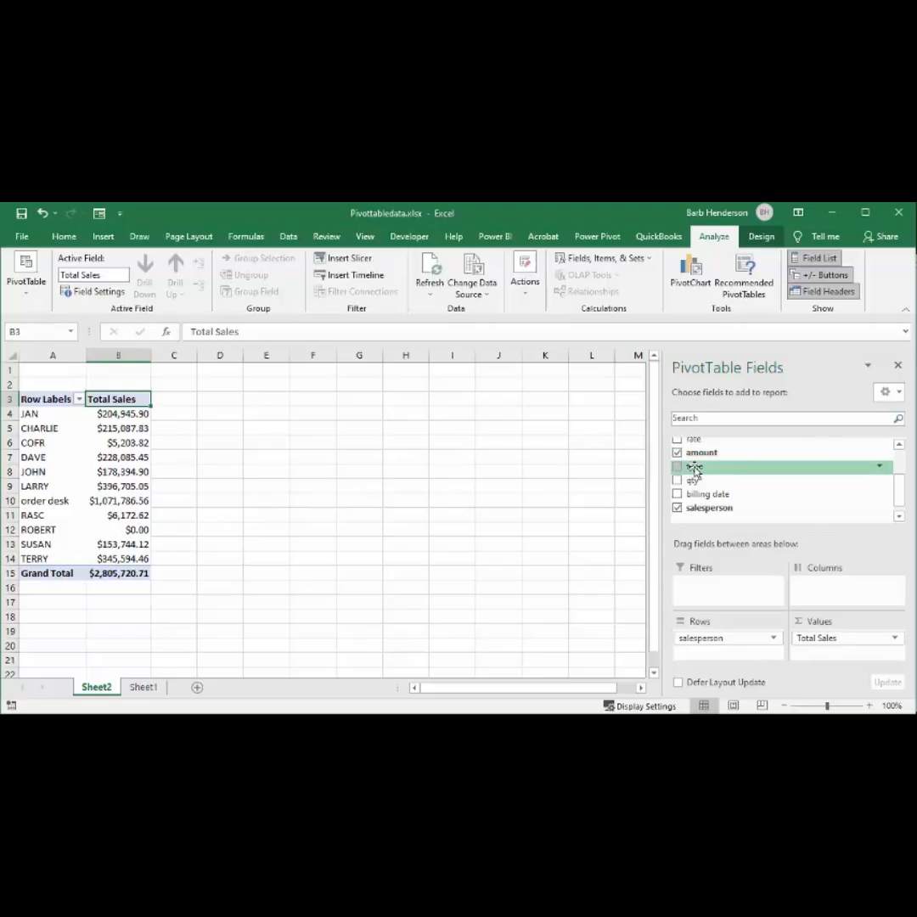
{"action": "left_click_drag", "start_coordinate": [694, 468], "coordinate": [697, 657]}
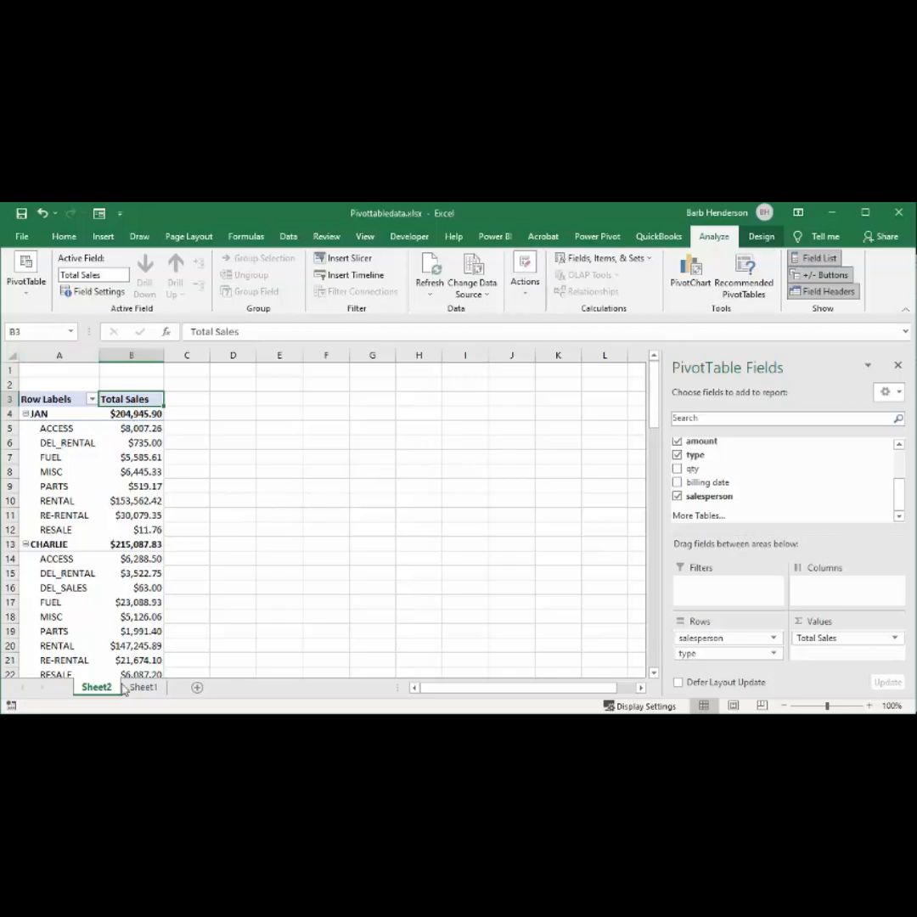
Try the PivotTable with subtotals hidden and at the bottom of each group, restoring them to the top of each group
{"action": "left_click", "coordinate": [760, 242]}
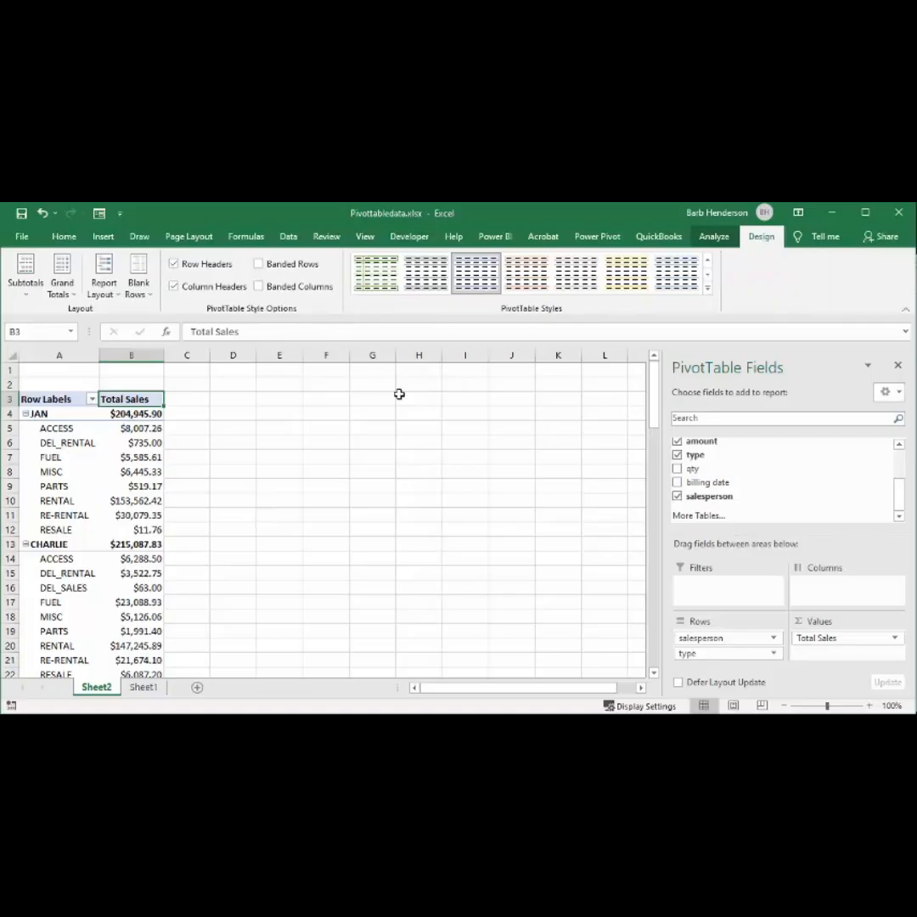
{"action": "left_click", "coordinate": [26, 297]}
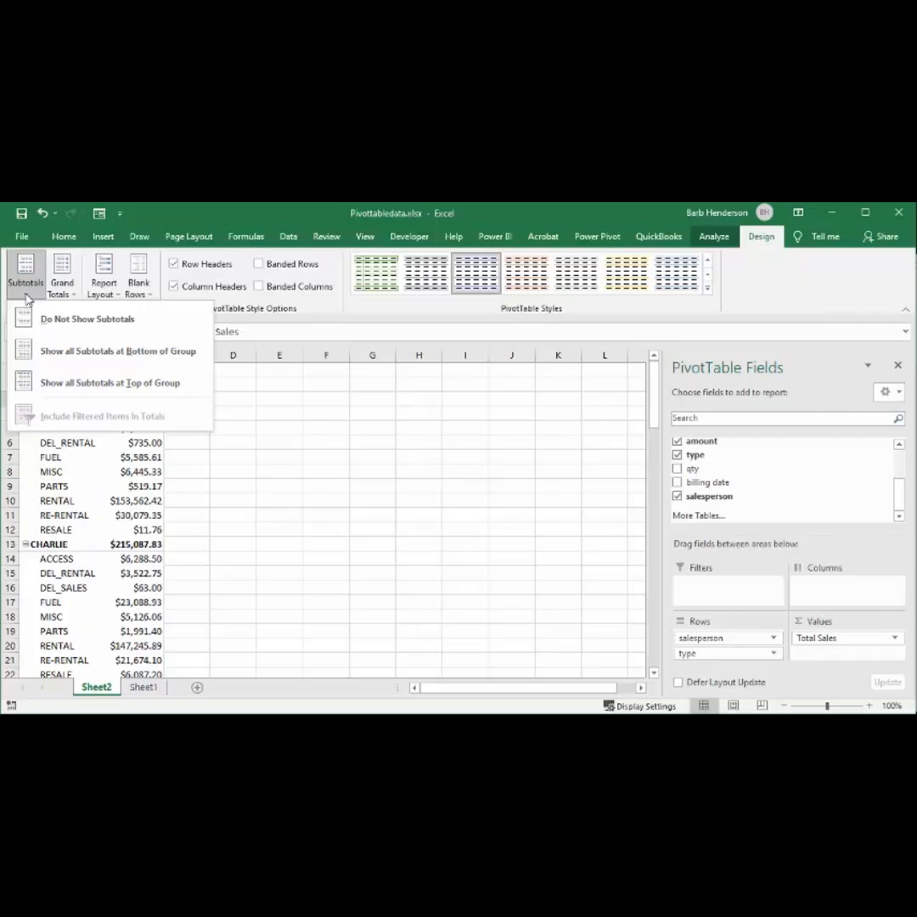
{"action": "left_click", "coordinate": [75, 320]}
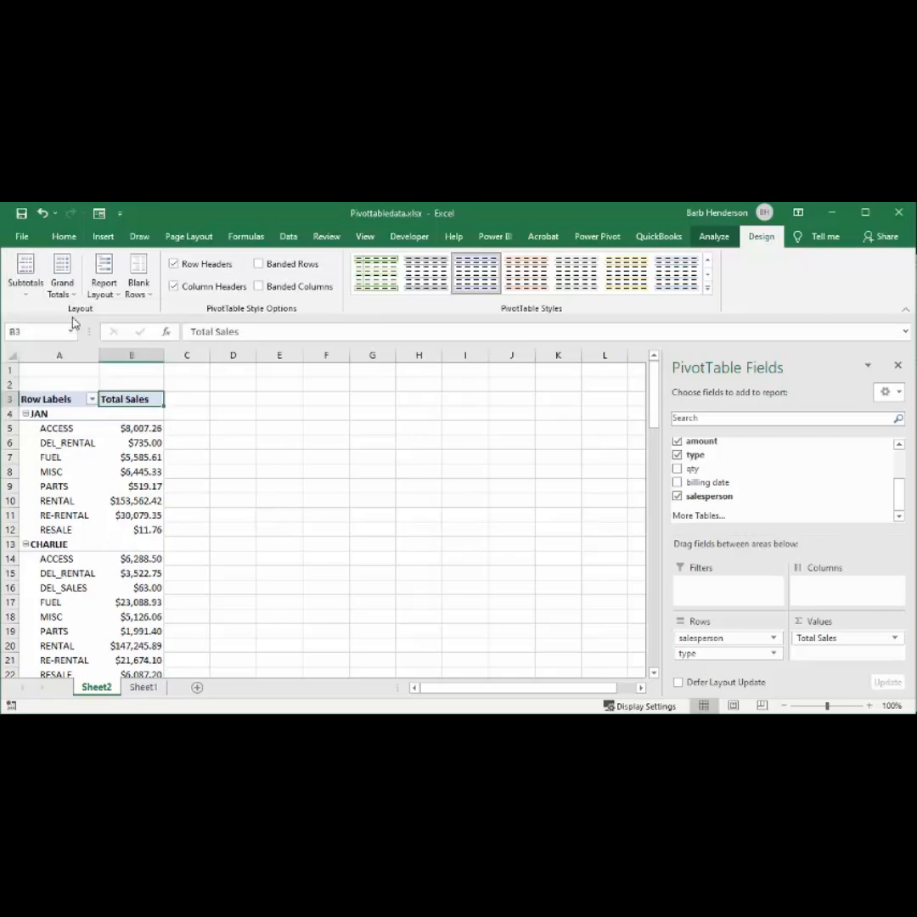
{"action": "left_click", "coordinate": [27, 293]}
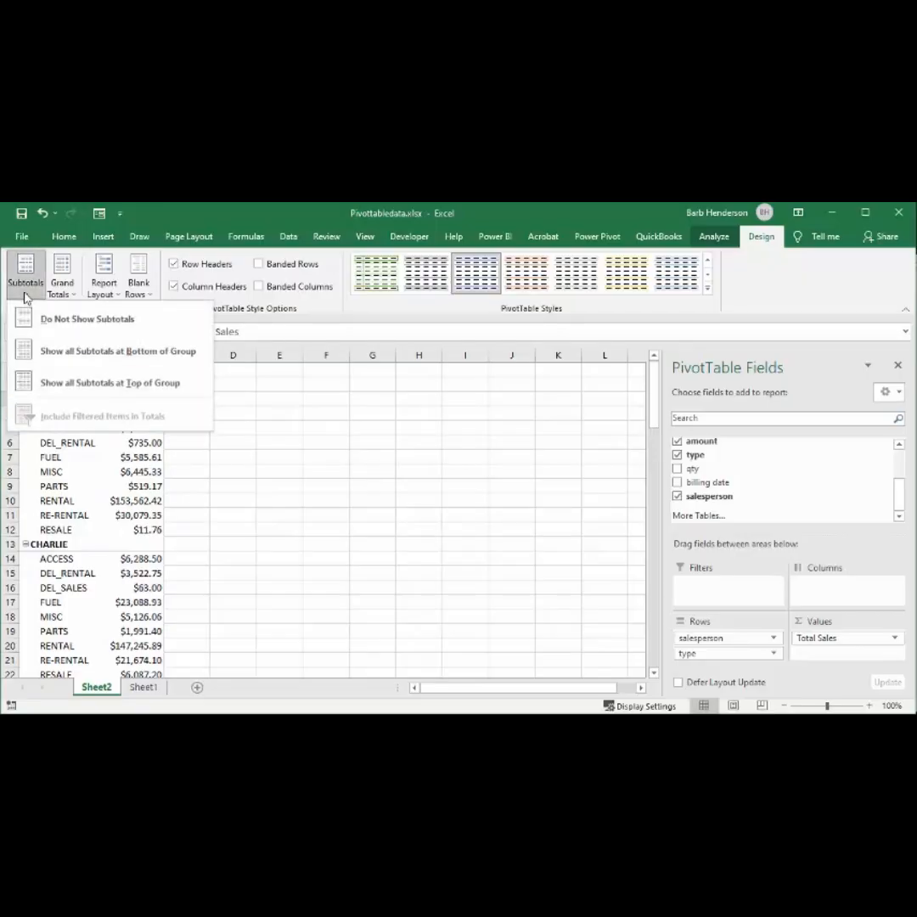
{"action": "left_click", "coordinate": [95, 351]}
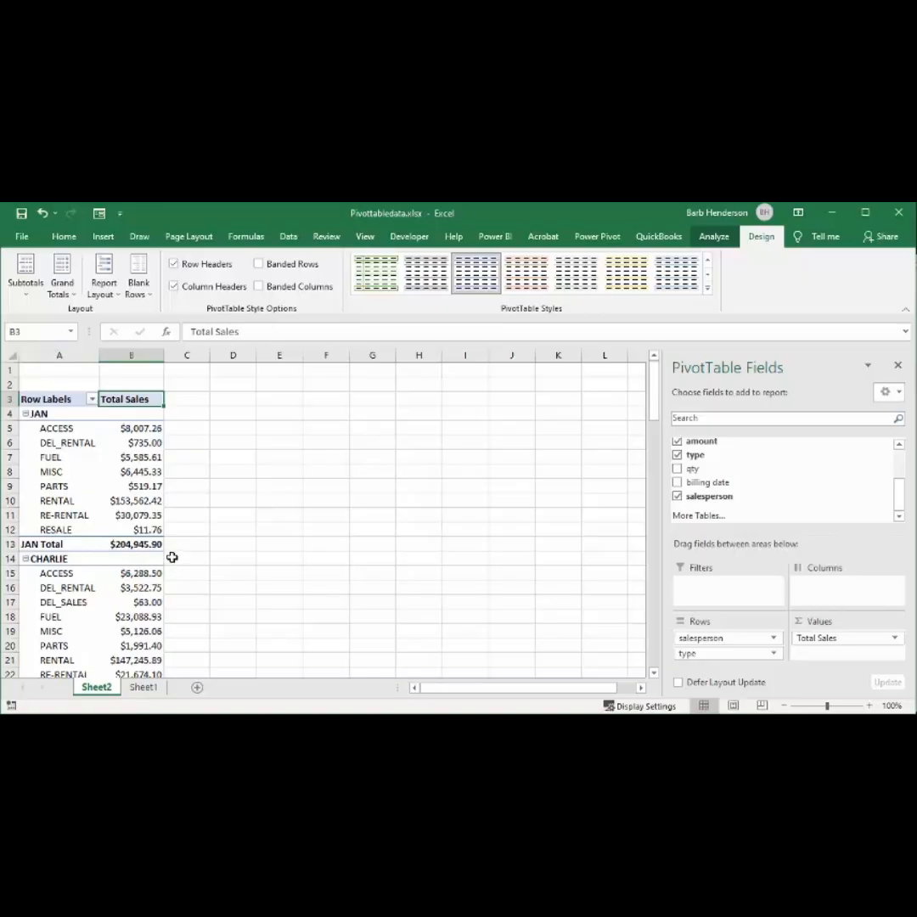
{"action": "left_click", "coordinate": [26, 289]}
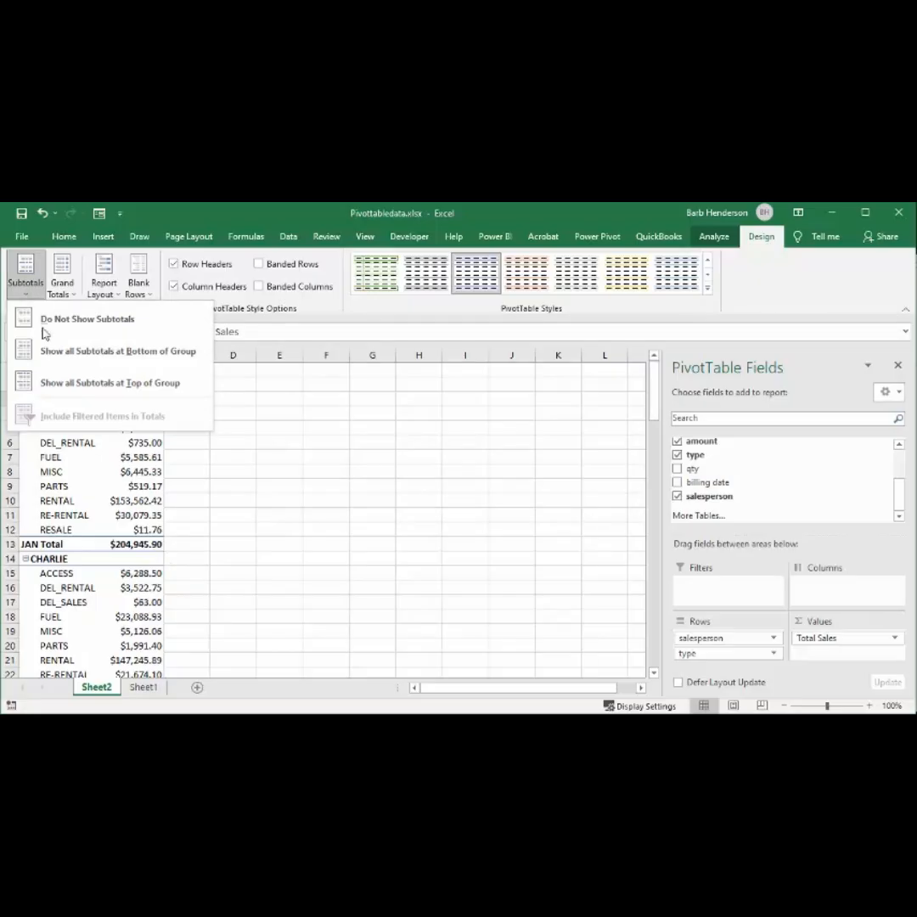
{"action": "left_click", "coordinate": [129, 383]}
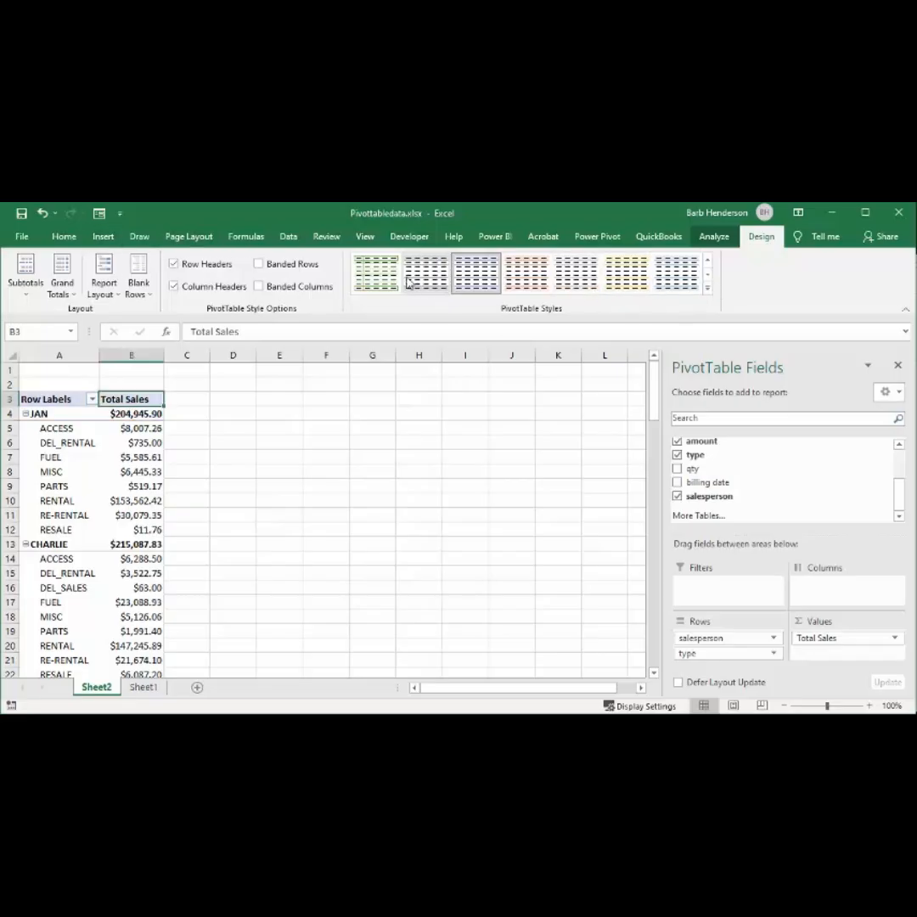
Apply the light-blue style from the first row of the Medium PivotTable styles
{"action": "left_click", "coordinate": [707, 291]}
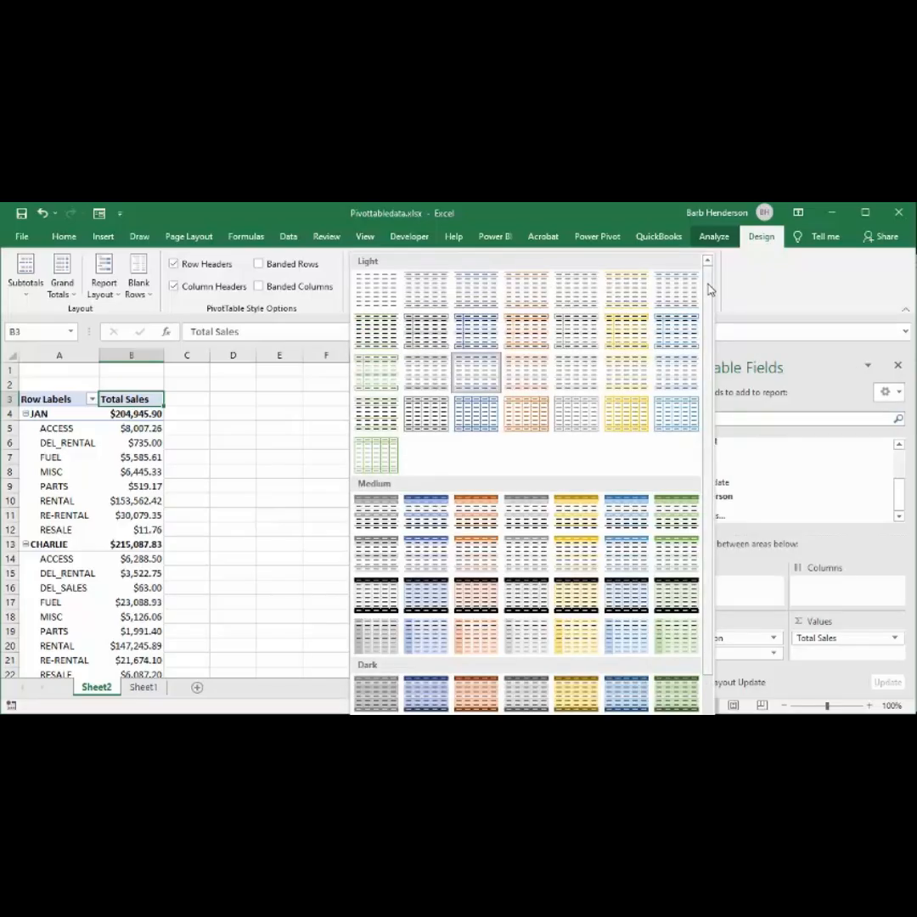
{"action": "scroll", "coordinate": [709, 290], "scroll_direction": "down", "scroll_amount": 1}
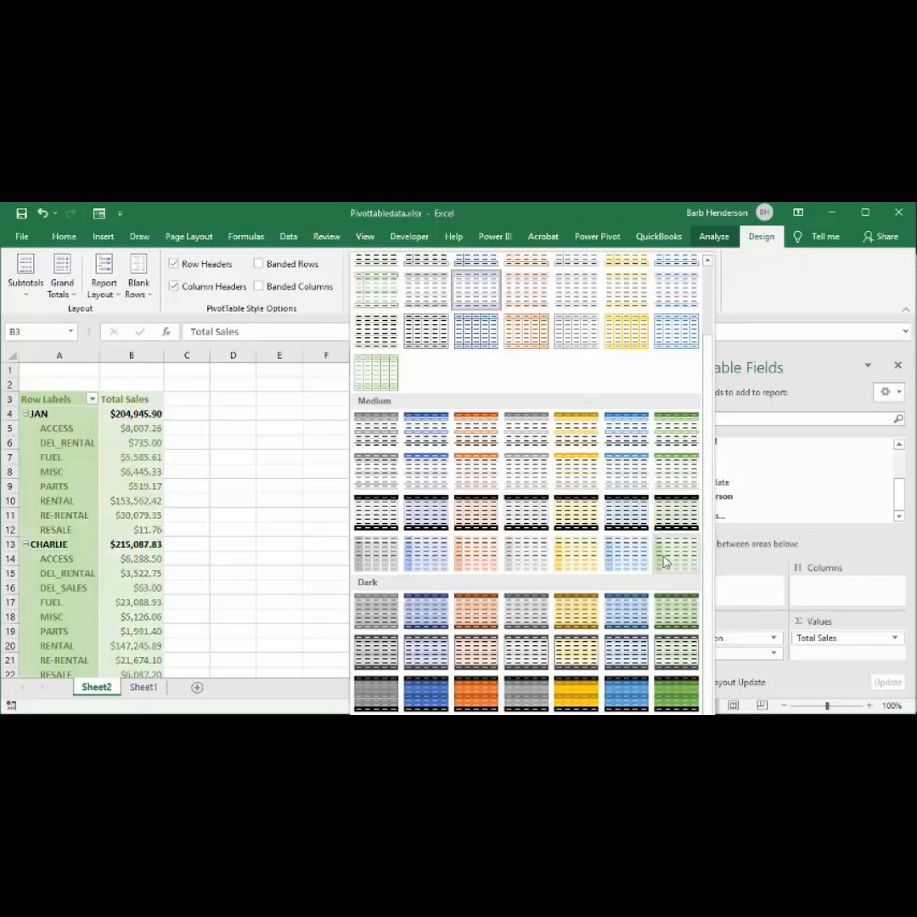
{"action": "left_click", "coordinate": [625, 433]}
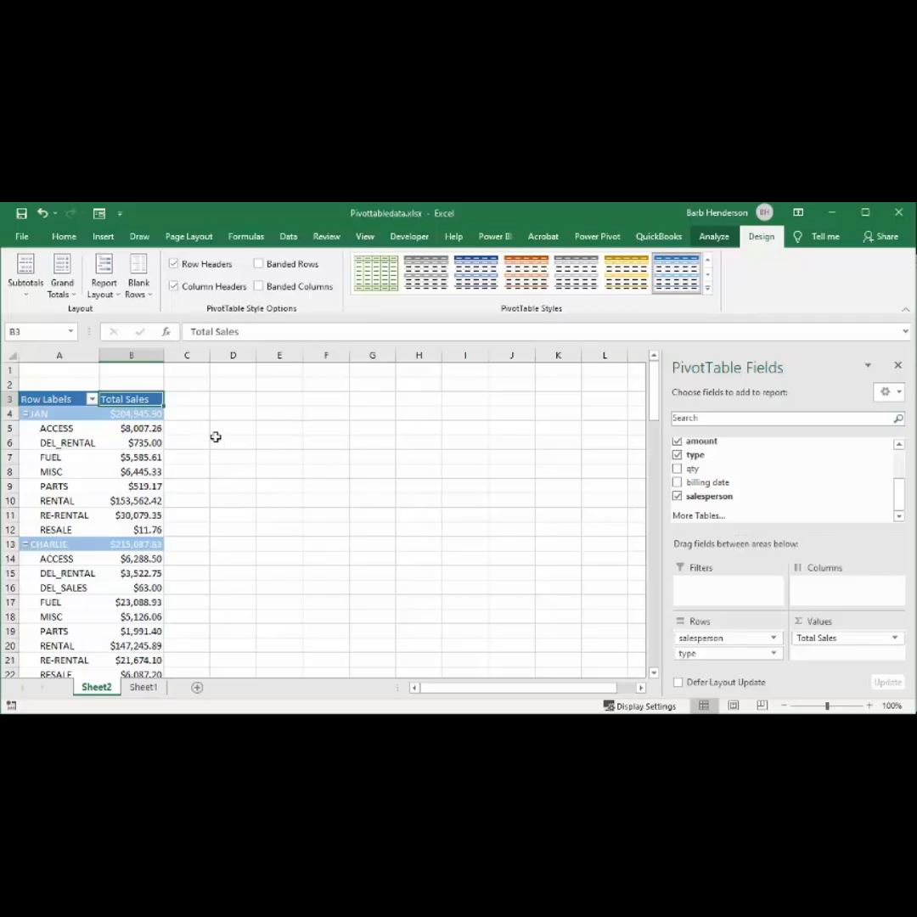
Turn on banded rows and banded columns for the PivotTable and review the formatting down the report
{"action": "left_click", "coordinate": [258, 264]}
{"action": "left_click", "coordinate": [259, 288]}
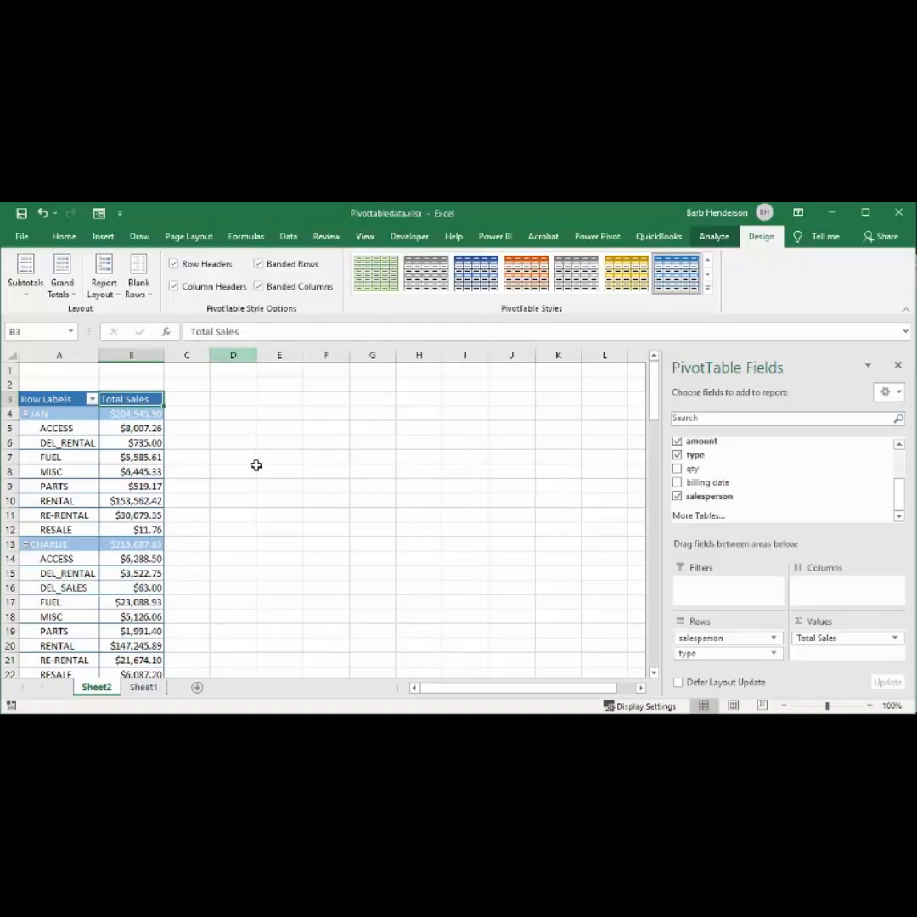
{"action": "scroll", "coordinate": [259, 448], "scroll_direction": "down", "scroll_amount": 4}
{"action": "scroll", "coordinate": [261, 450], "scroll_direction": "up", "scroll_amount": 4}
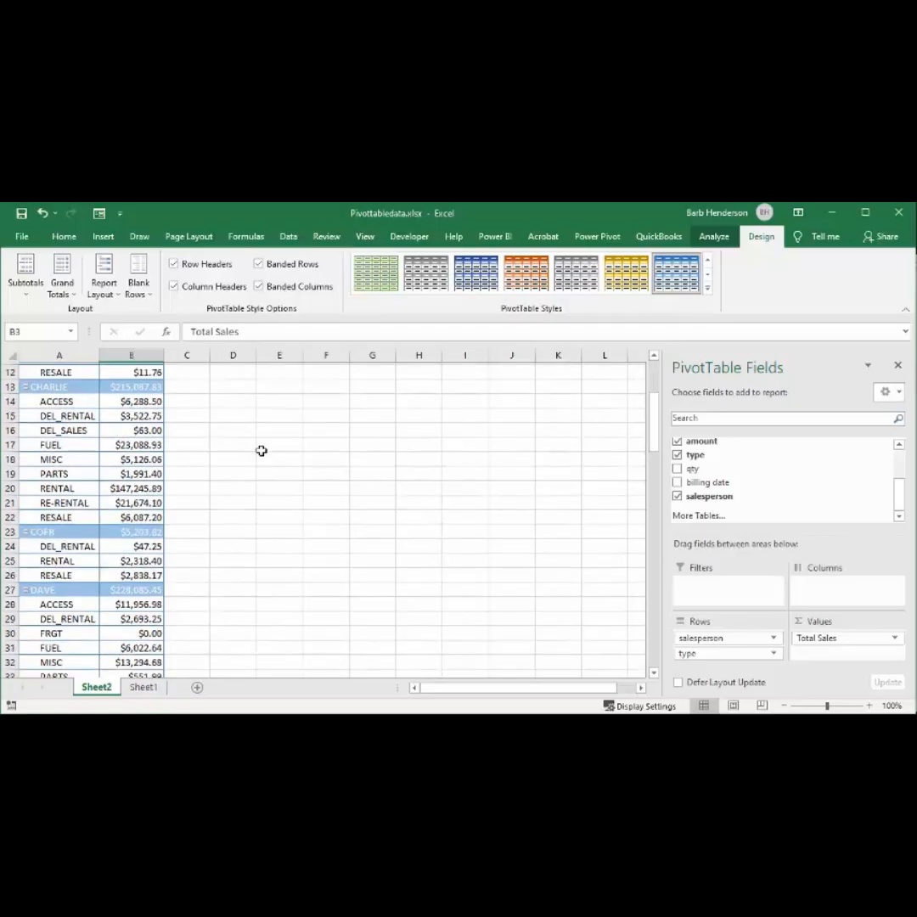
{"action": "scroll", "coordinate": [262, 449], "scroll_direction": "down", "scroll_amount": 8}
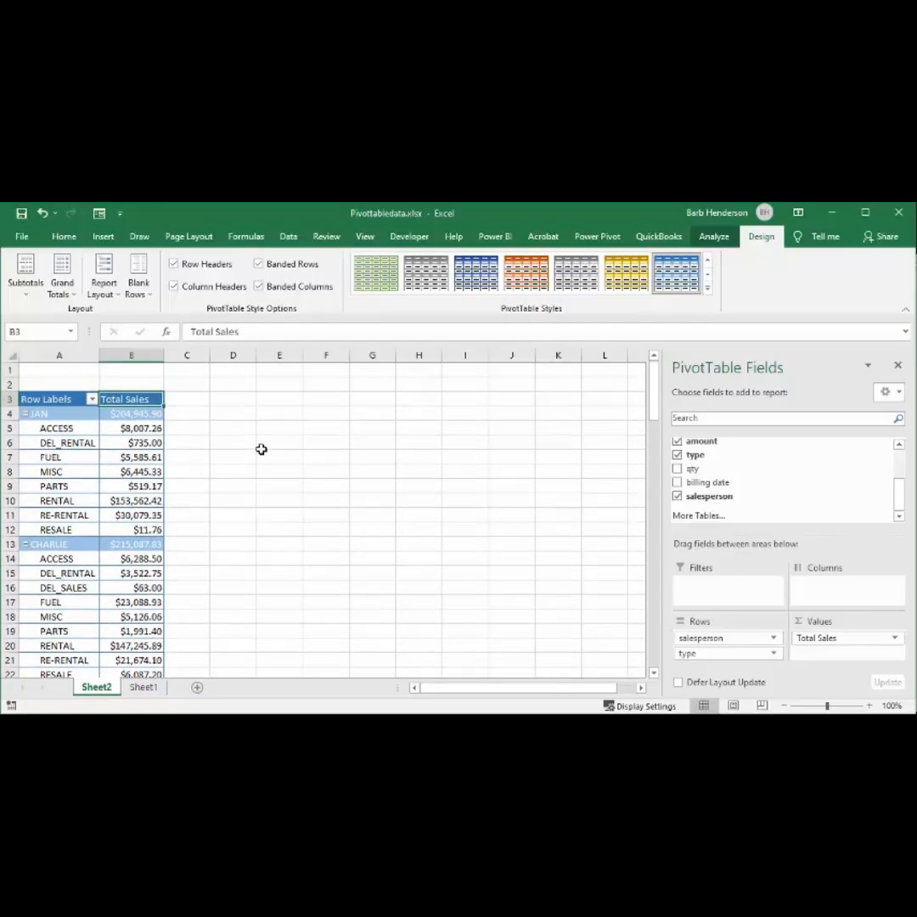
{"action": "scroll", "coordinate": [261, 449], "scroll_direction": "down", "scroll_amount": 4}
{"action": "scroll", "coordinate": [262, 449], "scroll_direction": "up", "scroll_amount": 11}
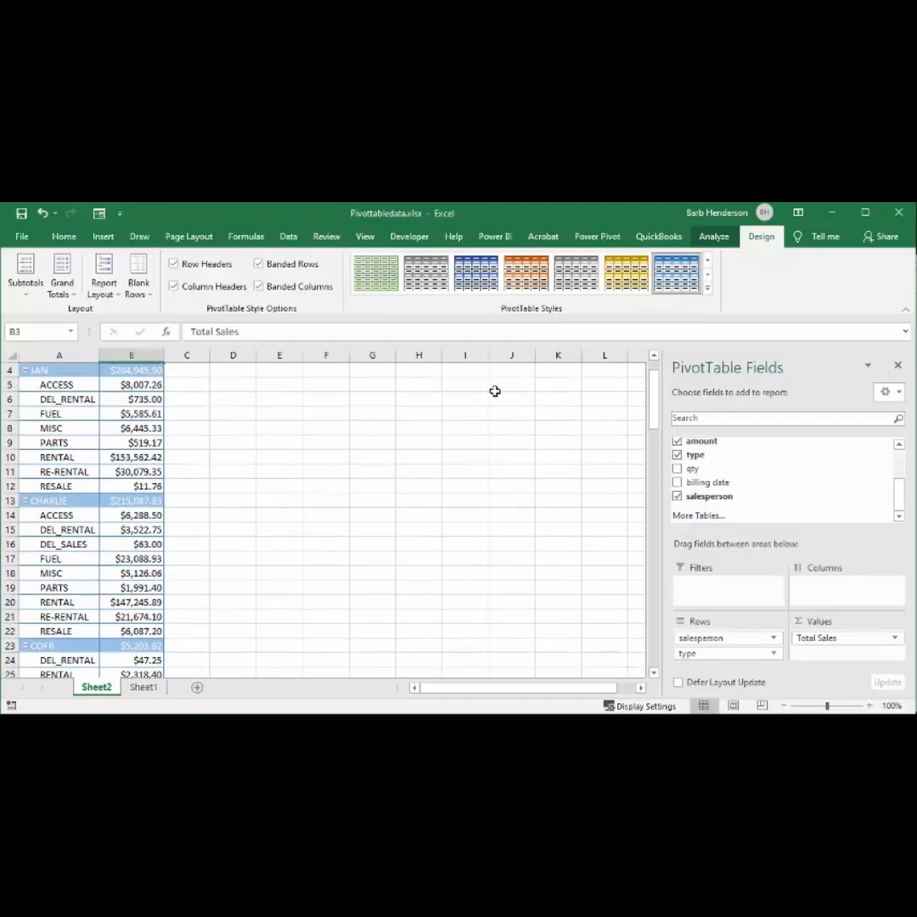
Examine the PivotTable Options for layout and format, totals and filters, display, printing, data and alt text
{"action": "left_click", "coordinate": [711, 238]}
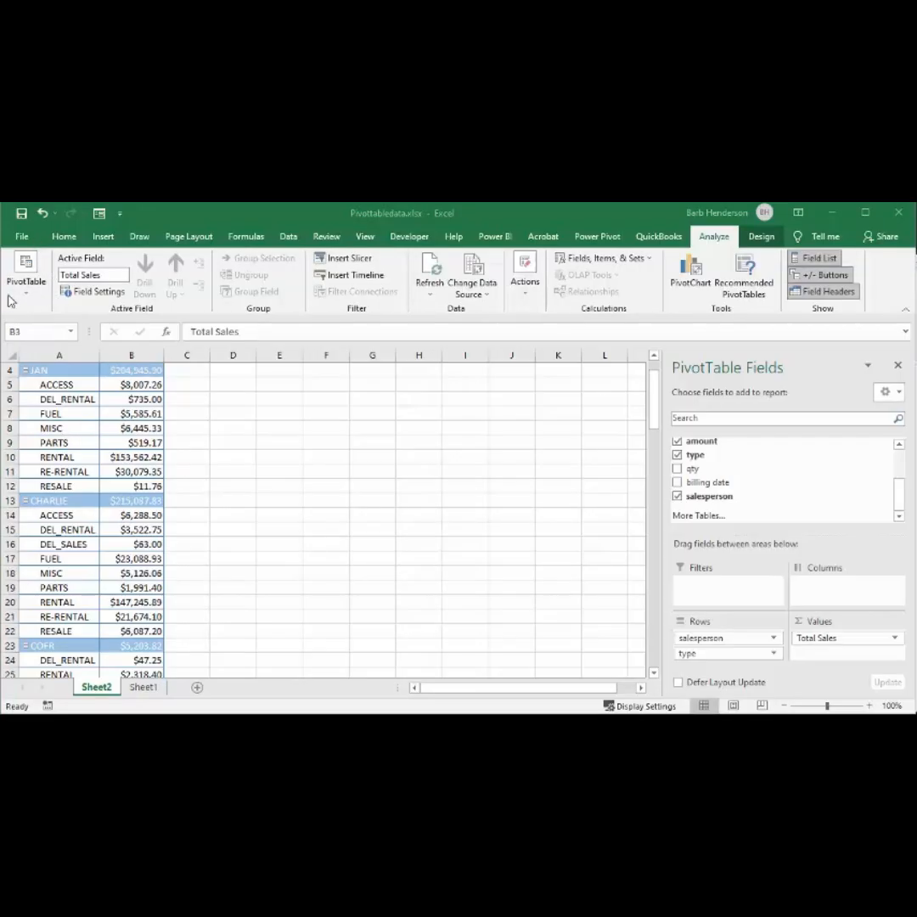
{"action": "left_click", "coordinate": [27, 289]}
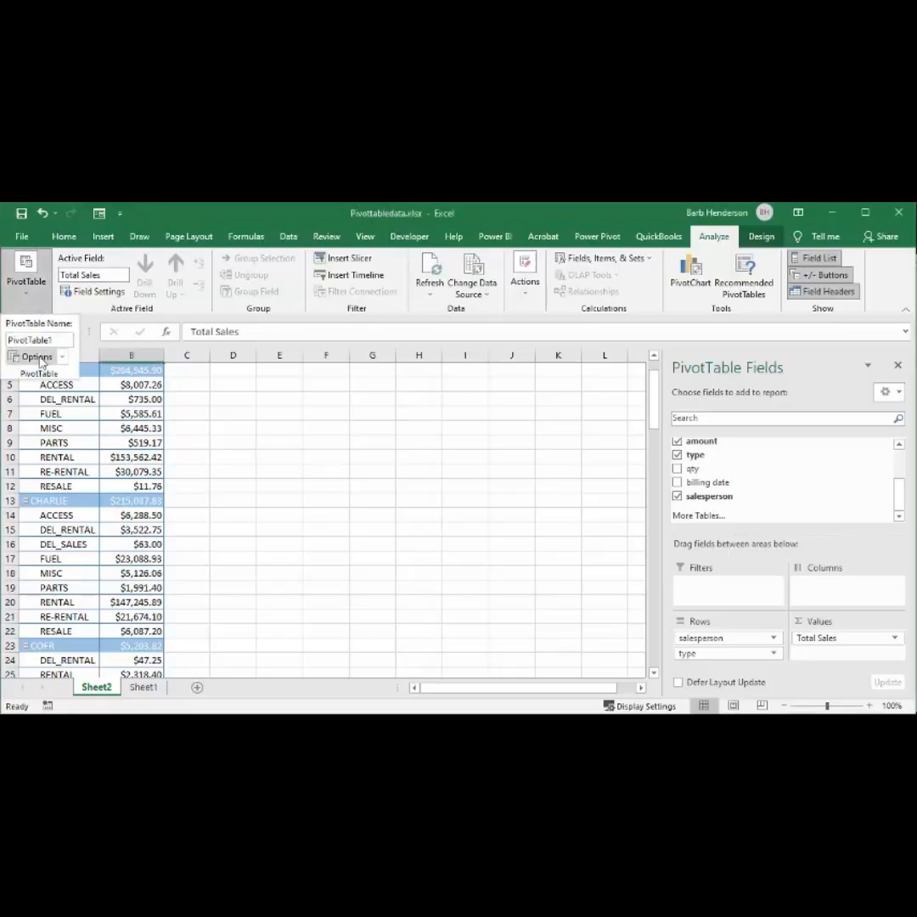
{"action": "left_click", "coordinate": [42, 357]}
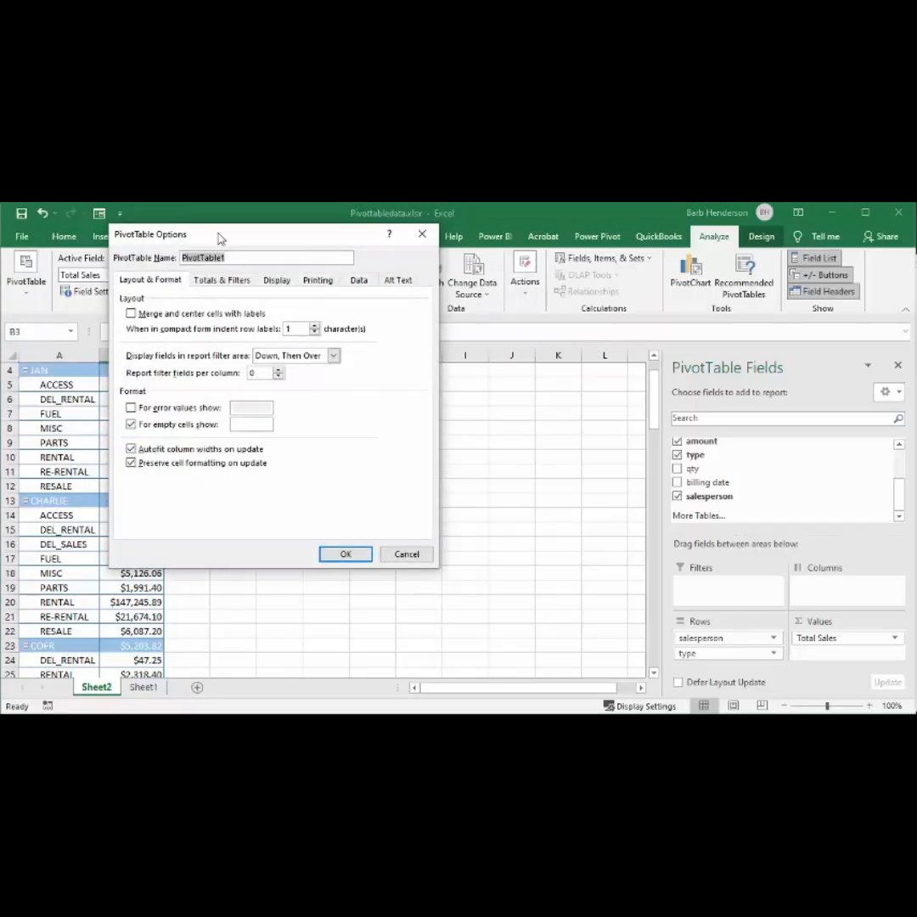
{"action": "left_click_drag", "start_coordinate": [220, 239], "coordinate": [339, 326]}
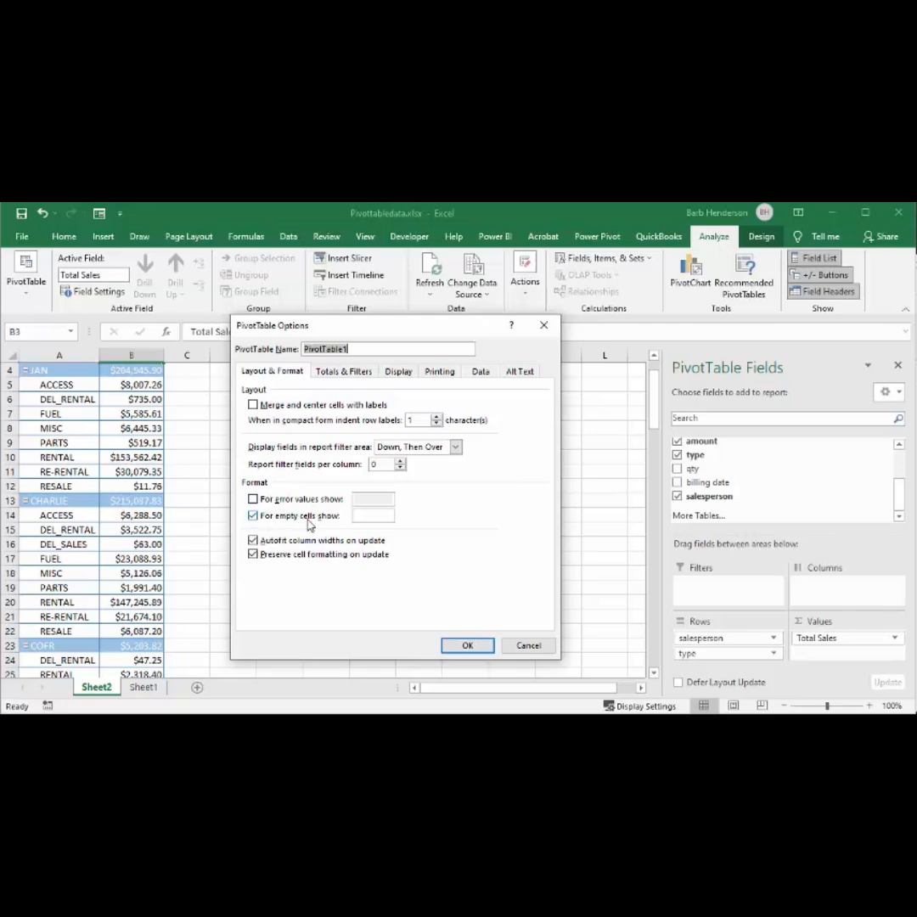
{"action": "left_click", "coordinate": [338, 373]}
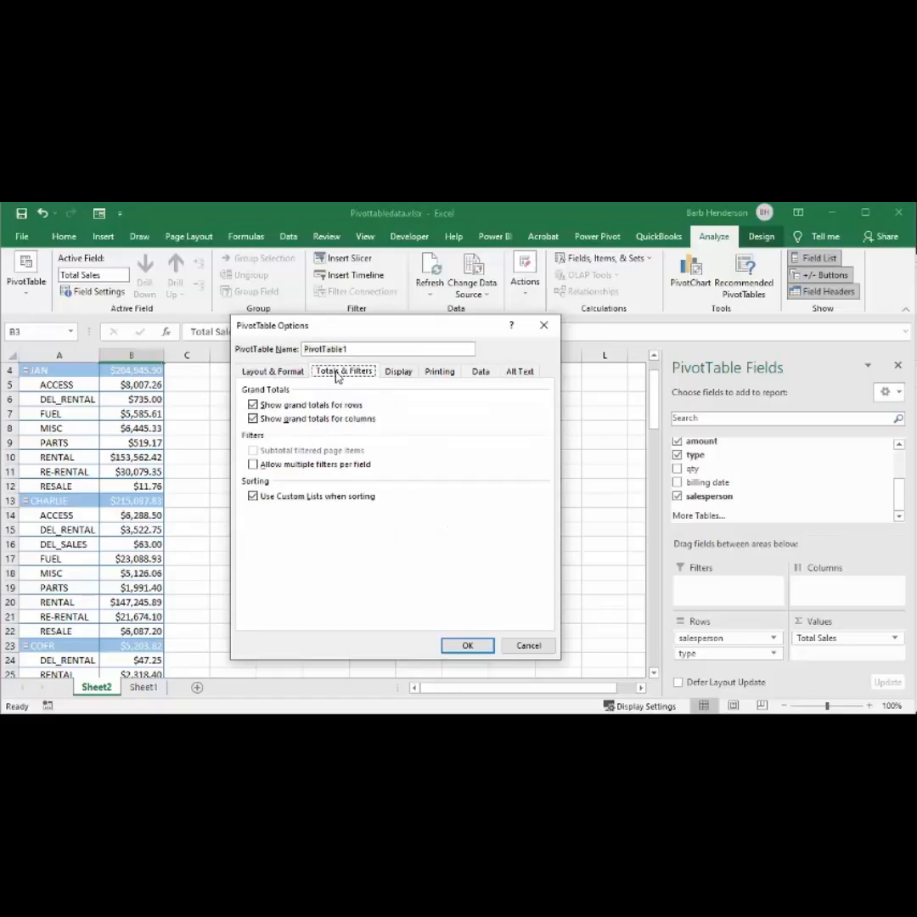
{"action": "left_click", "coordinate": [400, 371]}
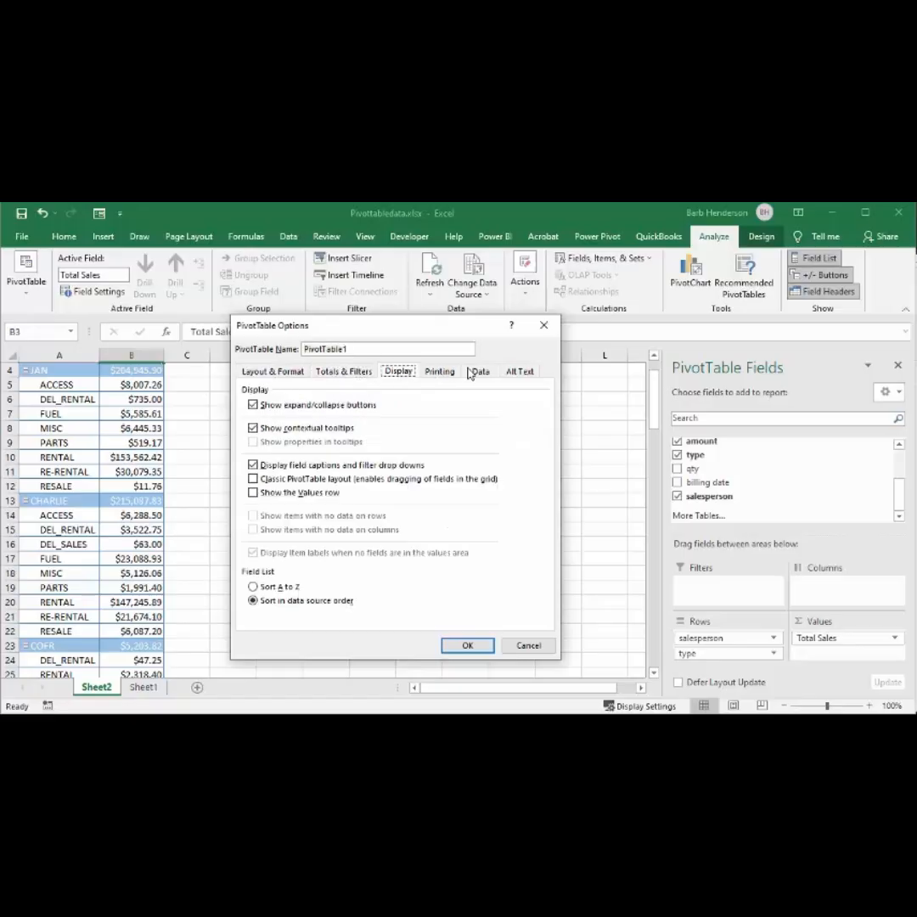
{"action": "left_click", "coordinate": [439, 374]}
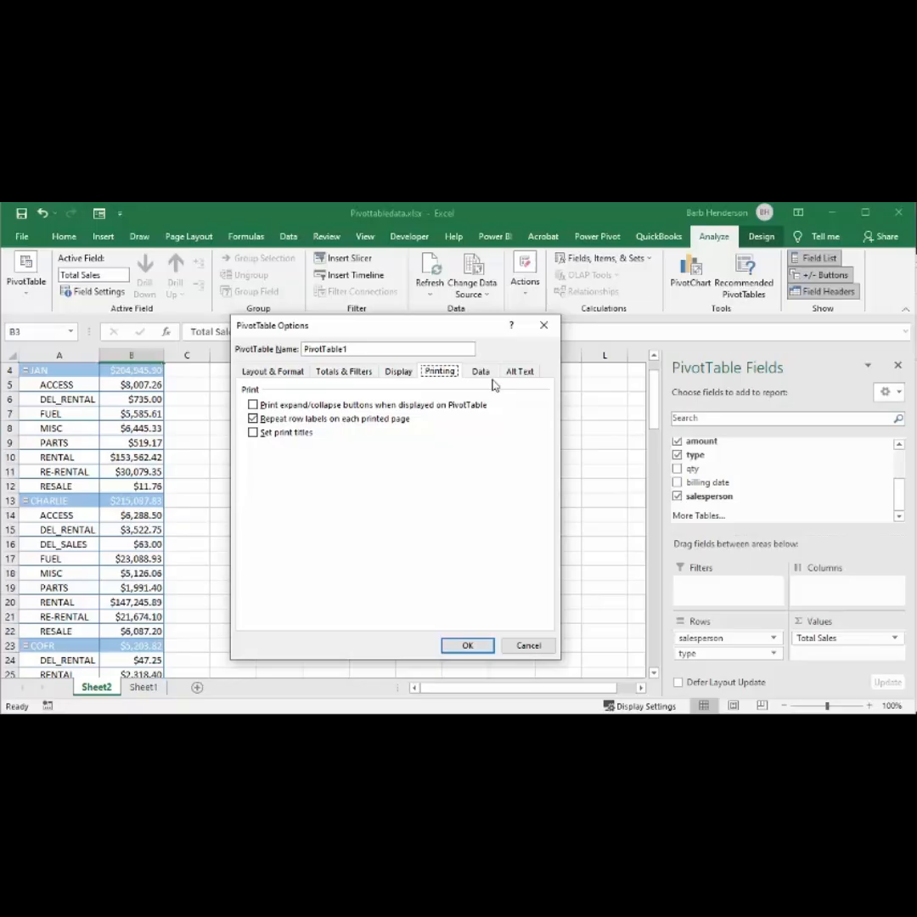
{"action": "left_click", "coordinate": [485, 371]}
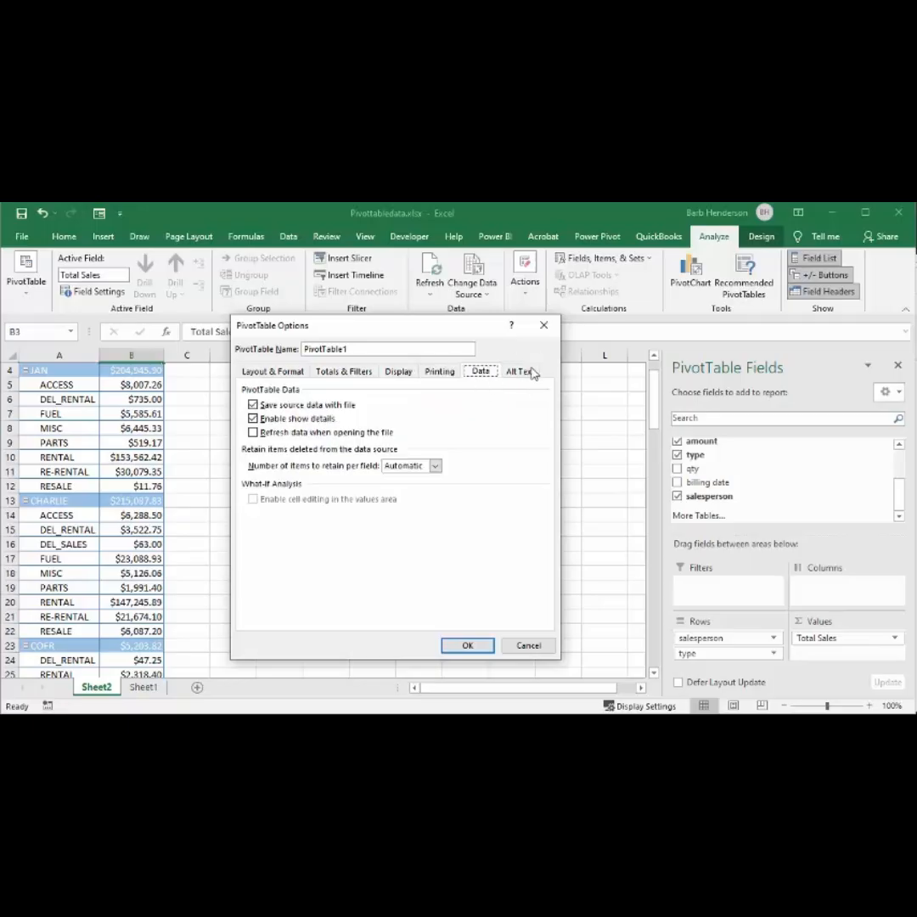
{"action": "left_click", "coordinate": [526, 374]}
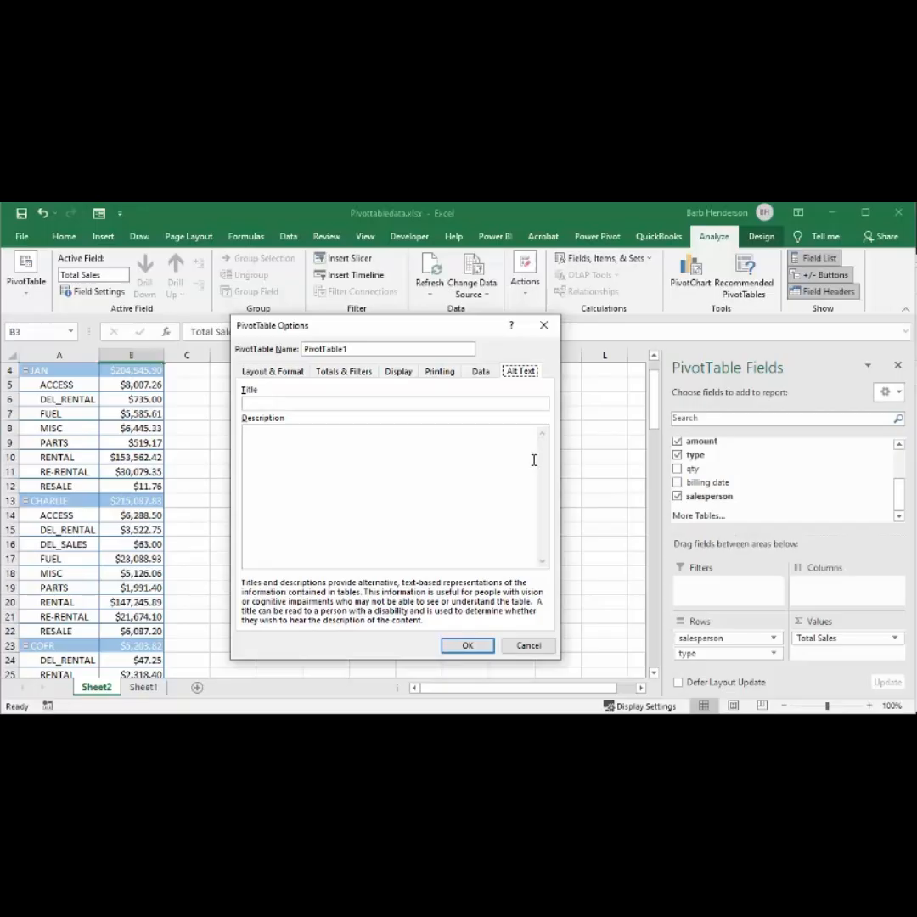
{"action": "left_click", "coordinate": [468, 647]}
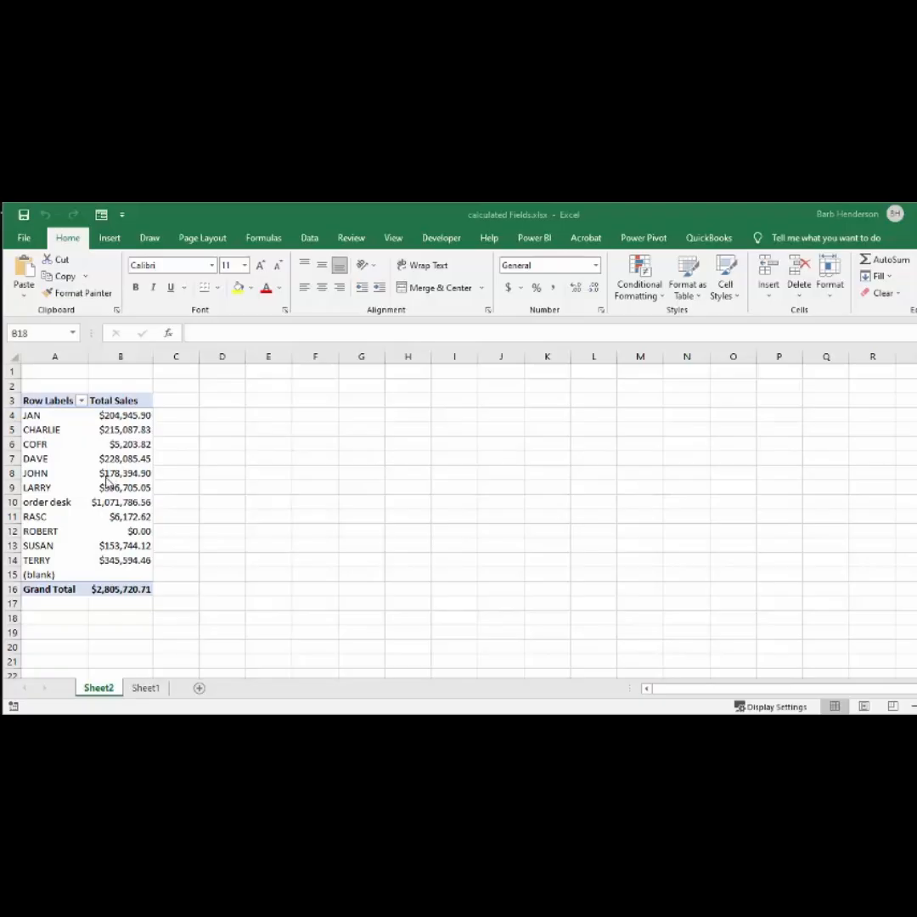
In the calculated Fields.xlsx workbook, start a new calculated field for the salesperson PivotTable and name it "commission"
{"action": "left_click", "coordinate": [106, 476]}
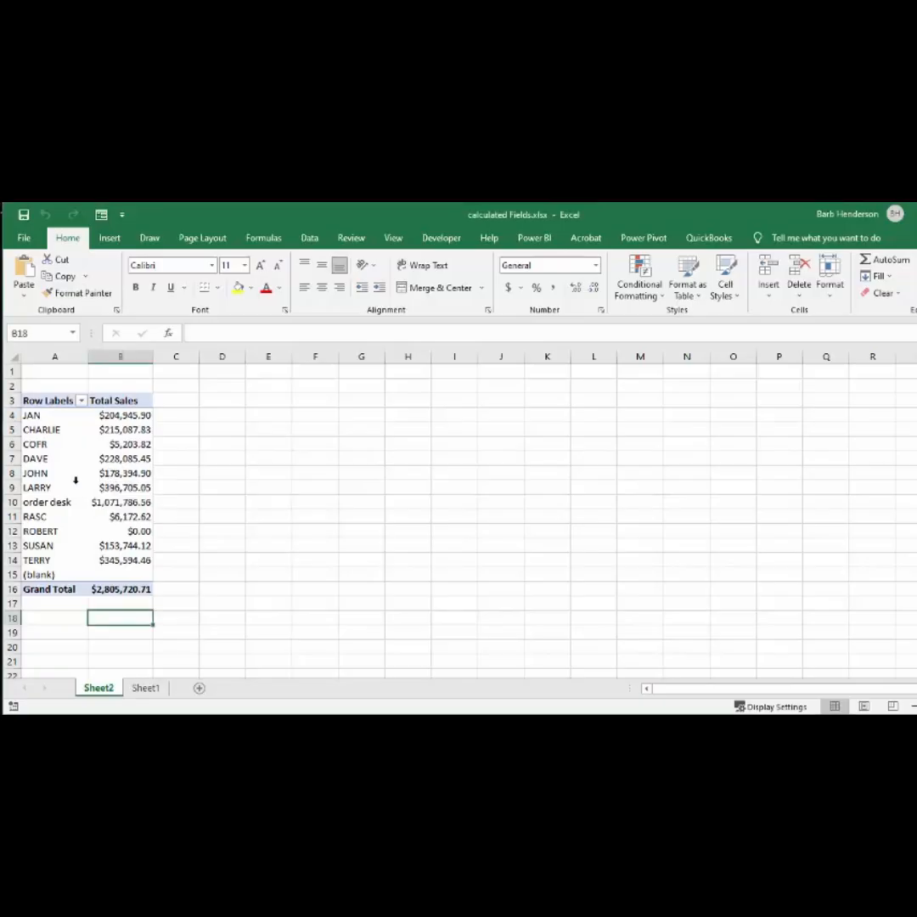
{"action": "left_click", "coordinate": [75, 480]}
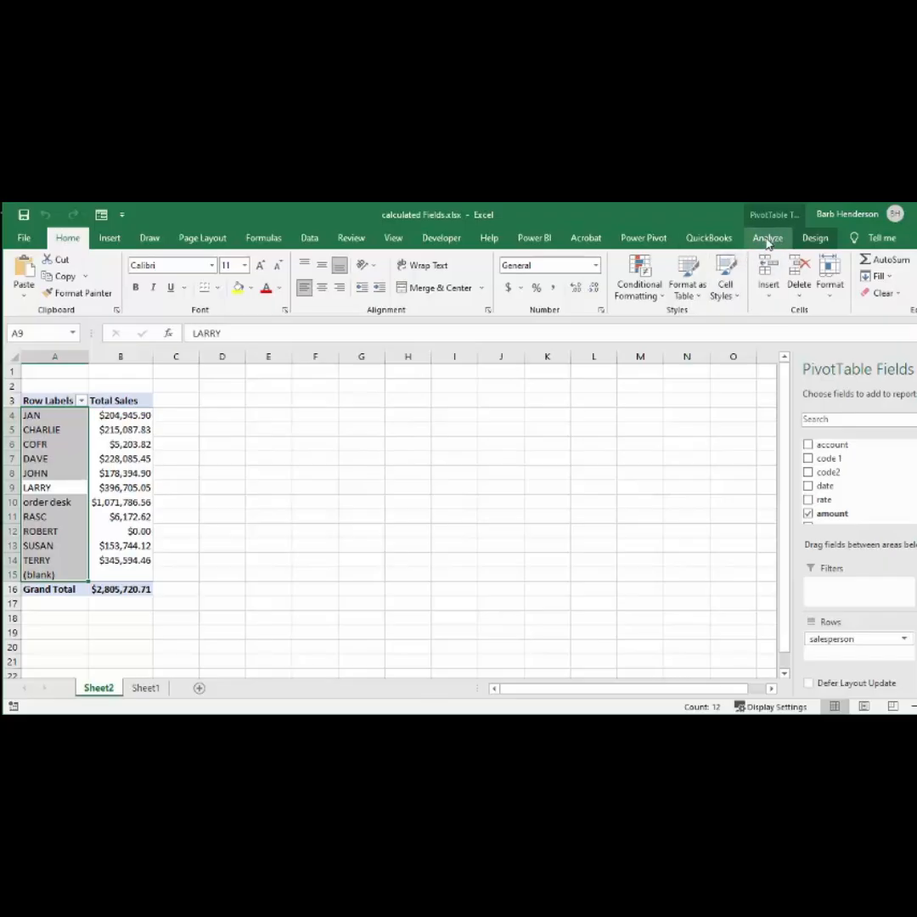
{"action": "left_click", "coordinate": [769, 239]}
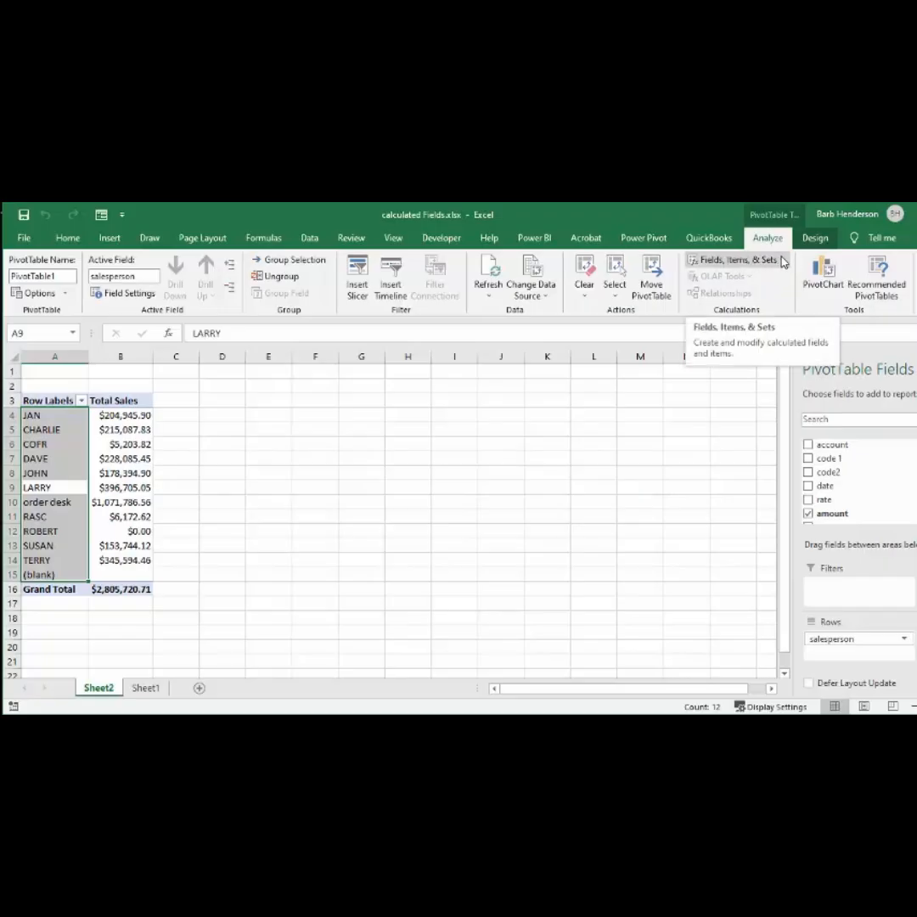
{"action": "left_click", "coordinate": [782, 262]}
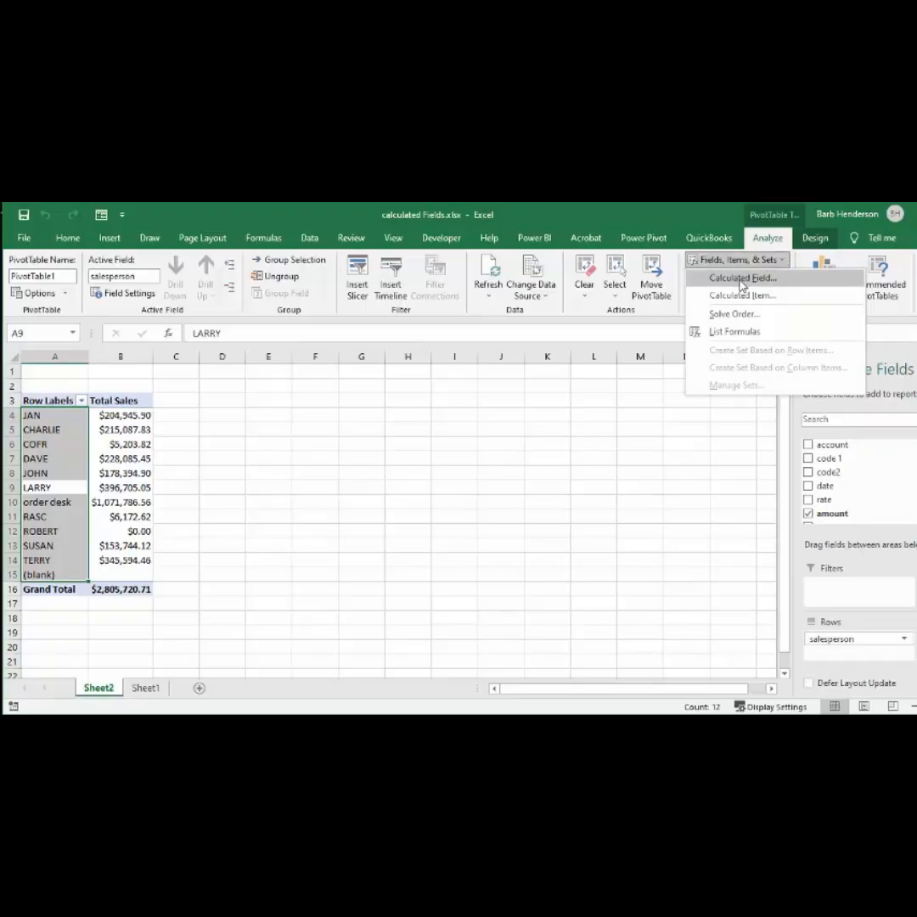
{"action": "left_click", "coordinate": [741, 280]}
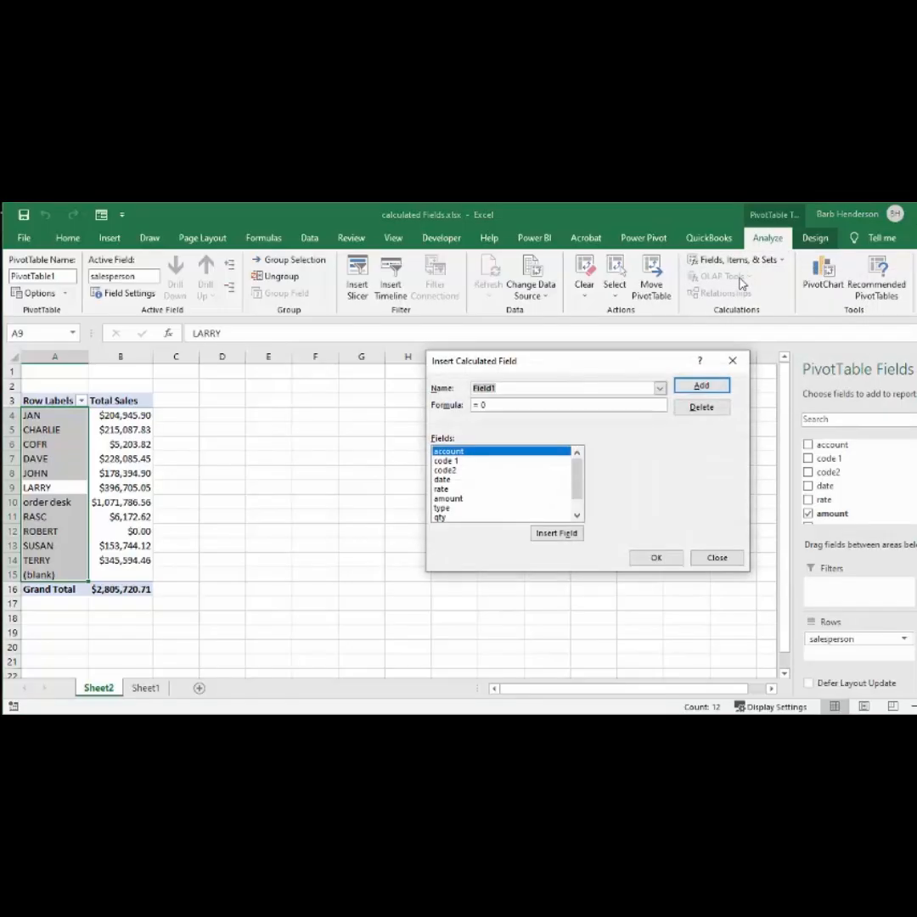
{"action": "left_click_drag", "start_coordinate": [547, 368], "coordinate": [365, 387]}
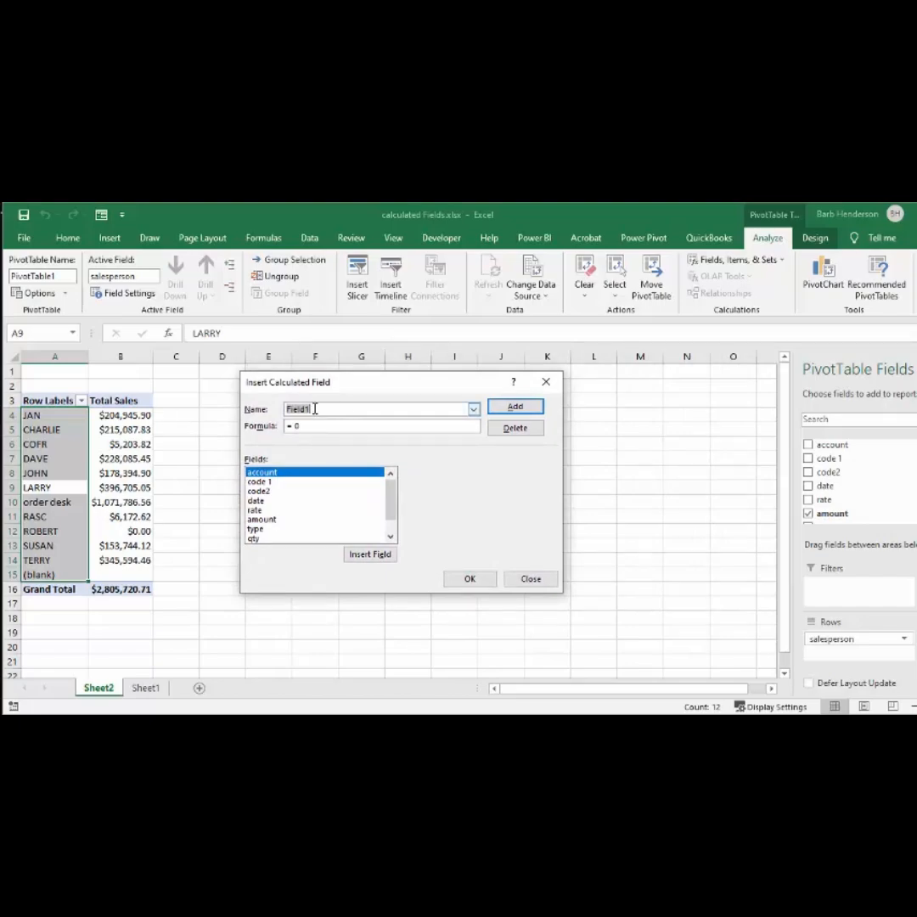
{"action": "left_click", "coordinate": [285, 410]}
{"action": "double_click", "coordinate": [285, 411]}
{"action": "type", "text": "commission"}
Define the commission field's formula as = amount*.04 and add it to the PivotTable's calculated fields
{"action": "left_click", "coordinate": [314, 425]}
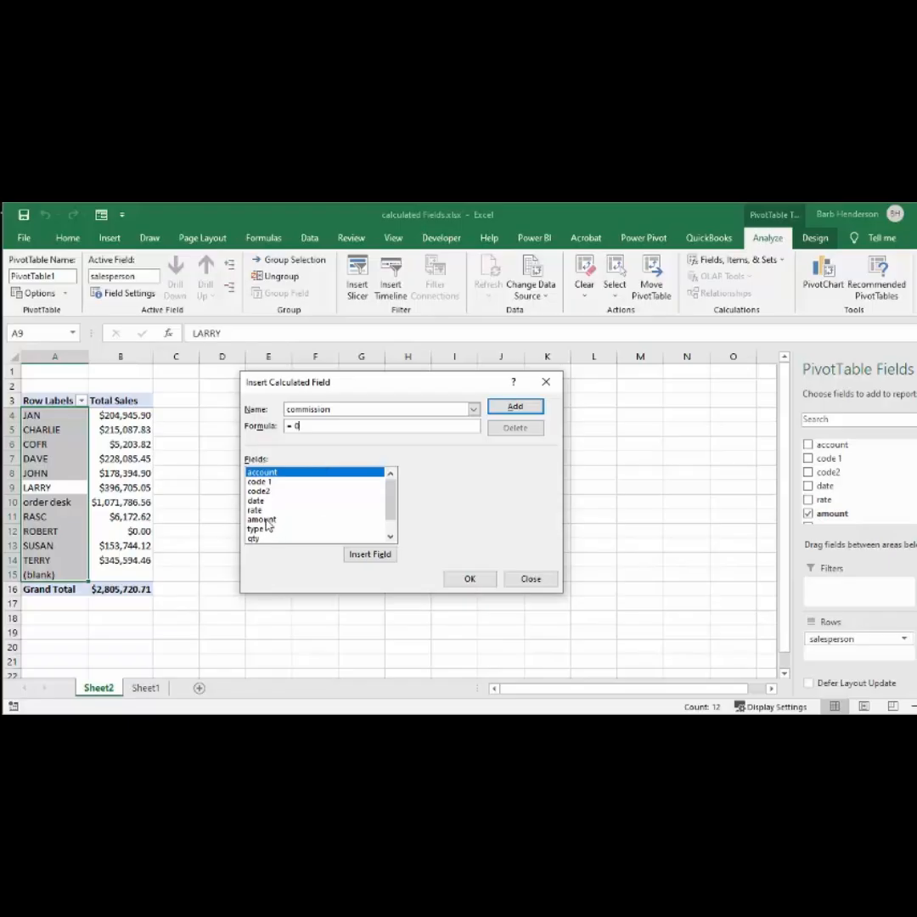
{"action": "left_click", "coordinate": [265, 519]}
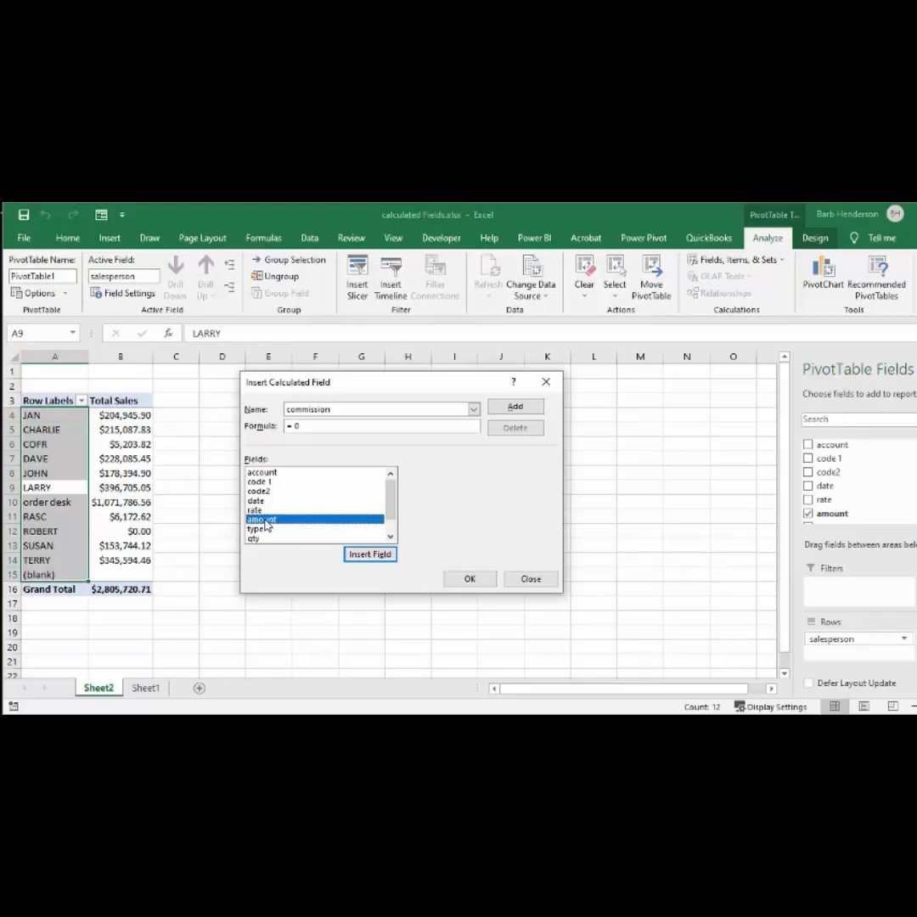
{"action": "double_click", "coordinate": [265, 519]}
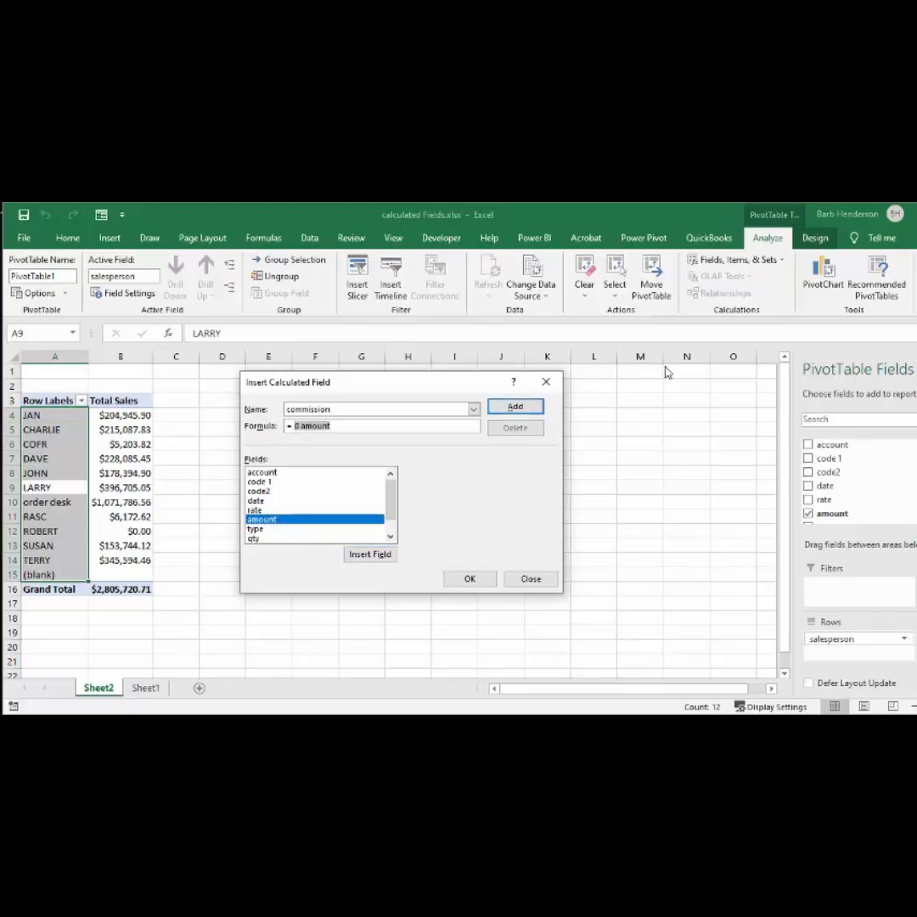
{"action": "key", "text": "BackSpace"}
{"action": "double_click", "coordinate": [284, 520]}
{"action": "type", "text": "*.04"}
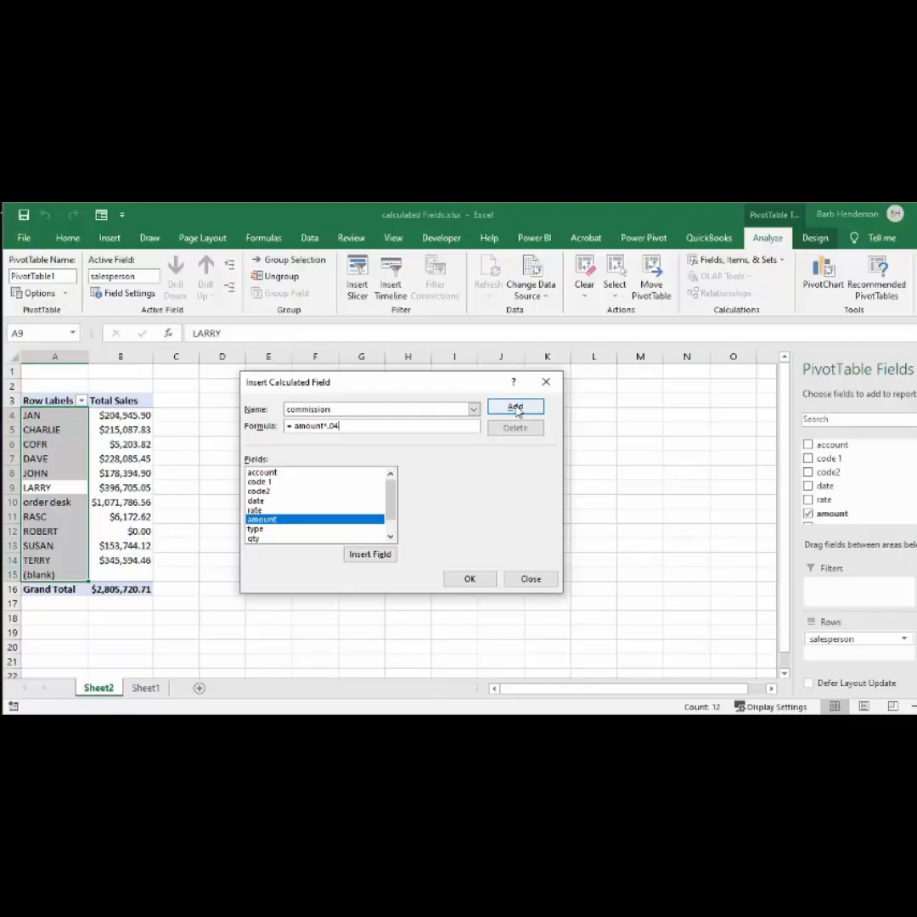
{"action": "left_click", "coordinate": [515, 407]}
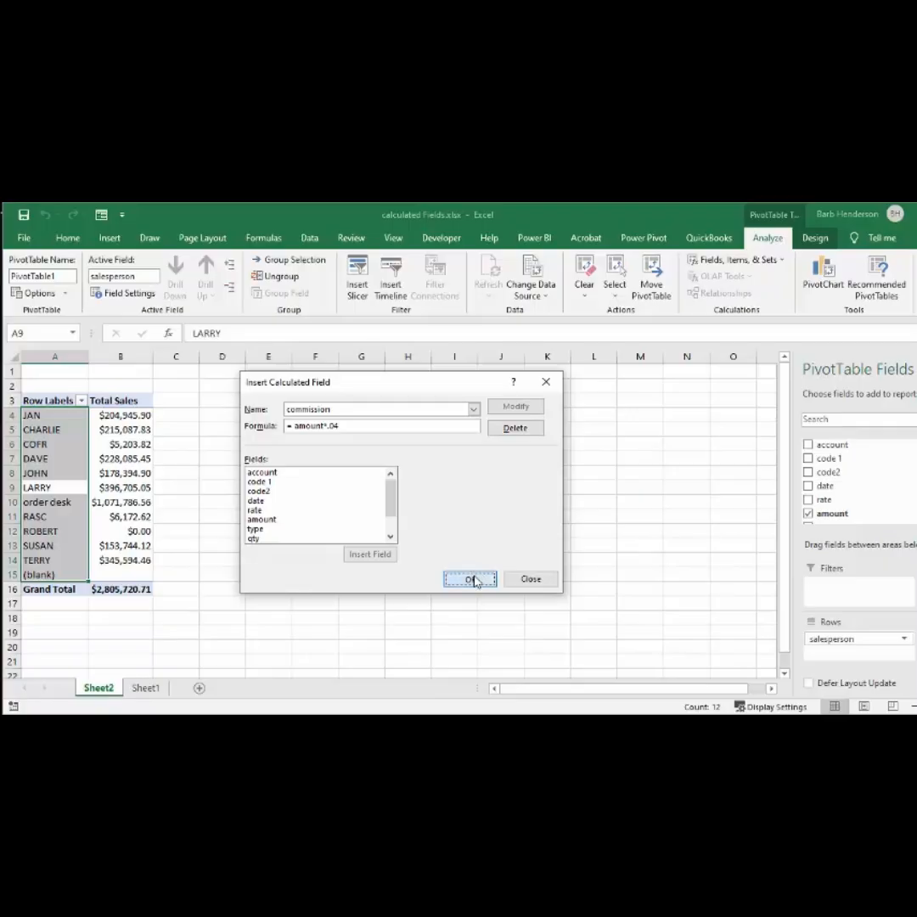
Finish adding the commission calculated field and rename its PivotTable column to "Commission Earned"
{"action": "left_click", "coordinate": [472, 579]}
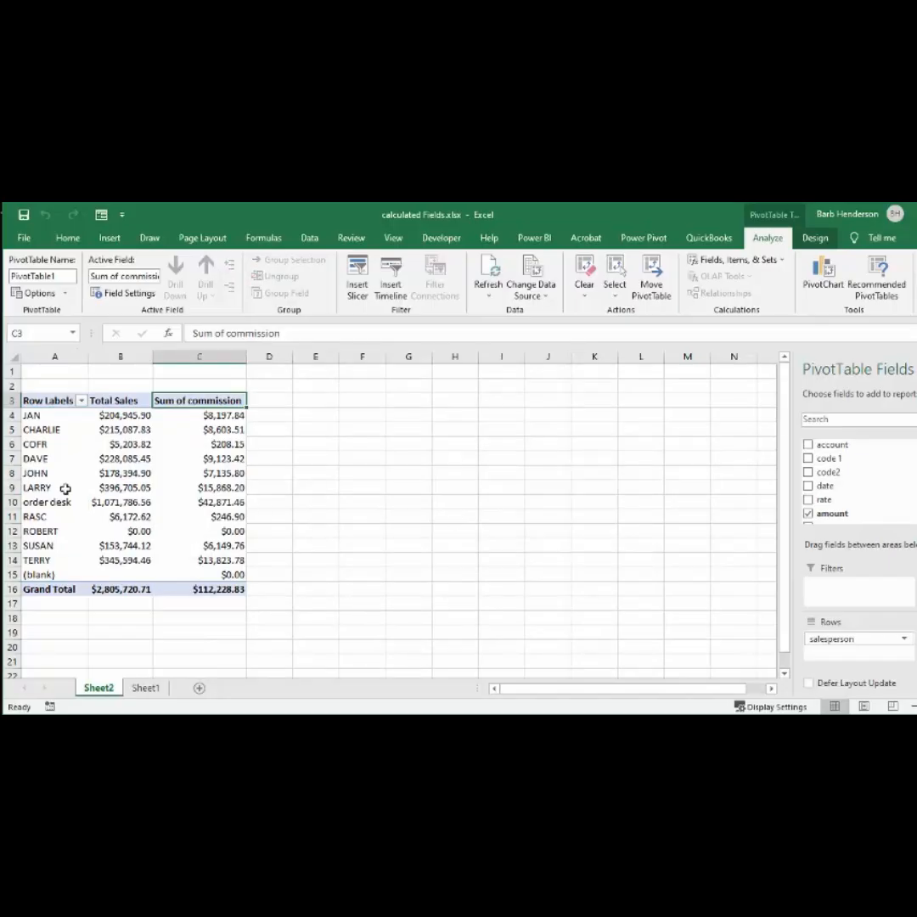
{"action": "double_click", "coordinate": [168, 400]}
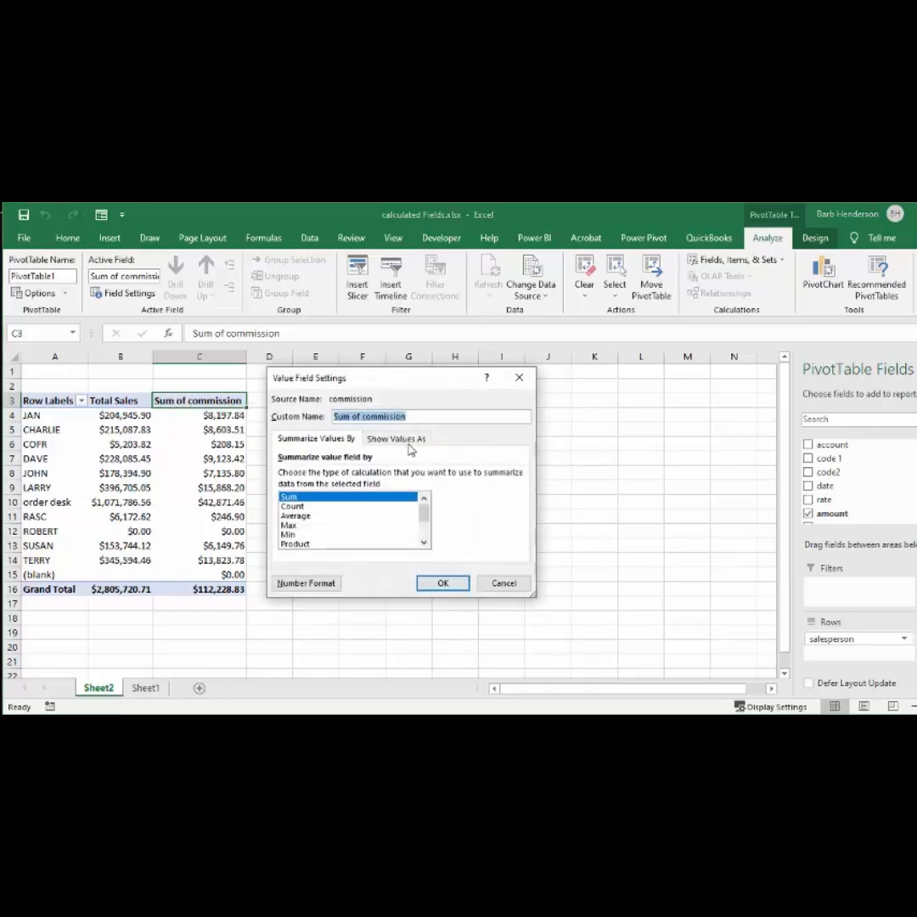
{"action": "left_click_drag", "start_coordinate": [409, 414], "coordinate": [293, 425]}
{"action": "type", "text": "Comm"}
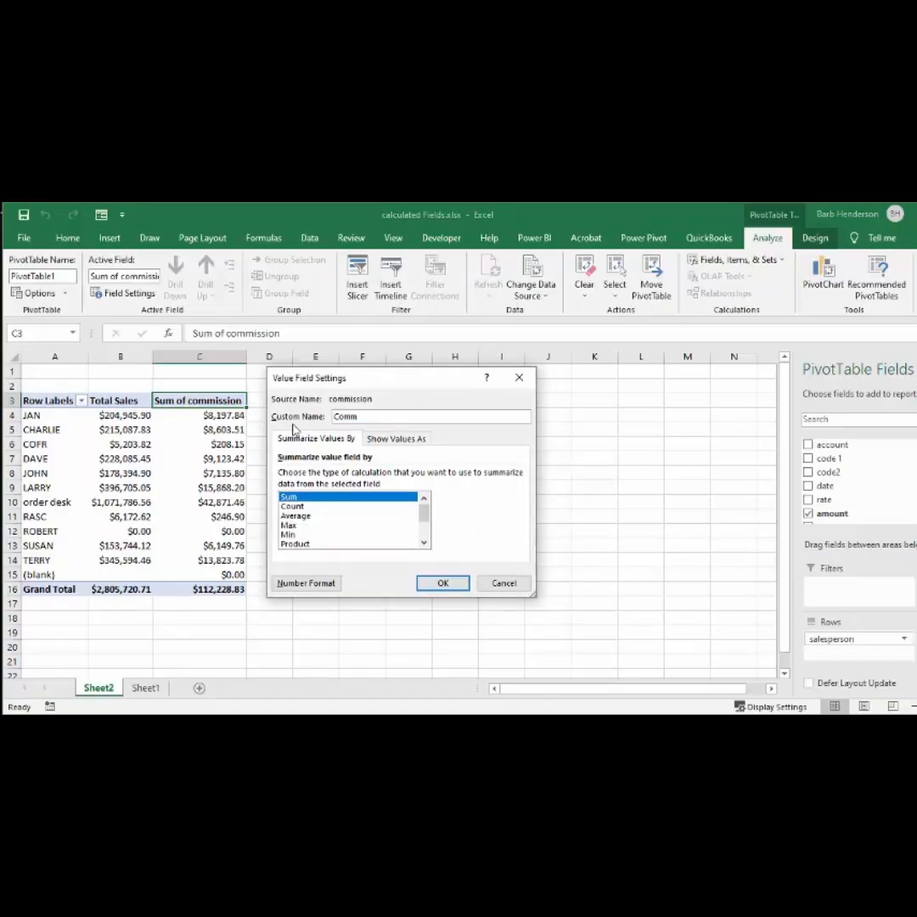
{"action": "type", "text": "ission Earned"}
{"action": "left_click", "coordinate": [445, 583]}
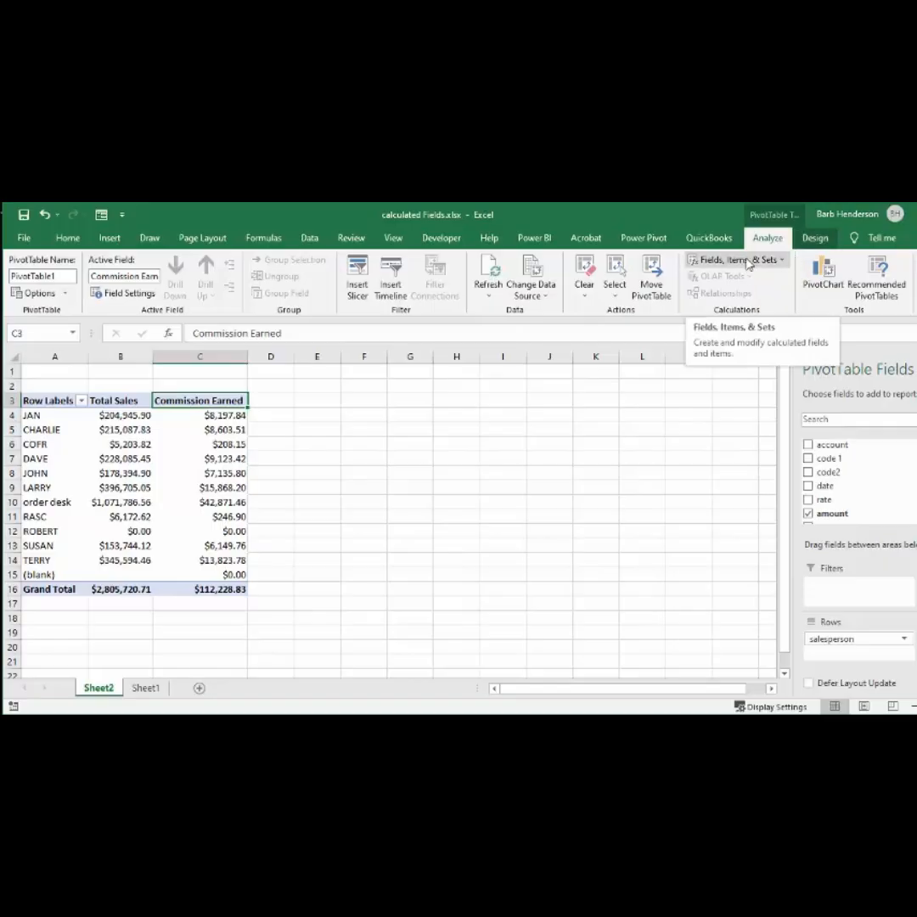
Add a second calculated field to the PivotTable under the default name Field1, with the formula = amount/ qty
{"action": "left_click", "coordinate": [735, 260]}
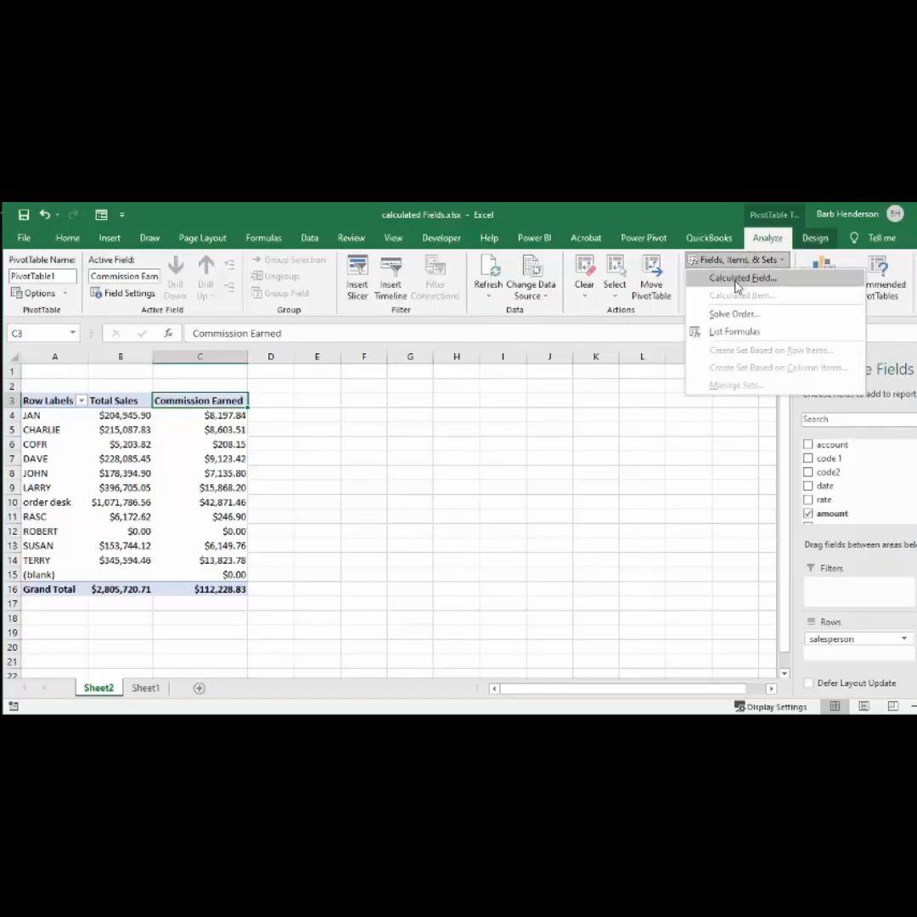
{"action": "left_click", "coordinate": [737, 287]}
{"action": "left_click_drag", "start_coordinate": [406, 392], "coordinate": [507, 399]}
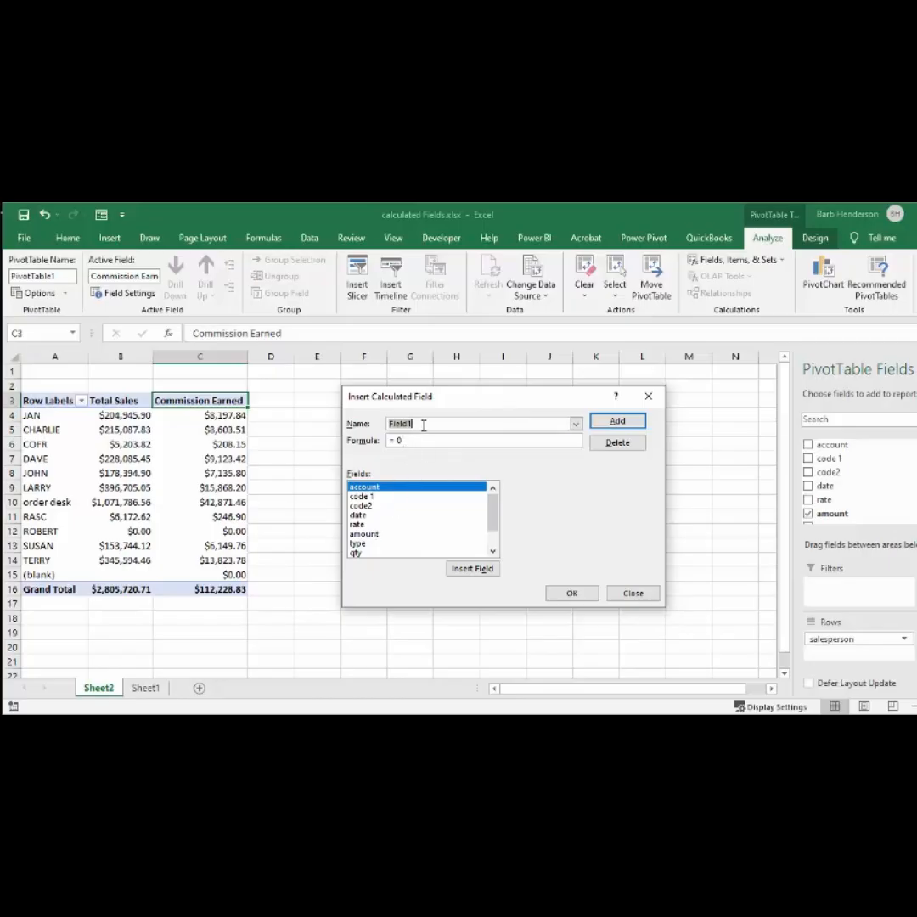
{"action": "left_click", "coordinate": [395, 440]}
{"action": "key", "text": "Delete"}
{"action": "left_click", "coordinate": [376, 534]}
{"action": "double_click", "coordinate": [376, 535]}
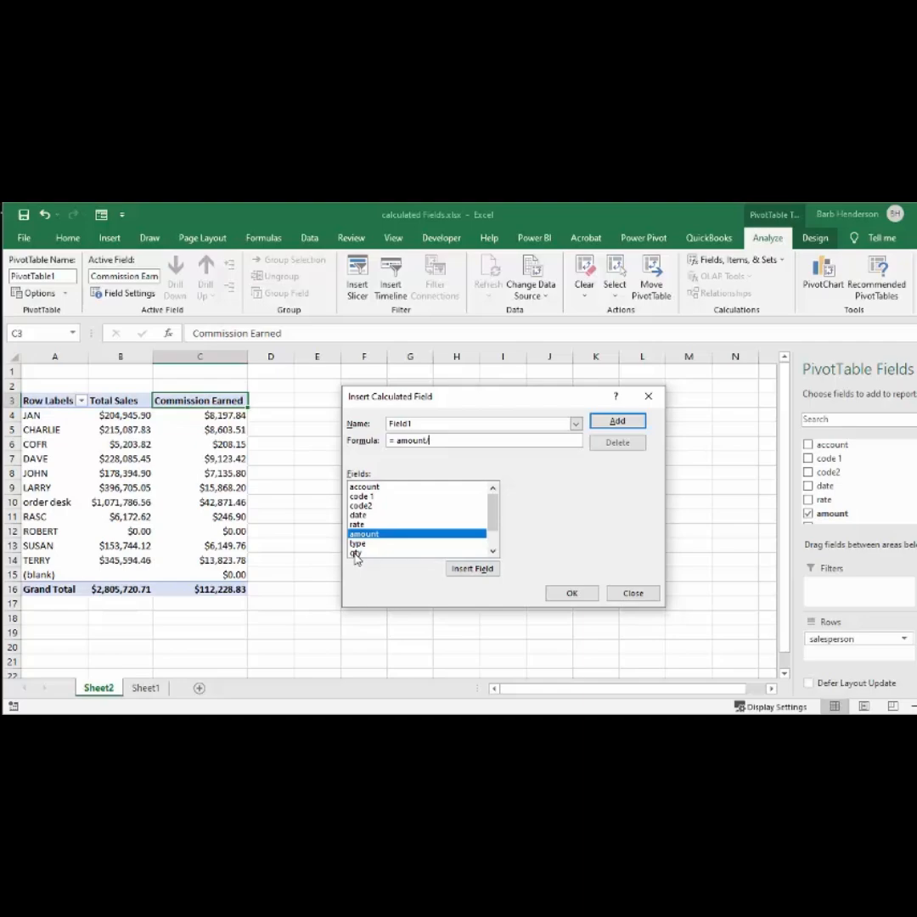
{"action": "double_click", "coordinate": [356, 555]}
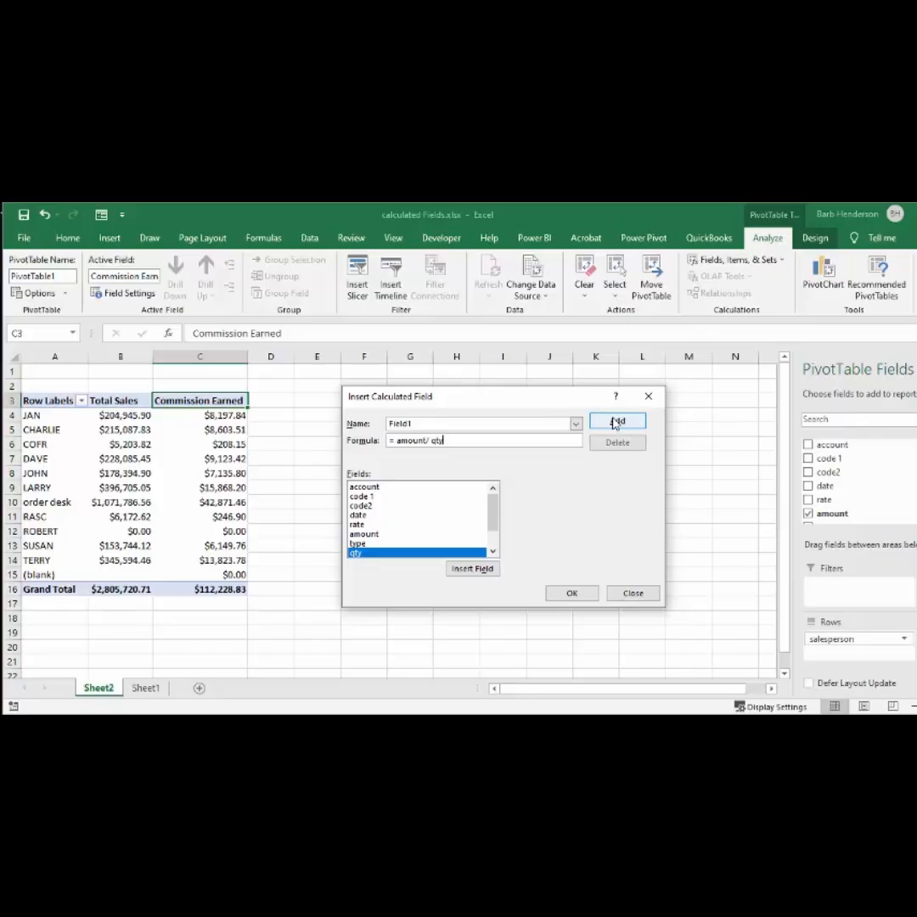
{"action": "left_click", "coordinate": [611, 422]}
{"action": "left_click", "coordinate": [572, 593]}
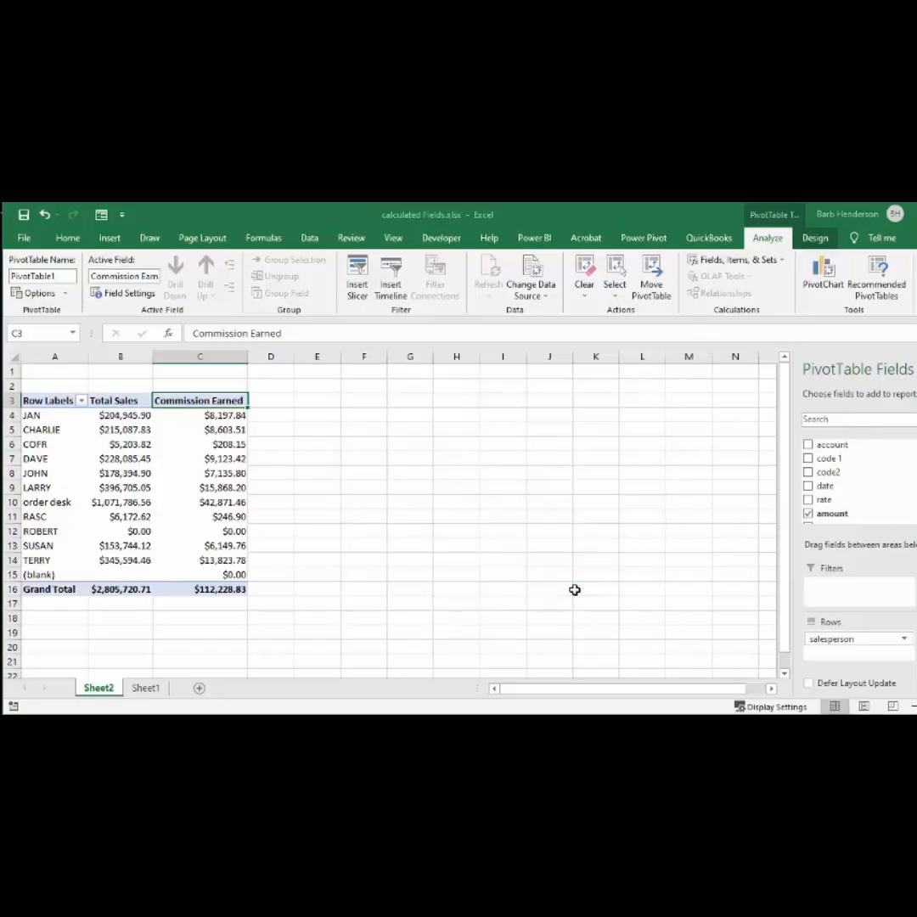
{"action": "left_click", "coordinate": [575, 589]}
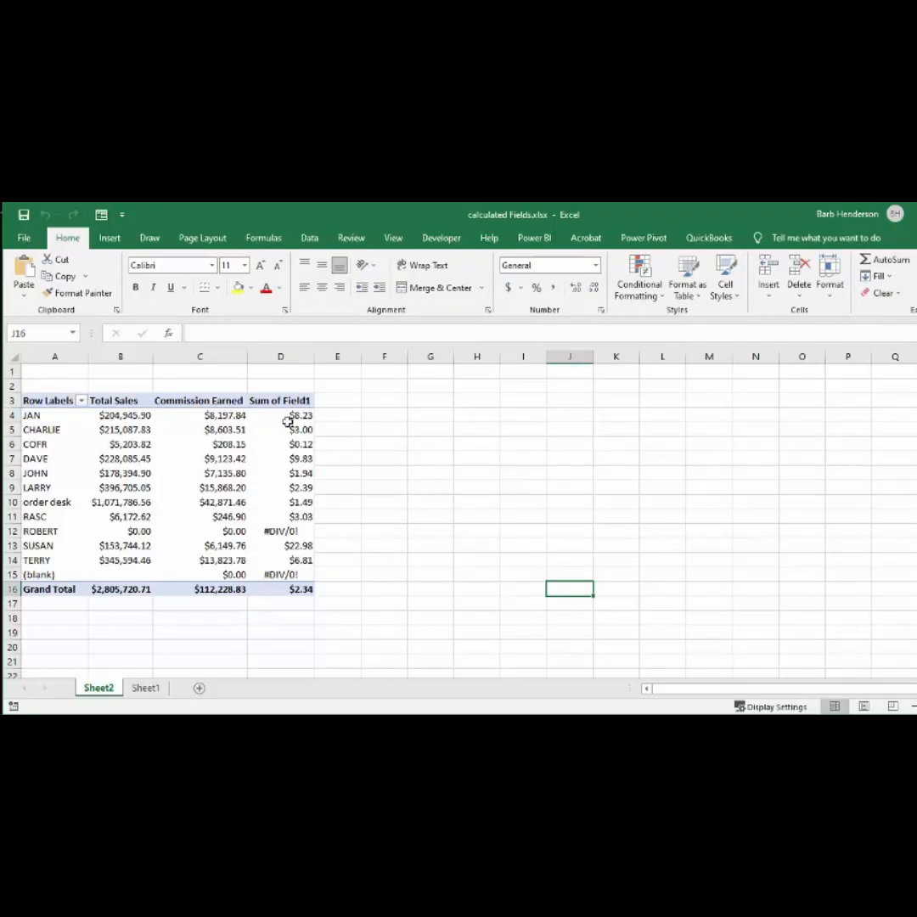
Drill down into the records behind the first salesperson's commission, then delete the generated detail sheet
{"action": "mouse_move", "coordinate": [293, 415]}
{"action": "left_click", "coordinate": [223, 415]}
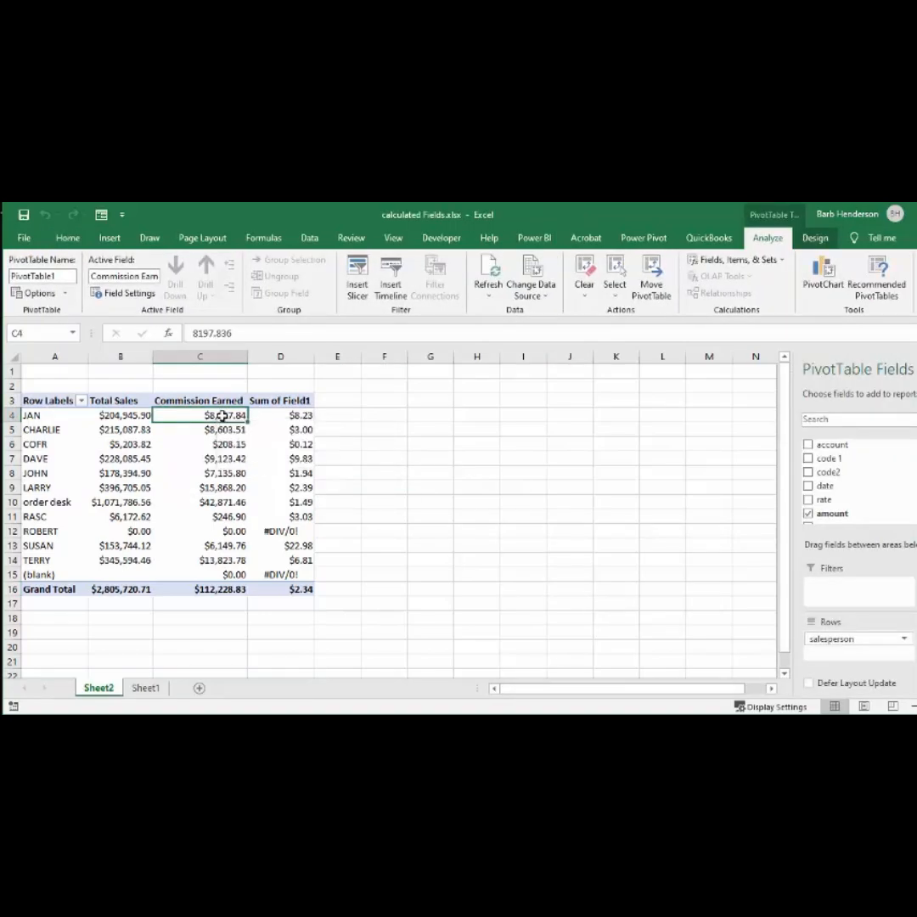
{"action": "double_click", "coordinate": [223, 415]}
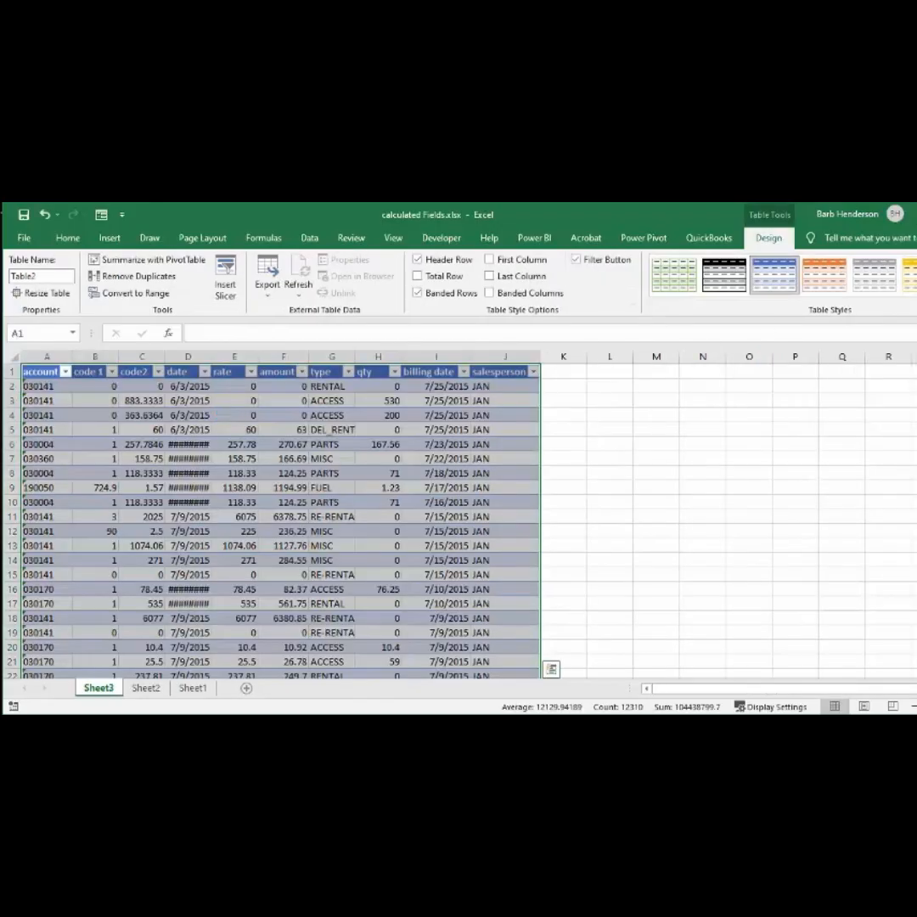
{"action": "right_click", "coordinate": [100, 689]}
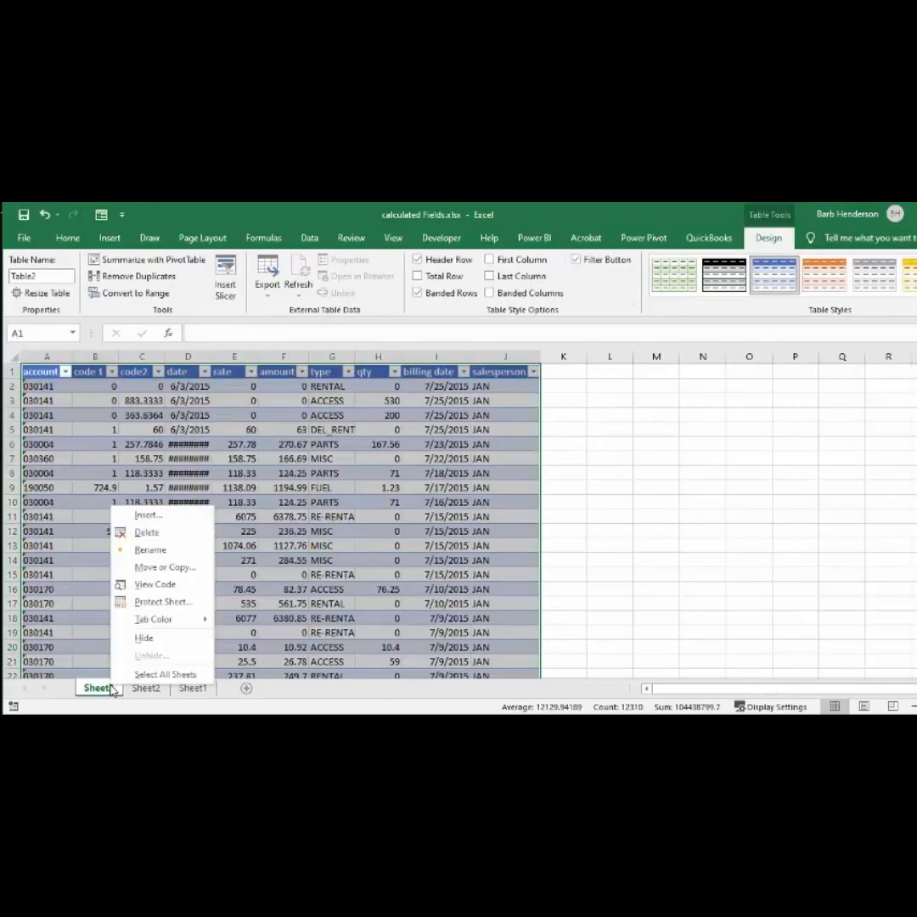
{"action": "left_click", "coordinate": [149, 533]}
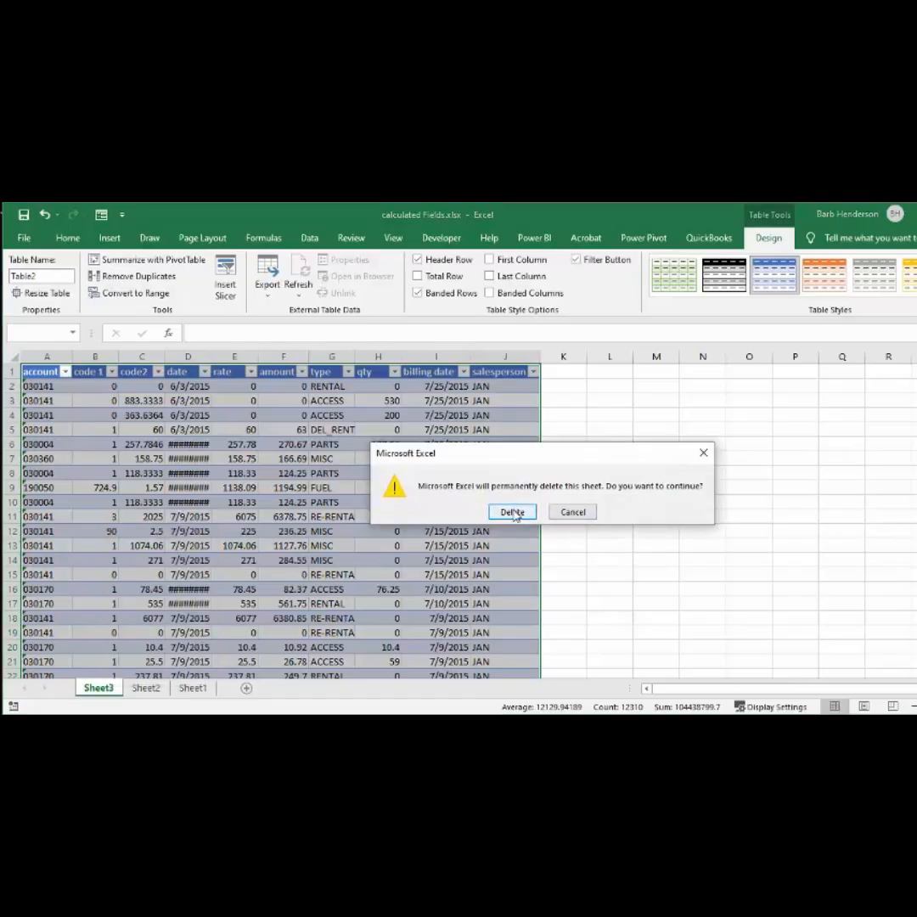
{"action": "left_click", "coordinate": [519, 518]}
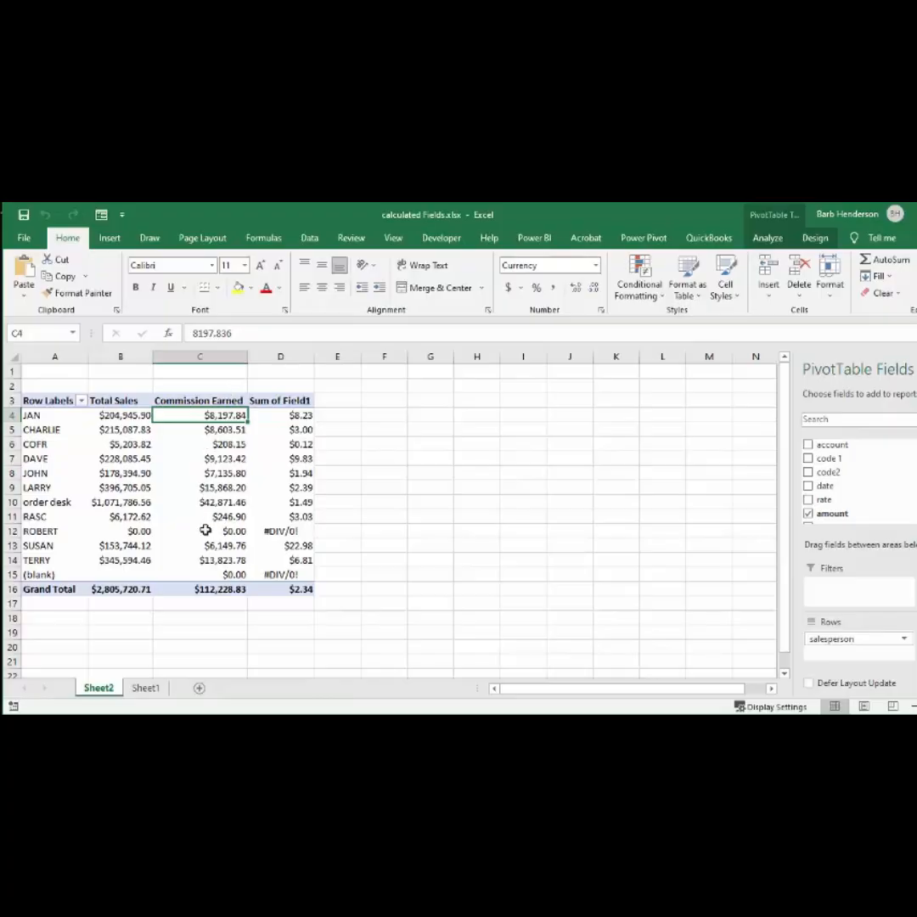
{"action": "mouse_move", "coordinate": [209, 594]}
{"action": "mouse_move", "coordinate": [195, 413]}
{"action": "left_click", "coordinate": [331, 400]}
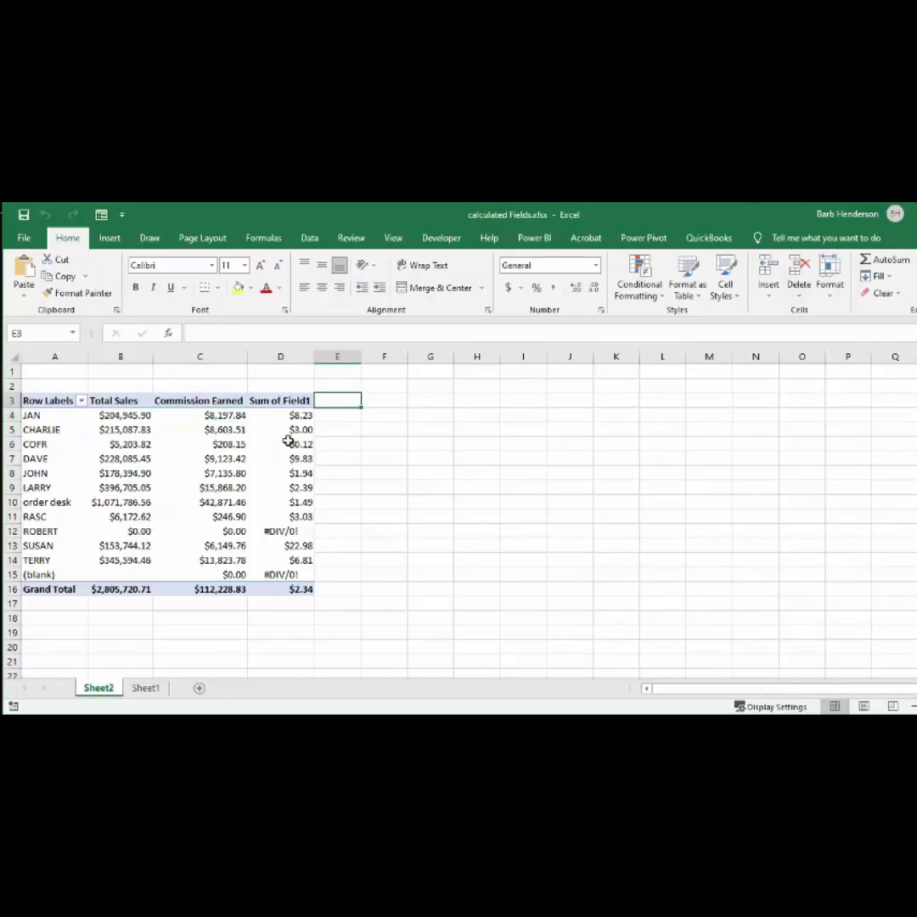
Add another calculated field to the PivotTable under the default name Field2, with the formula = amount/ type
{"action": "left_click", "coordinate": [236, 461]}
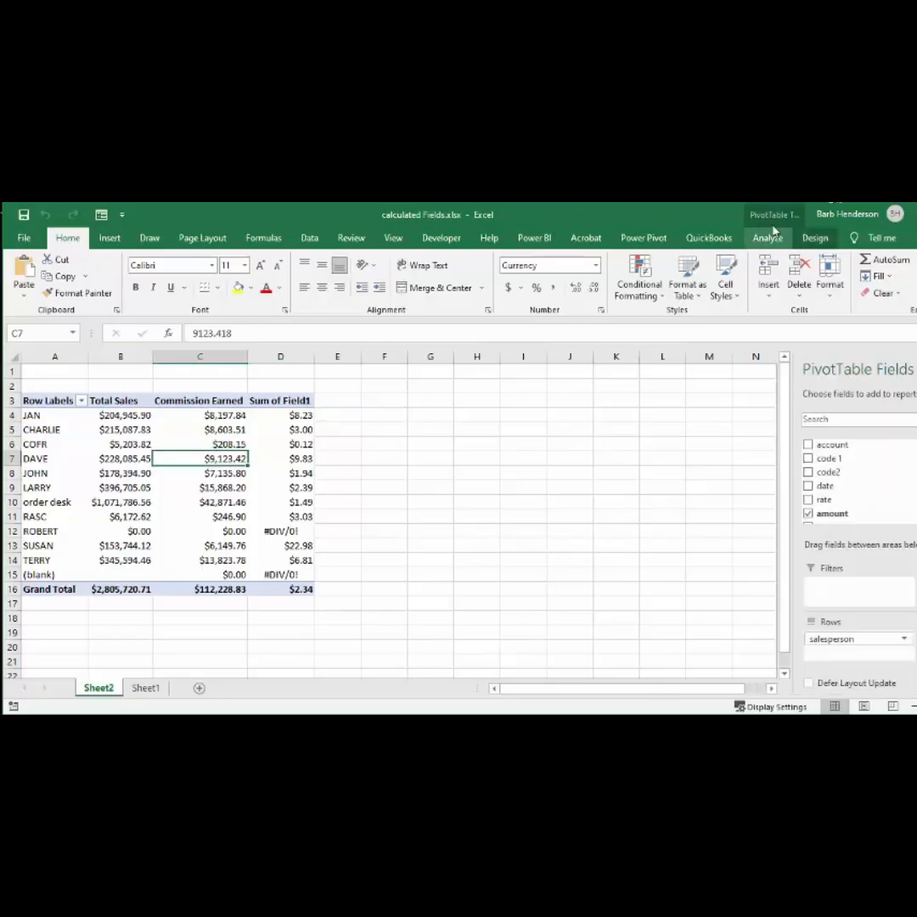
{"action": "left_click", "coordinate": [767, 238]}
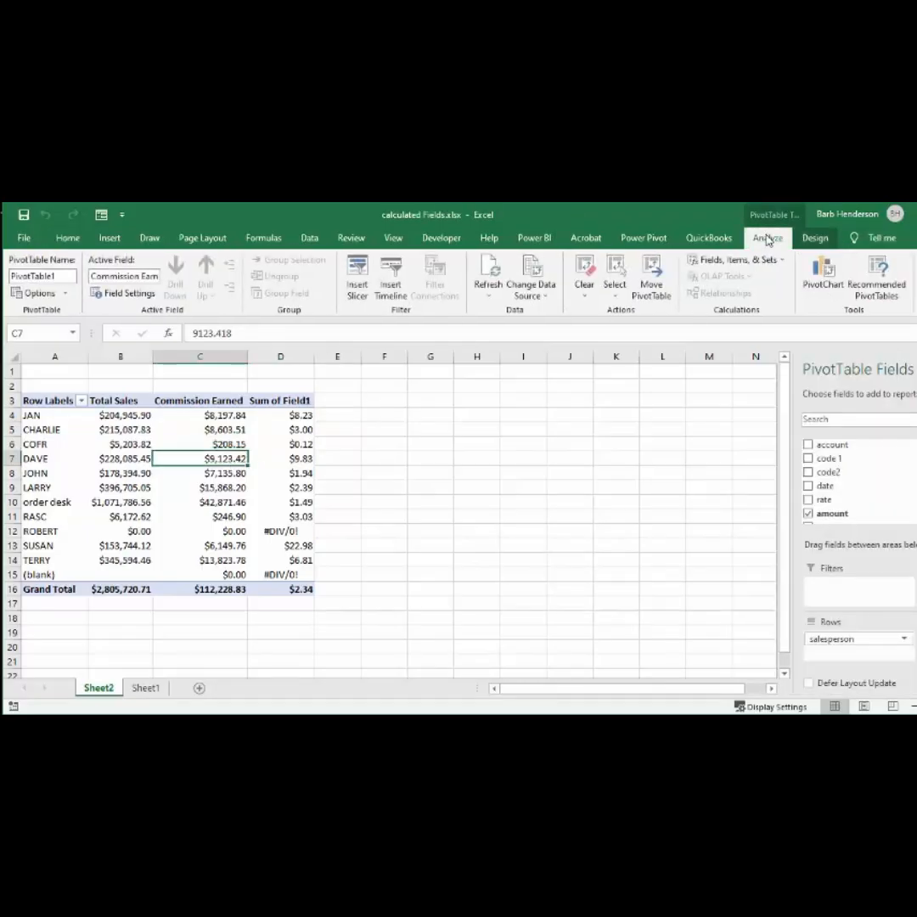
{"action": "left_click", "coordinate": [719, 261]}
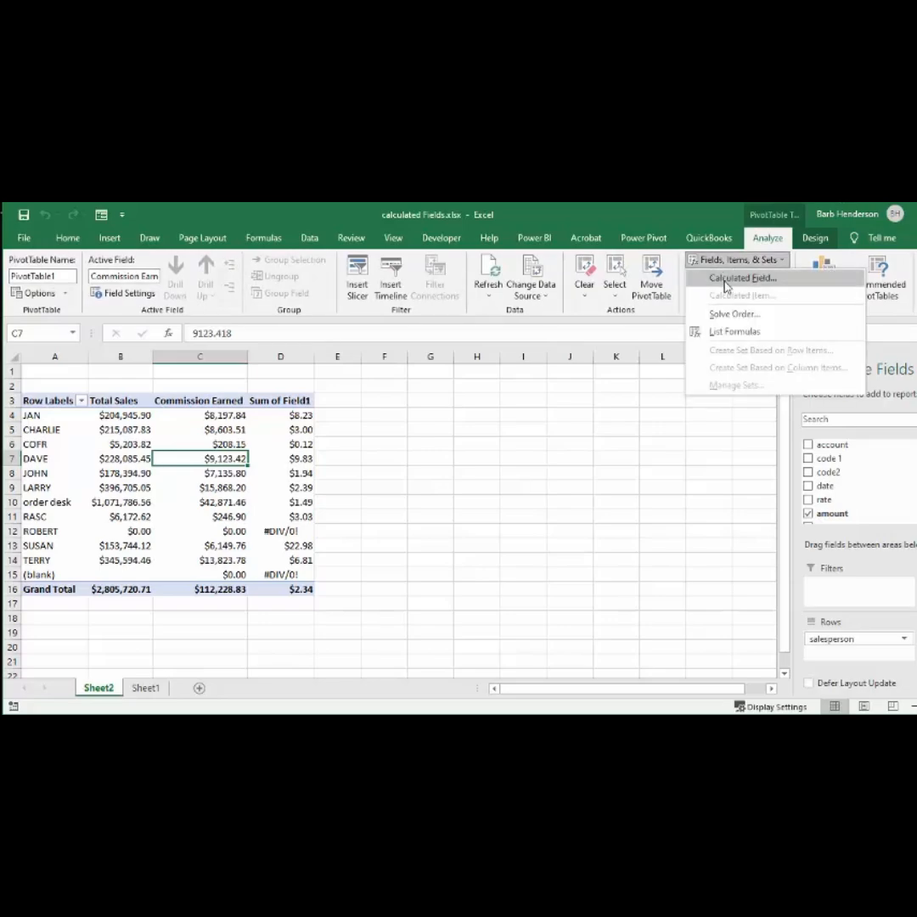
{"action": "left_click", "coordinate": [740, 278]}
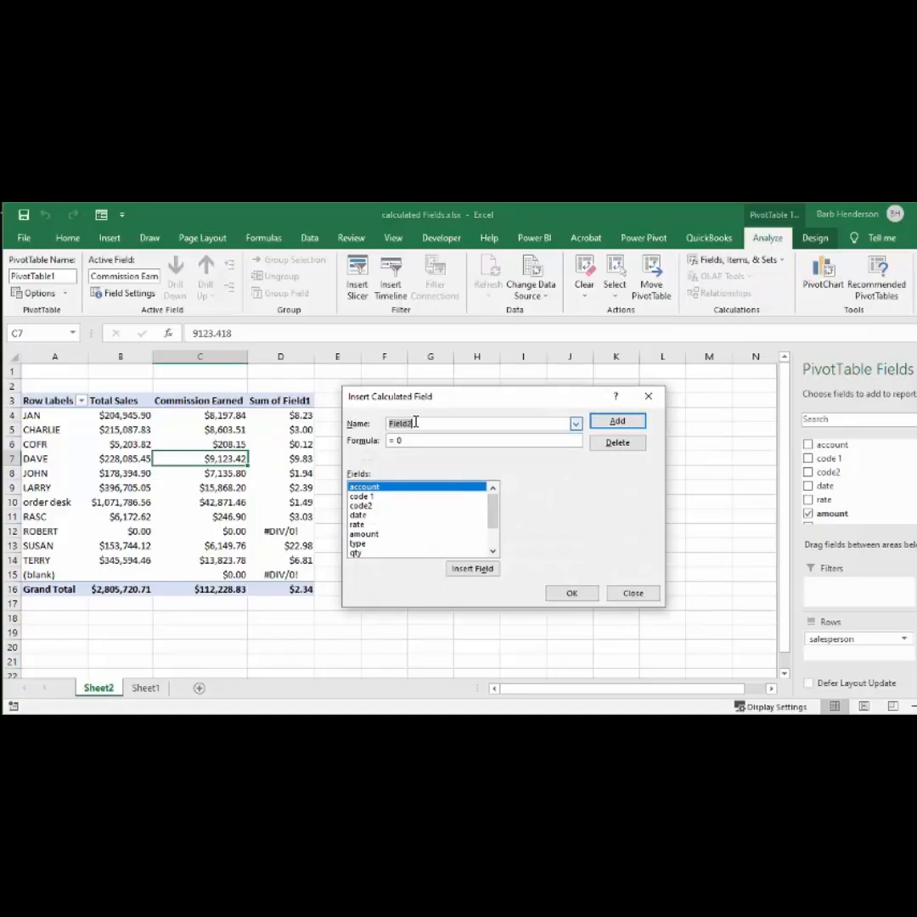
{"action": "left_click", "coordinate": [396, 440]}
{"action": "key", "text": "BackSpace"}
{"action": "double_click", "coordinate": [364, 534]}
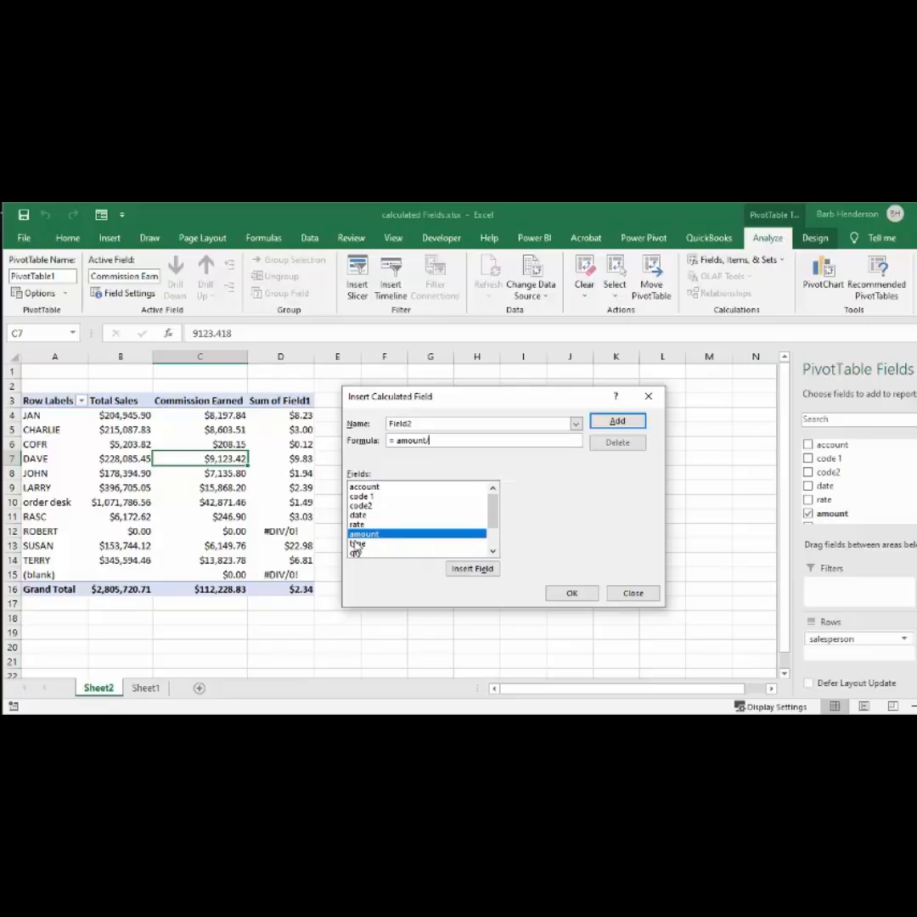
{"action": "double_click", "coordinate": [356, 544]}
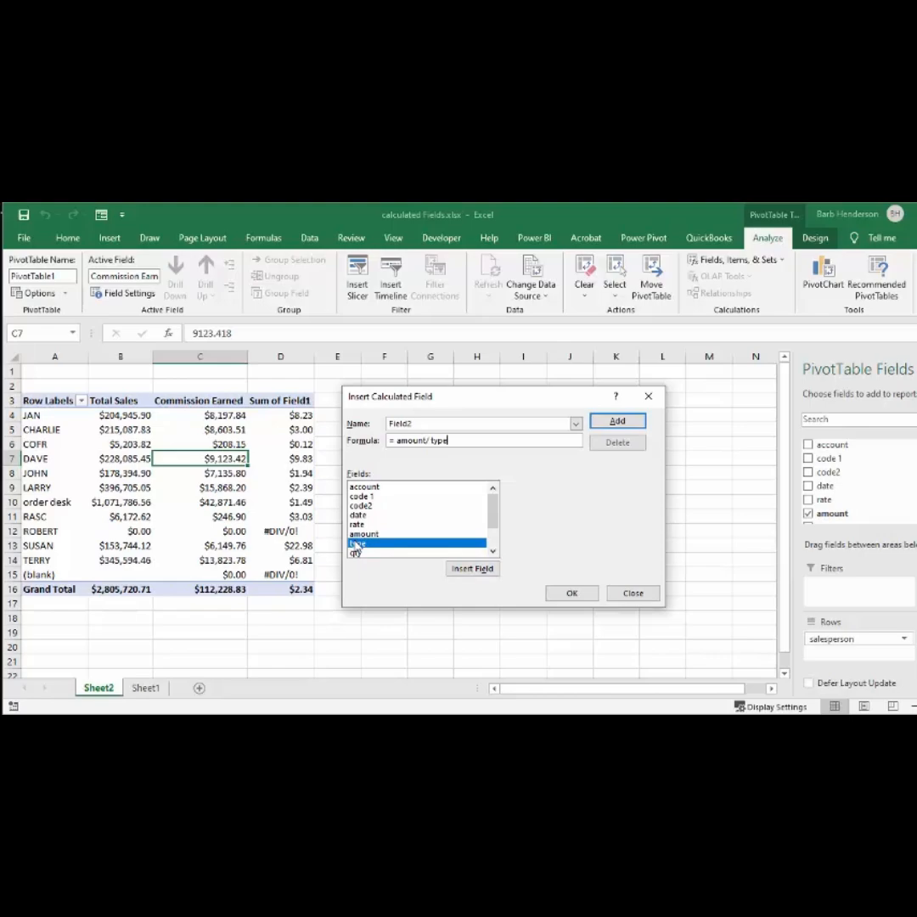
{"action": "left_click", "coordinate": [617, 419]}
{"action": "left_click", "coordinate": [575, 595]}
{"action": "left_click", "coordinate": [573, 597]}
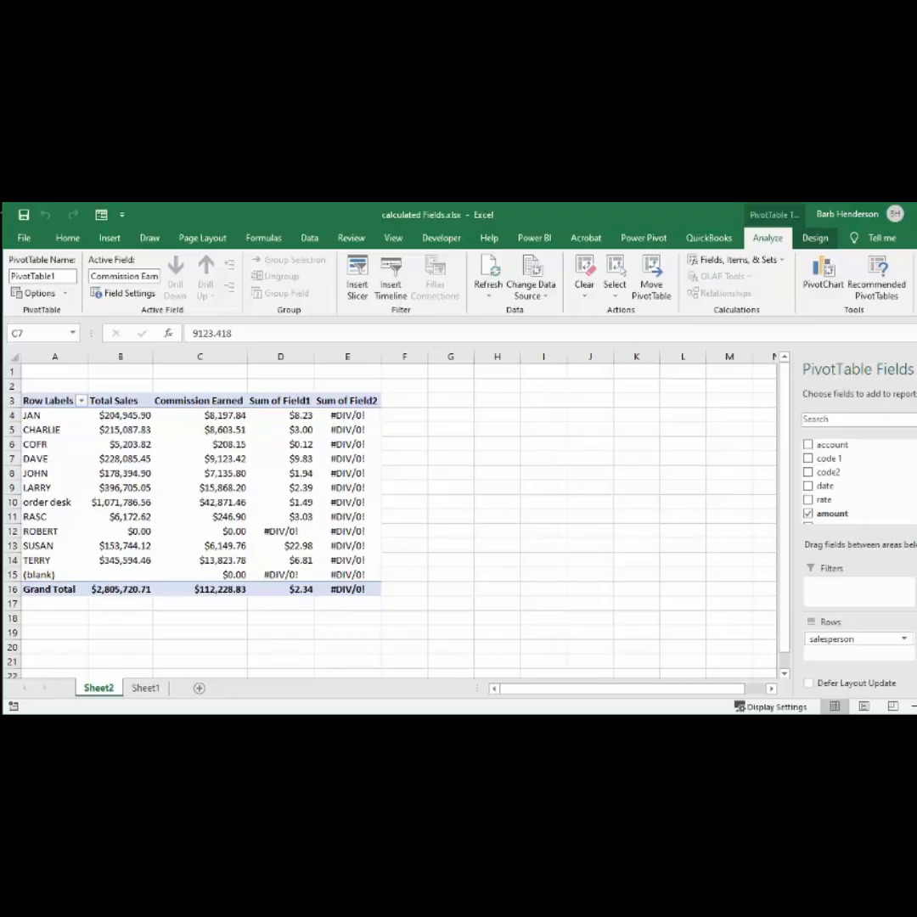
In the Timeline data.xlsx workbook, look over the source table on Sheet1 and the salesperson PivotTable on Sheet2
{"action": "left_click_drag", "start_coordinate": [915, 652], "coordinate": [915, 489]}
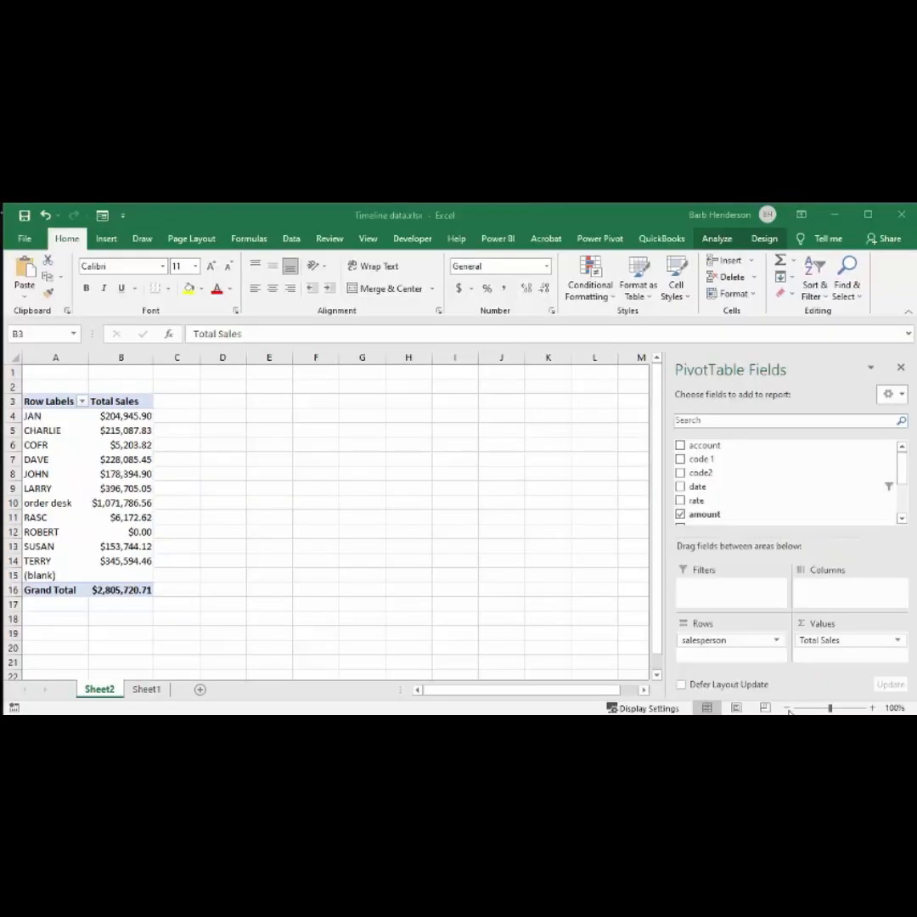
{"action": "left_click", "coordinate": [146, 689]}
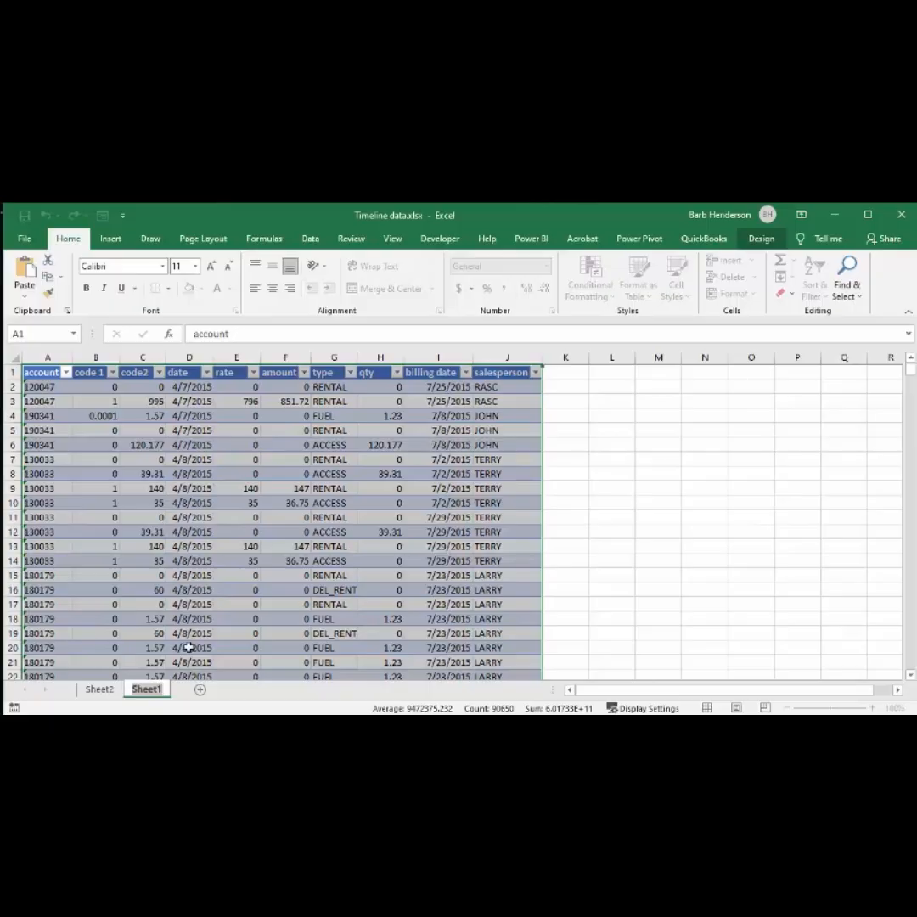
{"action": "left_click", "coordinate": [100, 690]}
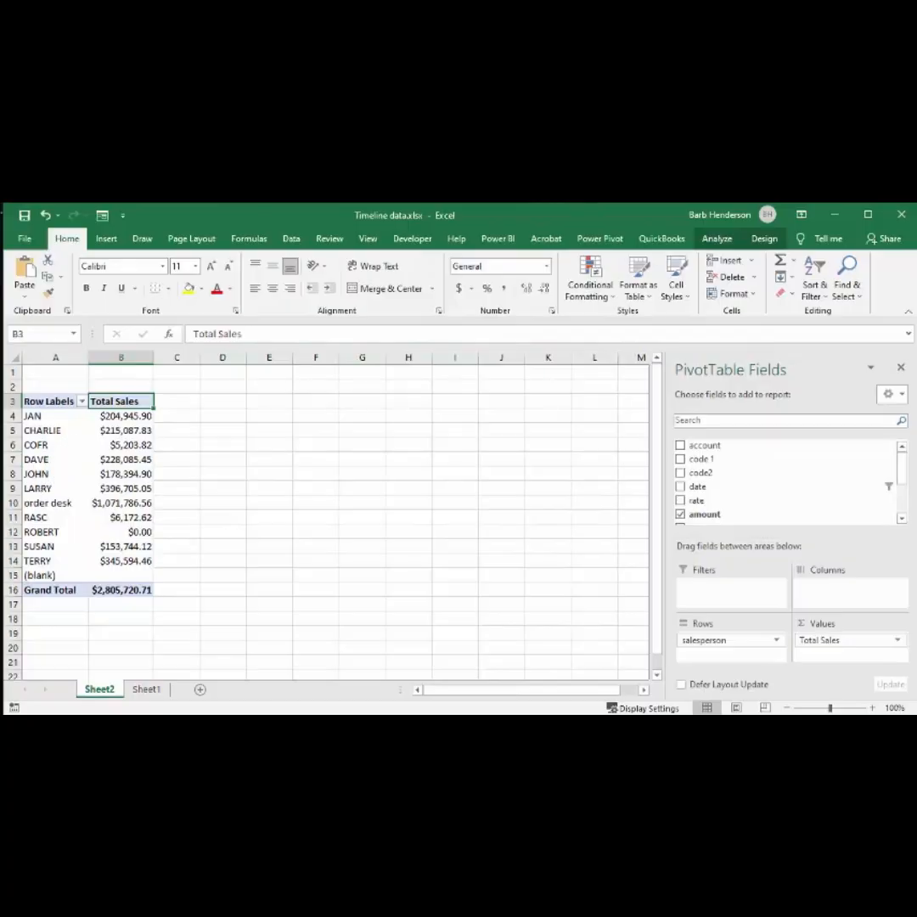
{"action": "left_click", "coordinate": [718, 240]}
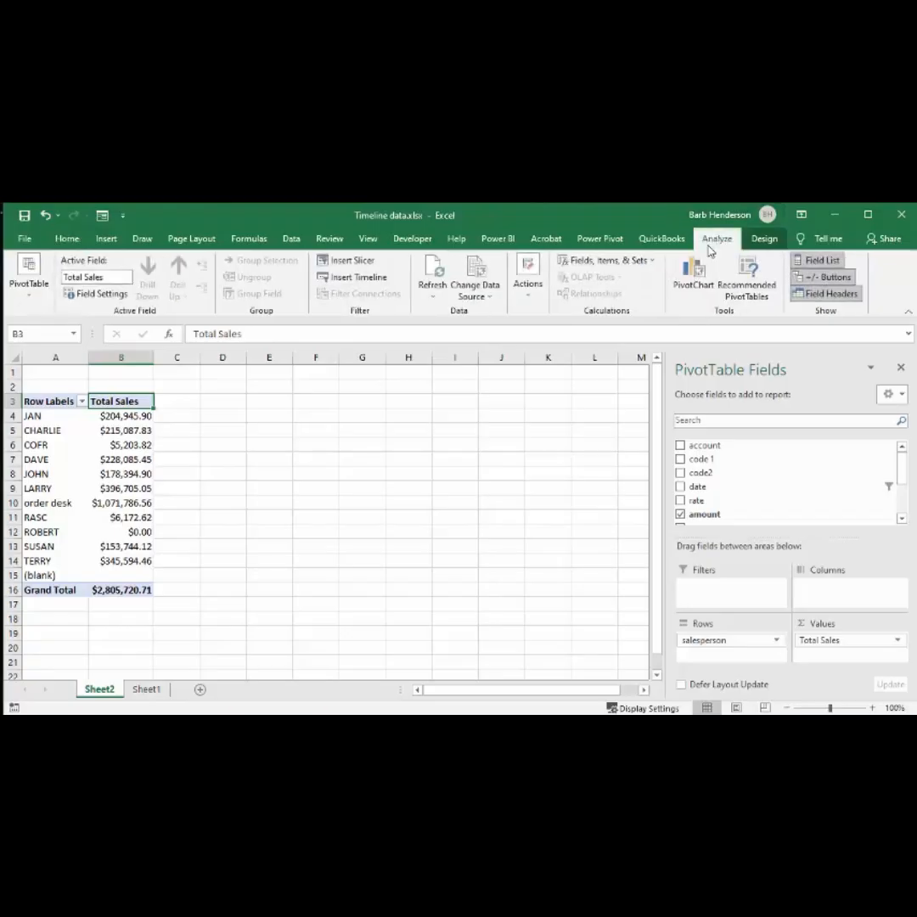
{"action": "left_click", "coordinate": [274, 459]}
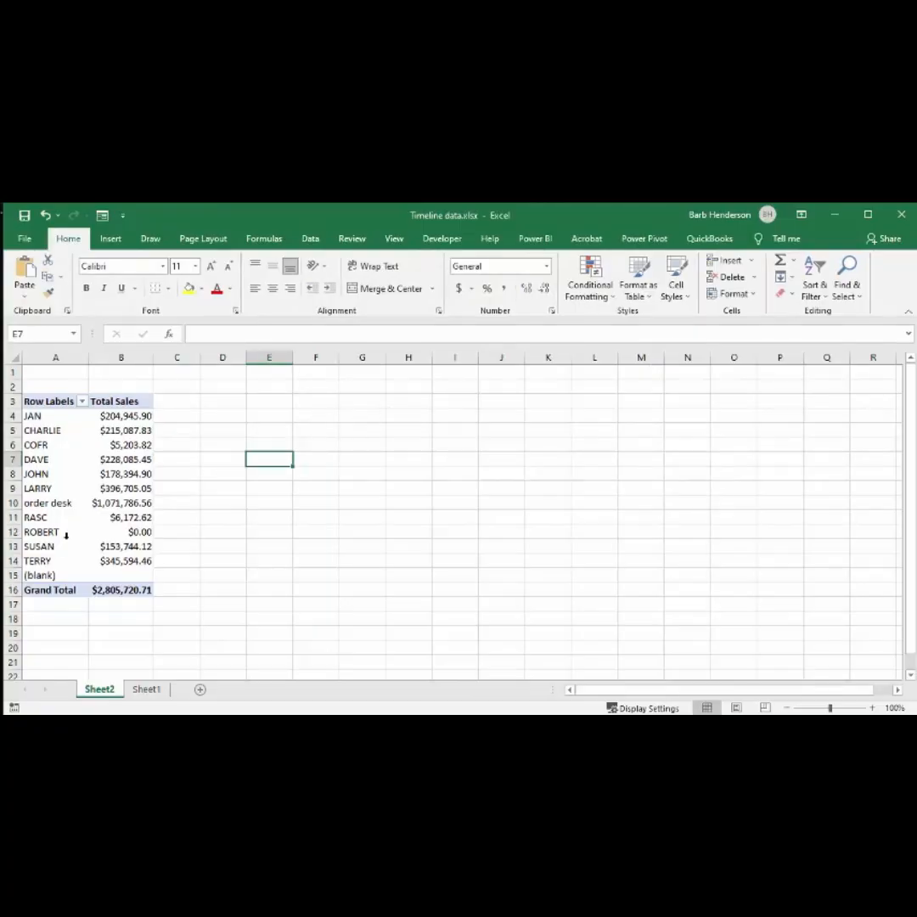
Insert a timeline for the date field and place it beside the PivotTable, starting at row 2 across columns D to I
{"action": "double_click", "coordinate": [46, 473]}
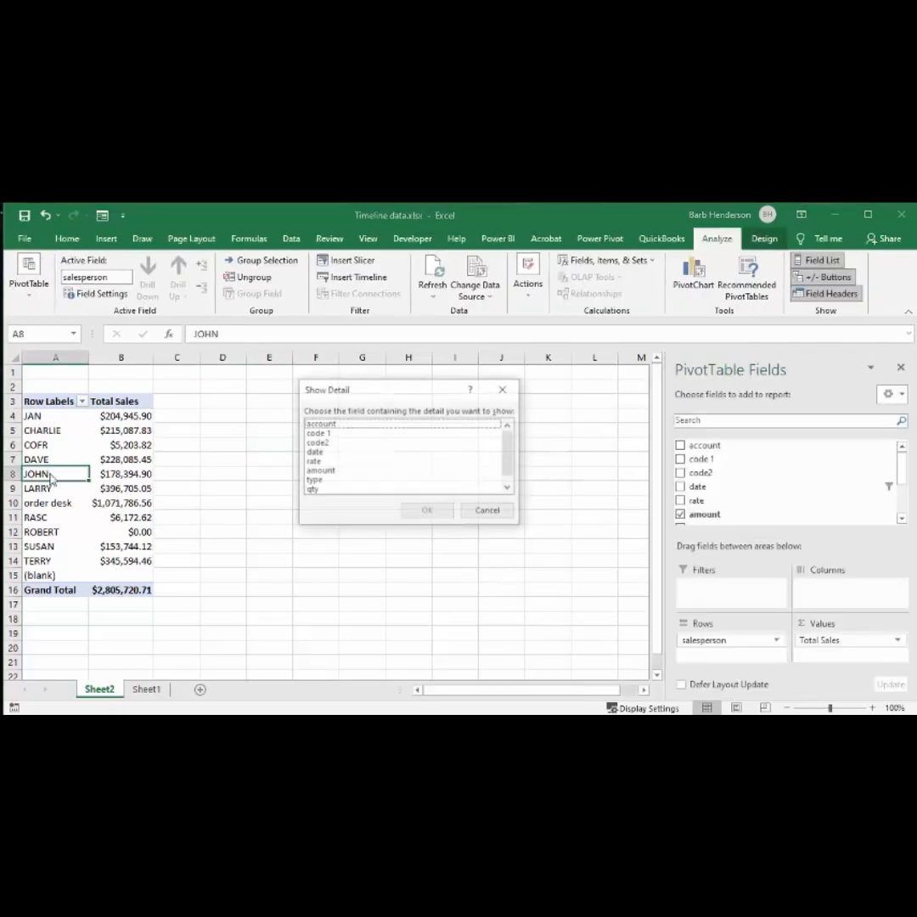
{"action": "left_click", "coordinate": [504, 389]}
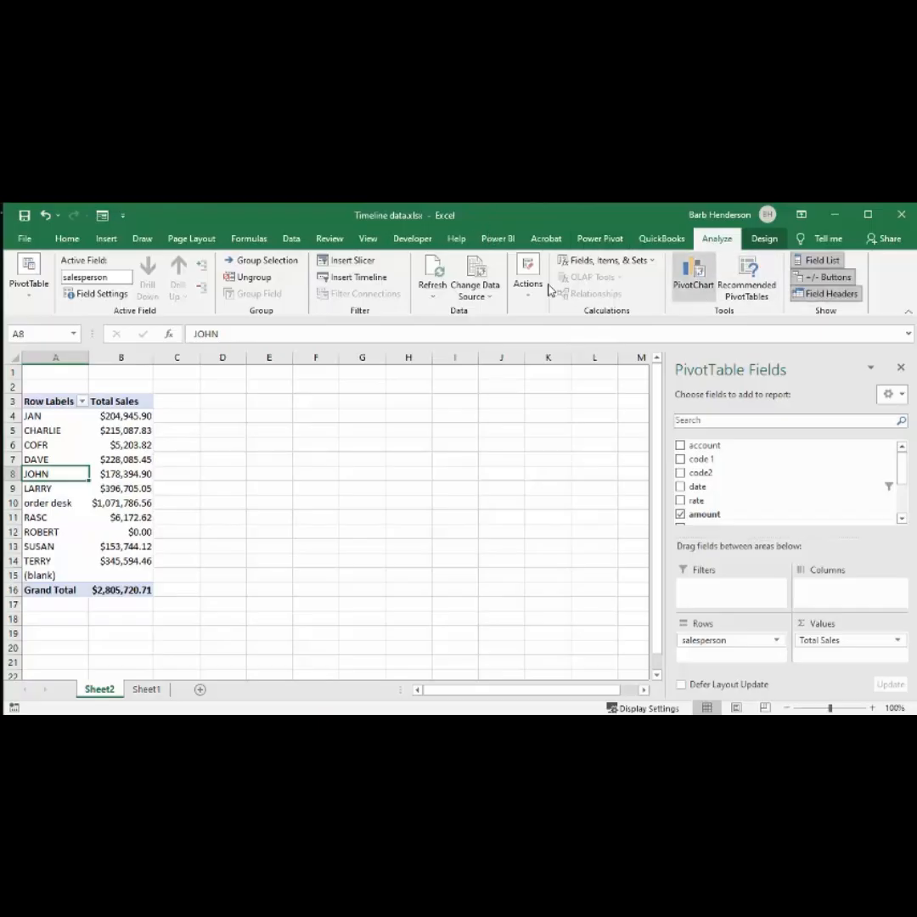
{"action": "left_click", "coordinate": [357, 283]}
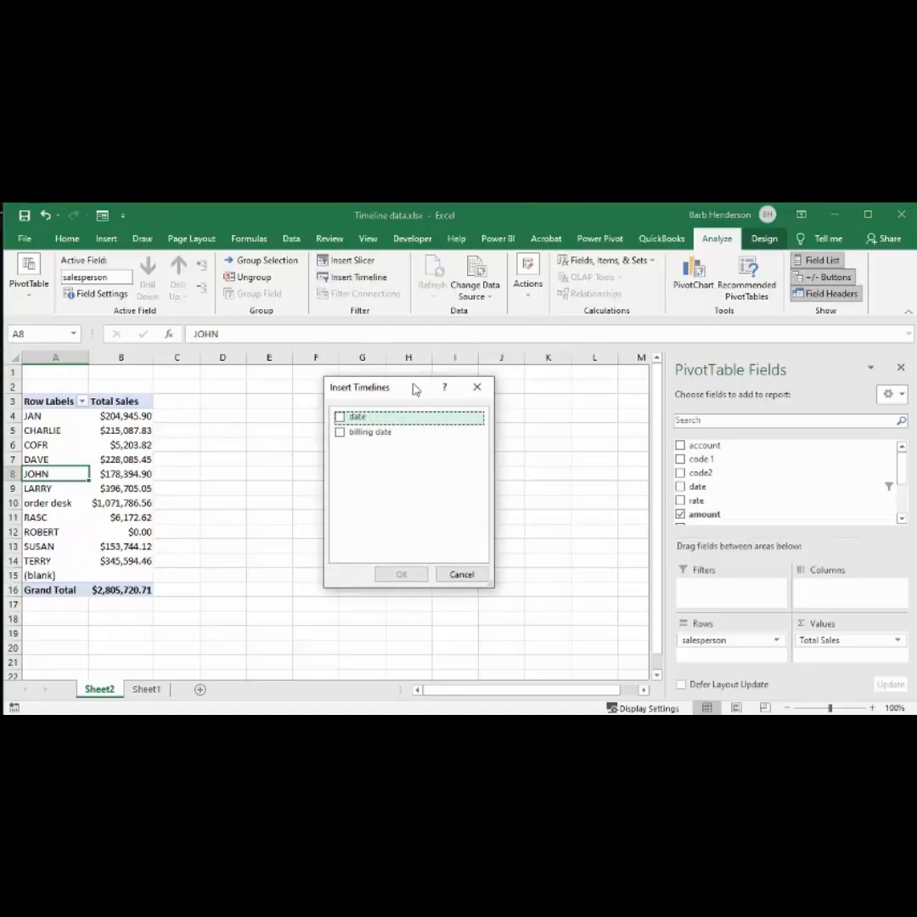
{"action": "left_click_drag", "start_coordinate": [412, 389], "coordinate": [352, 397]}
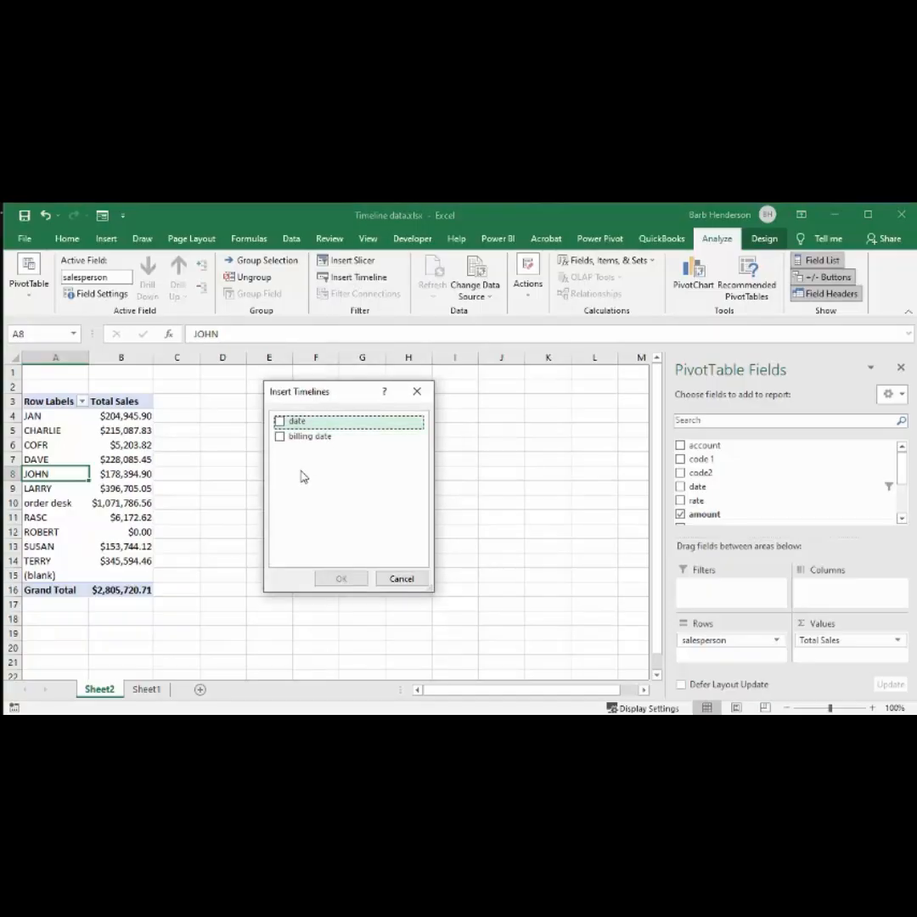
{"action": "left_click", "coordinate": [280, 423]}
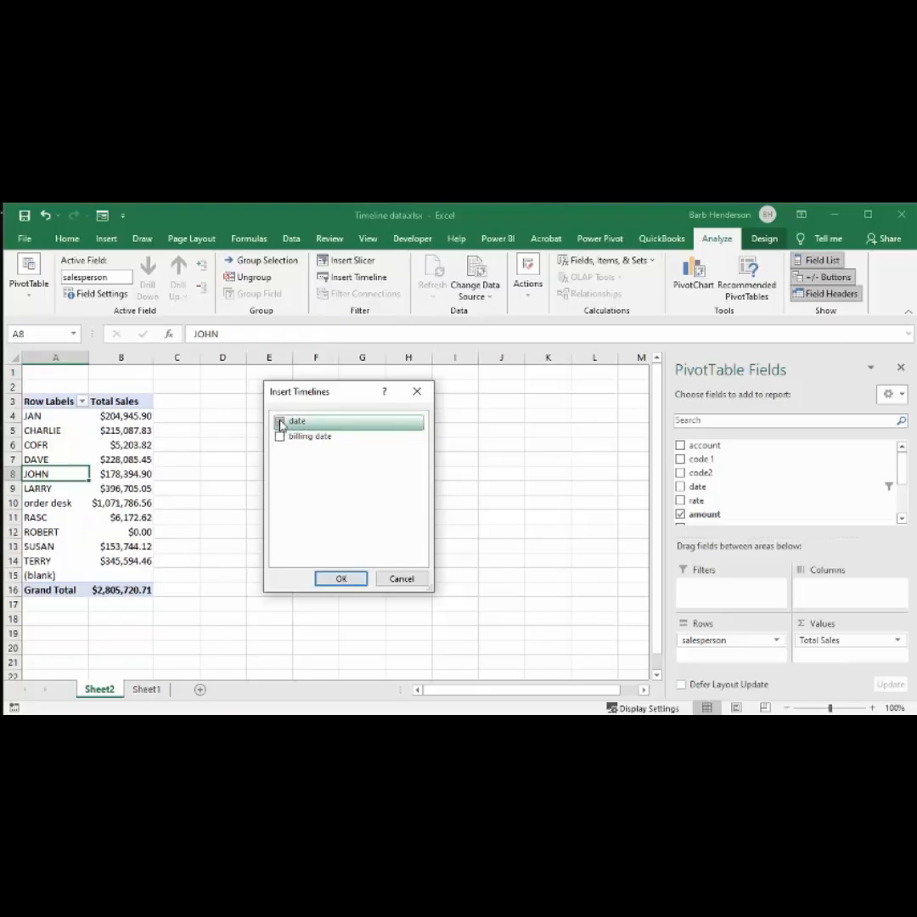
{"action": "left_click", "coordinate": [341, 579]}
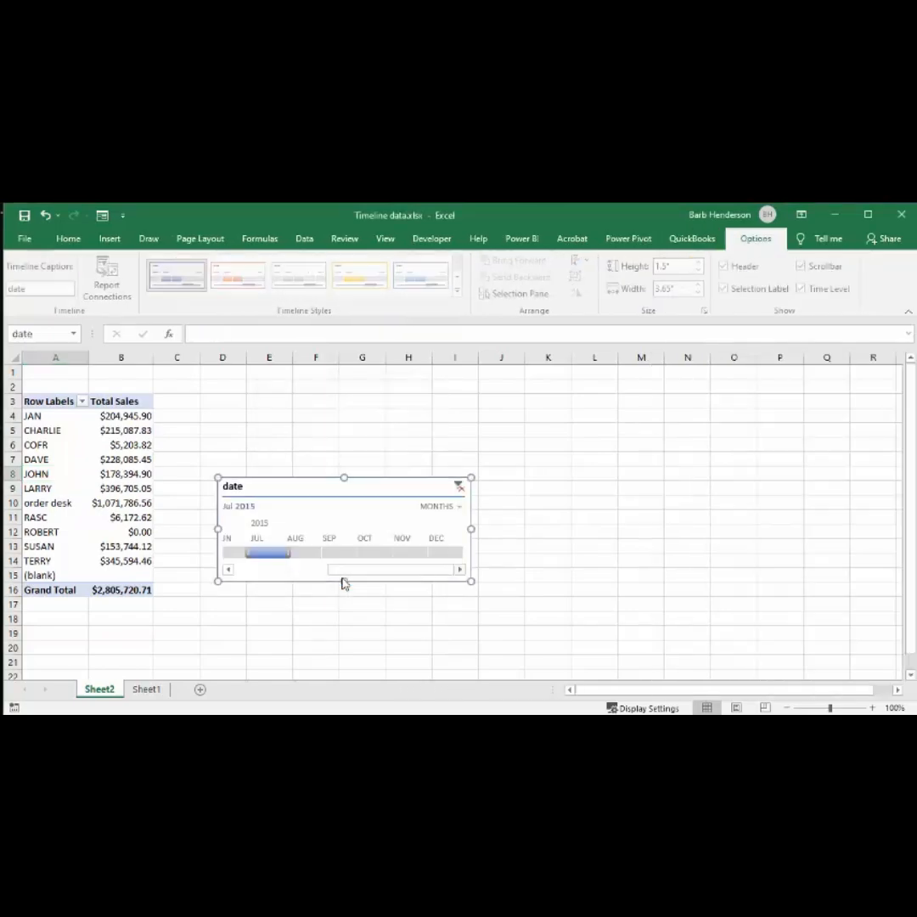
{"action": "left_click_drag", "start_coordinate": [304, 487], "coordinate": [303, 394]}
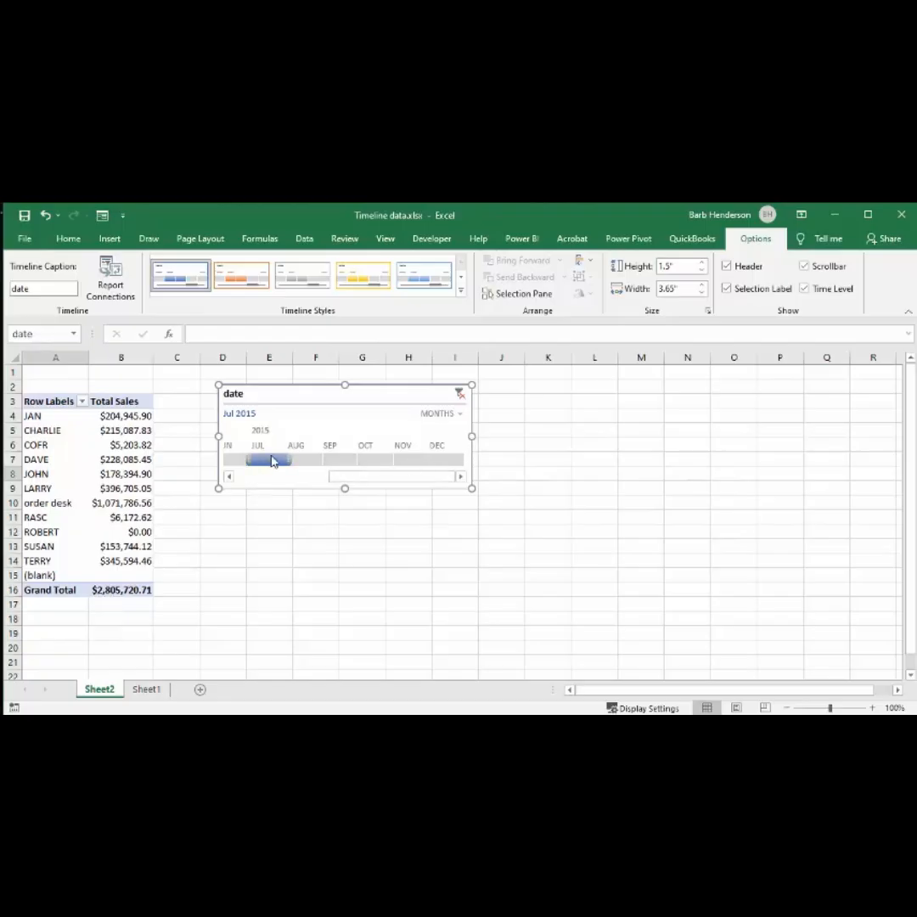
Filter the PivotTable with the timeline by June, March, April and May 2015, by the range March to June 2015, and by April 2015
{"action": "left_click", "coordinate": [306, 462]}
{"action": "left_click_drag", "start_coordinate": [306, 464], "coordinate": [241, 463]}
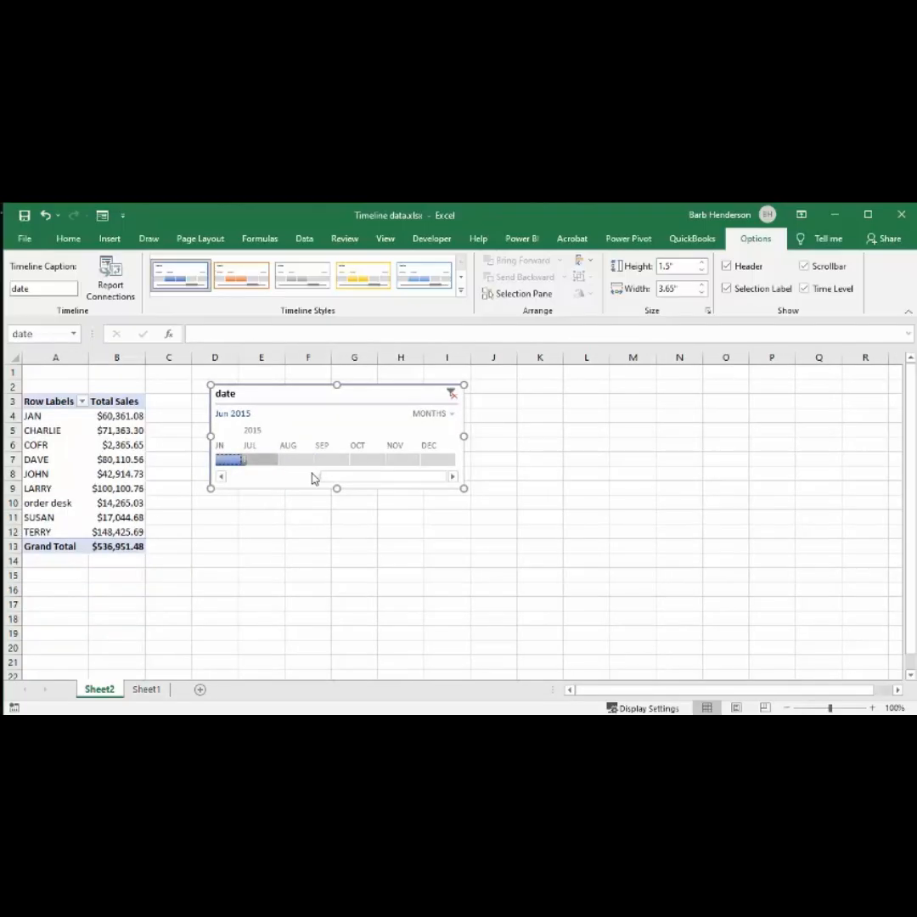
{"action": "left_click", "coordinate": [220, 476]}
{"action": "left_click", "coordinate": [221, 477]}
{"action": "left_click", "coordinate": [222, 477]}
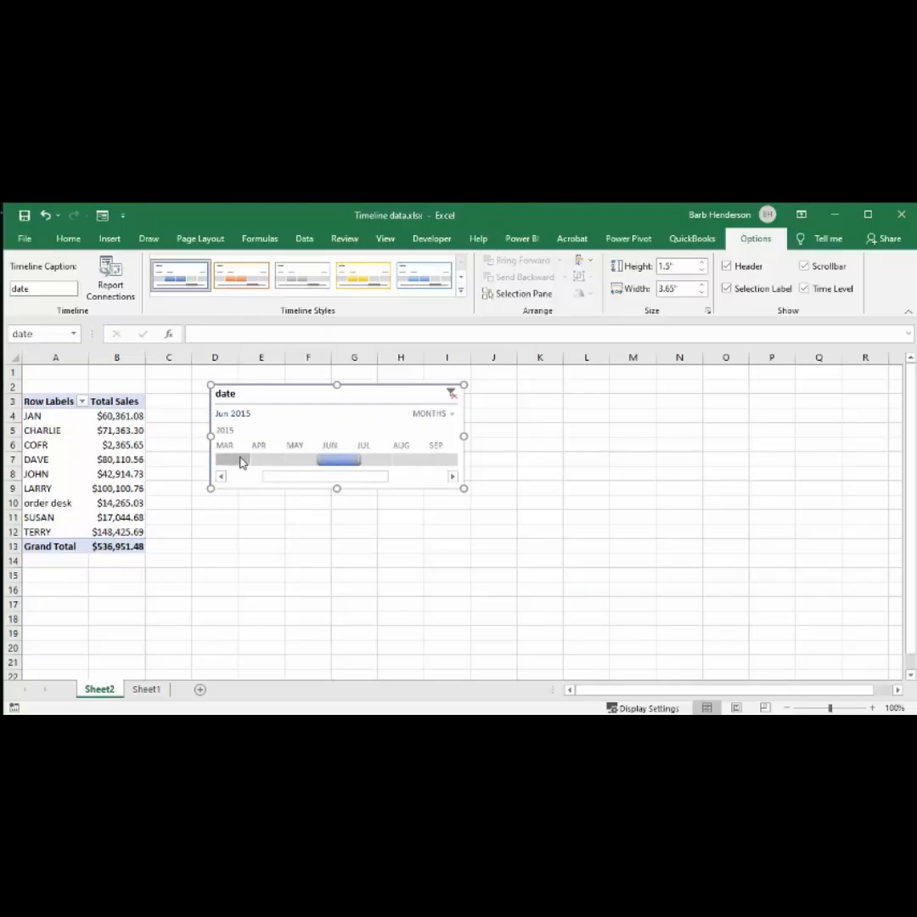
{"action": "left_click", "coordinate": [240, 462]}
{"action": "left_click_drag", "start_coordinate": [241, 461], "coordinate": [276, 463]}
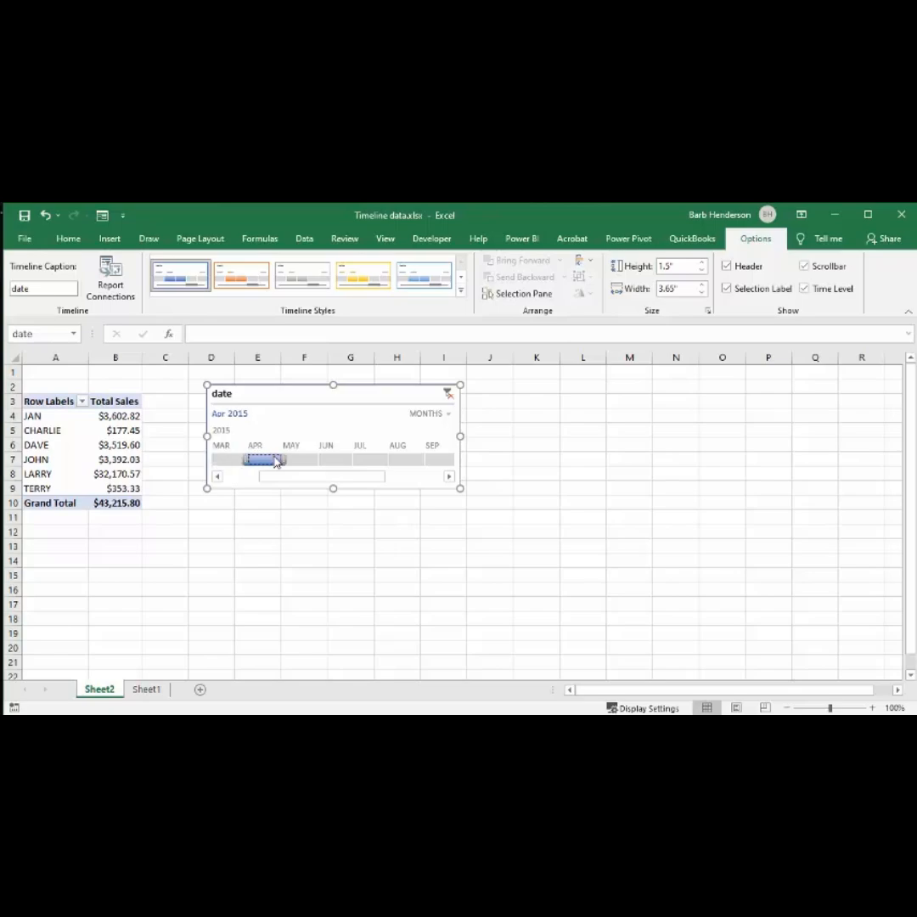
{"action": "left_click", "coordinate": [316, 460]}
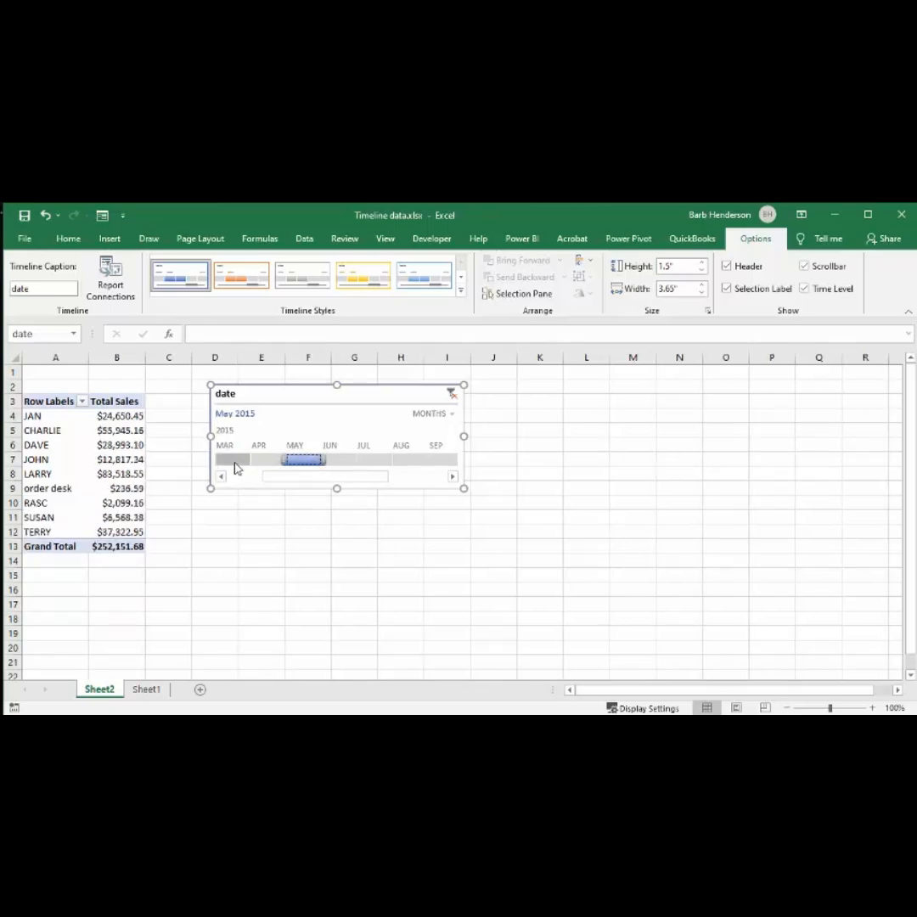
{"action": "left_click_drag", "start_coordinate": [229, 463], "coordinate": [338, 462]}
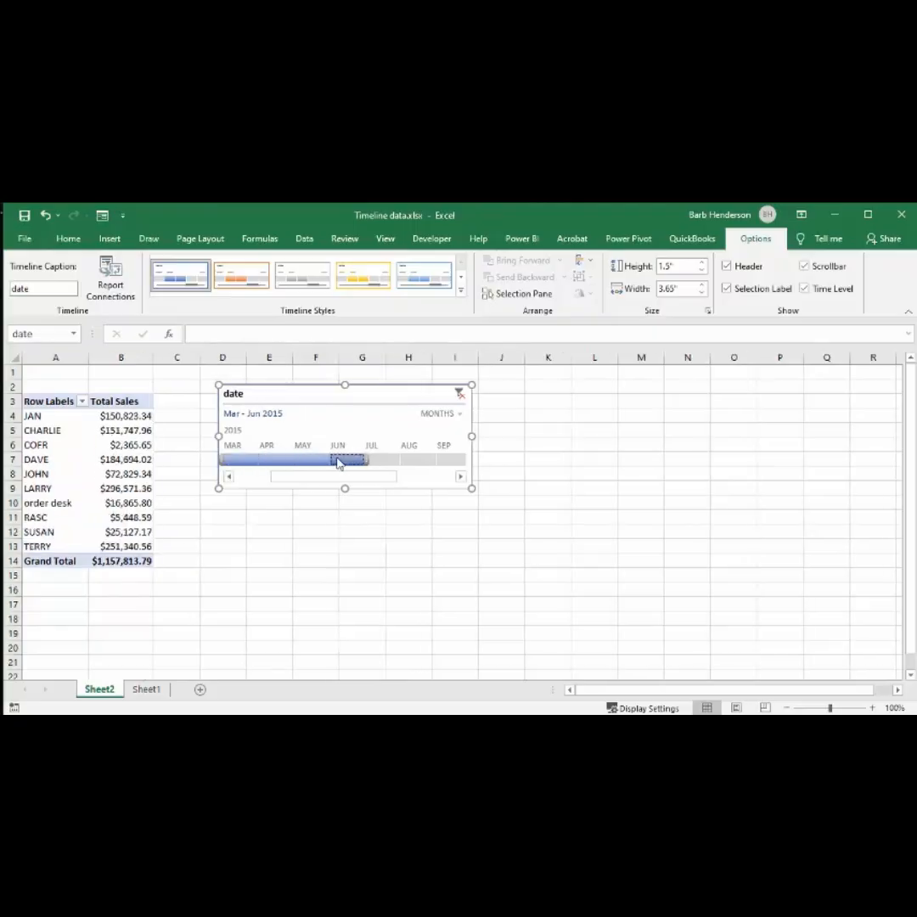
{"action": "left_click", "coordinate": [273, 459]}
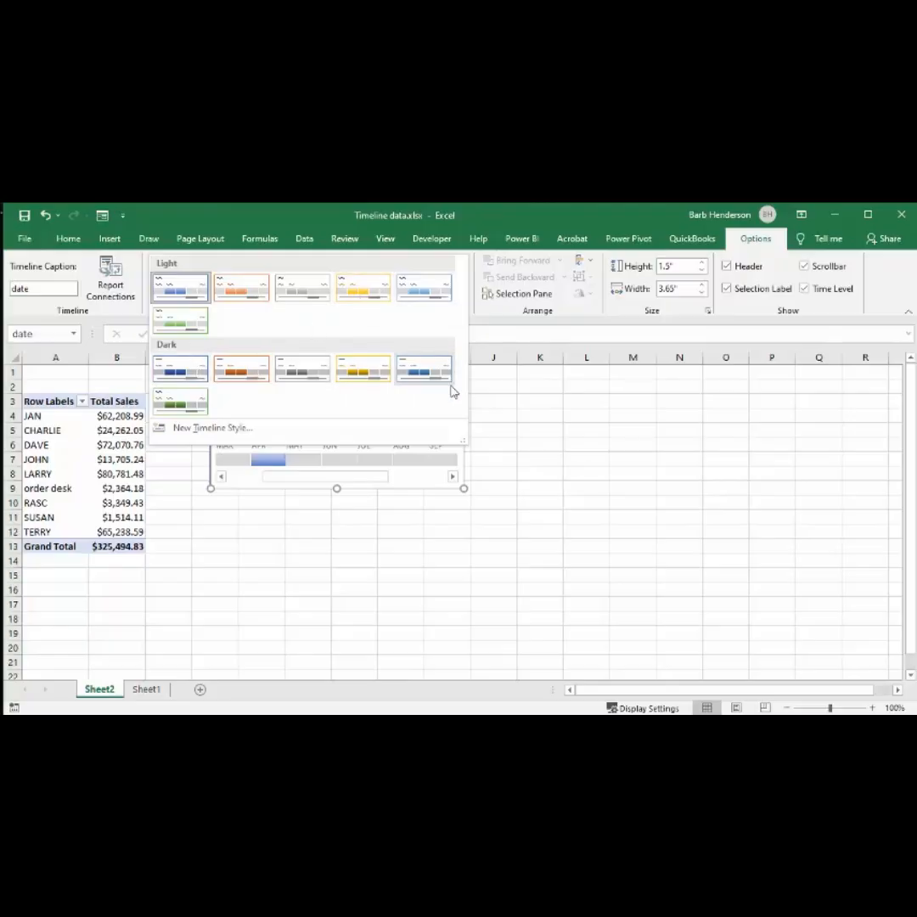
Apply the fifth Dark style, the light blue one, to the timeline and turn its header off and on again
{"action": "left_click", "coordinate": [424, 370]}
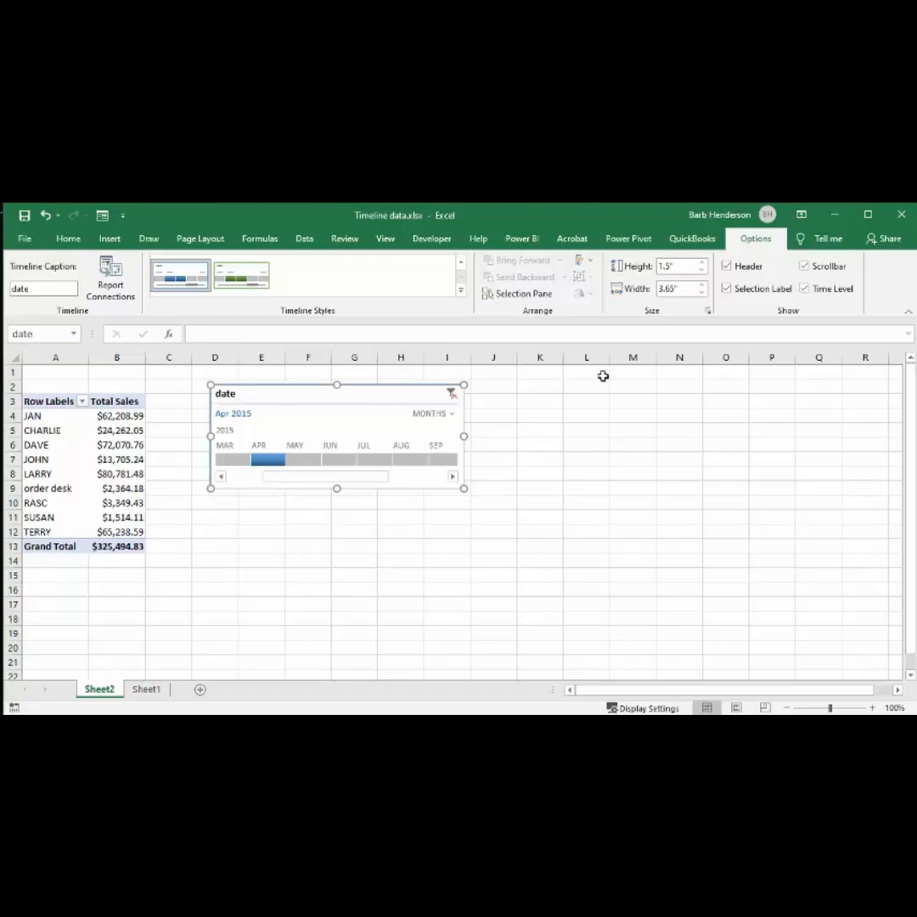
{"action": "left_click", "coordinate": [727, 268]}
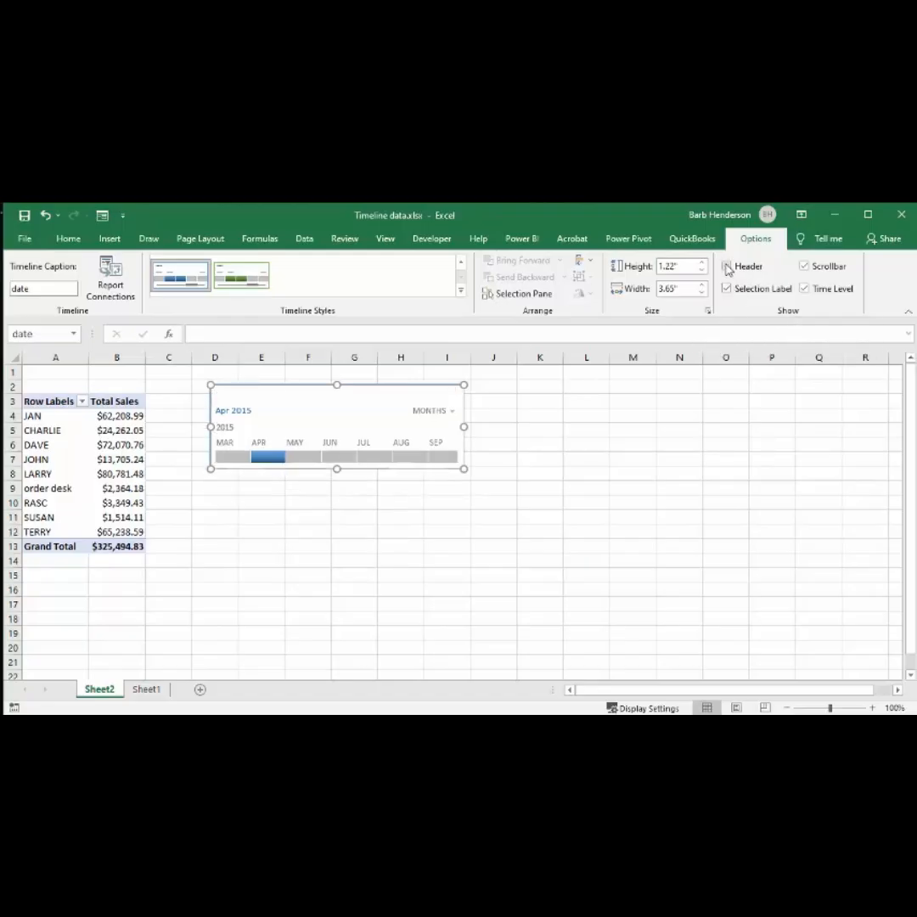
{"action": "left_click", "coordinate": [726, 268]}
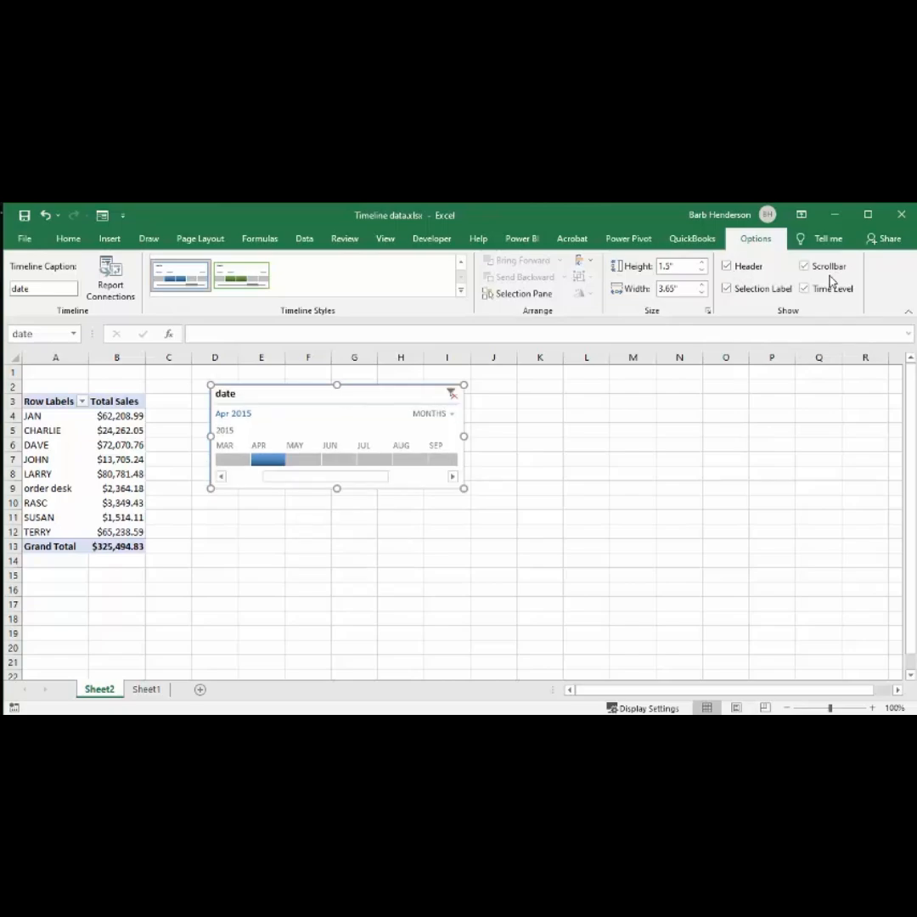
Filter the PivotTable to March 2015 with the timeline, and turn the timeline's scrollbar off and on again
{"action": "left_click_drag", "start_coordinate": [344, 477], "coordinate": [268, 483]}
{"action": "left_click", "coordinate": [298, 459]}
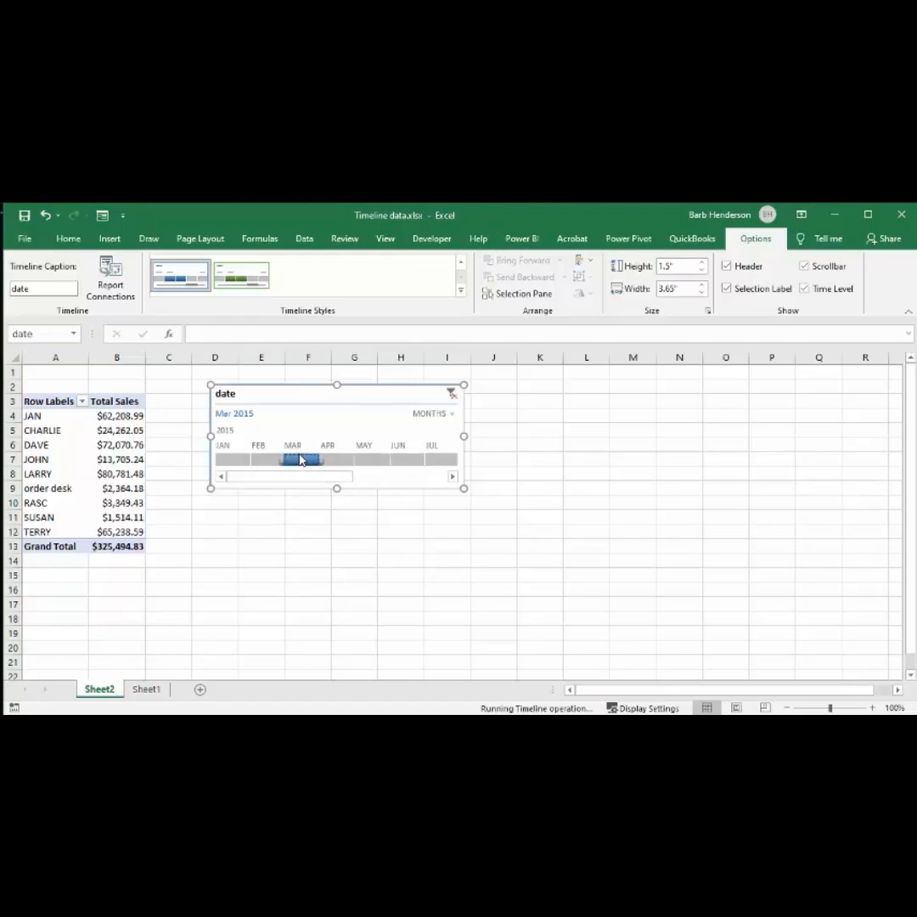
{"action": "left_click", "coordinate": [804, 265]}
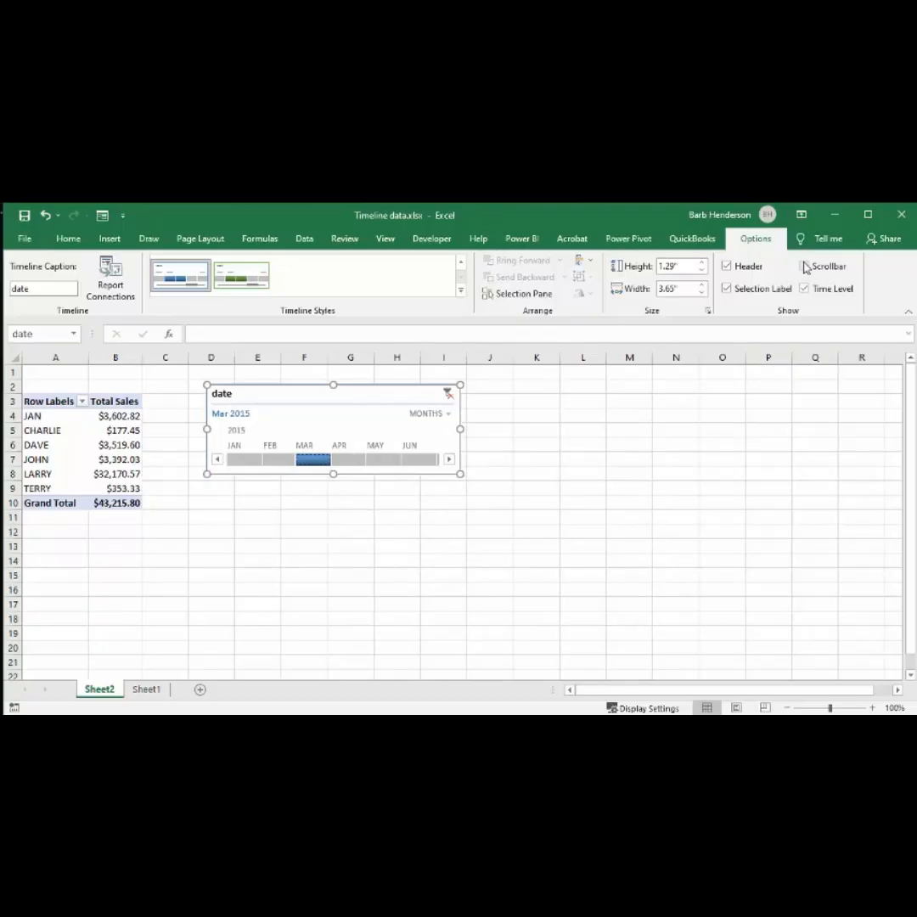
{"action": "left_click", "coordinate": [804, 265]}
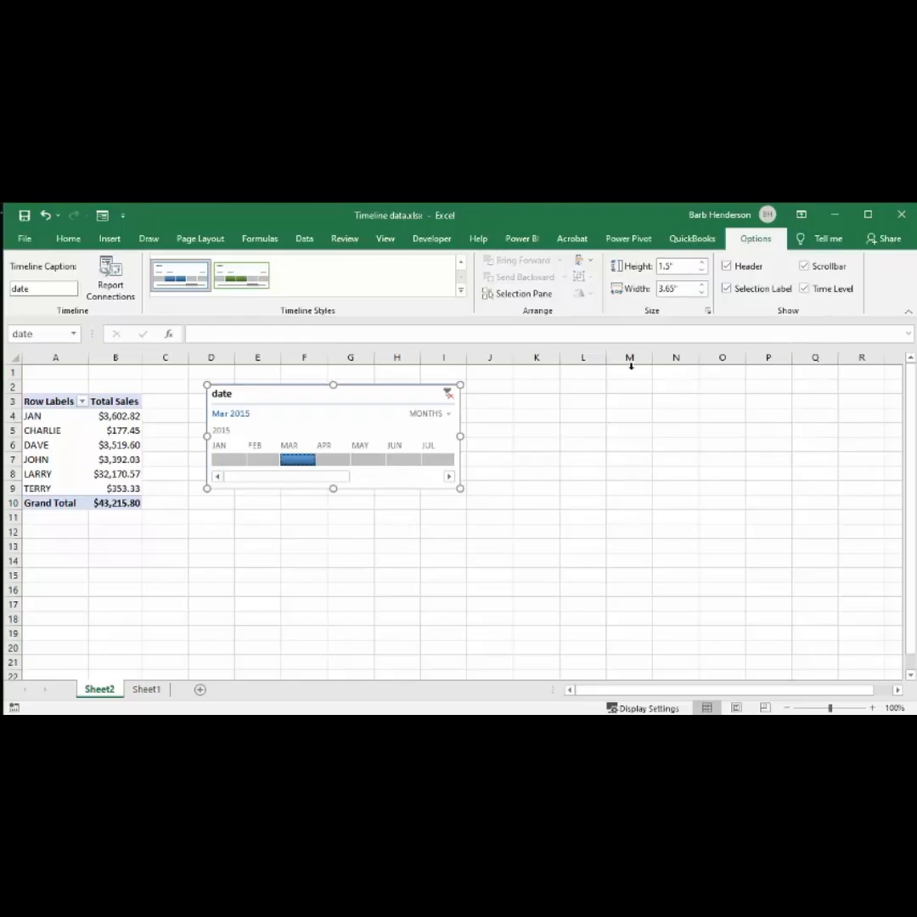
Switch the timeline's time level to days and filter by the single days March 3, March 2 and March 5, 2015
{"action": "left_click", "coordinate": [450, 415]}
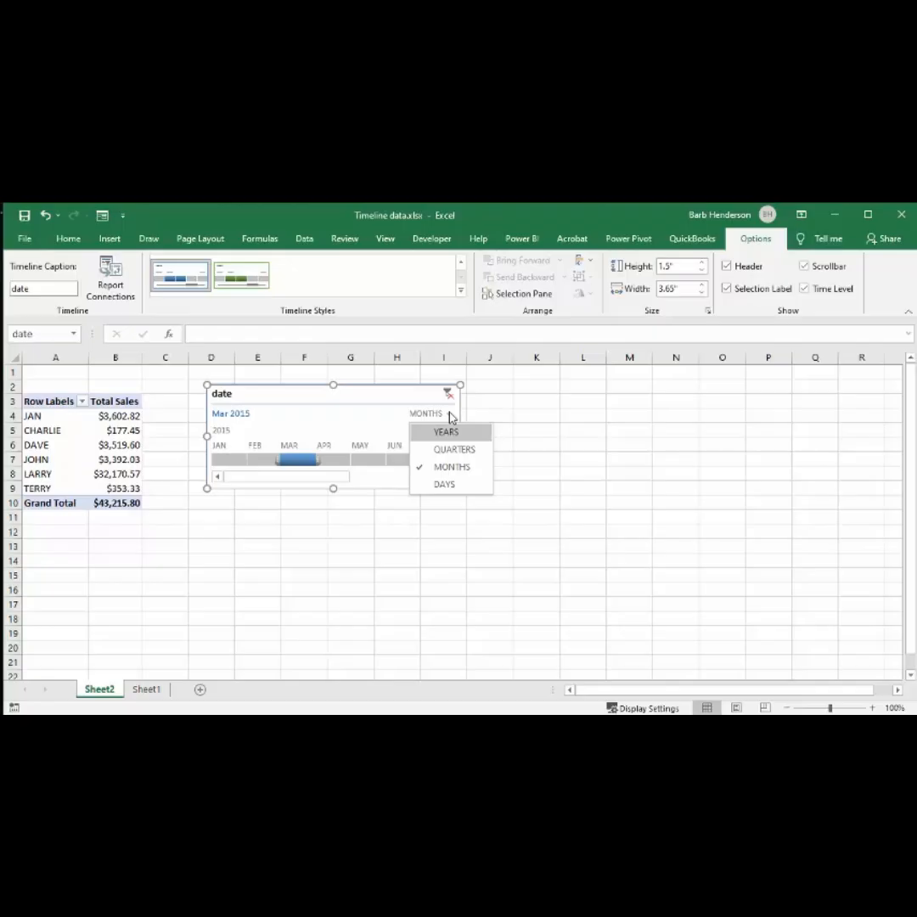
{"action": "left_click", "coordinate": [443, 484]}
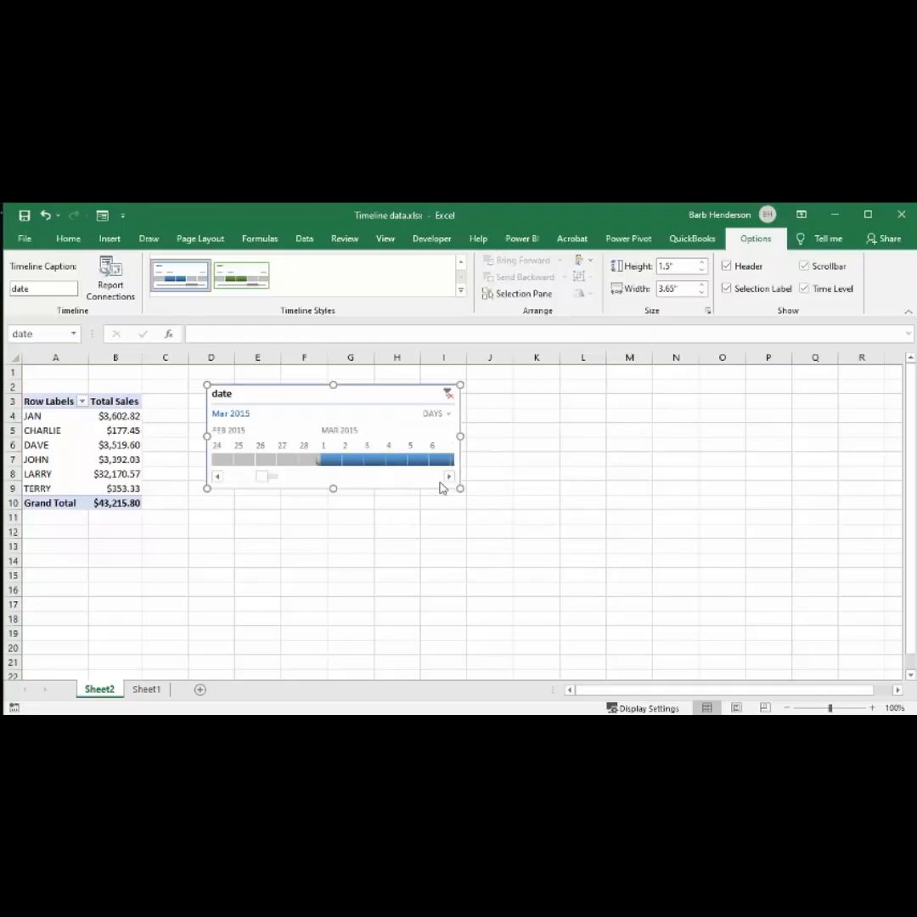
{"action": "left_click", "coordinate": [374, 461]}
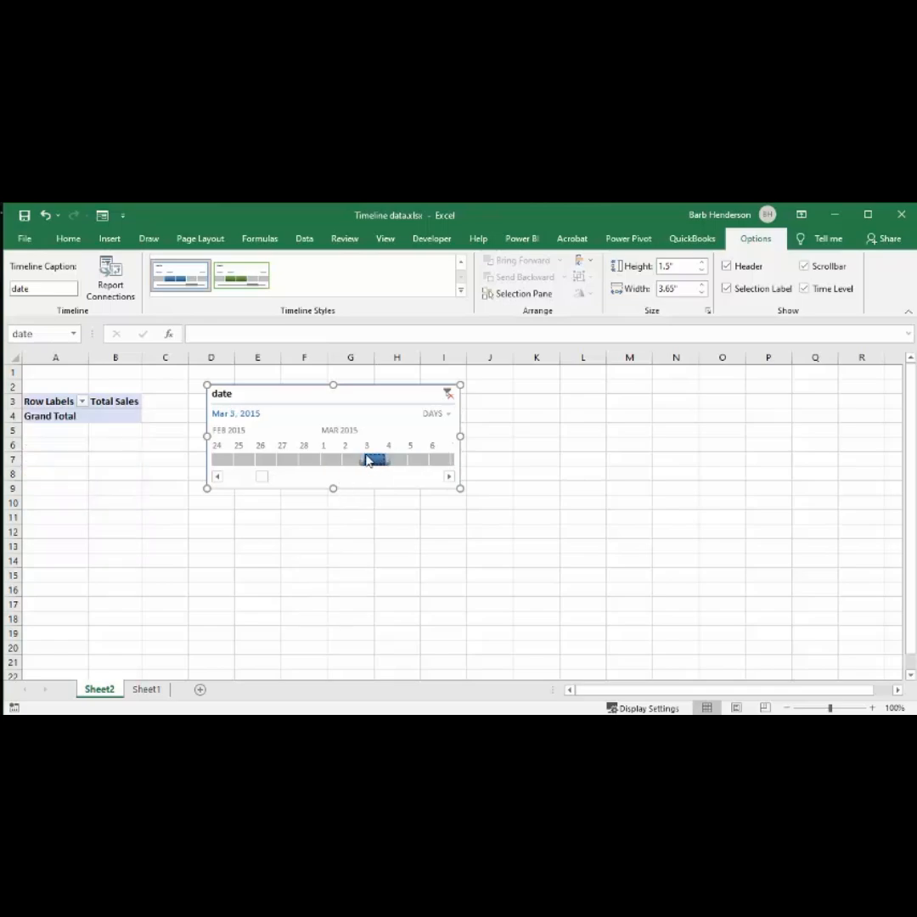
{"action": "left_click", "coordinate": [354, 460]}
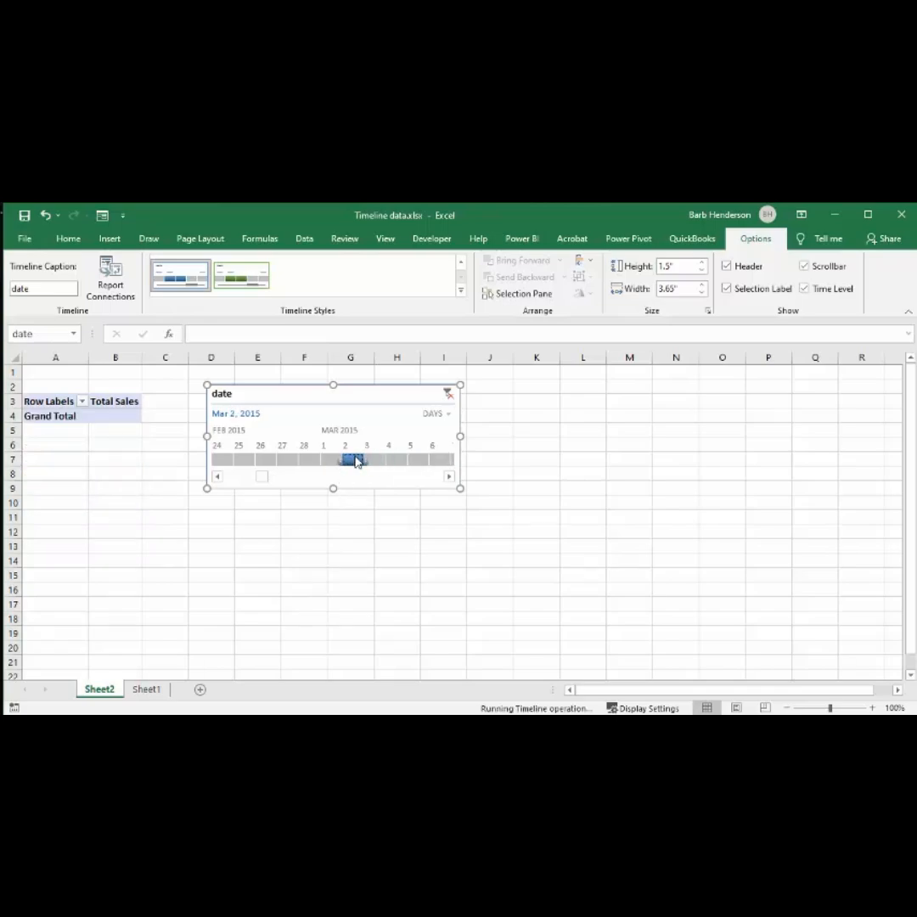
{"action": "left_click", "coordinate": [417, 461]}
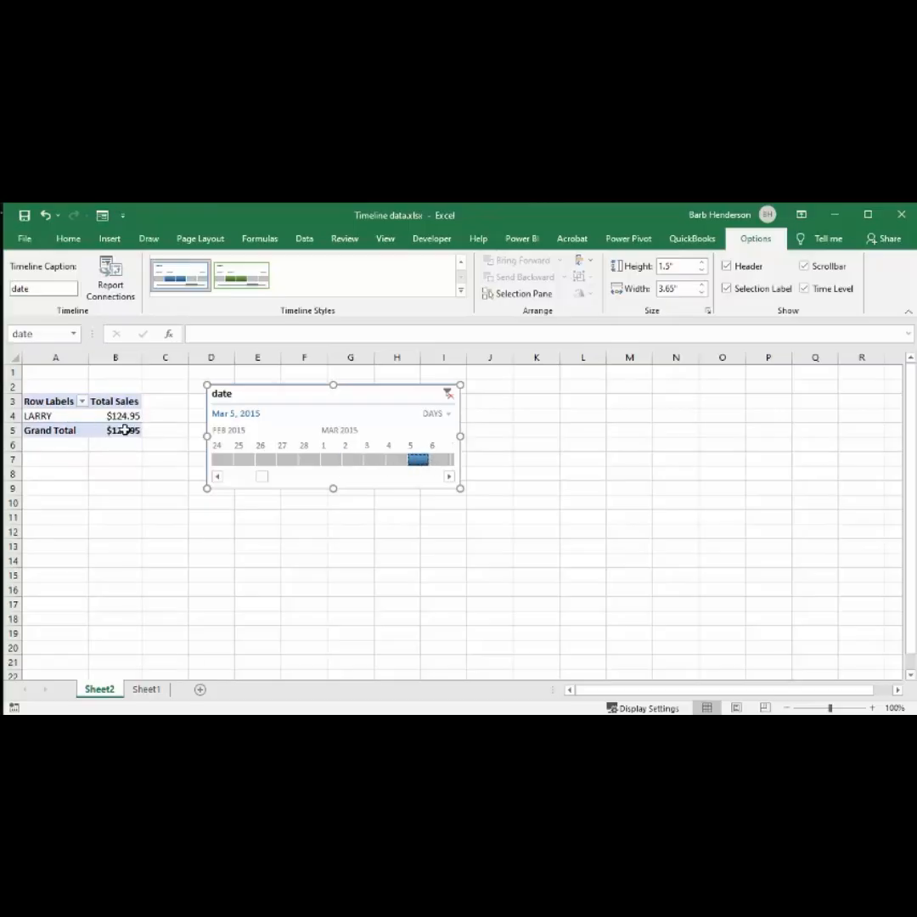
{"action": "mouse_move", "coordinate": [125, 430]}
Set the timeline back to months with April 2015 selected, and widen it to about 5.2", reaching across column K
{"action": "left_click", "coordinate": [448, 415]}
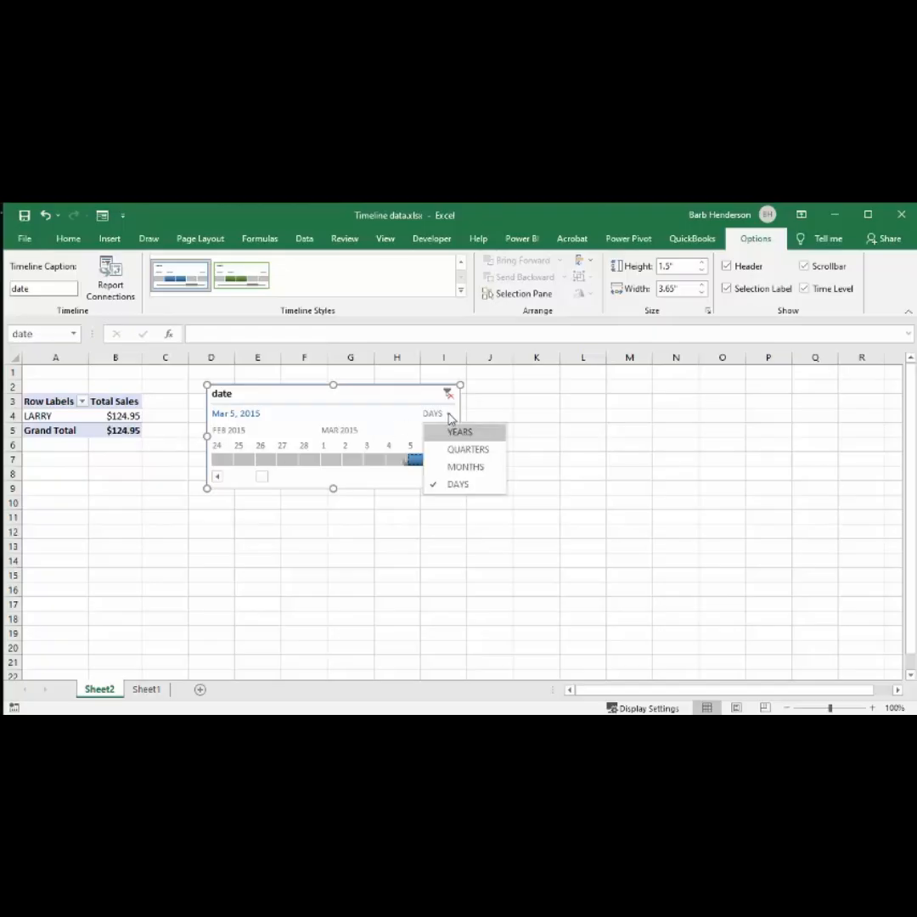
{"action": "left_click", "coordinate": [466, 466]}
{"action": "left_click", "coordinate": [336, 461]}
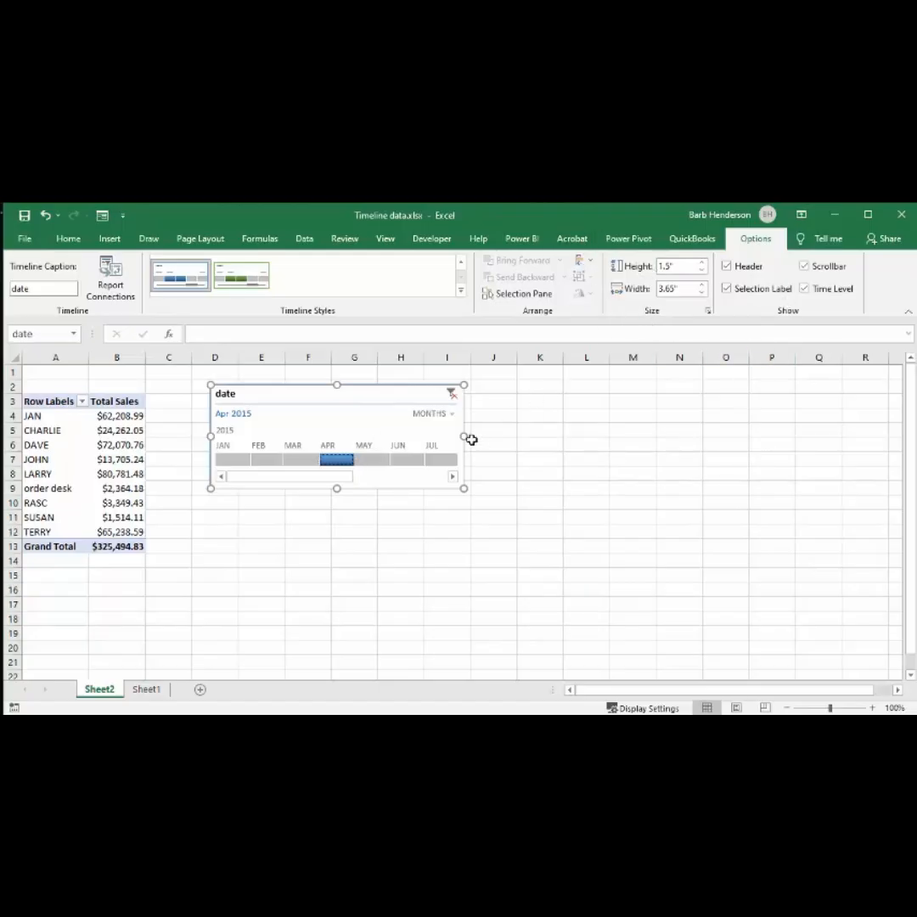
{"action": "left_click_drag", "start_coordinate": [468, 435], "coordinate": [573, 440]}
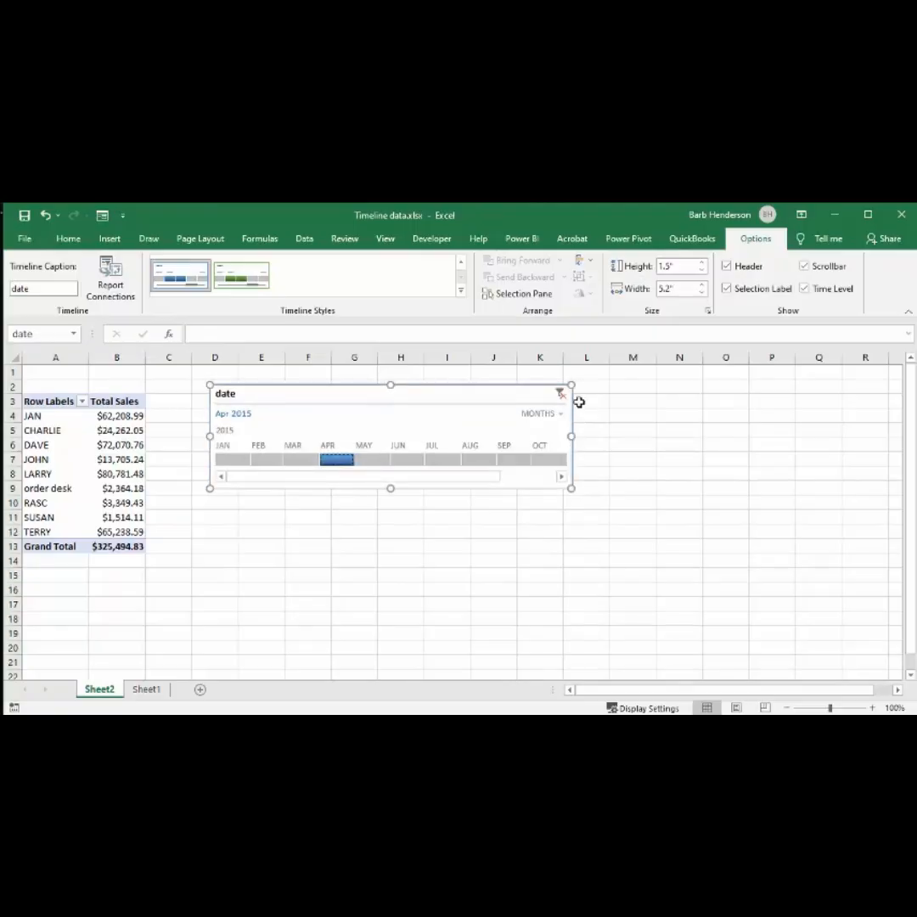
{"action": "left_click", "coordinate": [231, 543]}
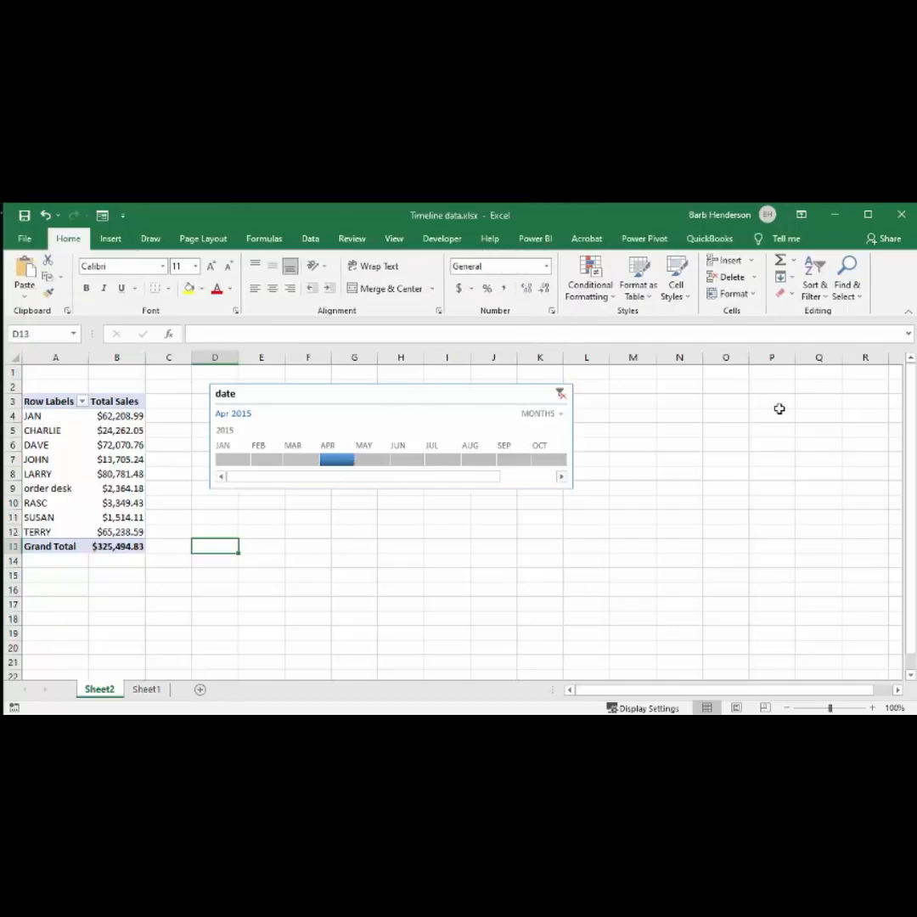
Check which PivotTables the date timeline is connected to in its report connections, and close the dialog without changes
{"action": "left_click", "coordinate": [390, 422]}
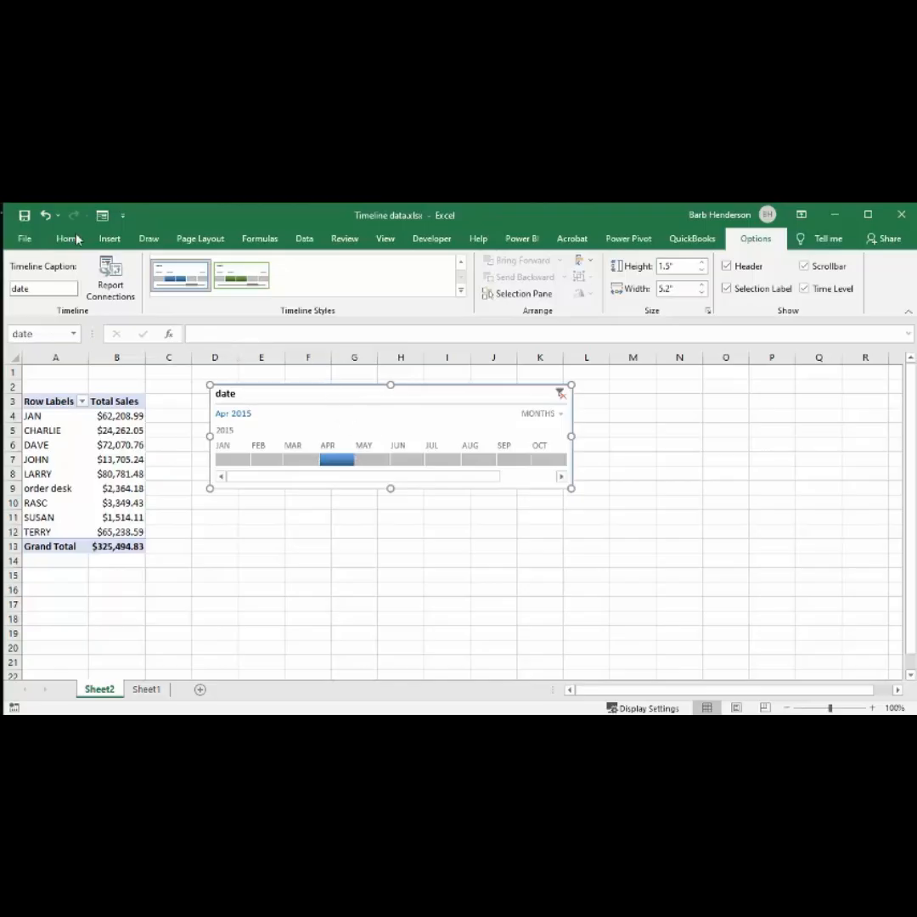
{"action": "left_click", "coordinate": [109, 273]}
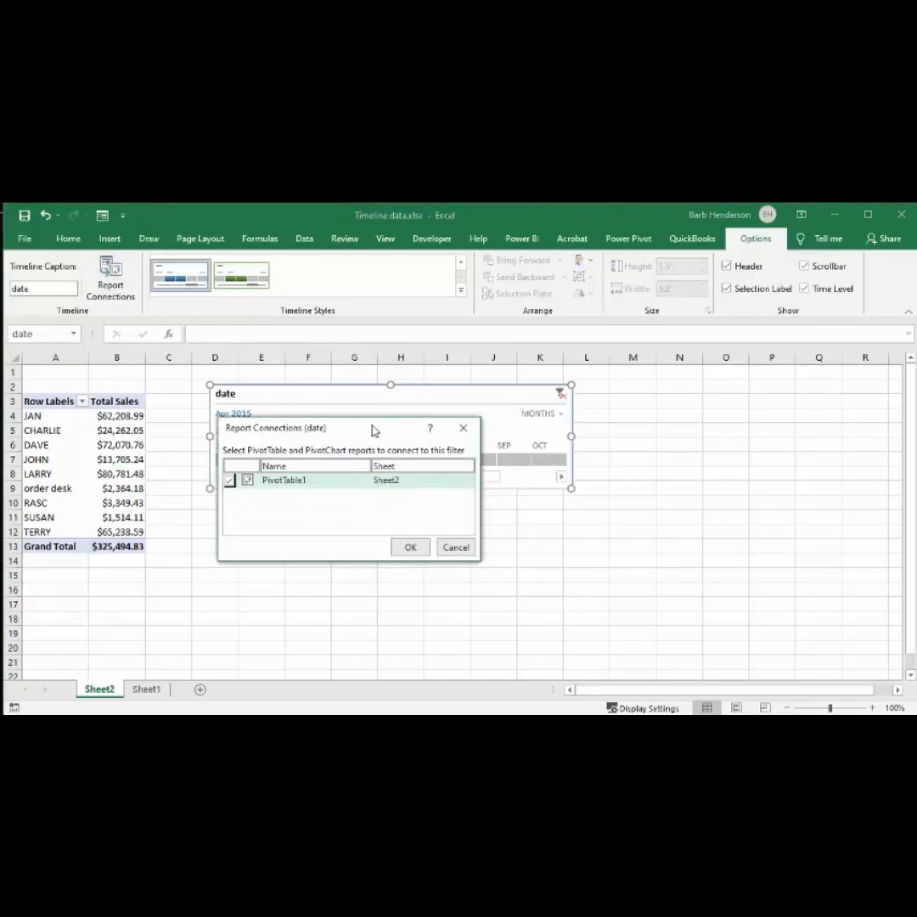
{"action": "left_click_drag", "start_coordinate": [380, 430], "coordinate": [672, 408]}
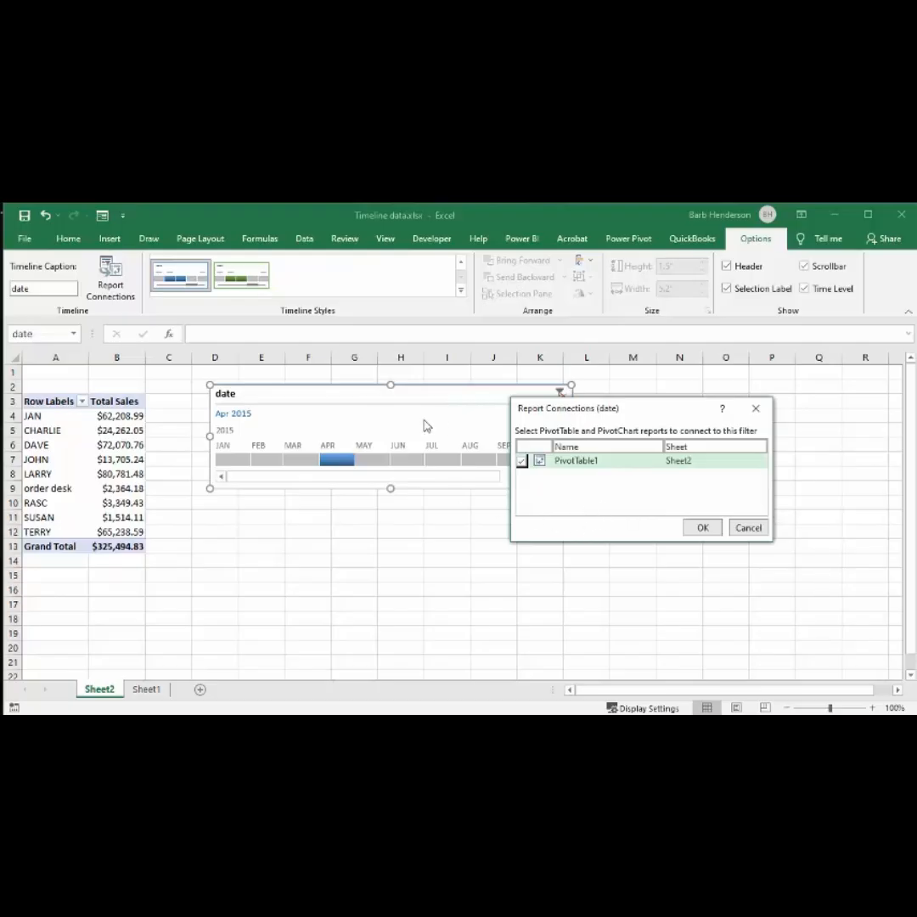
{"action": "left_click", "coordinate": [756, 411]}
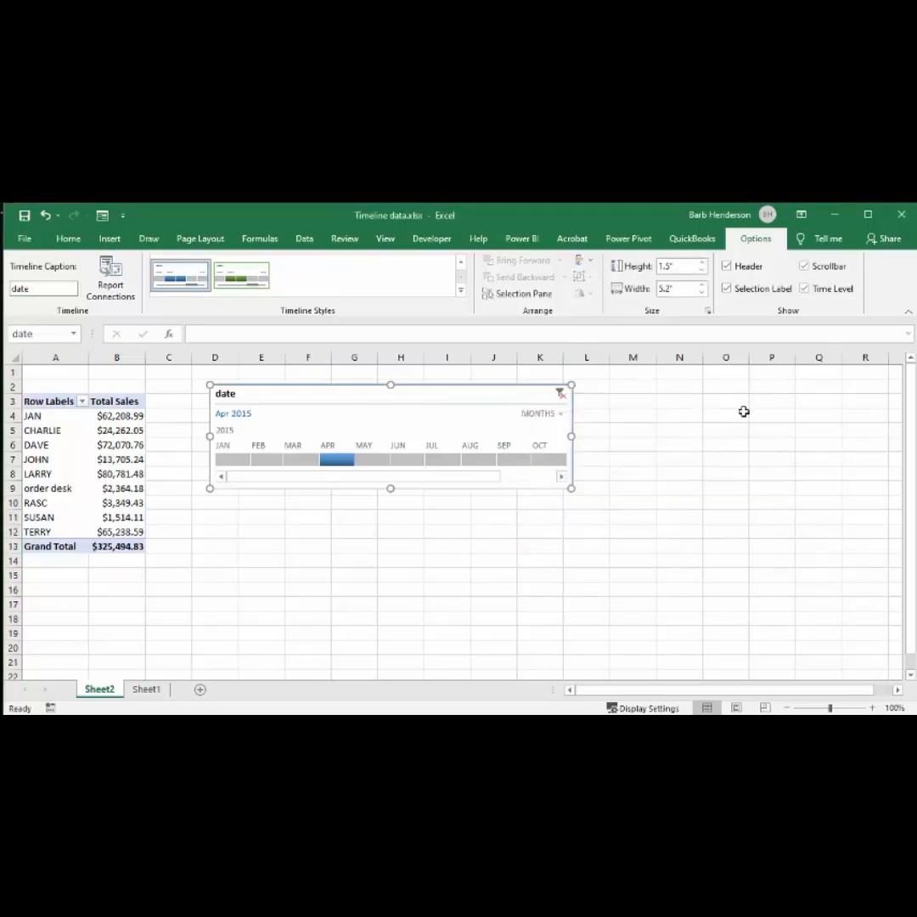
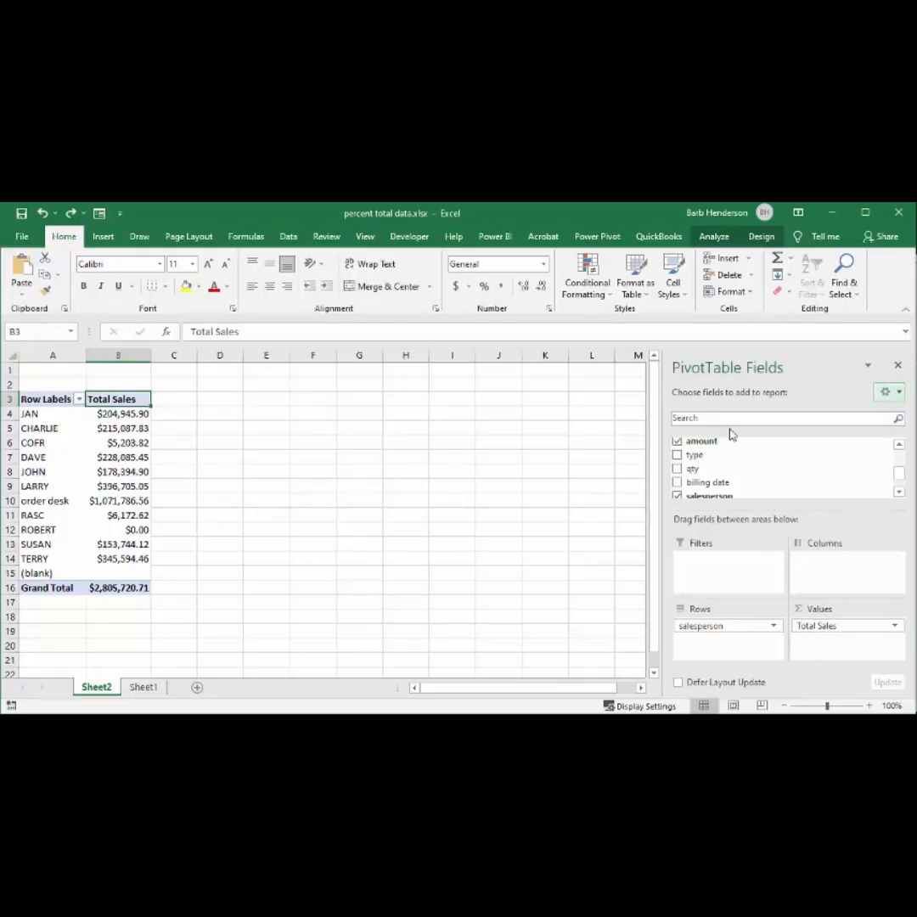
In the percent total data.xlsx workbook, add the amount field to the PivotTable values a second time and show it as % of Grand Total
{"action": "left_click_drag", "start_coordinate": [840, 623], "coordinate": [833, 650]}
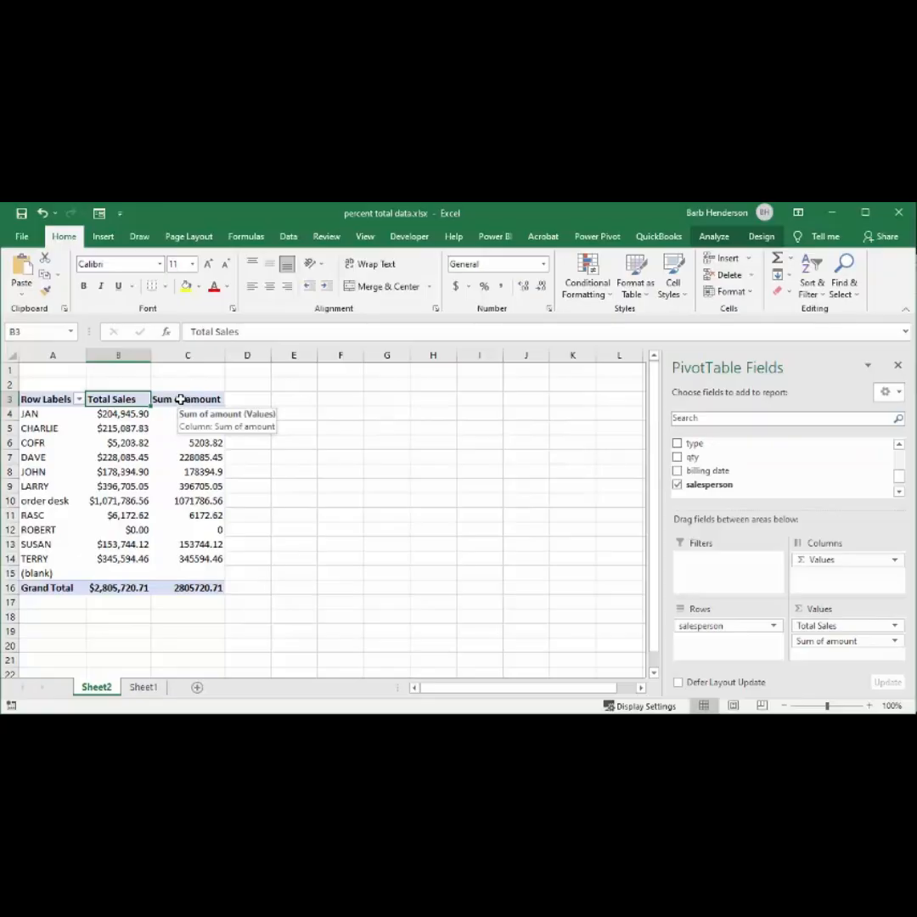
{"action": "double_click", "coordinate": [180, 399]}
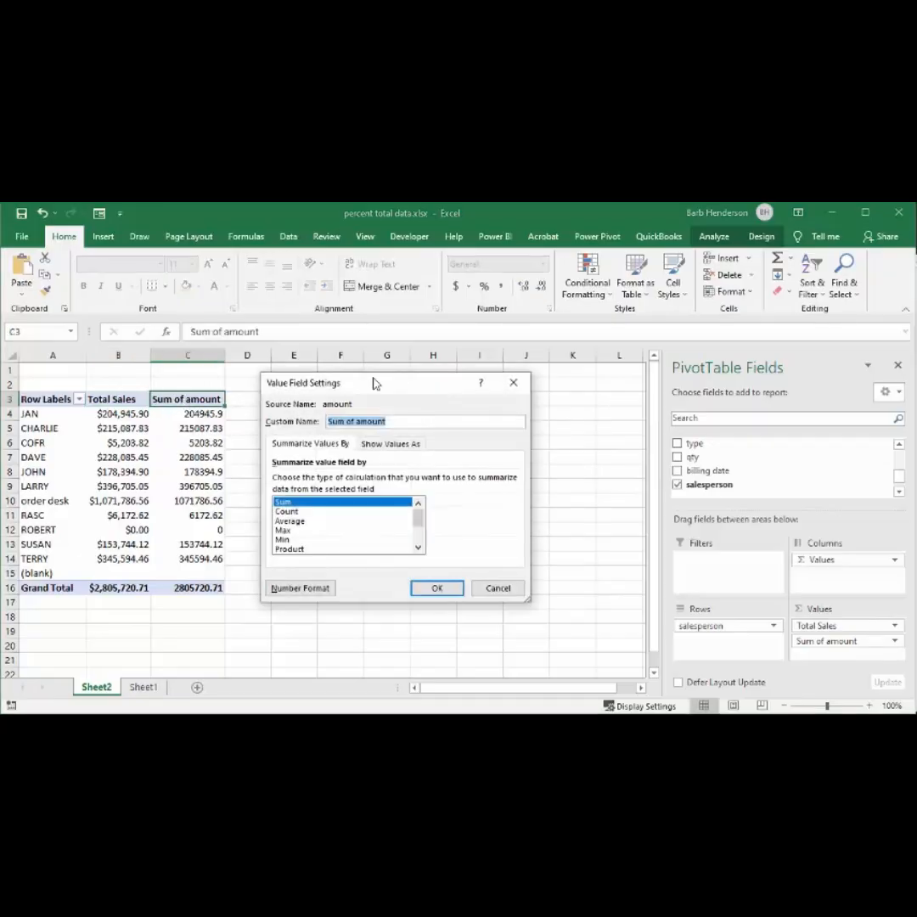
{"action": "left_click_drag", "start_coordinate": [376, 384], "coordinate": [387, 346]}
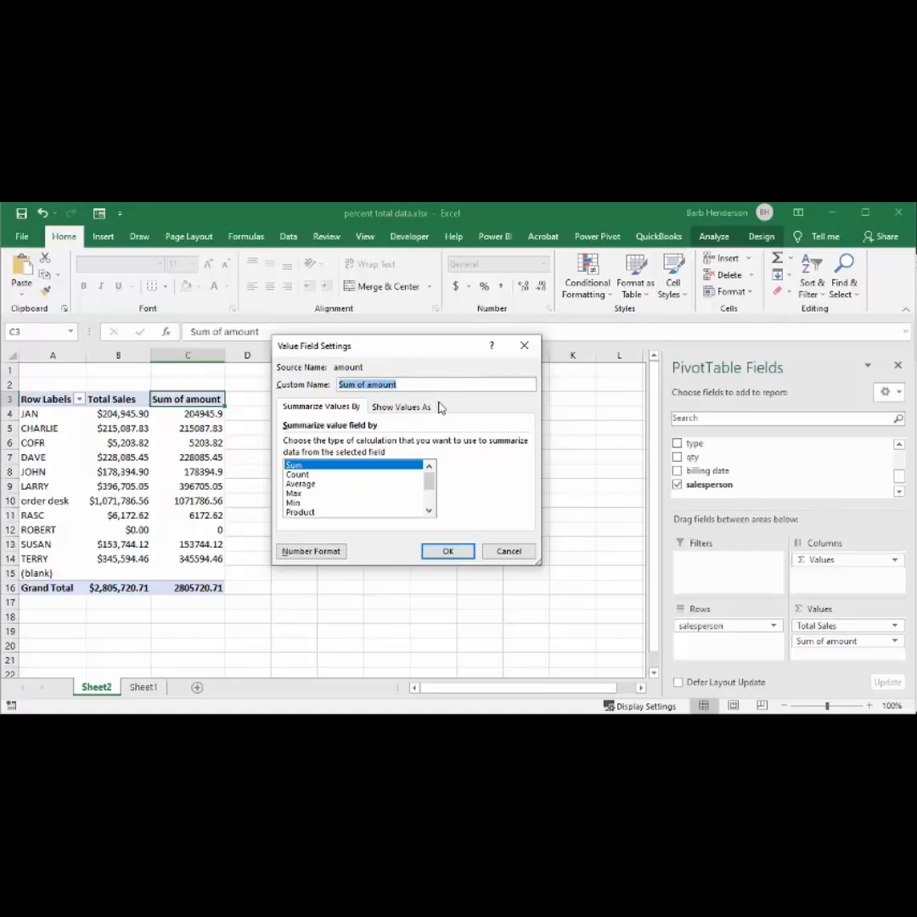
{"action": "left_click", "coordinate": [390, 411]}
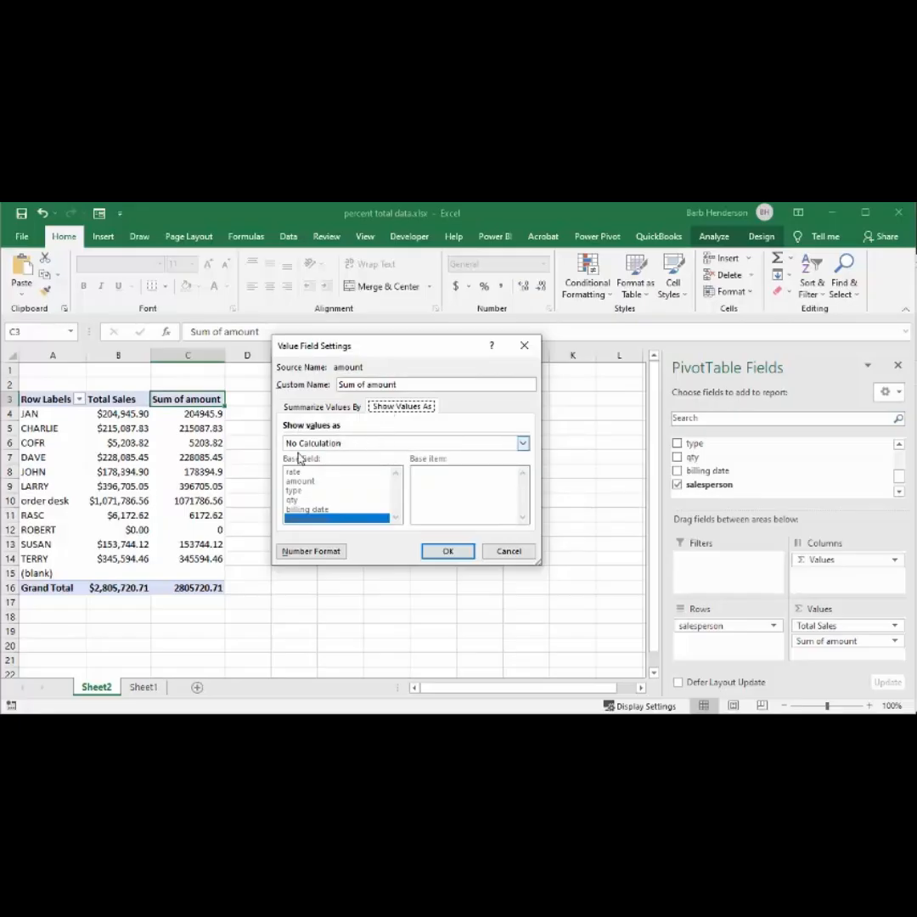
{"action": "left_click", "coordinate": [523, 443]}
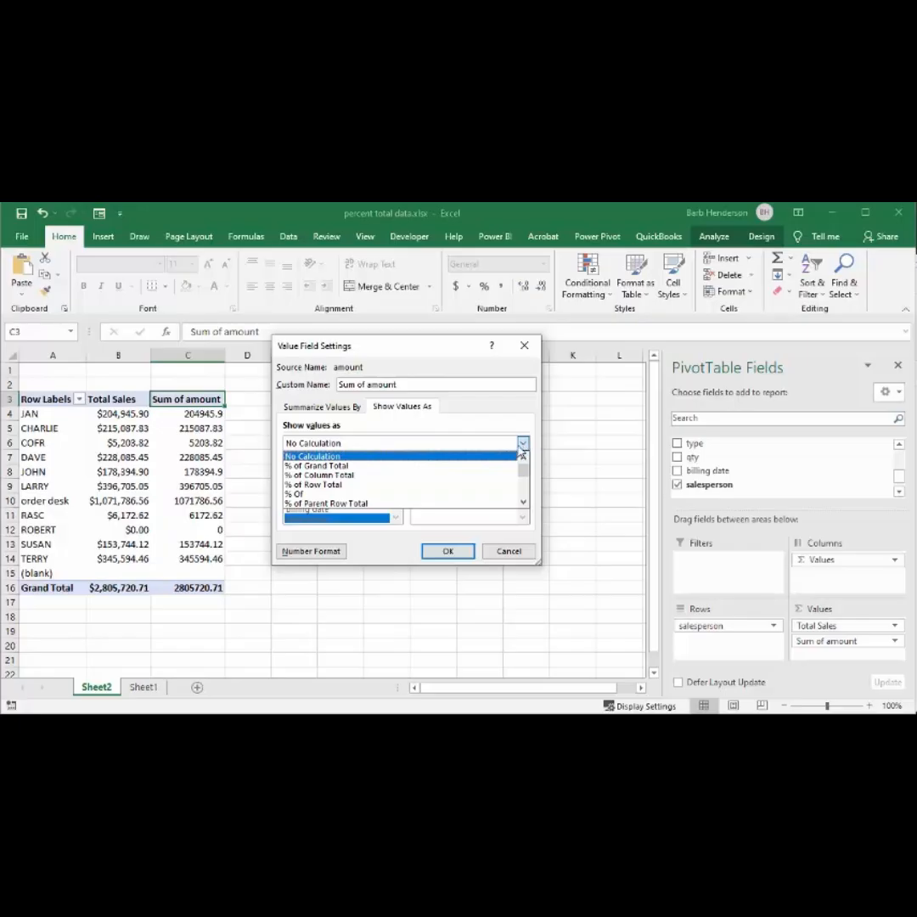
{"action": "left_click", "coordinate": [323, 466]}
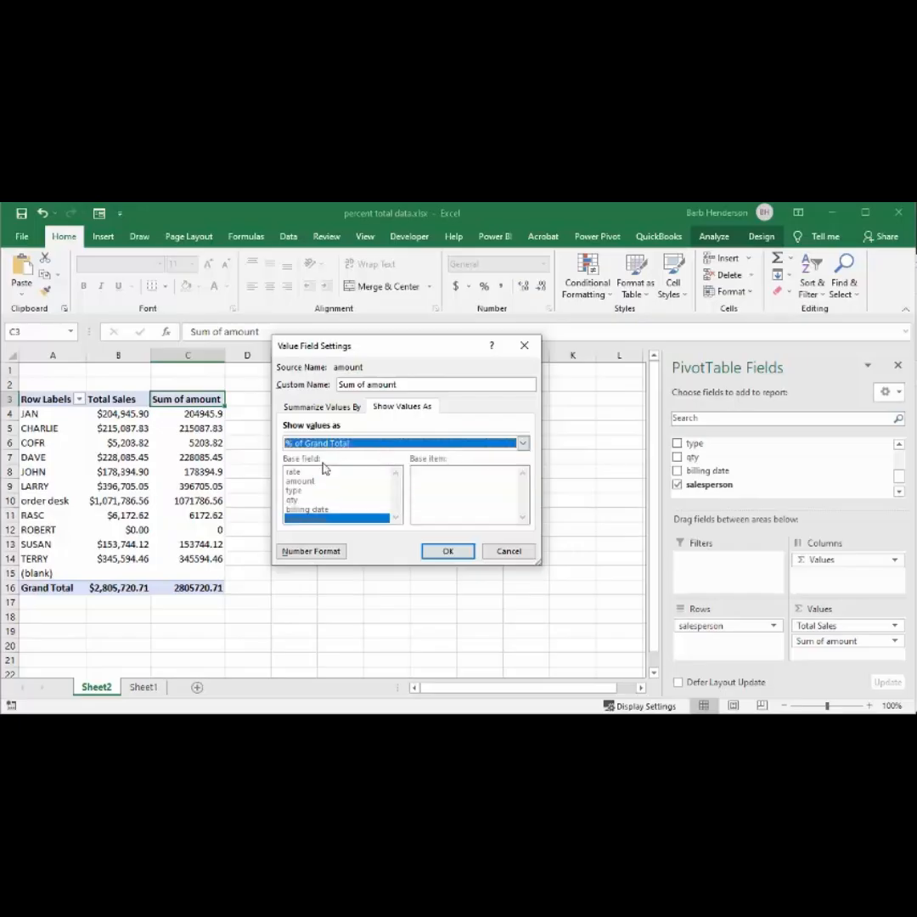
{"action": "left_click", "coordinate": [449, 552]}
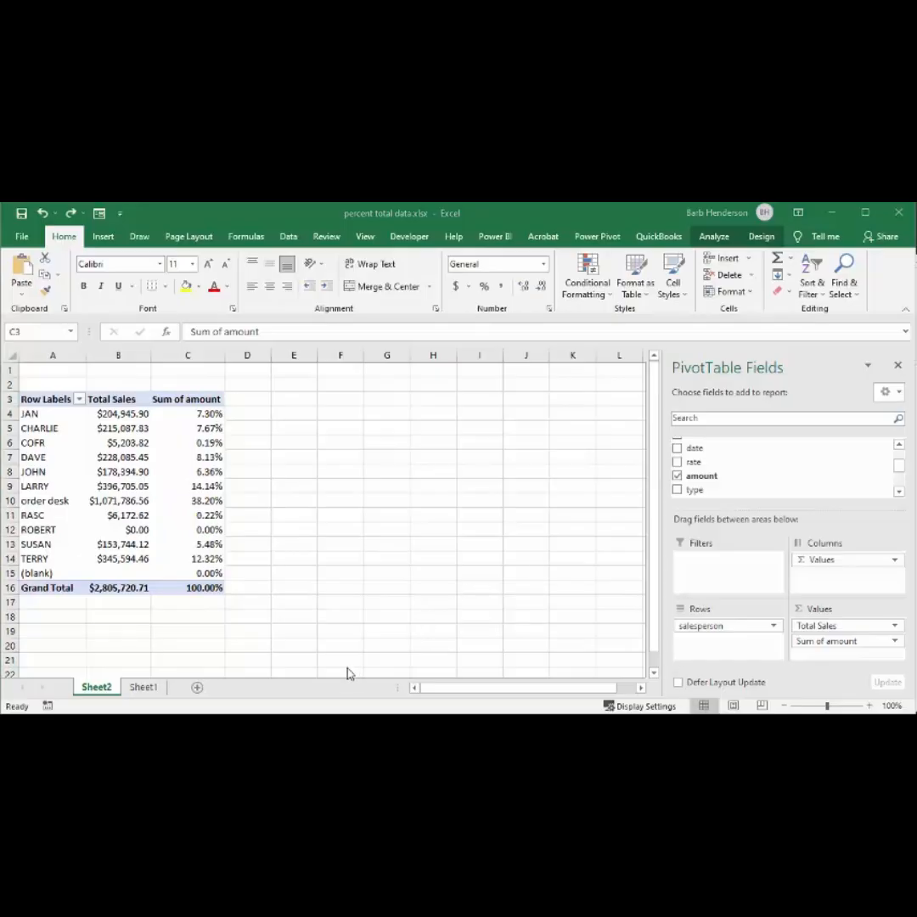
Change the Sum of amount column's value calculation to show values as % of Row Total
{"action": "left_click", "coordinate": [186, 401]}
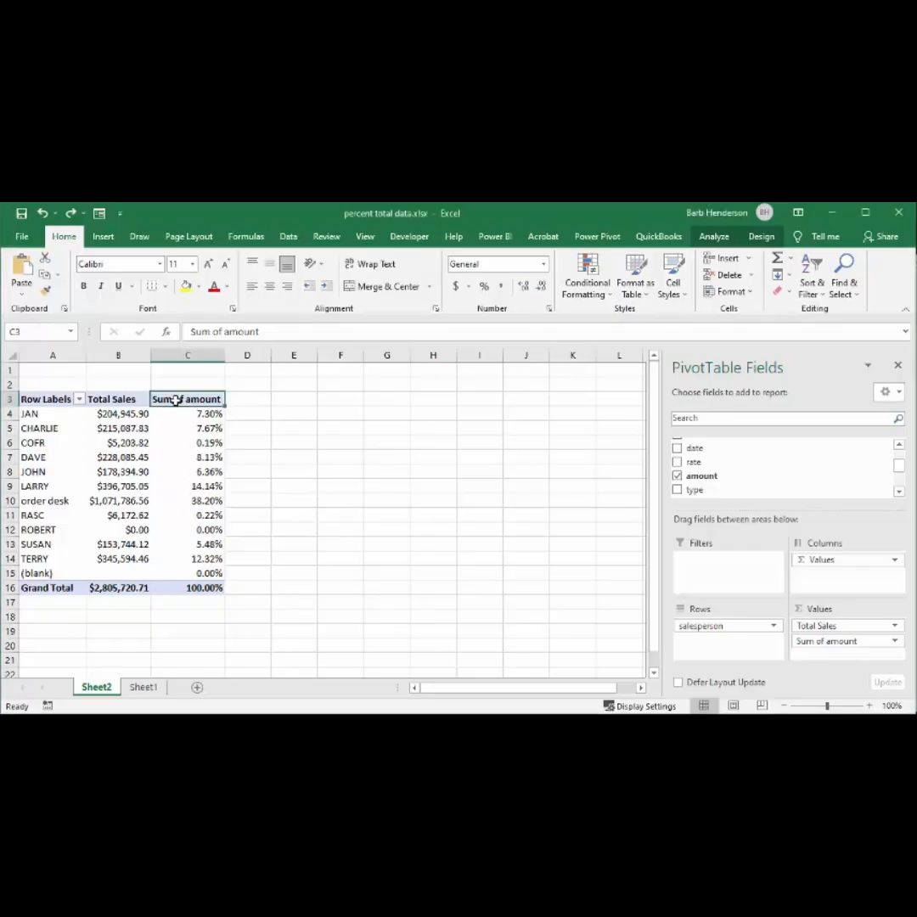
{"action": "double_click", "coordinate": [176, 401]}
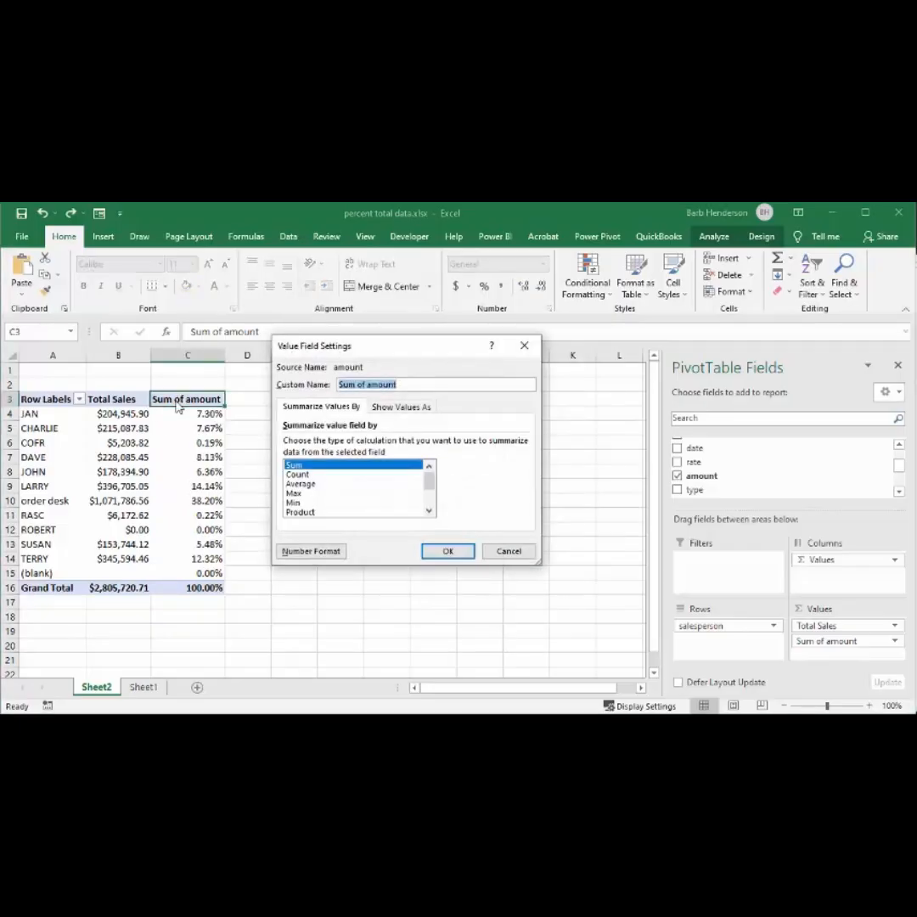
{"action": "left_click", "coordinate": [400, 408]}
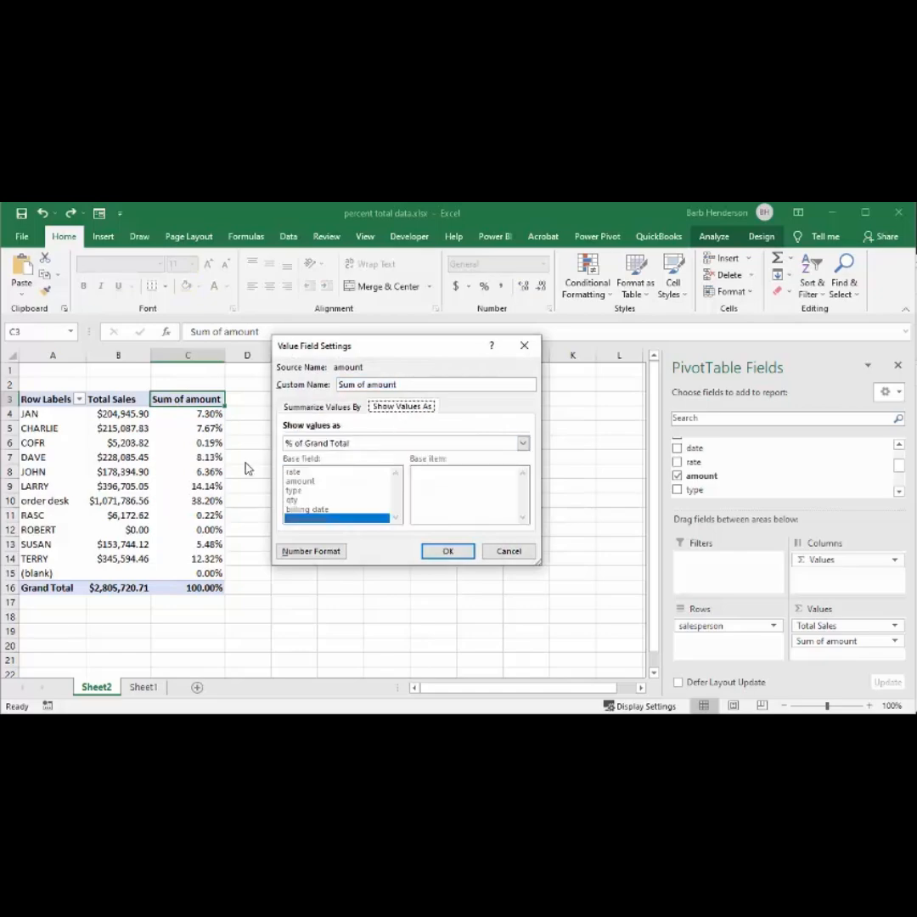
{"action": "left_click", "coordinate": [522, 443]}
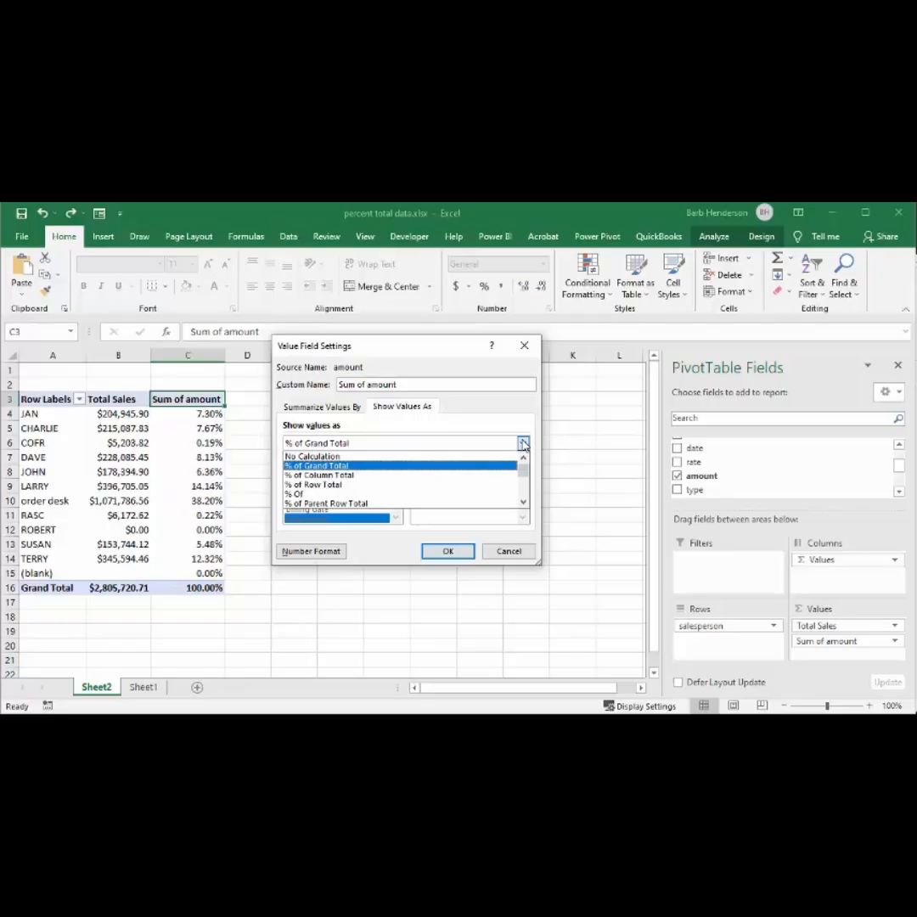
{"action": "left_click", "coordinate": [346, 484]}
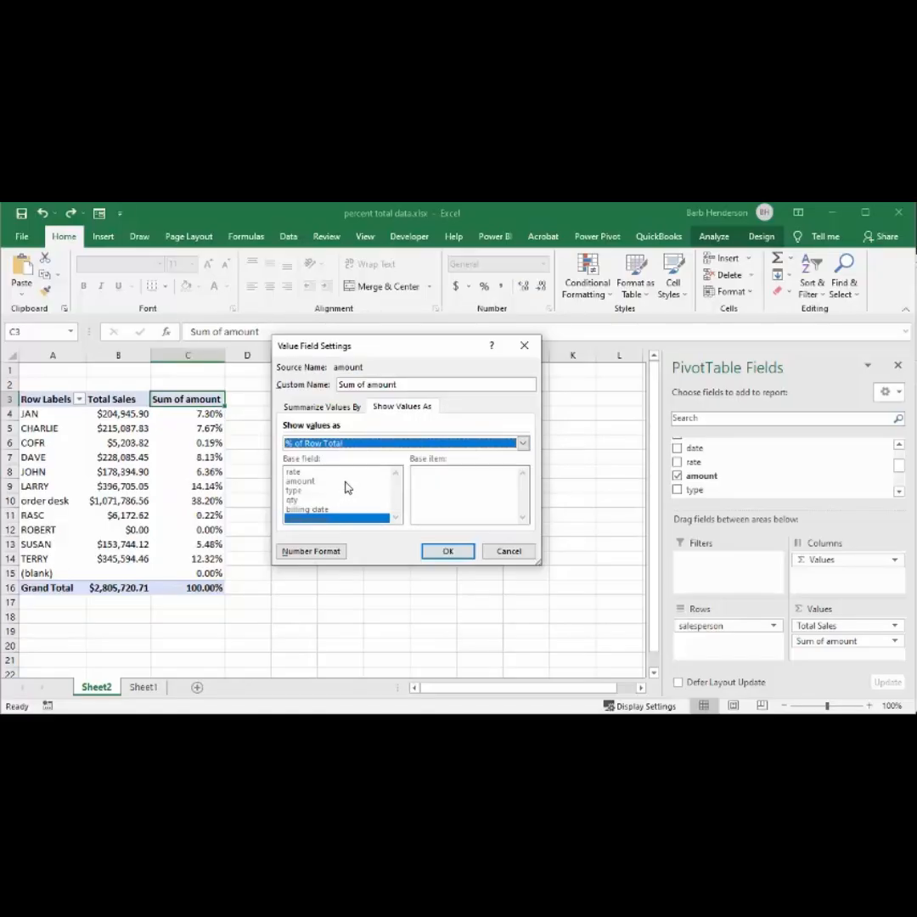
{"action": "left_click", "coordinate": [447, 551]}
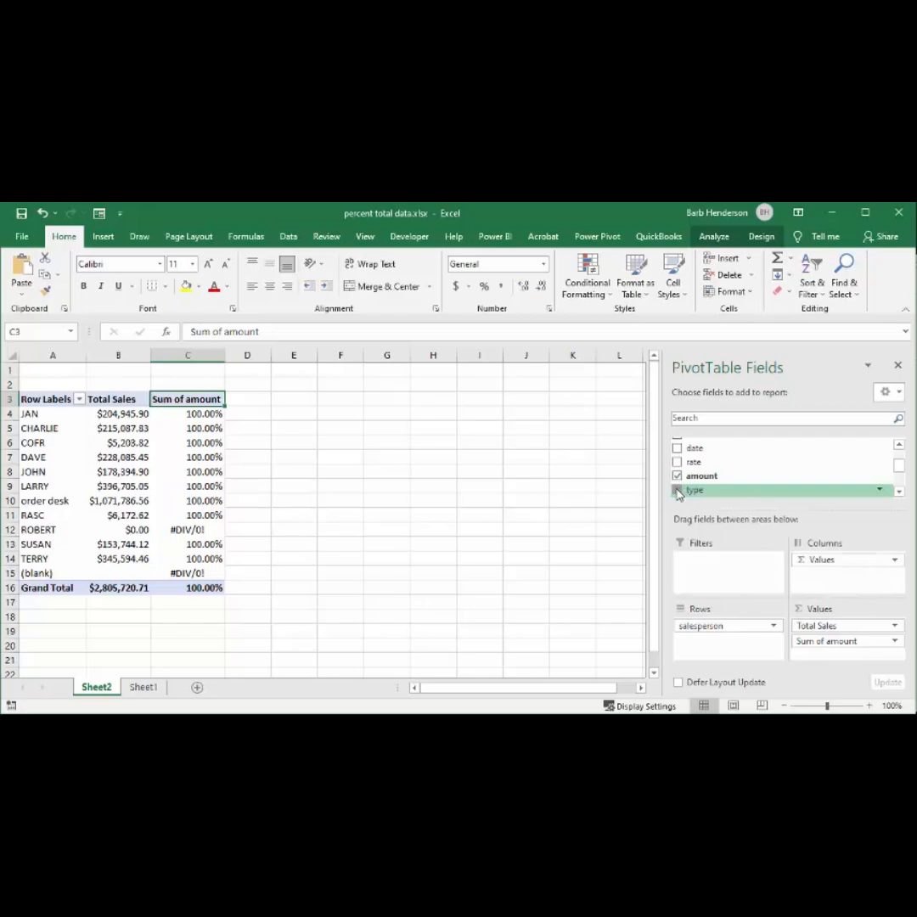
Add the type field to the PivotTable columns and review the row percentages for each type across the sheet
{"action": "left_click_drag", "start_coordinate": [679, 491], "coordinate": [814, 584]}
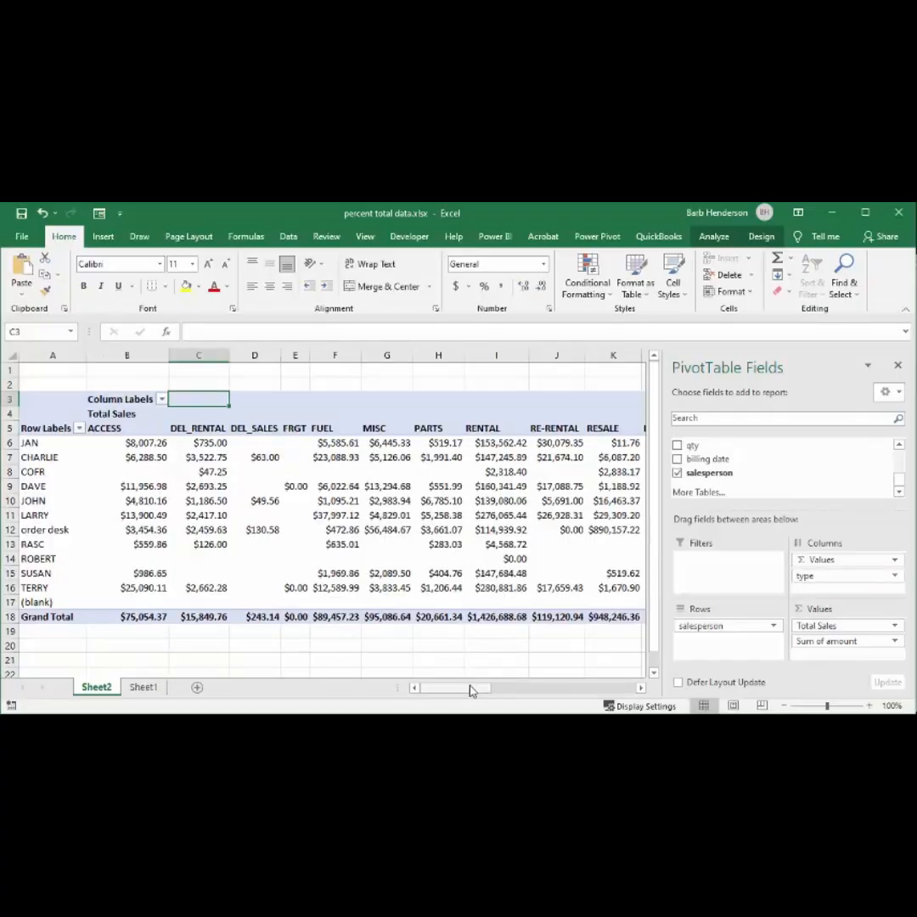
{"action": "left_click_drag", "start_coordinate": [465, 693], "coordinate": [564, 688]}
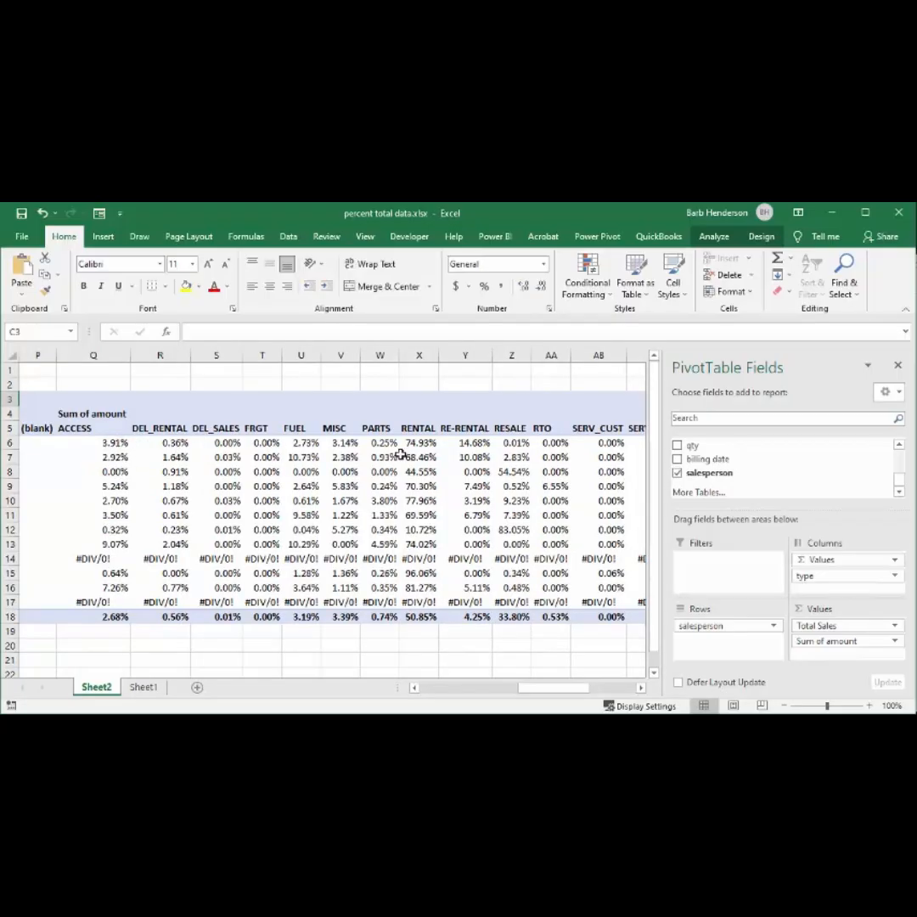
{"action": "mouse_move", "coordinate": [415, 448]}
{"action": "scroll", "coordinate": [424, 596], "scroll_direction": "down", "scroll_amount": 1}
{"action": "scroll", "coordinate": [426, 585], "scroll_direction": "up", "scroll_amount": 1}
{"action": "left_click_drag", "start_coordinate": [574, 690], "coordinate": [612, 694]}
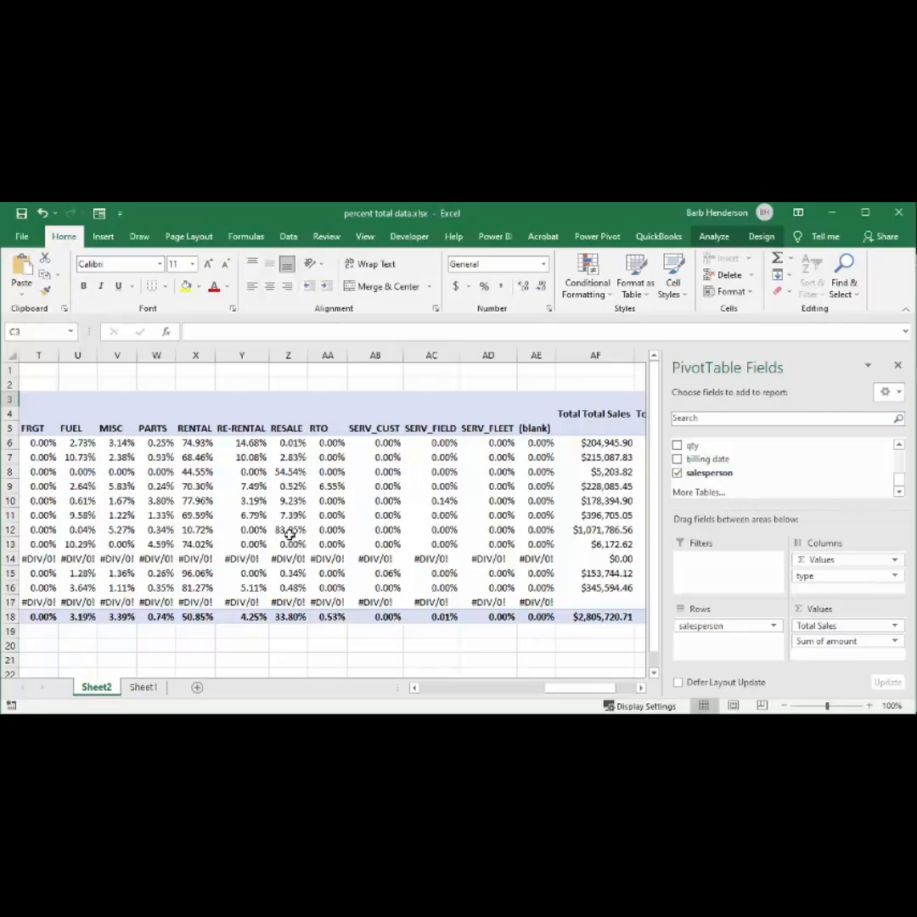
{"action": "left_click_drag", "start_coordinate": [563, 688], "coordinate": [473, 714]}
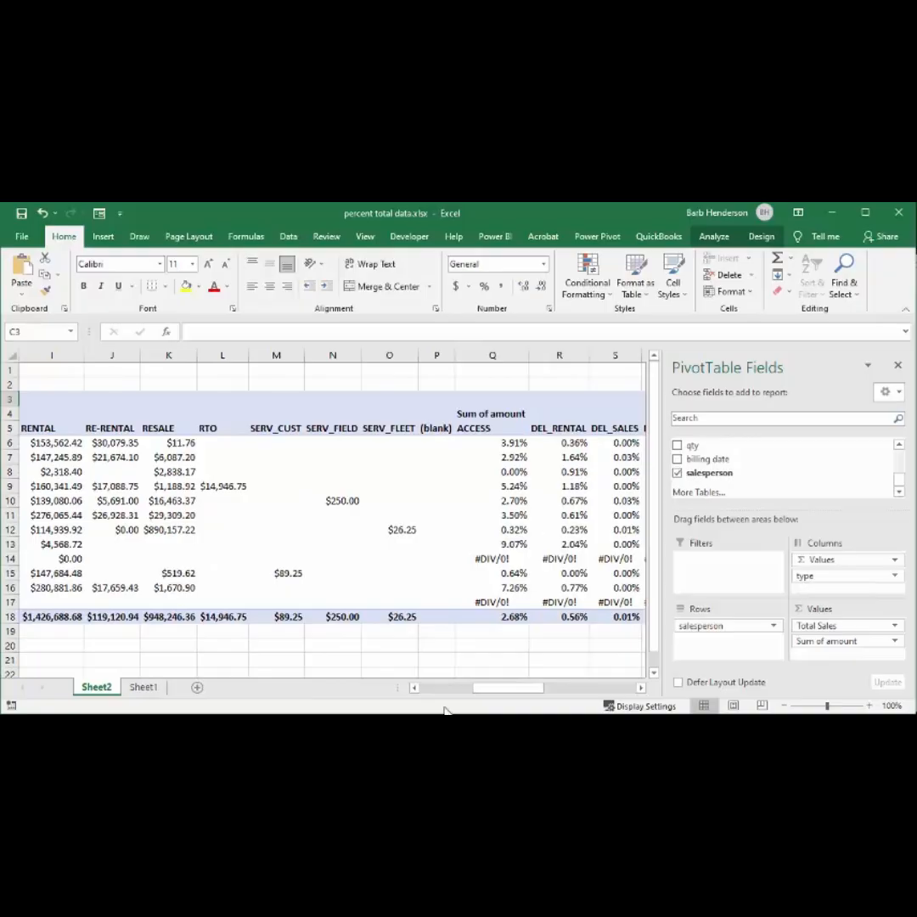
{"action": "left_click_drag", "start_coordinate": [481, 691], "coordinate": [418, 711]}
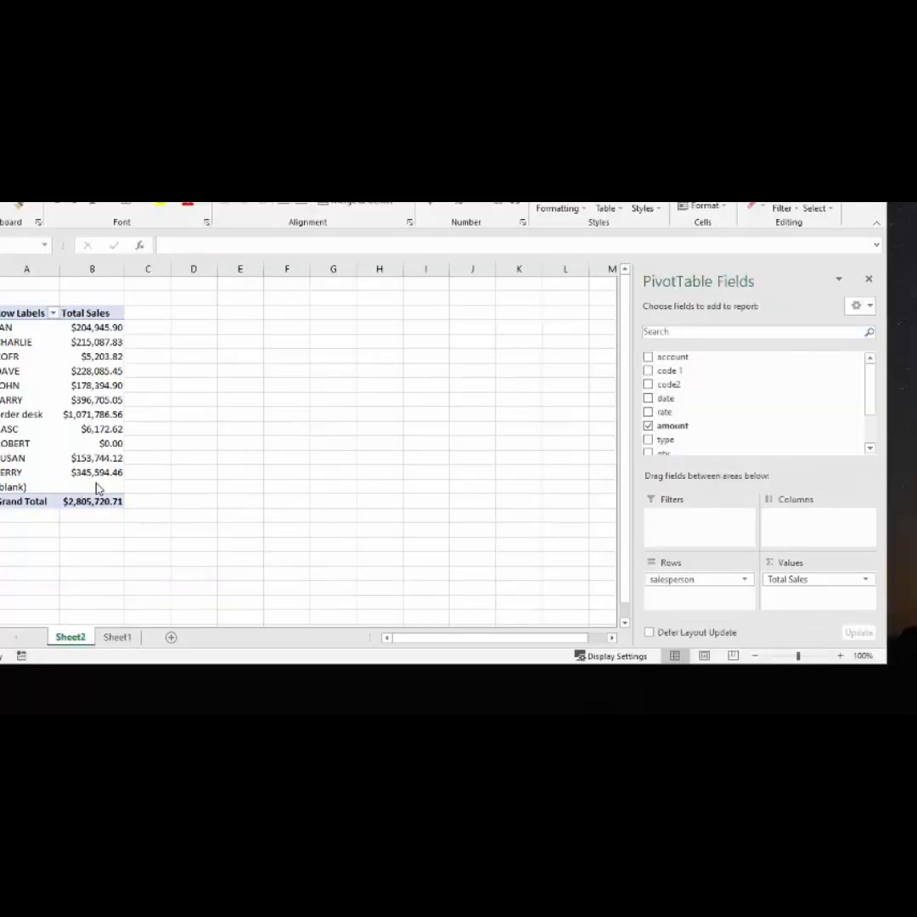
In The grouping Feature.xlsx workbook, try showing 0 for the PivotTable's empty cells, and undo the change
{"action": "left_click", "coordinate": [94, 485]}
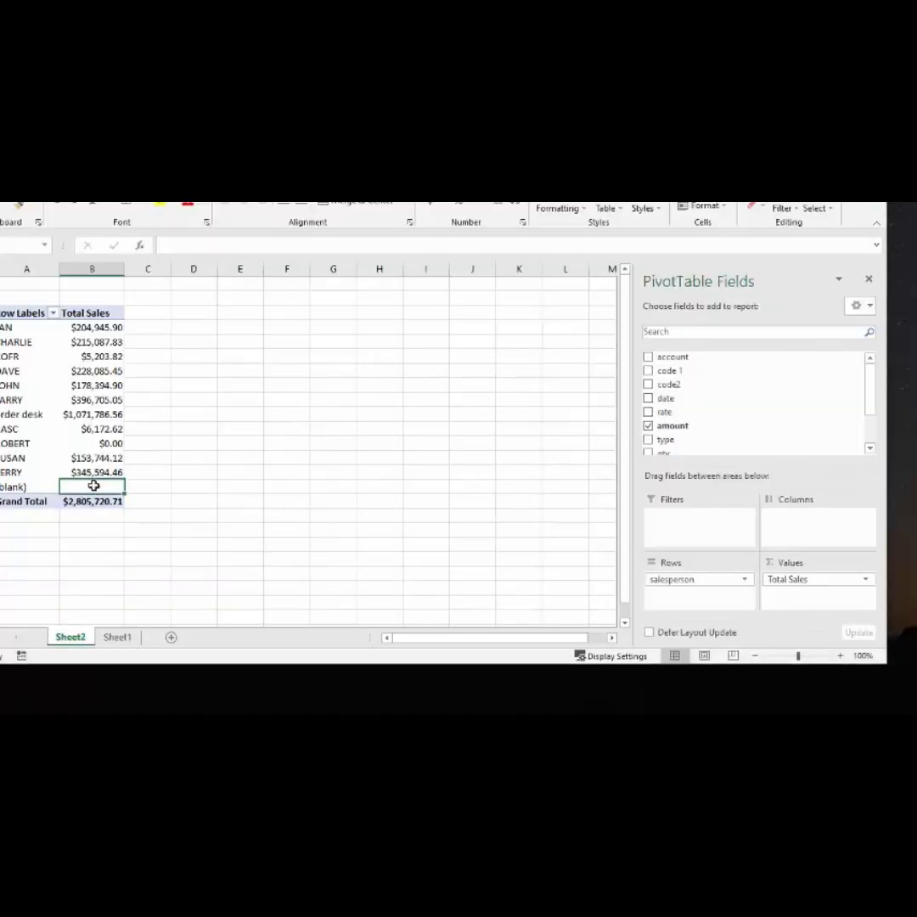
{"action": "right_click", "coordinate": [93, 485]}
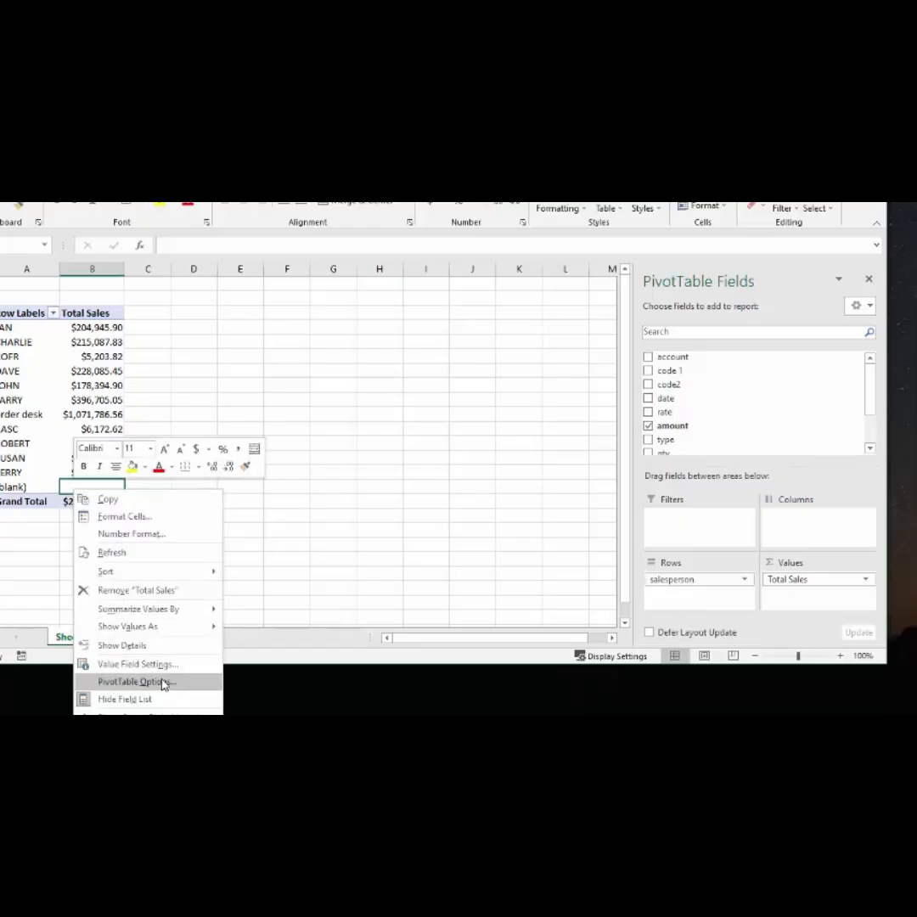
{"action": "left_click", "coordinate": [136, 681]}
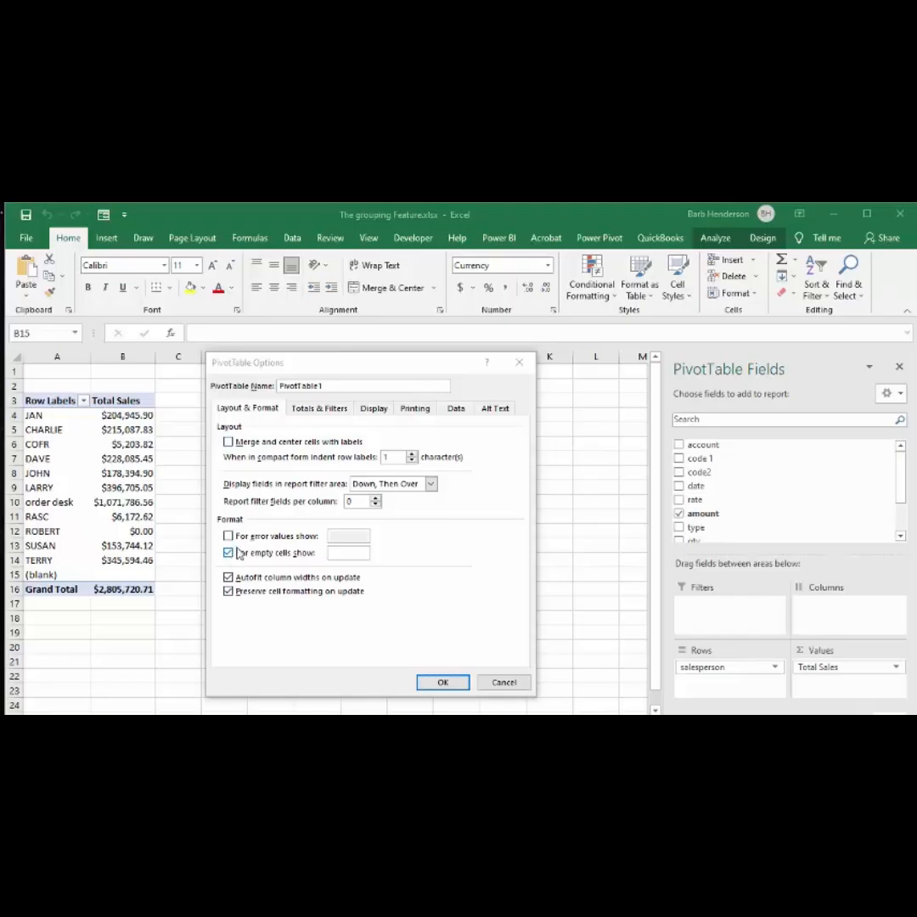
{"action": "left_click", "coordinate": [347, 552]}
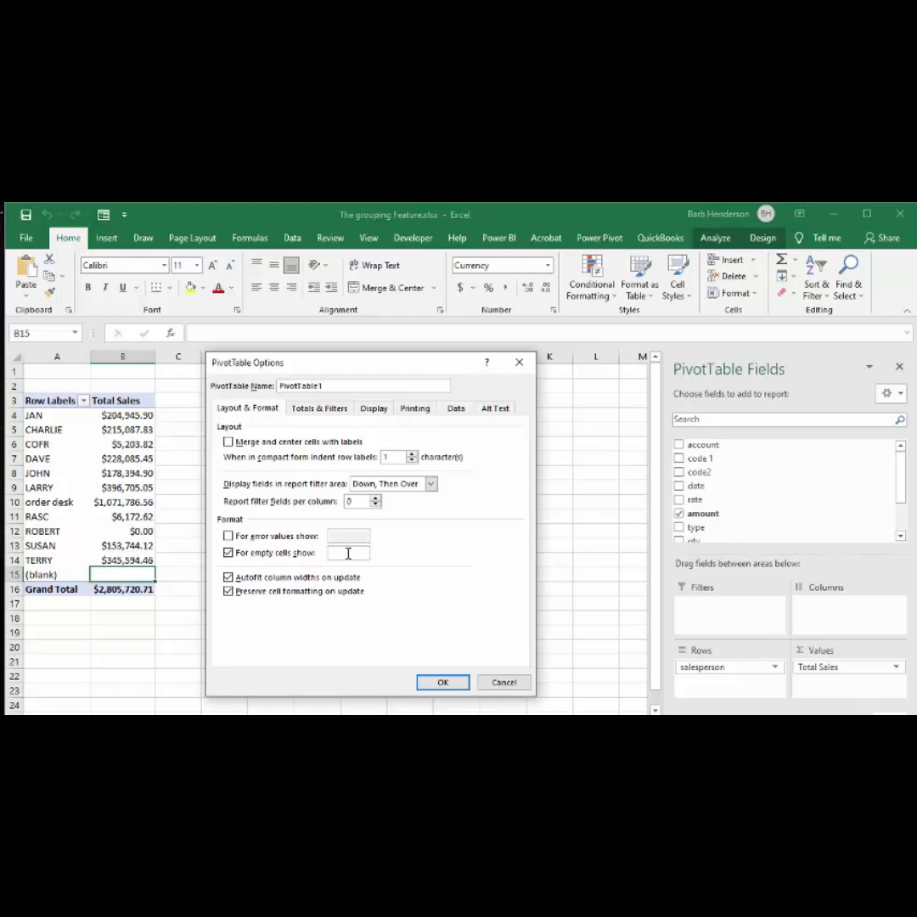
{"action": "type", "text": "0"}
{"action": "left_click", "coordinate": [442, 682]}
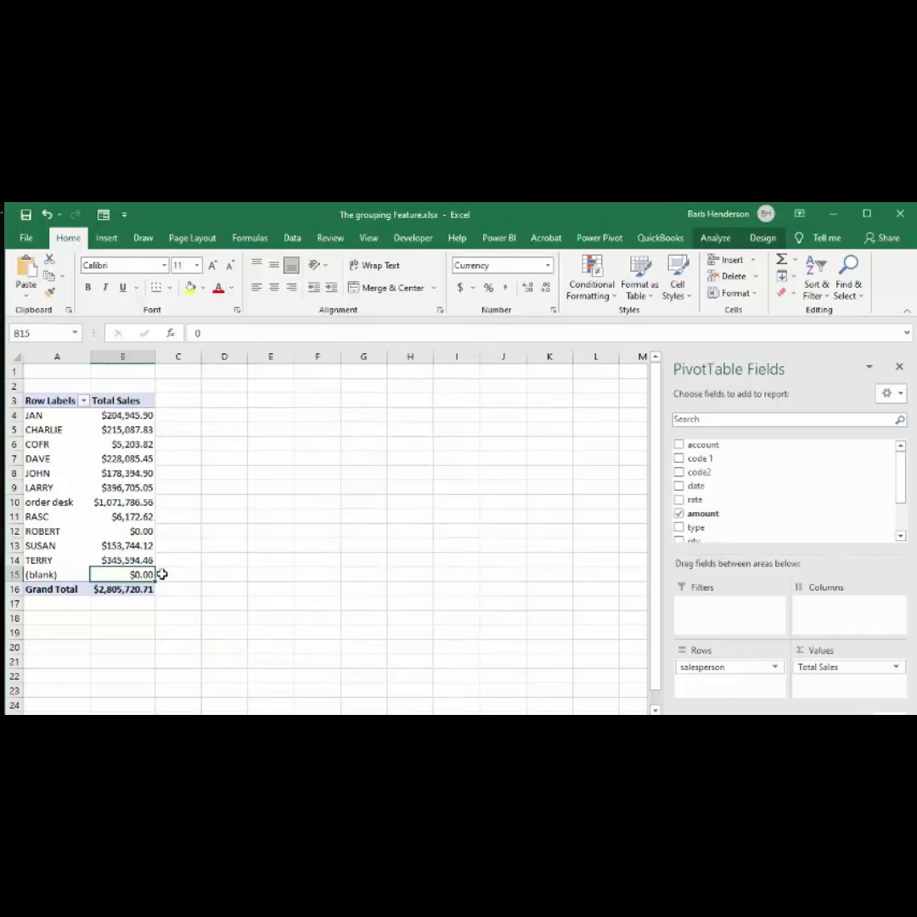
{"action": "left_click", "coordinate": [47, 215]}
Set the PivotTable options to show nil for empty cells
{"action": "right_click", "coordinate": [133, 577]}
{"action": "left_click", "coordinate": [197, 763]}
{"action": "left_click_drag", "start_coordinate": [230, 497], "coordinate": [388, 323]}
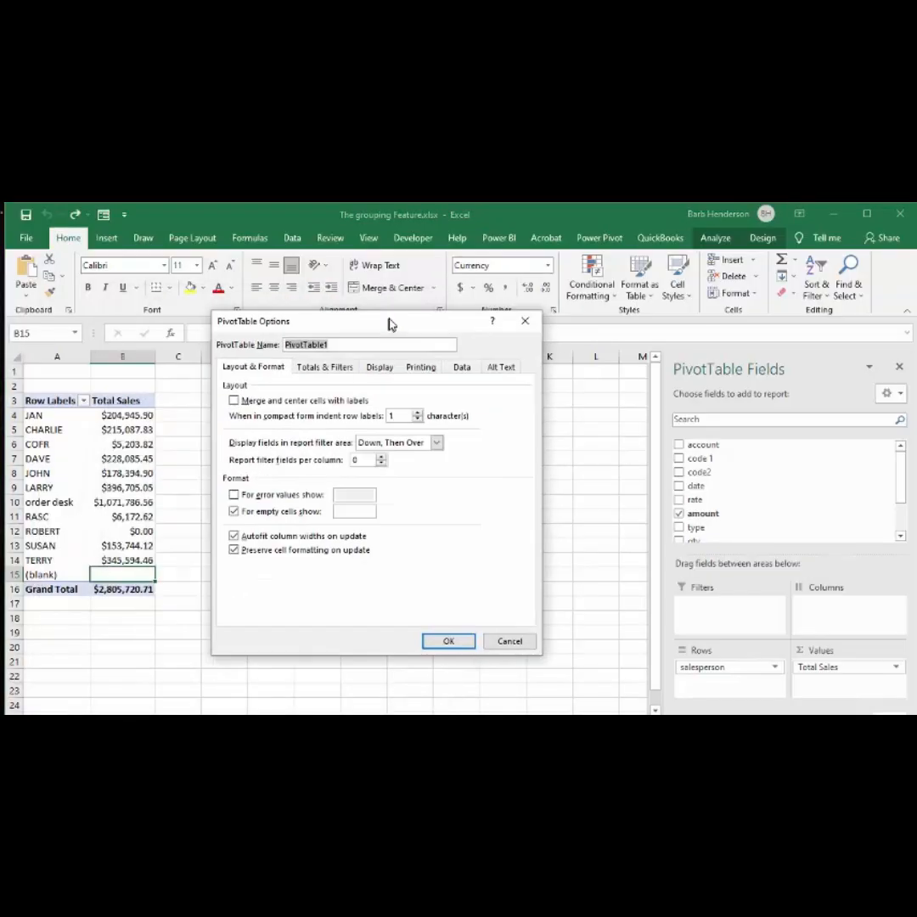
{"action": "left_click", "coordinate": [347, 510]}
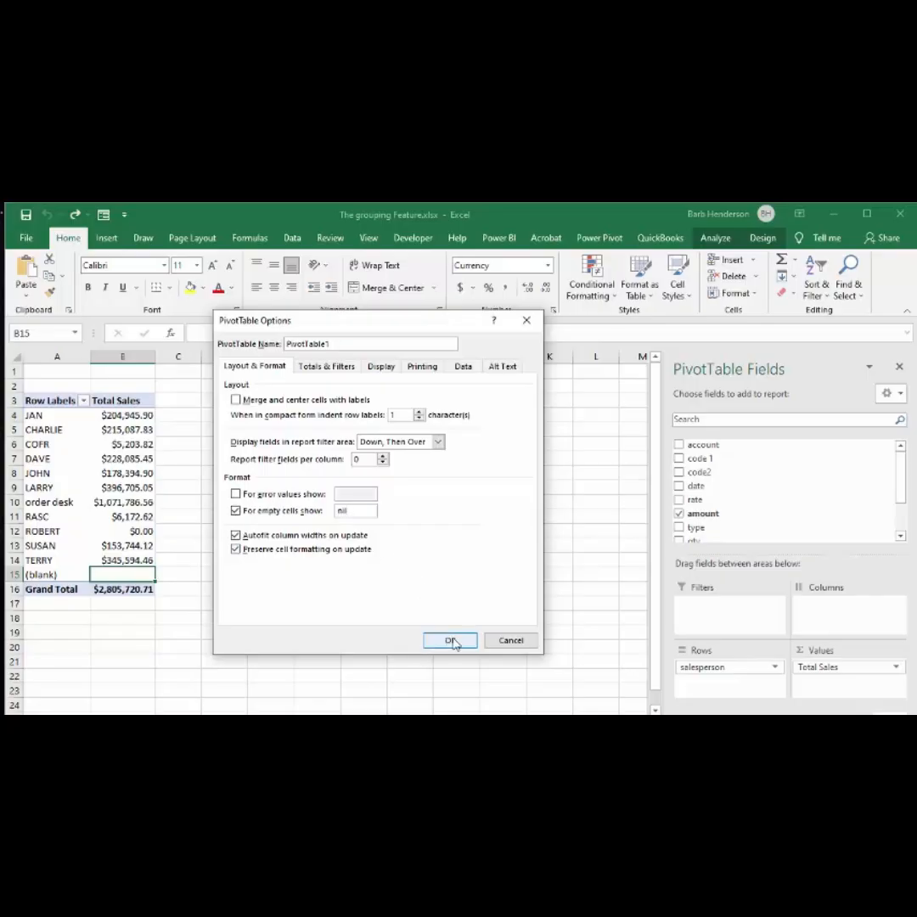
{"action": "left_click", "coordinate": [452, 642]}
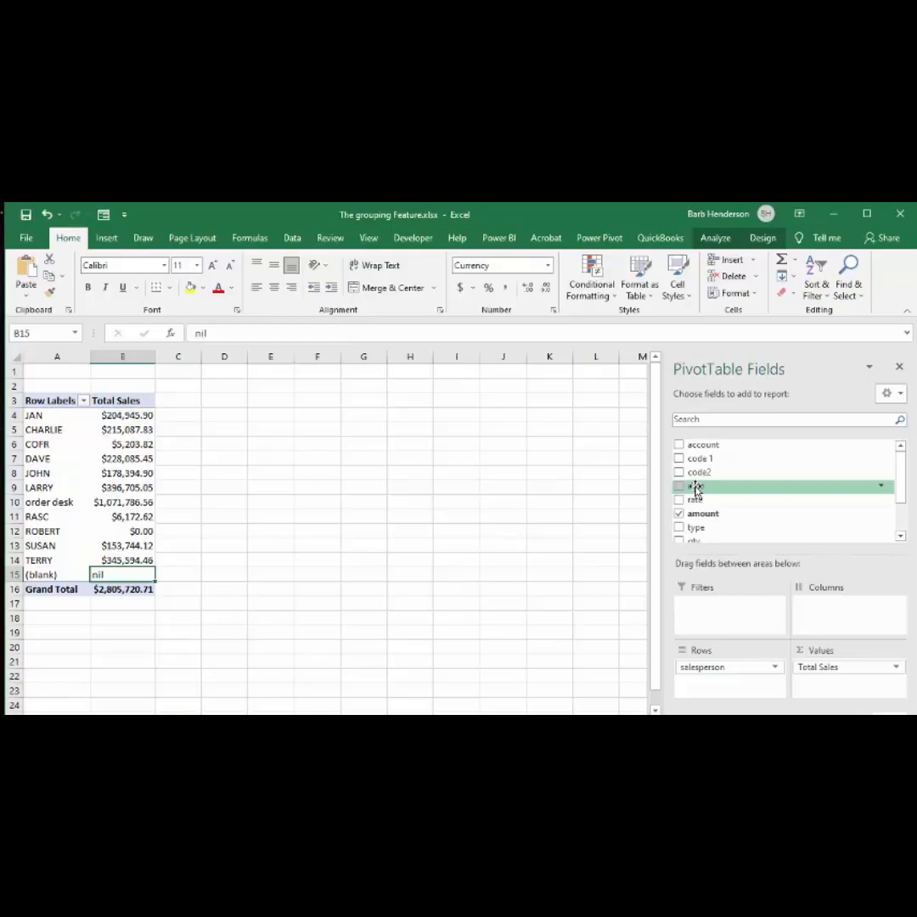
Add the date field to the PivotTable rows below salesperson, and expand and collapse the March dates
{"action": "left_click_drag", "start_coordinate": [695, 490], "coordinate": [697, 690]}
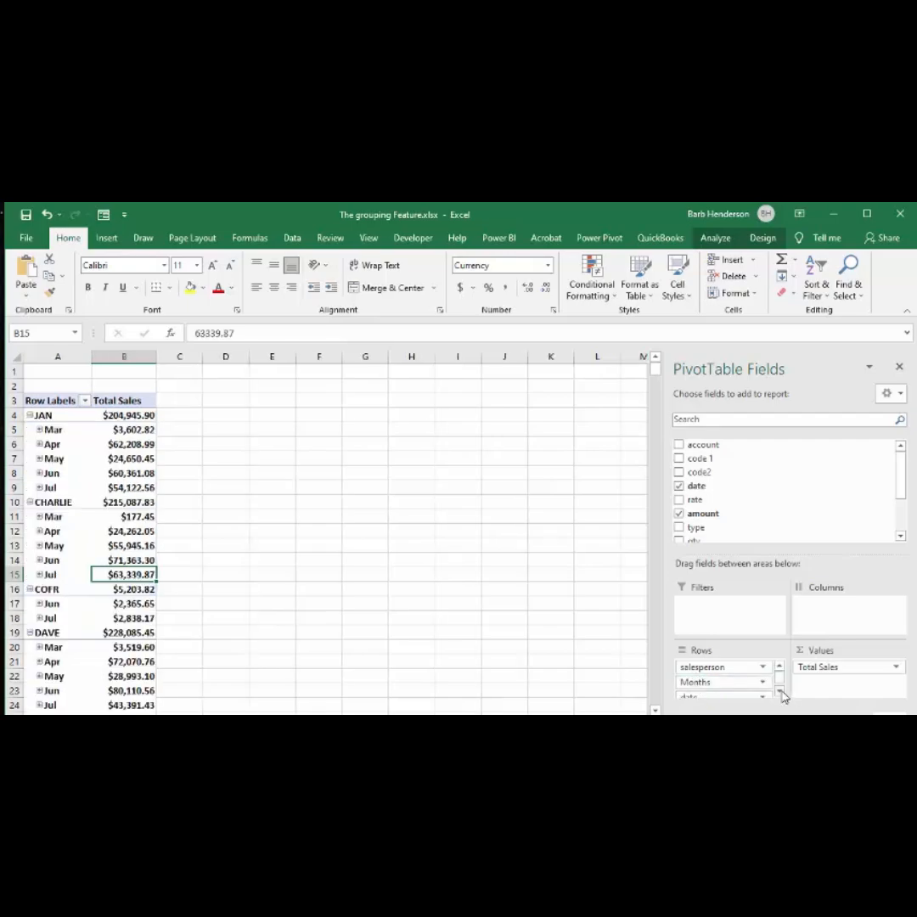
{"action": "left_click", "coordinate": [779, 692]}
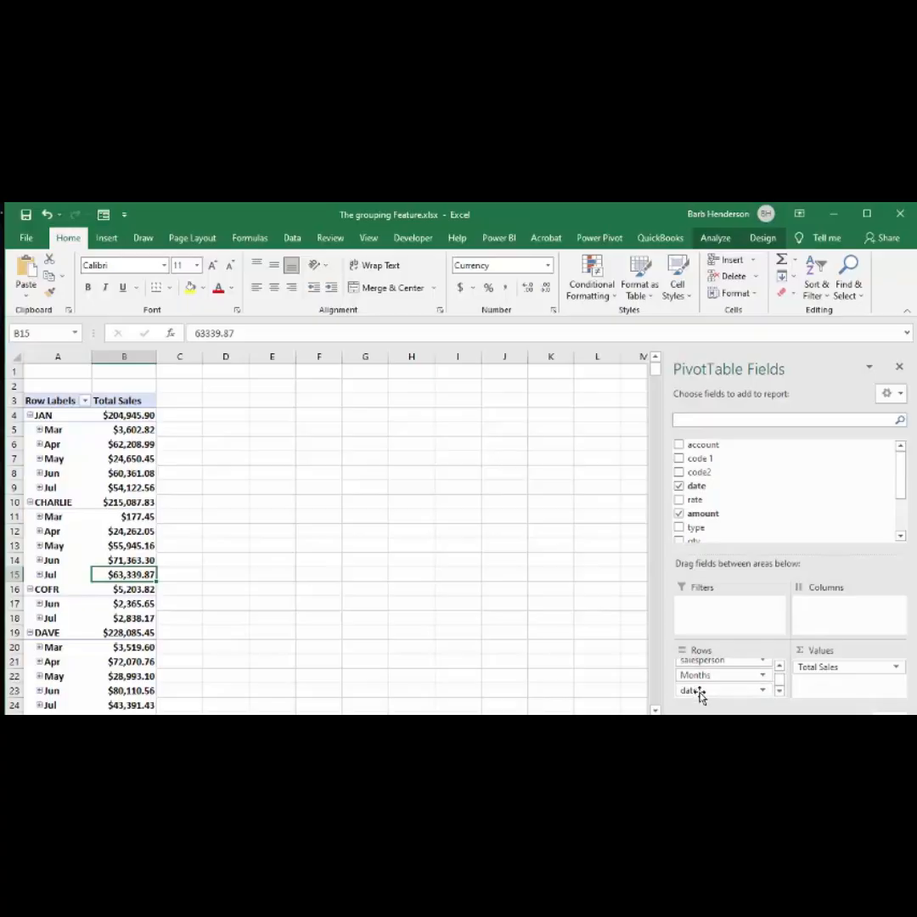
{"action": "left_click", "coordinate": [779, 667]}
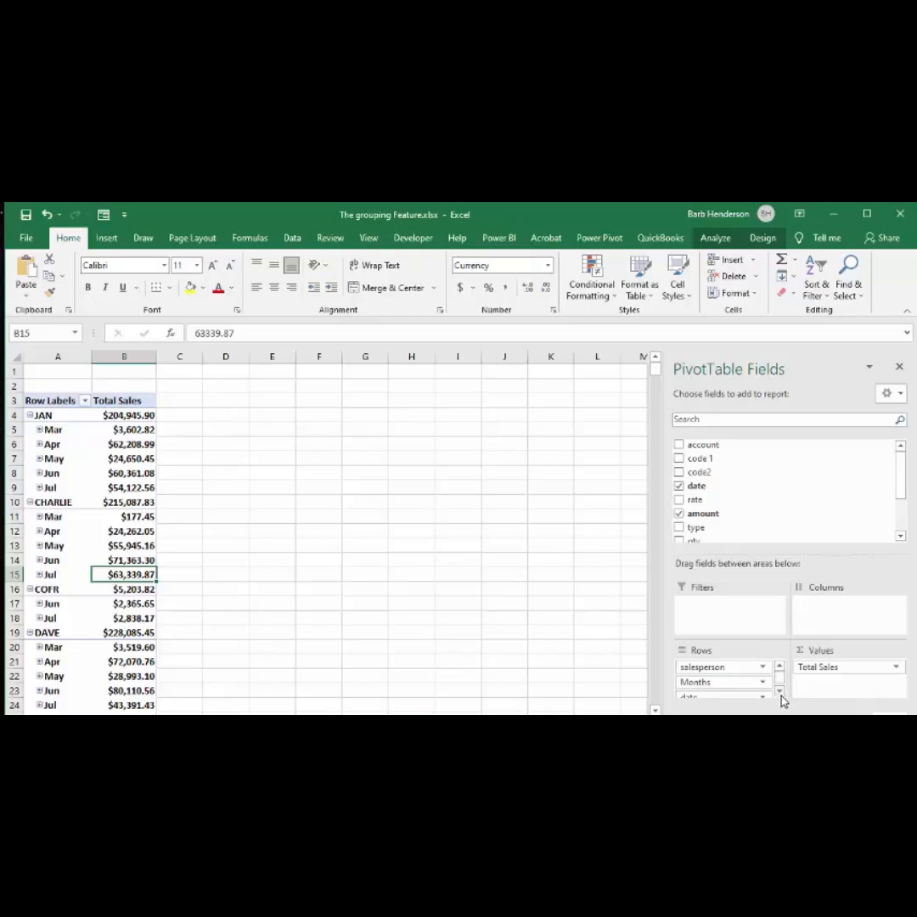
{"action": "left_click", "coordinate": [780, 692]}
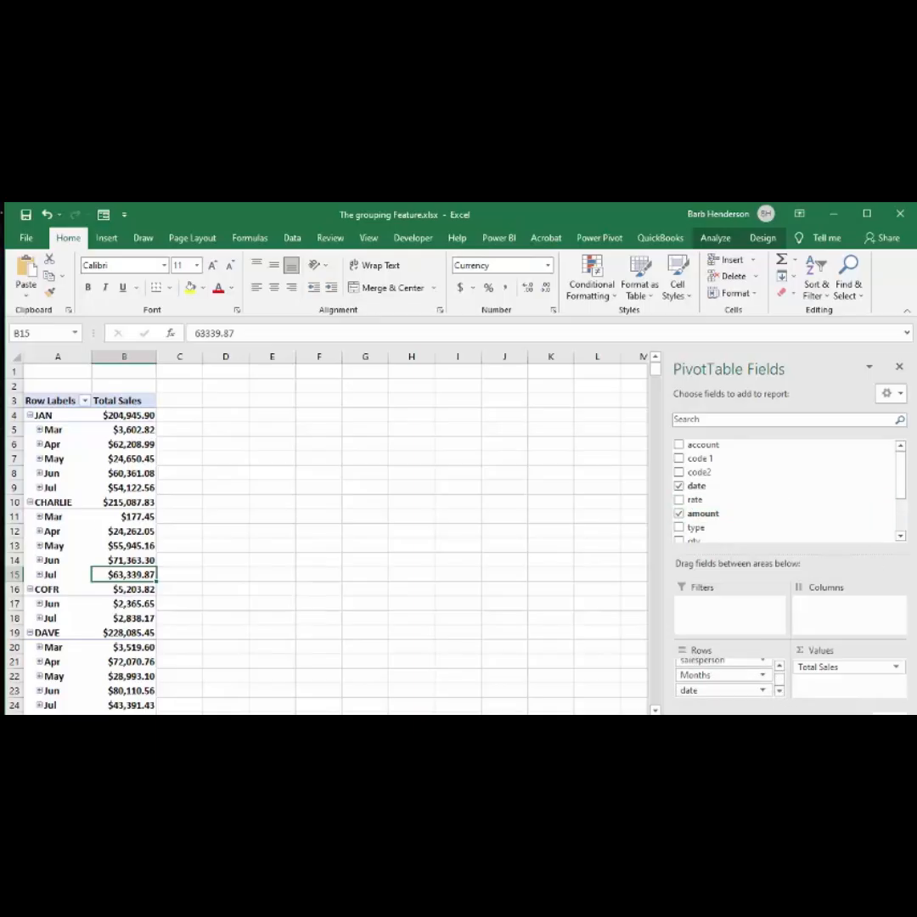
{"action": "left_click", "coordinate": [38, 429]}
{"action": "left_click", "coordinate": [37, 428]}
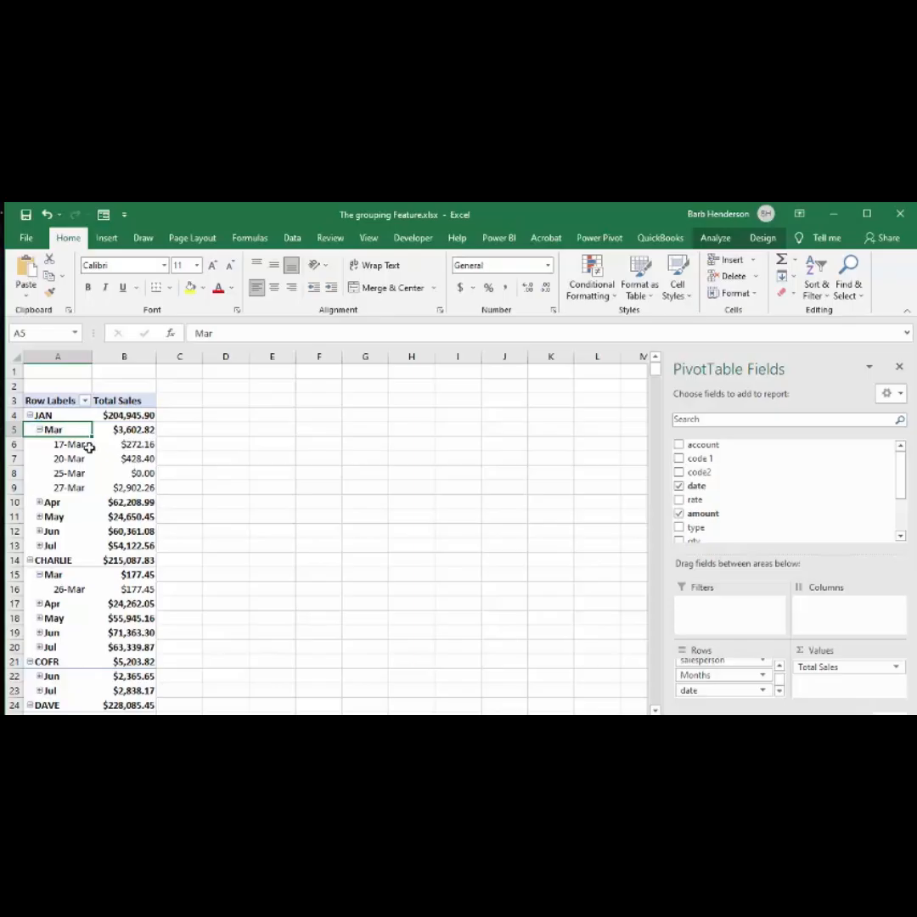
{"action": "left_click", "coordinate": [39, 430]}
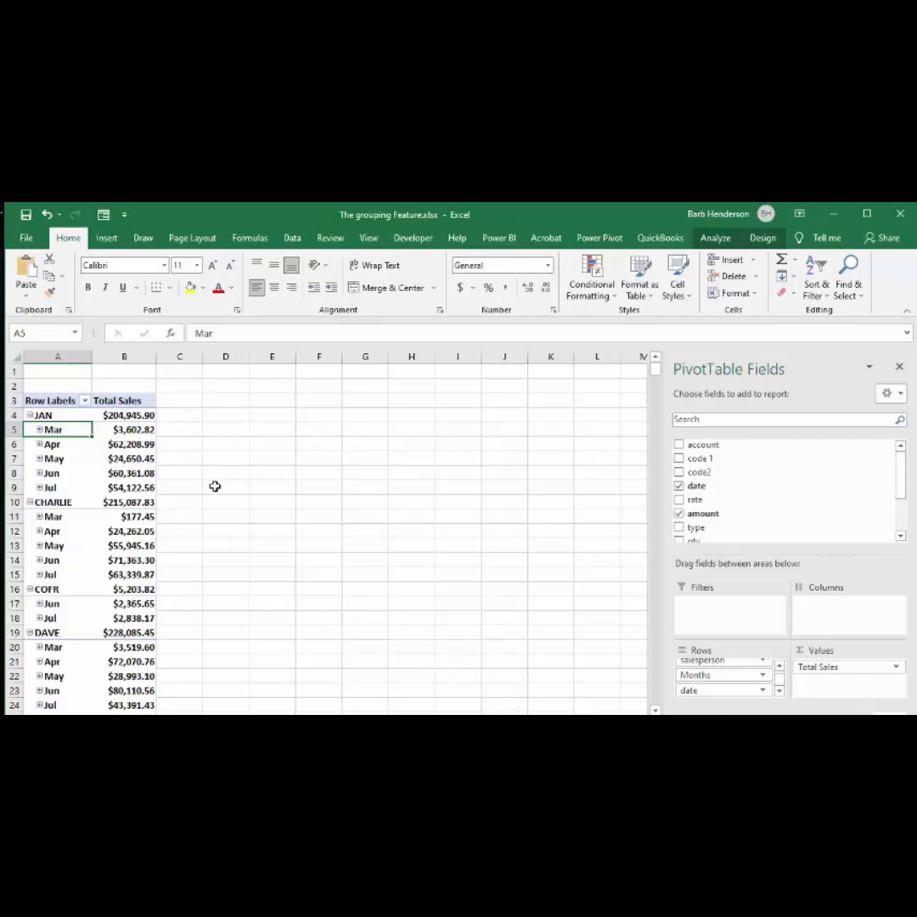
Remove the date and Months fields from the PivotTable rows
{"action": "scroll", "coordinate": [215, 485], "scroll_direction": "down", "scroll_amount": 3}
{"action": "scroll", "coordinate": [215, 486], "scroll_direction": "up", "scroll_amount": 3}
{"action": "left_click_drag", "start_coordinate": [691, 689], "coordinate": [764, 484]}
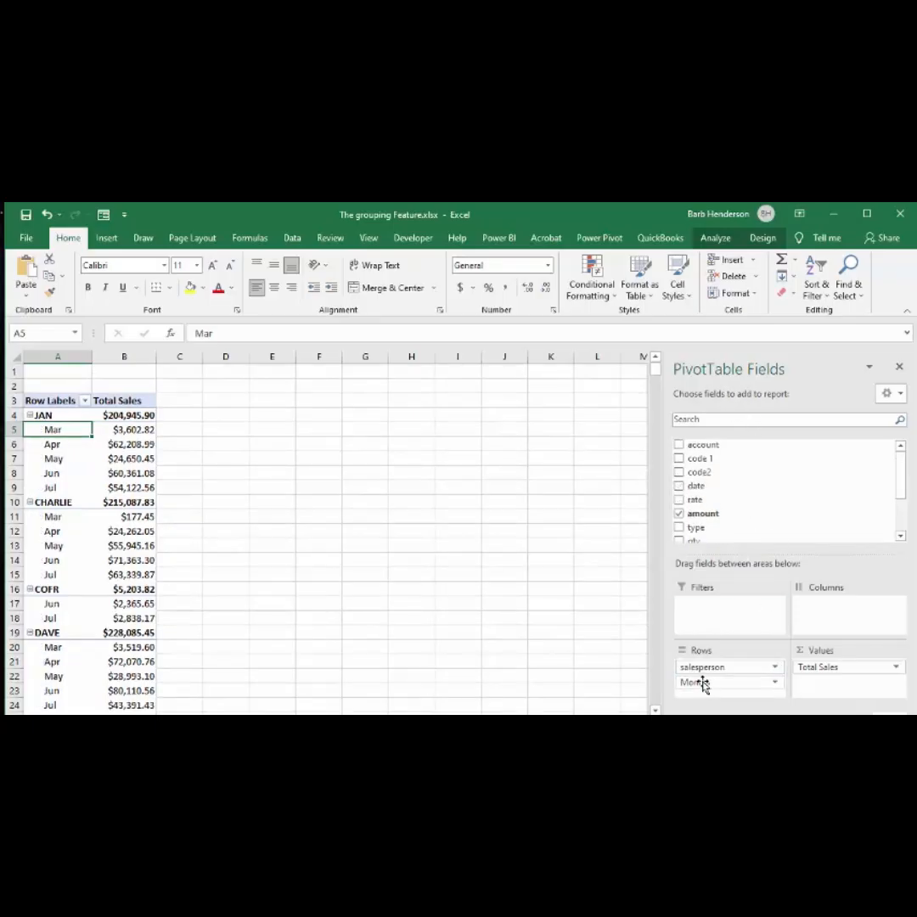
{"action": "left_click_drag", "start_coordinate": [702, 683], "coordinate": [843, 506]}
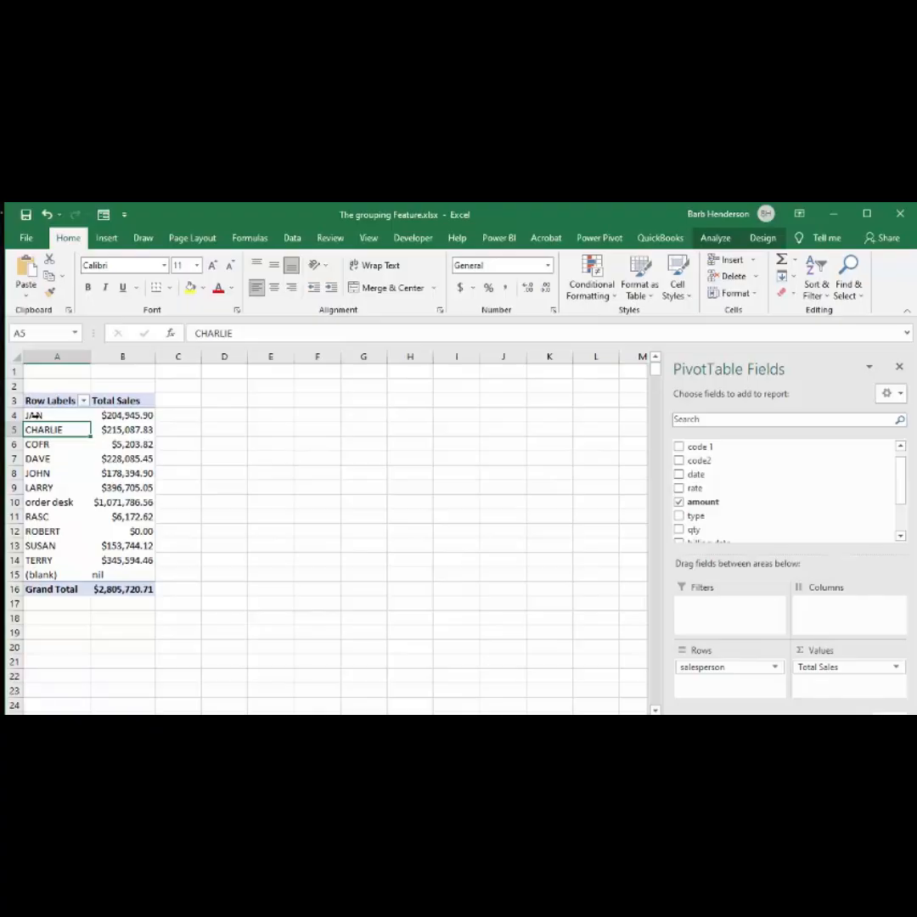
Group the first three salespersons, in A4:A6, with Group Selection
{"action": "left_click", "coordinate": [35, 415]}
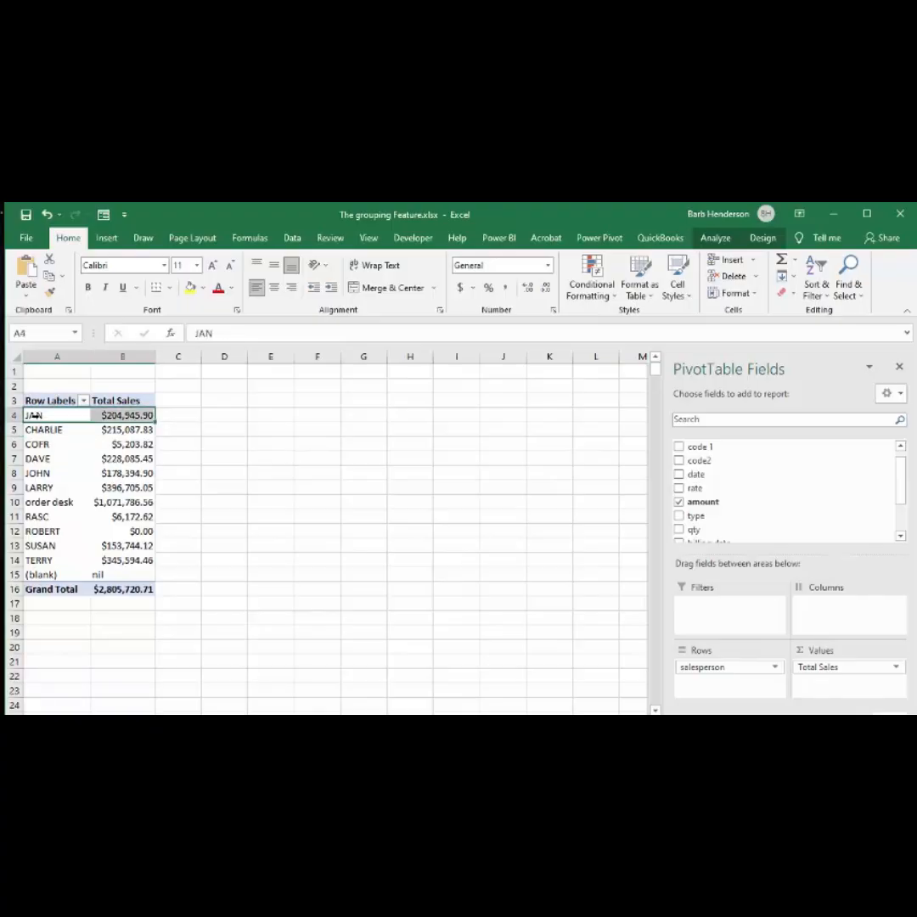
{"action": "left_click_drag", "start_coordinate": [35, 415], "coordinate": [38, 430]}
{"action": "left_click_drag", "start_coordinate": [38, 440], "coordinate": [39, 447]}
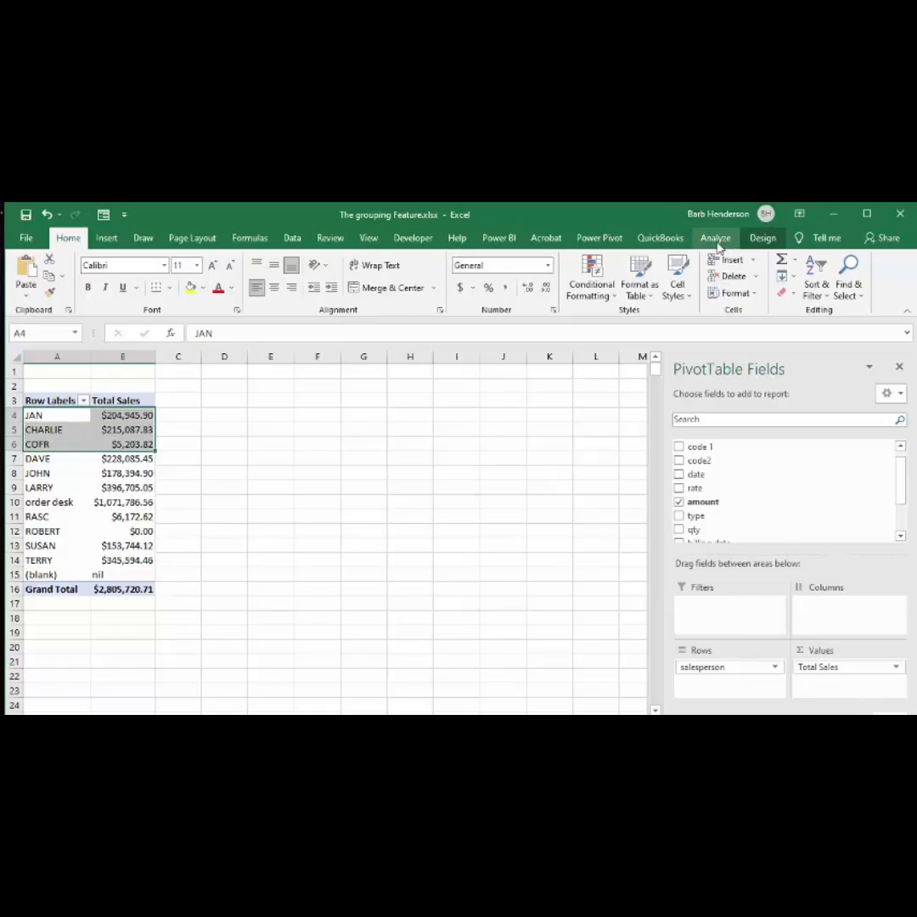
{"action": "left_click", "coordinate": [715, 238]}
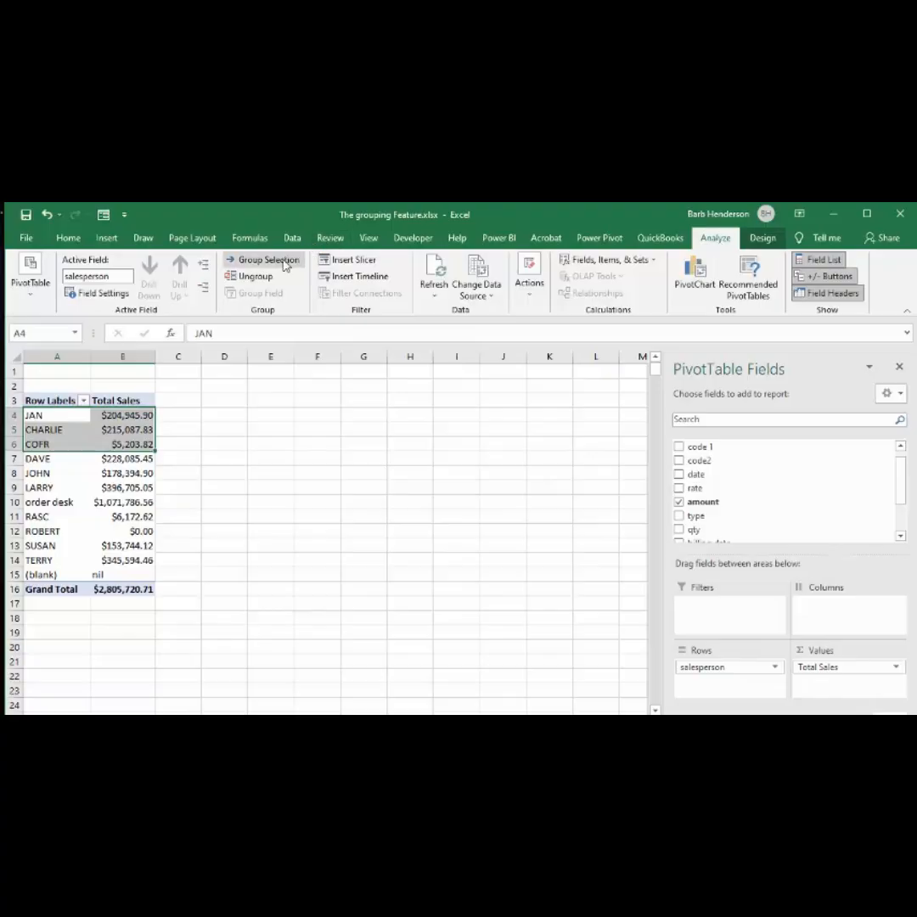
{"action": "left_click", "coordinate": [285, 264]}
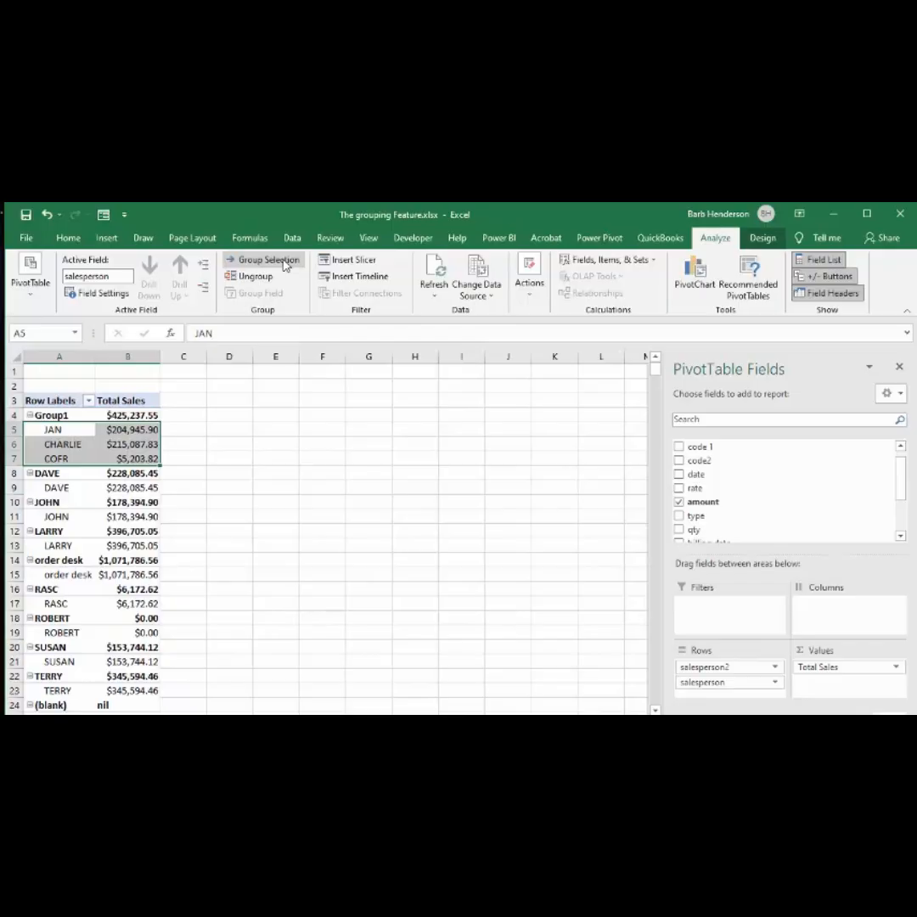
Undo the grouping, group the same three salespersons in A4:A6 again, and select the group label in A4
{"action": "left_click", "coordinate": [49, 216]}
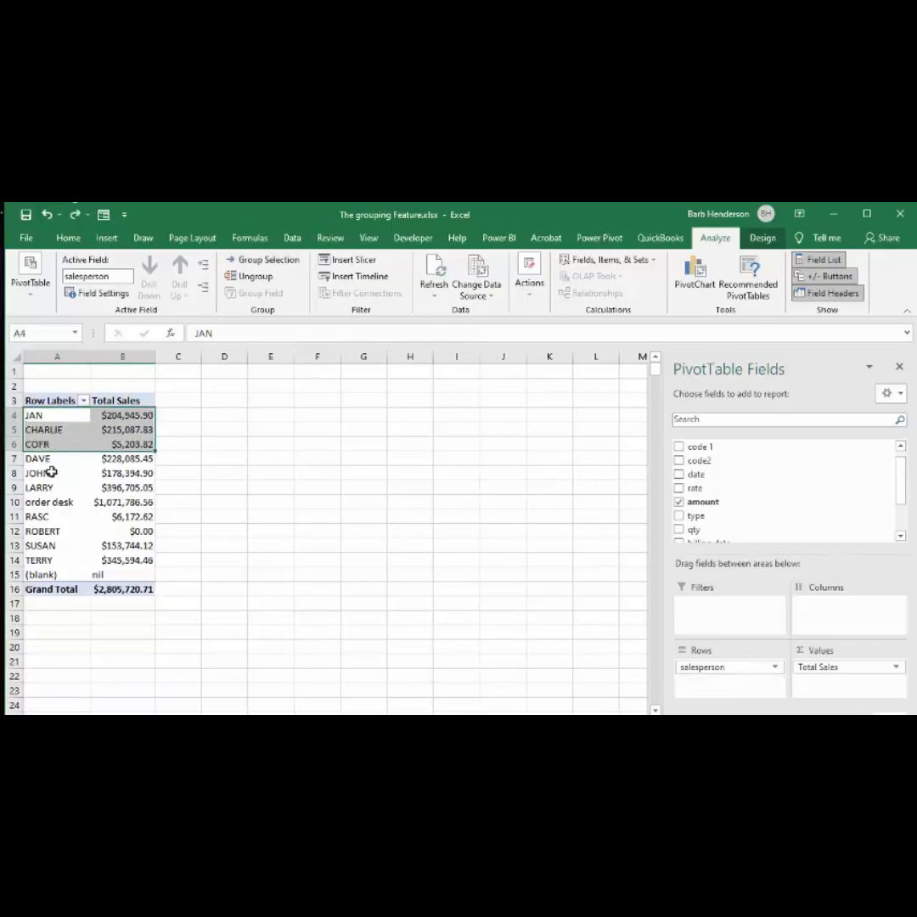
{"action": "right_click", "coordinate": [65, 429]}
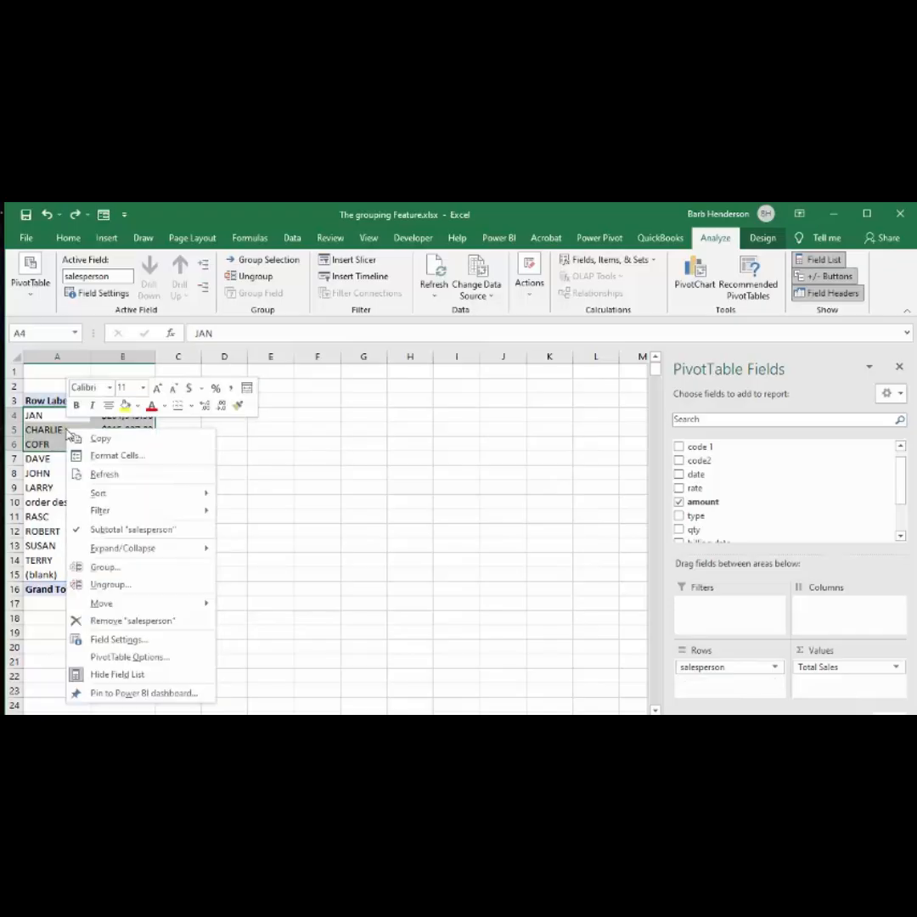
{"action": "left_click", "coordinate": [103, 566]}
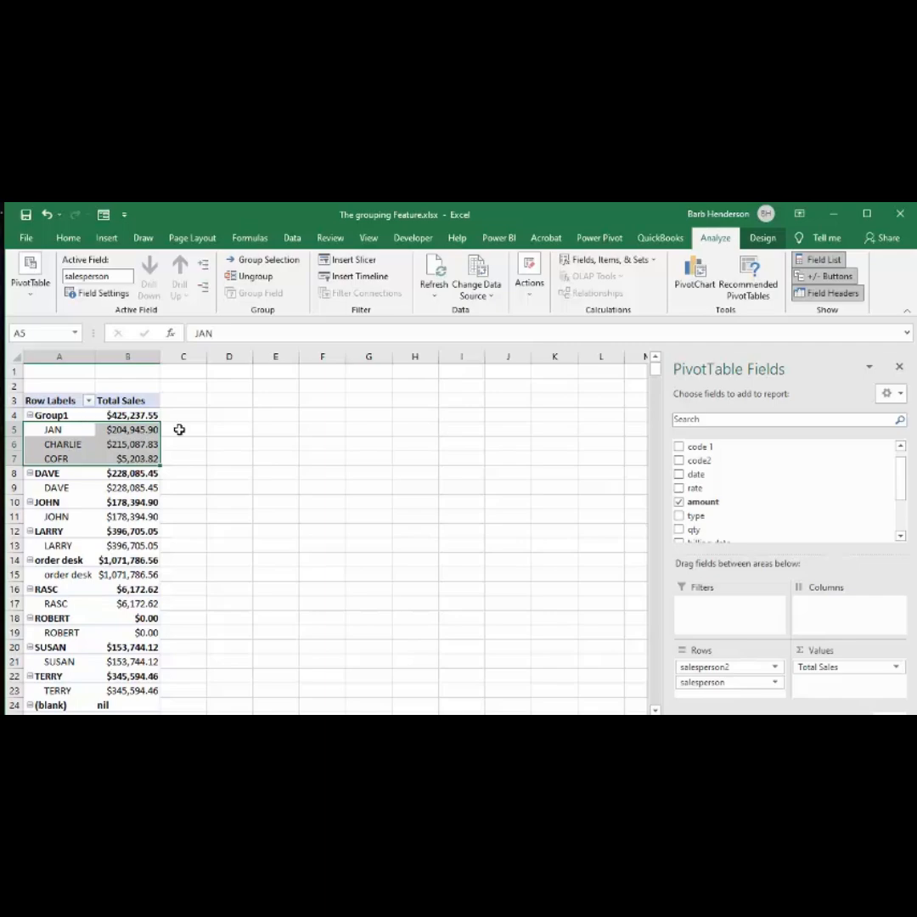
{"action": "left_click", "coordinate": [53, 415]}
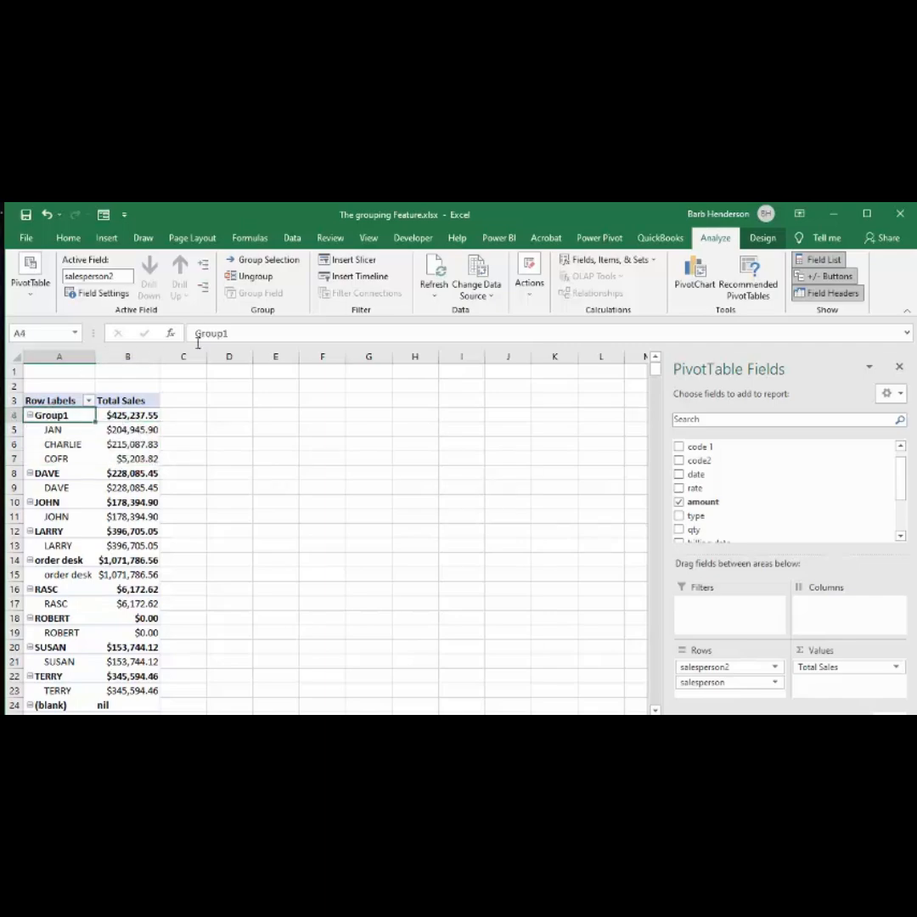
Rename the first salesperson group in A4 as West
{"action": "left_click", "coordinate": [242, 332]}
{"action": "double_click", "coordinate": [210, 333]}
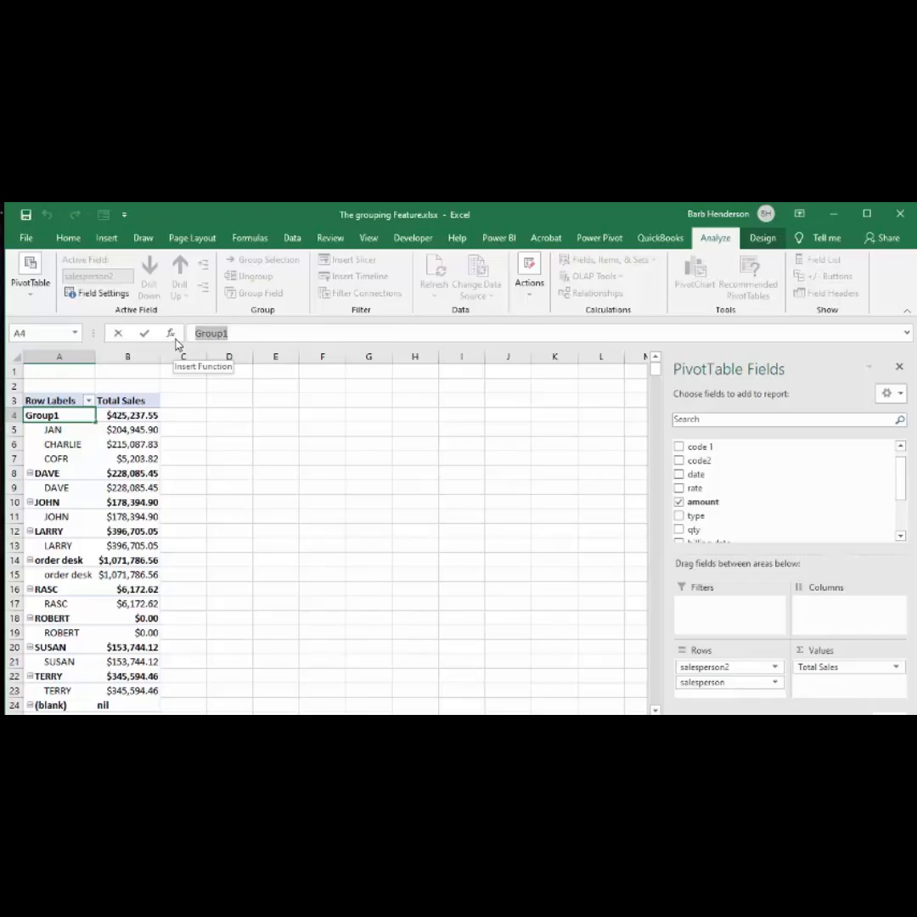
{"action": "type", "text": "West"}
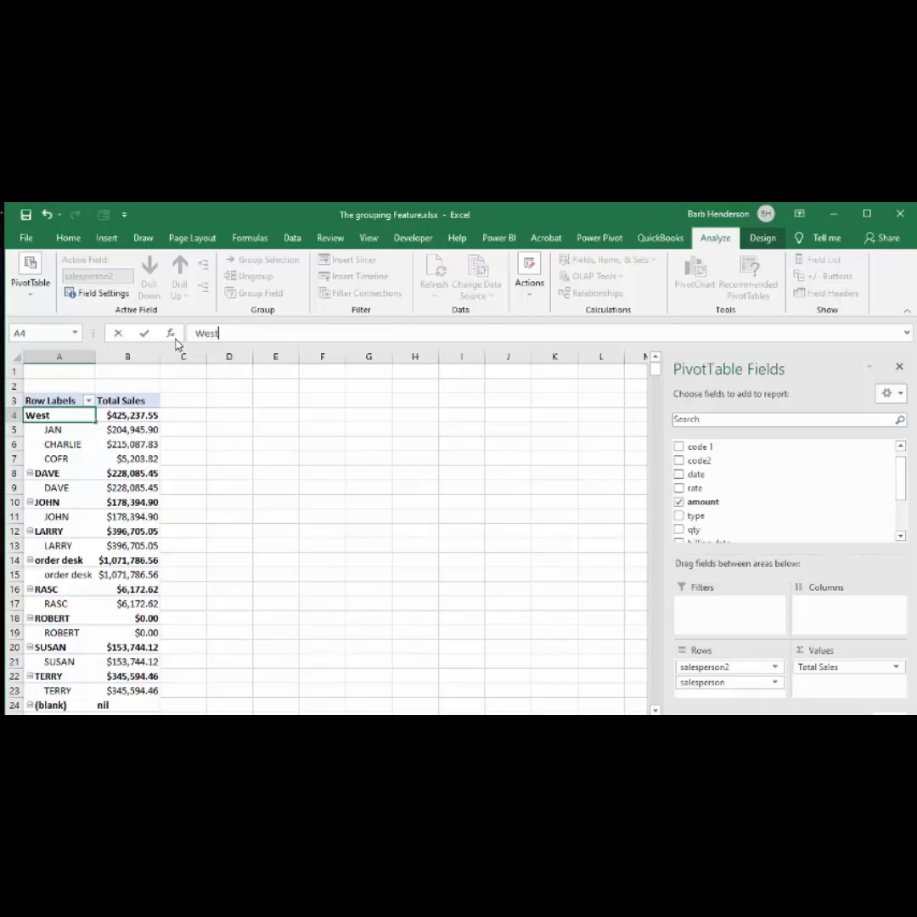
{"action": "key", "text": "Return"}
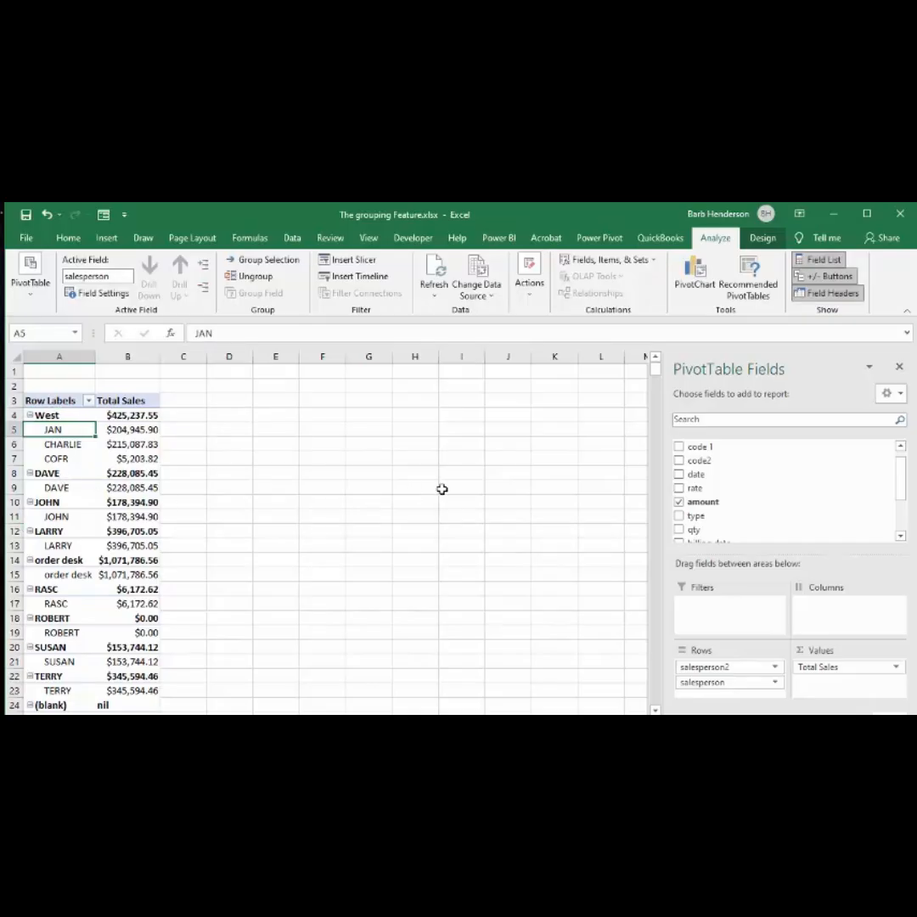
{"action": "left_click", "coordinate": [266, 444]}
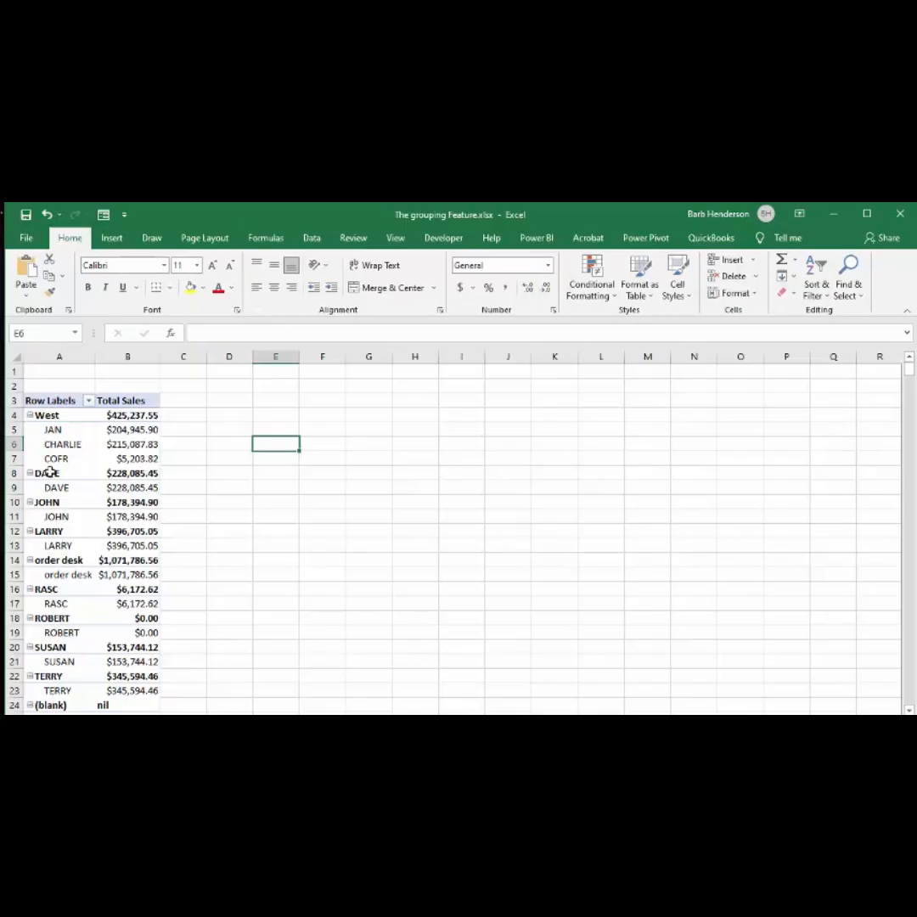
Group the three salespersons listed directly below the West group, in A8:A13
{"action": "left_click_drag", "start_coordinate": [50, 474], "coordinate": [52, 533]}
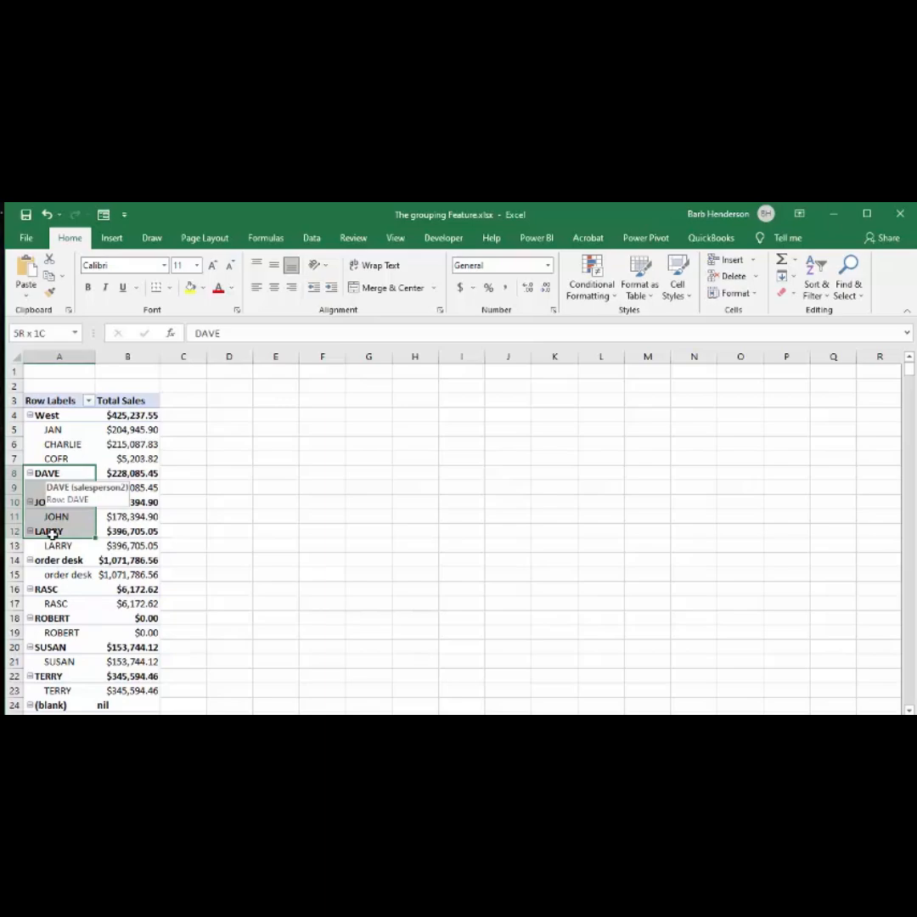
{"action": "left_click_drag", "start_coordinate": [53, 533], "coordinate": [52, 541]}
{"action": "right_click", "coordinate": [53, 543]}
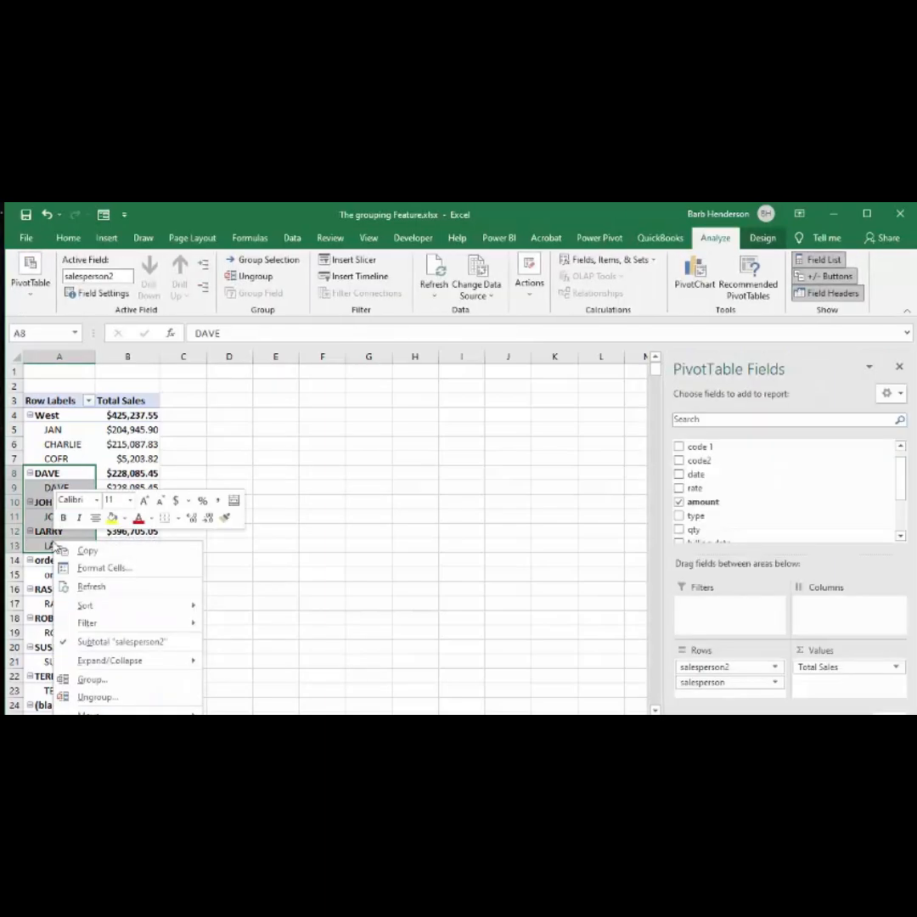
{"action": "left_click", "coordinate": [103, 683]}
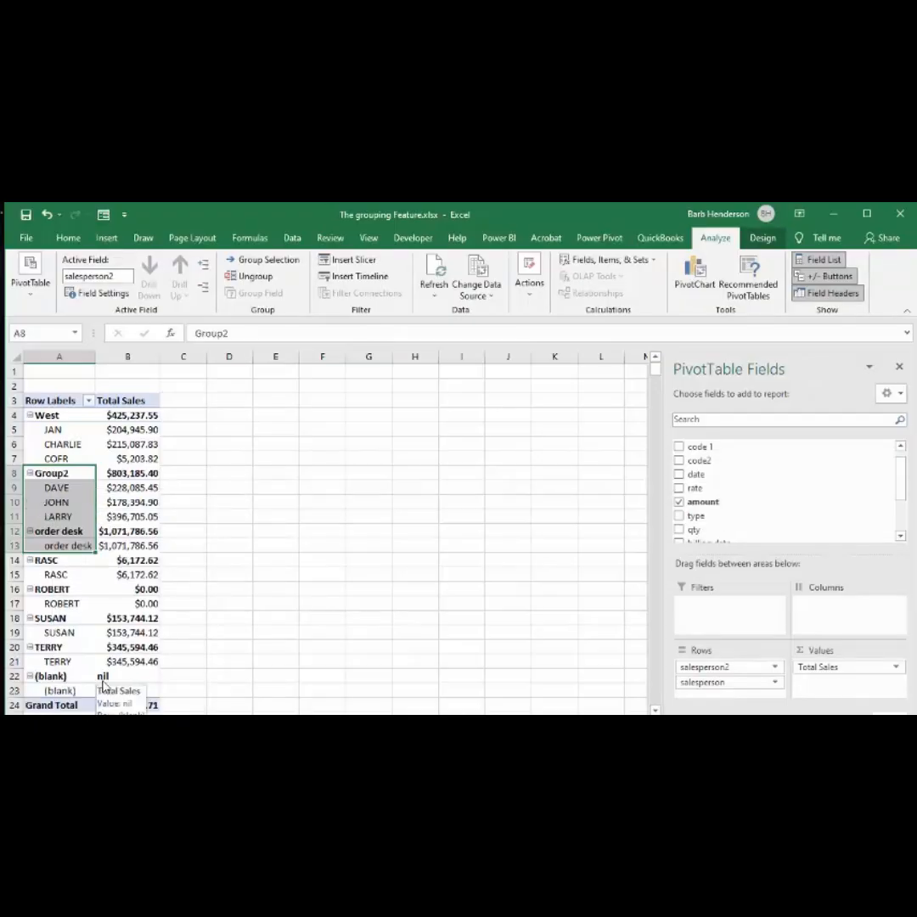
Rename the second salesperson group in A8 as east
{"action": "left_click", "coordinate": [53, 475]}
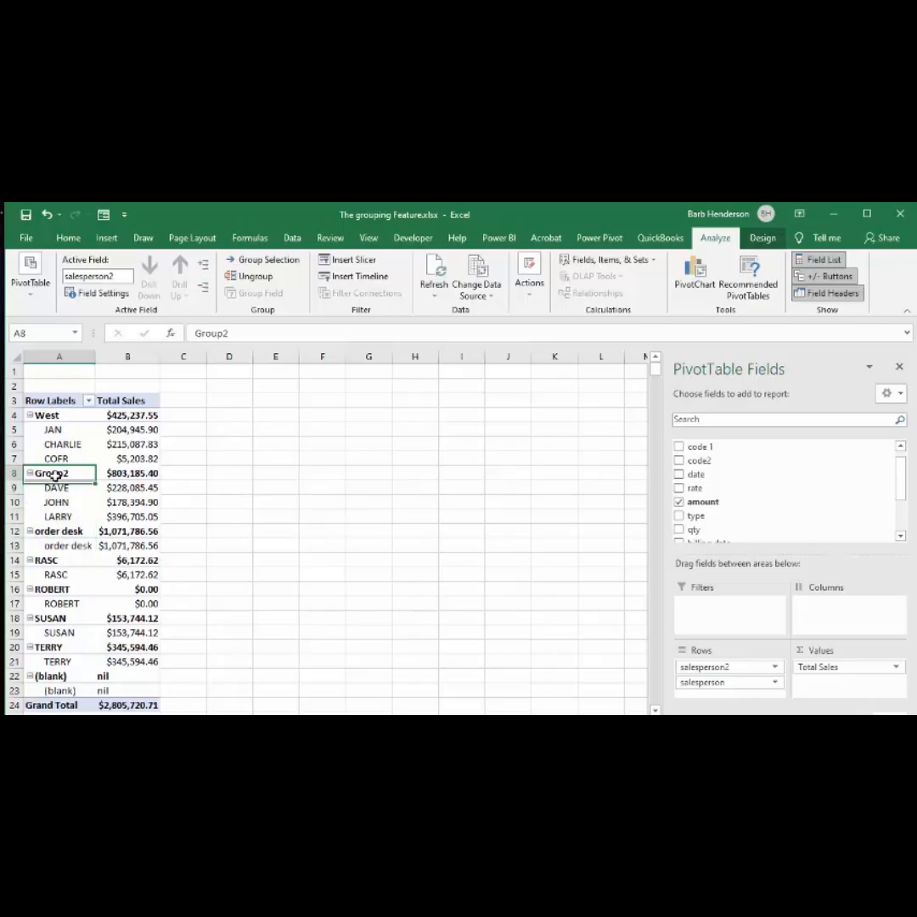
{"action": "left_click_drag", "start_coordinate": [234, 331], "coordinate": [153, 329]}
{"action": "type", "text": "east"}
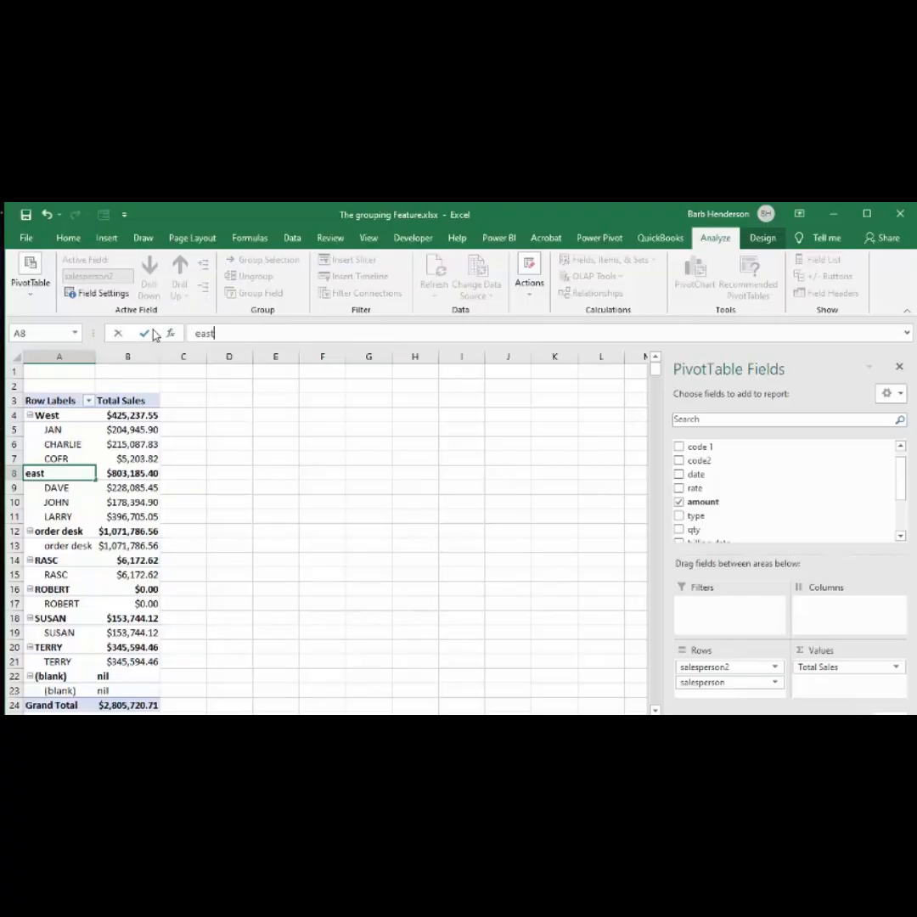
{"action": "key", "text": "Return"}
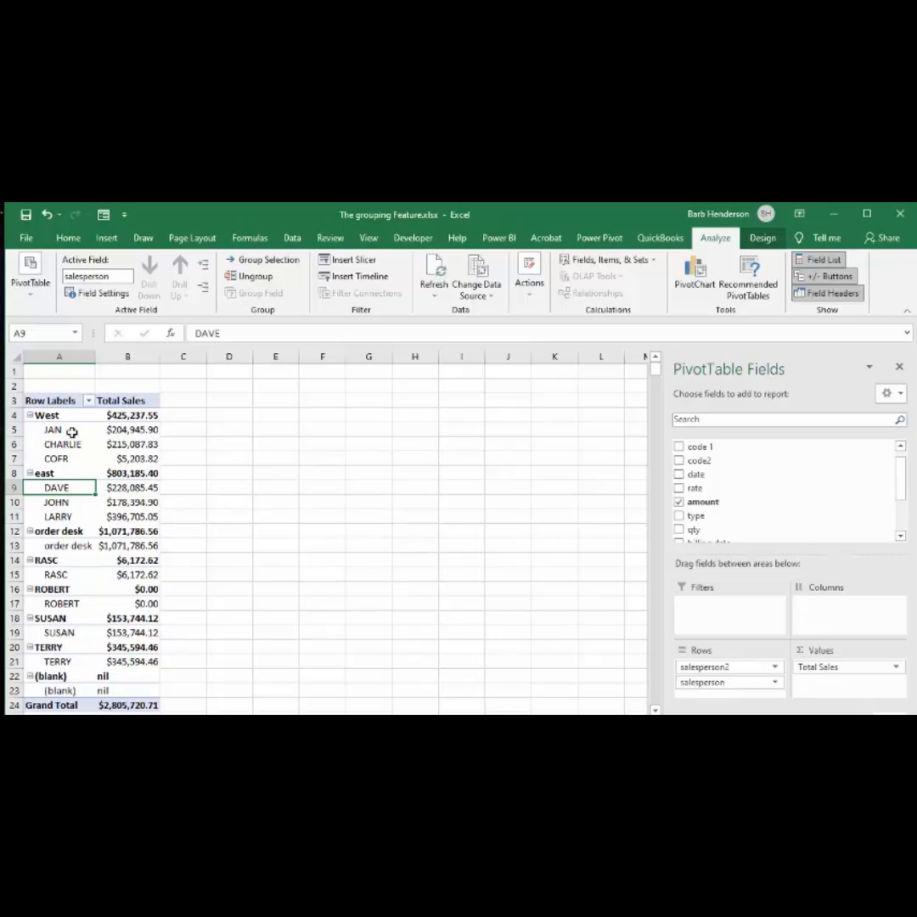
Collapse the West group in A4 and ungroup it
{"action": "left_click", "coordinate": [30, 414]}
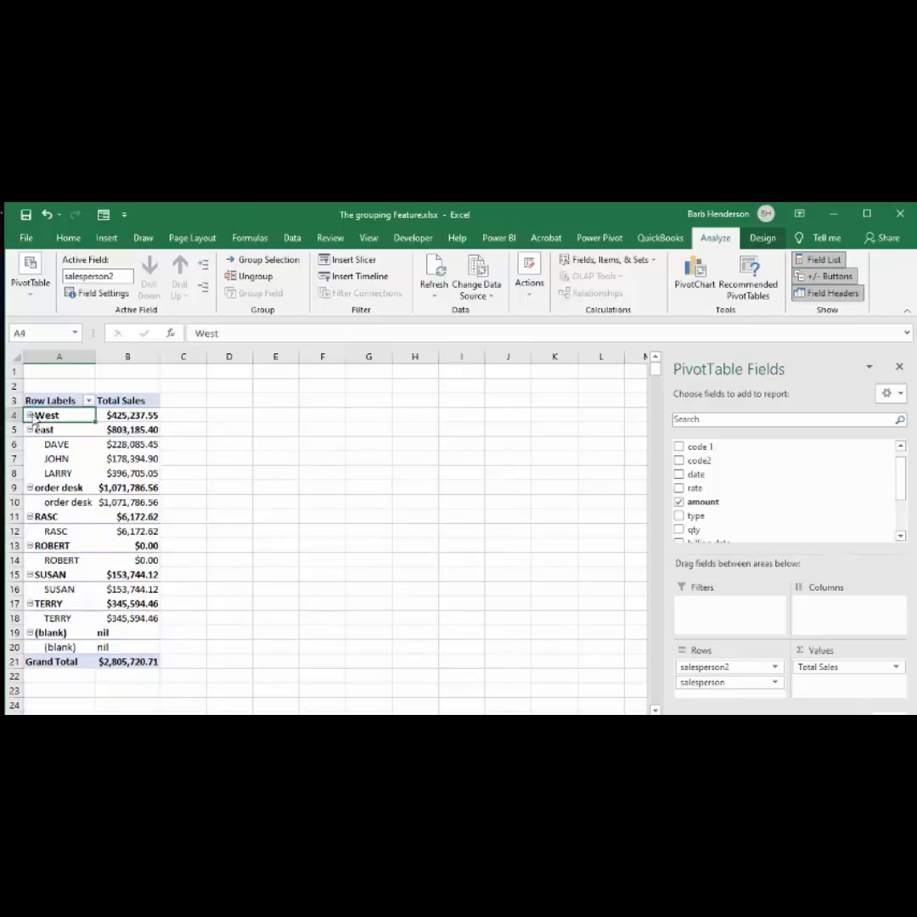
{"action": "right_click", "coordinate": [34, 419]}
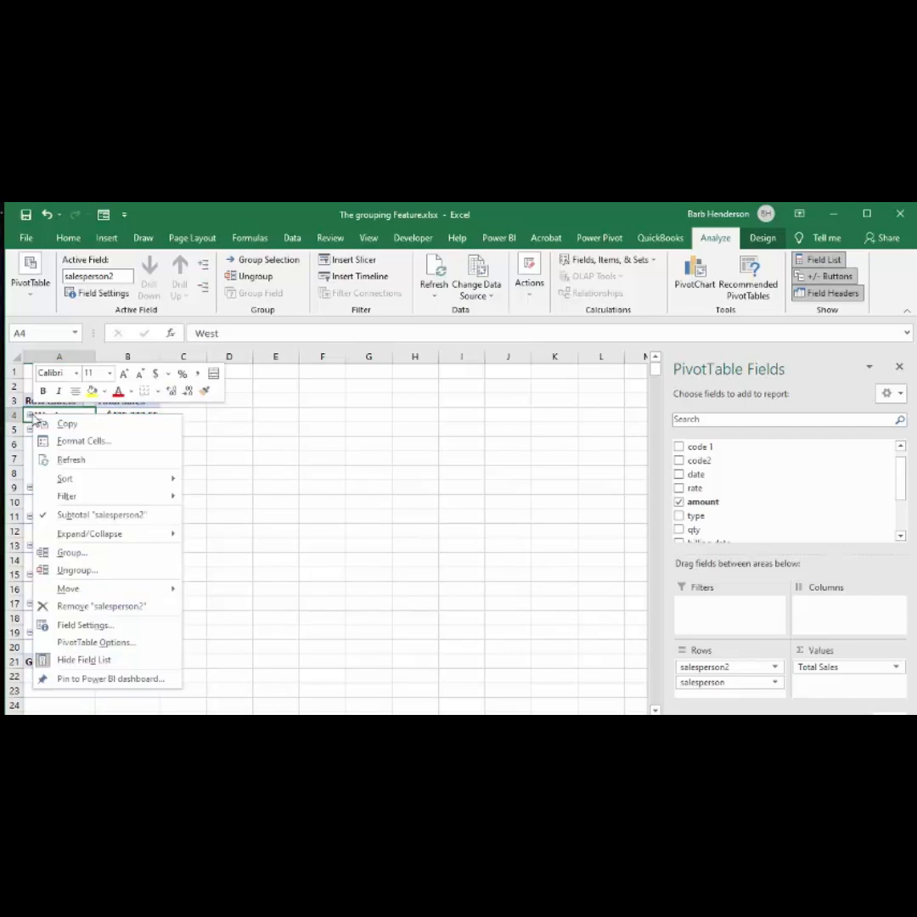
{"action": "left_click", "coordinate": [86, 571]}
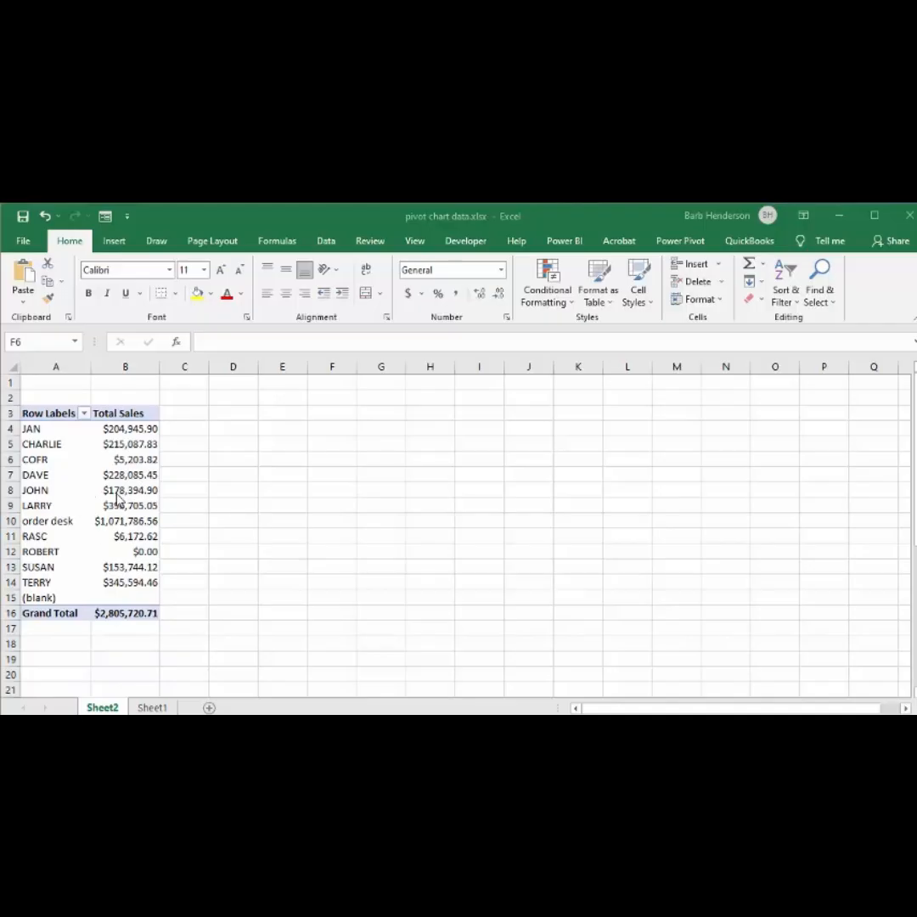
Start a PivotChart from the salesperson PivotTable on Sheet2 of pivot chart data.xlsx
{"action": "left_click", "coordinate": [79, 478]}
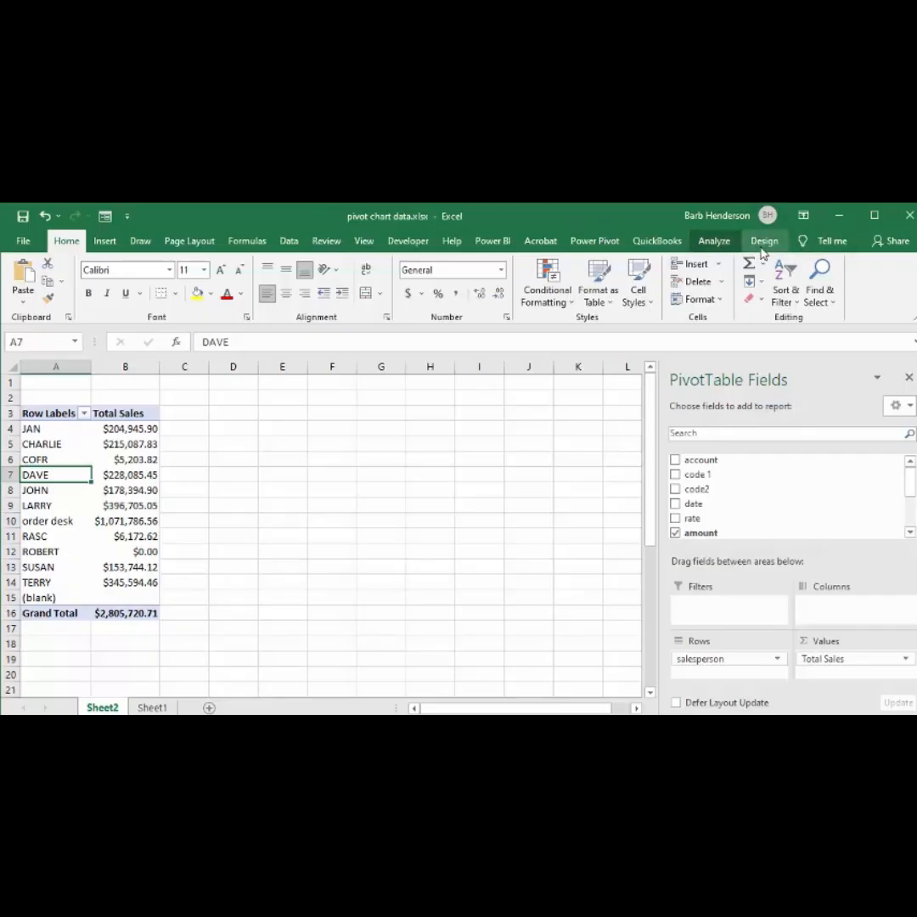
{"action": "left_click", "coordinate": [713, 241]}
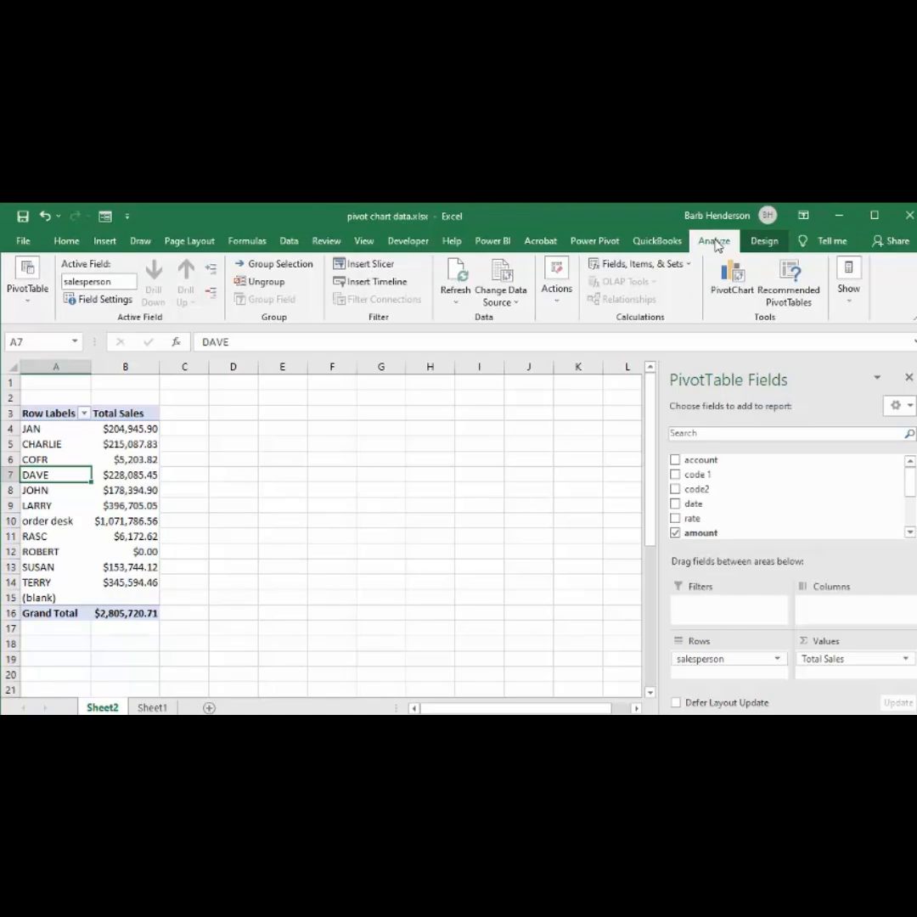
{"action": "left_click", "coordinate": [735, 277]}
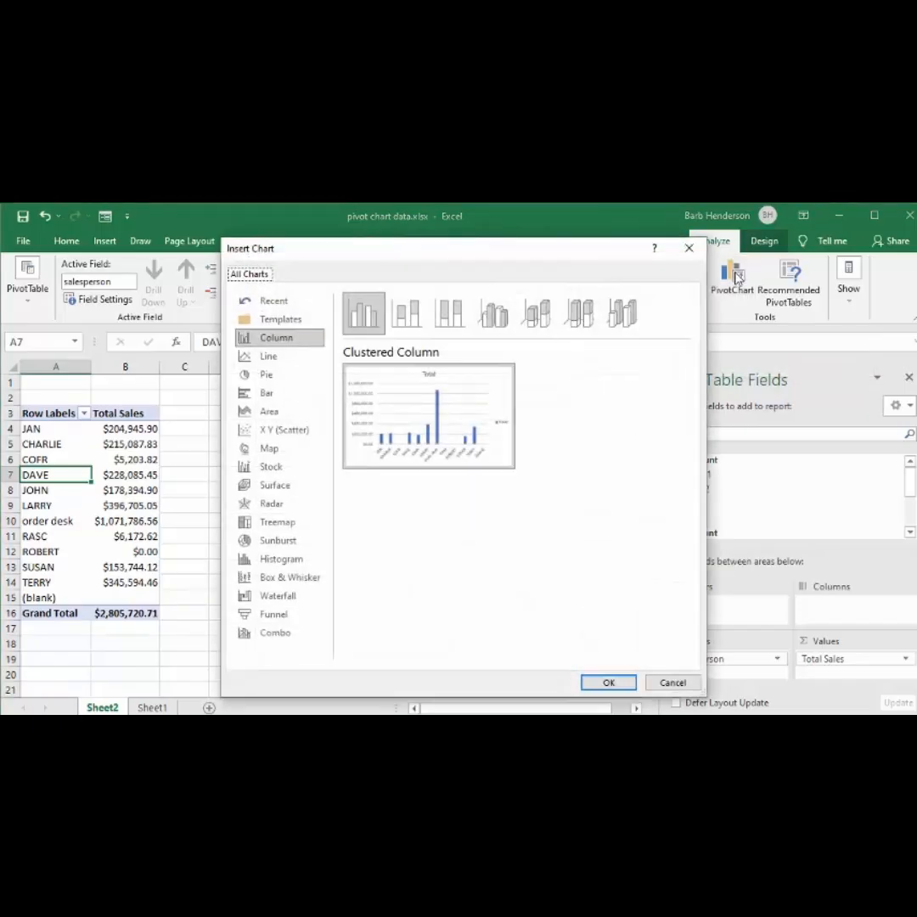
{"action": "left_click_drag", "start_coordinate": [457, 256], "coordinate": [424, 260]}
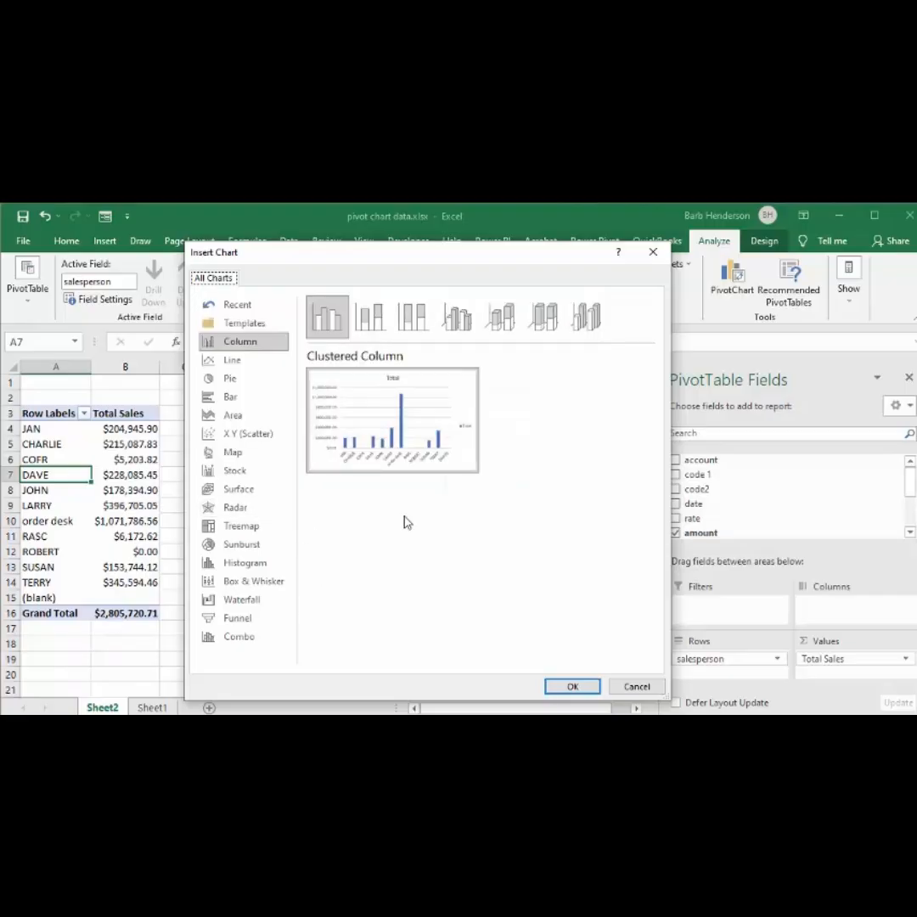
Preview the Line, Pie, Bar, Area and X Y (Scatter) chart types for the PivotTable data
{"action": "left_click", "coordinate": [232, 361]}
{"action": "left_click", "coordinate": [229, 379]}
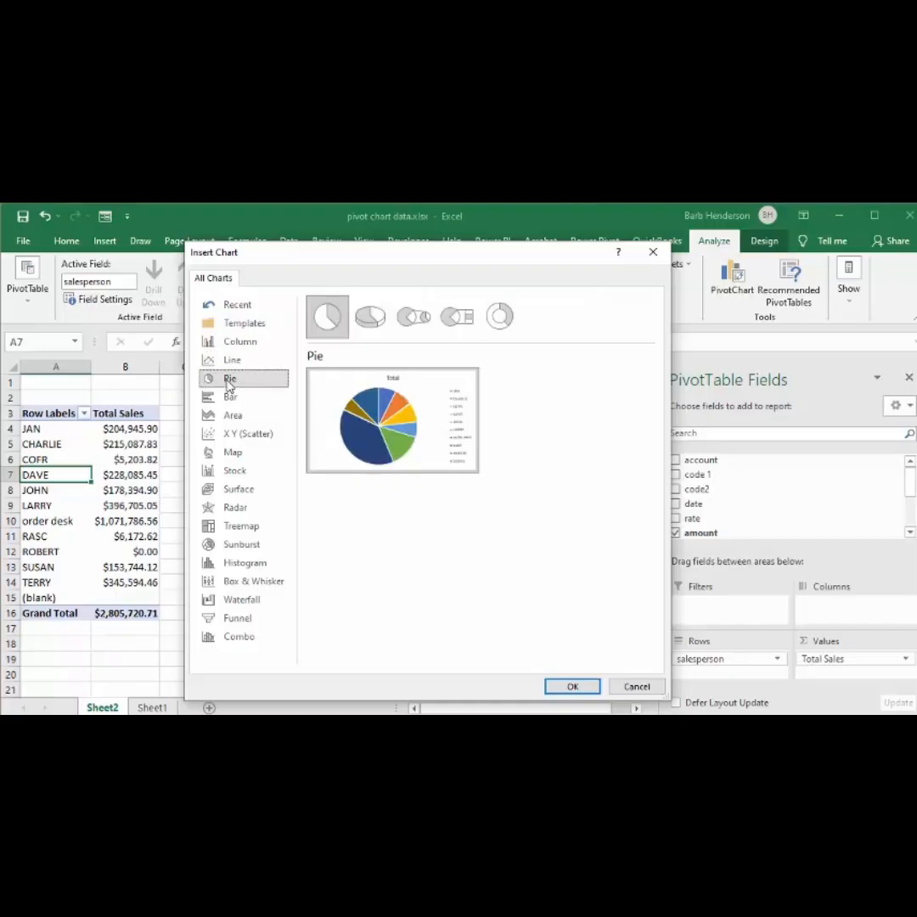
{"action": "left_click", "coordinate": [237, 398]}
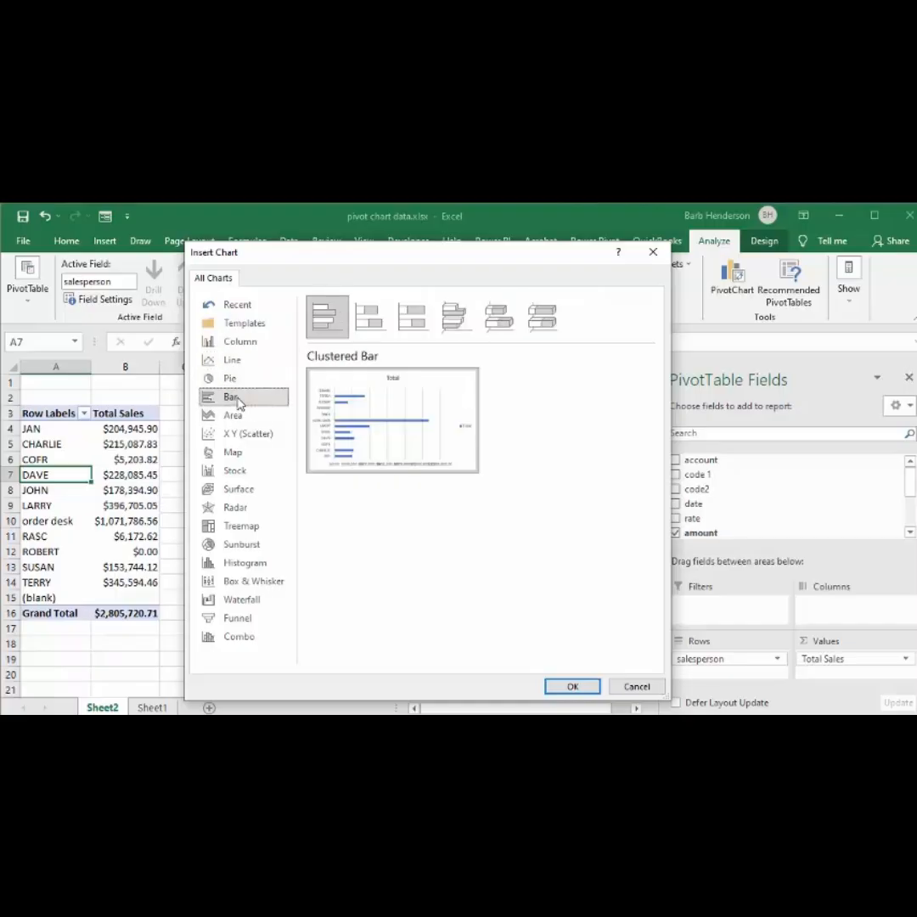
{"action": "left_click", "coordinate": [236, 416]}
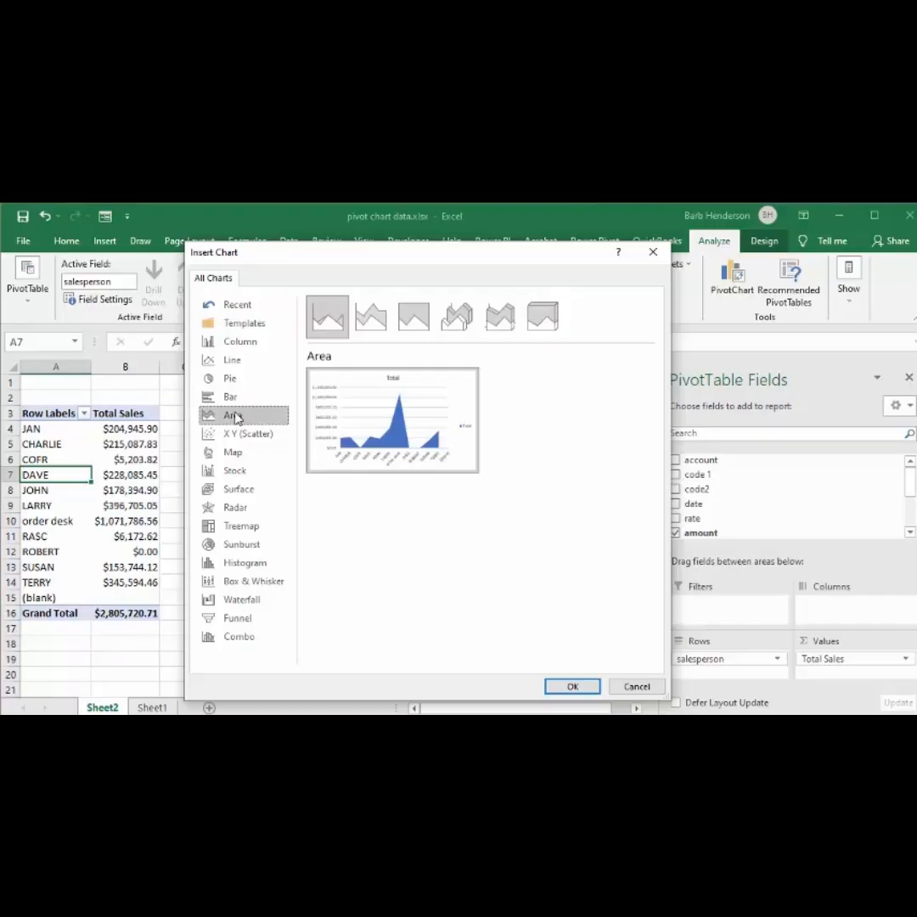
{"action": "left_click", "coordinate": [241, 434]}
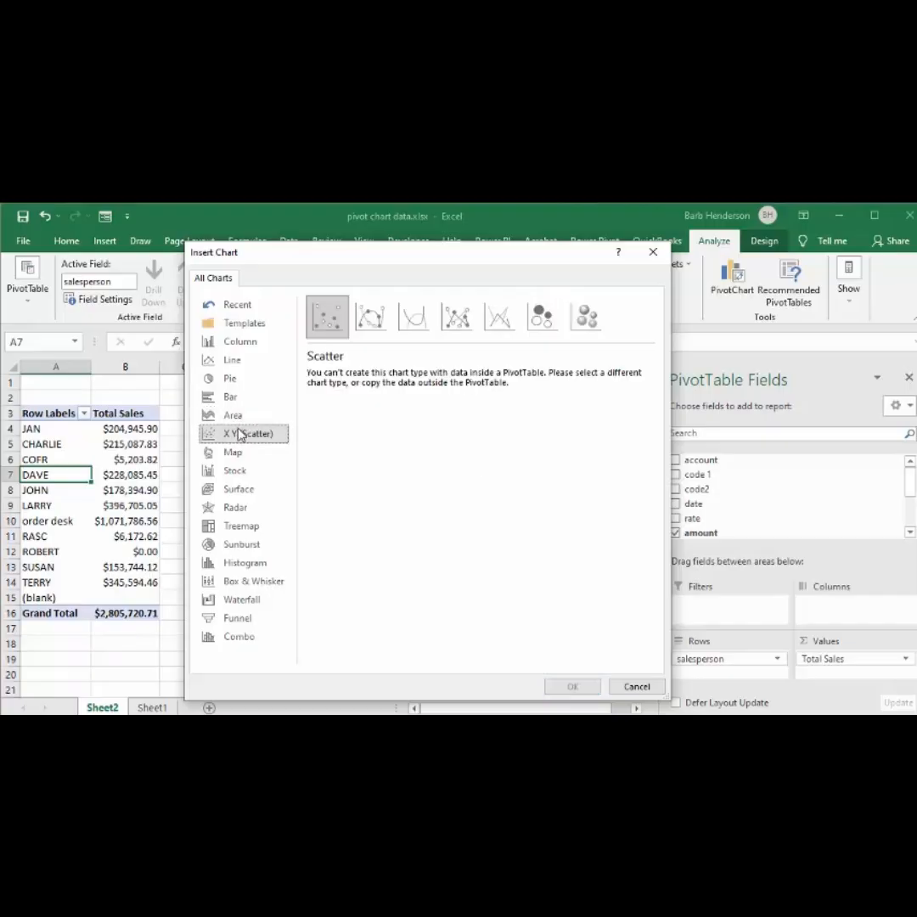
Insert a Clustered Column PivotChart and place it beside the PivotTable so all sales values stay uncovered
{"action": "left_click", "coordinate": [249, 343]}
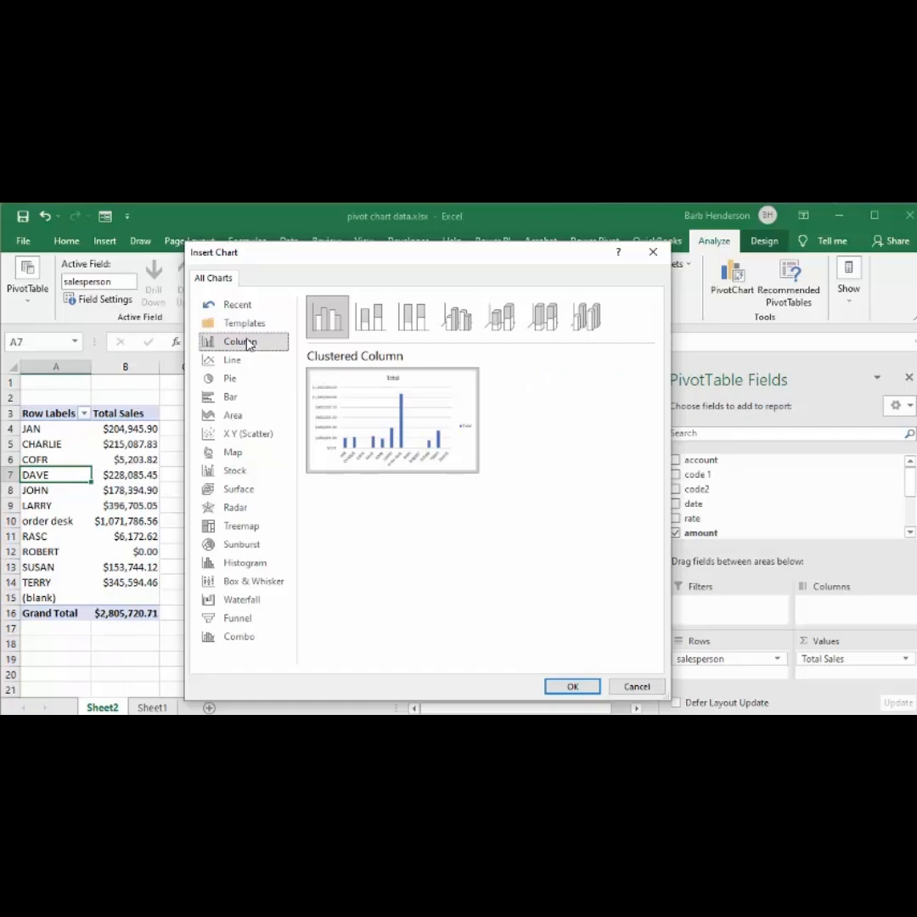
{"action": "left_click", "coordinate": [573, 686]}
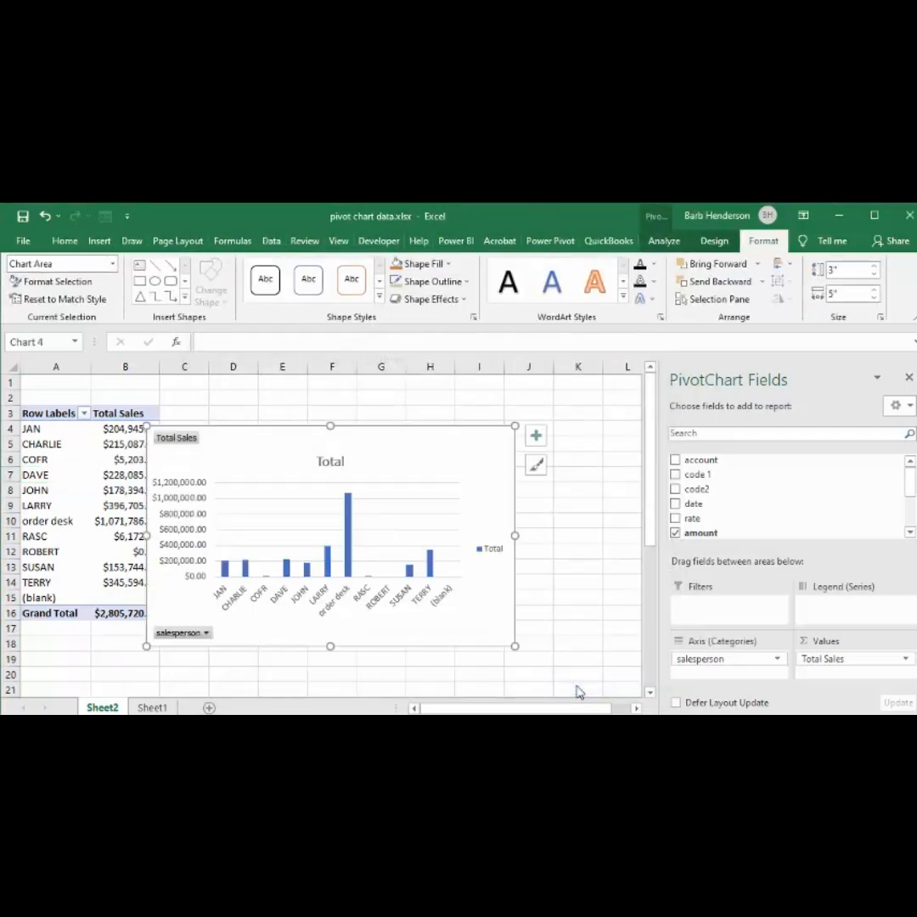
{"action": "left_click_drag", "start_coordinate": [256, 438], "coordinate": [270, 417]}
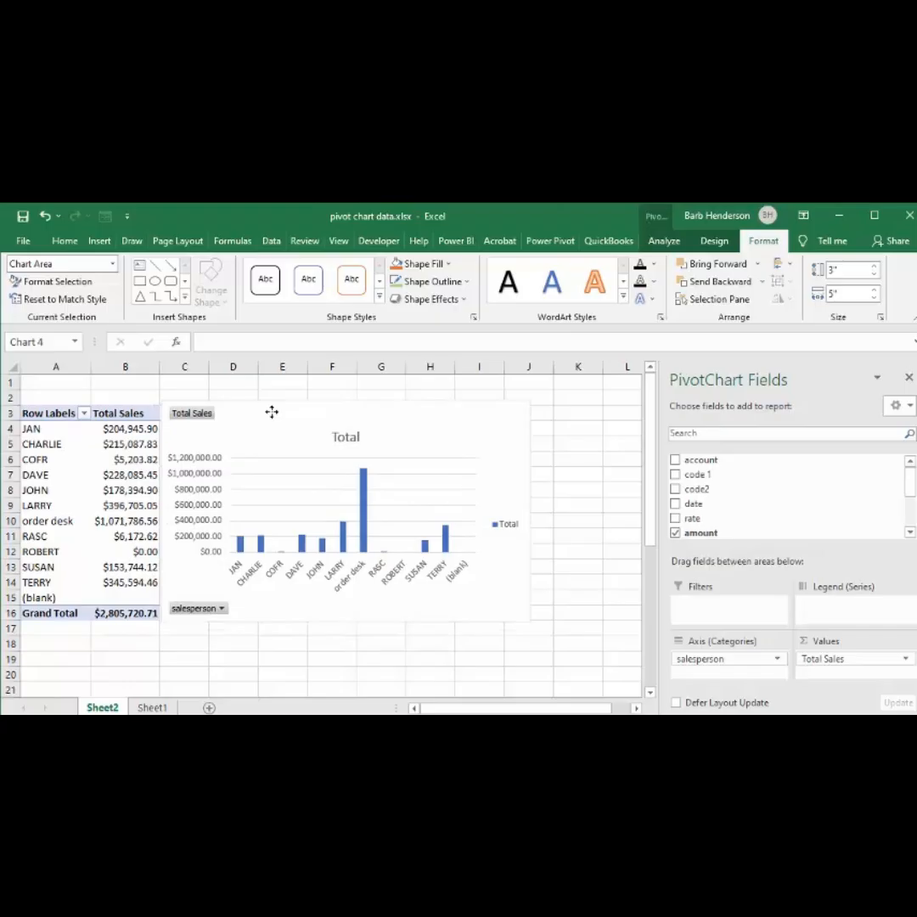
{"action": "left_click", "coordinate": [271, 411]}
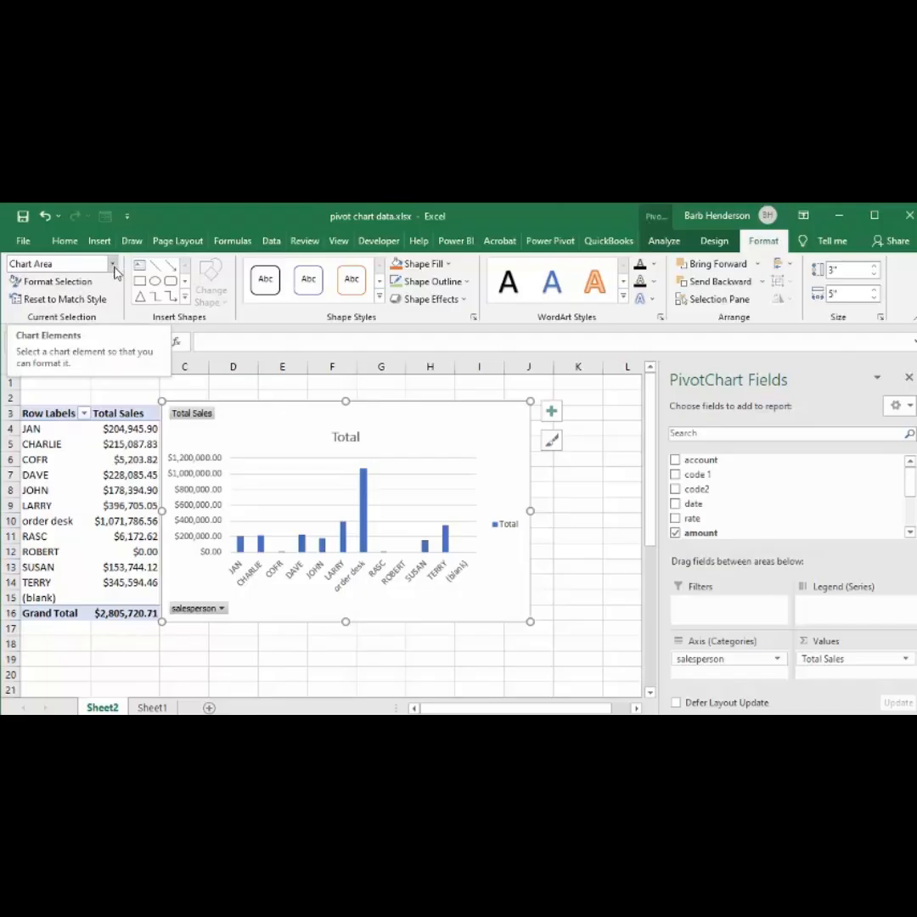
Examine the chart's selectable elements and the options for adding axis titles, a chart title, gridlines and a data table
{"action": "left_click", "coordinate": [112, 266]}
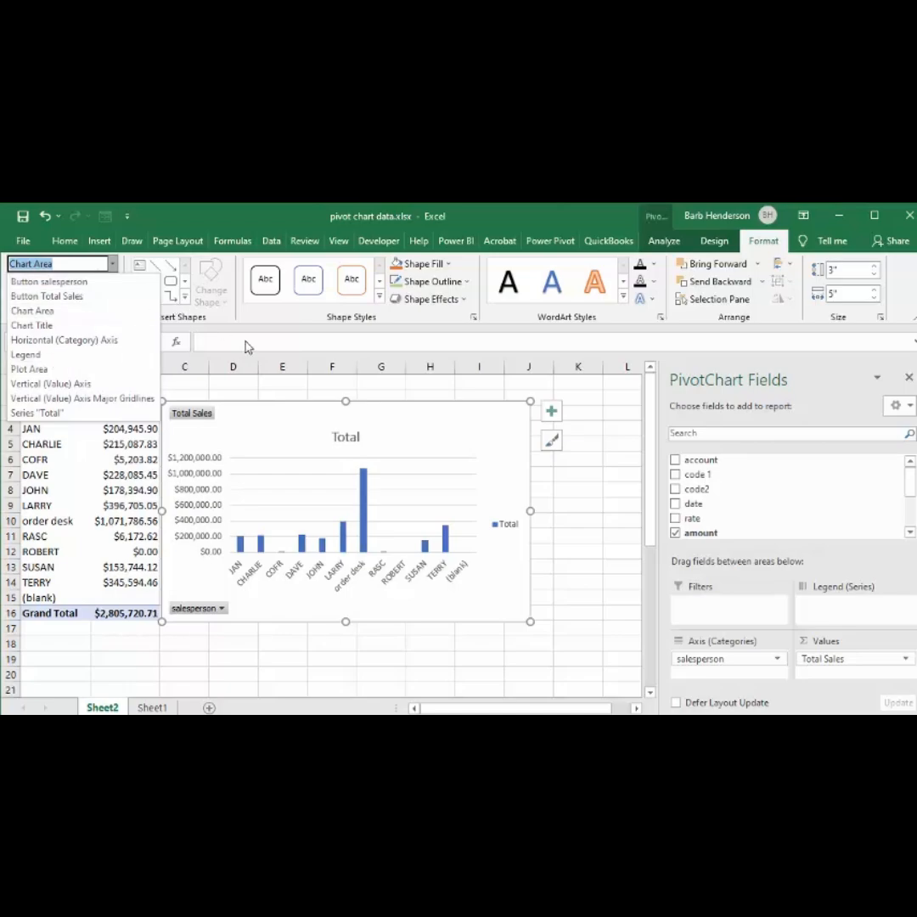
{"action": "left_click", "coordinate": [259, 326]}
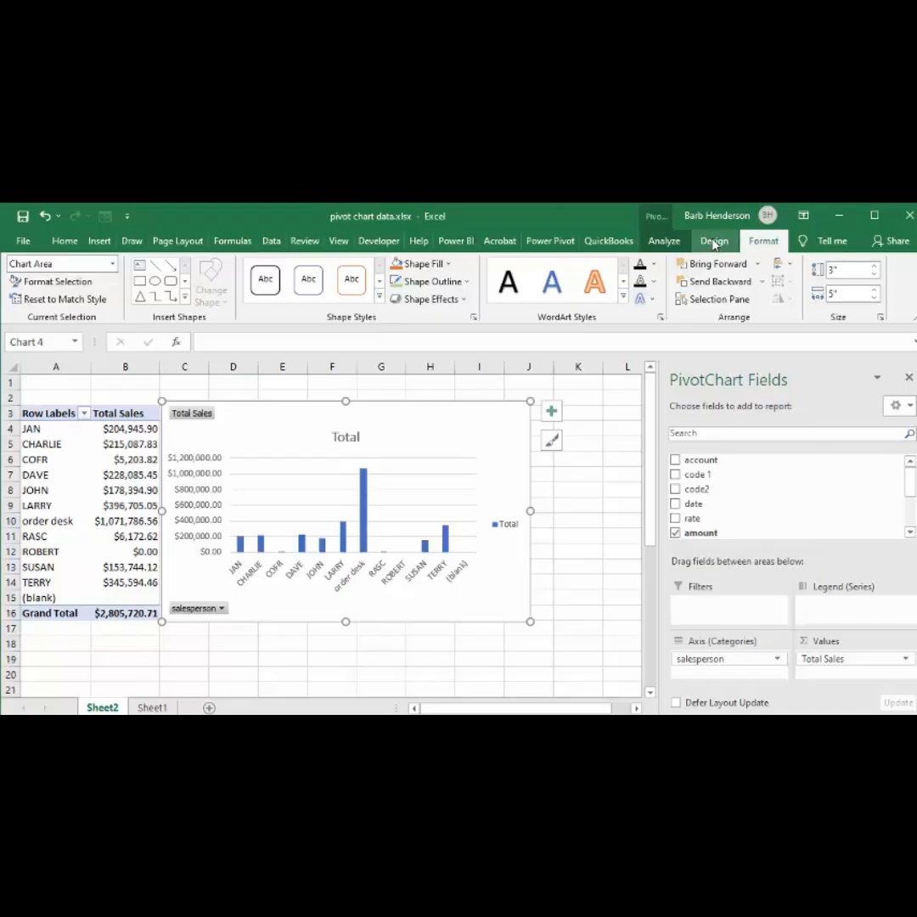
{"action": "left_click", "coordinate": [713, 242]}
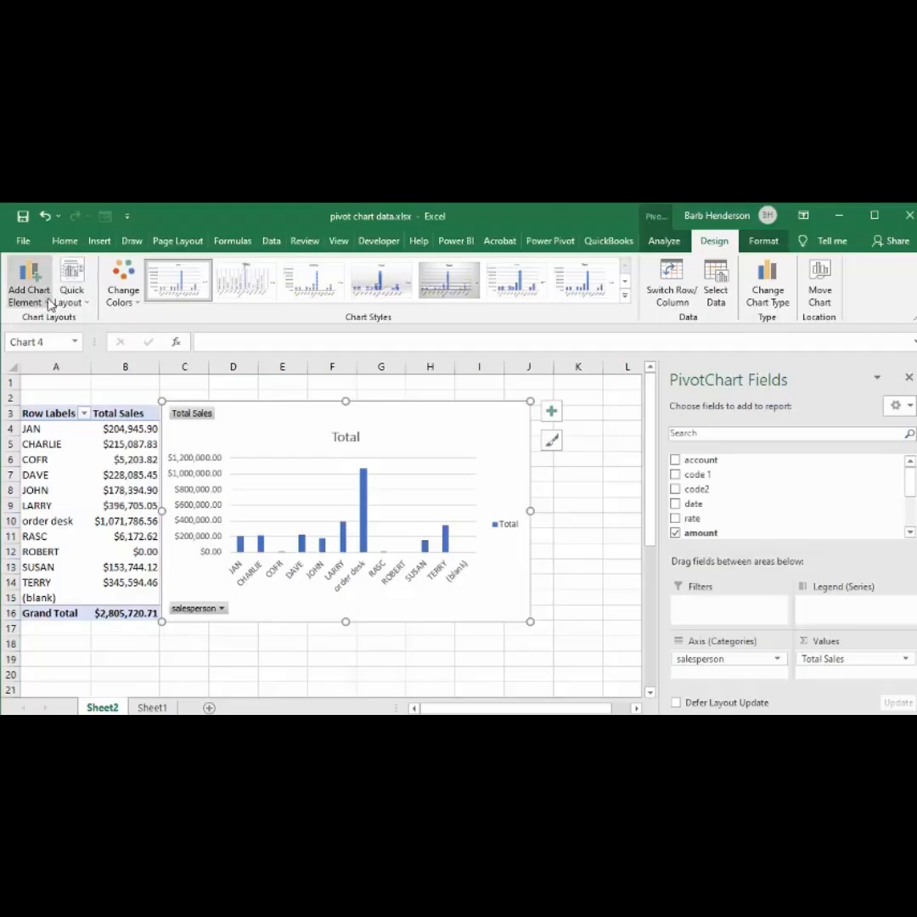
{"action": "left_click", "coordinate": [49, 304]}
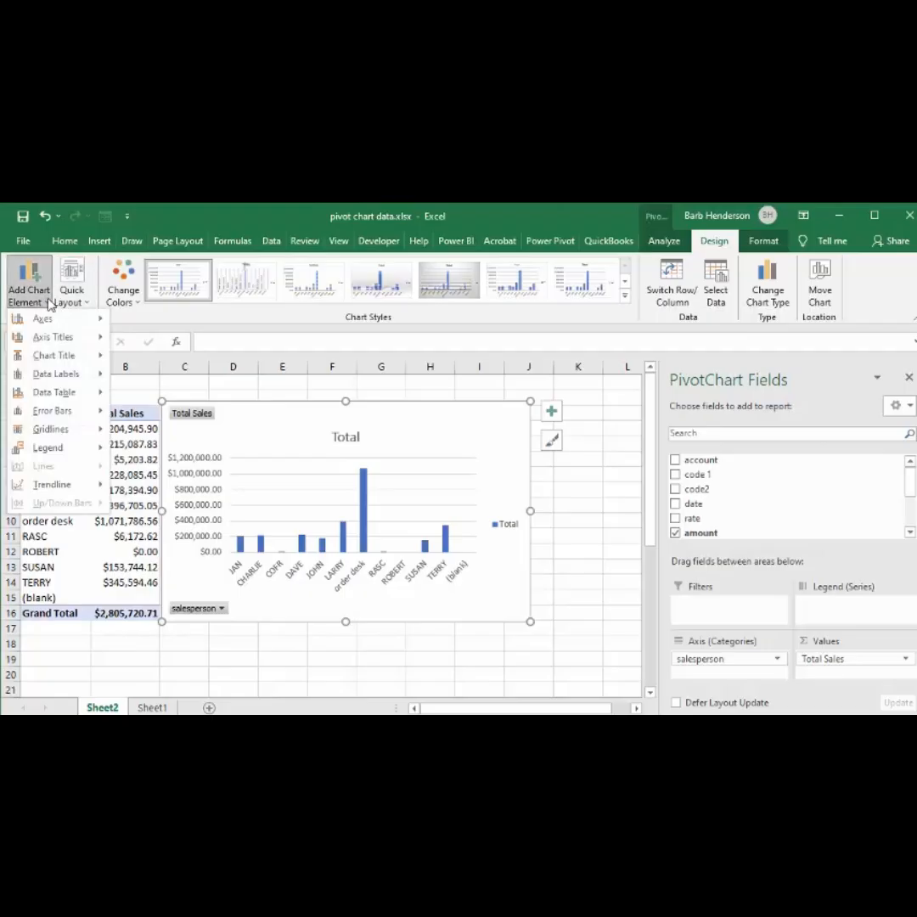
{"action": "mouse_move", "coordinate": [50, 320]}
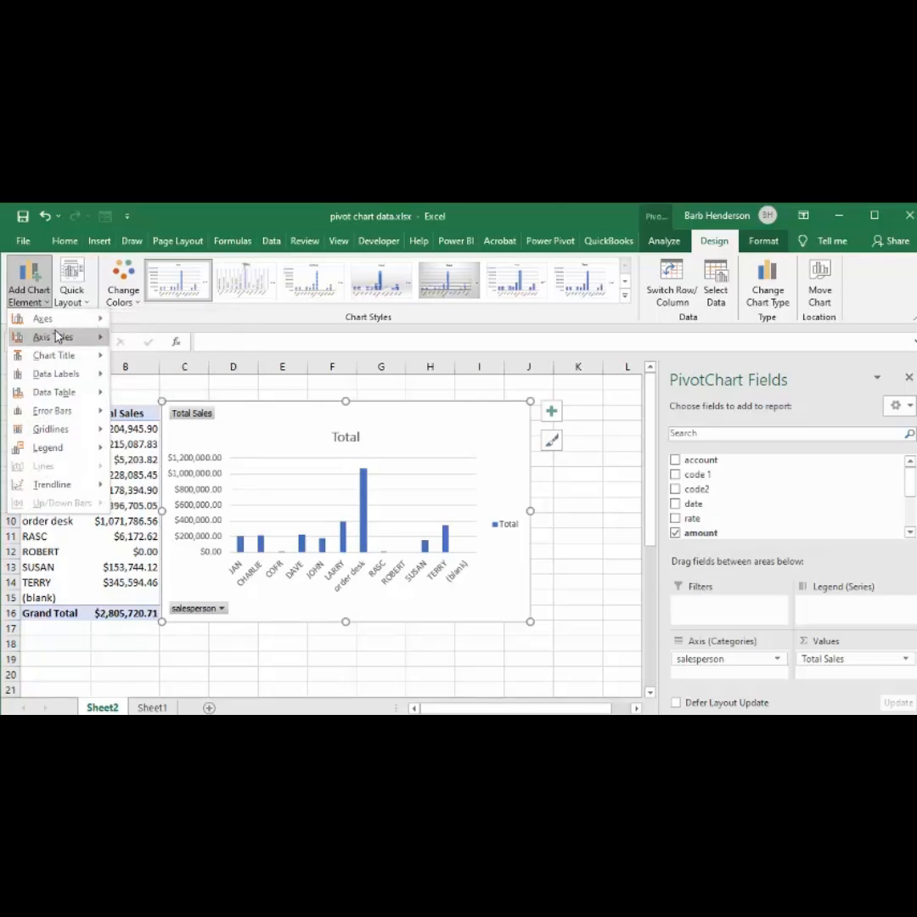
{"action": "mouse_move", "coordinate": [61, 357]}
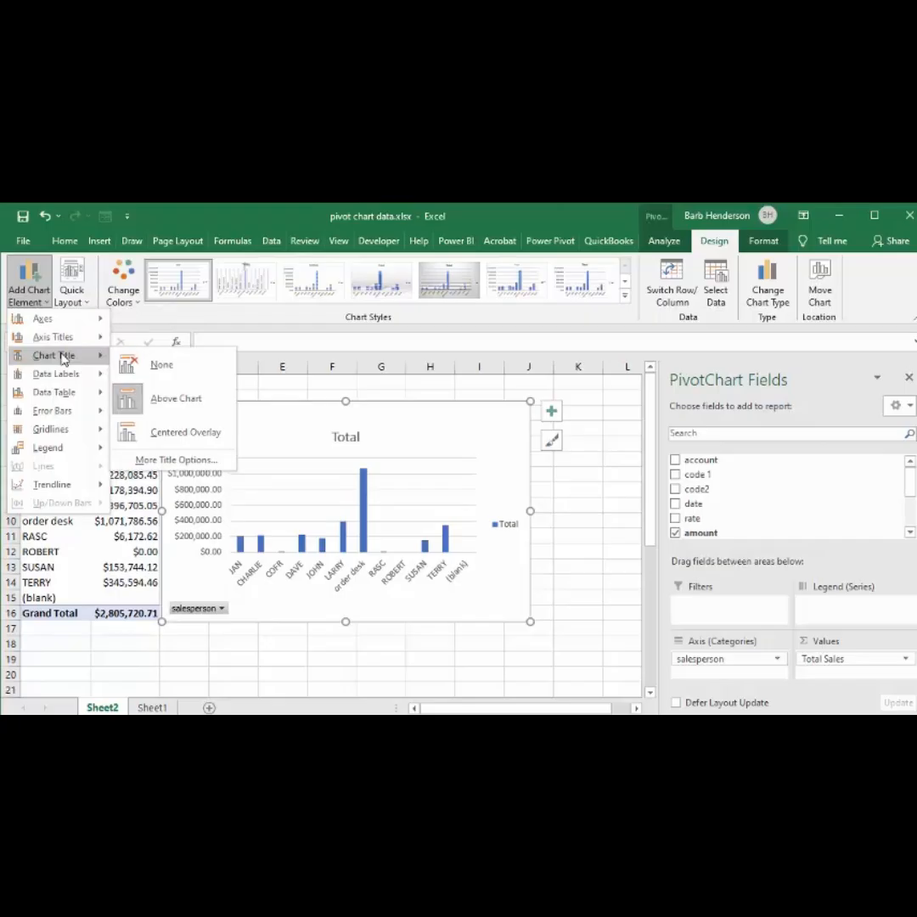
{"action": "mouse_move", "coordinate": [47, 452]}
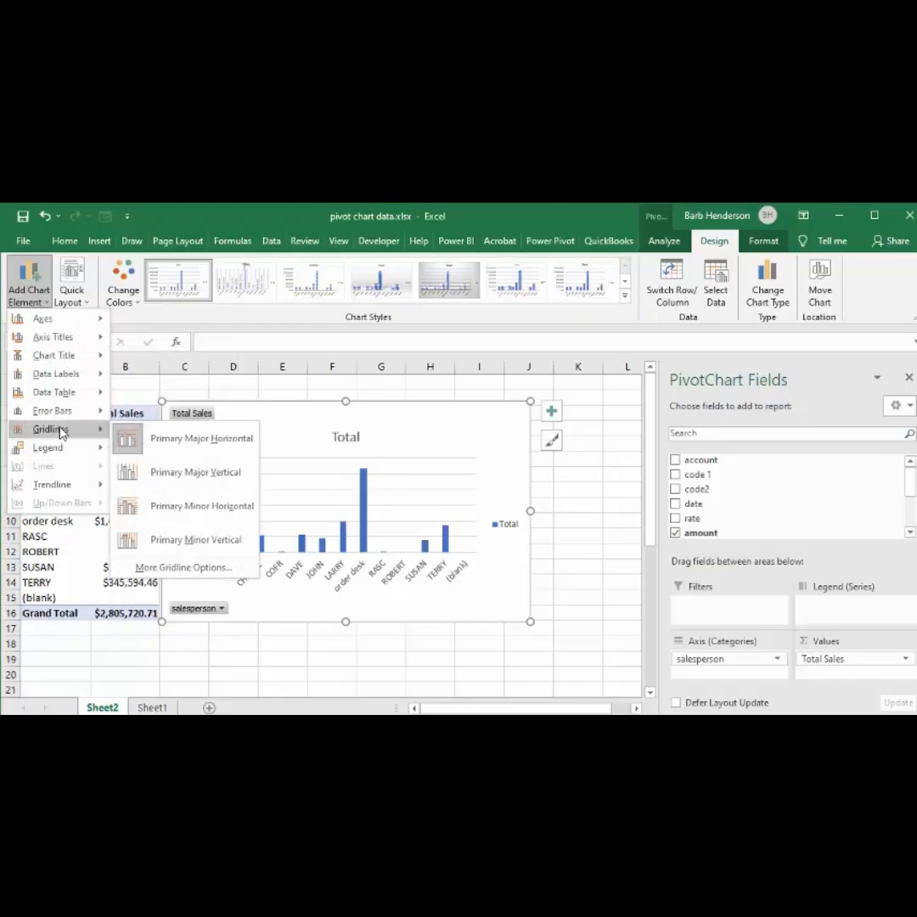
{"action": "mouse_move", "coordinate": [68, 396]}
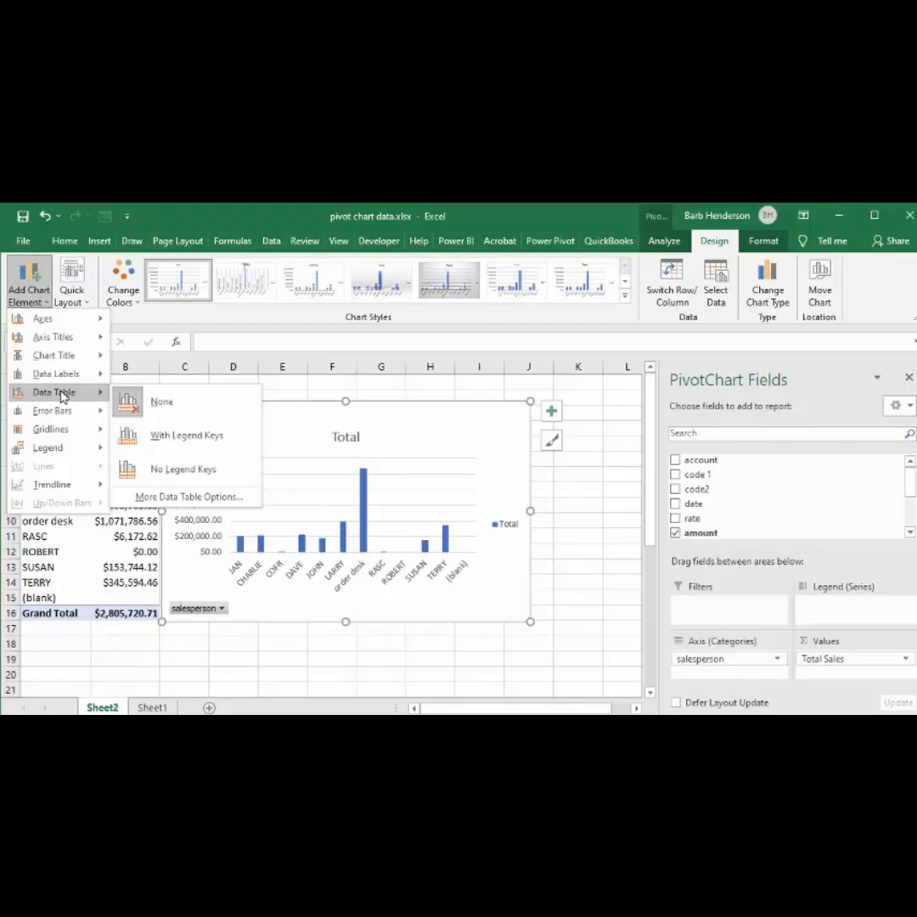
{"action": "left_click", "coordinate": [185, 319]}
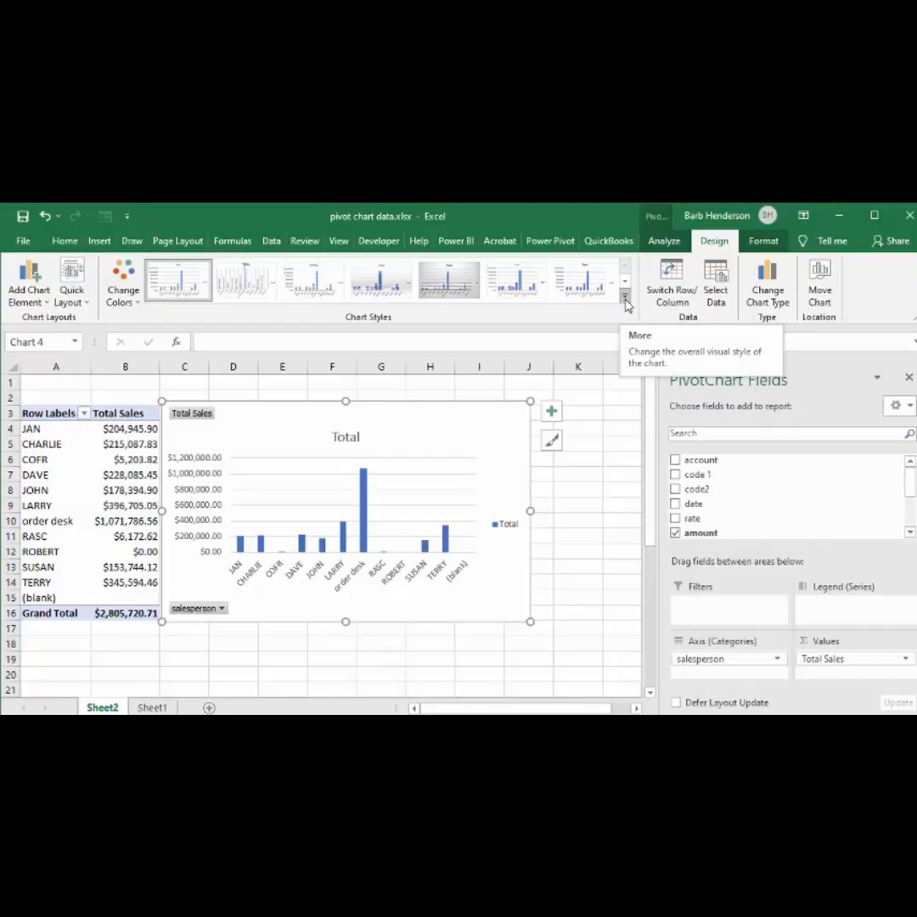
Examine the gallery of chart styles and the placement options for moving the PivotChart, leaving both unchanged
{"action": "left_click", "coordinate": [624, 296]}
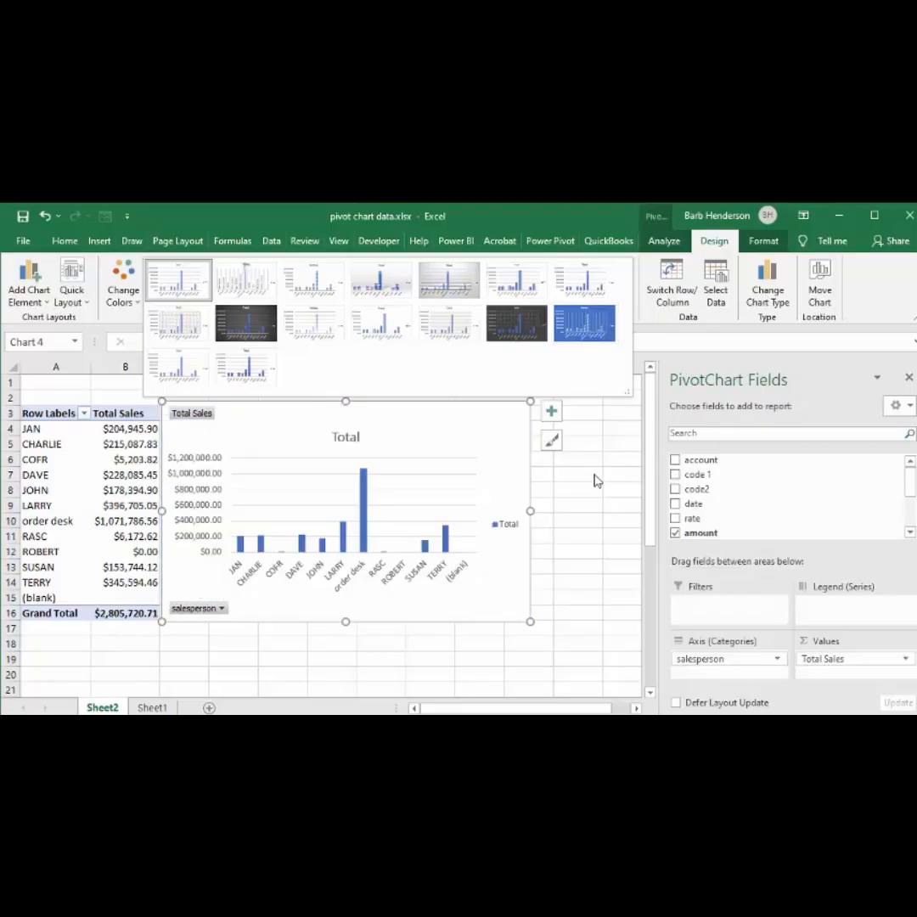
{"action": "key", "text": "Escape"}
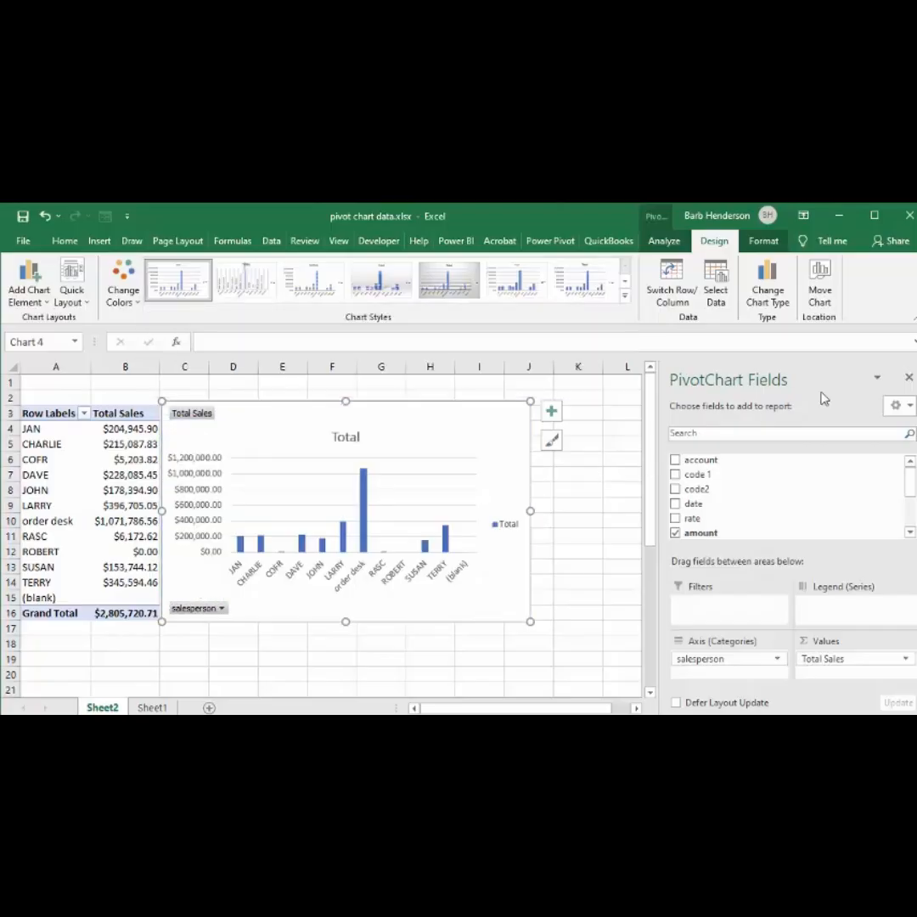
{"action": "left_click", "coordinate": [822, 265]}
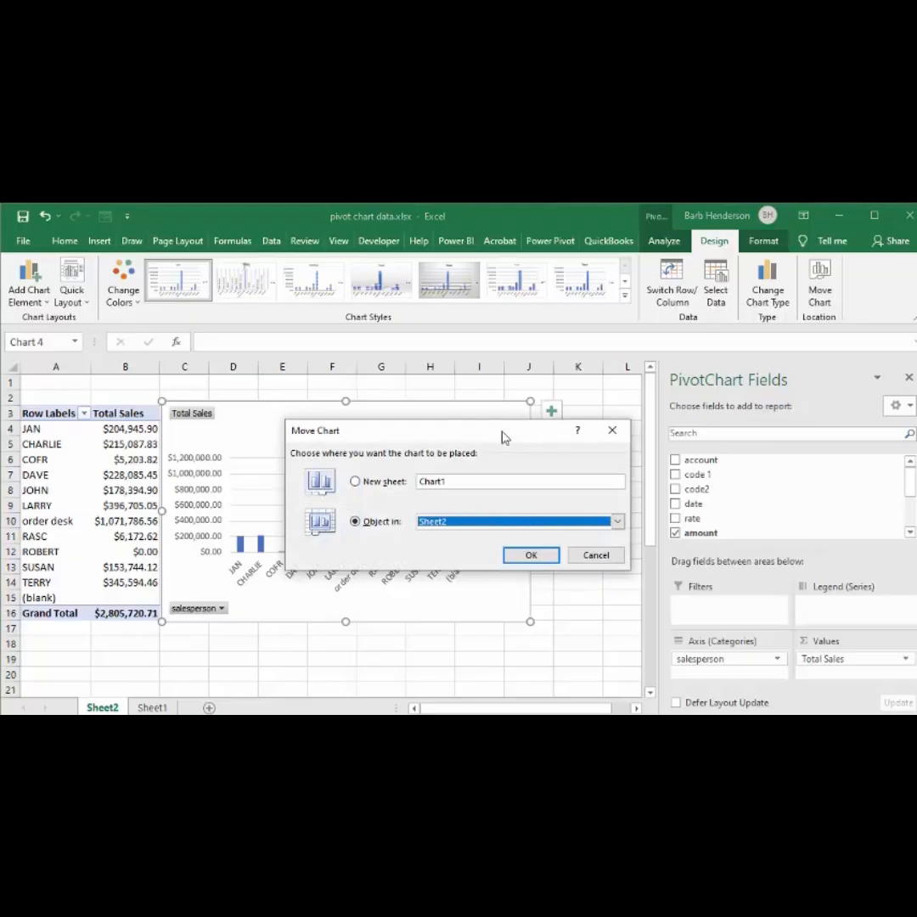
{"action": "left_click_drag", "start_coordinate": [502, 436], "coordinate": [476, 414]}
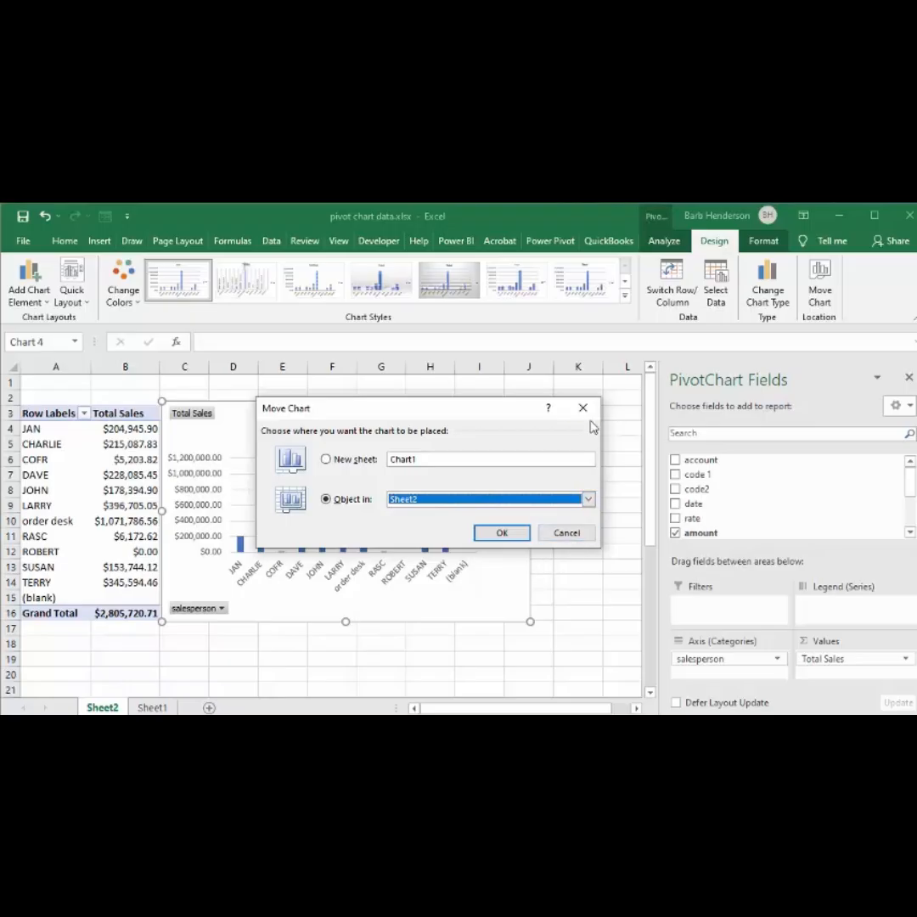
{"action": "left_click", "coordinate": [582, 408]}
Insert a slicer for the type field on the PivotChart
{"action": "left_click", "coordinate": [664, 240]}
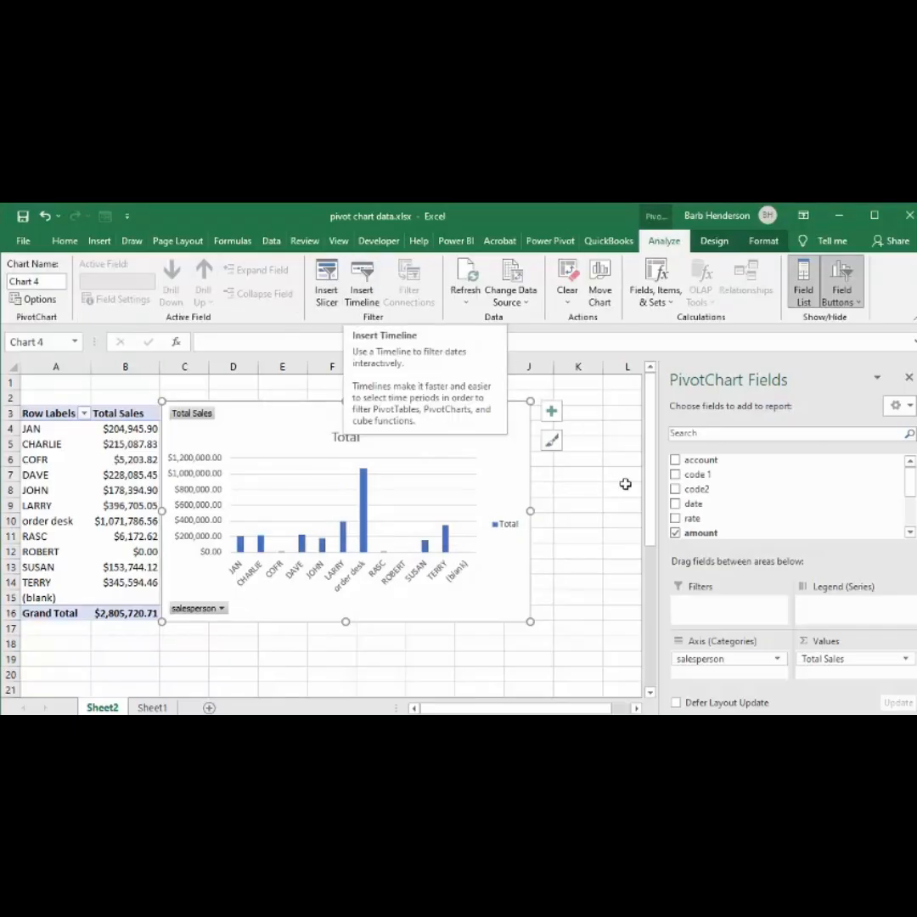
{"action": "mouse_move", "coordinate": [911, 482]}
{"action": "left_mouse_down"}
{"action": "mouse_move", "coordinate": [910, 521]}
{"action": "mouse_move", "coordinate": [910, 482]}
{"action": "left_mouse_up"}
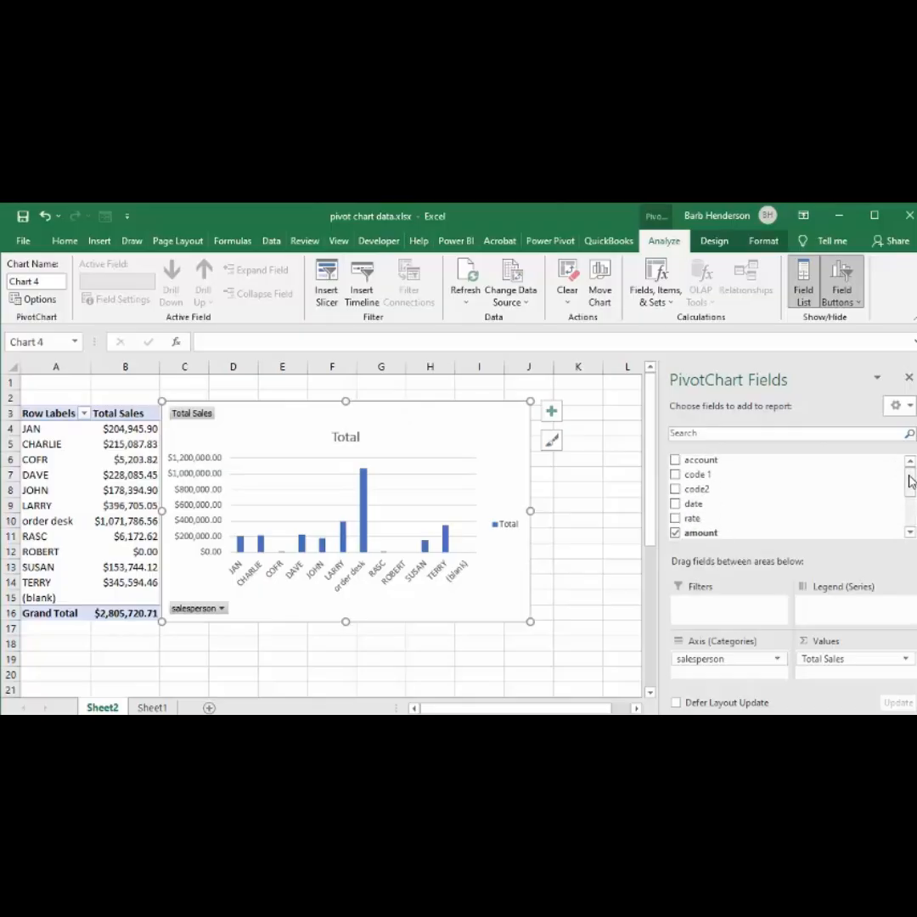
{"action": "scroll", "coordinate": [812, 478], "scroll_direction": "down", "scroll_amount": 1}
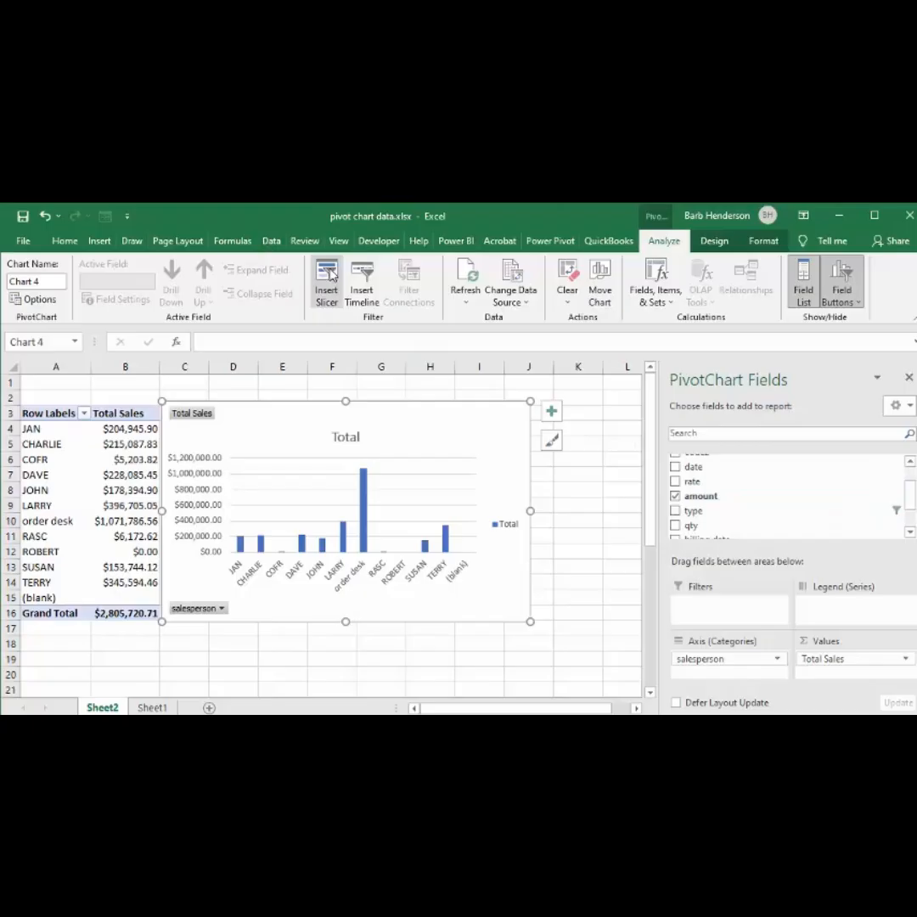
{"action": "left_click", "coordinate": [326, 274]}
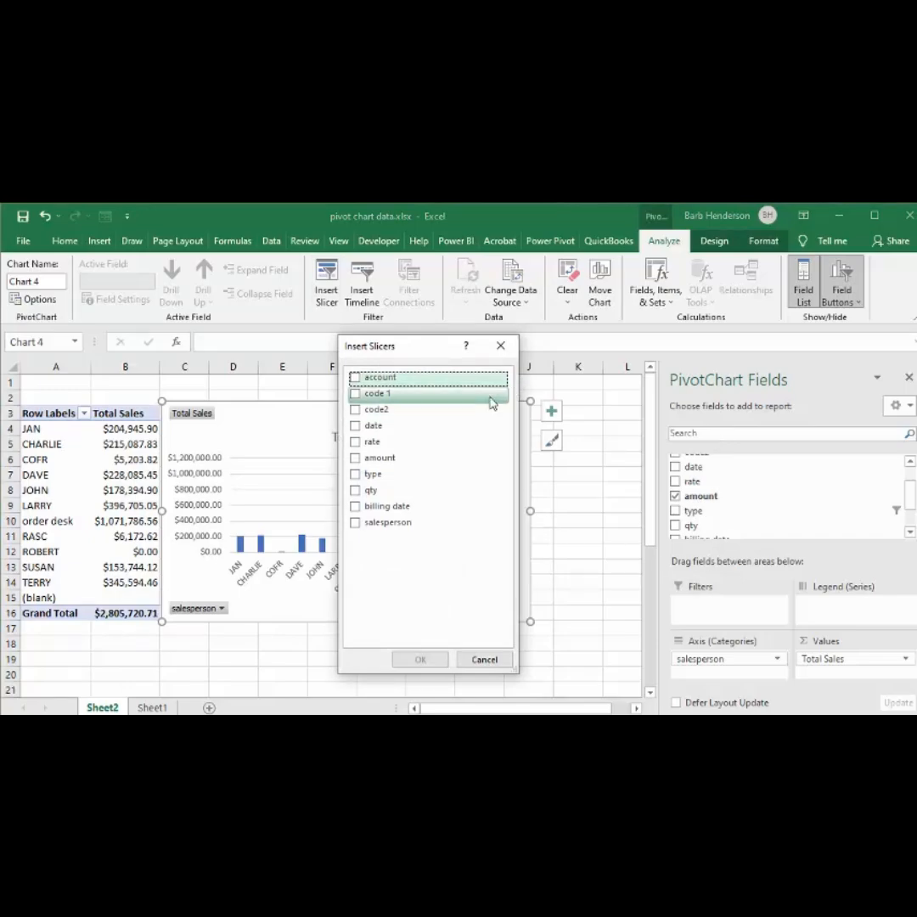
{"action": "left_click", "coordinate": [355, 476]}
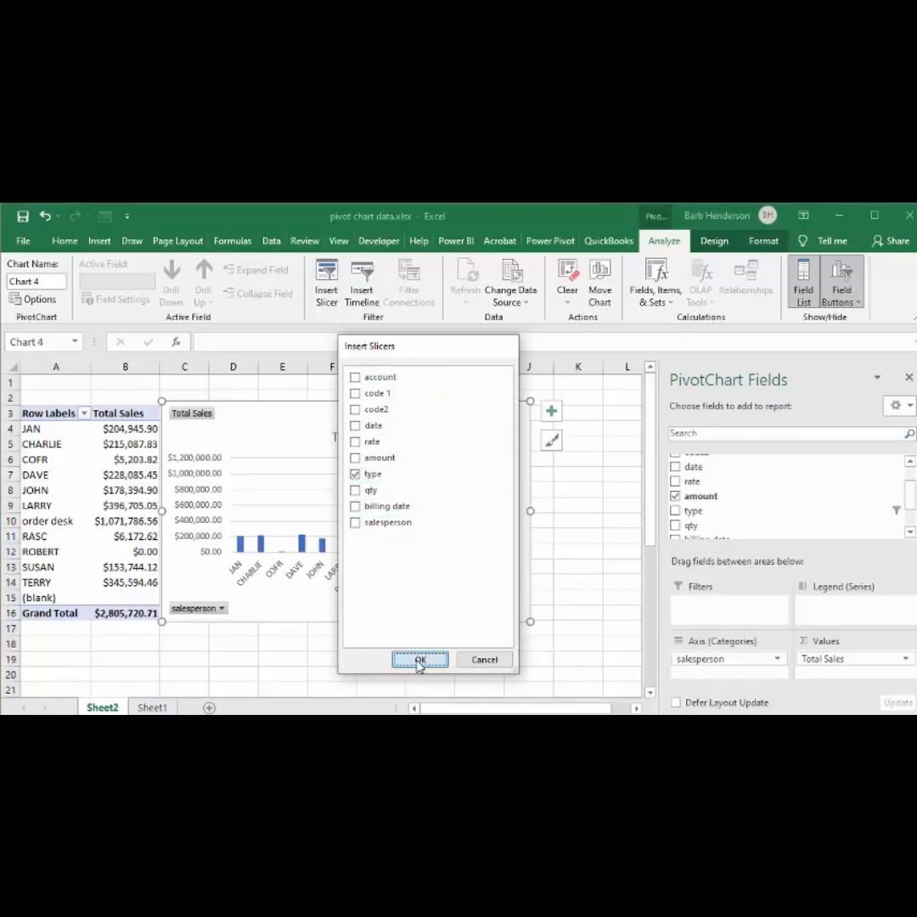
{"action": "left_click", "coordinate": [419, 660]}
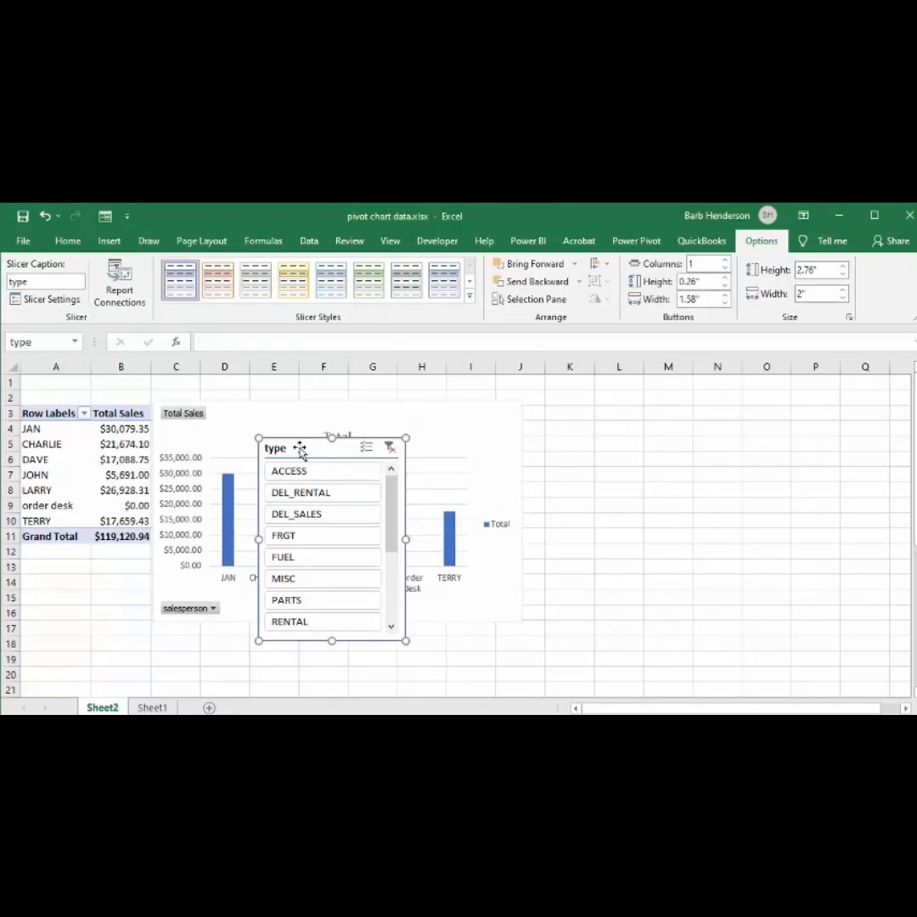
Place the type slicer beside the chart, arrange its buttons in 2 columns and widen it to about 3.03"
{"action": "left_click_drag", "start_coordinate": [300, 447], "coordinate": [563, 415]}
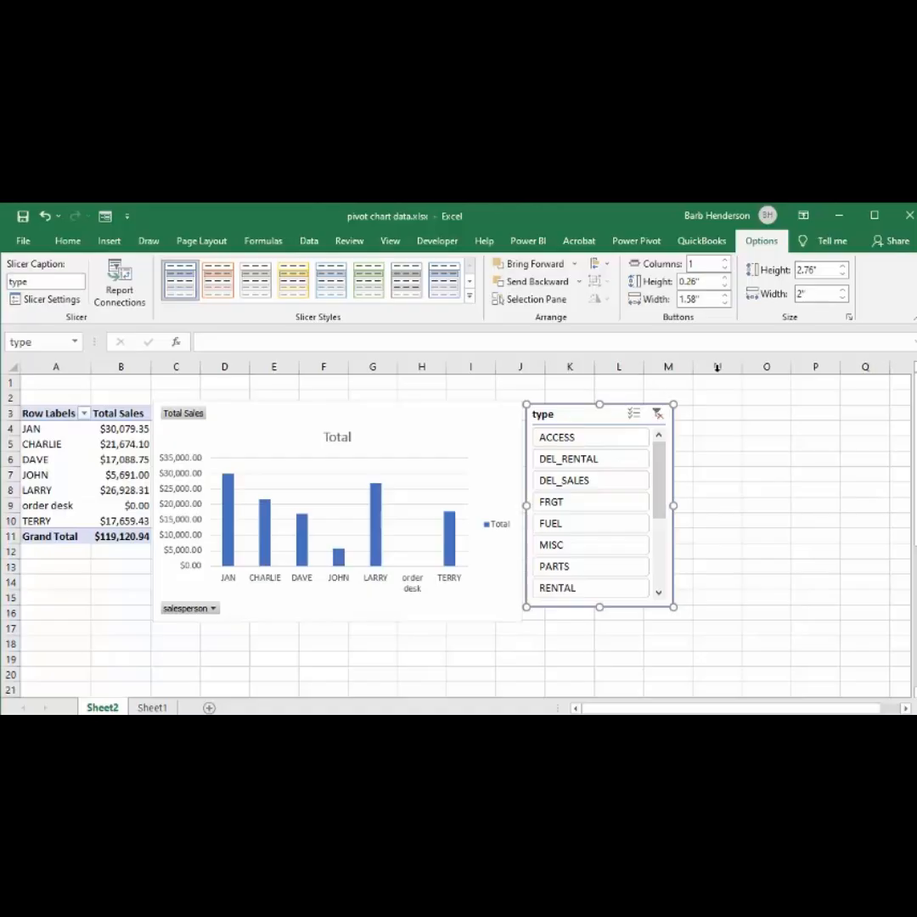
{"action": "left_click", "coordinate": [725, 260]}
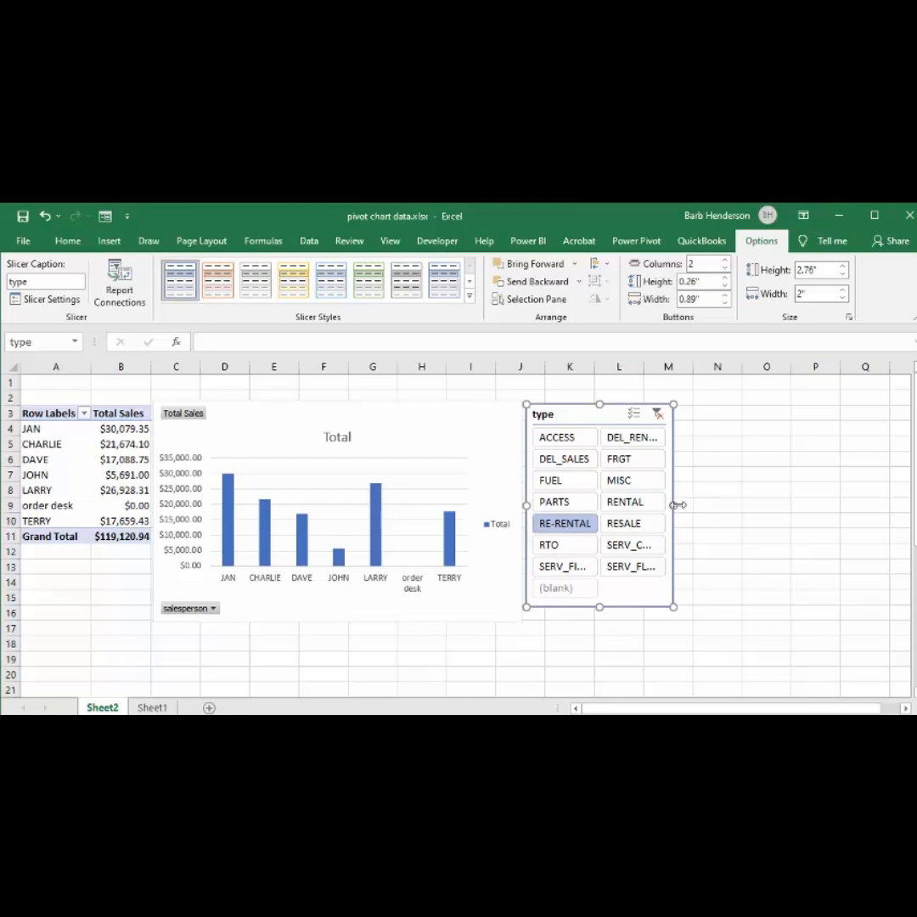
{"action": "left_click_drag", "start_coordinate": [676, 504], "coordinate": [750, 508]}
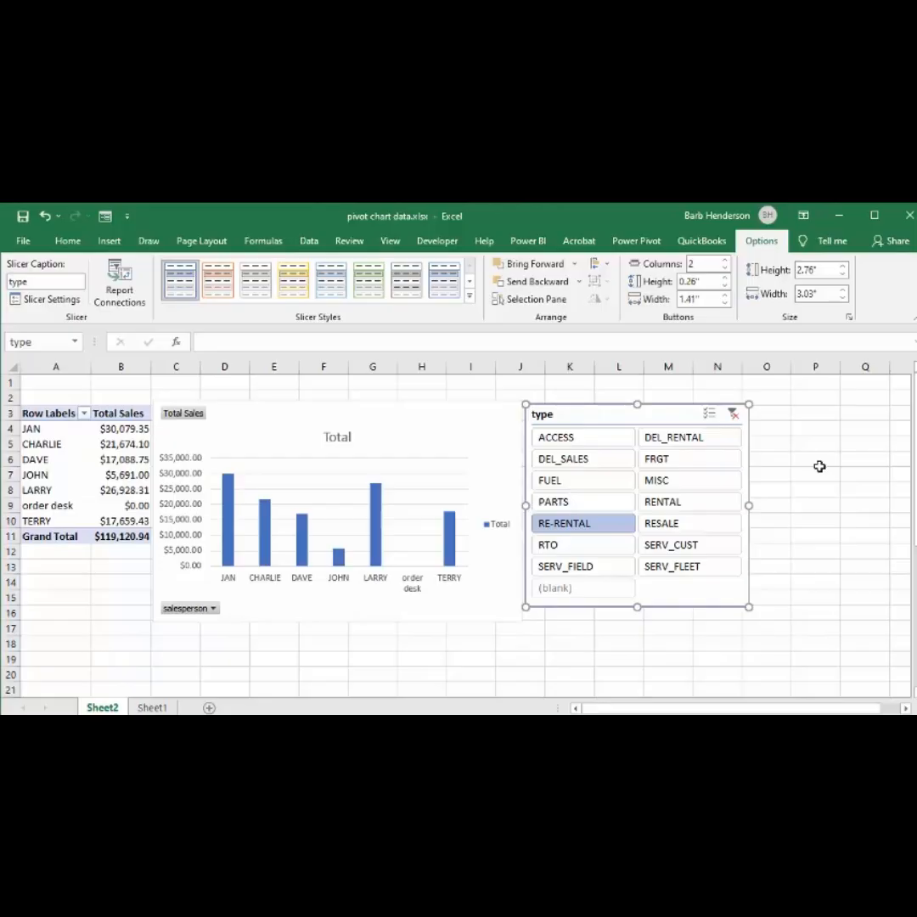
Filter the sales by DEL_SALES, ACCESS and RENTAL in turn with the type slicer, and clear the slicer's filter
{"action": "left_click", "coordinate": [578, 464]}
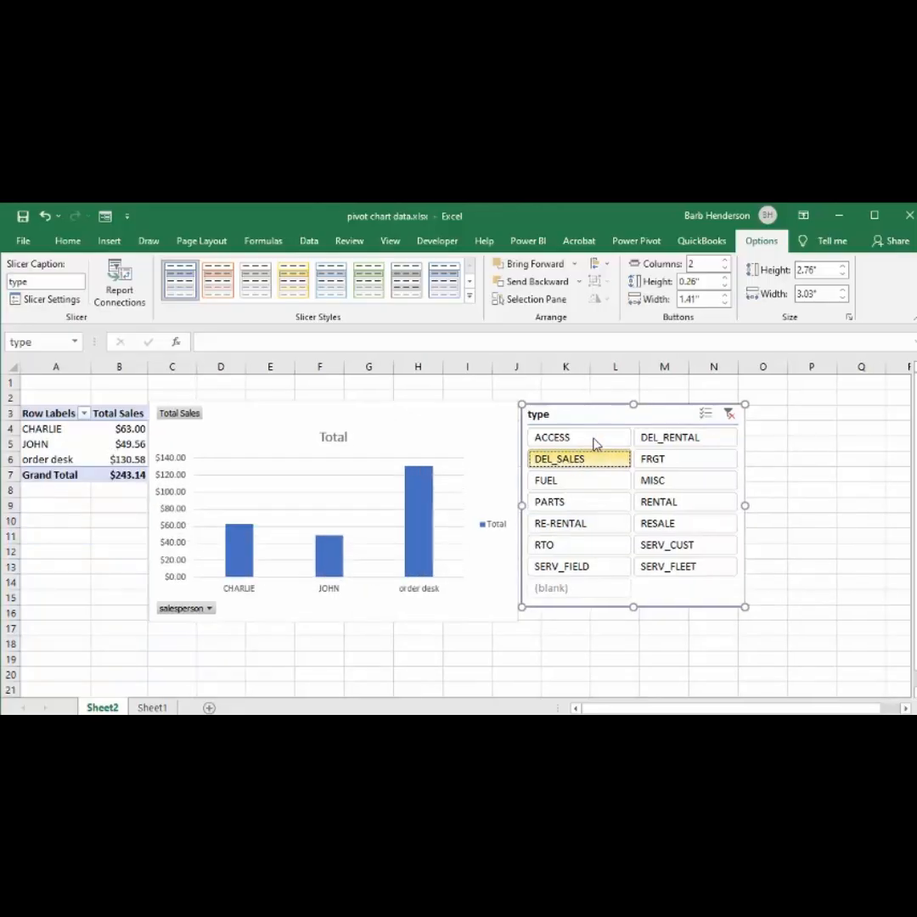
{"action": "left_click", "coordinate": [593, 440]}
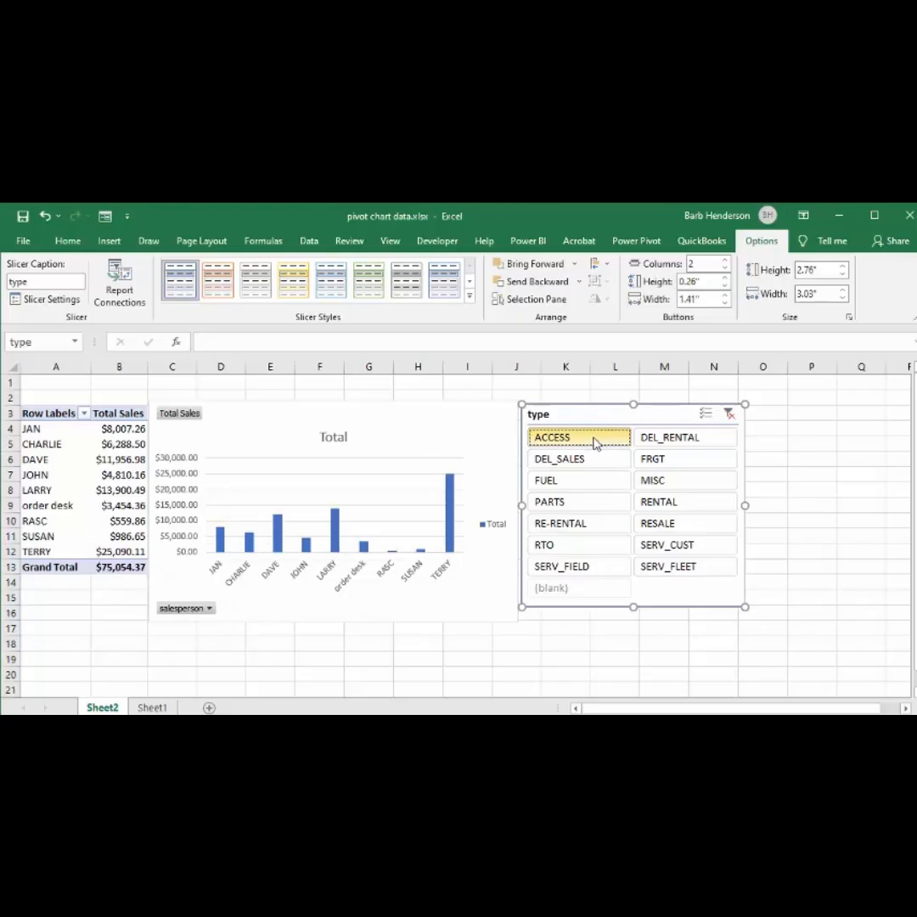
{"action": "left_click", "coordinate": [695, 507]}
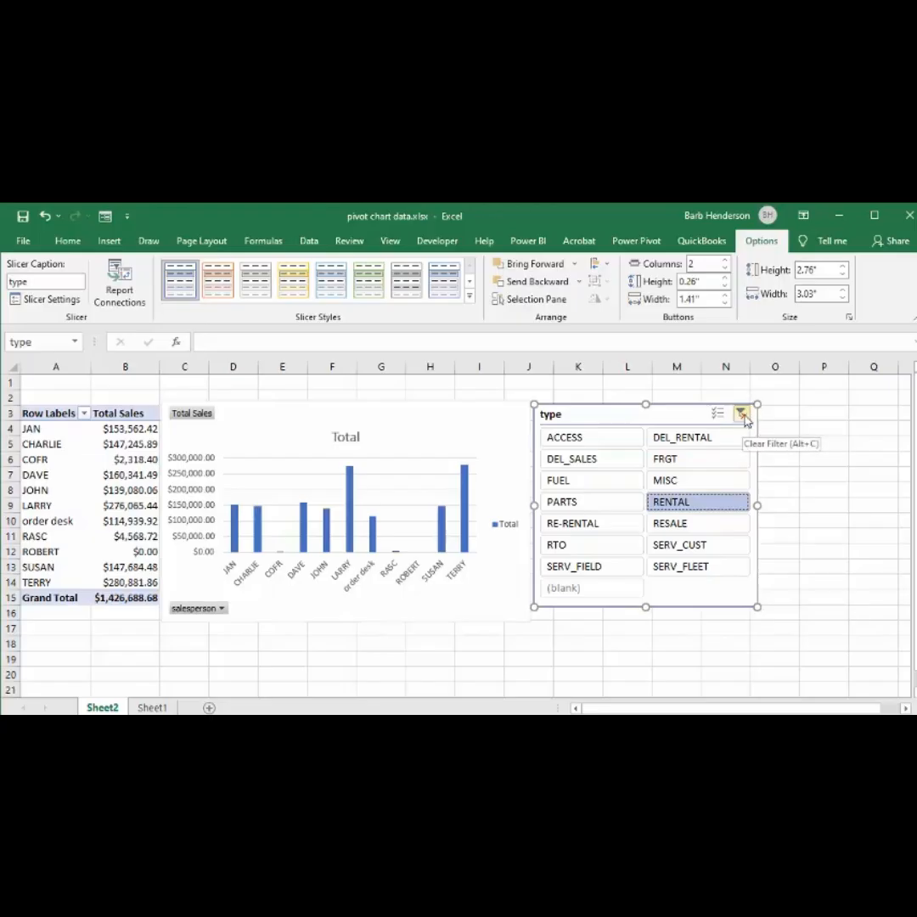
{"action": "left_click", "coordinate": [742, 414]}
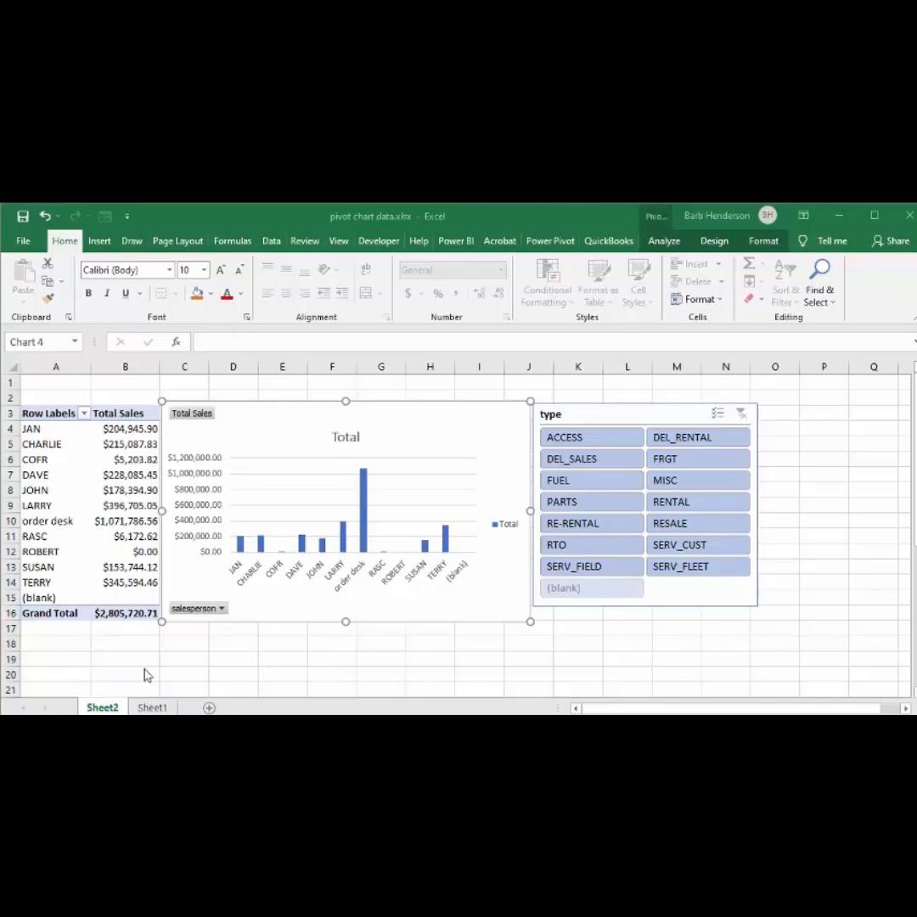
Insert four blank rows at the top of Sheet2, above the PivotTable, chart and slicer
{"action": "left_click_drag", "start_coordinate": [7, 380], "coordinate": [9, 392]}
{"action": "right_click", "coordinate": [10, 391]}
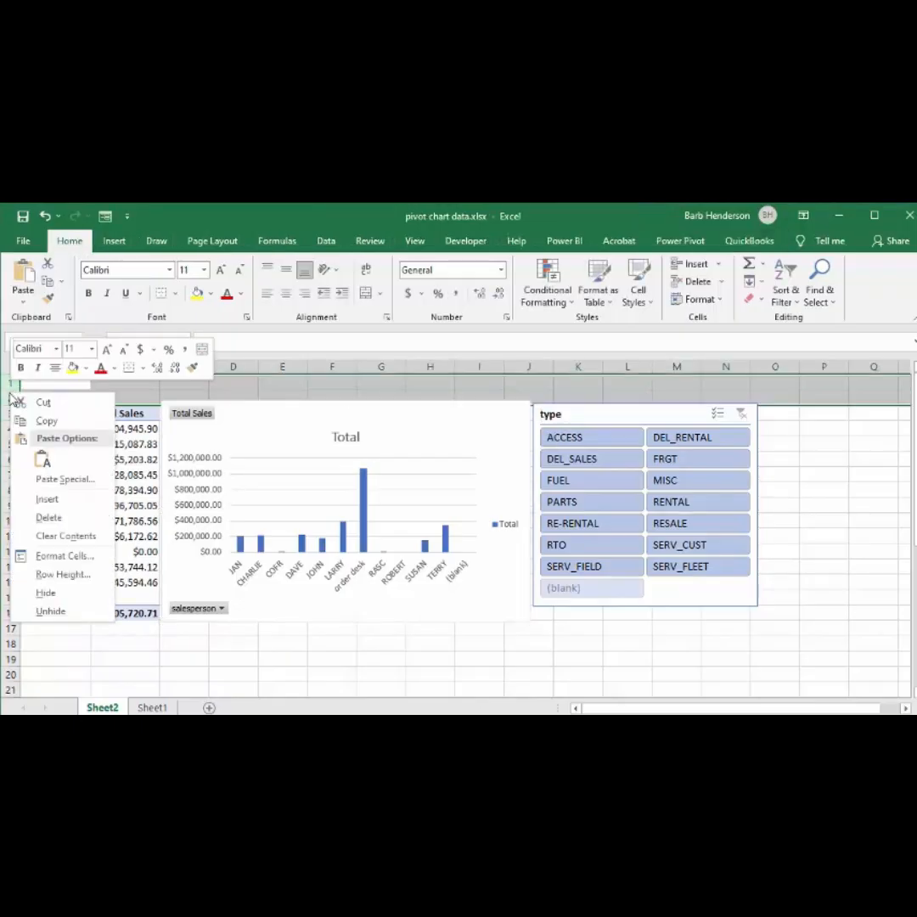
{"action": "left_click", "coordinate": [58, 502]}
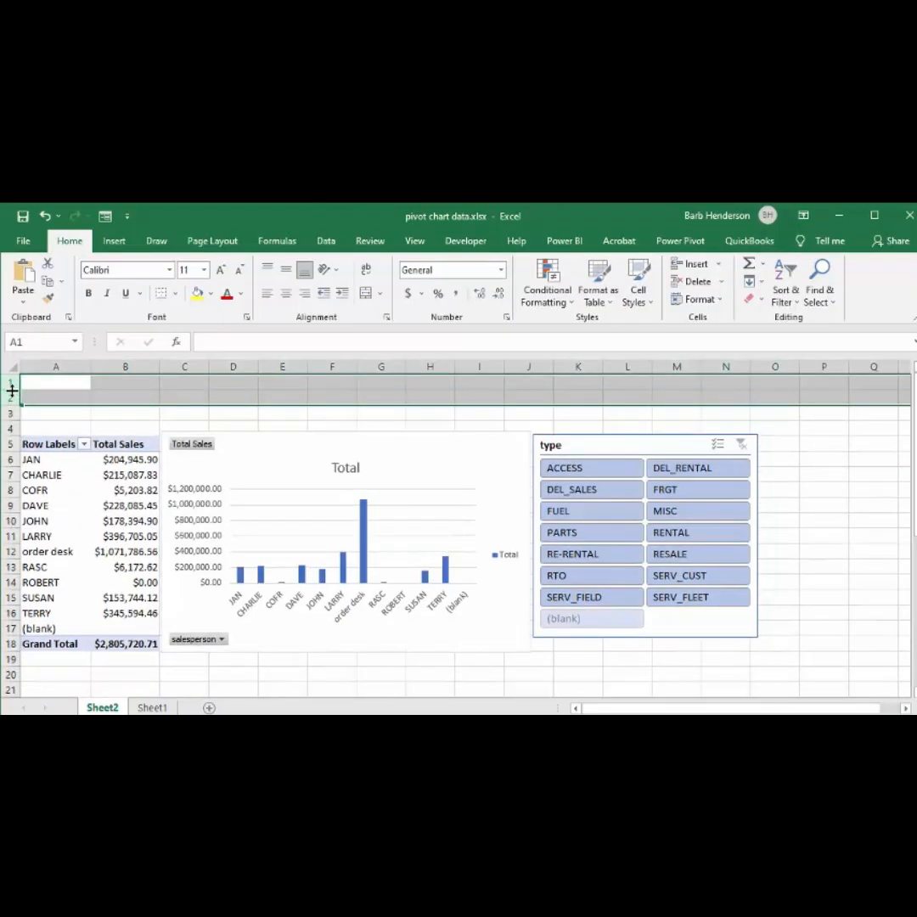
{"action": "right_click", "coordinate": [11, 388]}
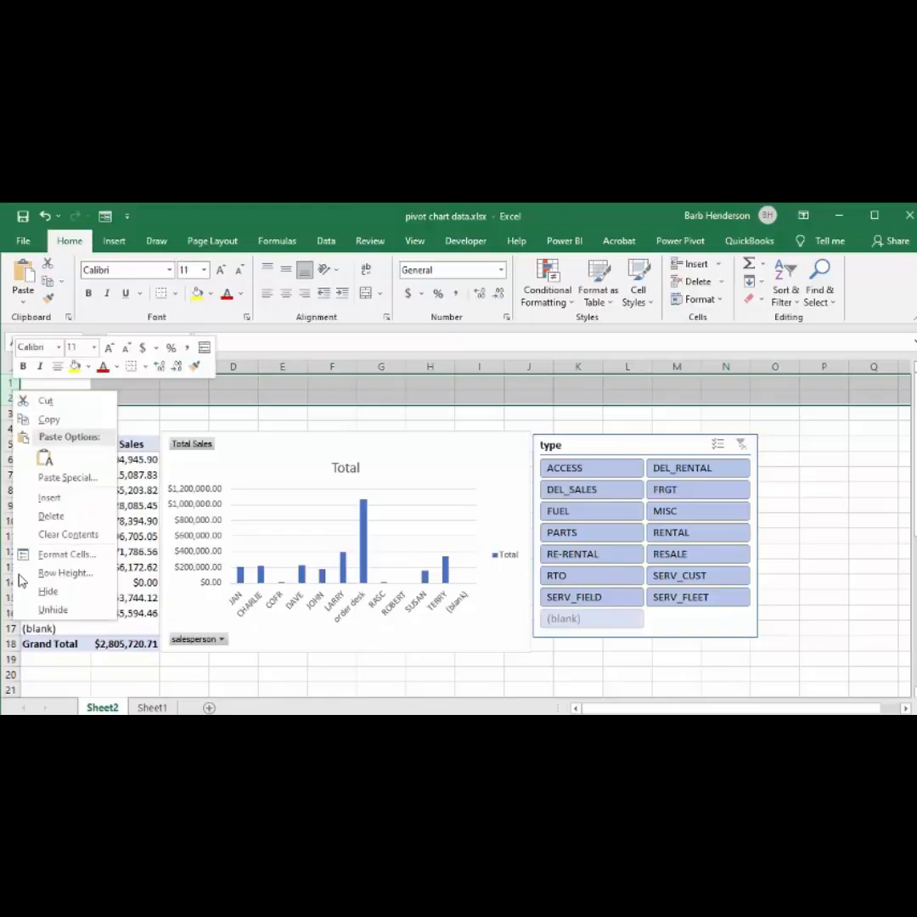
{"action": "left_click", "coordinate": [53, 497]}
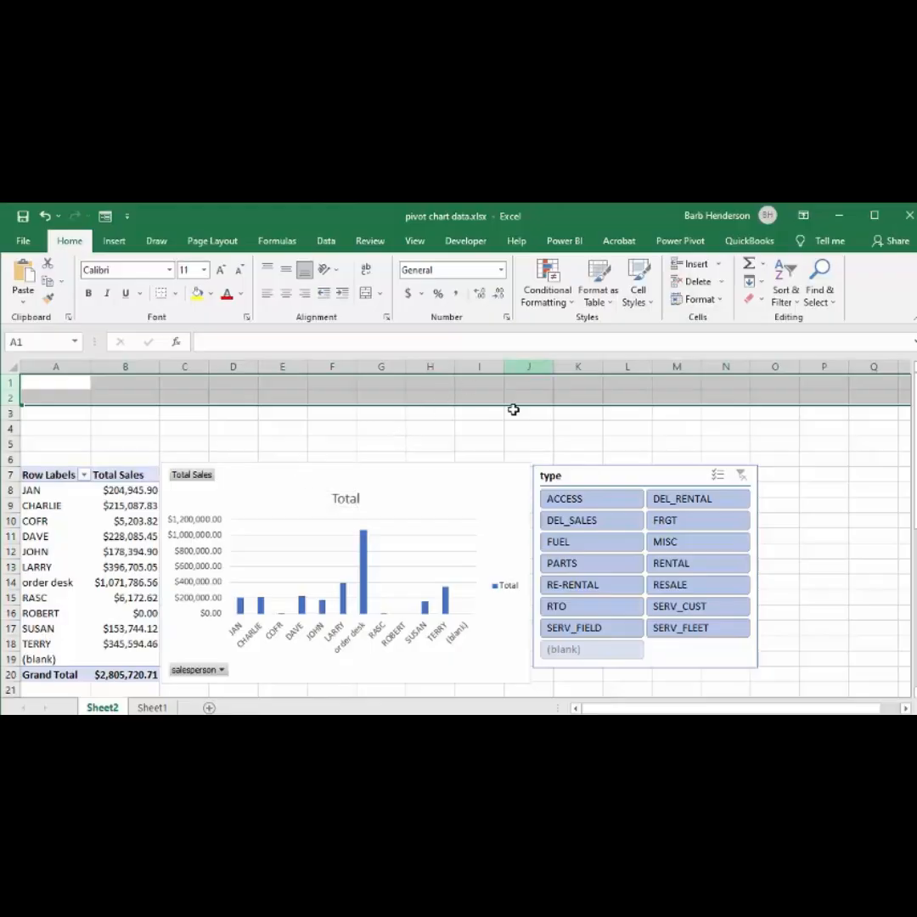
Insert a timeline for the date field on the PivotChart
{"action": "left_click", "coordinate": [429, 493]}
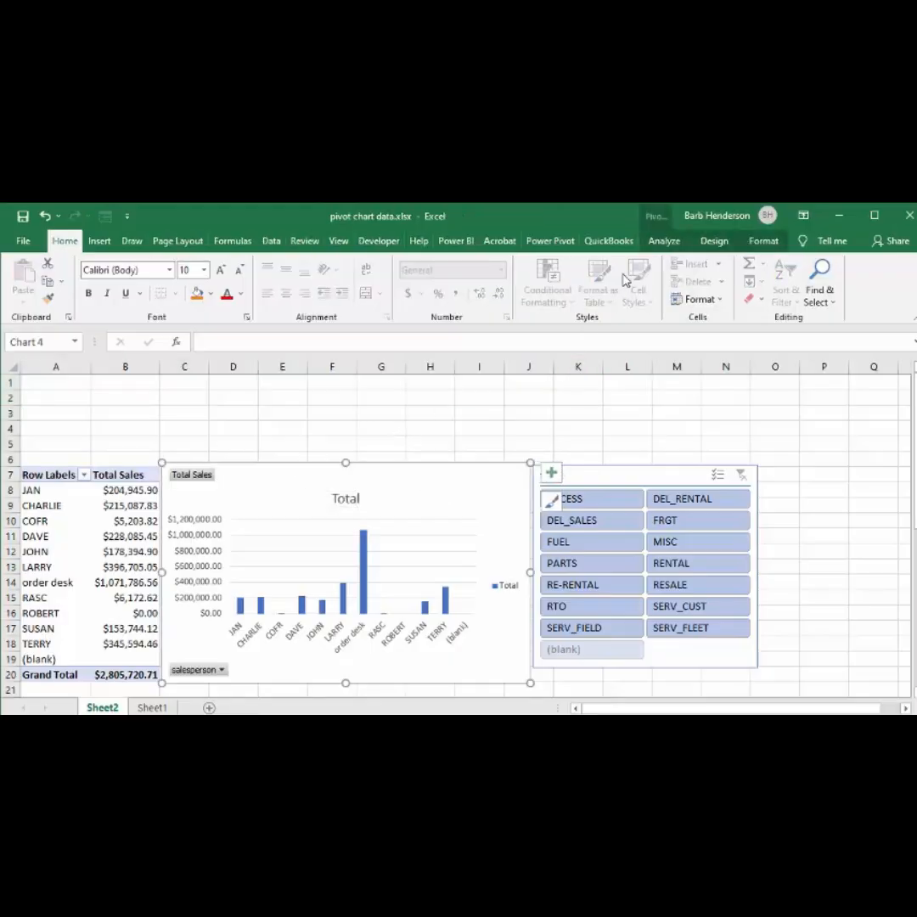
{"action": "left_click", "coordinate": [662, 242]}
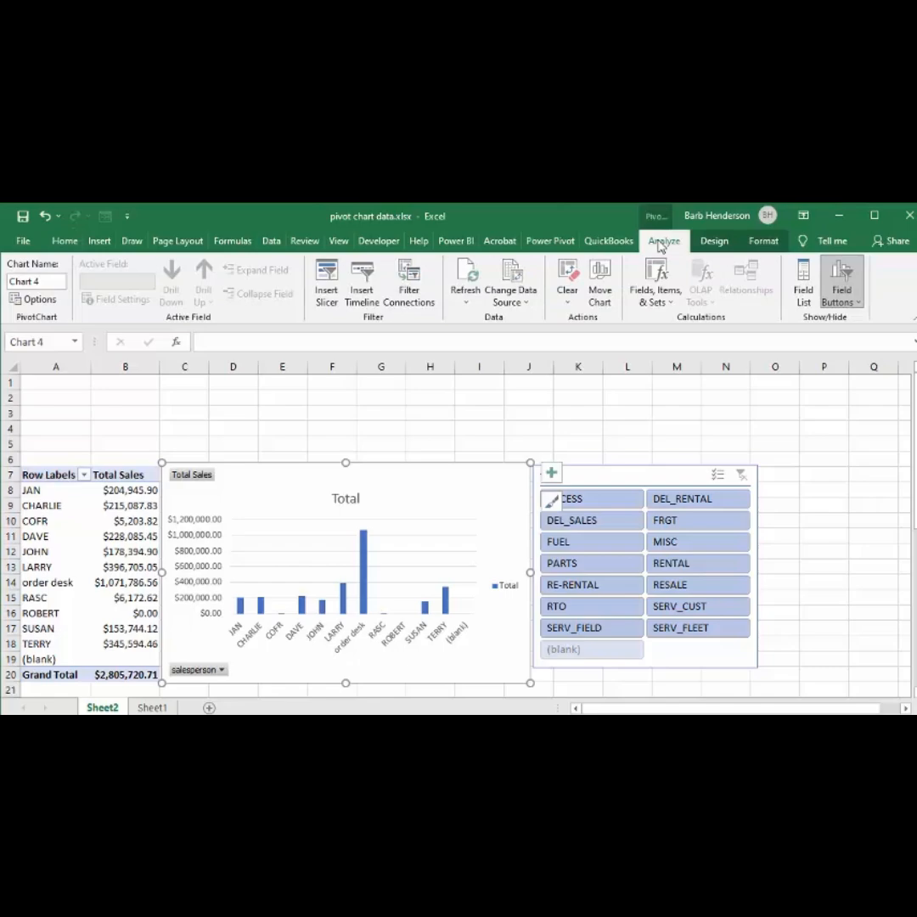
{"action": "left_click", "coordinate": [362, 276]}
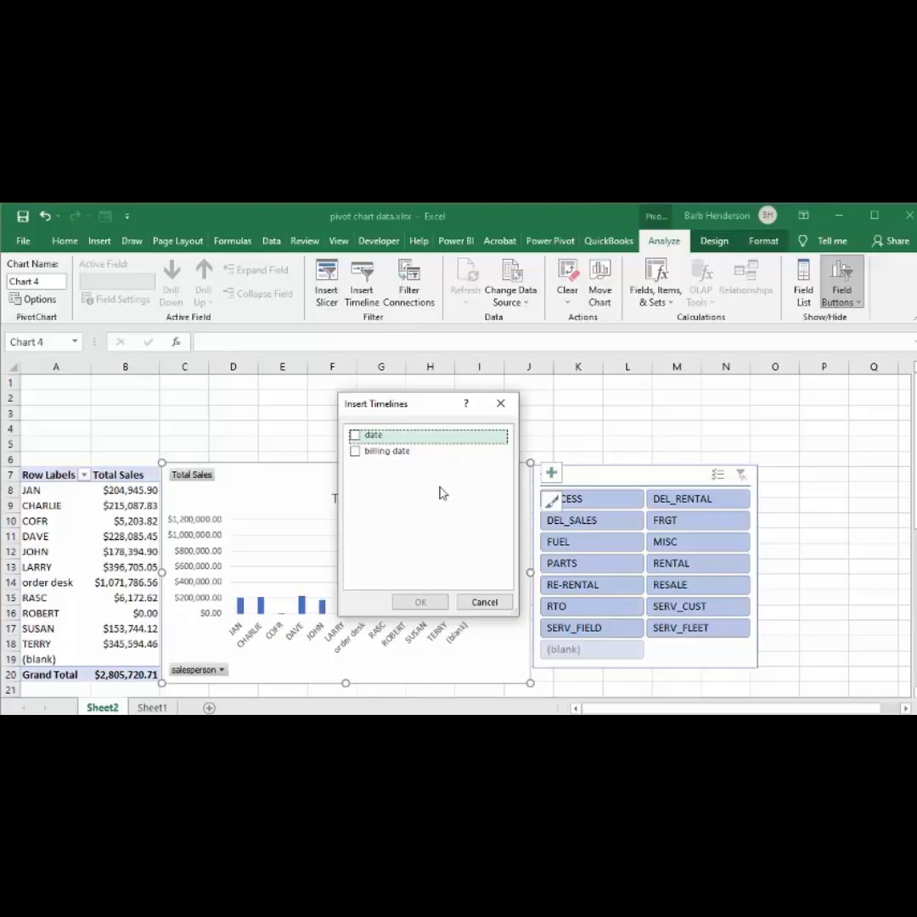
{"action": "left_click", "coordinate": [355, 437]}
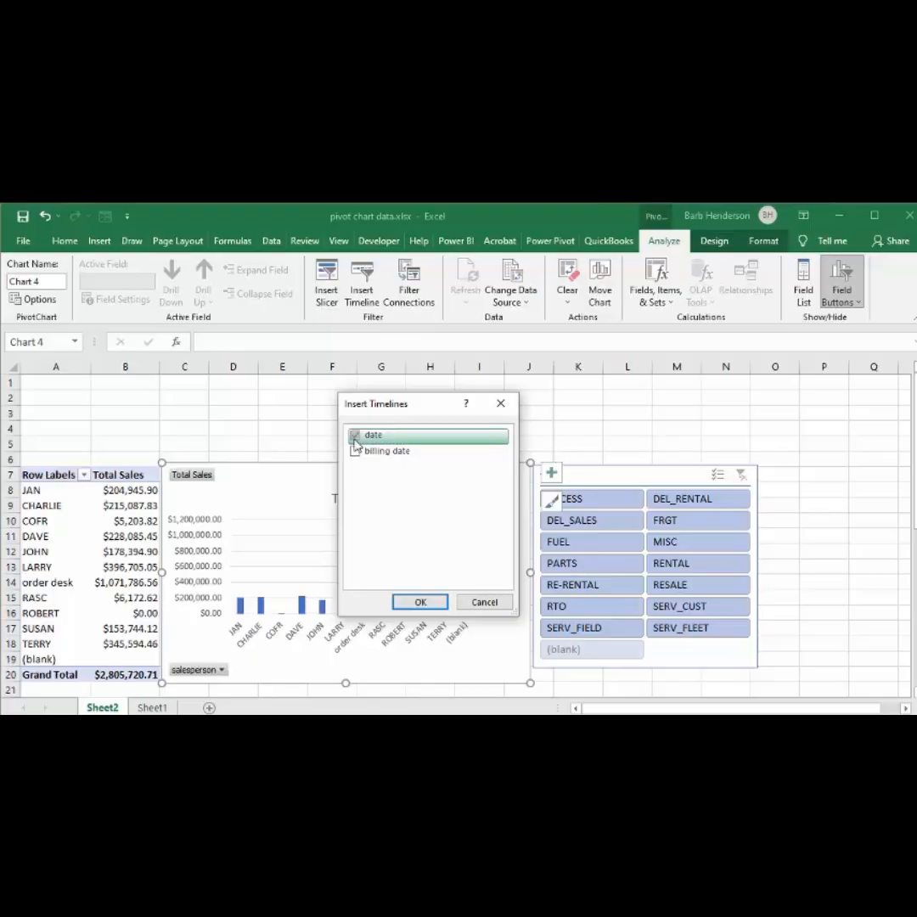
{"action": "left_click", "coordinate": [418, 602]}
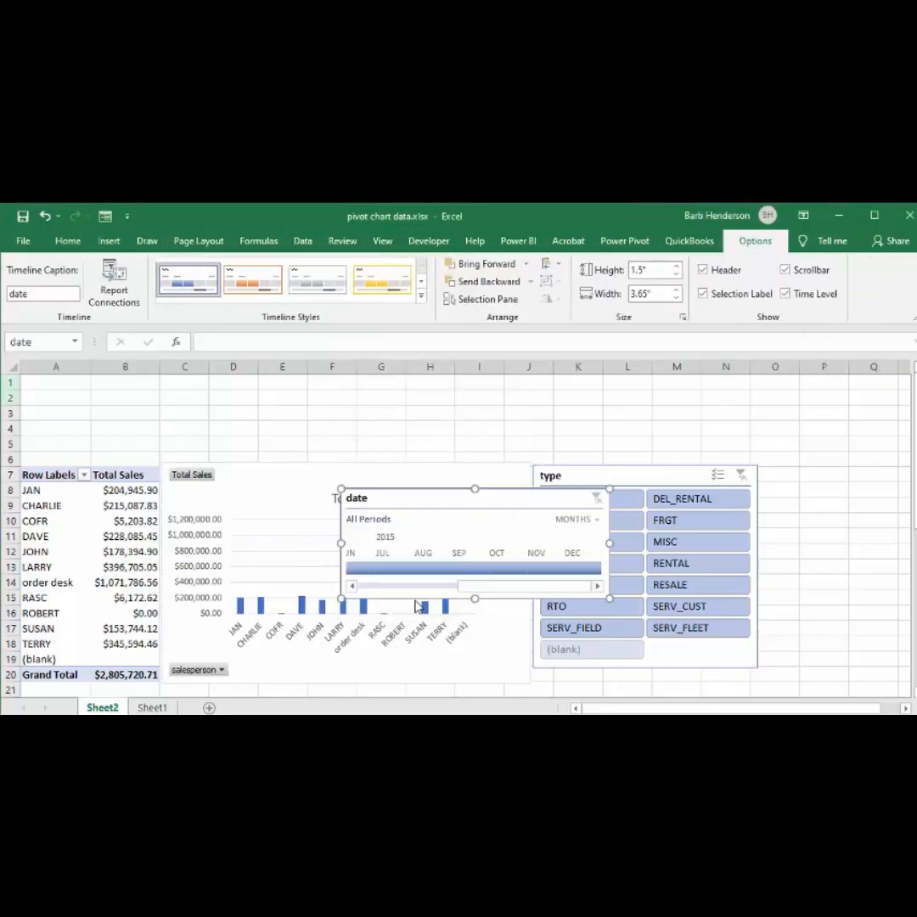
Place the date timeline above the chart and resize it to about 4.98" wide and 1.42" high
{"action": "left_click_drag", "start_coordinate": [407, 509], "coordinate": [229, 382]}
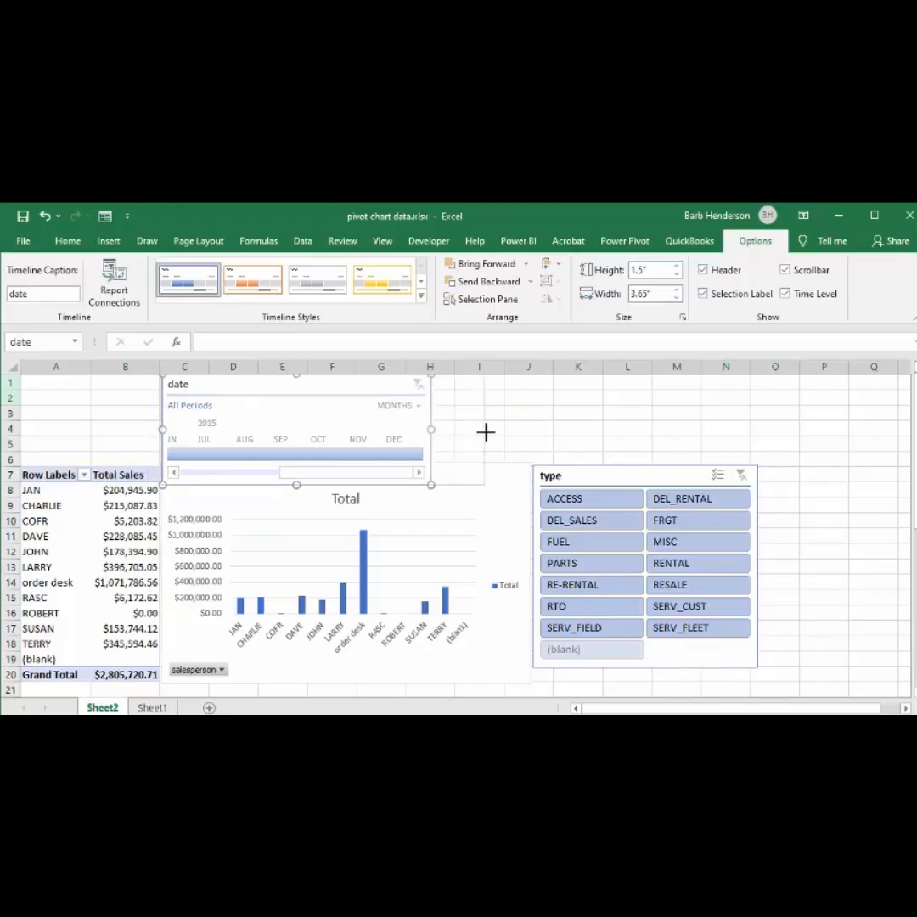
{"action": "left_click_drag", "start_coordinate": [548, 423], "coordinate": [528, 433]}
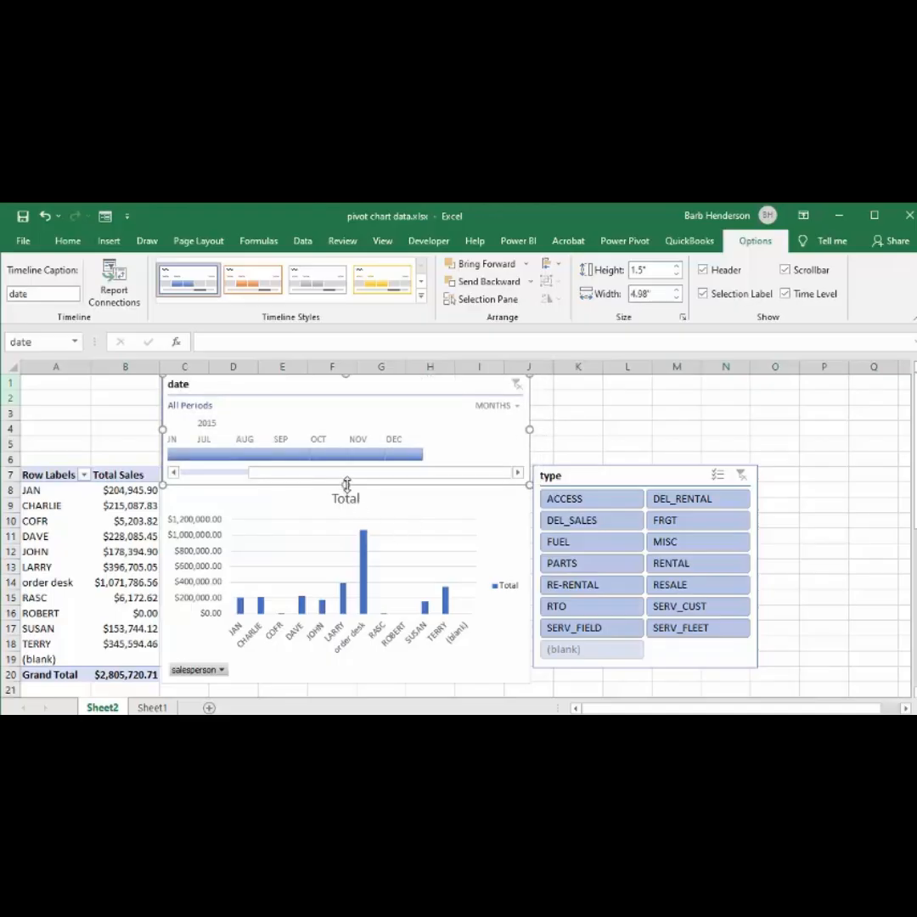
{"action": "left_click_drag", "start_coordinate": [344, 483], "coordinate": [344, 461]}
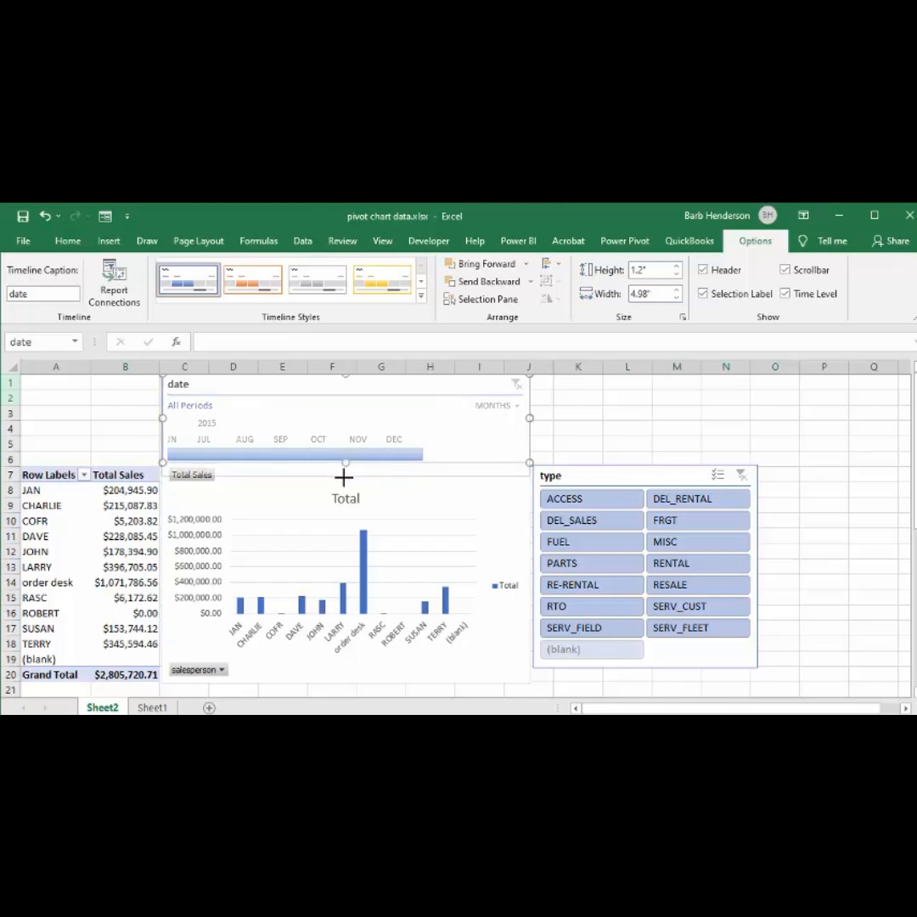
{"action": "left_click_drag", "start_coordinate": [344, 480], "coordinate": [344, 480]}
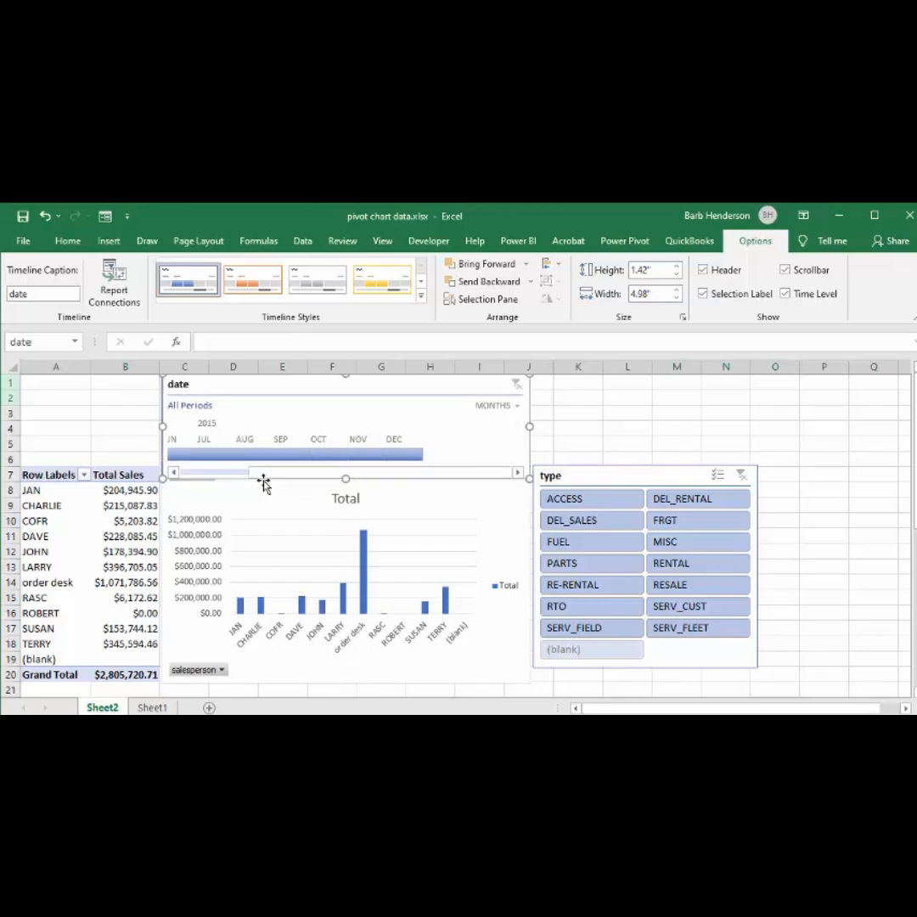
Filter the sales on the date timeline to June 2015, July 2015 and May to July 2015 in turn, and clear the filter
{"action": "left_click_drag", "start_coordinate": [430, 479], "coordinate": [361, 478]}
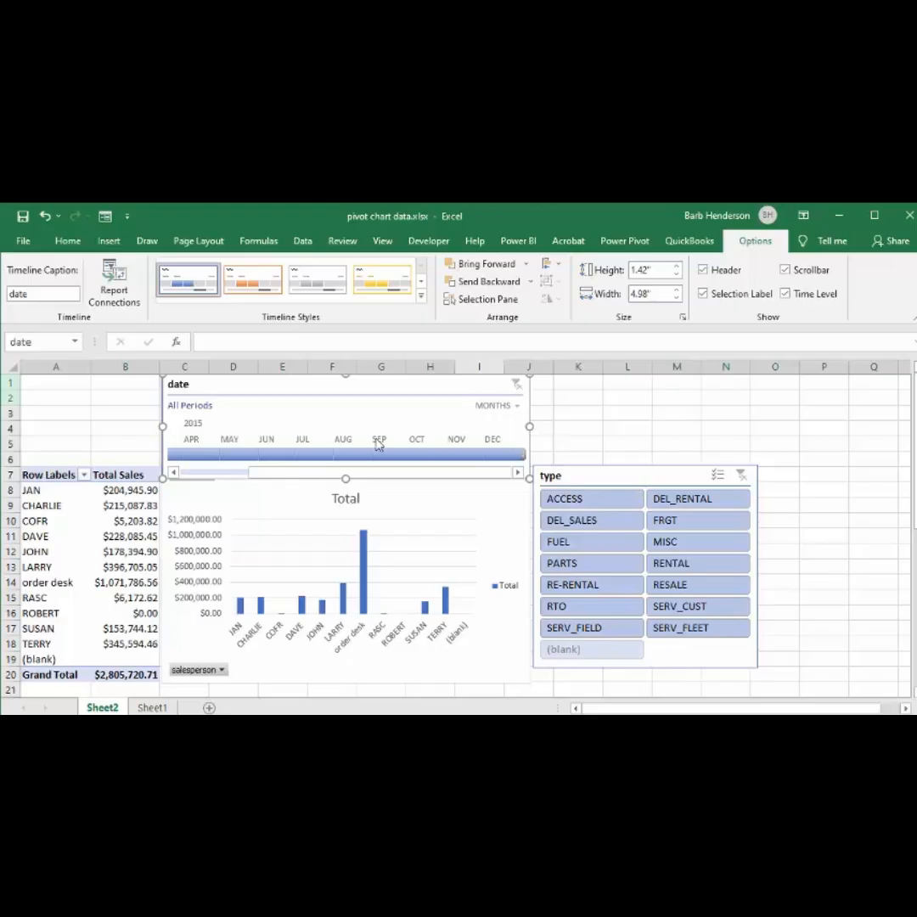
{"action": "left_click", "coordinate": [268, 455]}
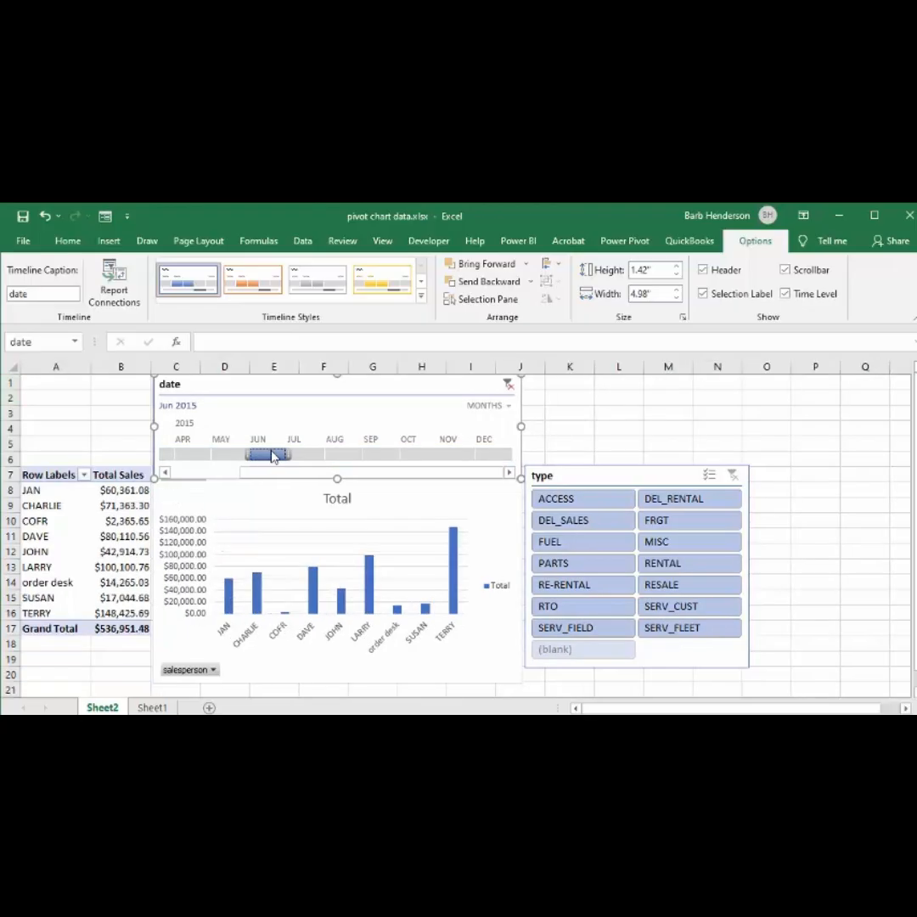
{"action": "left_click", "coordinate": [306, 455]}
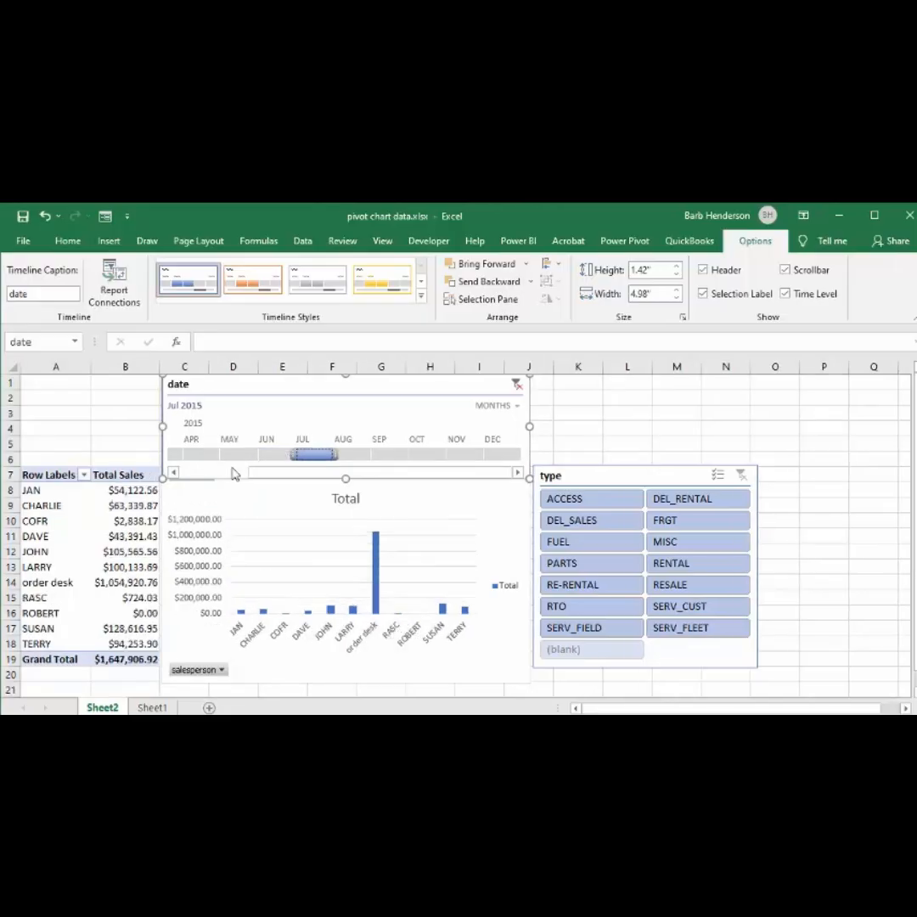
{"action": "left_click_drag", "start_coordinate": [233, 459], "coordinate": [329, 452]}
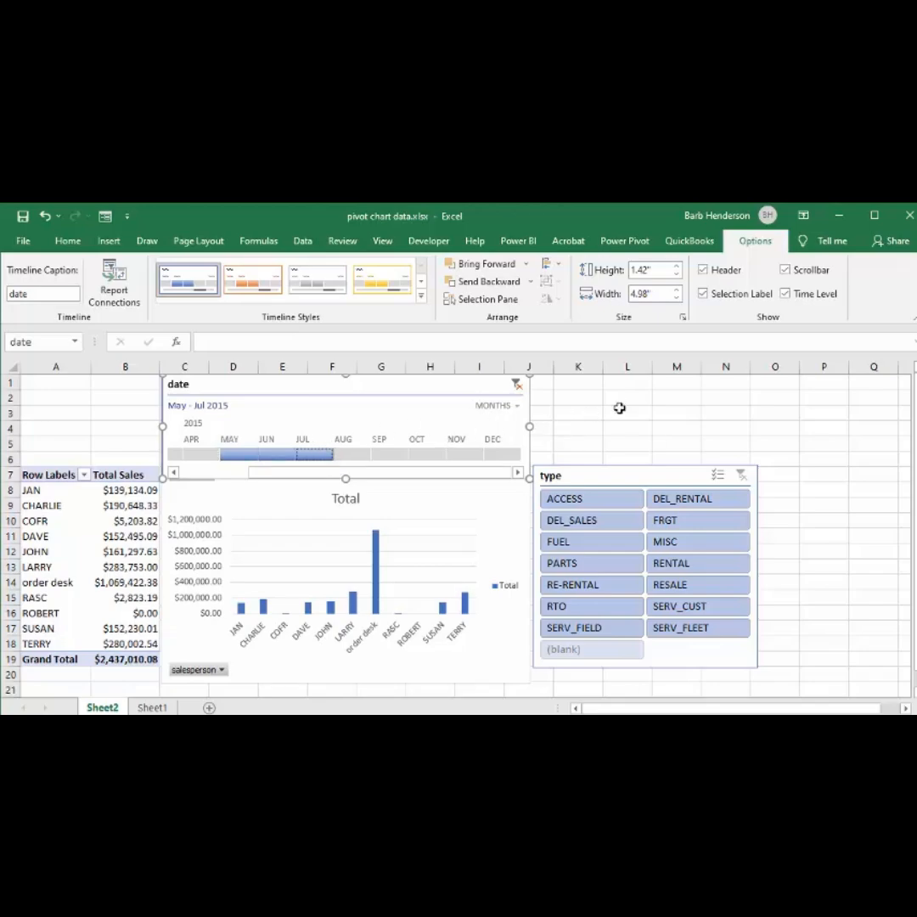
{"action": "left_click", "coordinate": [517, 386]}
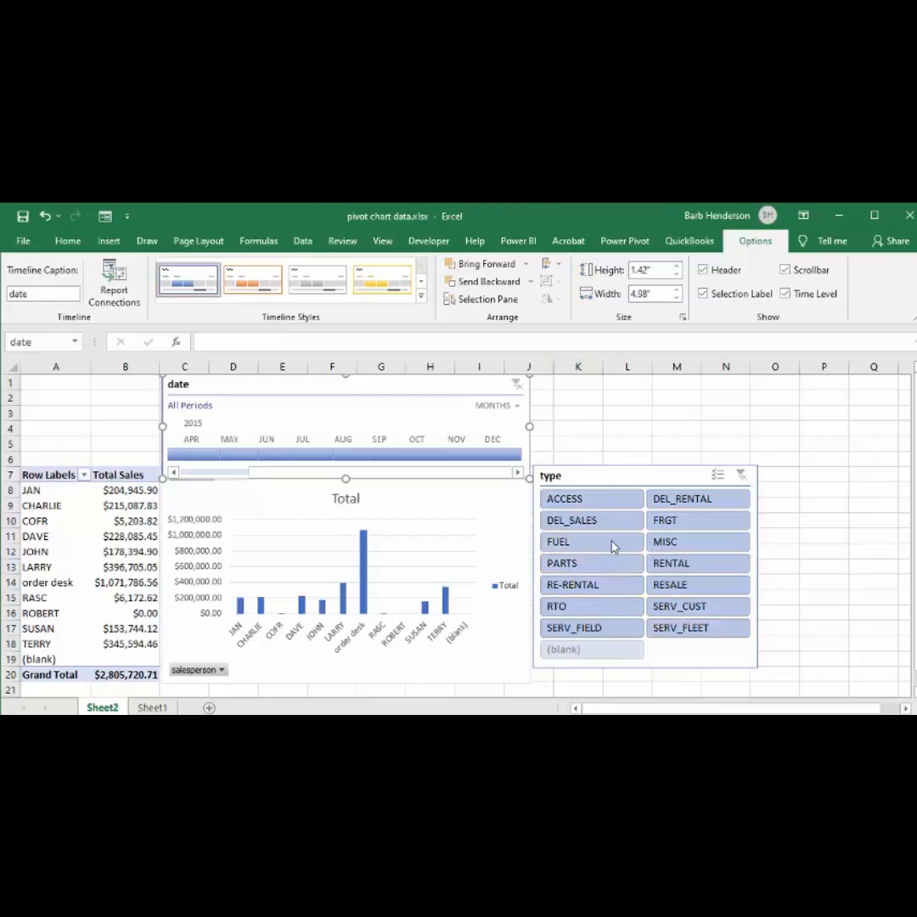
Filter the PivotTable and chart to the PARTS type and to June 2015 on the date timeline
{"action": "left_click", "coordinate": [586, 564]}
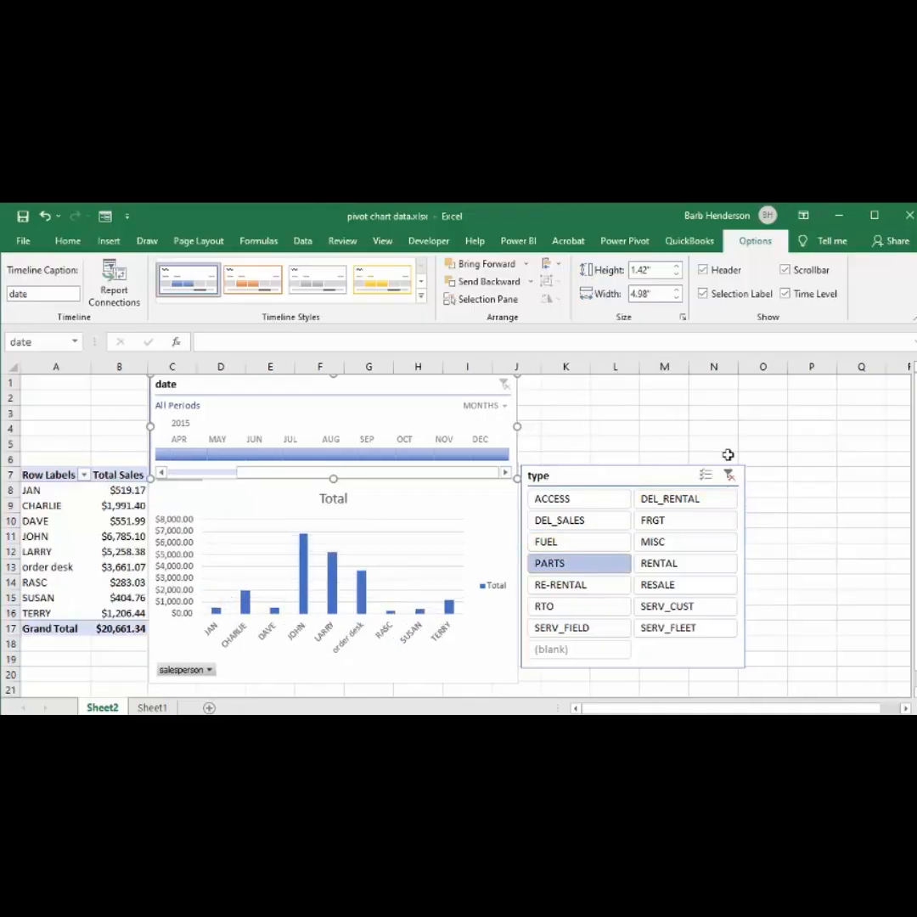
{"action": "left_click", "coordinate": [259, 455]}
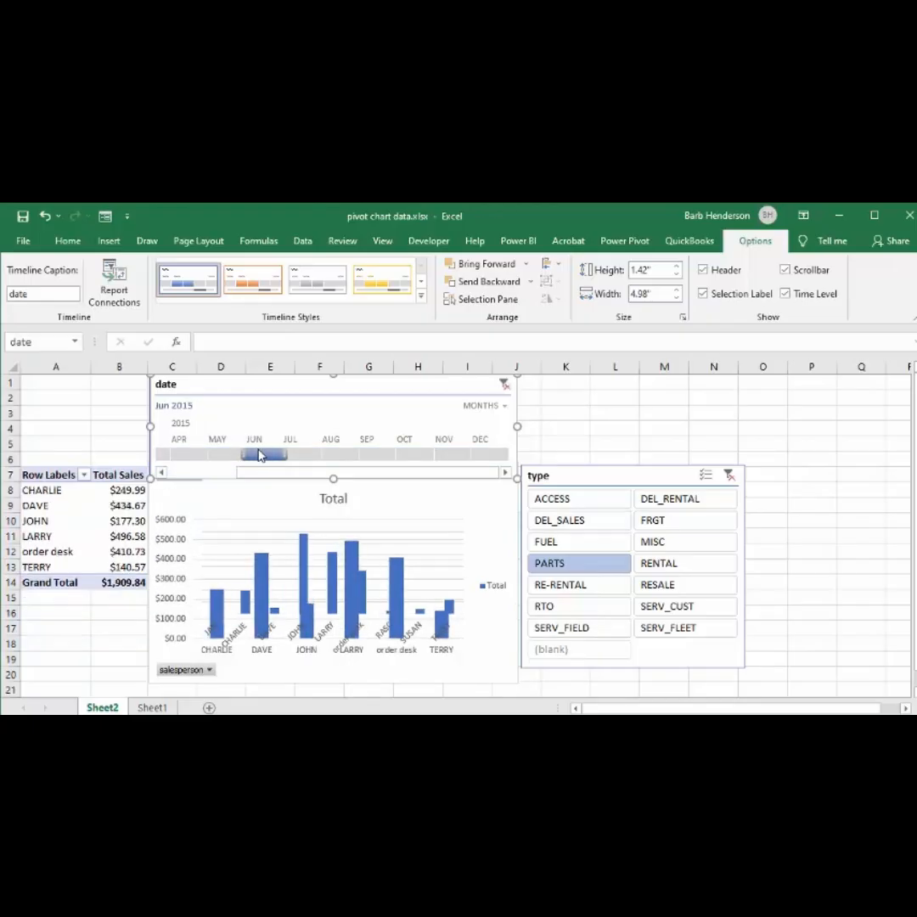
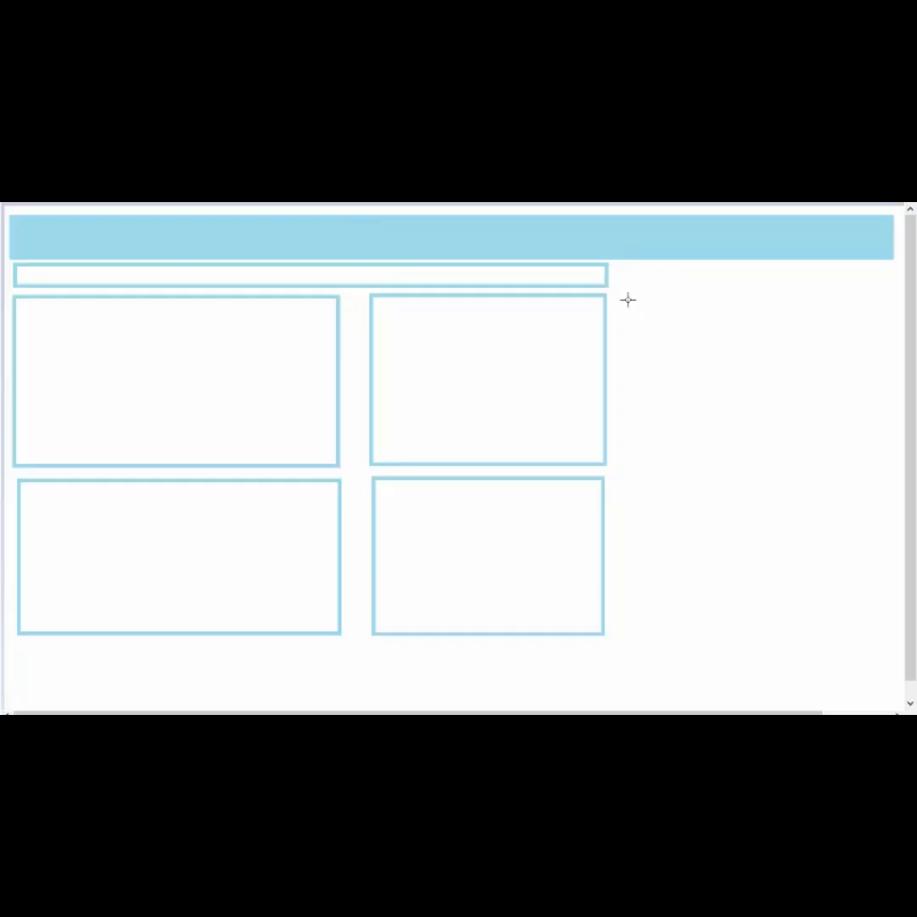
In the drawing program, draw a tall, narrow rectangle to the right of the four boxes in the layout sketch
{"action": "mouse_move", "coordinate": [627, 295]}
{"action": "left_mouse_down"}
{"action": "mouse_move", "coordinate": [689, 387]}
{"action": "mouse_move", "coordinate": [699, 477]}
{"action": "mouse_move", "coordinate": [695, 604]}
{"action": "mouse_move", "coordinate": [676, 638]}
{"action": "mouse_move", "coordinate": [692, 632]}
{"action": "left_mouse_up"}
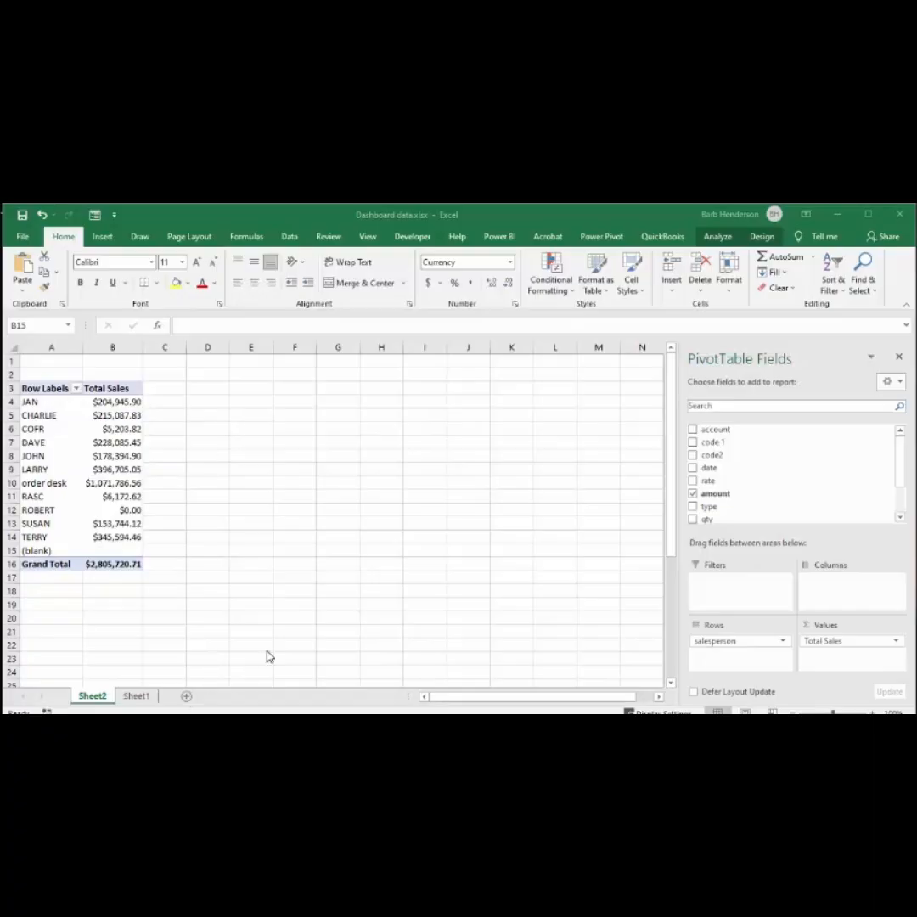
In the Excel workbook Dashboard data.xlsx, add a new worksheet after Sheet2 and open its name for editing
{"action": "left_click", "coordinate": [187, 697]}
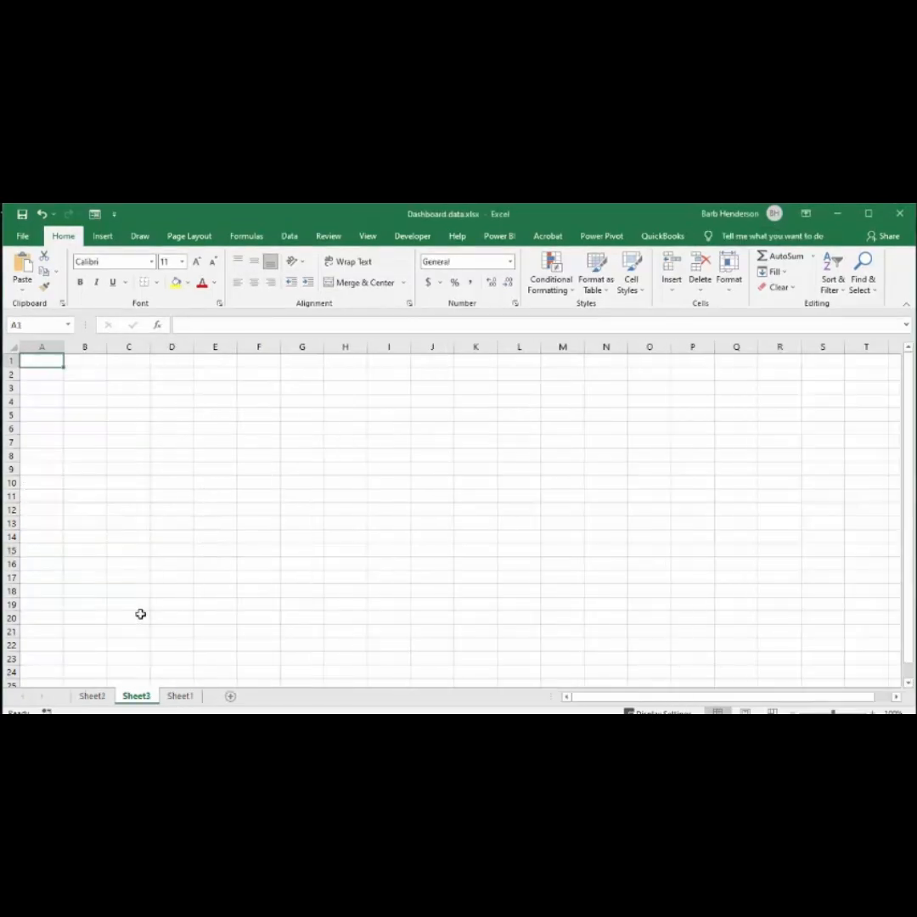
{"action": "double_click", "coordinate": [135, 695]}
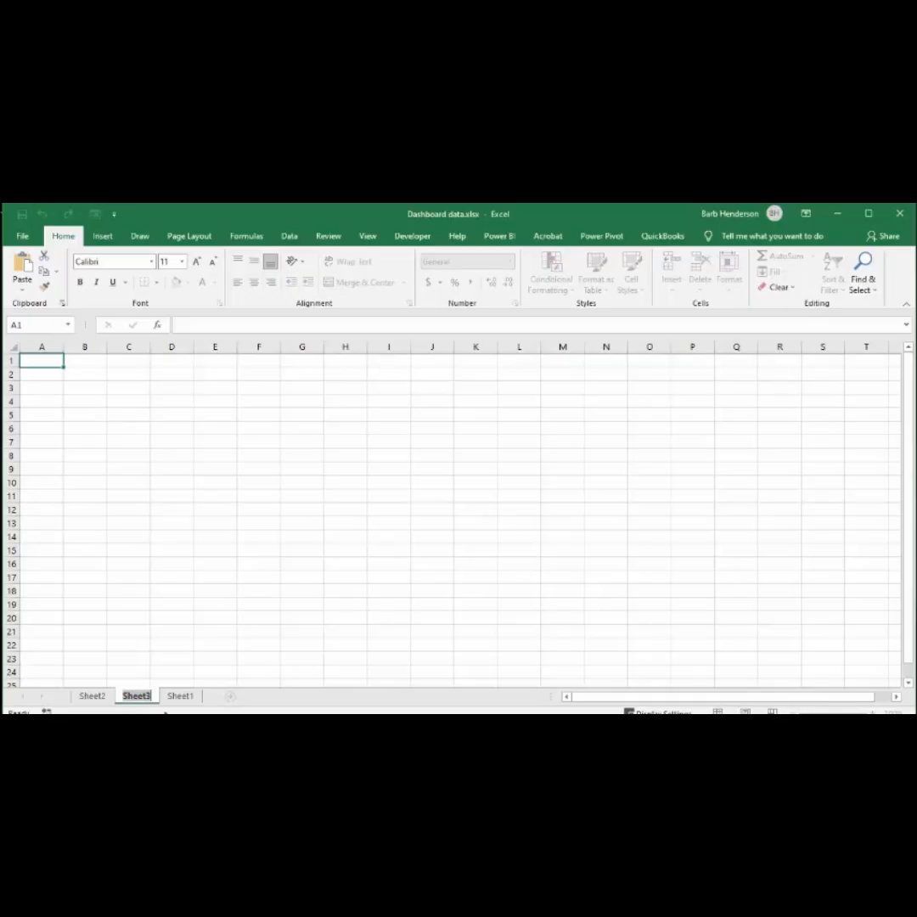
Rename the Sheet3 worksheet as Dashboard and set its page orientation to landscape
{"action": "type", "text": "Da"}
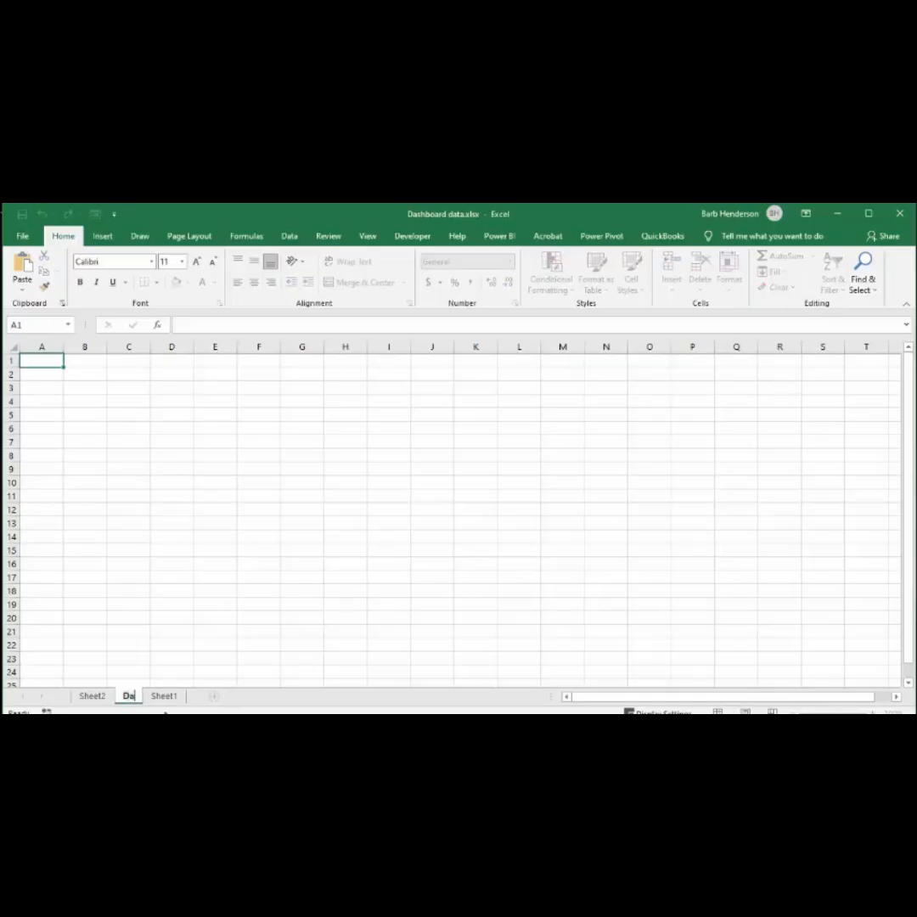
{"action": "type", "text": "shboard"}
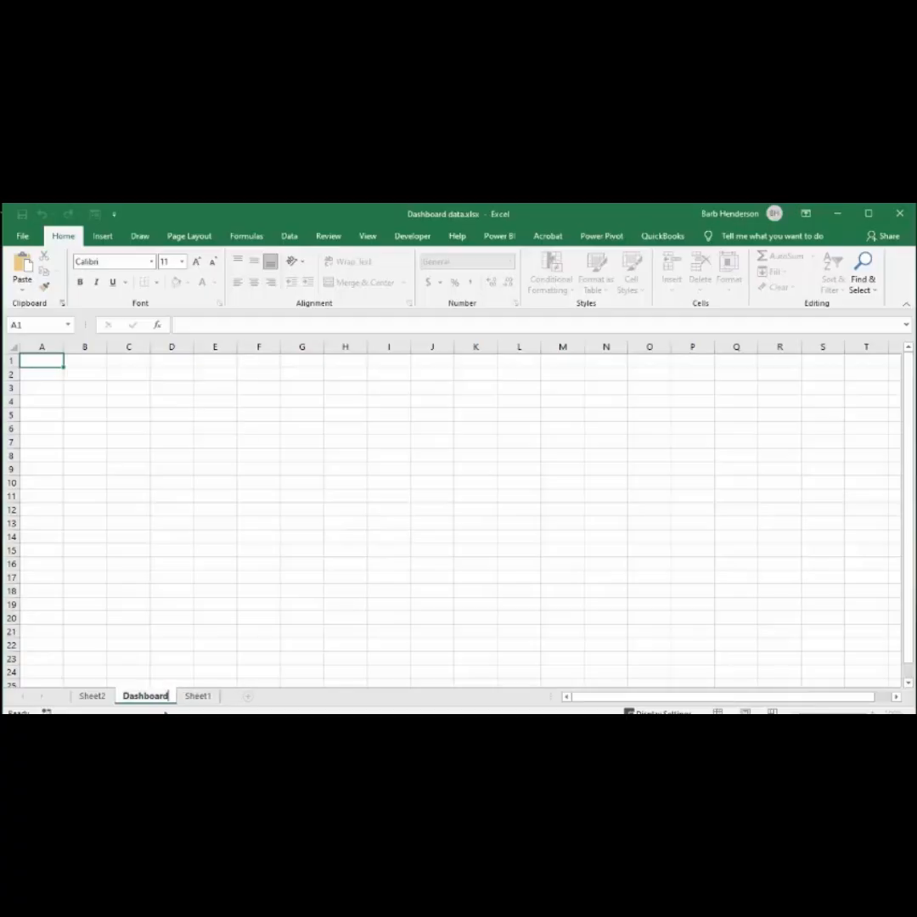
{"action": "key", "text": "Return"}
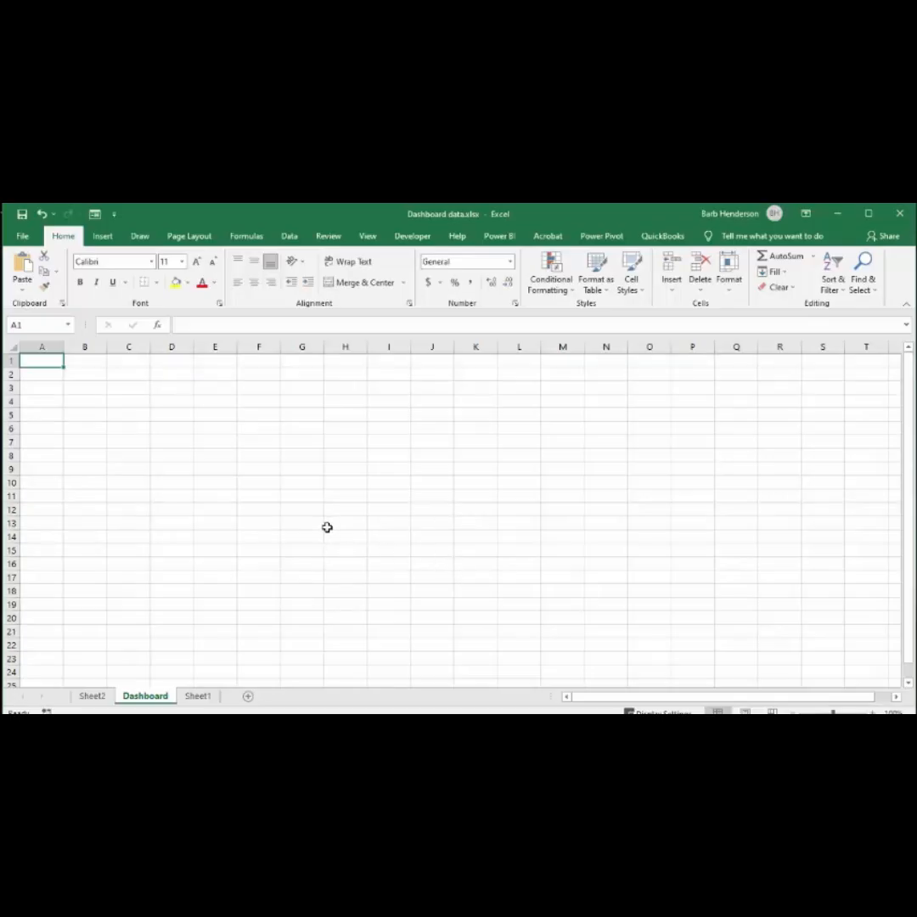
{"action": "left_click", "coordinate": [181, 237]}
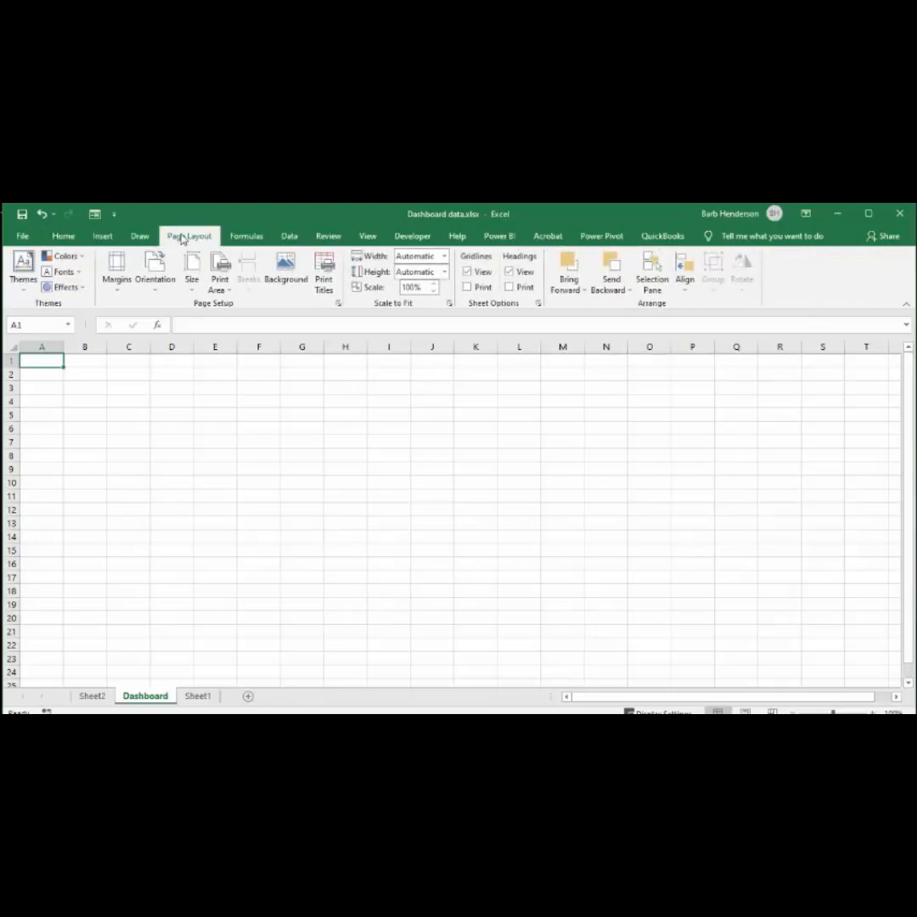
{"action": "left_click", "coordinate": [154, 289]}
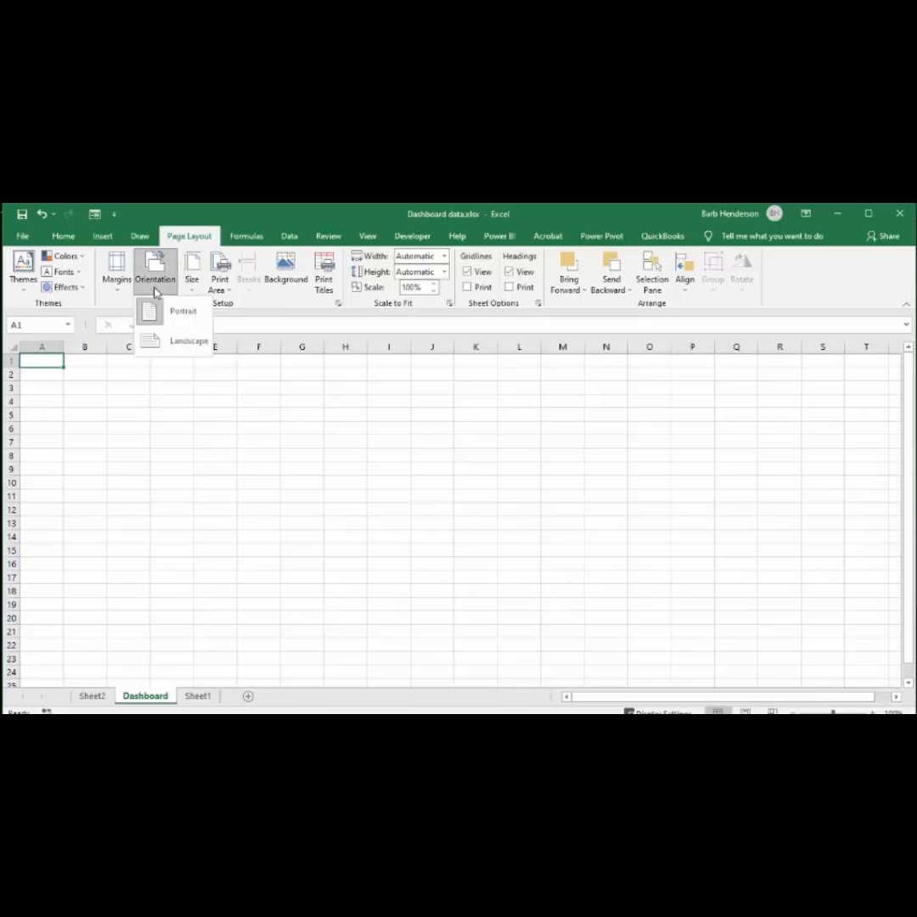
{"action": "left_click", "coordinate": [189, 343]}
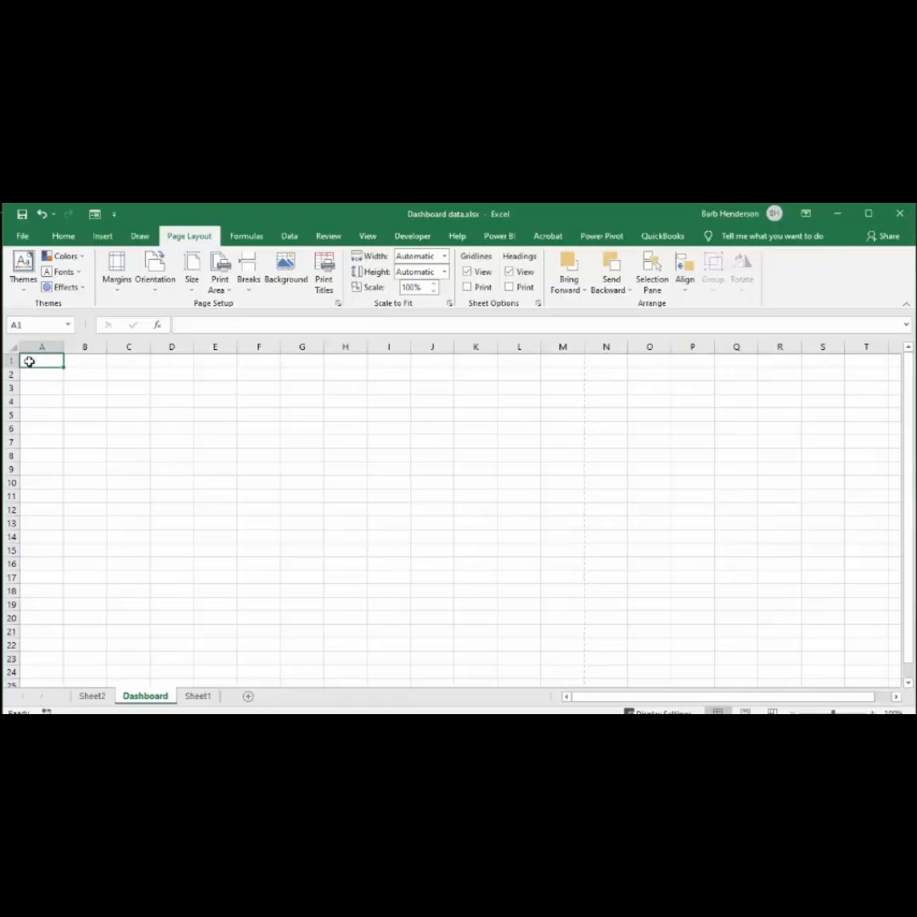
Fill cells A1:L1 of the Dashboard sheet with the blue theme colour as a header band
{"action": "left_click_drag", "start_coordinate": [29, 361], "coordinate": [528, 362]}
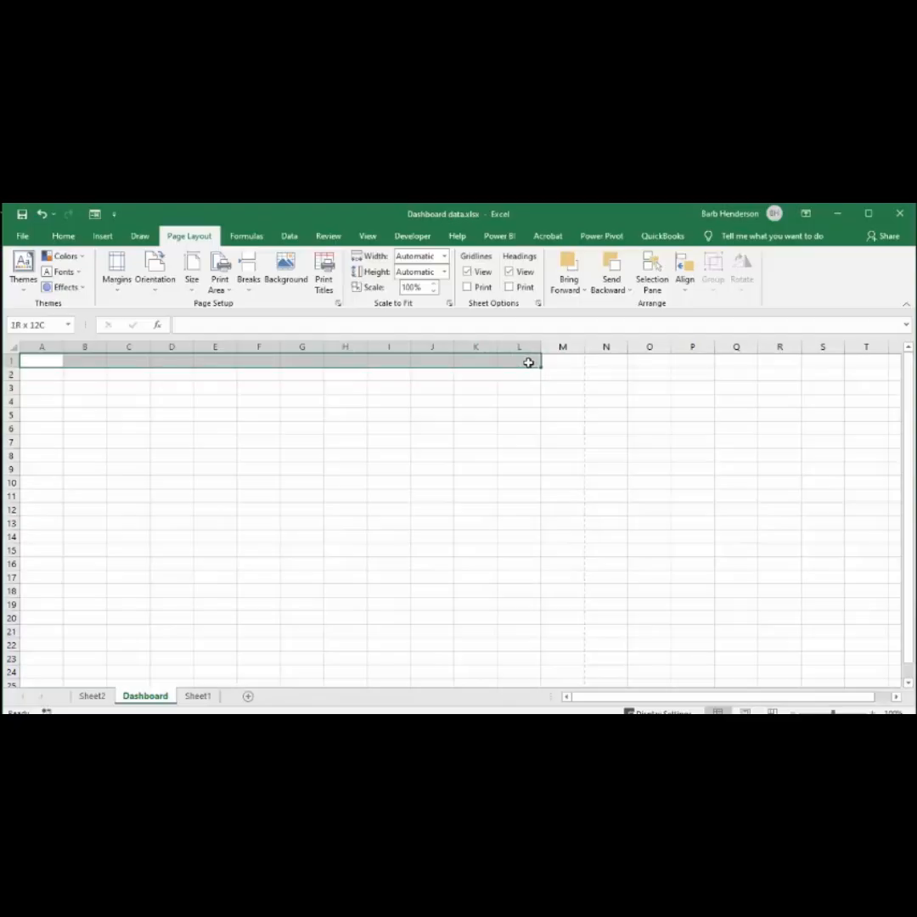
{"action": "left_click_drag", "start_coordinate": [528, 363], "coordinate": [528, 363]}
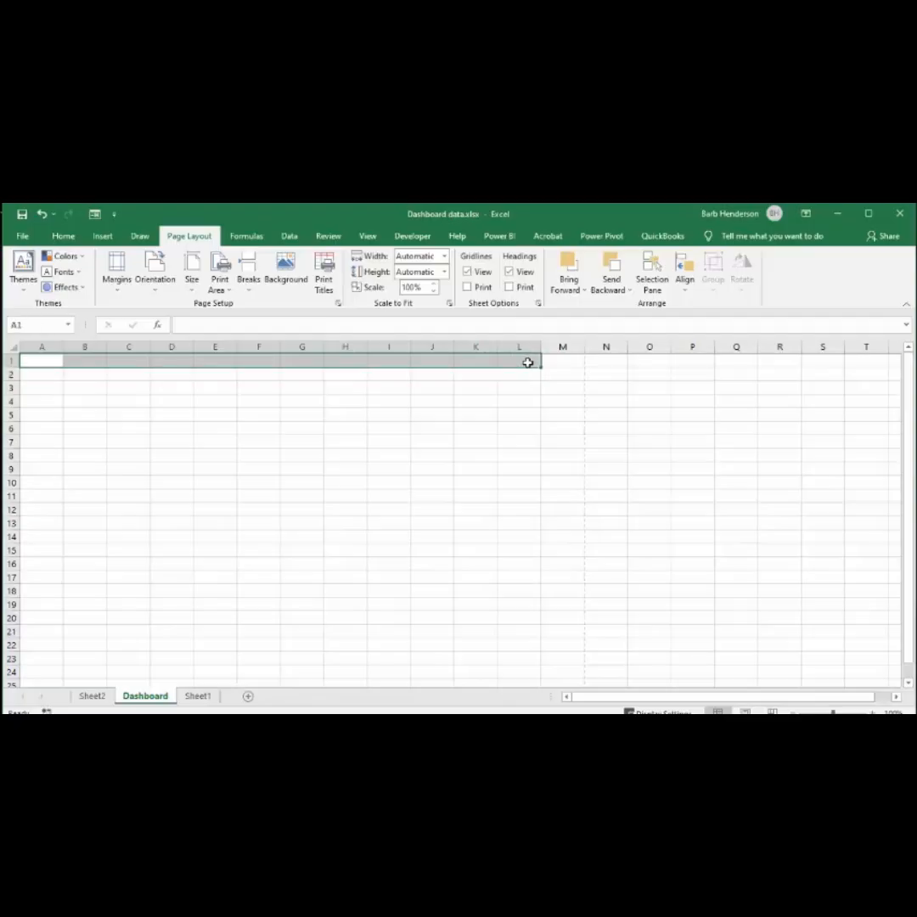
{"action": "left_click", "coordinate": [67, 237]}
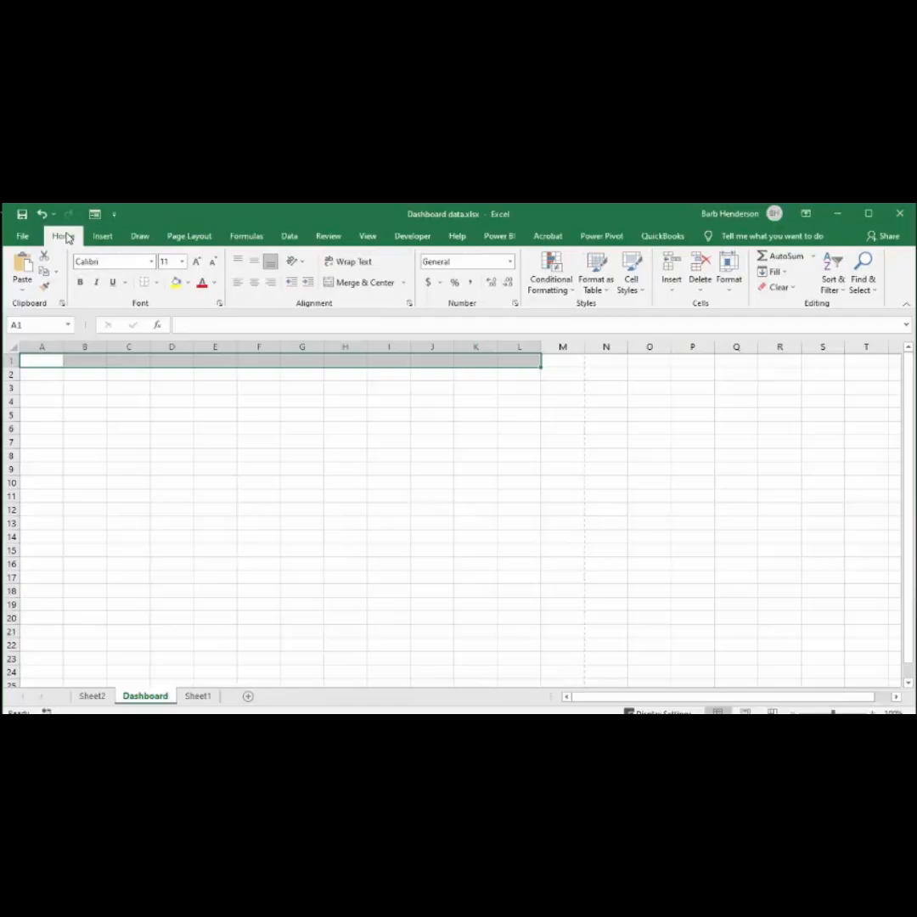
{"action": "left_click", "coordinate": [189, 282]}
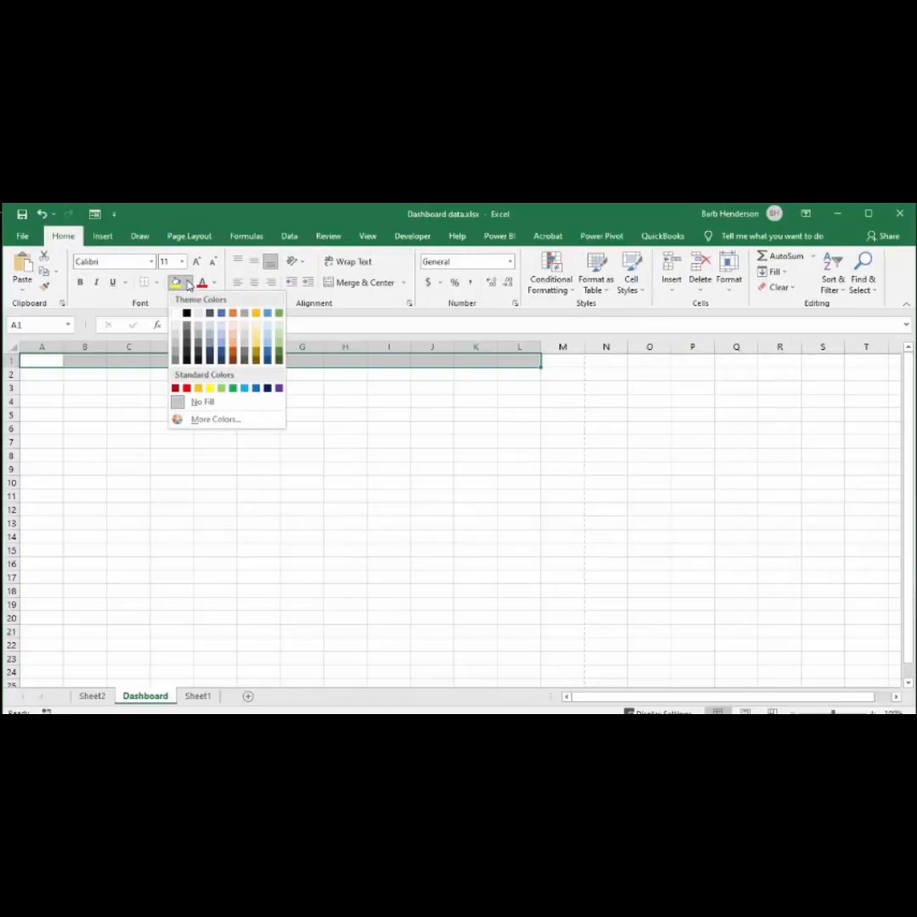
{"action": "left_click", "coordinate": [223, 314]}
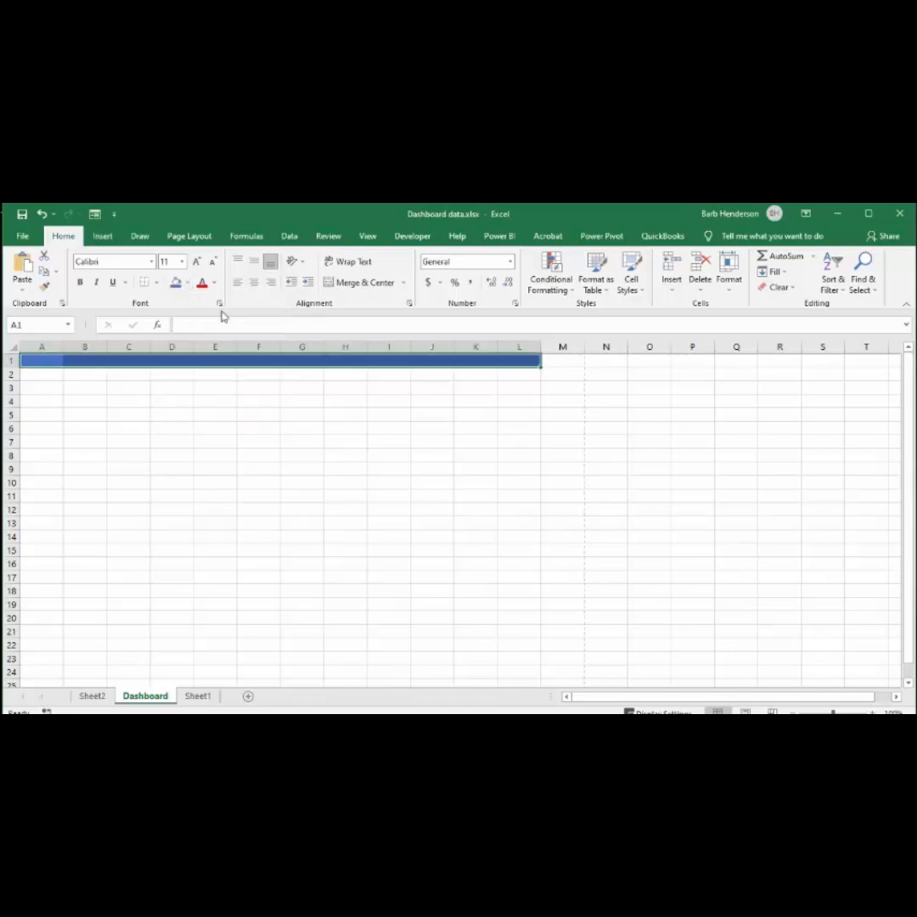
{"action": "left_click", "coordinate": [152, 387]}
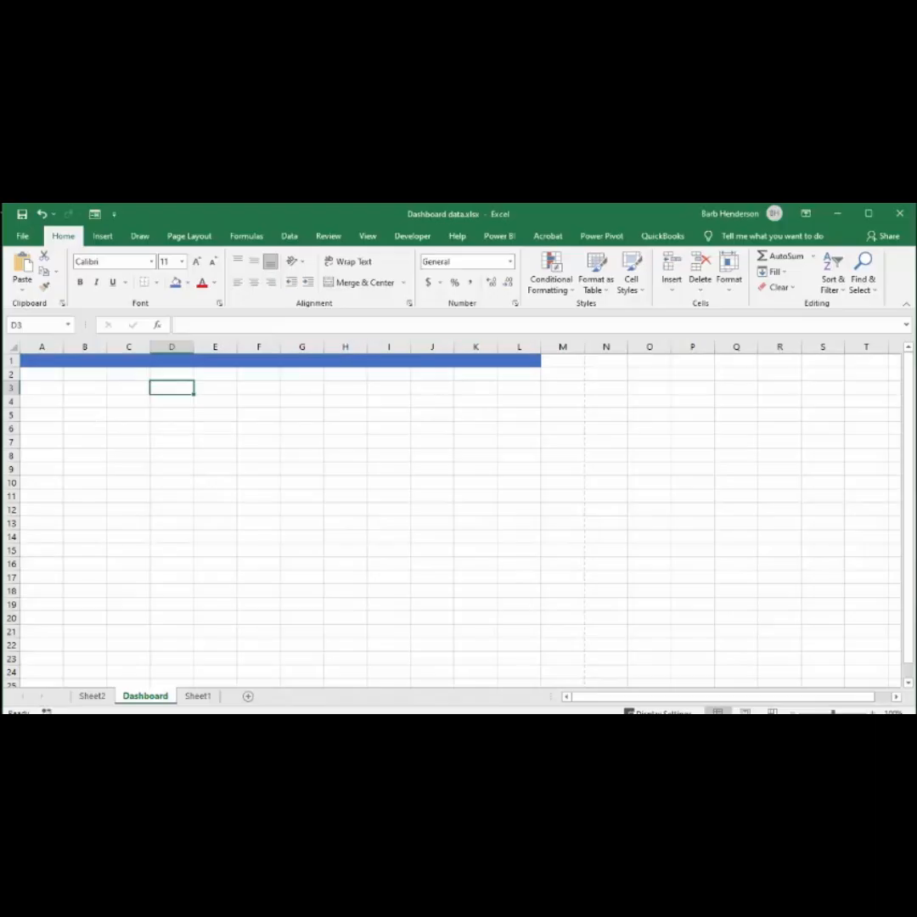
Set the font colour of cell A1 to white and enter the heading Sales Totals there
{"action": "left_click", "coordinate": [35, 360]}
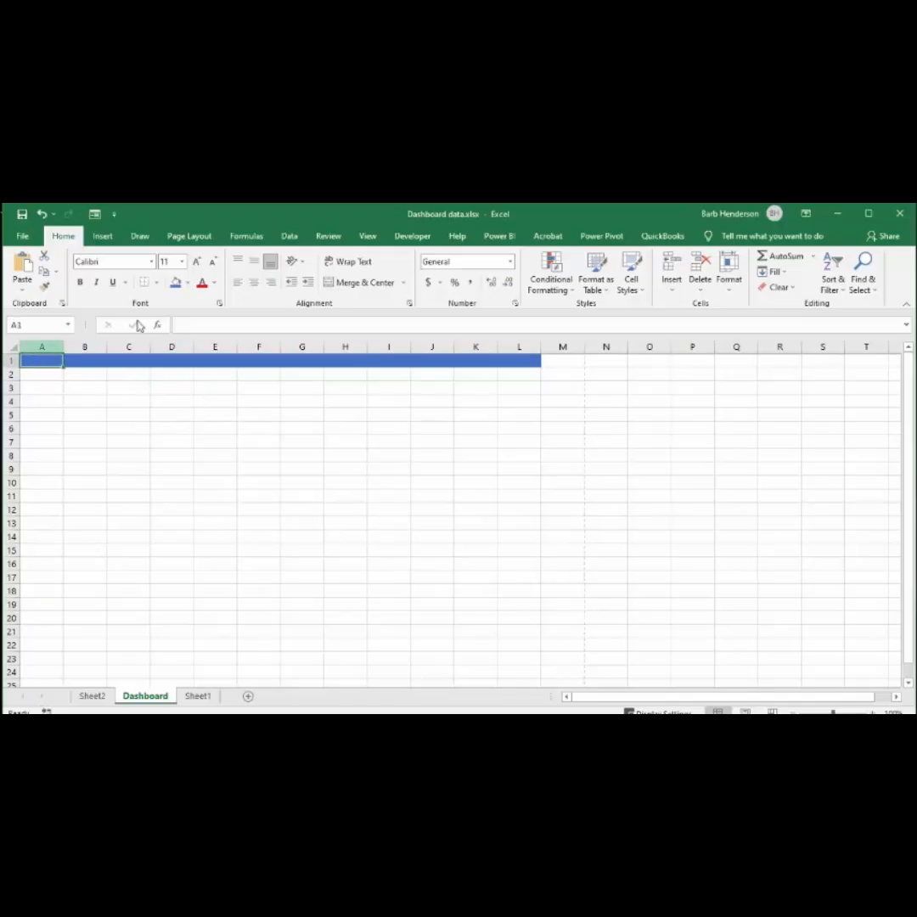
{"action": "left_click", "coordinate": [215, 283]}
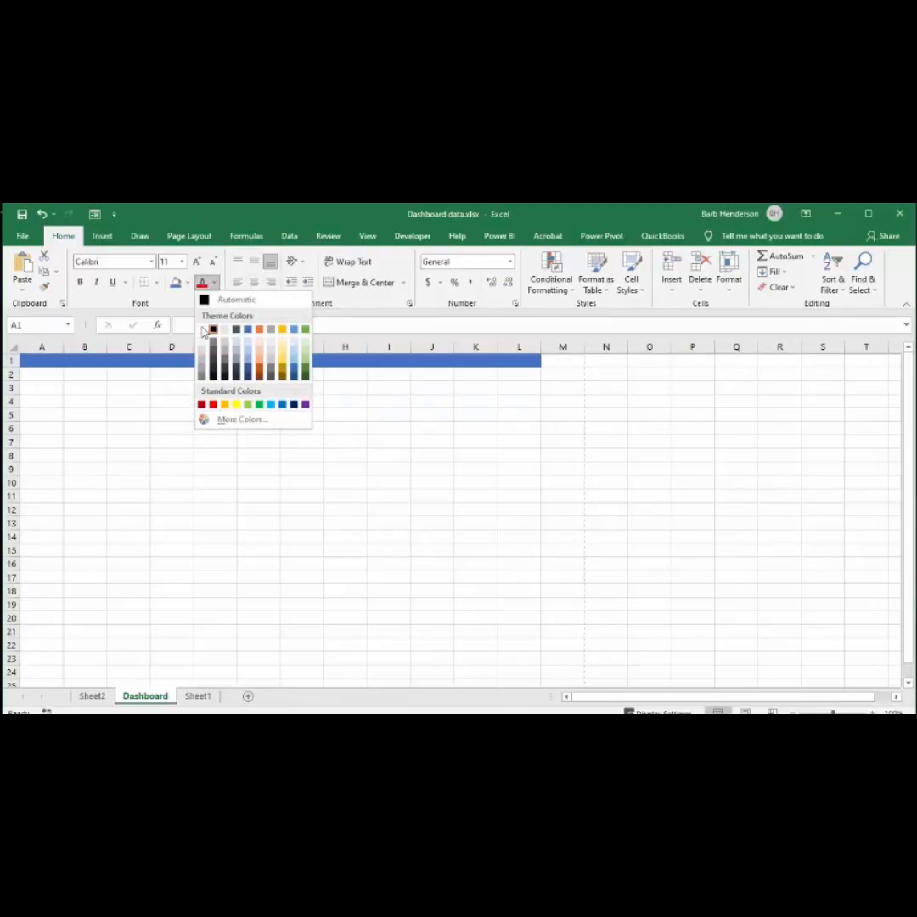
{"action": "left_click", "coordinate": [202, 331]}
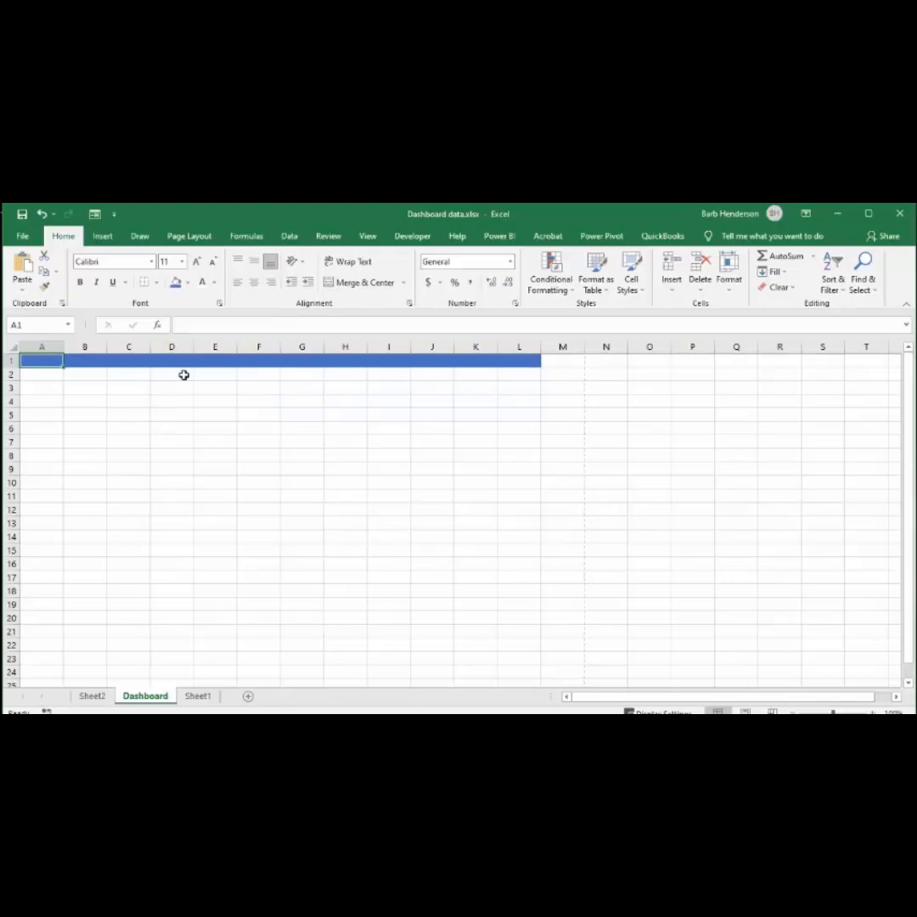
{"action": "type", "text": "Sa"}
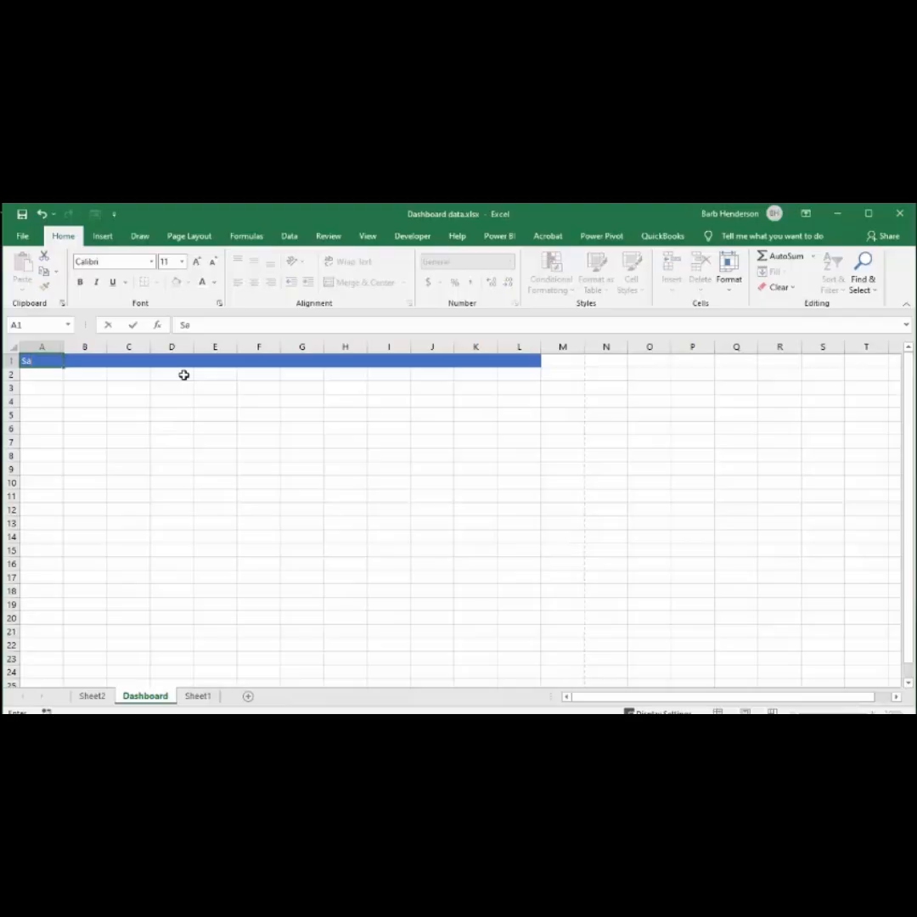
{"action": "type", "text": "les Totals"}
{"action": "left_click", "coordinate": [129, 361]}
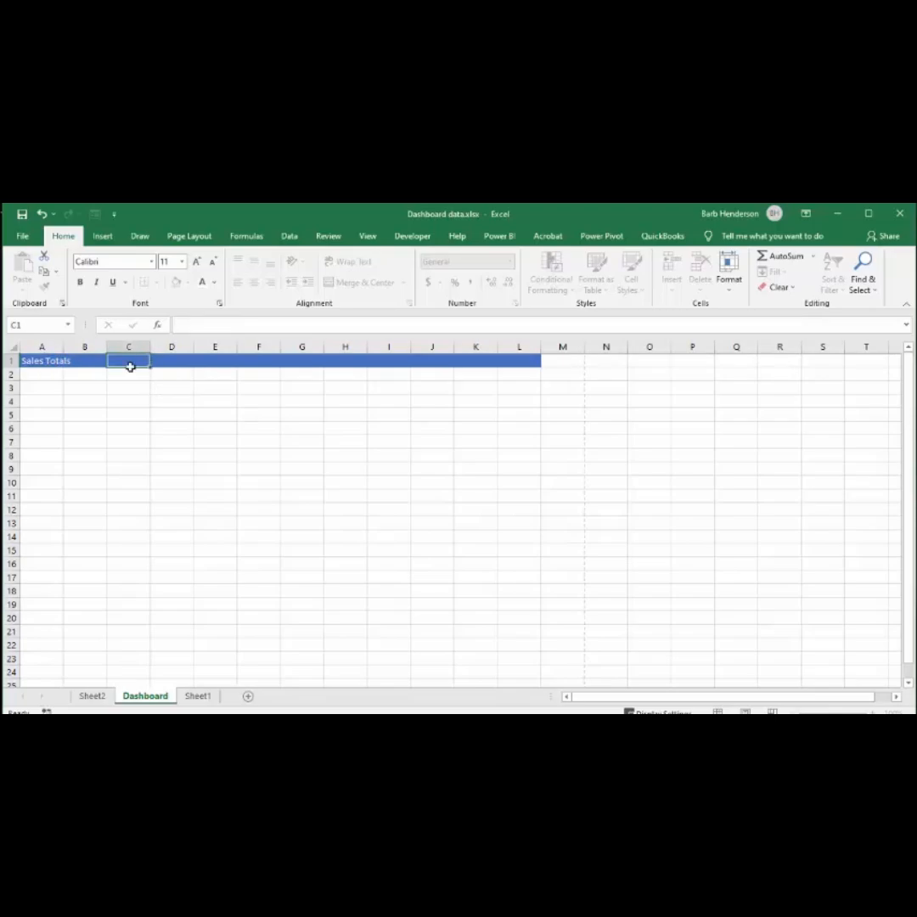
Make the Sales Totals heading in A1 bold and set its font size to 14
{"action": "left_click", "coordinate": [40, 363]}
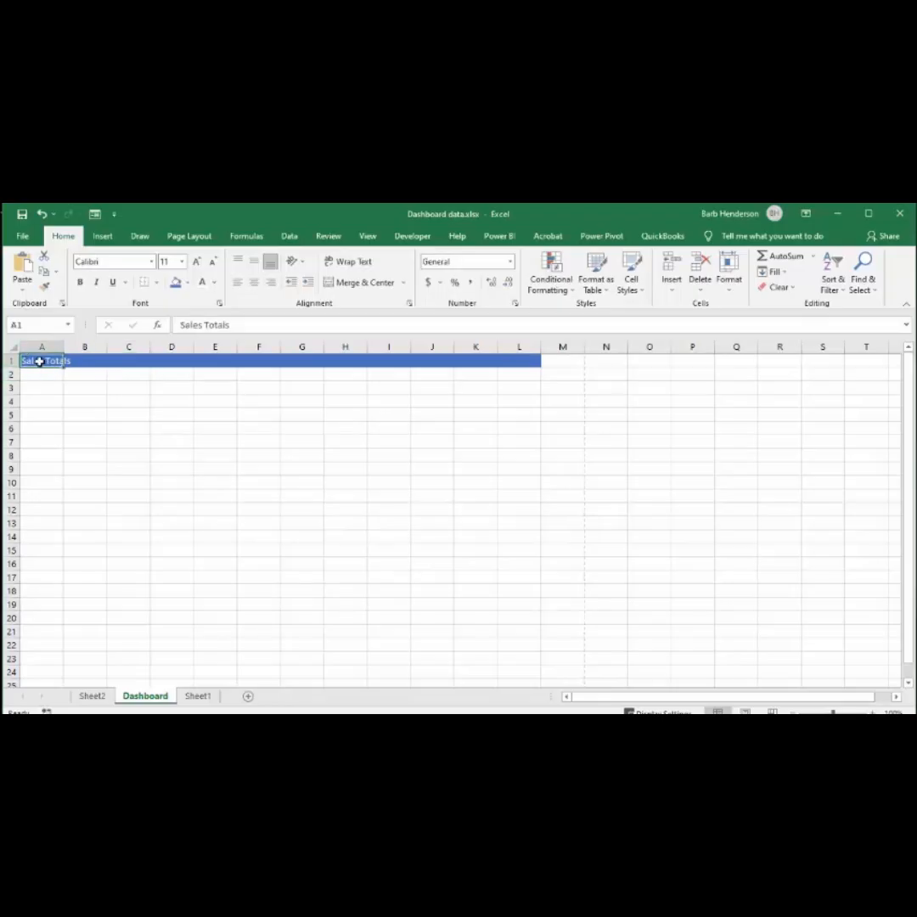
{"action": "left_click", "coordinate": [81, 285]}
{"action": "left_click", "coordinate": [183, 264]}
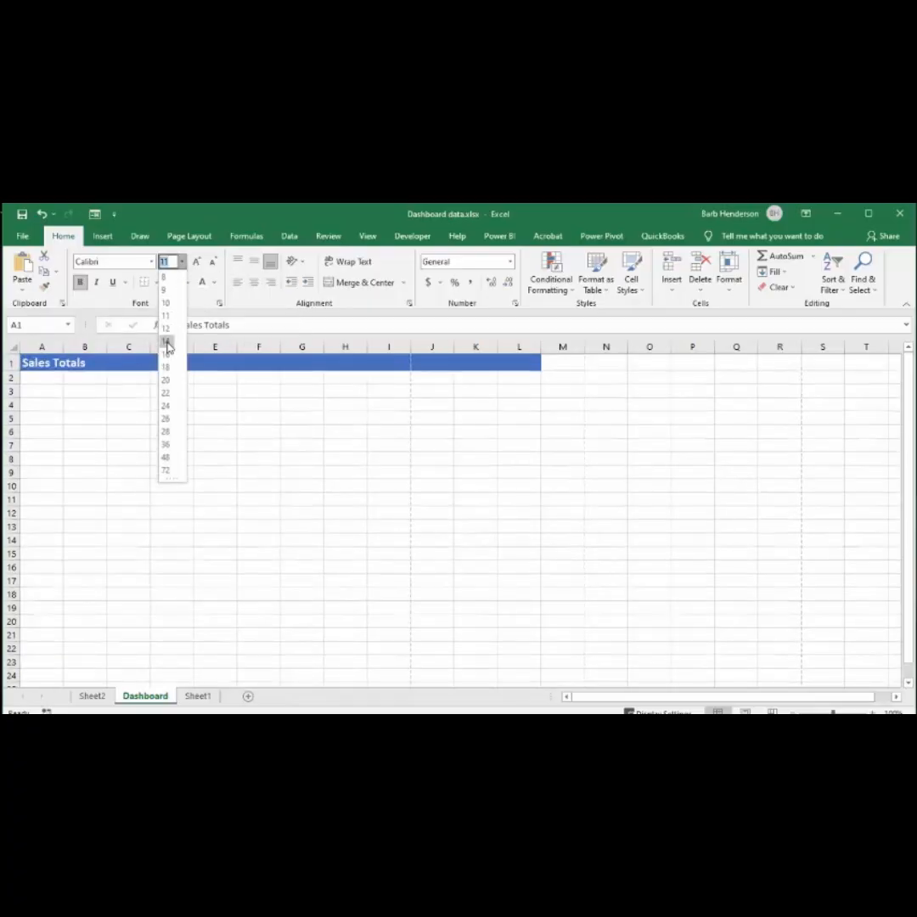
{"action": "left_click", "coordinate": [167, 342]}
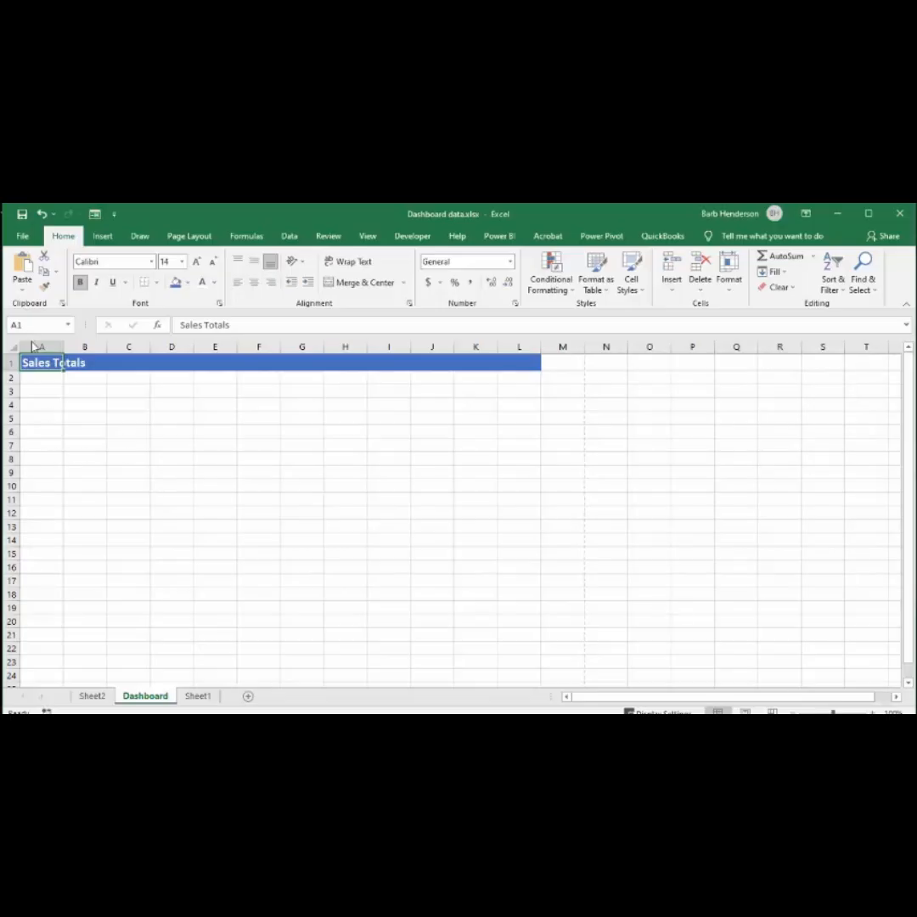
Fill the range A2:L4 below the heading with a light grey theme shade
{"action": "left_click", "coordinate": [34, 377]}
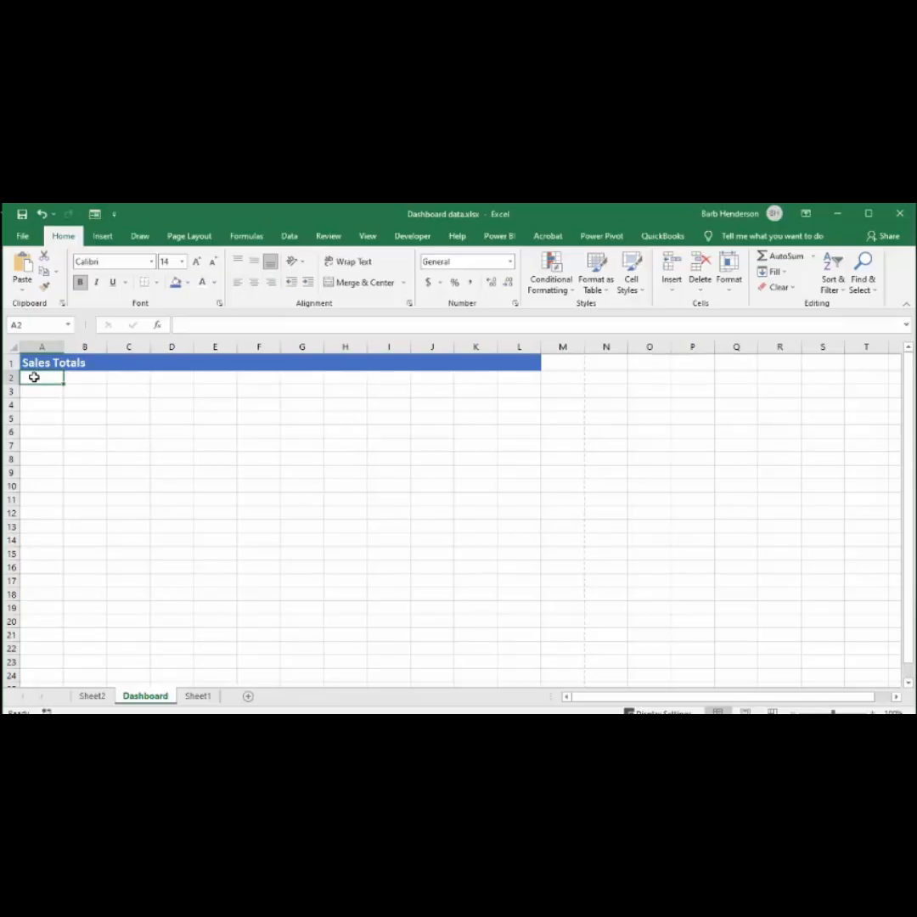
{"action": "left_click_drag", "start_coordinate": [34, 377], "coordinate": [504, 409]}
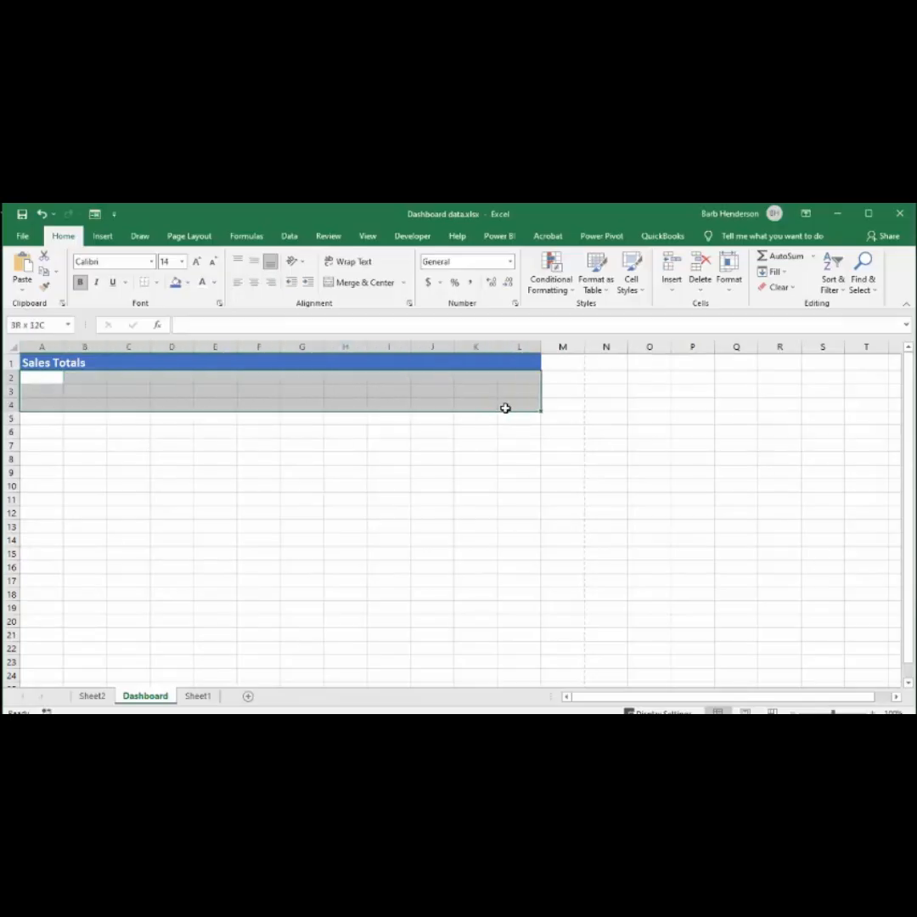
{"action": "left_click_drag", "start_coordinate": [505, 408], "coordinate": [505, 408]}
{"action": "left_click", "coordinate": [190, 284]}
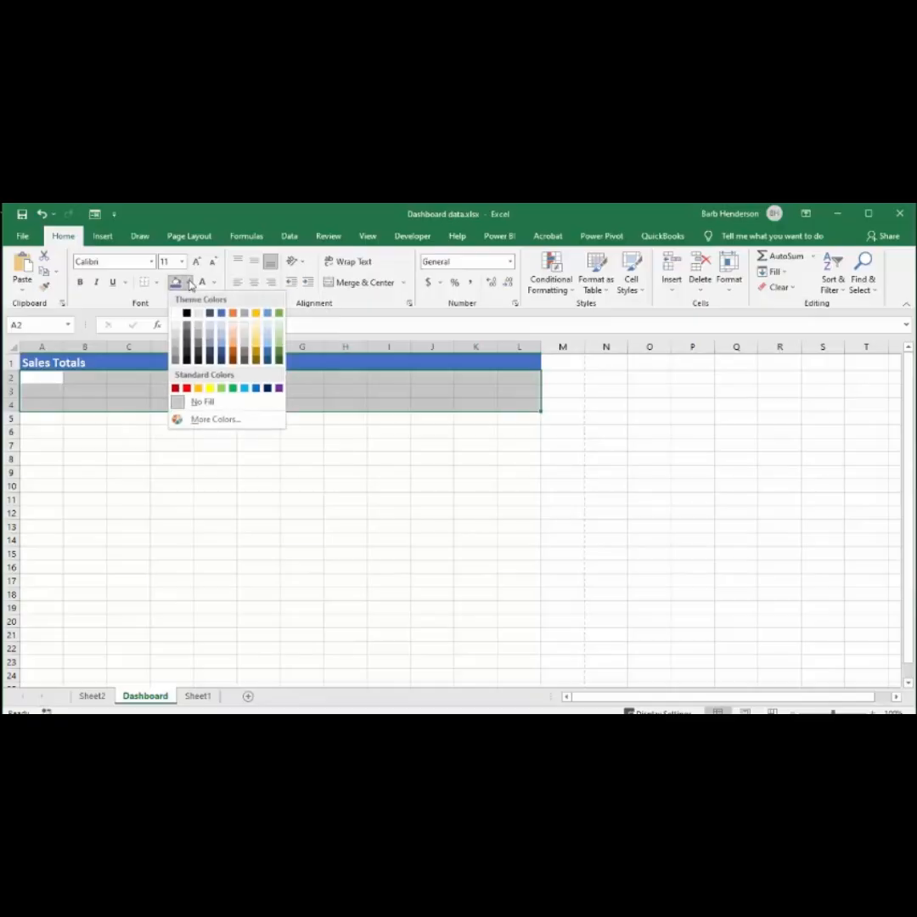
{"action": "left_click", "coordinate": [175, 340]}
{"action": "left_click", "coordinate": [111, 467]}
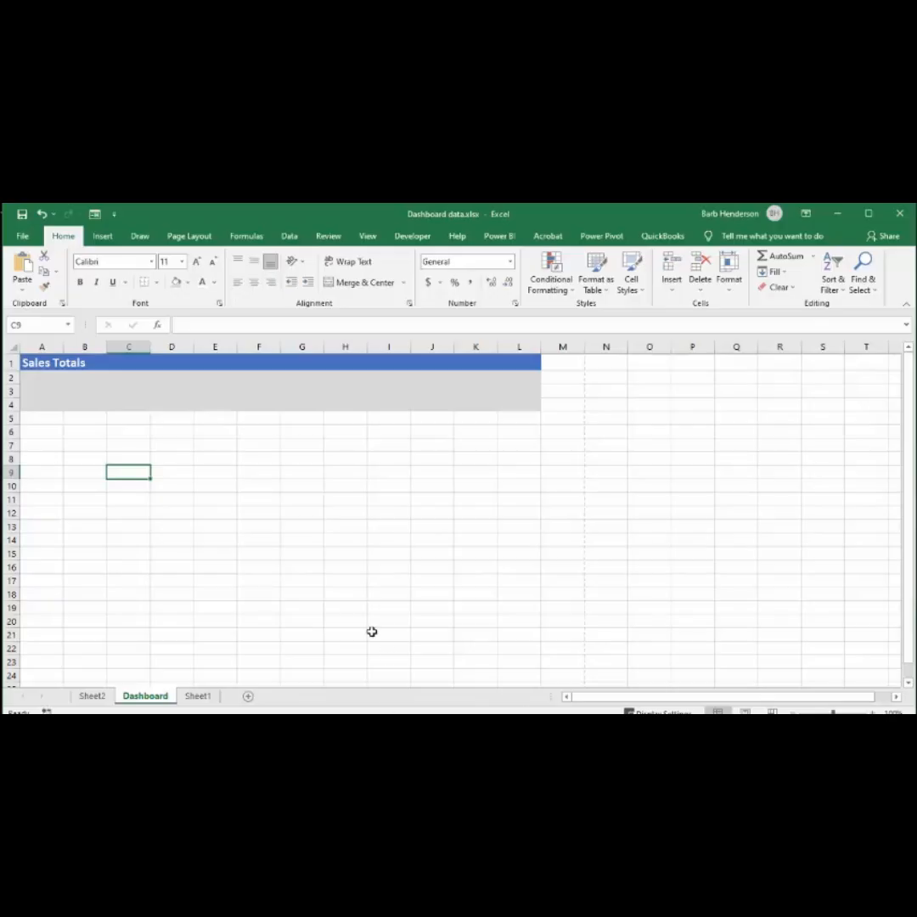
Insert a clustered column PivotChart from the Sheet2 pivot table and place it beside the table, starting near row 2
{"action": "left_click", "coordinate": [90, 696]}
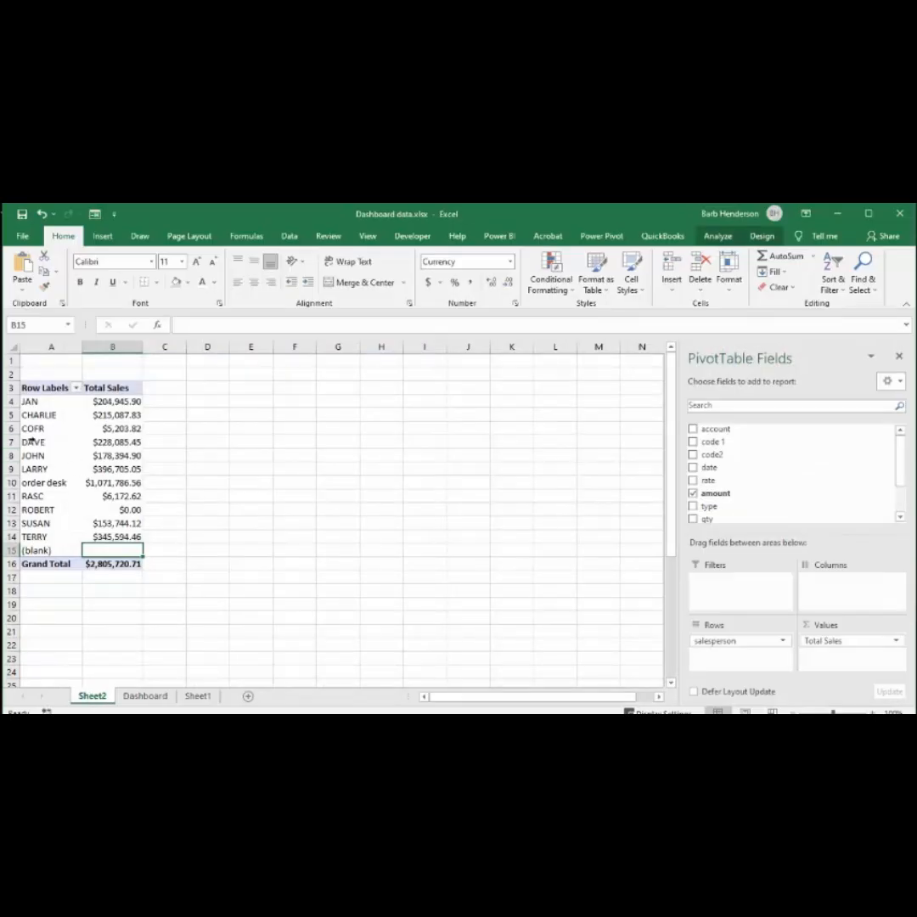
{"action": "left_click_drag", "start_coordinate": [31, 440], "coordinate": [114, 441]}
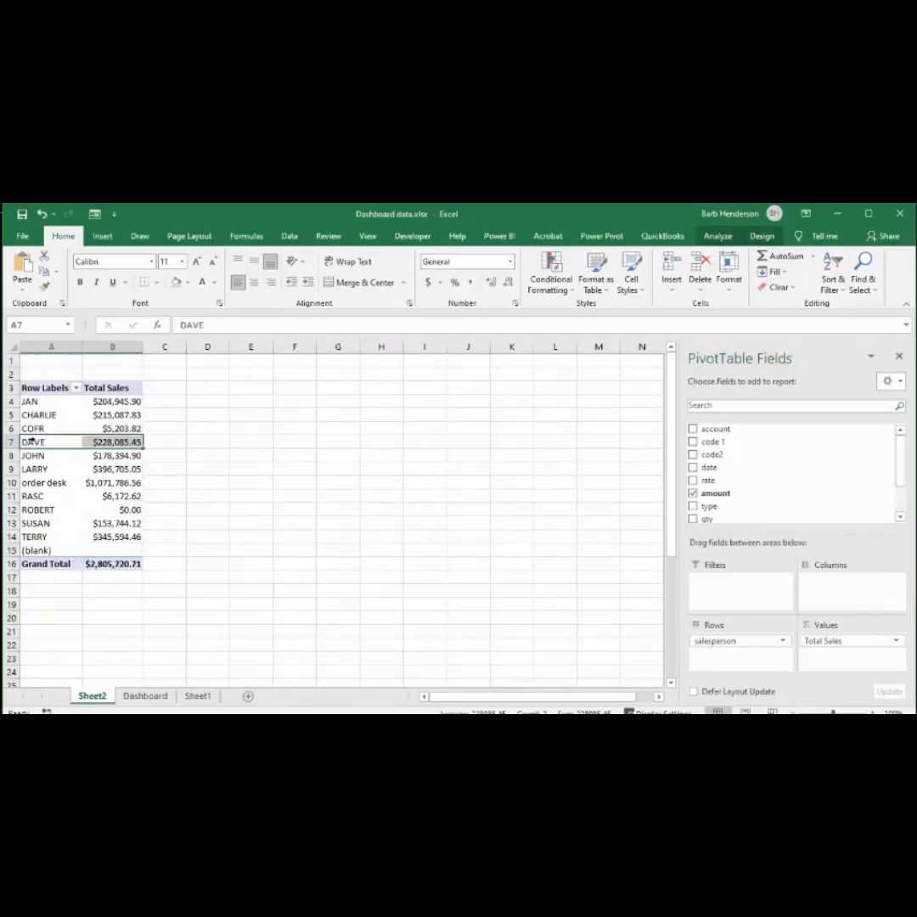
{"action": "left_click", "coordinate": [715, 236]}
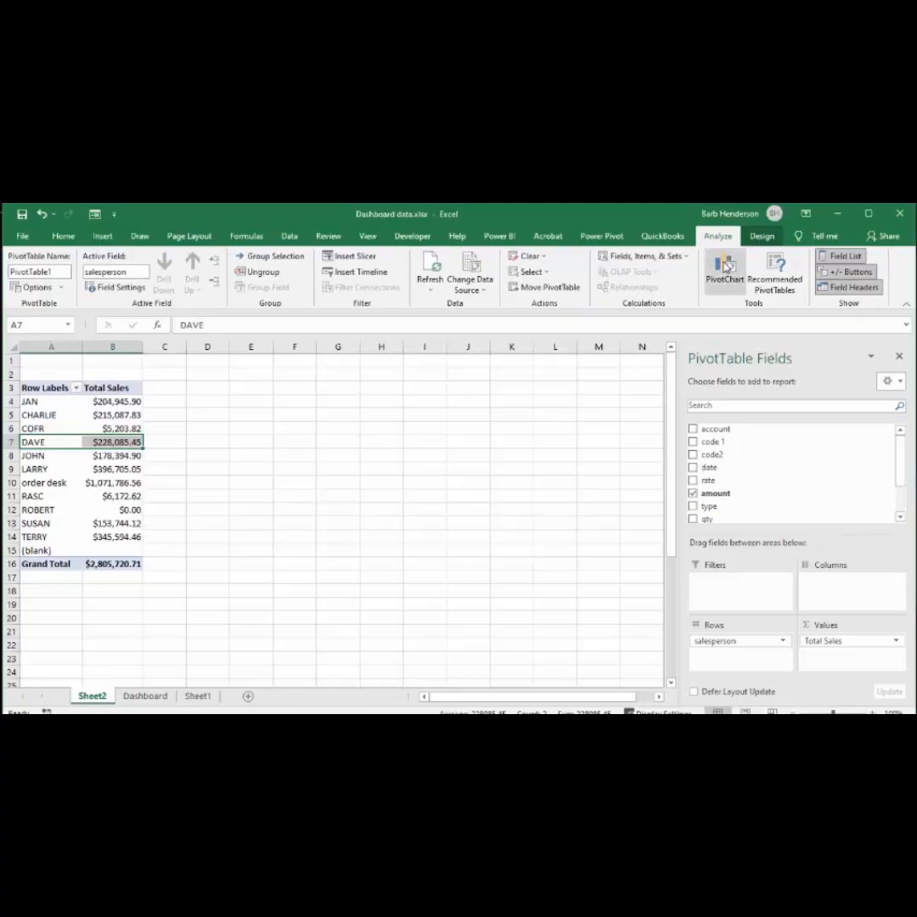
{"action": "left_click", "coordinate": [724, 266]}
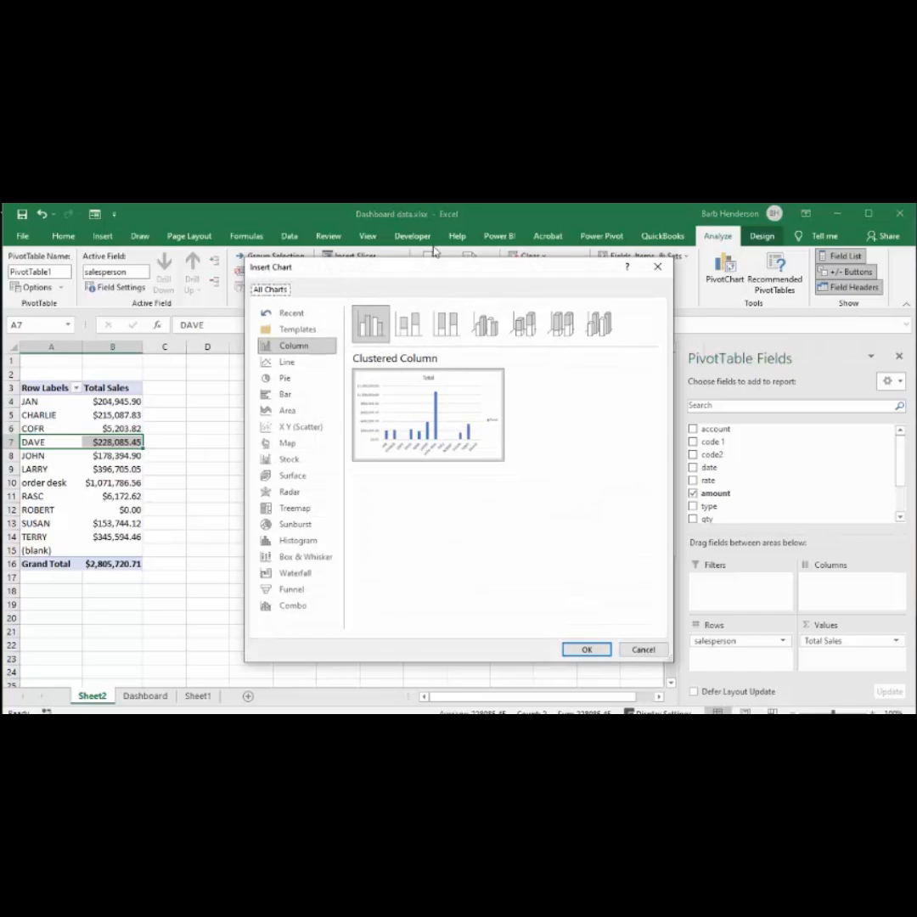
{"action": "left_click_drag", "start_coordinate": [416, 274], "coordinate": [354, 292]}
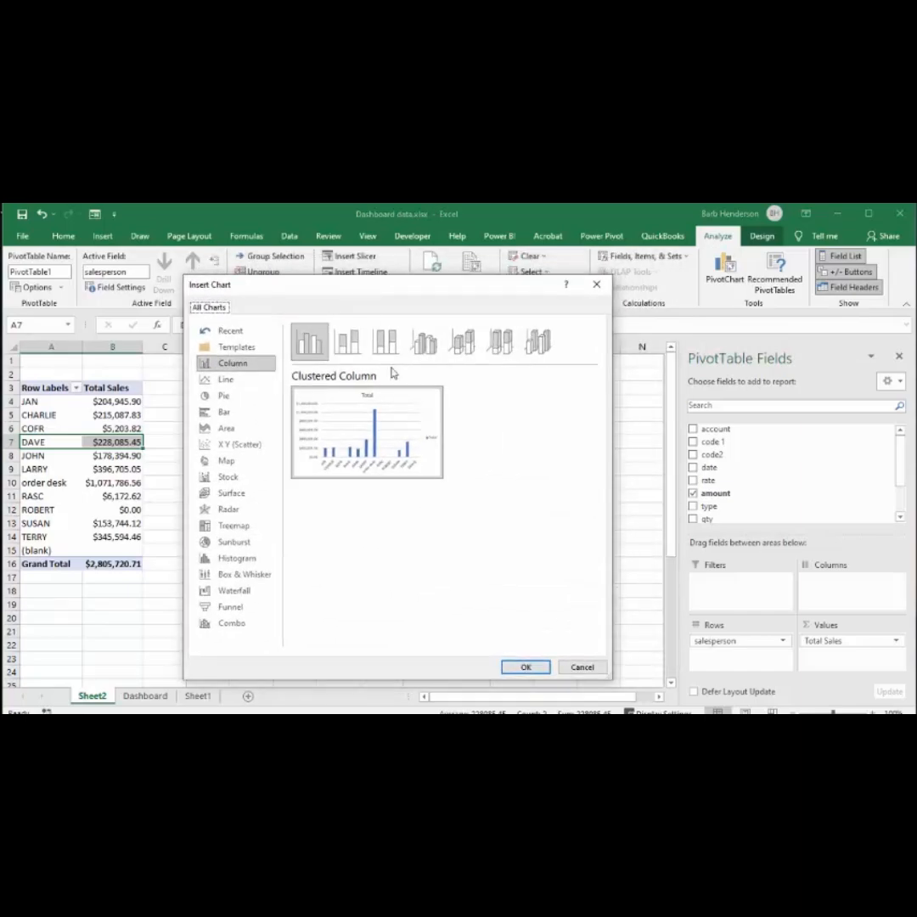
{"action": "mouse_move", "coordinate": [354, 413]}
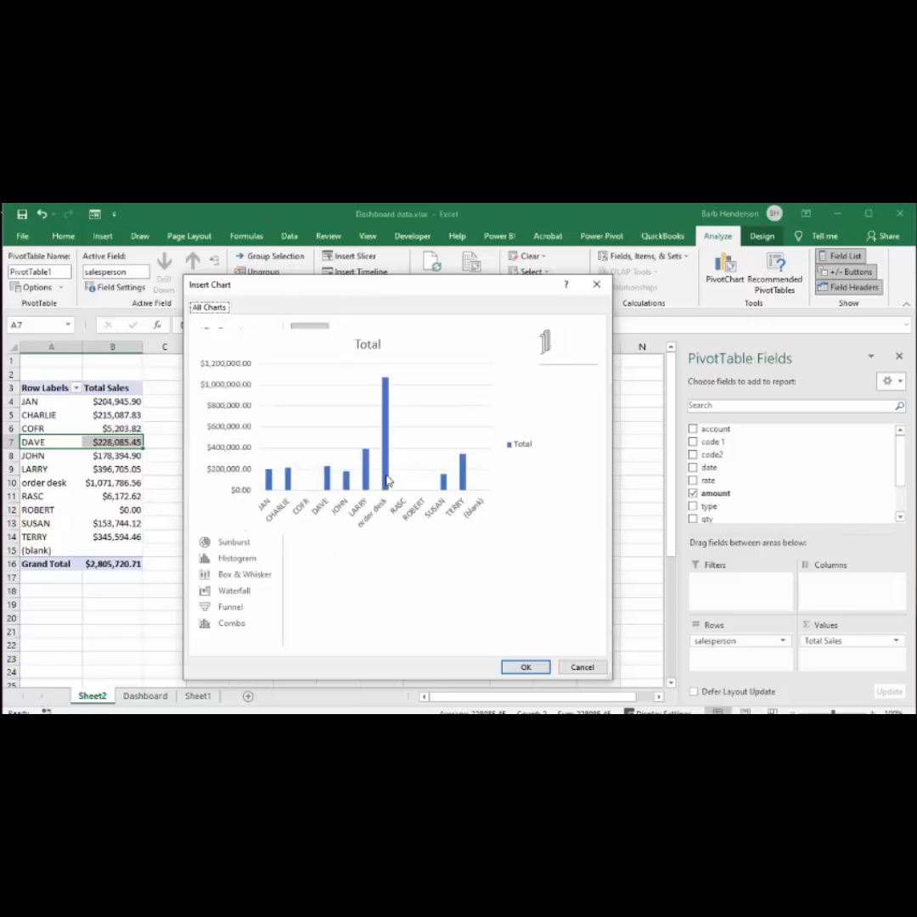
{"action": "left_click", "coordinate": [525, 668]}
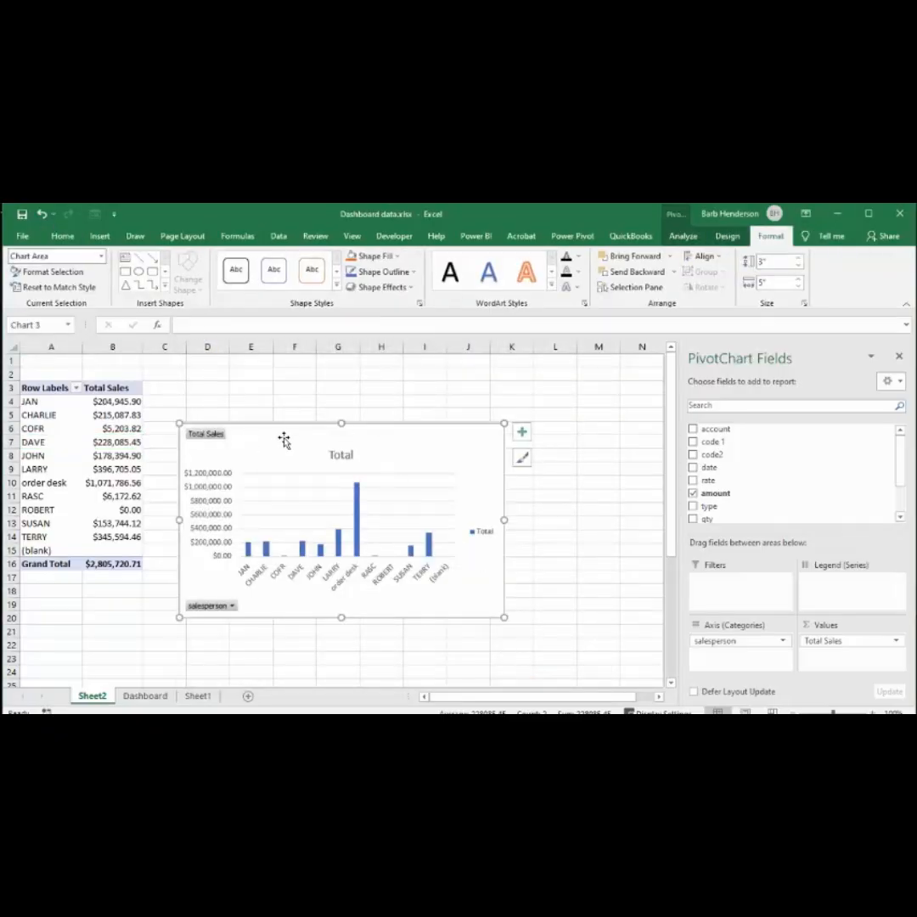
{"action": "left_click_drag", "start_coordinate": [284, 435], "coordinate": [278, 384]}
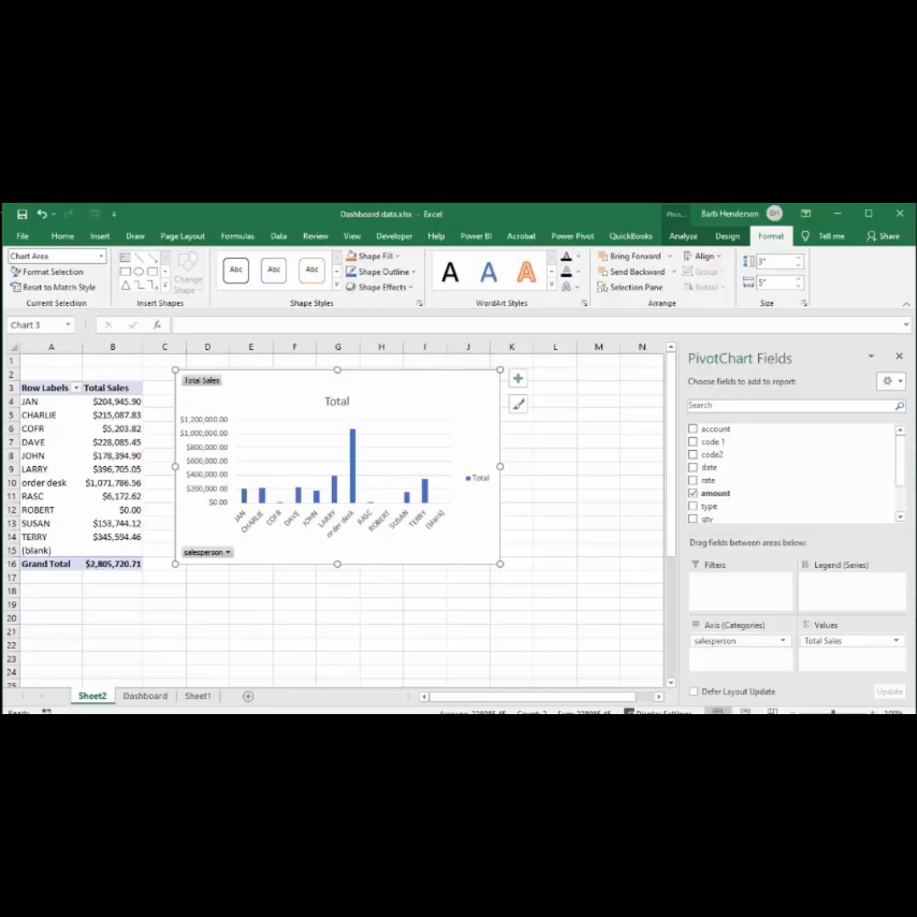
Change the PivotChart's title to Total Sales by Salesperson
{"action": "left_click", "coordinate": [336, 403]}
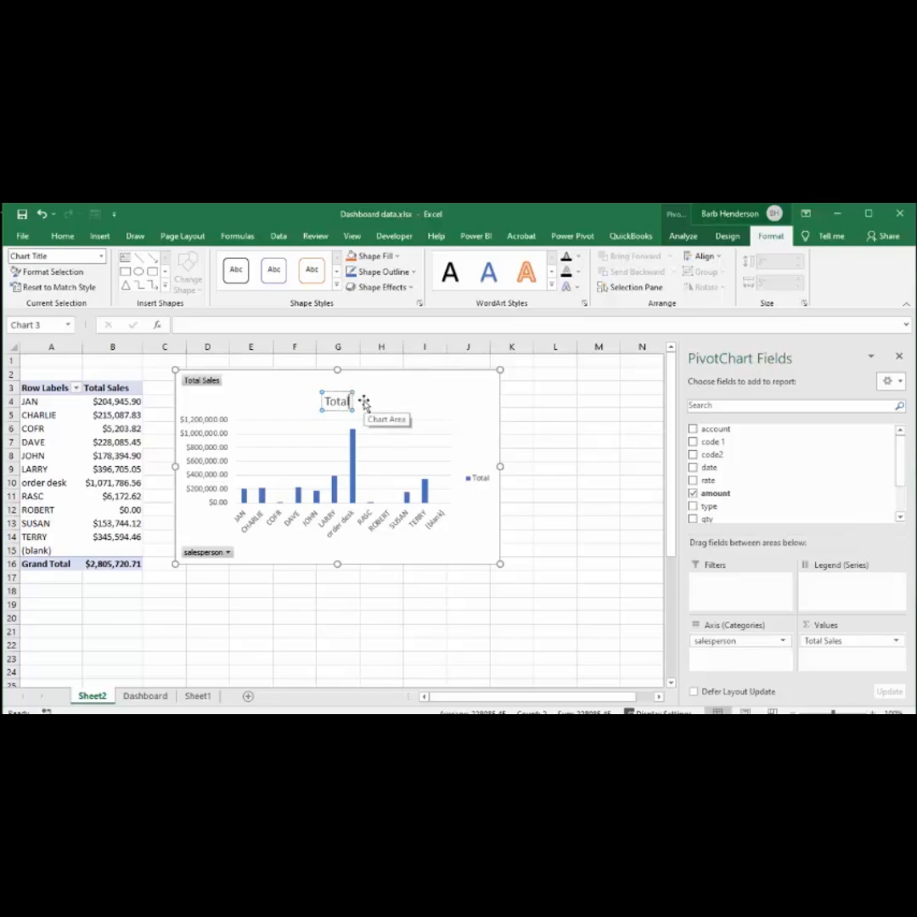
{"action": "type", "text": "Sales"}
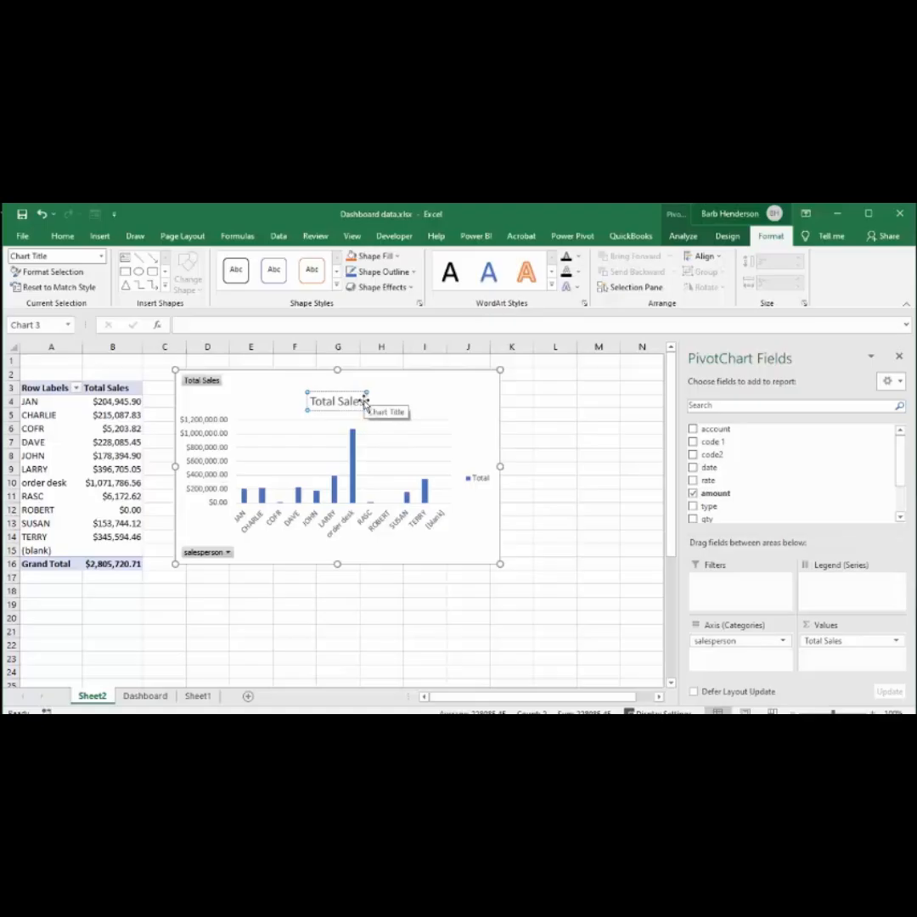
{"action": "type", "text": " by Sales"}
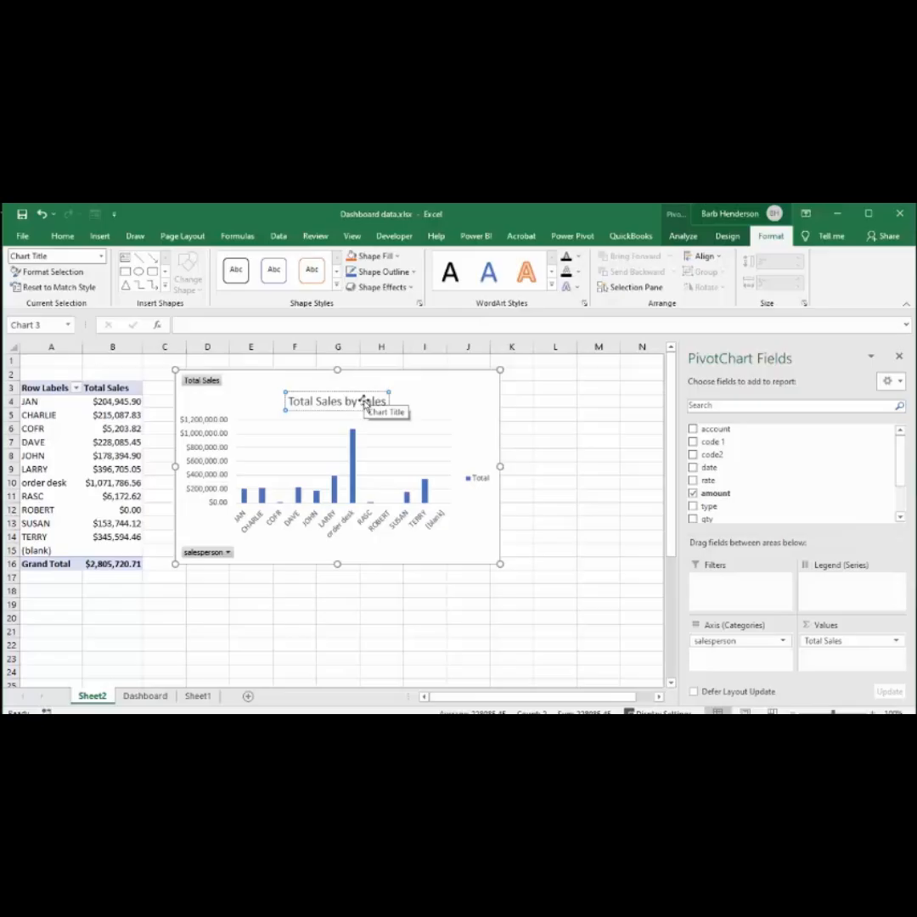
{"action": "type", "text": "person"}
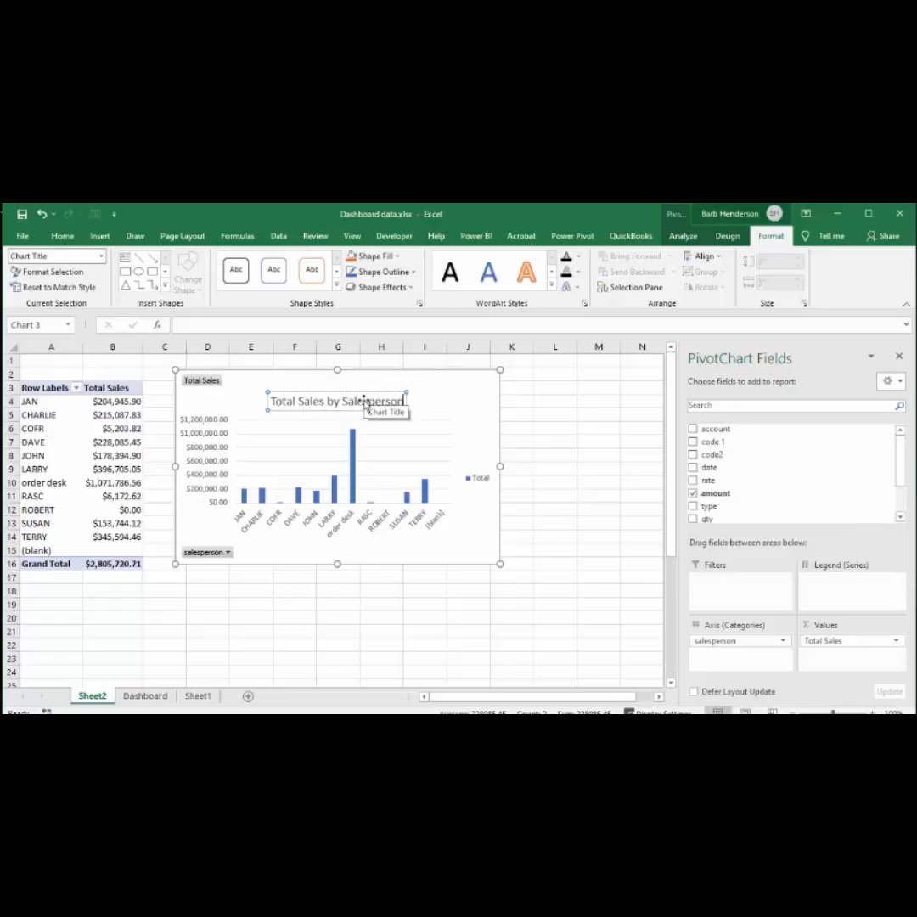
{"action": "left_click", "coordinate": [475, 541]}
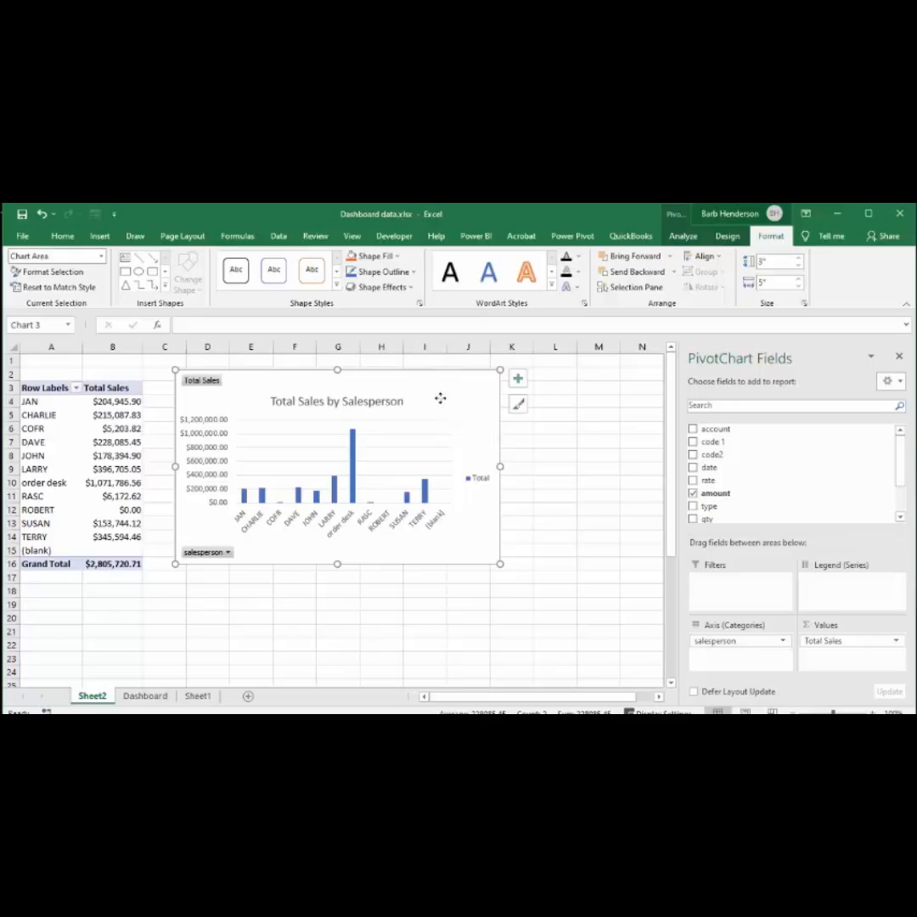
Move the PivotChart from Sheet2 to the Dashboard sheet as an embedded object
{"action": "left_click", "coordinate": [726, 238]}
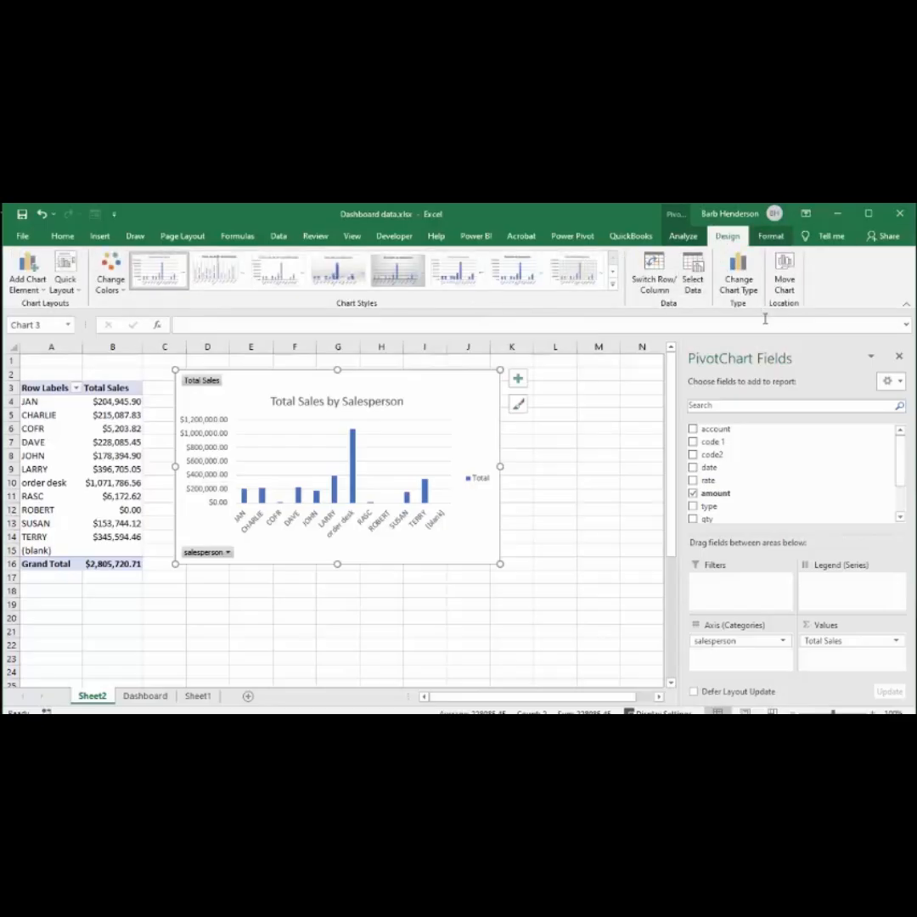
{"action": "left_click", "coordinate": [783, 269]}
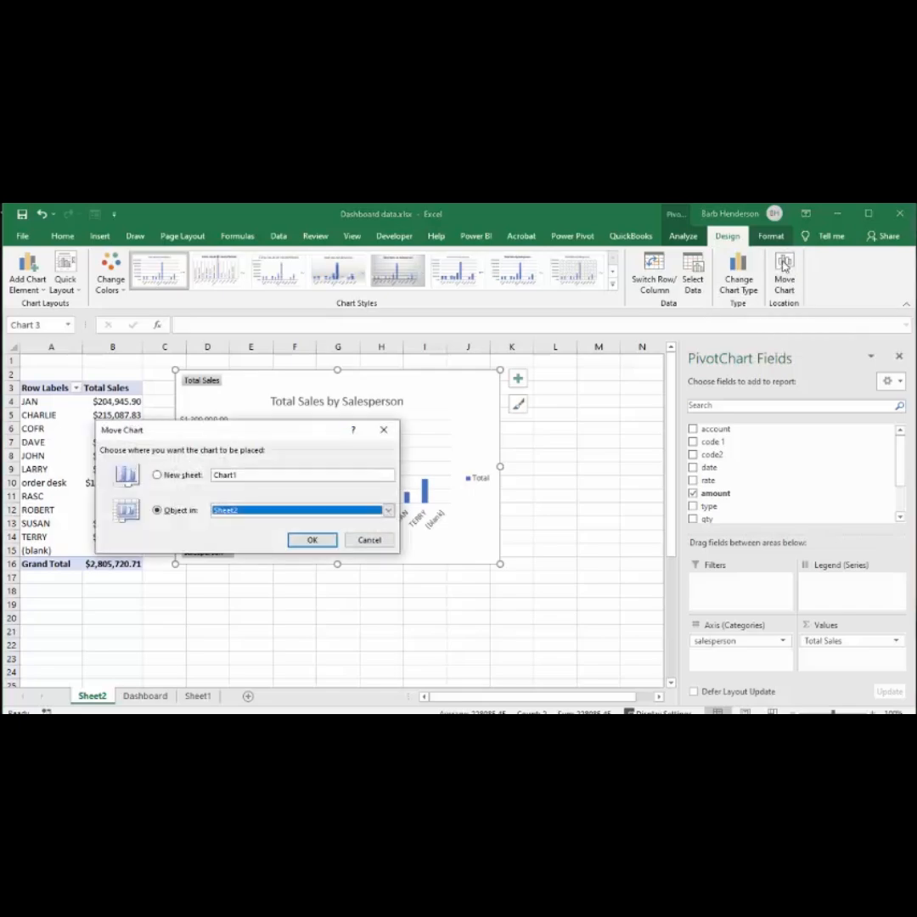
{"action": "left_click_drag", "start_coordinate": [280, 433], "coordinate": [504, 447]}
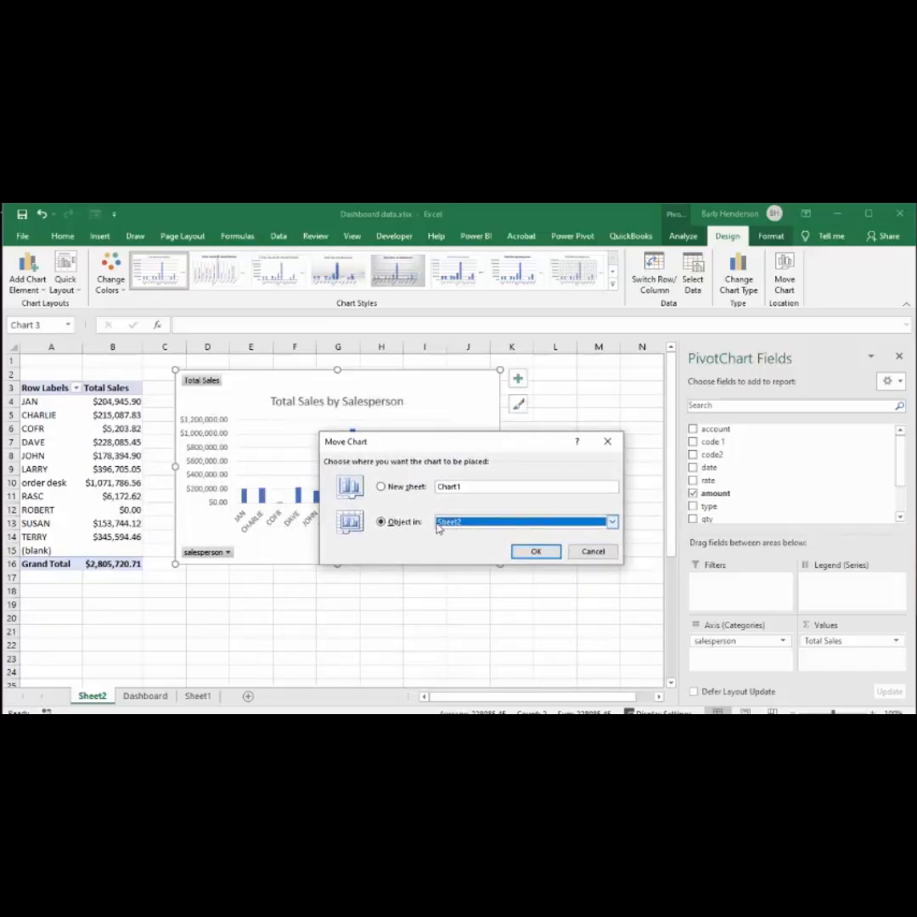
{"action": "left_click", "coordinate": [612, 523]}
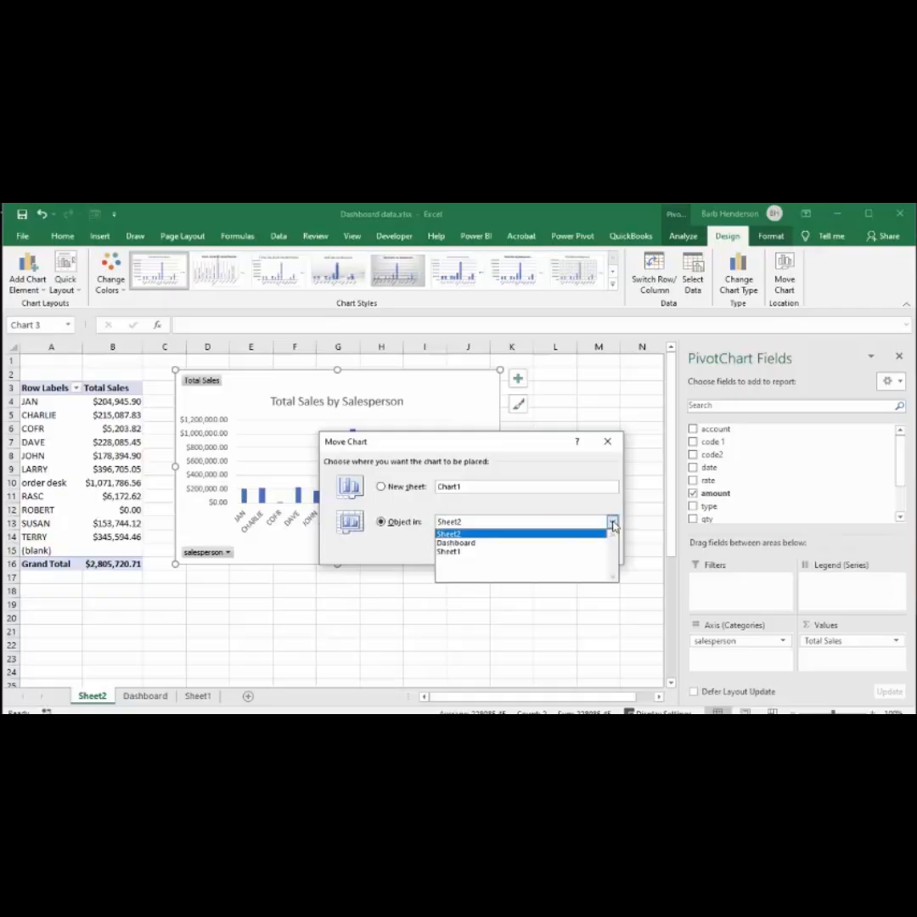
{"action": "left_click", "coordinate": [472, 544]}
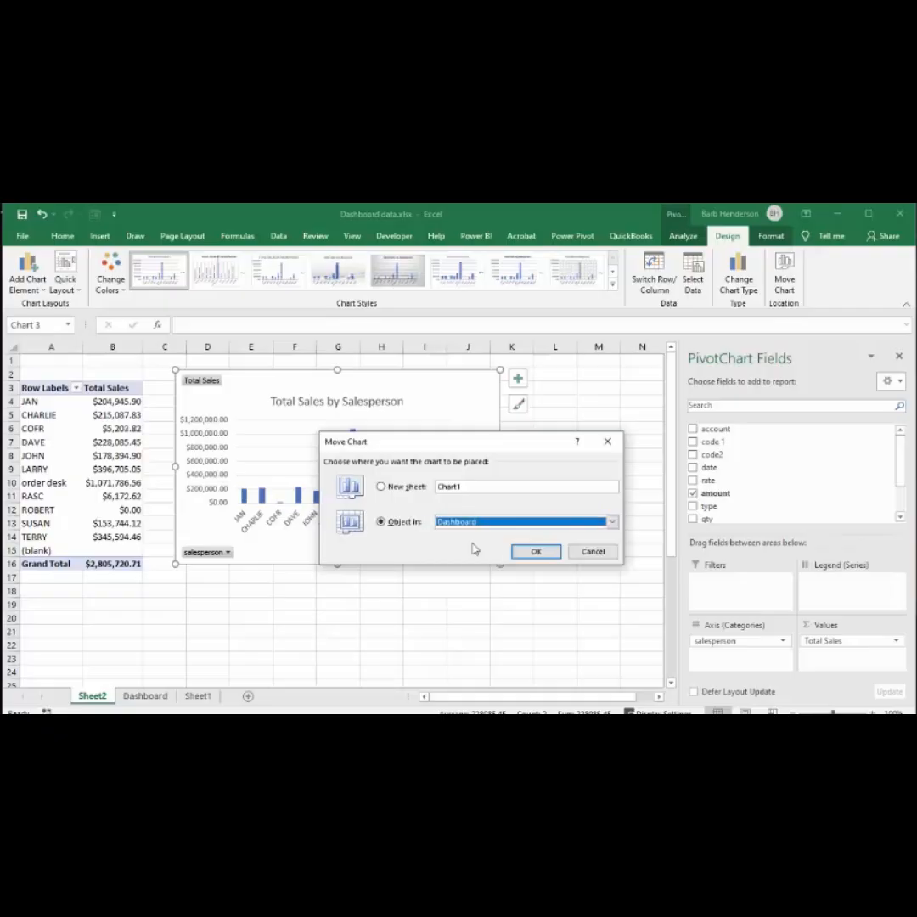
{"action": "left_click", "coordinate": [536, 553]}
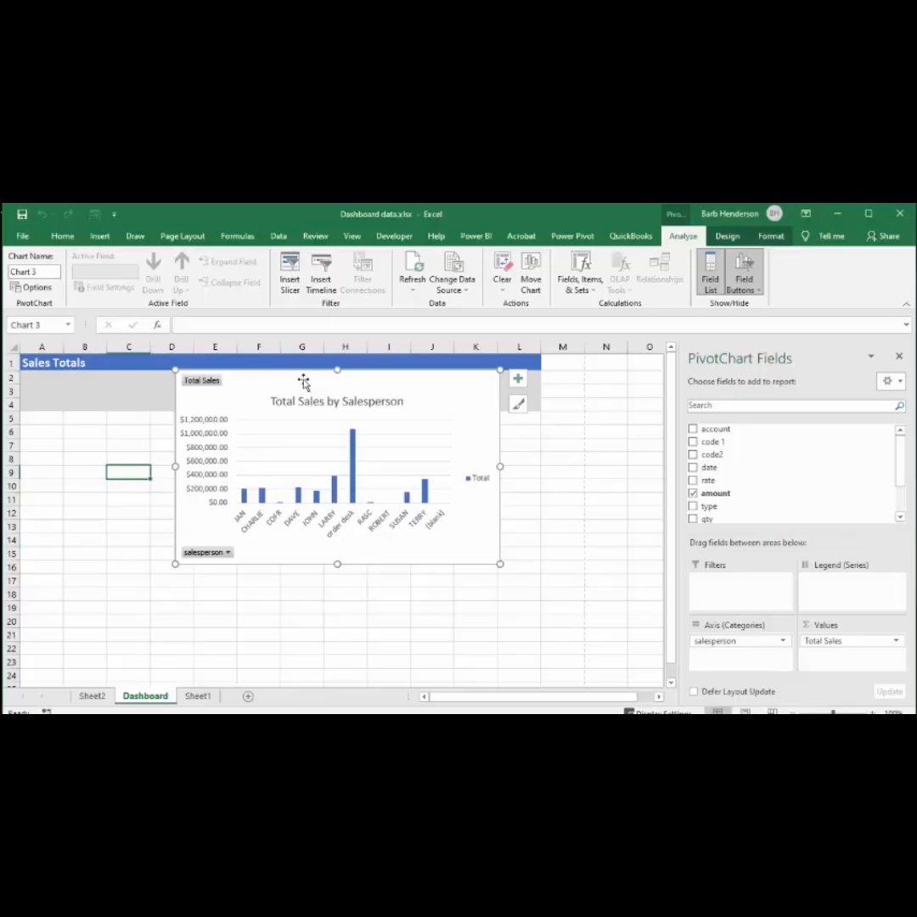
Place the chart below the grey band, starting at A8, and shrink it to end around column G, row 20
{"action": "left_click_drag", "start_coordinate": [303, 382], "coordinate": [124, 462]}
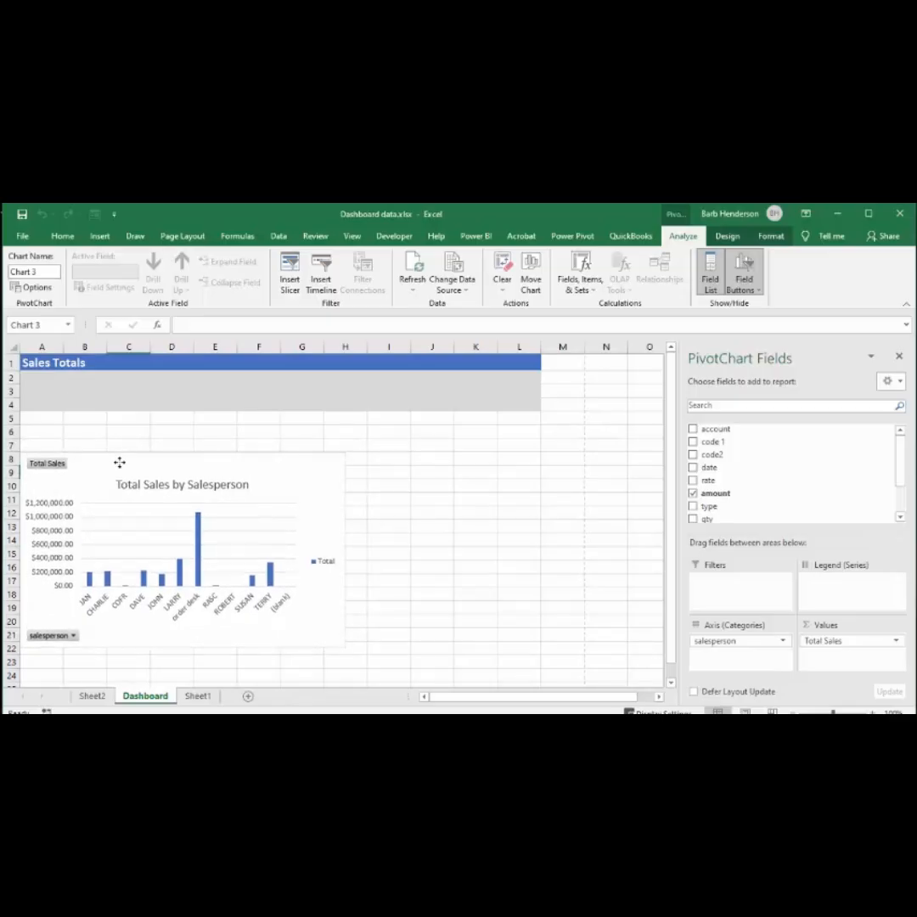
{"action": "left_click", "coordinate": [120, 462]}
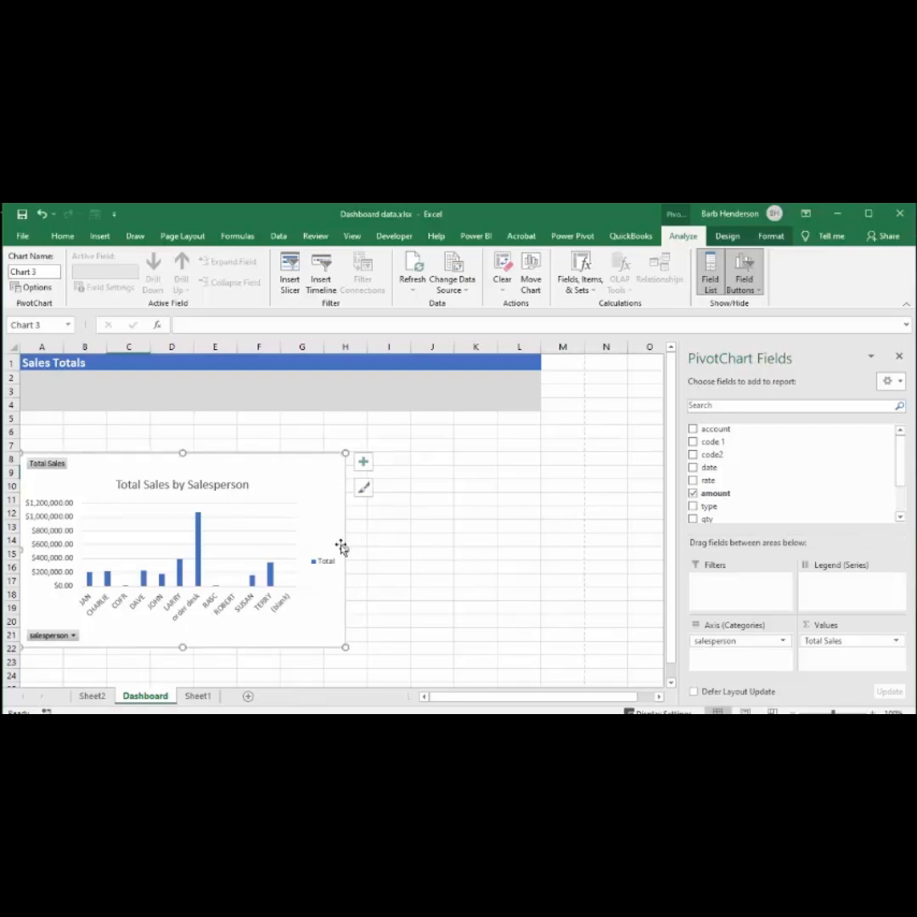
{"action": "scroll", "coordinate": [388, 534], "scroll_direction": "down", "scroll_amount": 8}
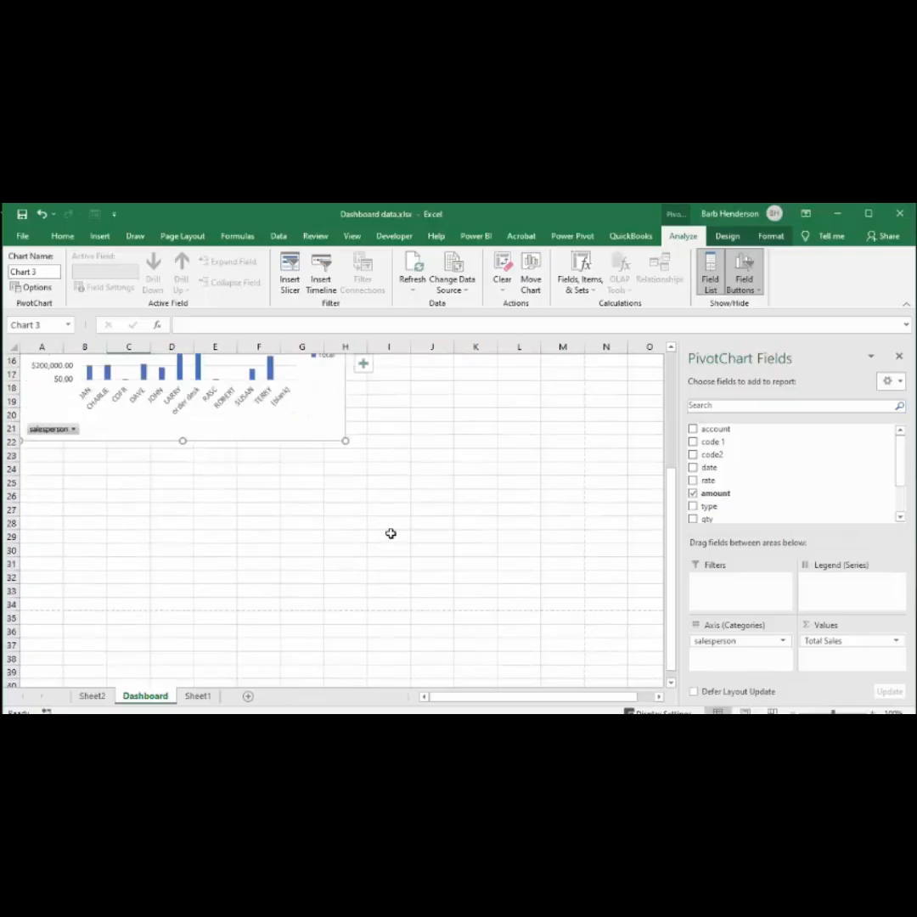
{"action": "scroll", "coordinate": [390, 533], "scroll_direction": "up", "scroll_amount": 6}
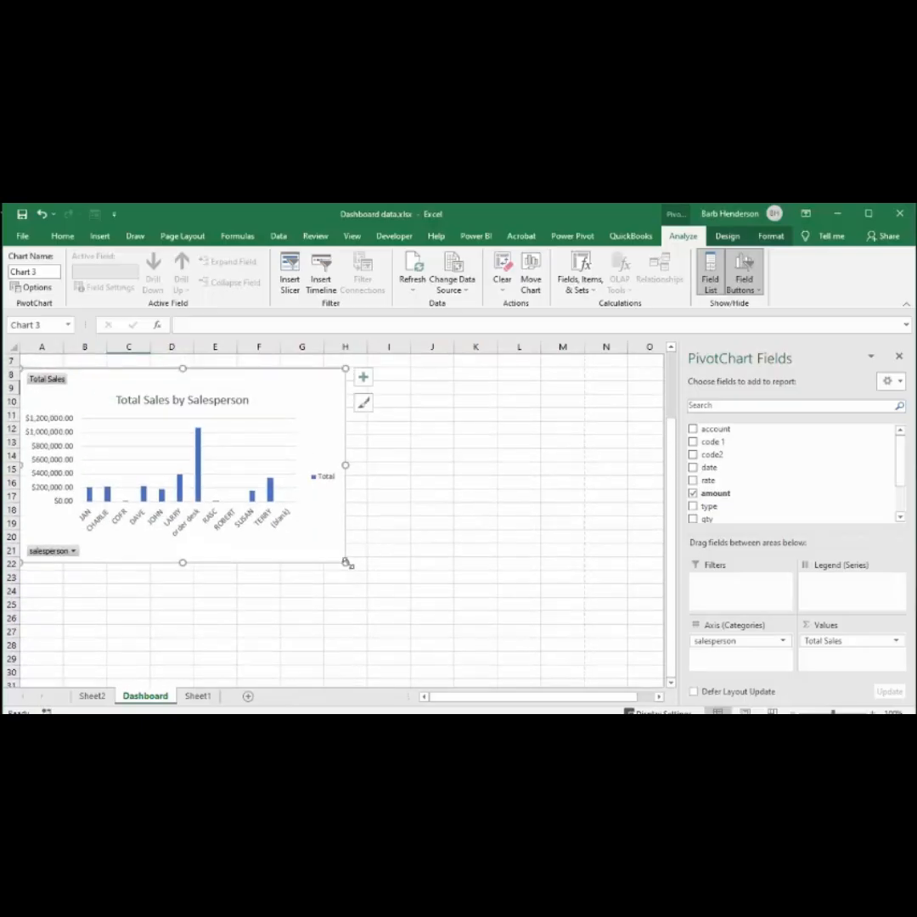
{"action": "left_click_drag", "start_coordinate": [344, 560], "coordinate": [301, 544]}
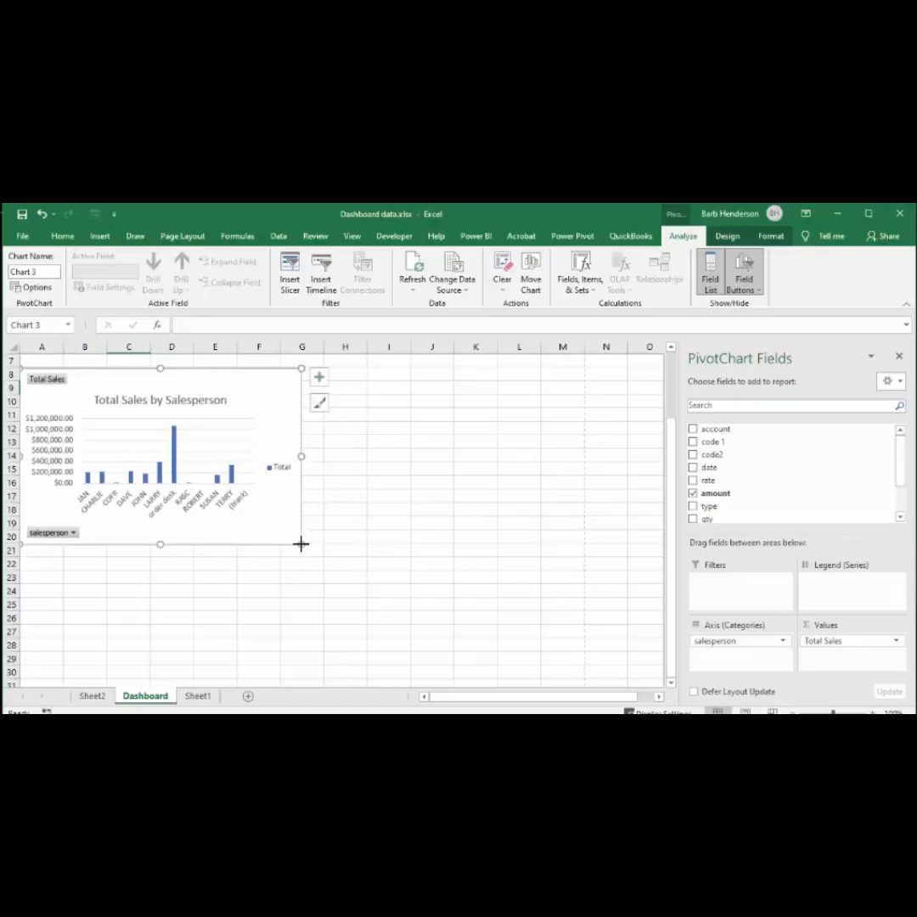
{"action": "scroll", "coordinate": [298, 539], "scroll_direction": "down", "scroll_amount": 1}
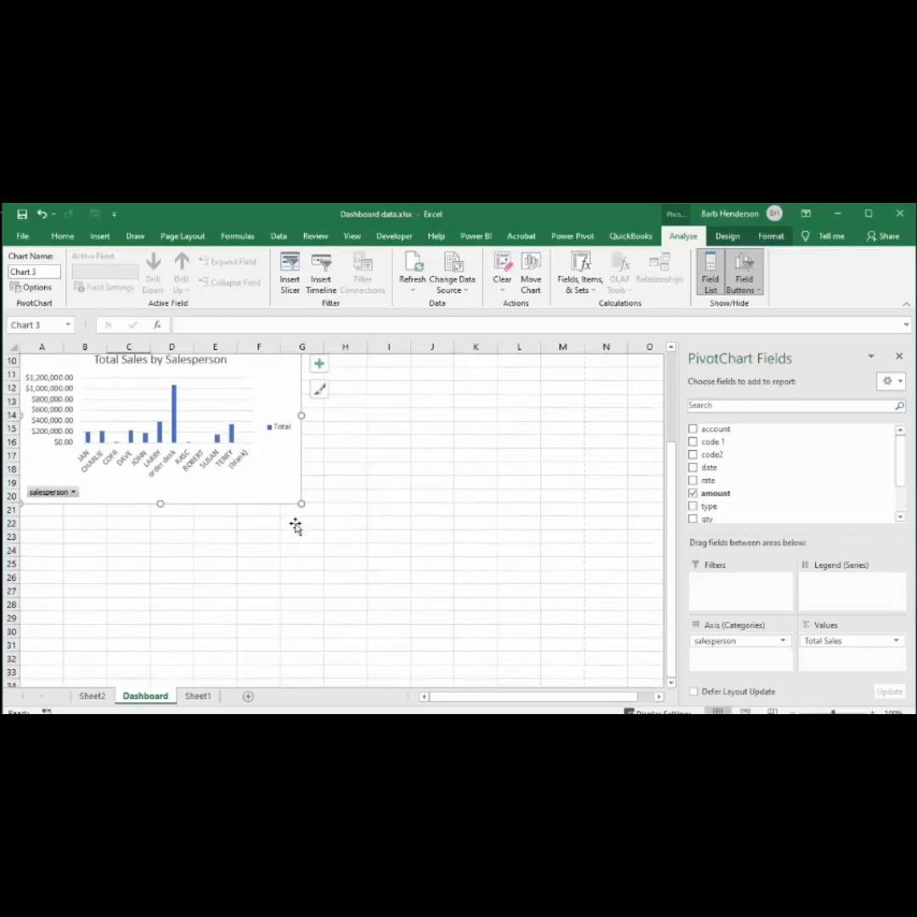
{"action": "scroll", "coordinate": [295, 526], "scroll_direction": "up", "scroll_amount": 2}
{"action": "scroll", "coordinate": [295, 526], "scroll_direction": "up", "scroll_amount": 1}
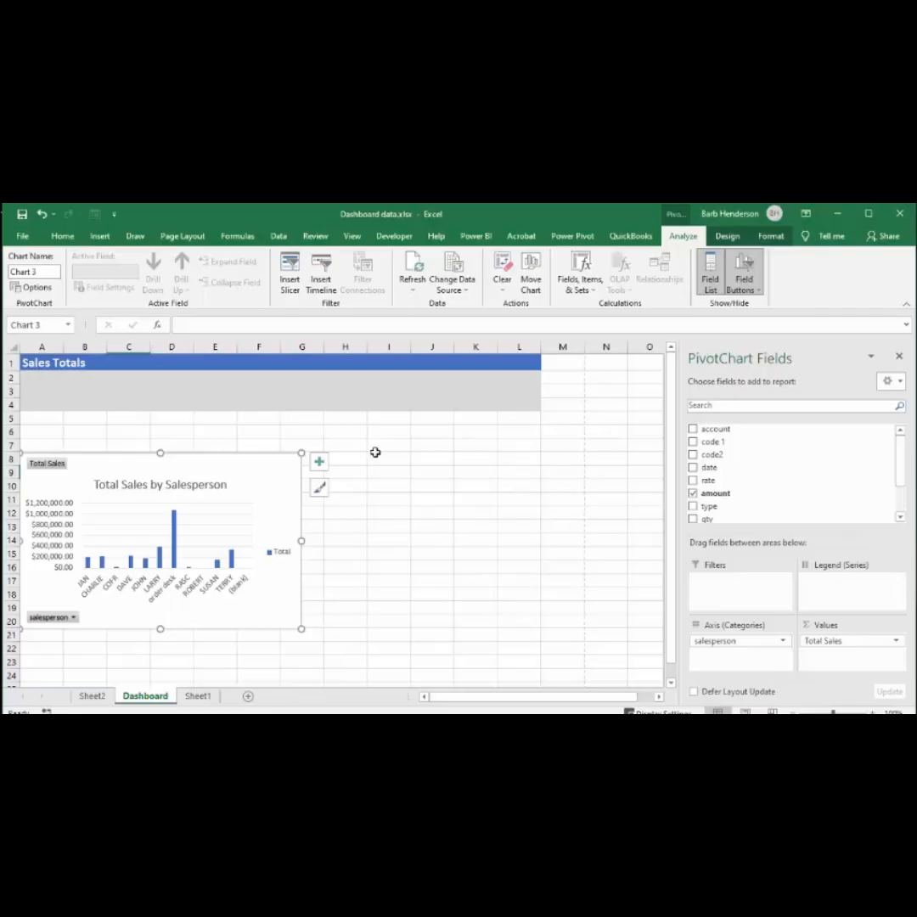
Enter the label Total Sales in cell A2 of the Dashboard sheet
{"action": "left_click", "coordinate": [35, 377]}
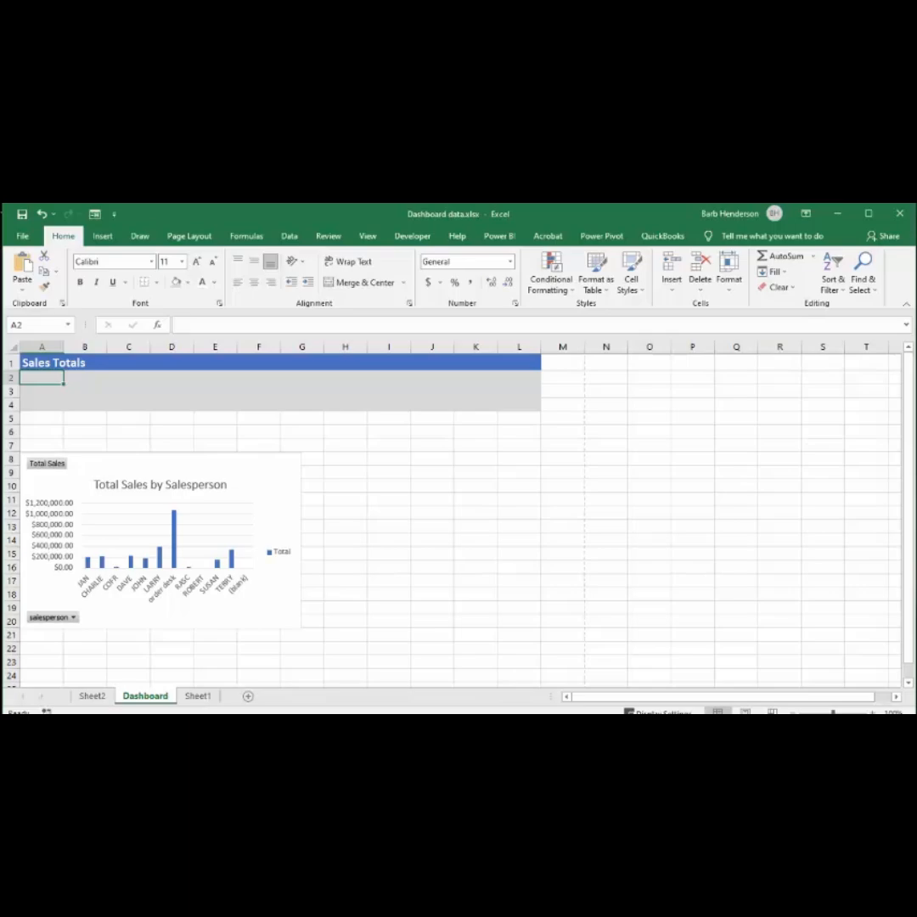
{"action": "type", "text": "Tot"}
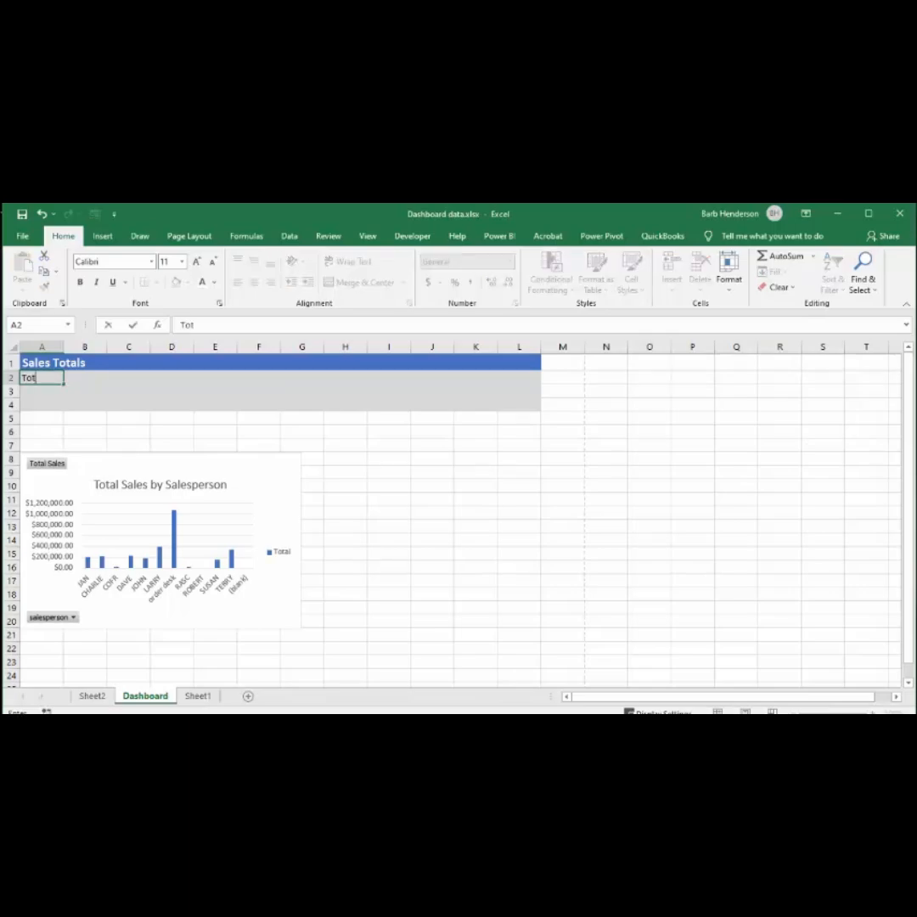
{"action": "type", "text": "al Sales"}
{"action": "left_click", "coordinate": [222, 431]}
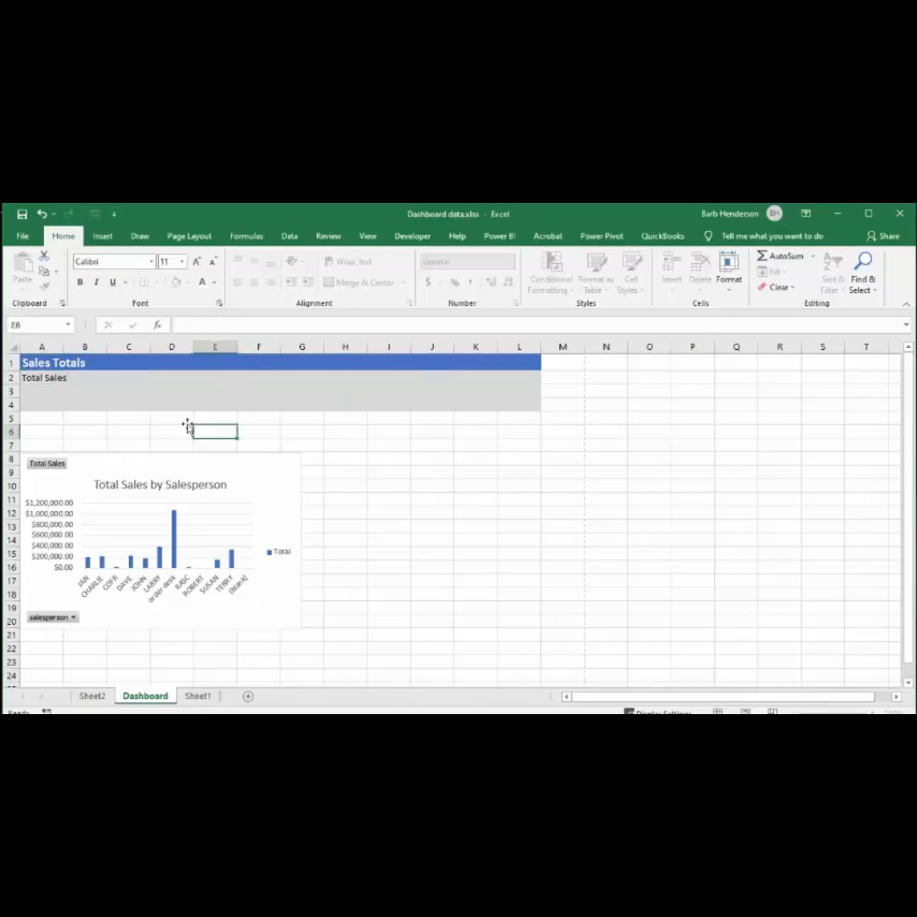
Set the Total Sales label in A2 to font size 20 and make it bold
{"action": "left_click", "coordinate": [38, 377]}
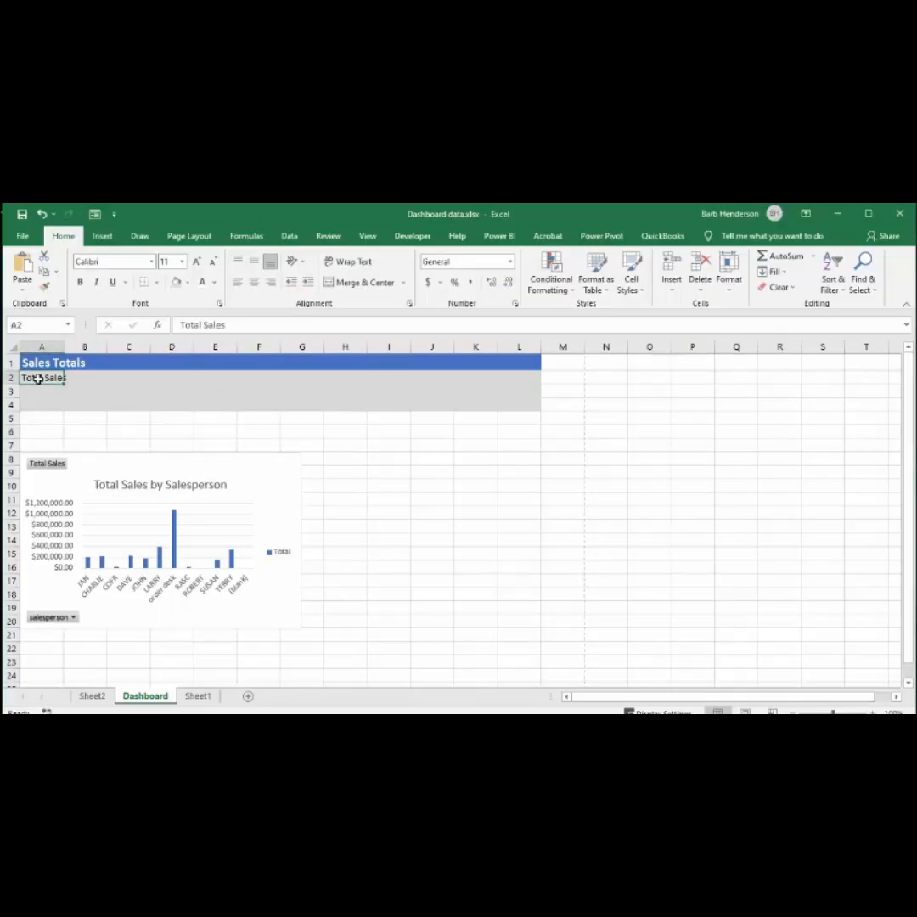
{"action": "left_click", "coordinate": [181, 263]}
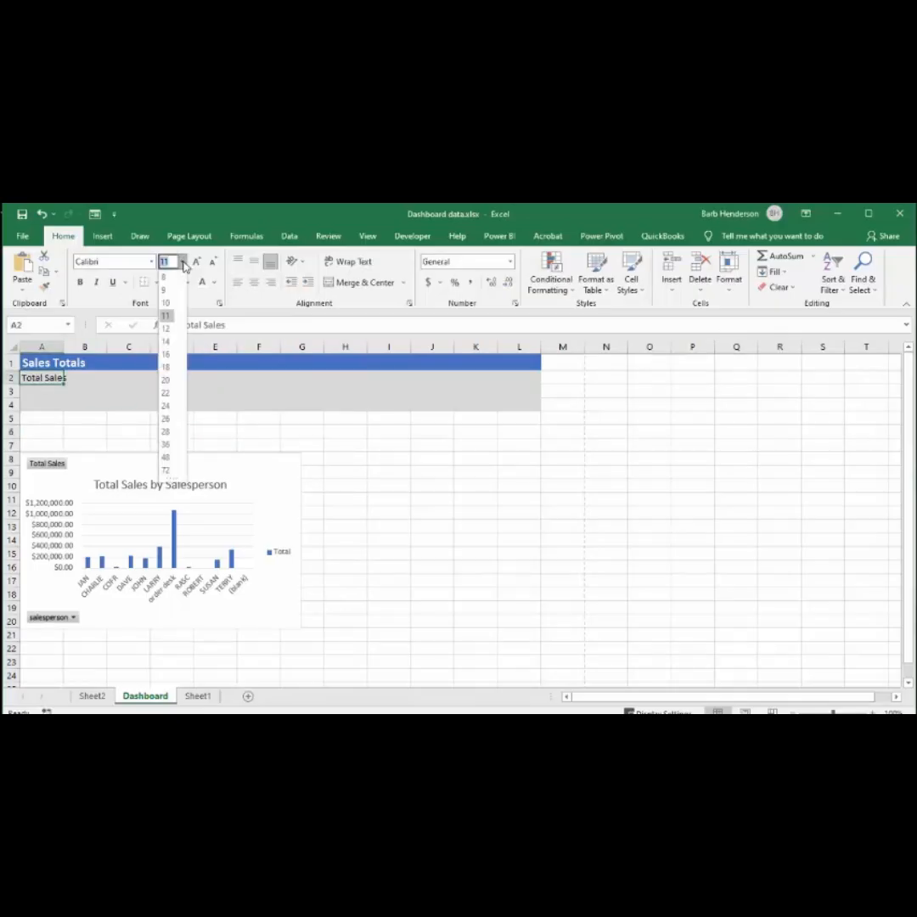
{"action": "left_click", "coordinate": [168, 382]}
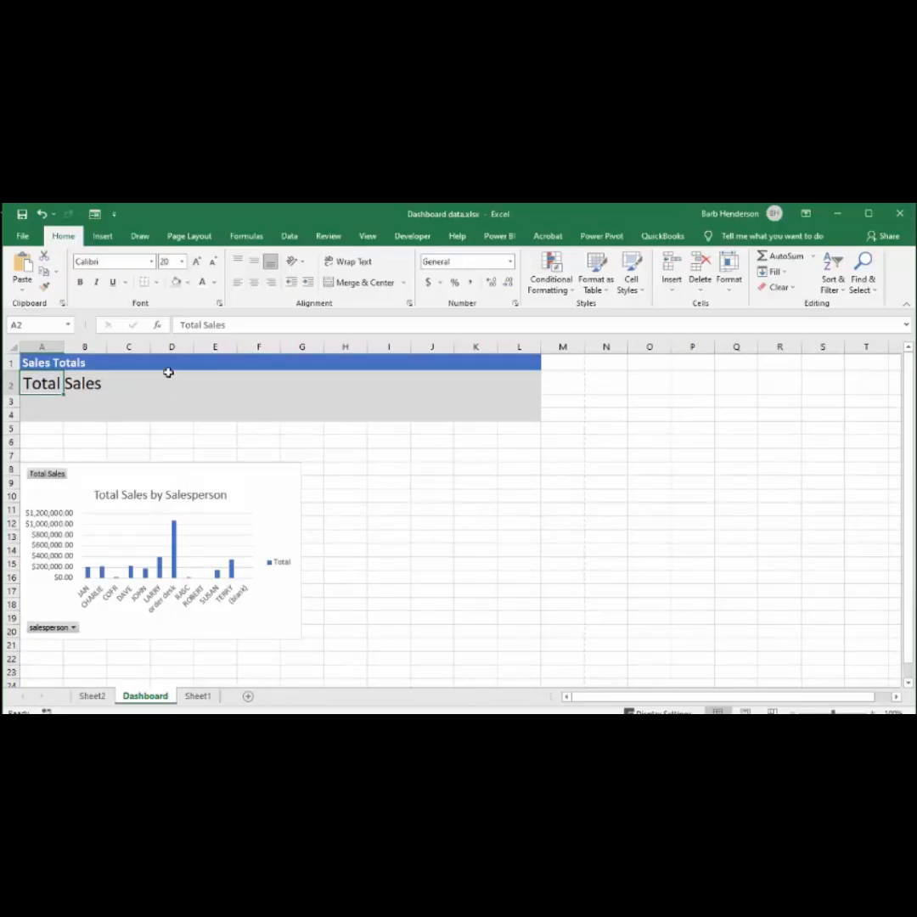
{"action": "left_click", "coordinate": [79, 284]}
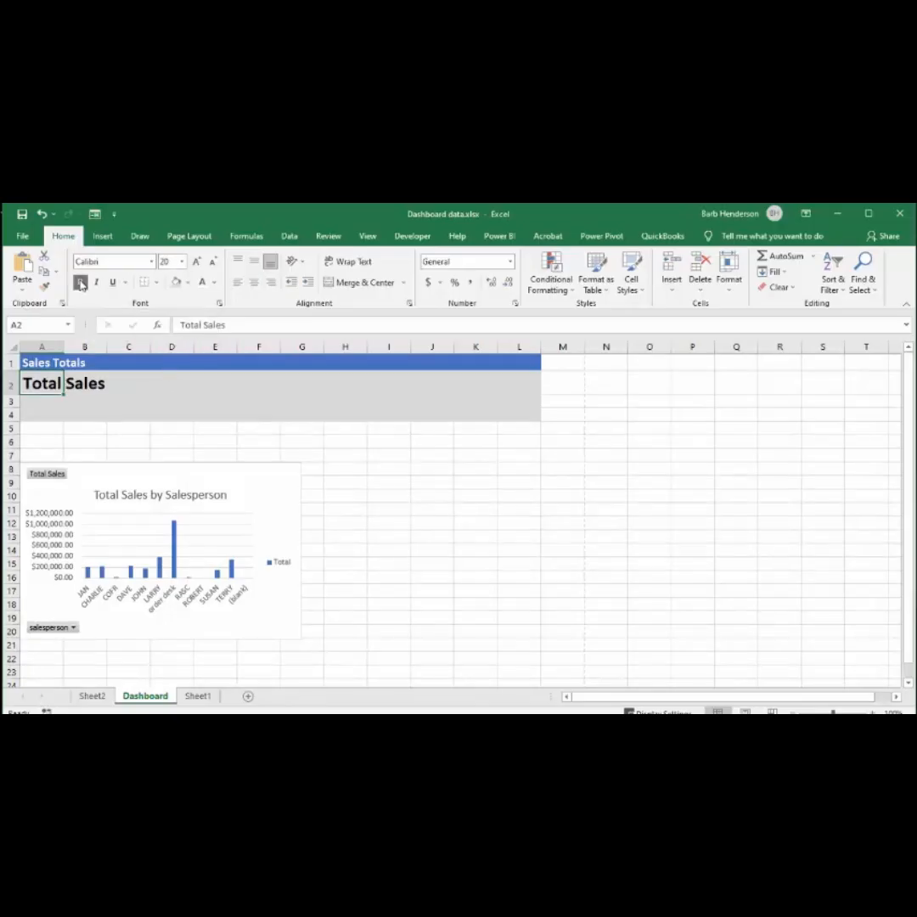
Enter a formula in Dashboard cell A3 that references the pivot table's Grand Total in Sheet2 cell B16
{"action": "left_click", "coordinate": [34, 403]}
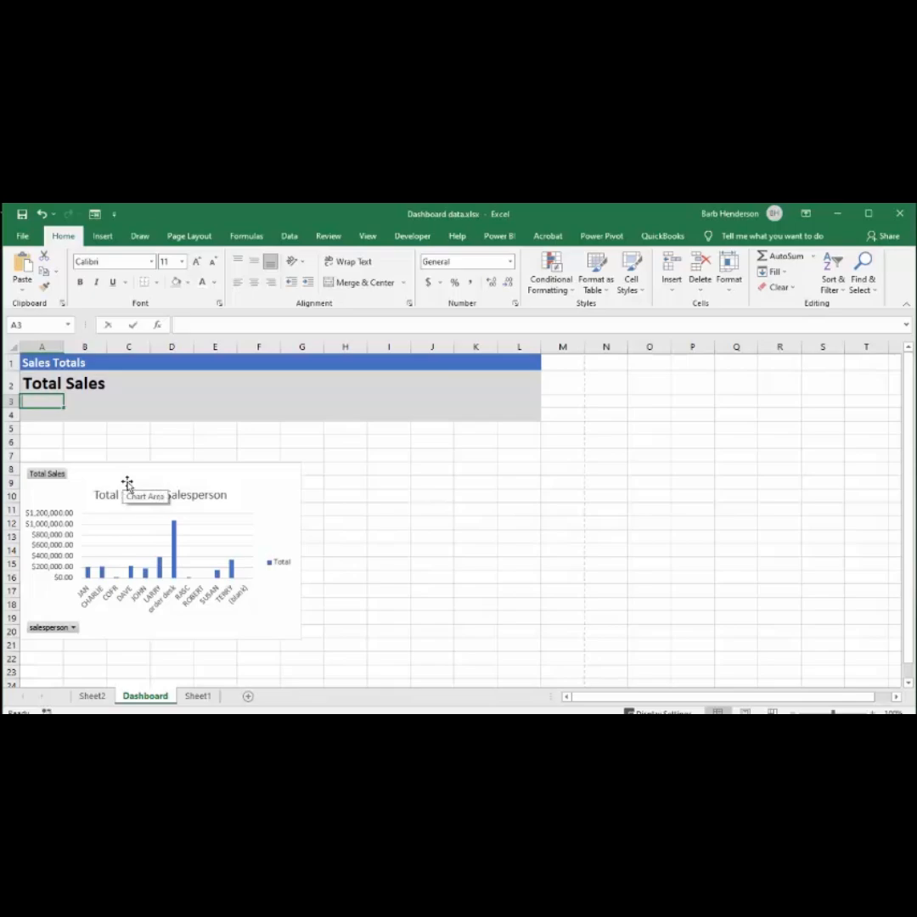
{"action": "type", "text": "="}
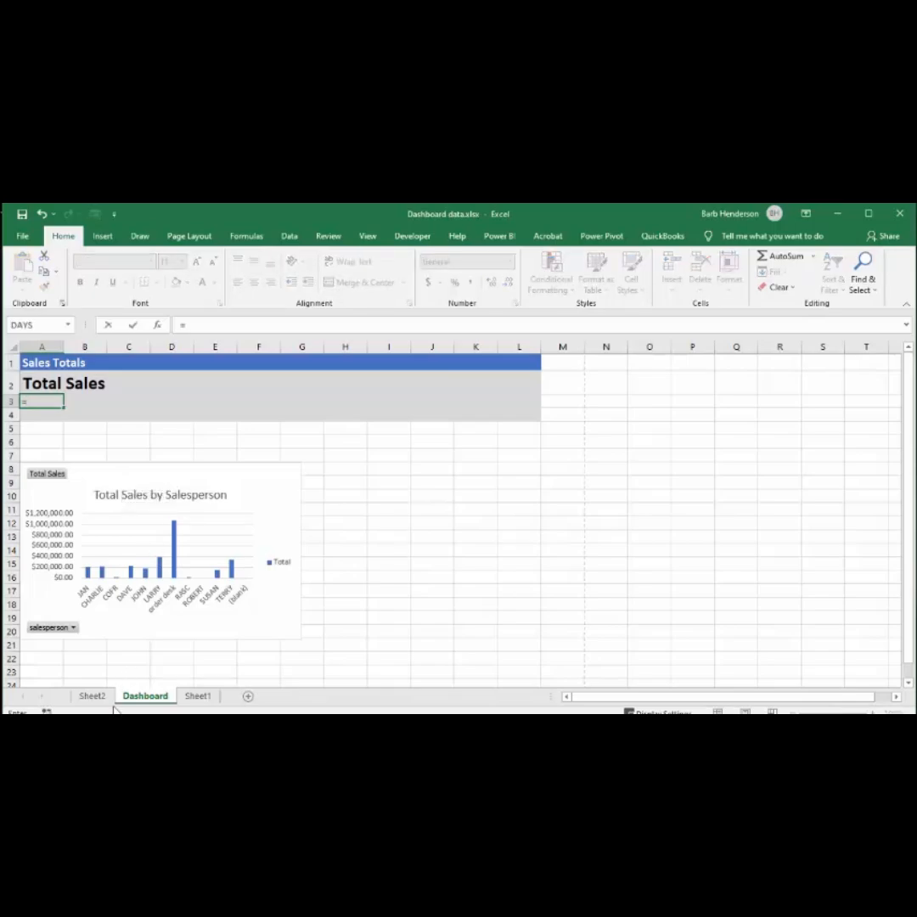
{"action": "left_click", "coordinate": [92, 695]}
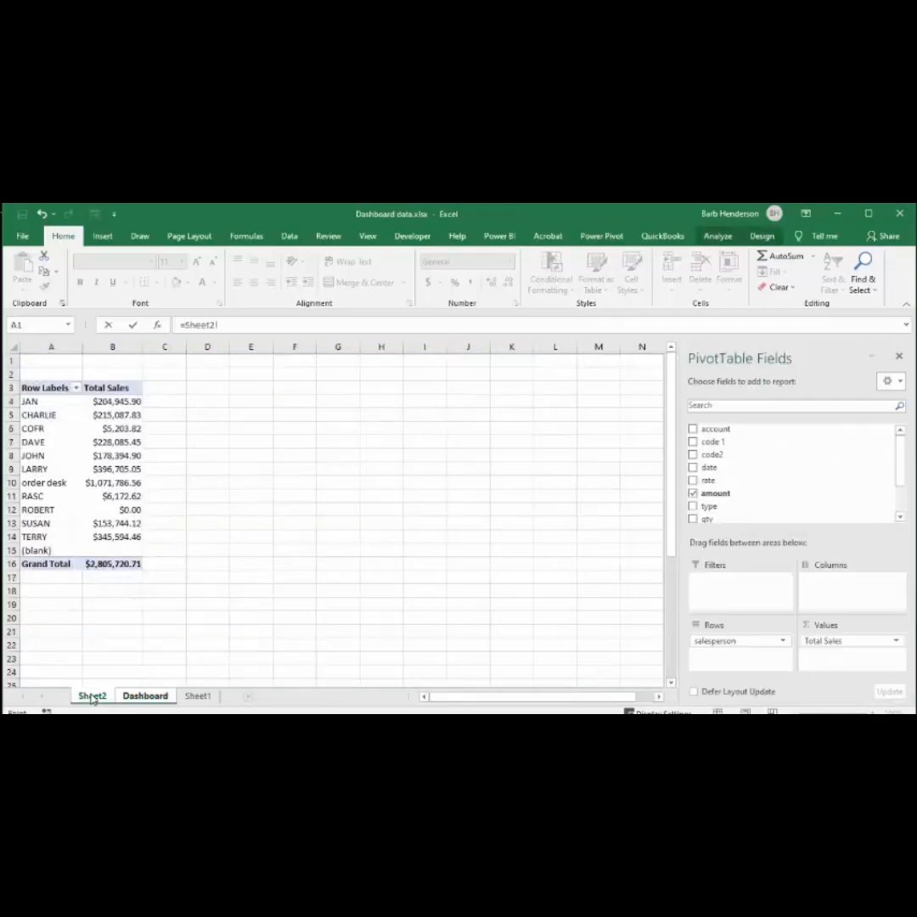
{"action": "left_click", "coordinate": [104, 565]}
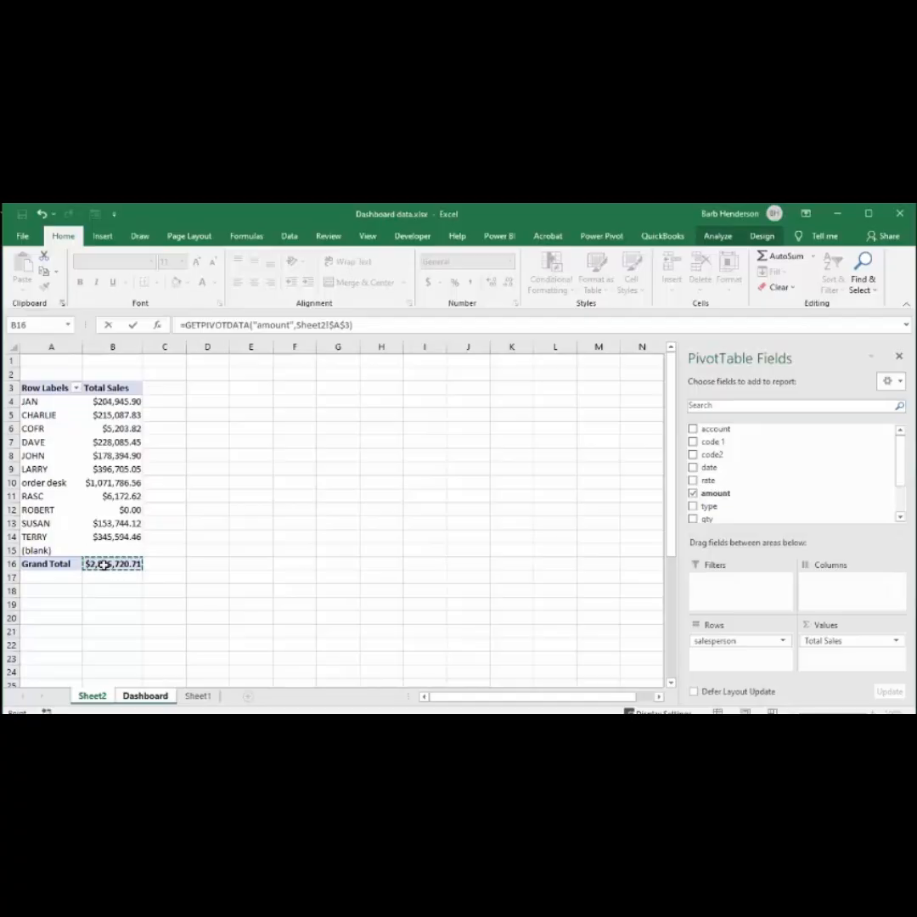
{"action": "key", "text": "Return"}
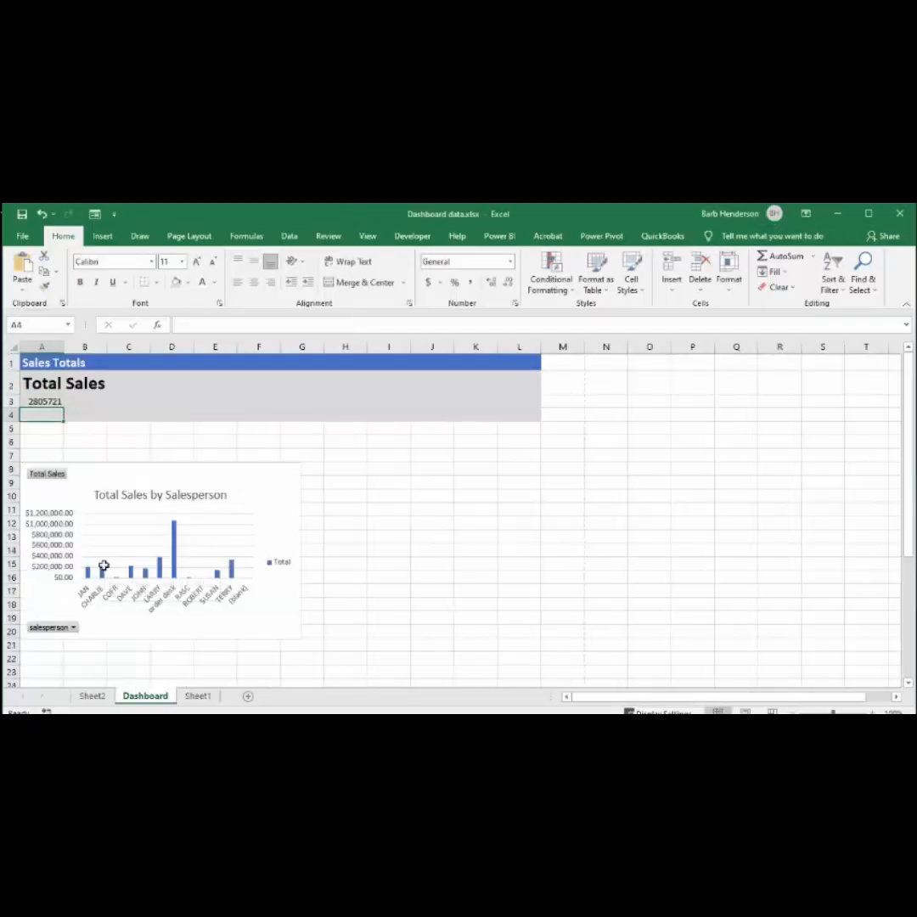
Set the font size of the linked total in cell A3 to 14
{"action": "left_click", "coordinate": [41, 401]}
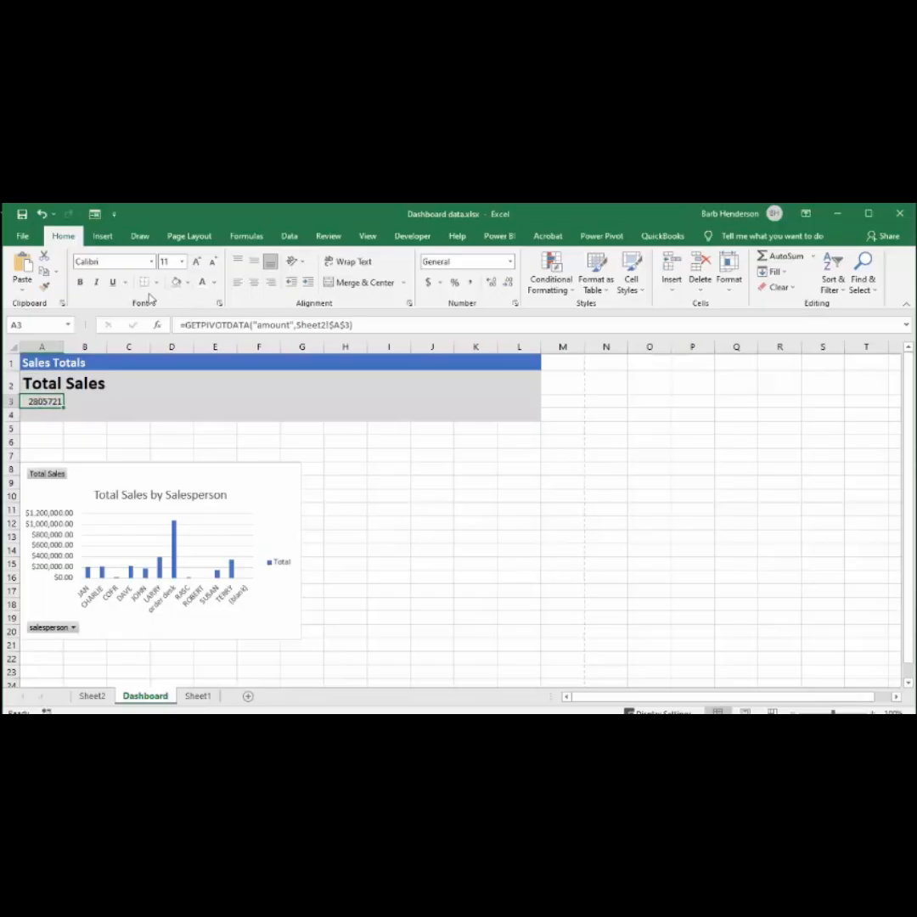
{"action": "left_click", "coordinate": [181, 264]}
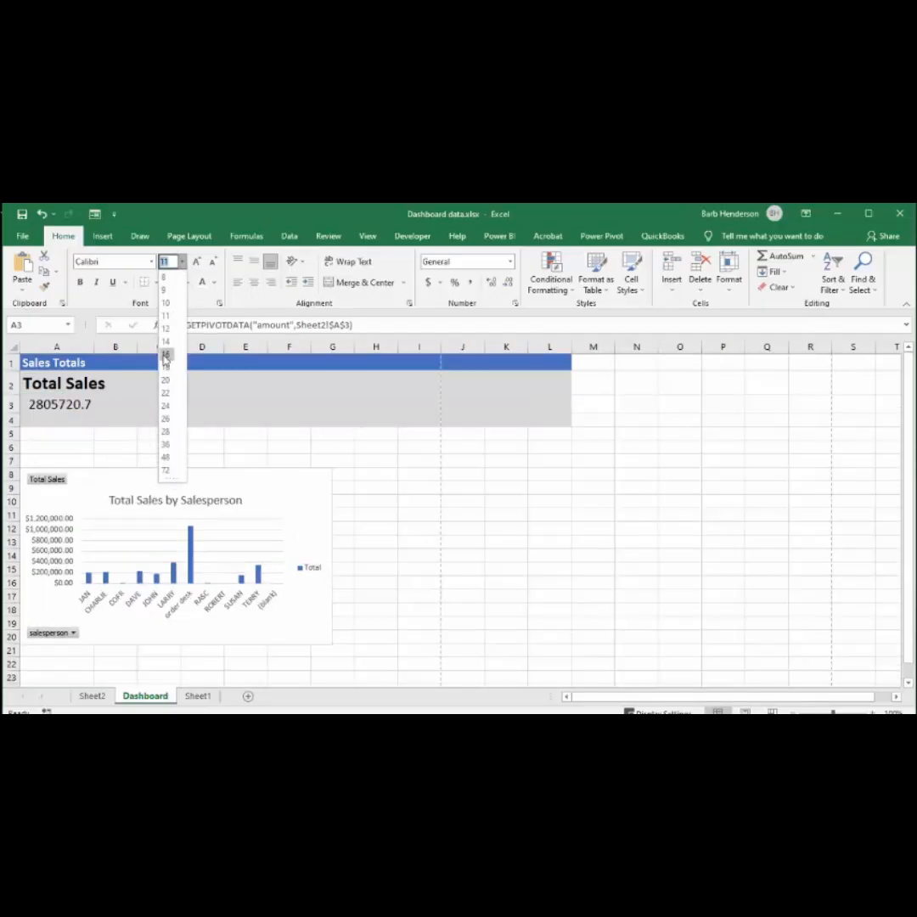
{"action": "left_click", "coordinate": [166, 342]}
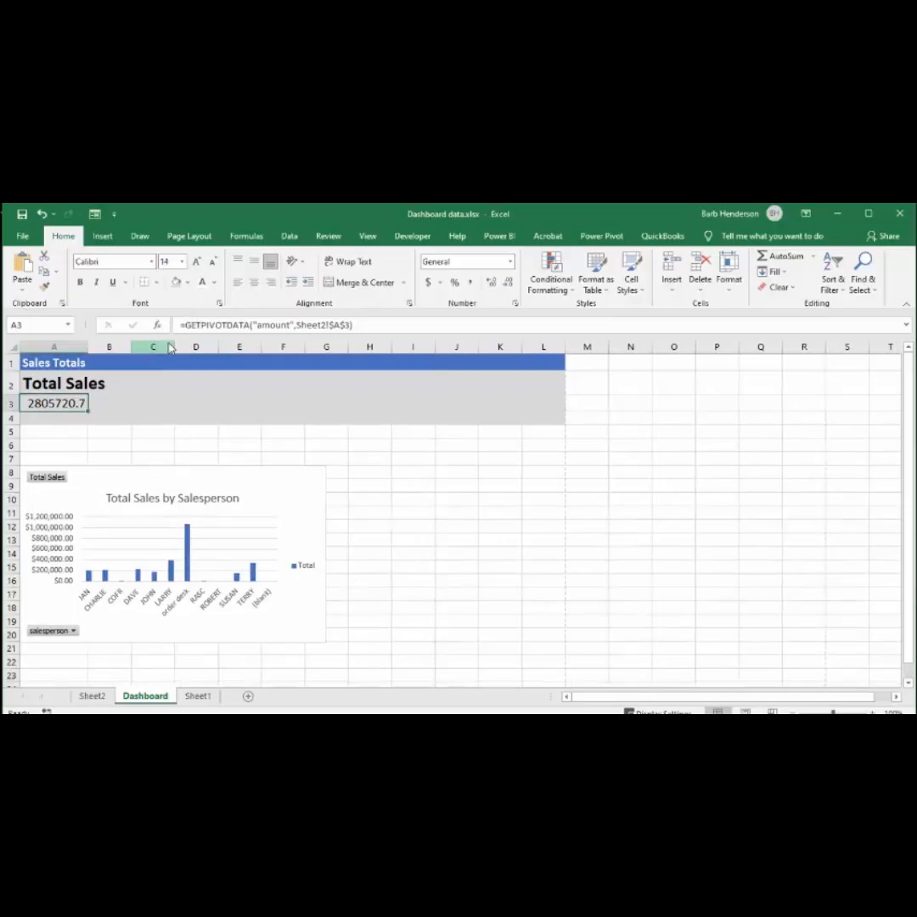
Format the linked total in Dashboard cell A3 as Currency with 0 decimal places and the $ symbol
{"action": "right_click", "coordinate": [54, 403]}
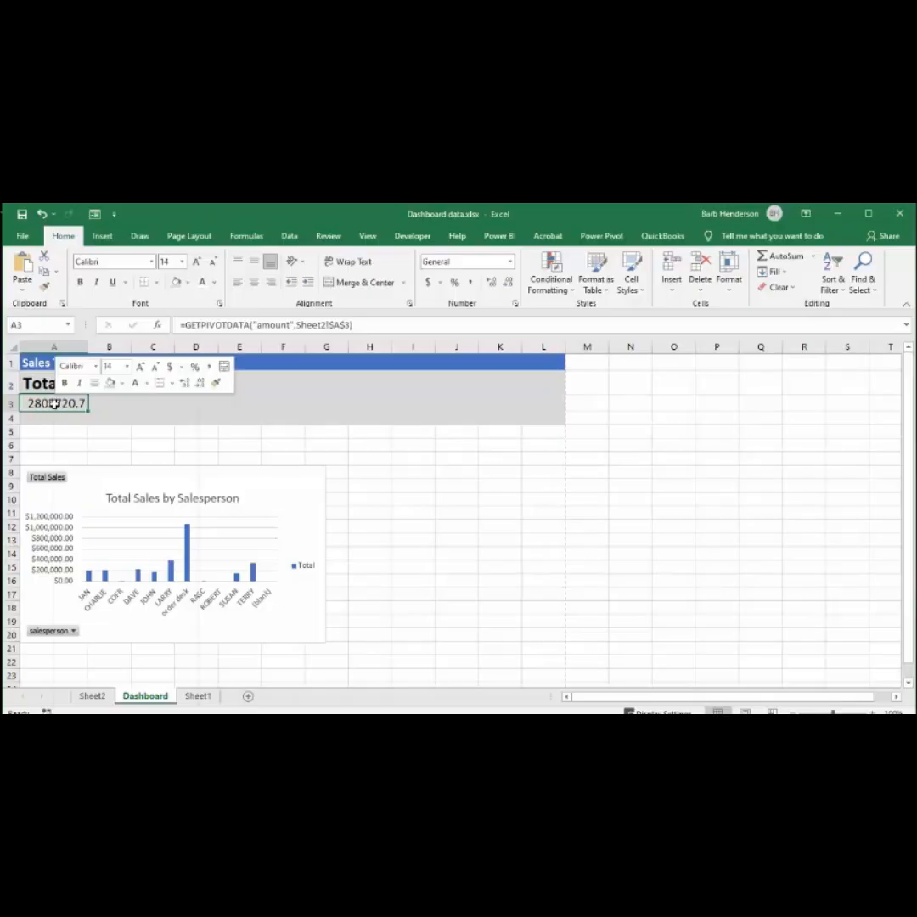
{"action": "right_click", "coordinate": [54, 404]}
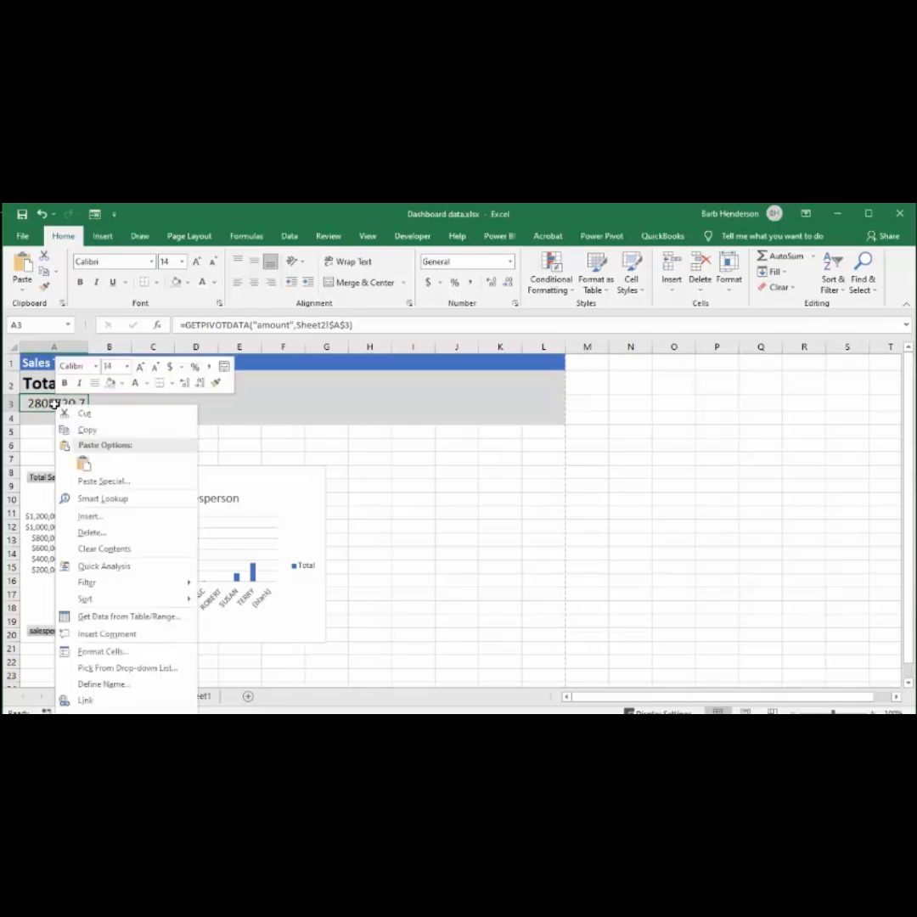
{"action": "left_click", "coordinate": [110, 652]}
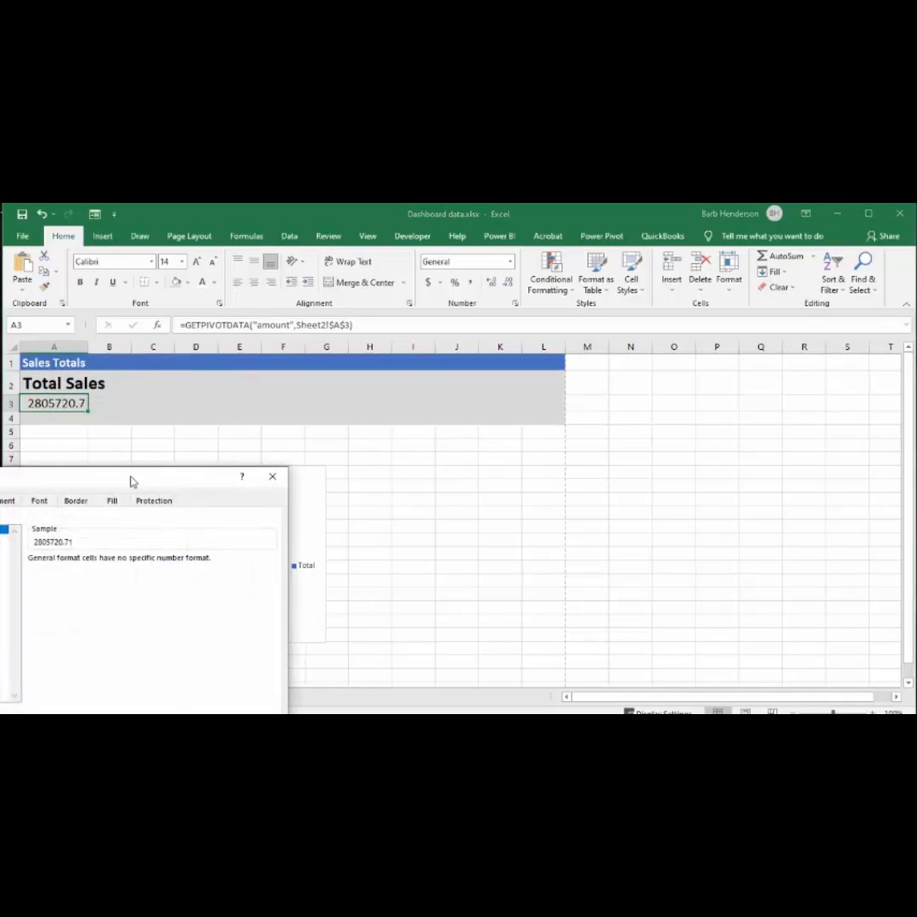
{"action": "left_click_drag", "start_coordinate": [132, 481], "coordinate": [394, 340]}
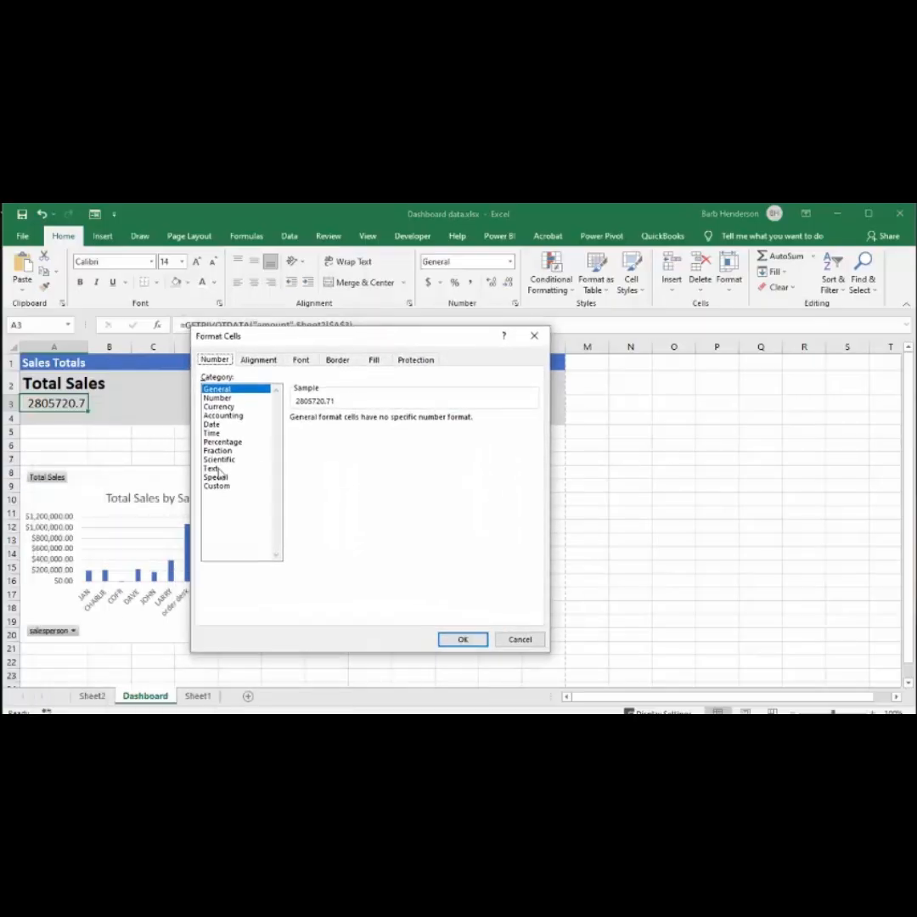
{"action": "left_click", "coordinate": [230, 408]}
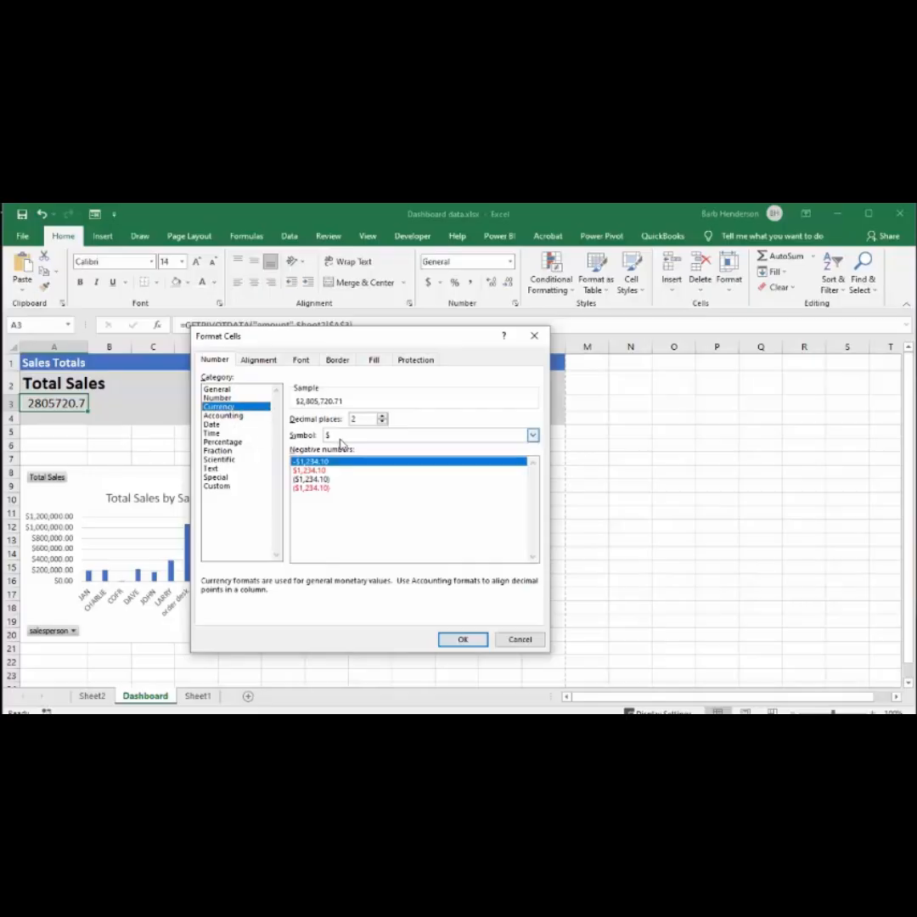
{"action": "left_click", "coordinate": [381, 422]}
{"action": "left_click", "coordinate": [382, 422]}
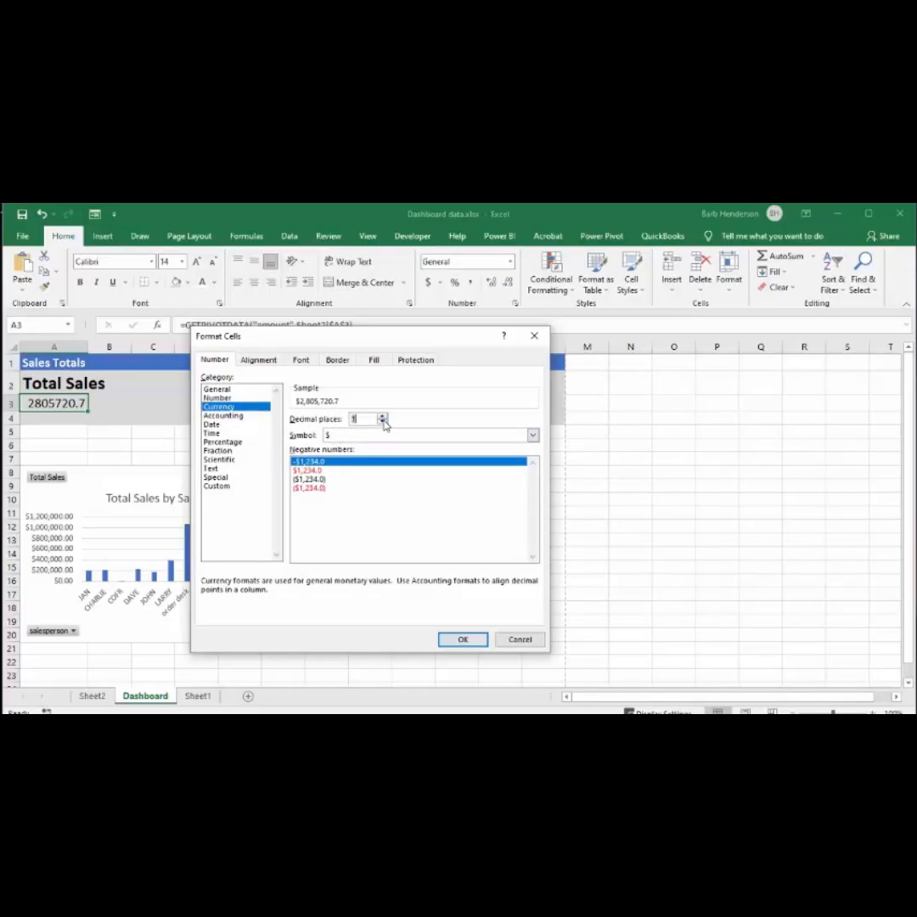
{"action": "left_click", "coordinate": [342, 436]}
{"action": "left_click", "coordinate": [339, 438]}
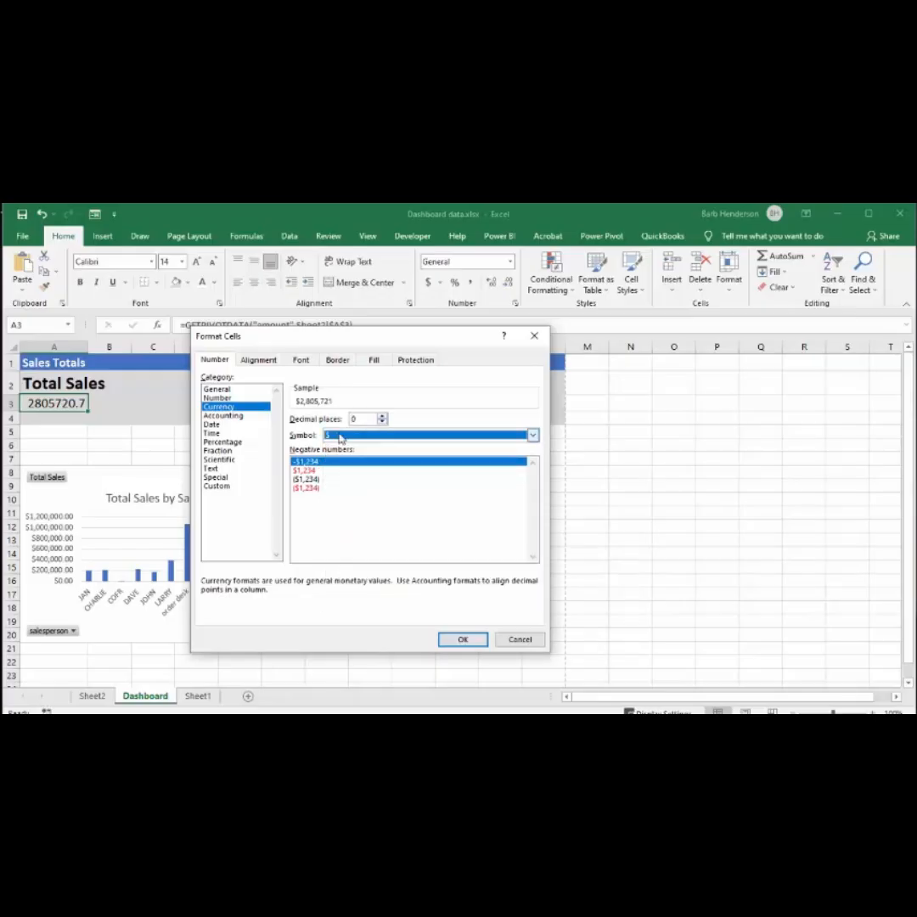
{"action": "left_click", "coordinate": [462, 639]}
{"action": "left_click", "coordinate": [469, 636]}
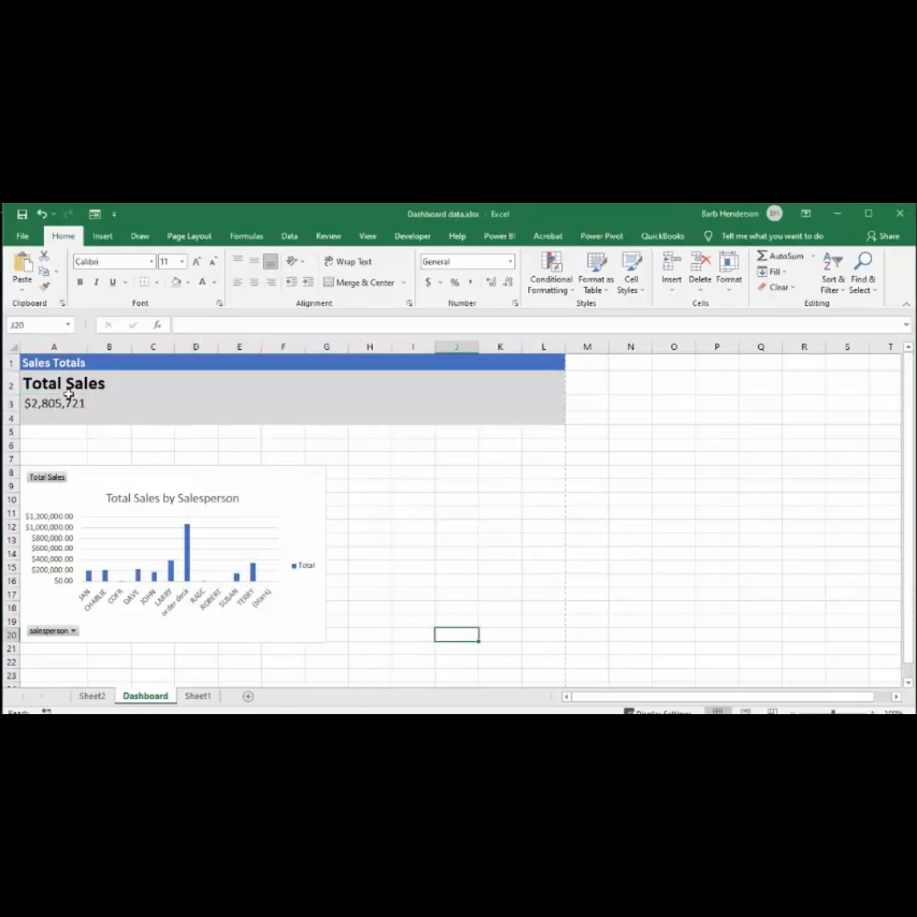
Make the linked sales total in cell A3 bold
{"action": "left_click", "coordinate": [43, 403]}
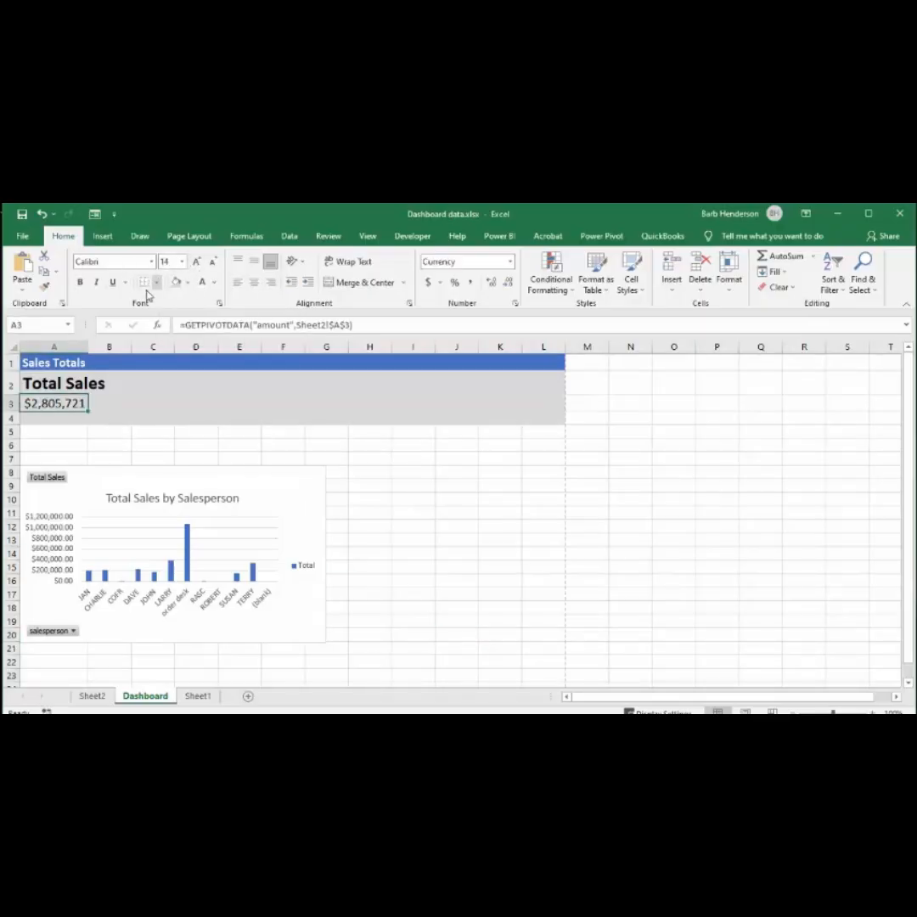
{"action": "left_click", "coordinate": [80, 282]}
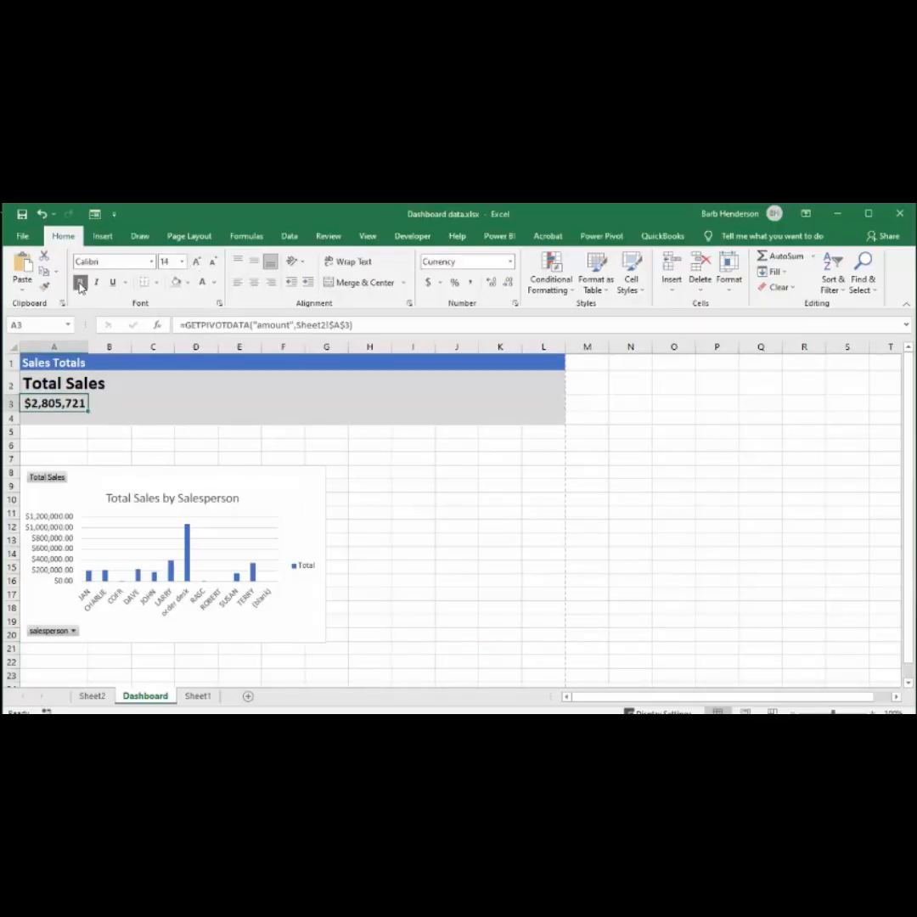
{"action": "left_click", "coordinate": [213, 405]}
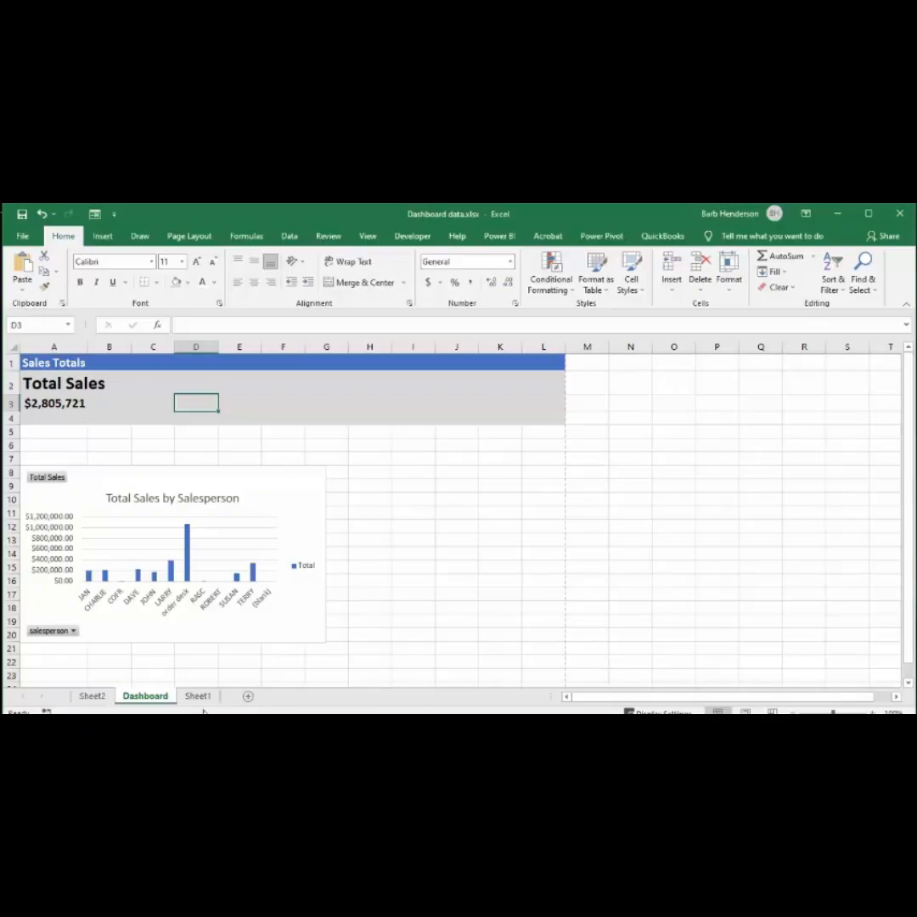
Create a PivotTable from Table1 on Sheet1, placed in a new worksheet
{"action": "left_click", "coordinate": [199, 696]}
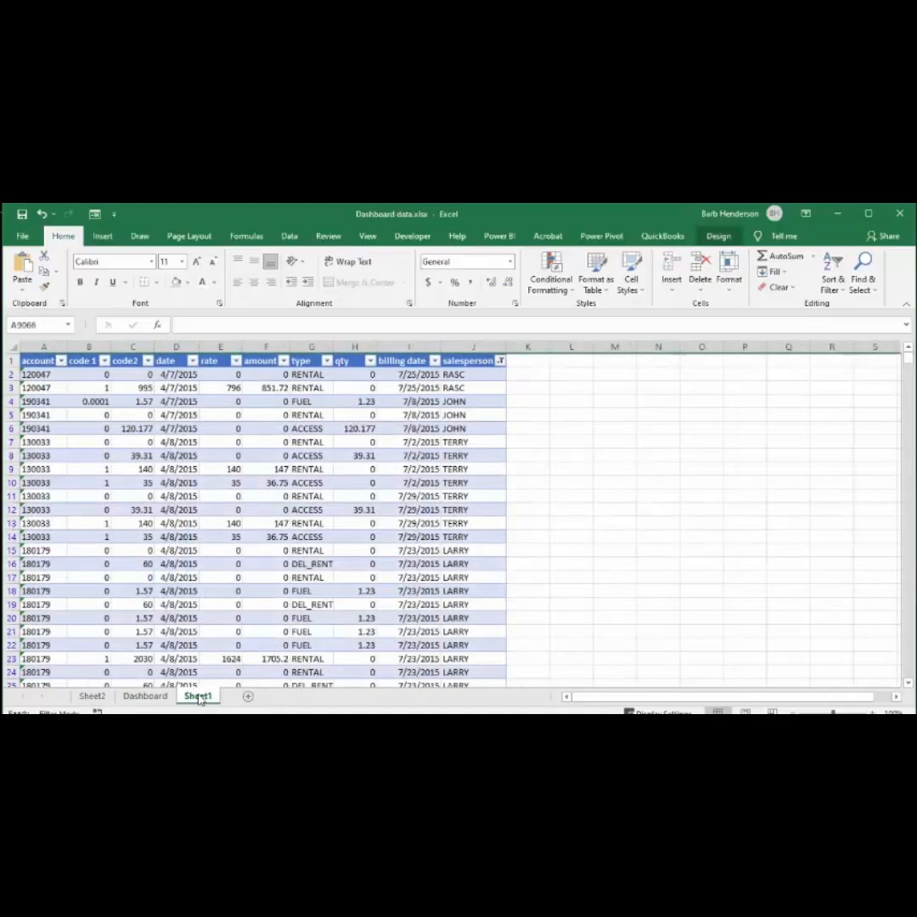
{"action": "left_click", "coordinate": [206, 528]}
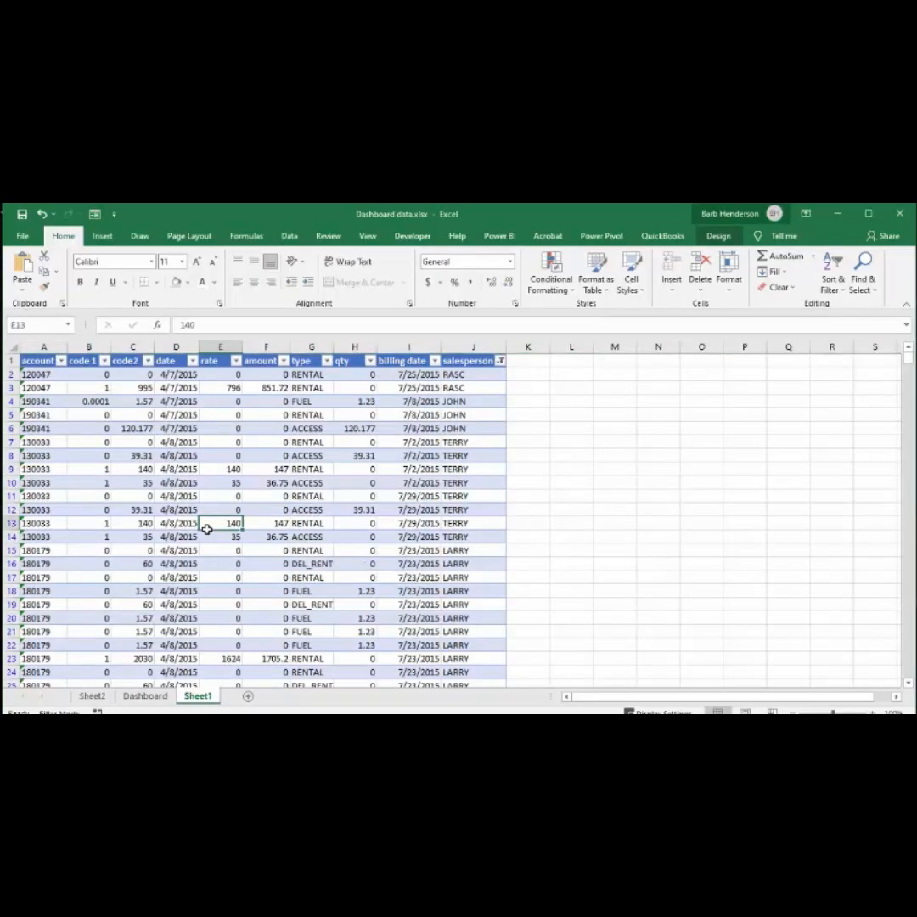
{"action": "left_click", "coordinate": [103, 237]}
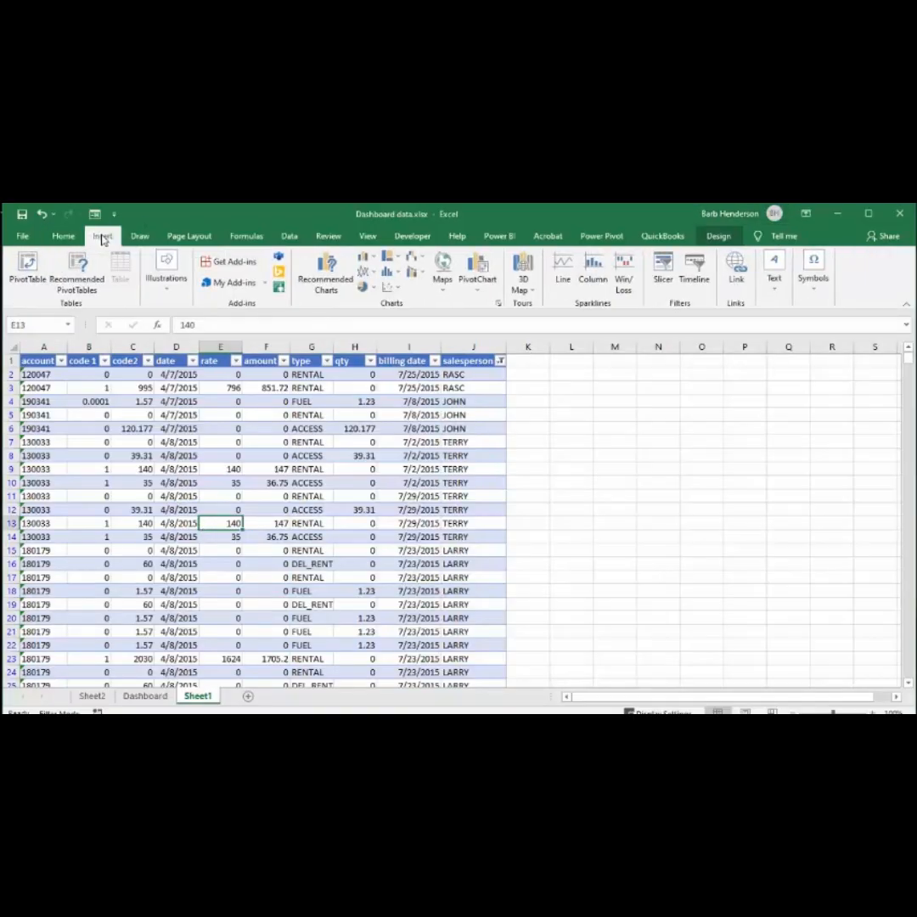
{"action": "left_click", "coordinate": [28, 266]}
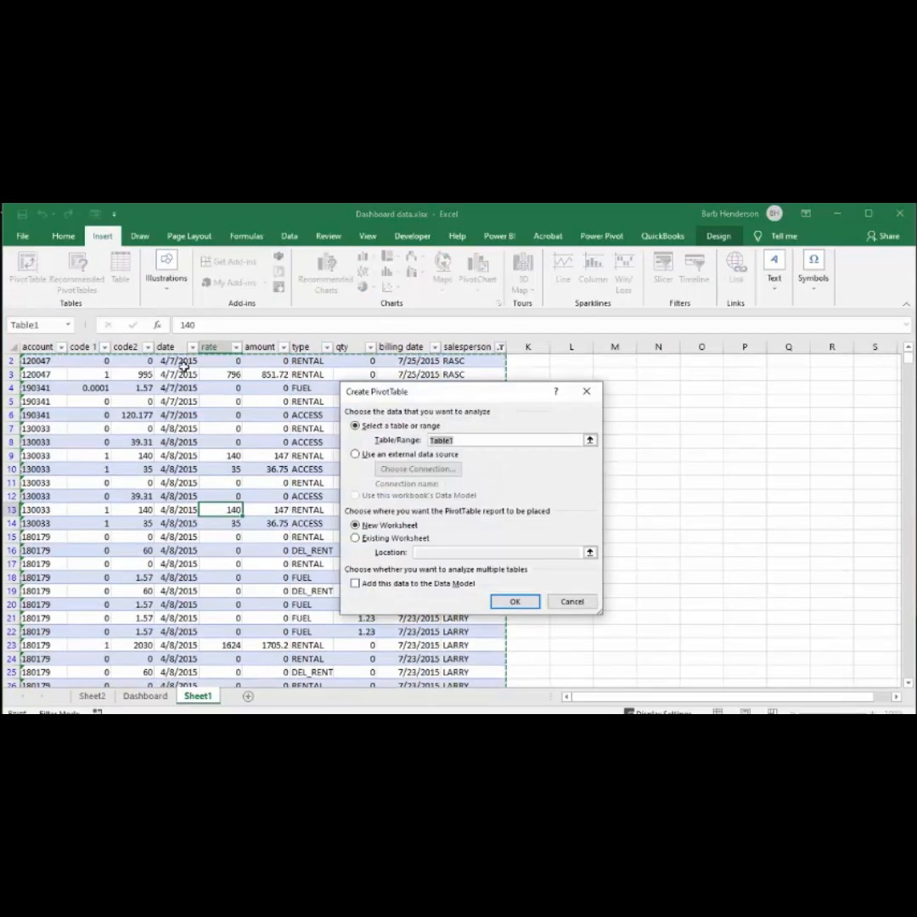
{"action": "left_click", "coordinate": [518, 602]}
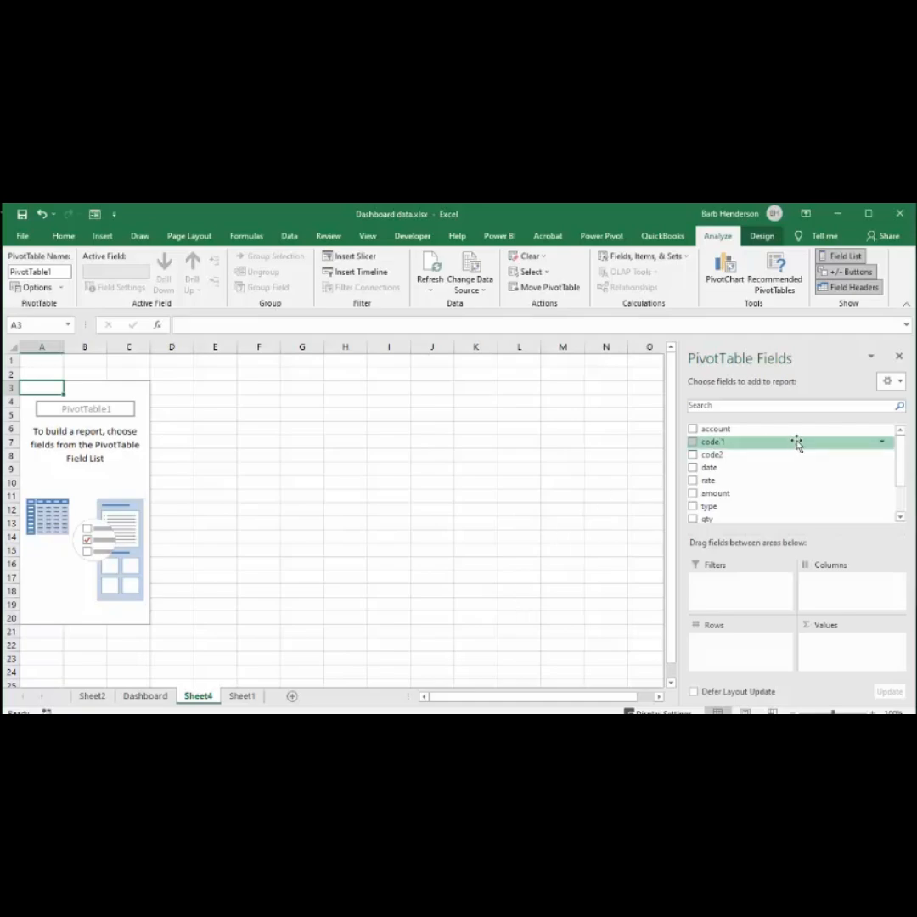
Add the salesperson field to the new PivotTable's rows and the type field to its values
{"action": "left_click", "coordinate": [900, 516]}
{"action": "left_click", "coordinate": [900, 517]}
{"action": "left_click", "coordinate": [900, 517]}
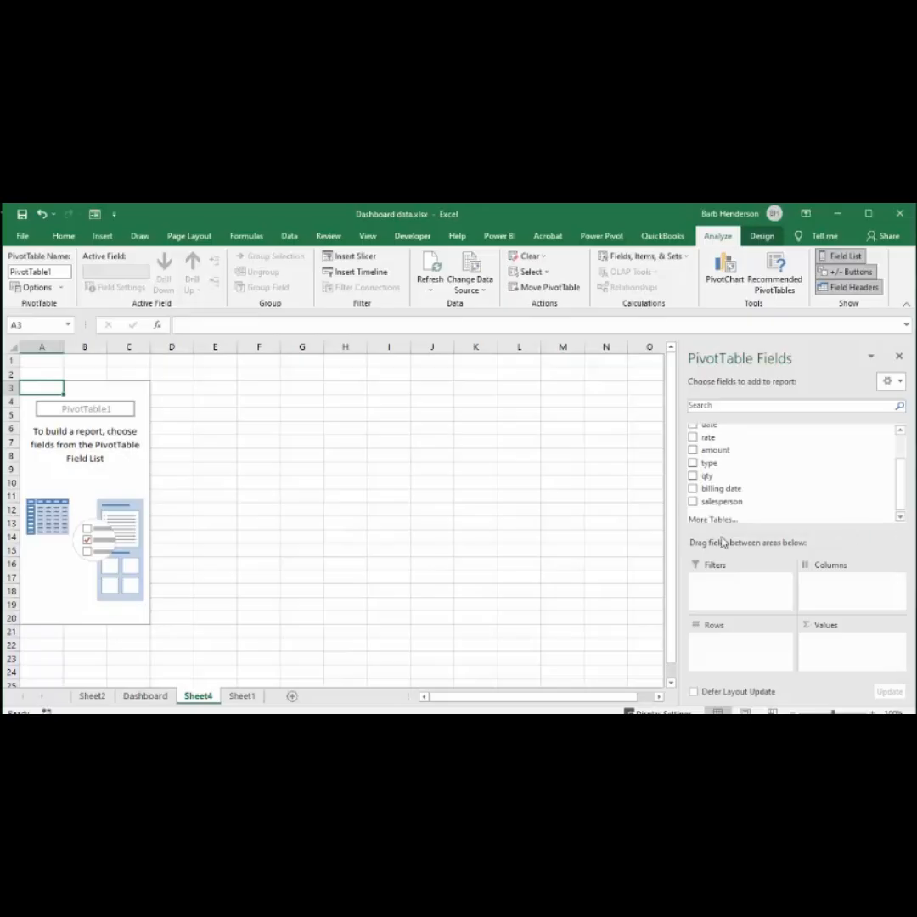
{"action": "left_click_drag", "start_coordinate": [713, 501], "coordinate": [728, 650]}
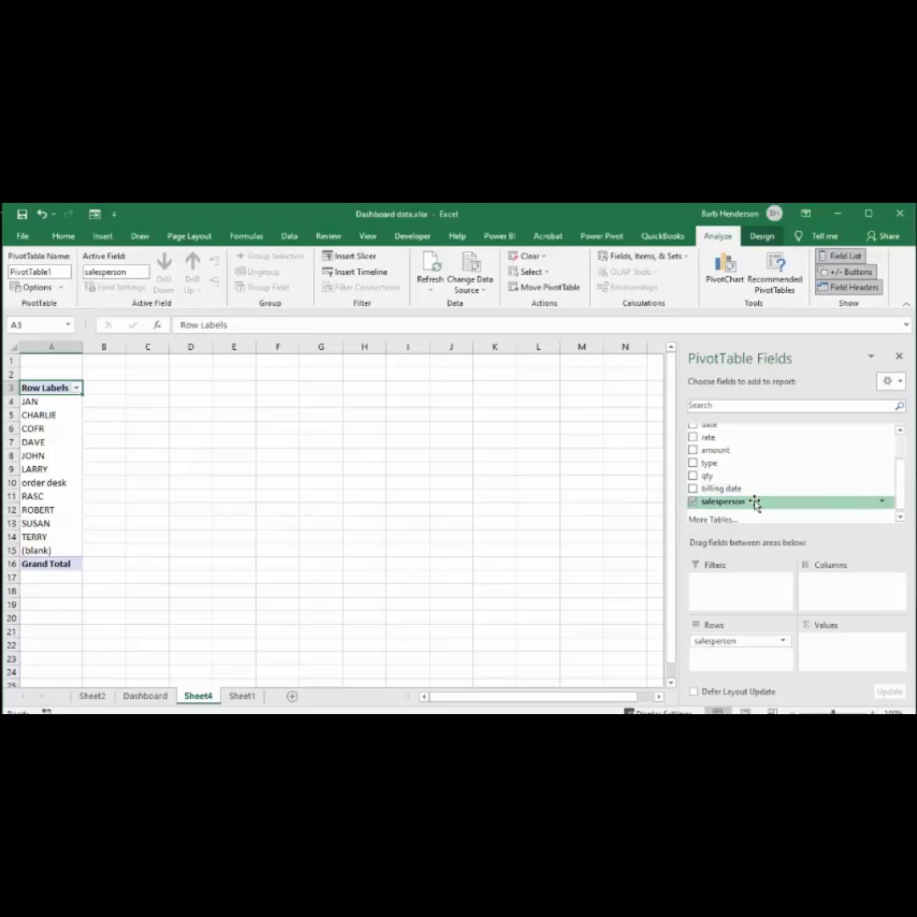
{"action": "left_click_drag", "start_coordinate": [705, 463], "coordinate": [839, 650]}
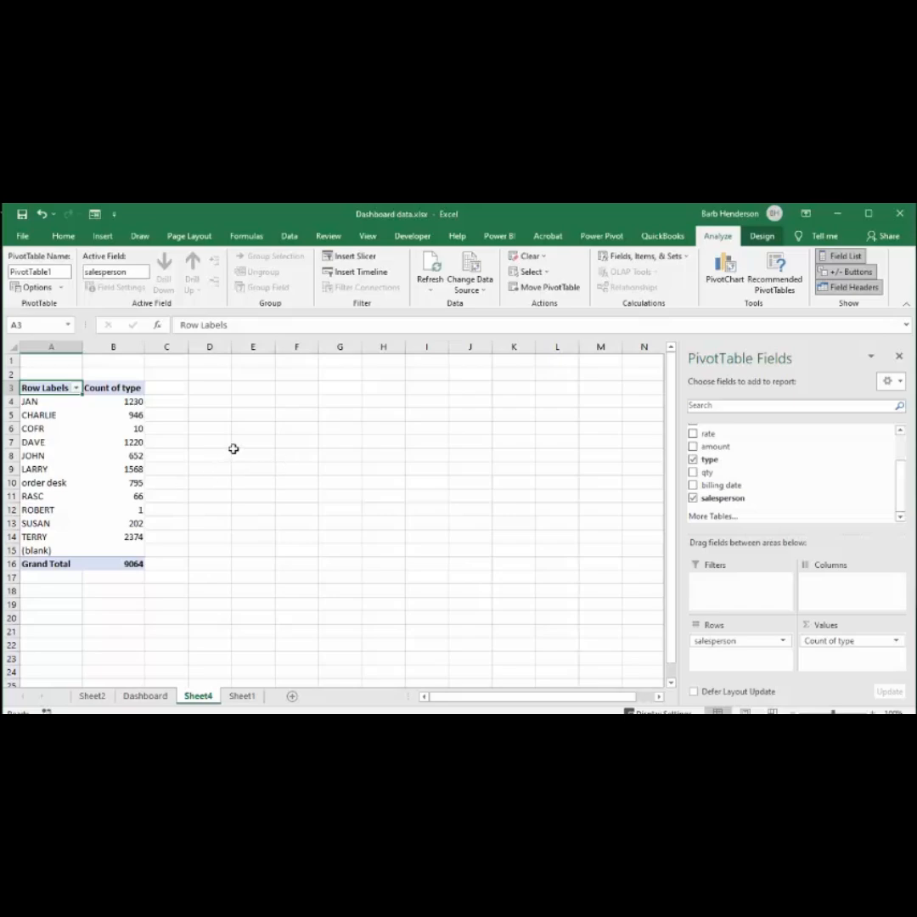
Insert a Line PivotChart from the count-of-type PivotTable and position it beside the table
{"action": "left_click", "coordinate": [43, 460]}
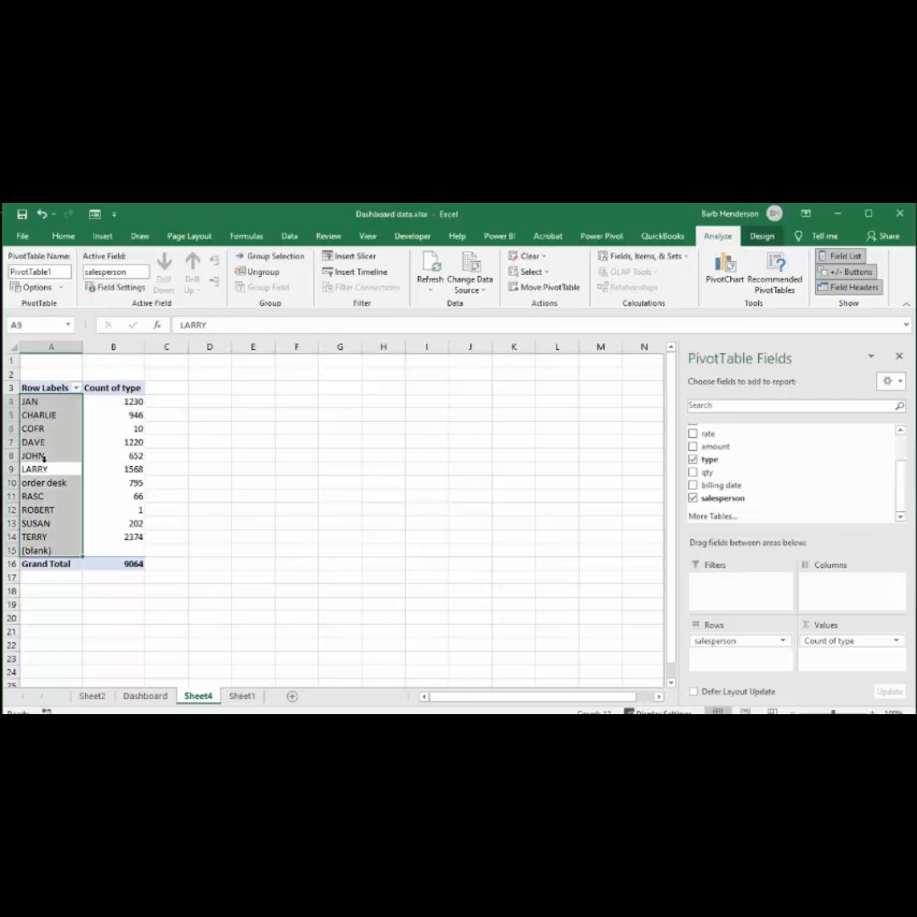
{"action": "left_click", "coordinate": [727, 266]}
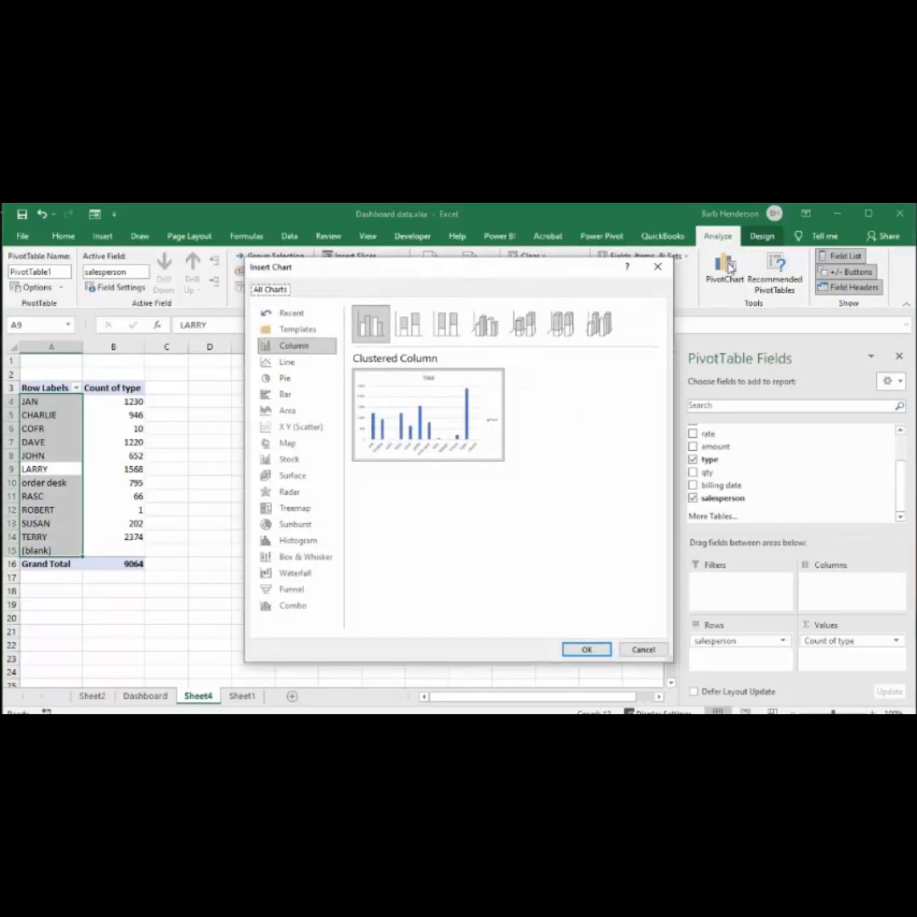
{"action": "left_click", "coordinate": [285, 365]}
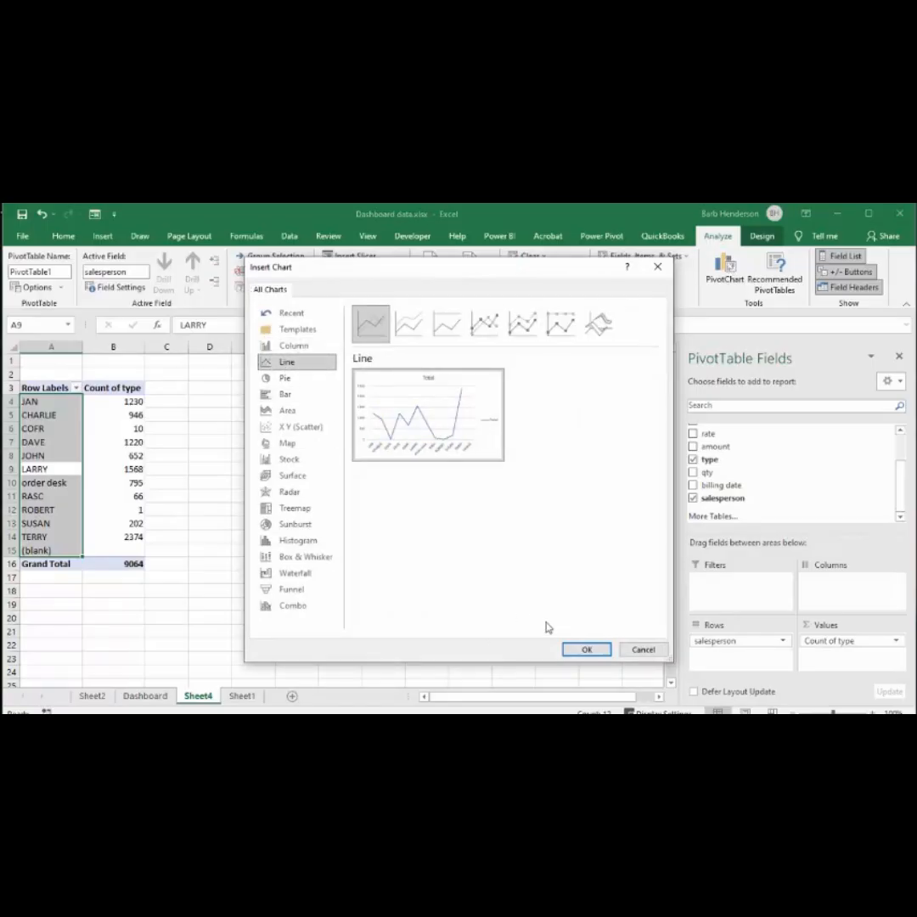
{"action": "left_click", "coordinate": [584, 651]}
{"action": "mouse_move", "coordinate": [283, 436]}
{"action": "left_mouse_down"}
{"action": "mouse_move", "coordinate": [301, 402]}
{"action": "mouse_move", "coordinate": [289, 398]}
{"action": "left_mouse_up"}
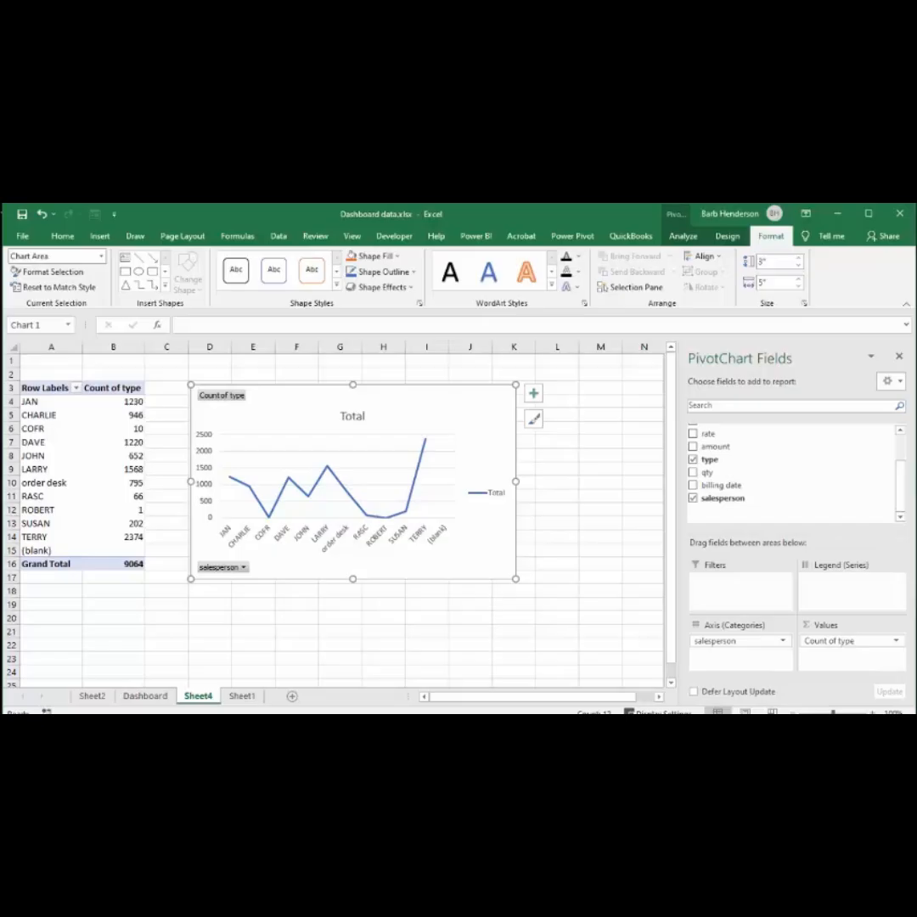
Change the line chart's title to Number of Each Type
{"action": "left_click", "coordinate": [350, 416]}
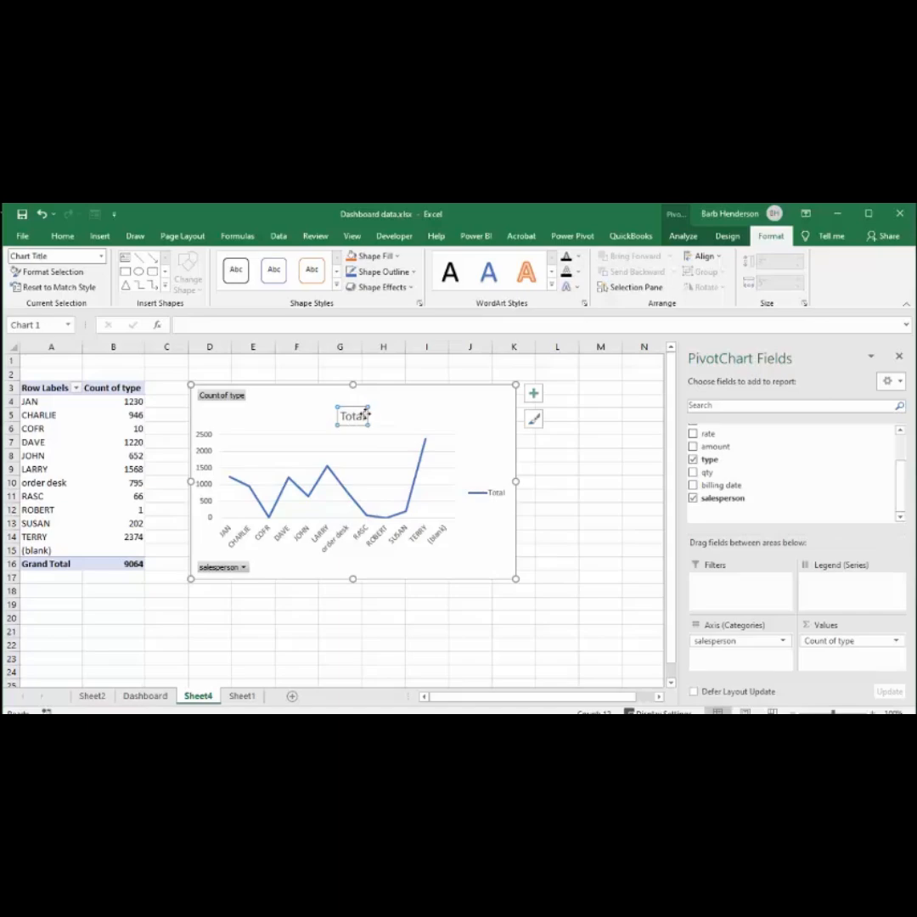
{"action": "double_click", "coordinate": [363, 416]}
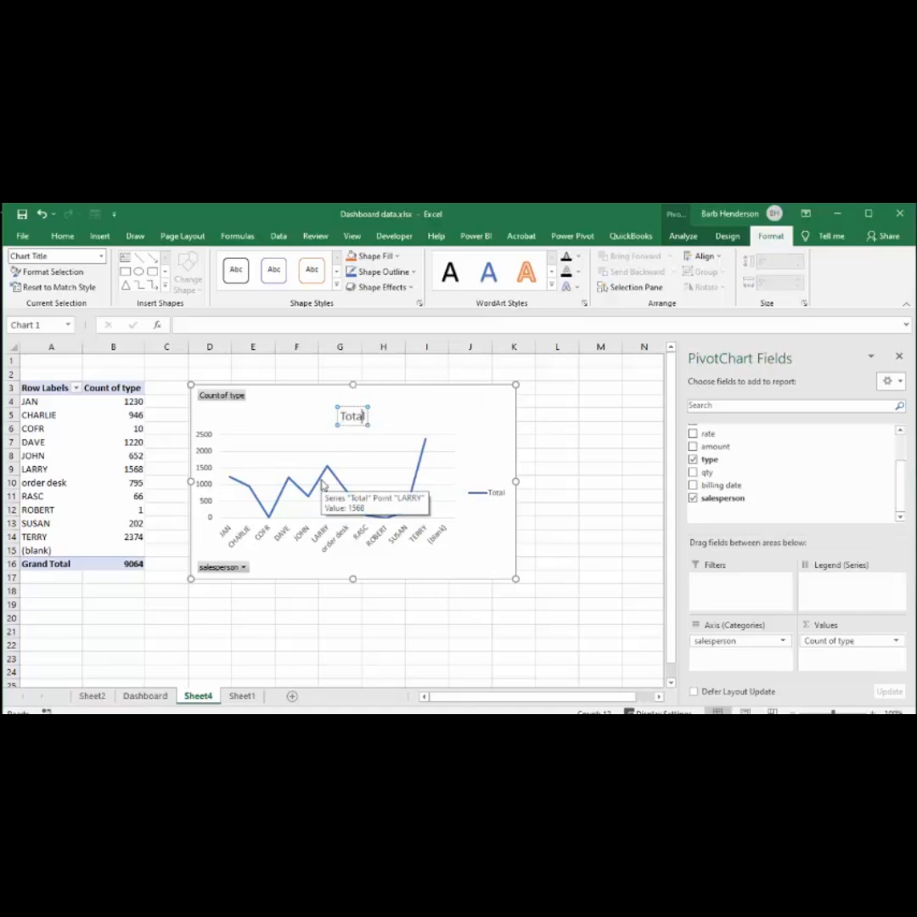
{"action": "key", "text": "BackSpace"}
{"action": "type", "text": "N"}
{"action": "type", "text": "ul"}
{"action": "type", "text": "mb"}
{"action": "type", "text": "er of "}
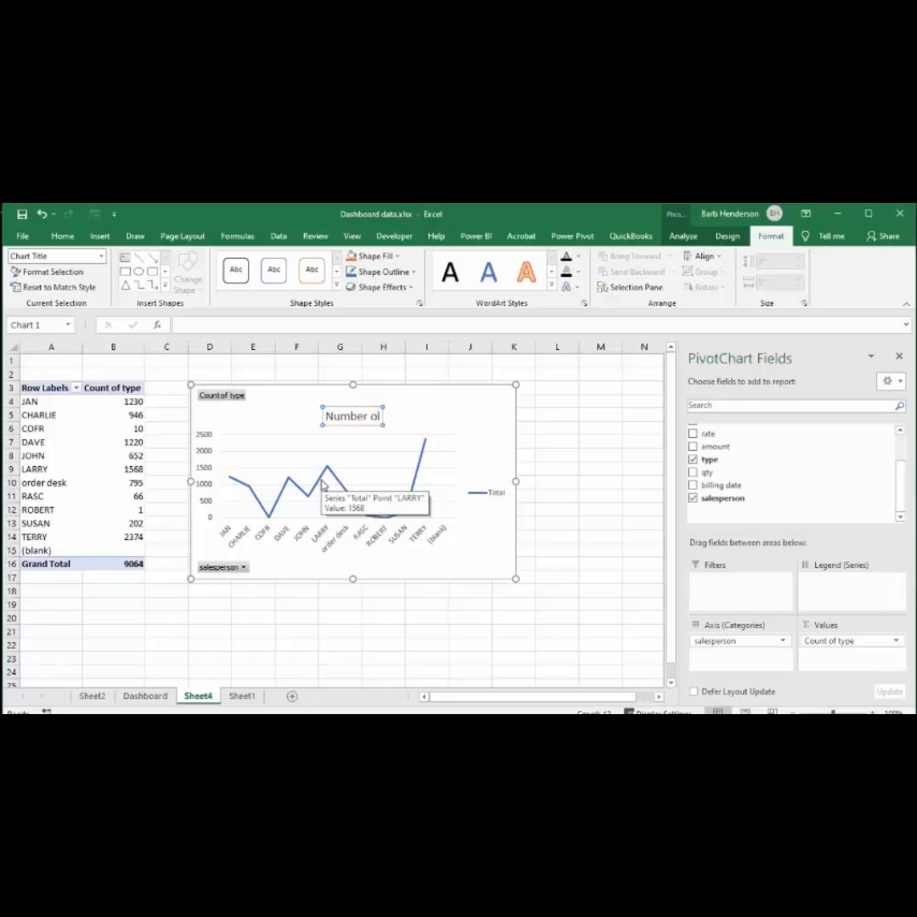
{"action": "type", "text": "Each ty"}
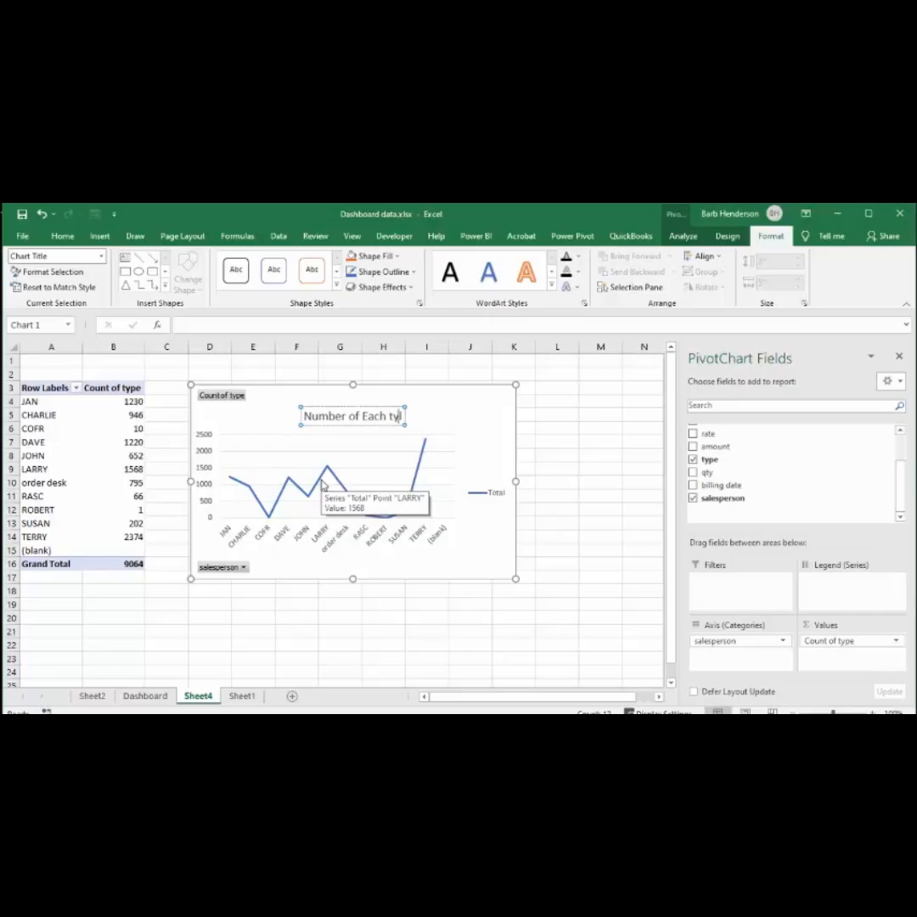
{"action": "type", "text": "pe"}
{"action": "key", "text": "BackSpace"}
{"action": "key", "text": "BackSpace"}
{"action": "key", "text": "BackSpace"}
{"action": "key", "text": "BackSpace"}
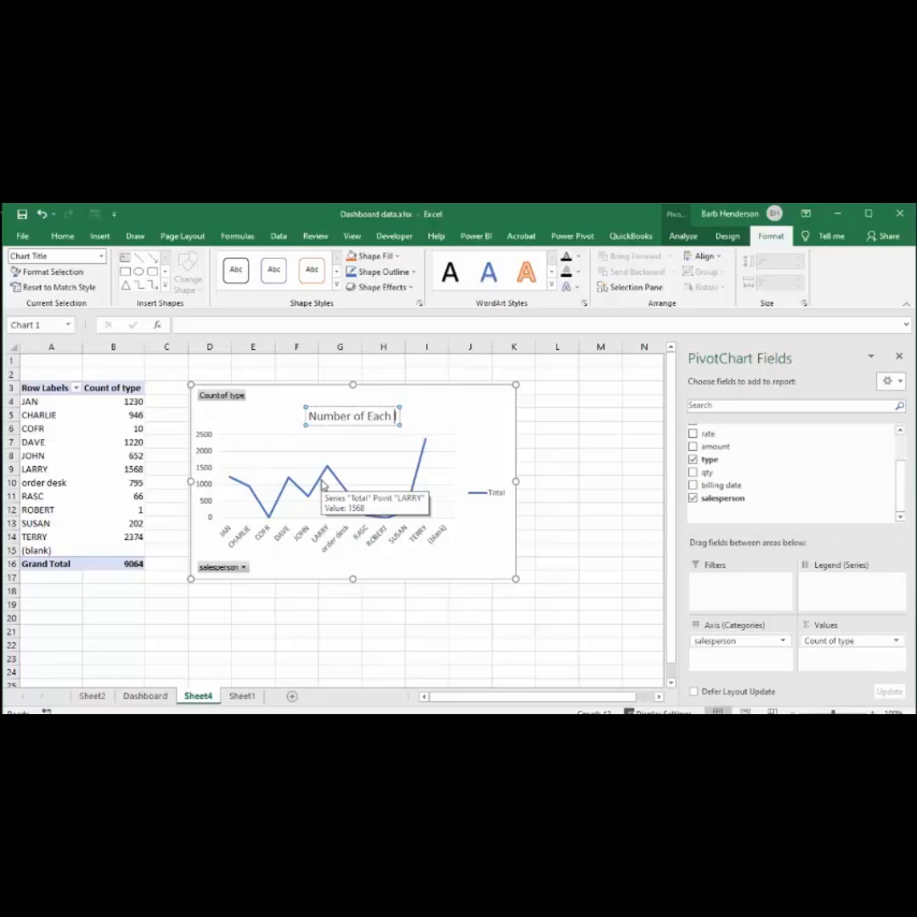
{"action": "type", "text": "Ty"}
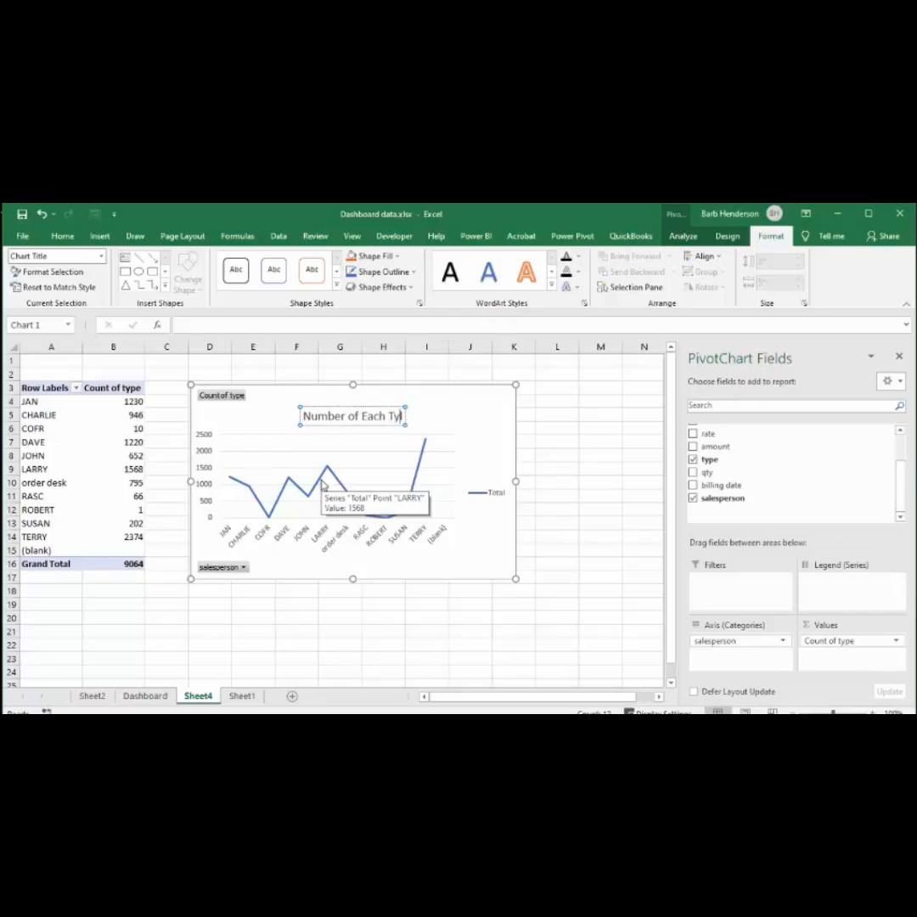
{"action": "type", "text": "pe"}
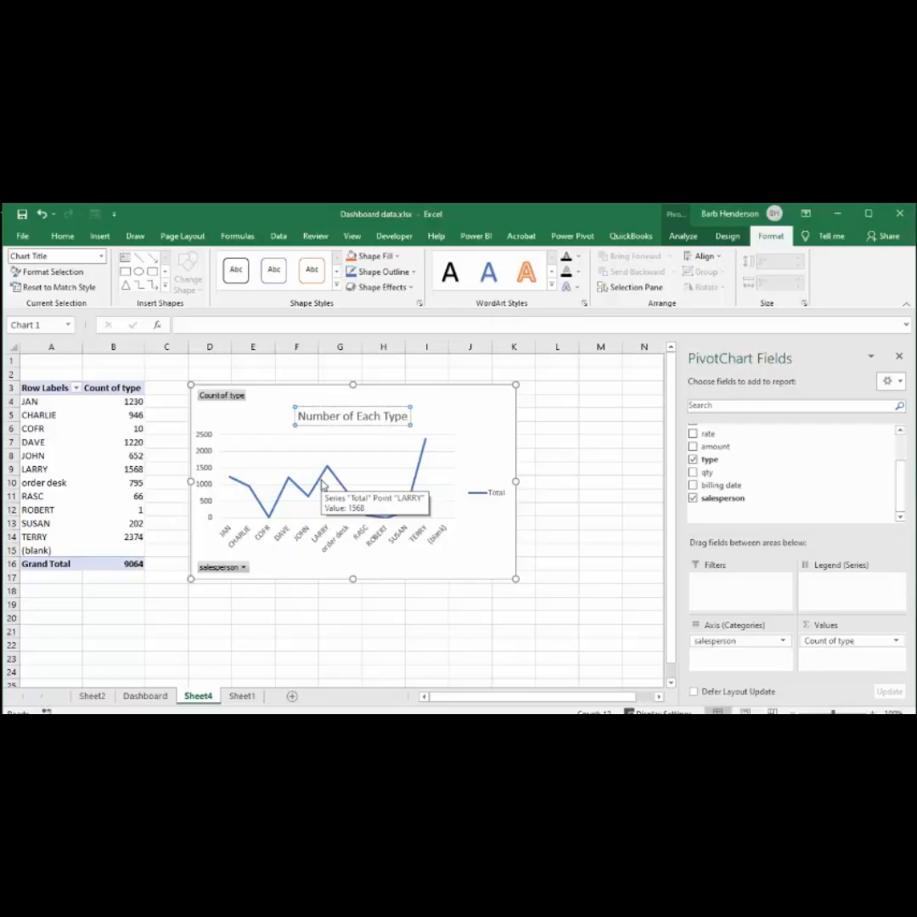
{"action": "left_click", "coordinate": [608, 479]}
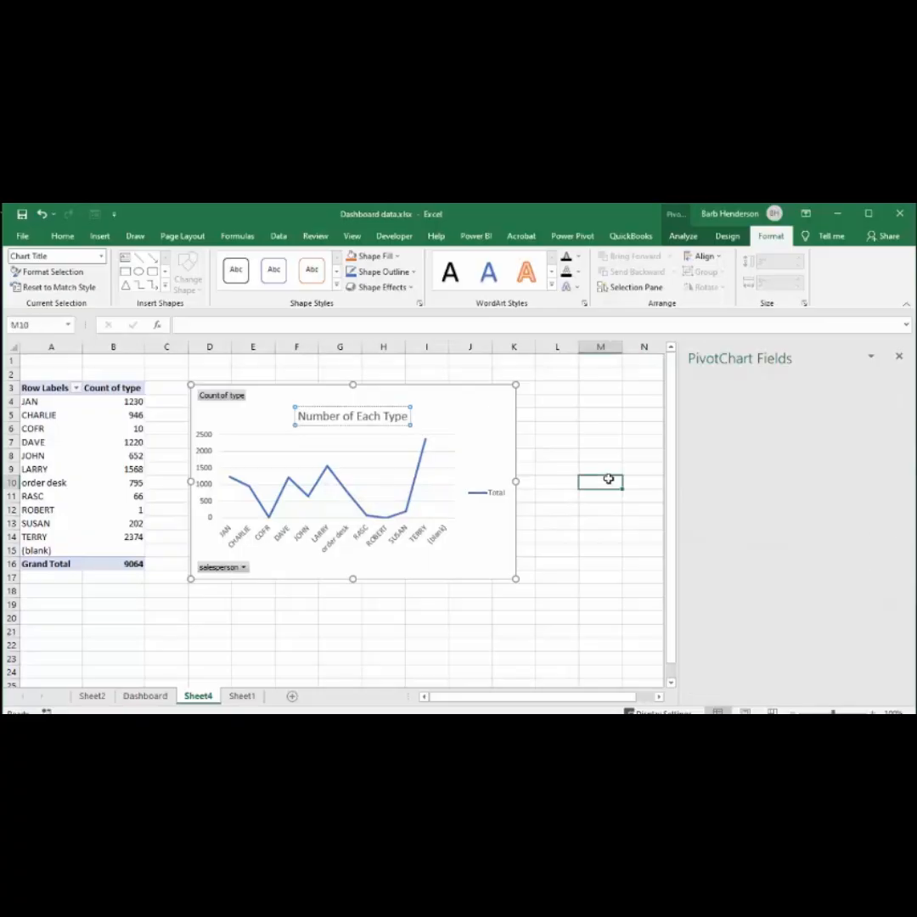
Move the Number of Each Type chart to the Dashboard sheet and place it beside the Total Sales by Salesperson chart
{"action": "left_click", "coordinate": [492, 416]}
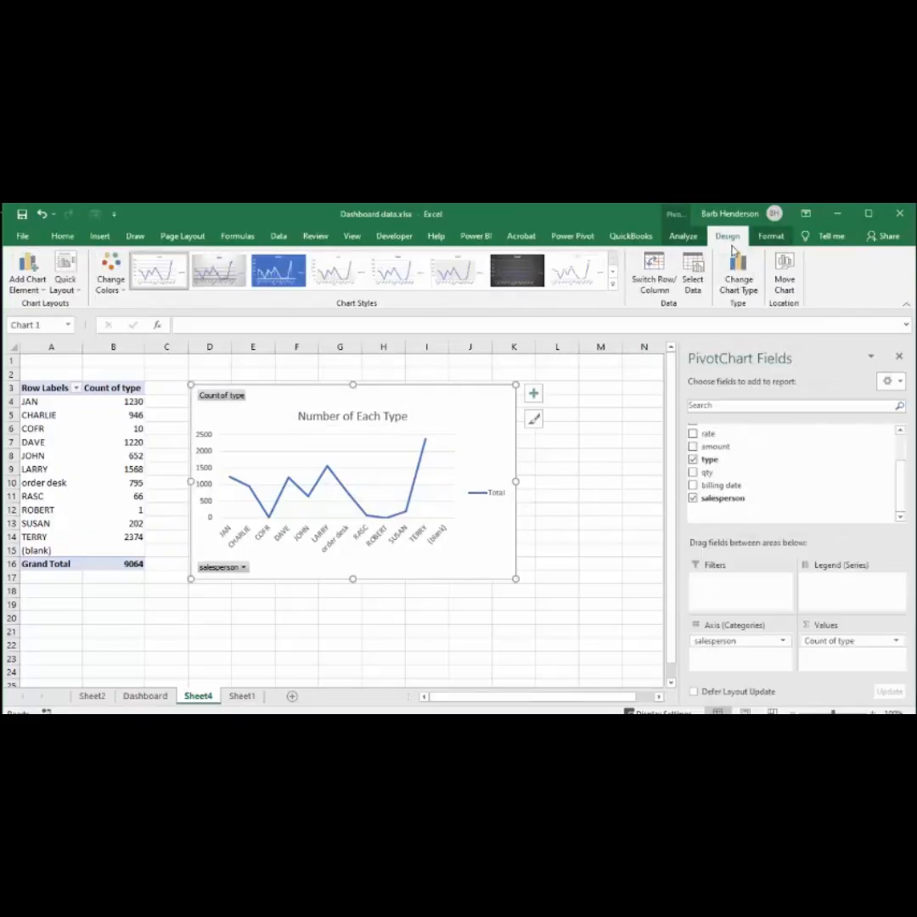
{"action": "left_click", "coordinate": [785, 270]}
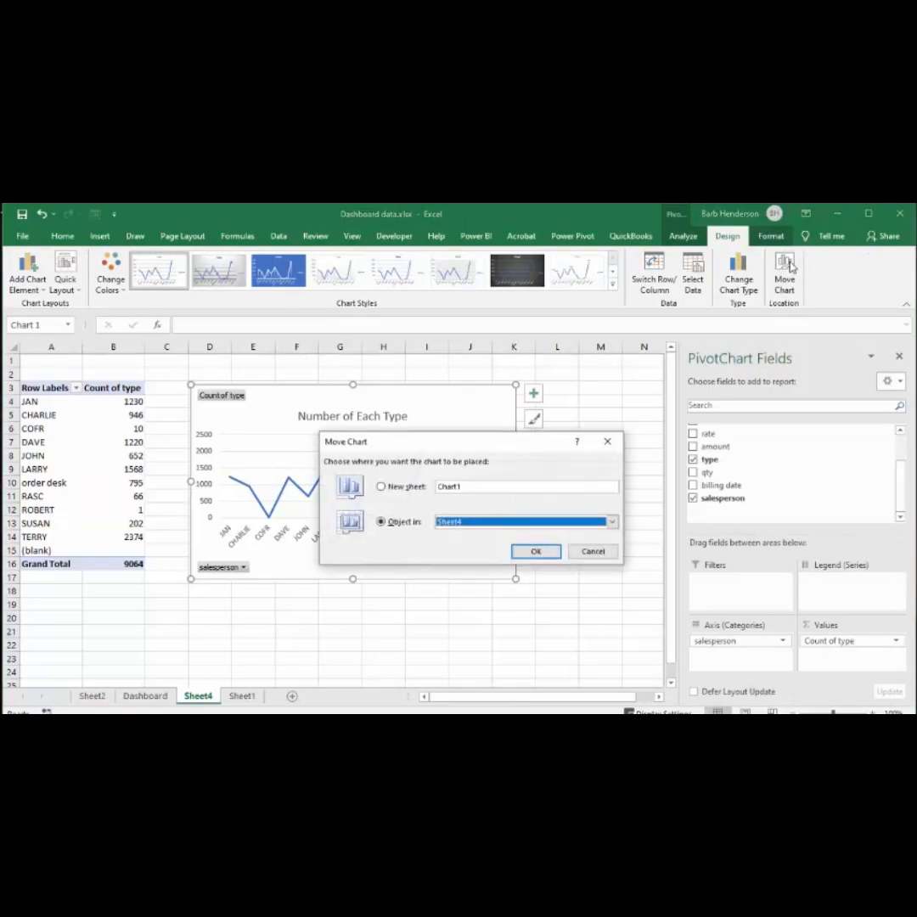
{"action": "left_click", "coordinate": [611, 521]}
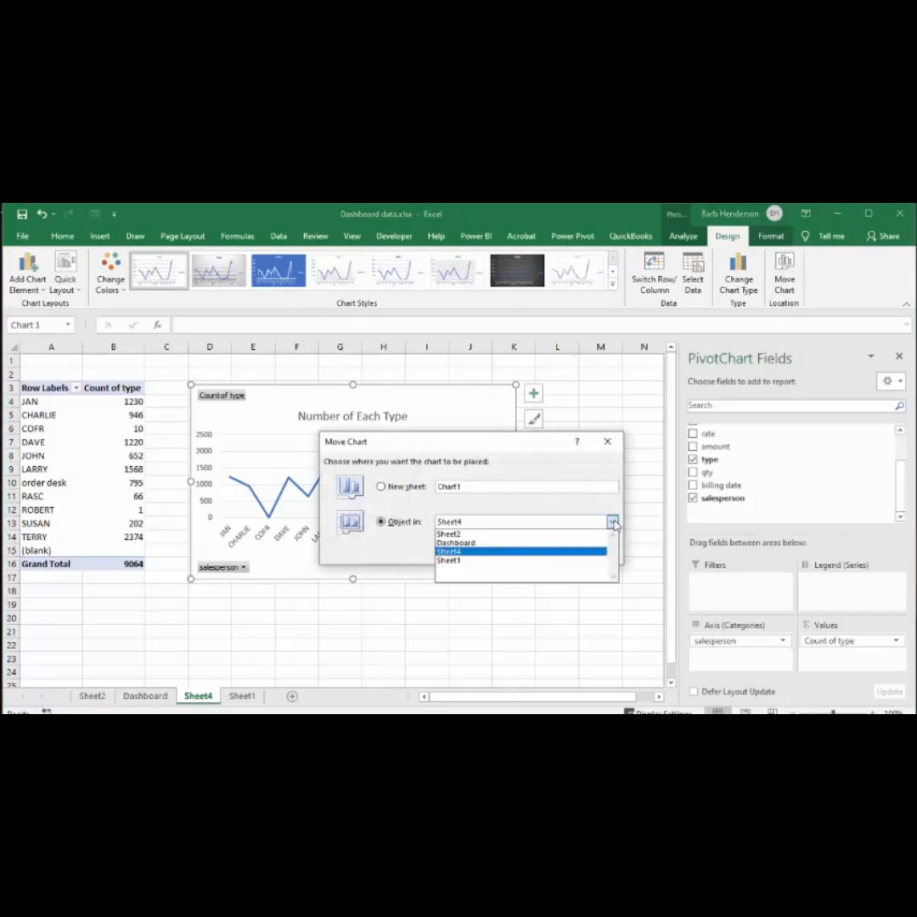
{"action": "left_click", "coordinate": [498, 546]}
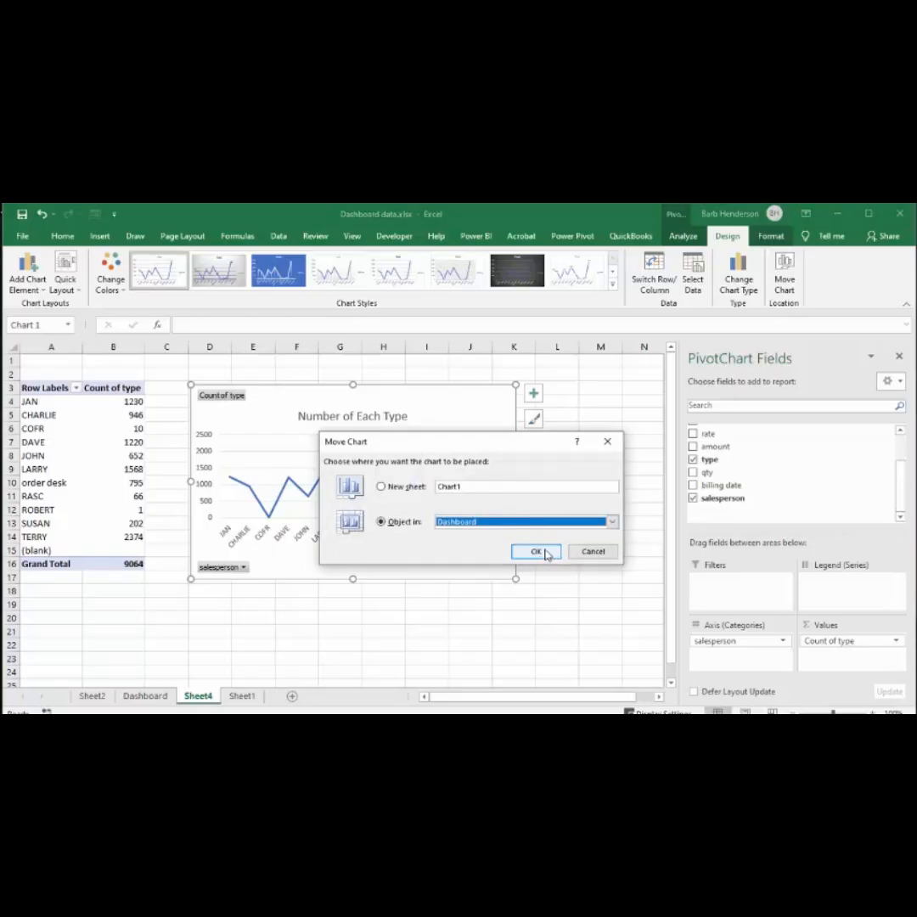
{"action": "left_click", "coordinate": [546, 552]}
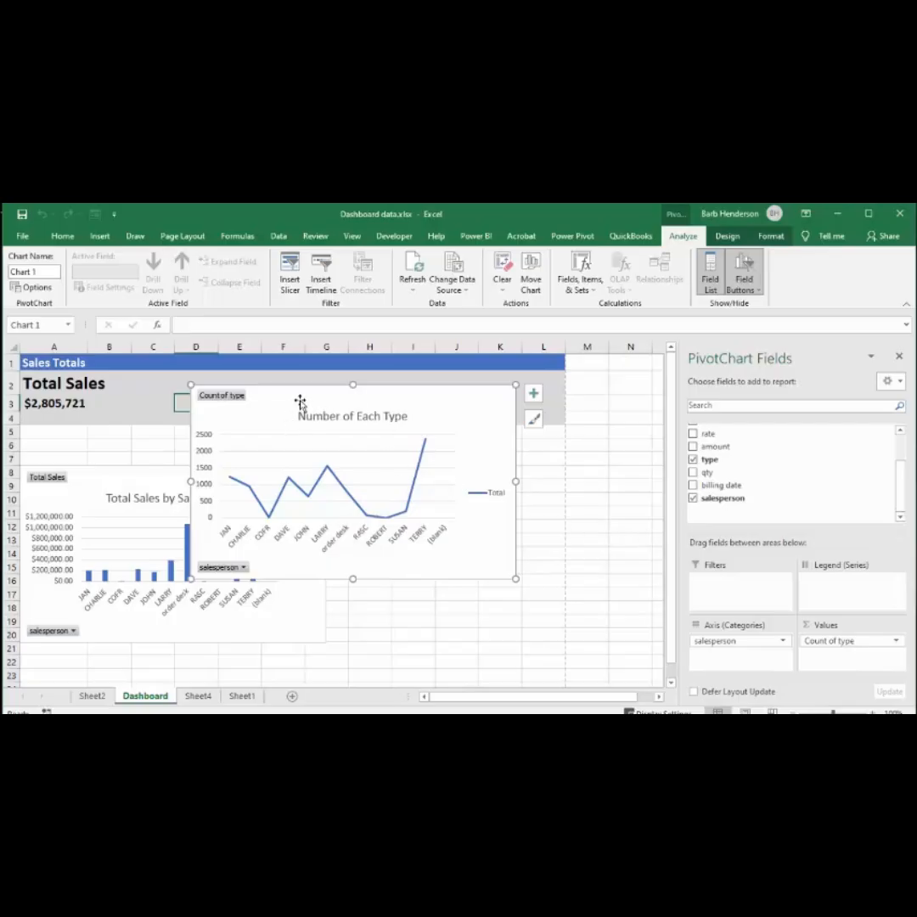
{"action": "left_click_drag", "start_coordinate": [299, 399], "coordinate": [437, 469]}
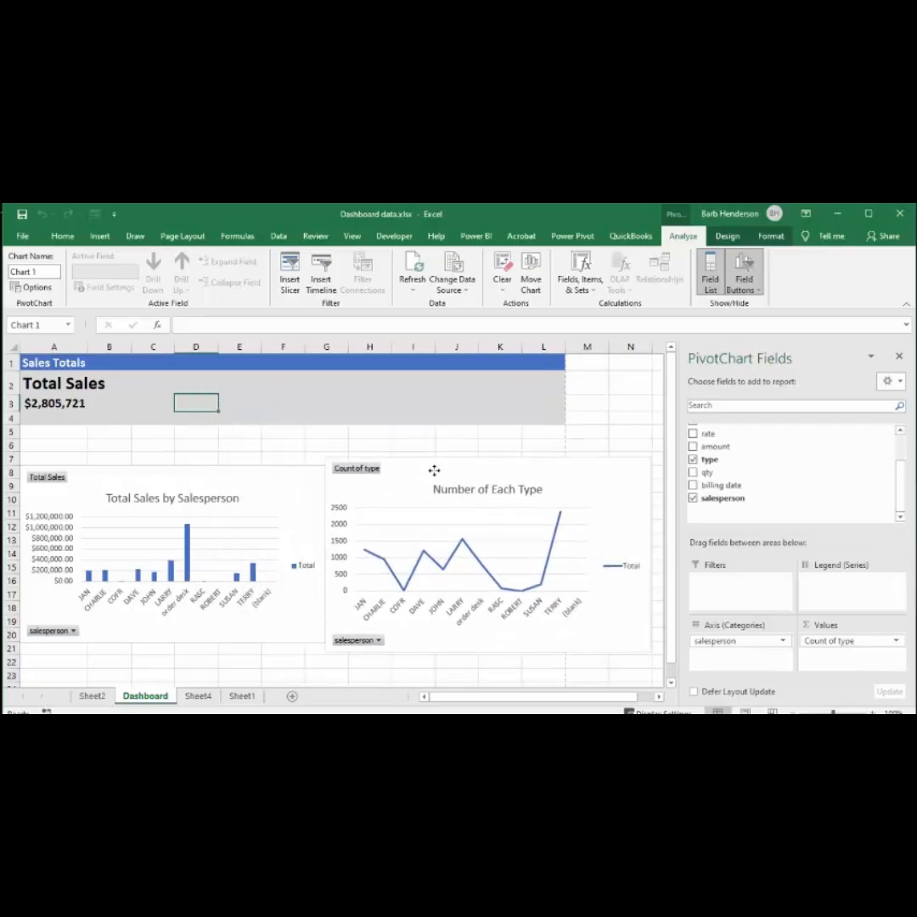
{"action": "left_click", "coordinate": [291, 480]}
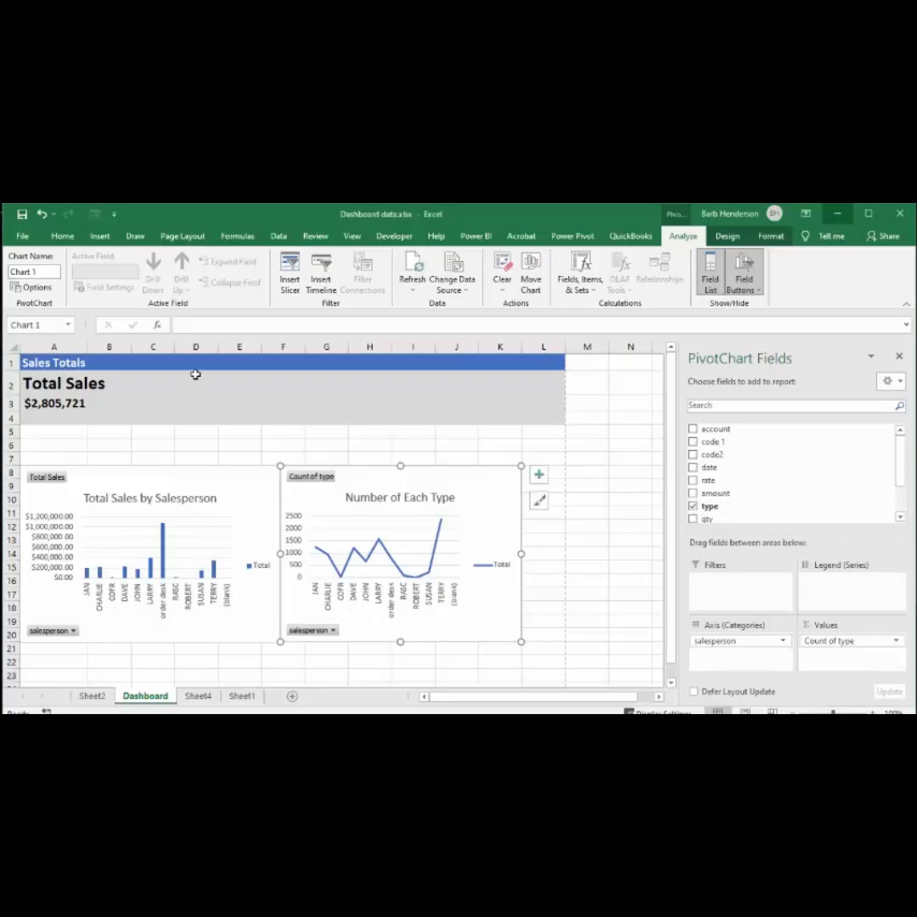
Enter the heading Total Items in cell D2 of the Dashboard sheet
{"action": "left_click", "coordinate": [197, 378]}
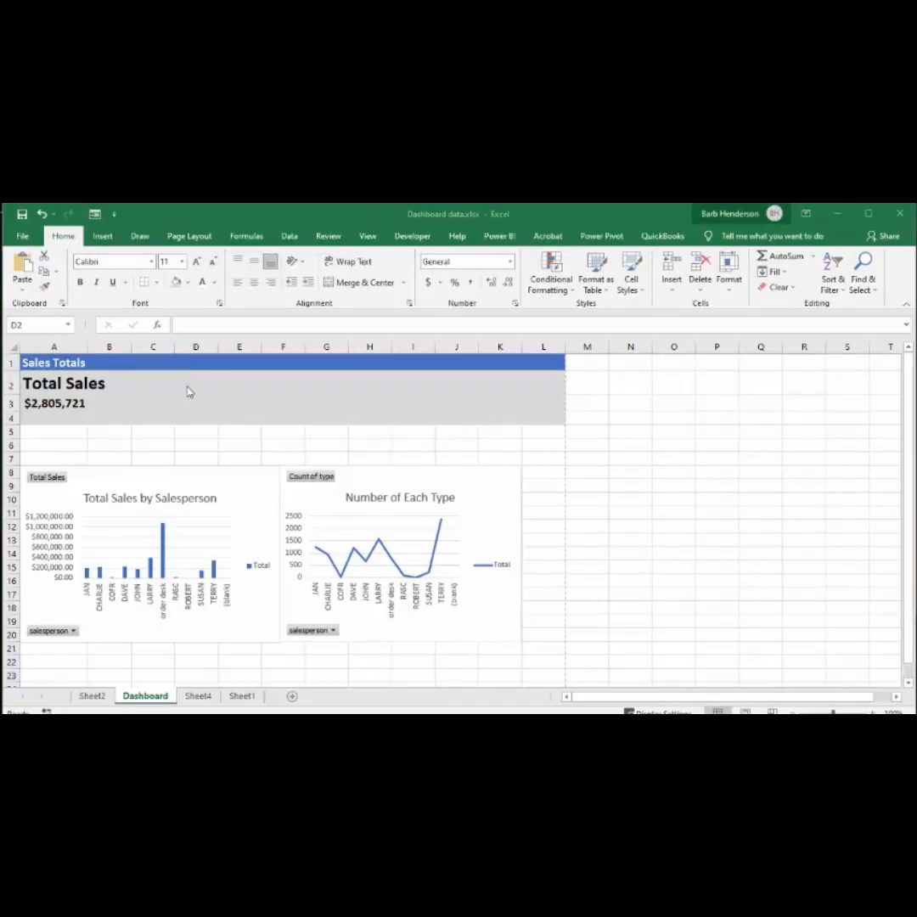
{"action": "left_click", "coordinate": [191, 381]}
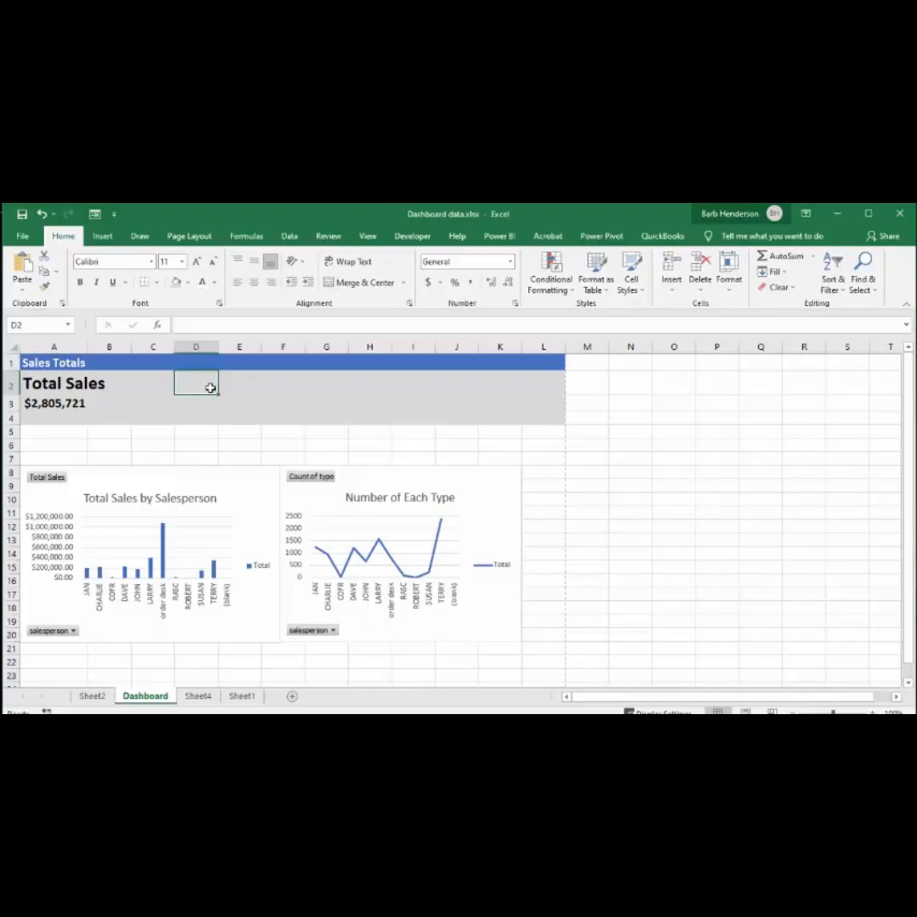
{"action": "type", "text": "Total I"}
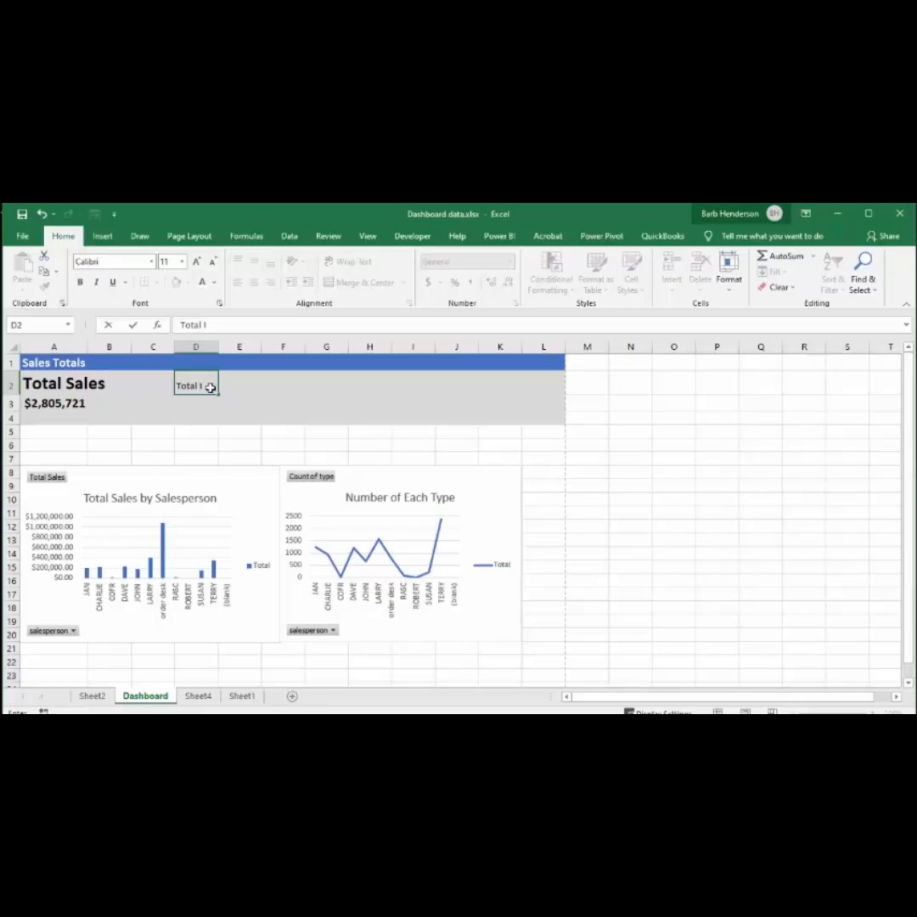
{"action": "type", "text": "tems"}
{"action": "left_click", "coordinate": [193, 408]}
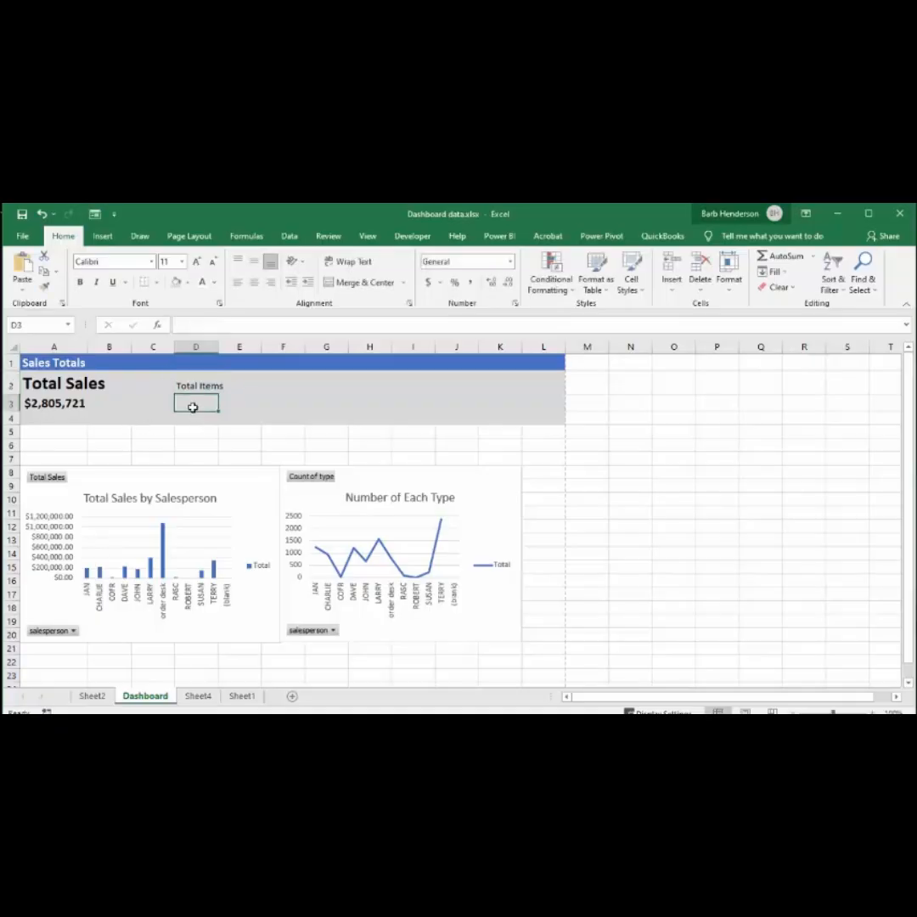
Copy the formatting of the Total Sales heading in A2 onto the Total Items heading in D2
{"action": "left_click", "coordinate": [44, 384]}
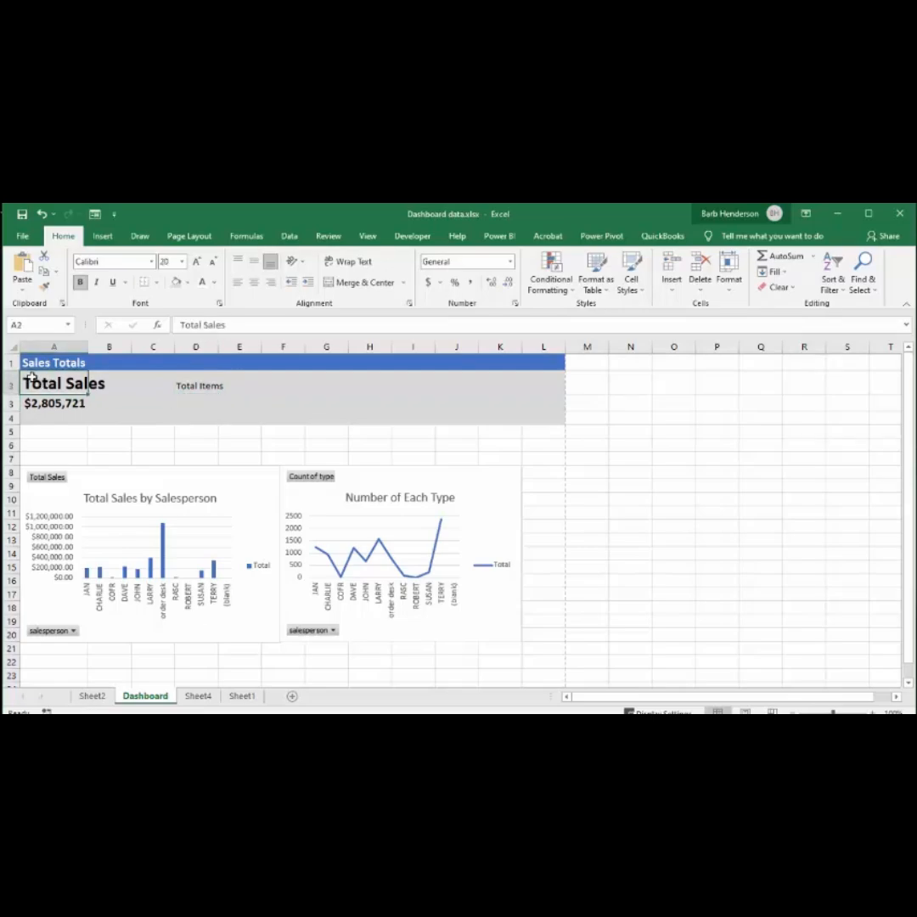
{"action": "left_click", "coordinate": [46, 287]}
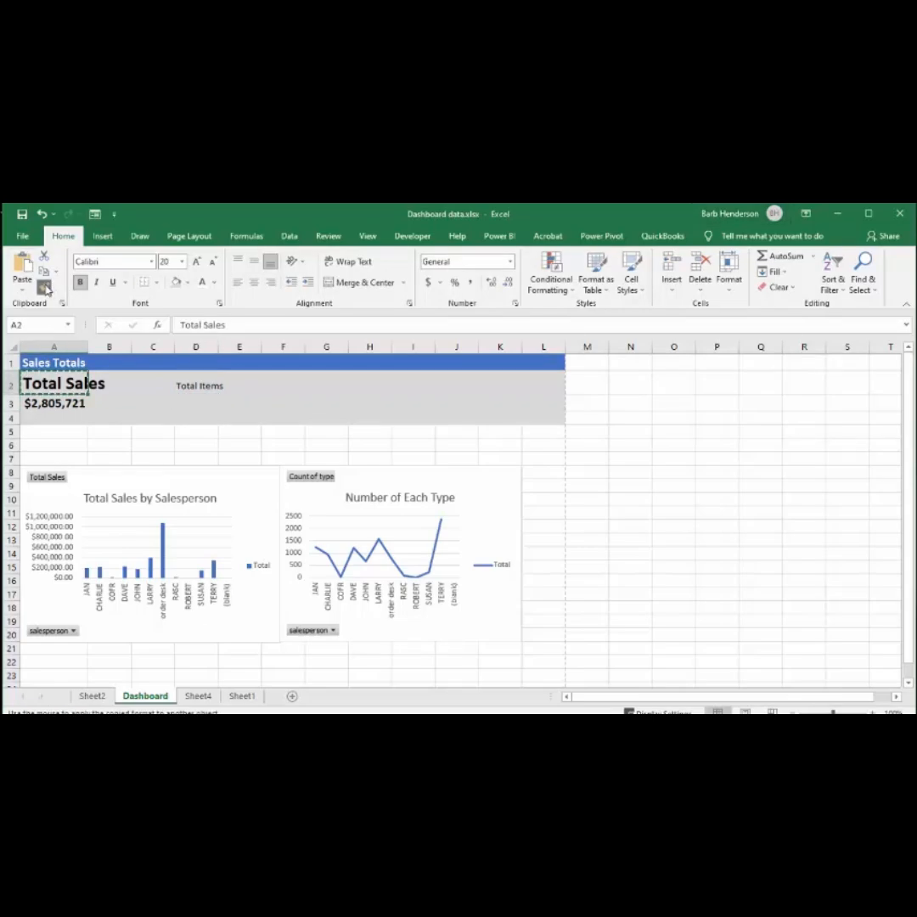
{"action": "left_click", "coordinate": [204, 384]}
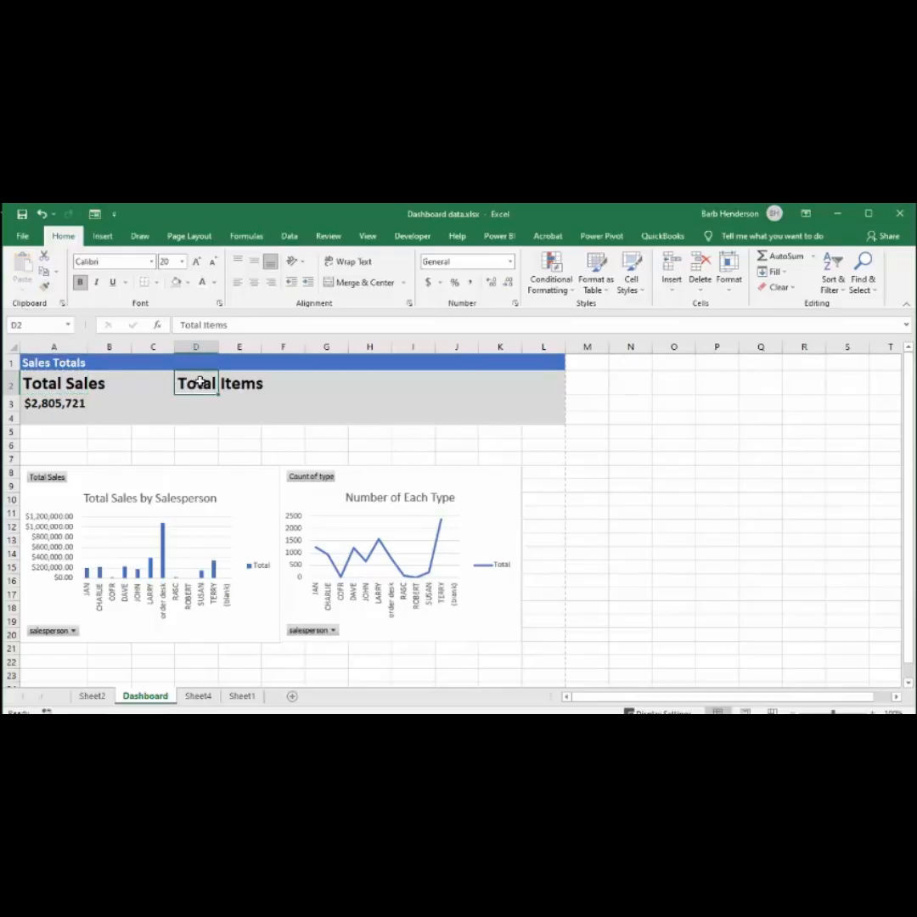
Link cell D3 on the Dashboard sheet to the Grand Total of the Count of type PivotTable on Sheet4
{"action": "left_click", "coordinate": [189, 402]}
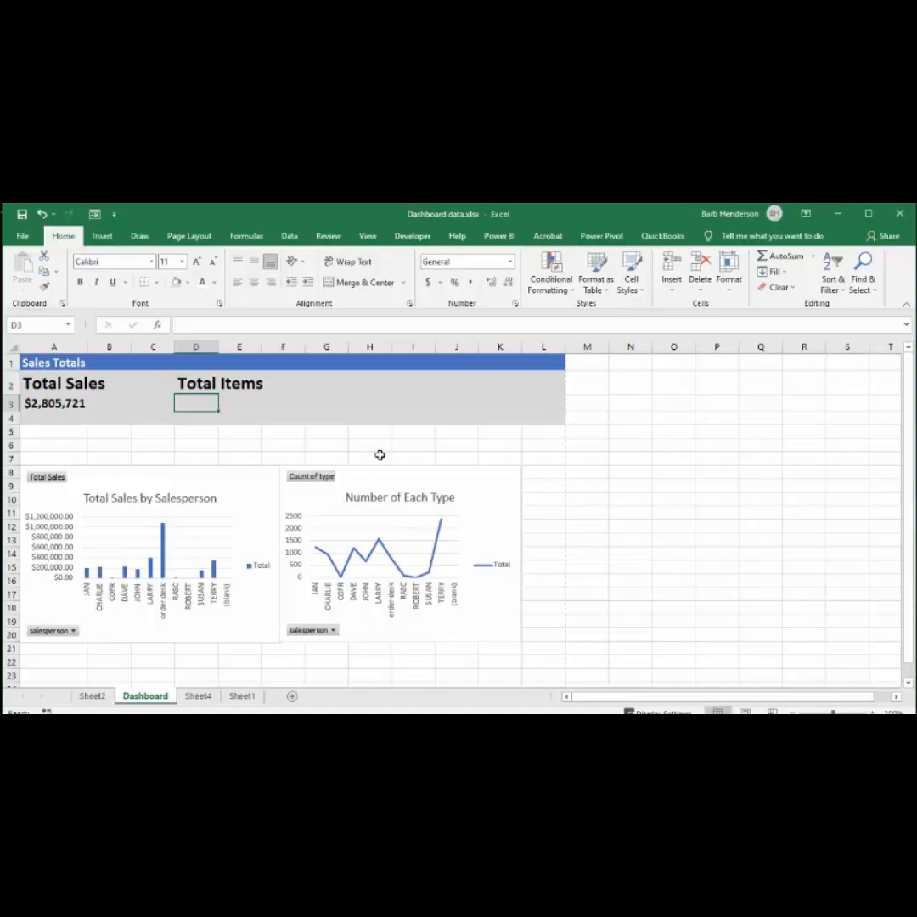
{"action": "type", "text": "="}
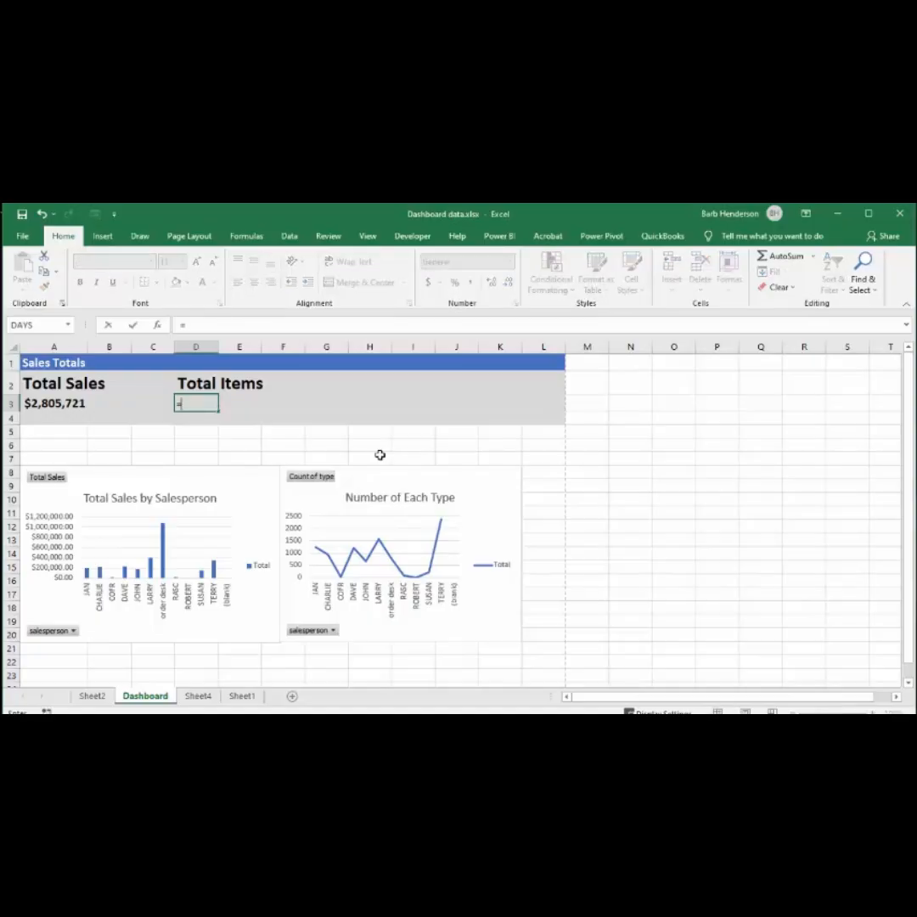
{"action": "left_click", "coordinate": [198, 697]}
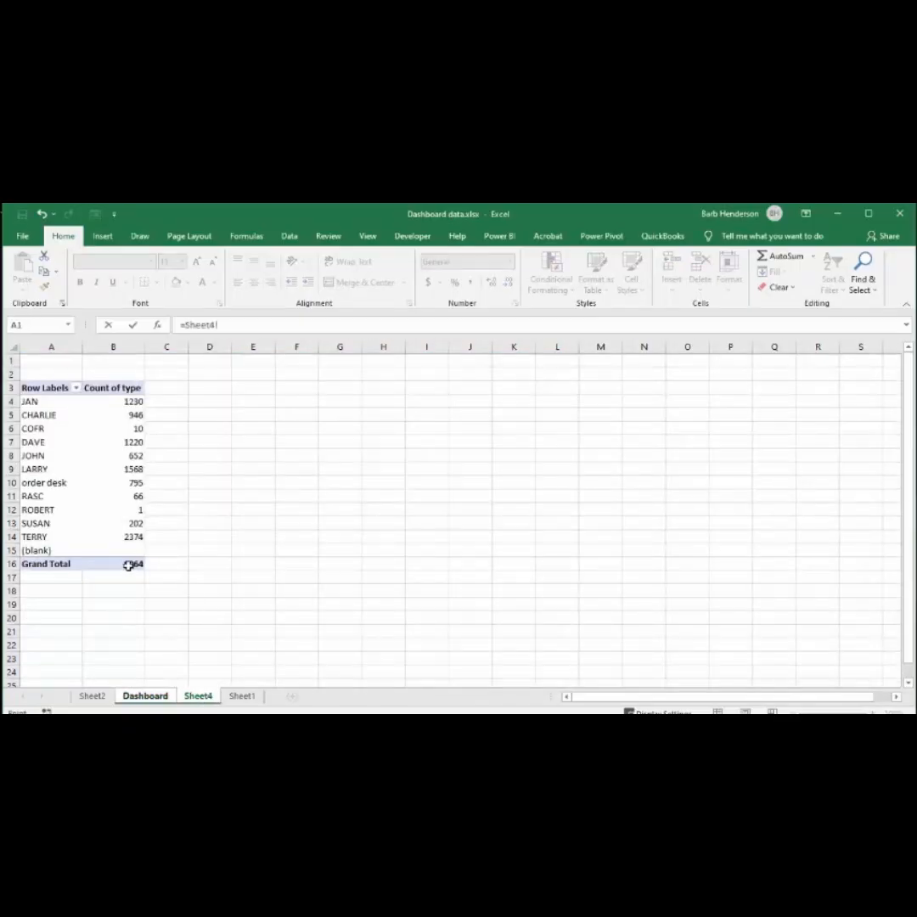
{"action": "left_click", "coordinate": [134, 564]}
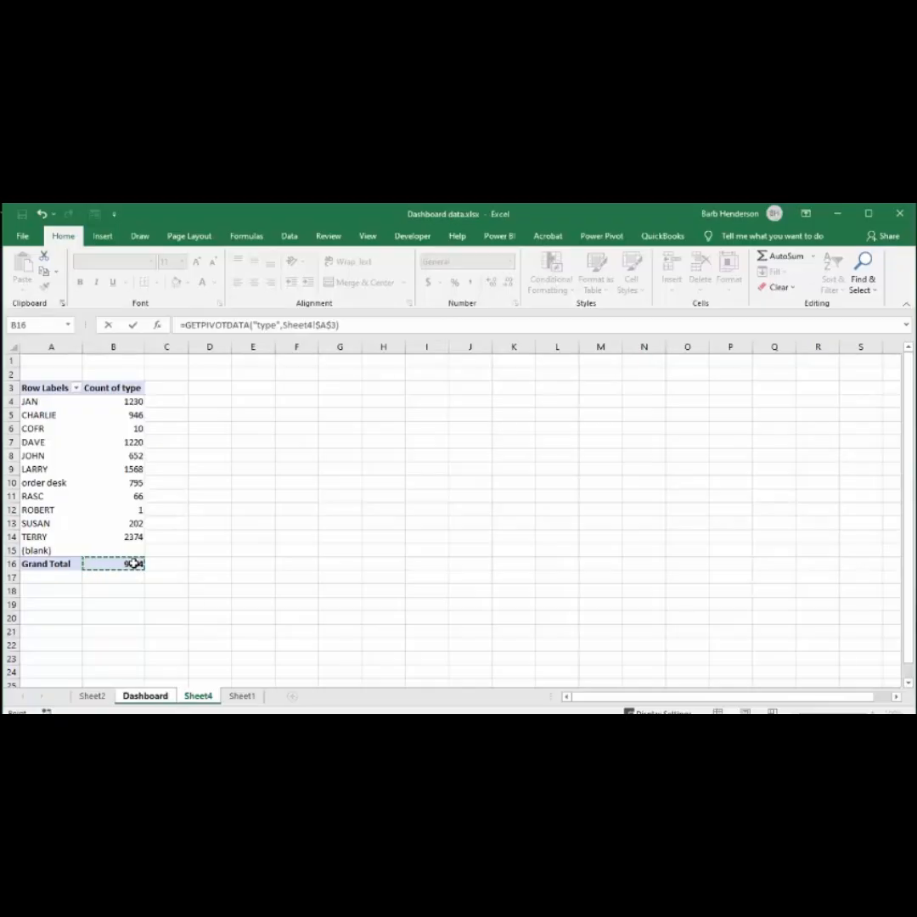
{"action": "key", "text": "Return"}
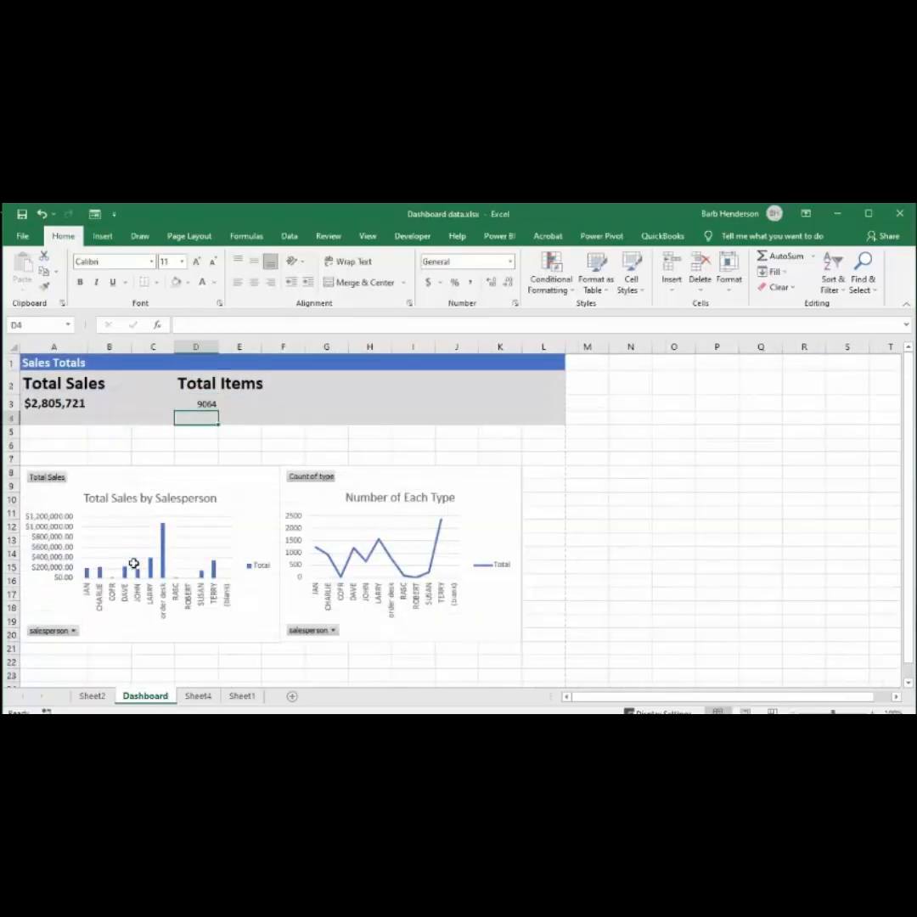
Format the Total Items value in D3 as bold with font size 14
{"action": "left_click", "coordinate": [204, 404]}
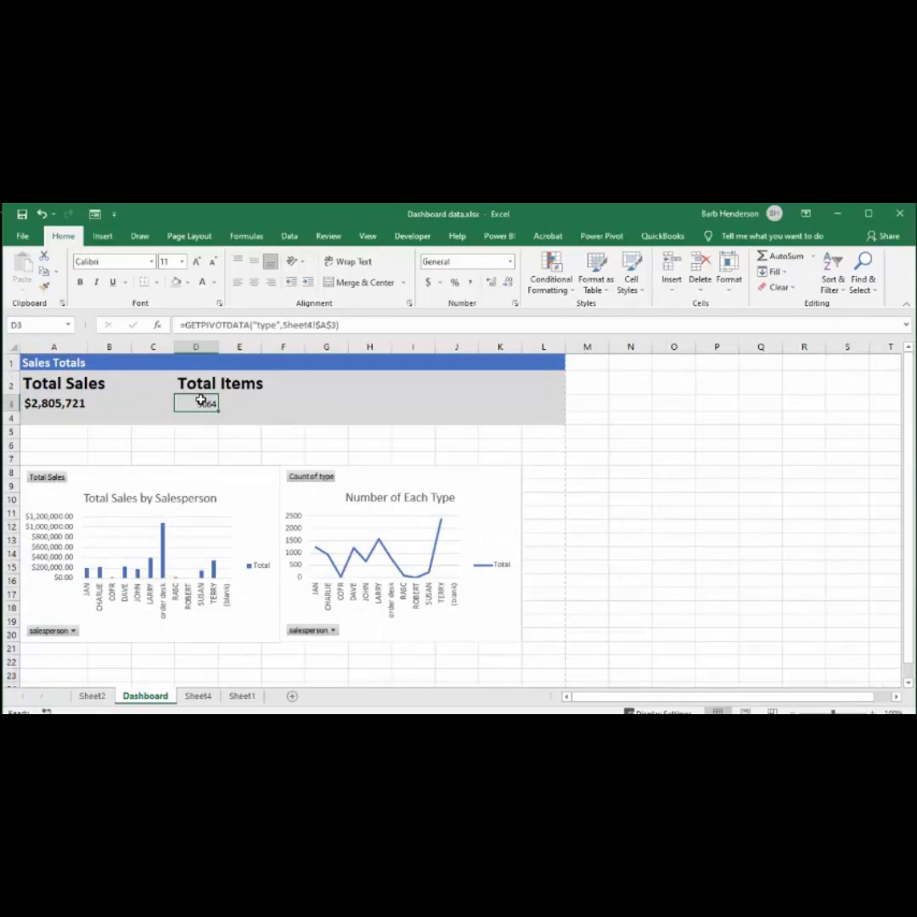
{"action": "left_click", "coordinate": [181, 263]}
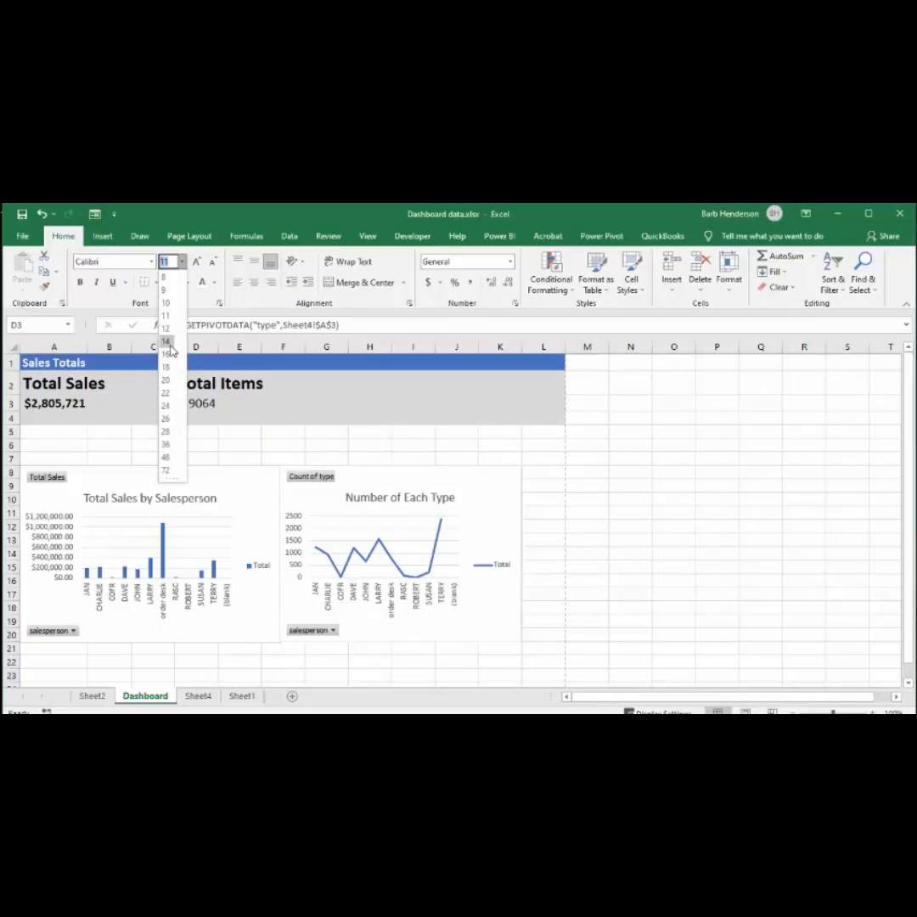
{"action": "left_click", "coordinate": [169, 343]}
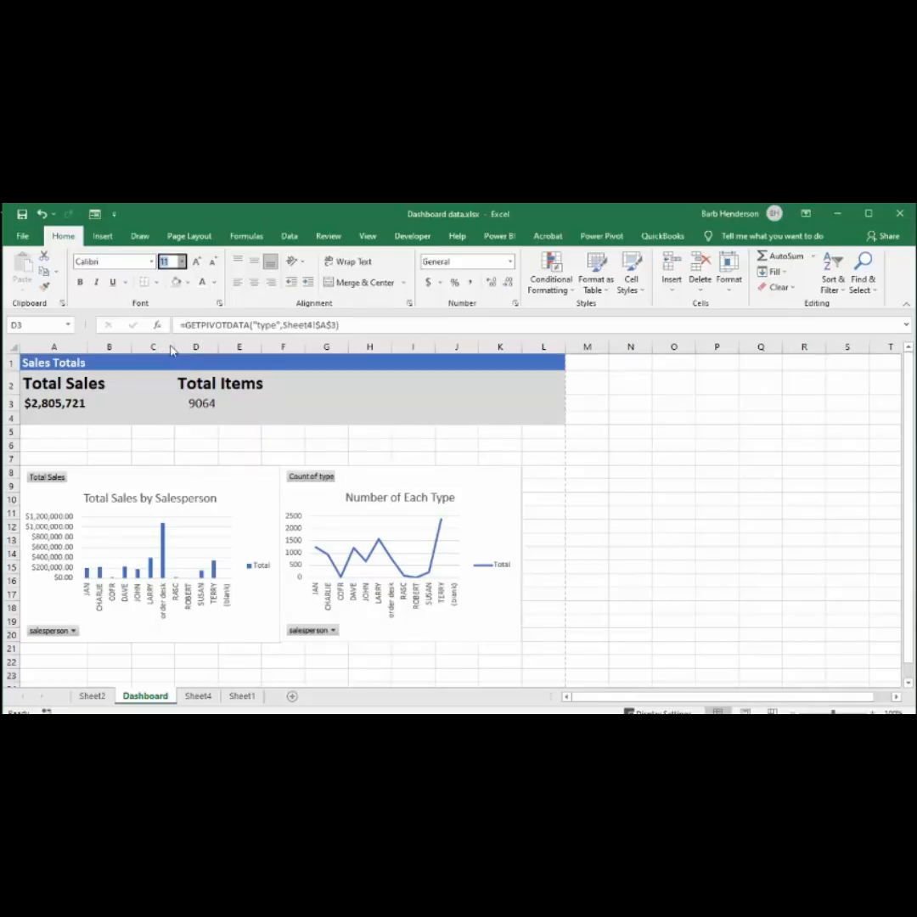
{"action": "left_click", "coordinate": [82, 283]}
{"action": "left_click", "coordinate": [286, 402]}
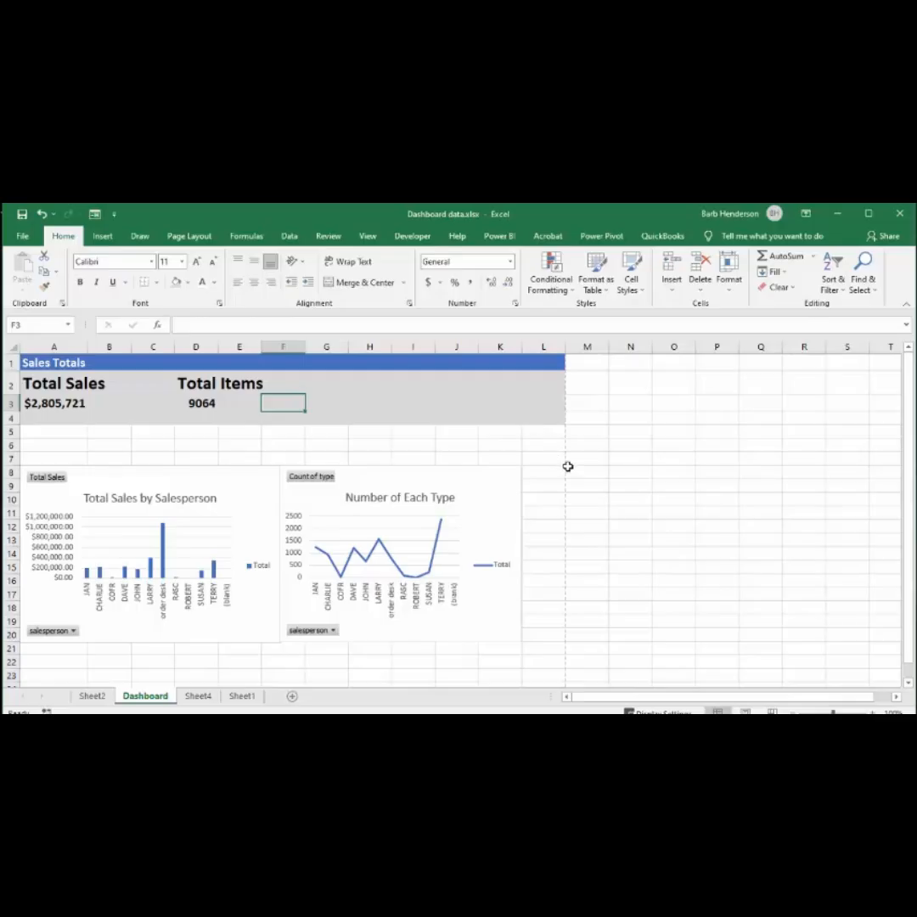
Create another PivotTable from Table1 on Sheet1, placed in a new worksheet
{"action": "scroll", "coordinate": [568, 466], "scroll_direction": "down", "scroll_amount": 1}
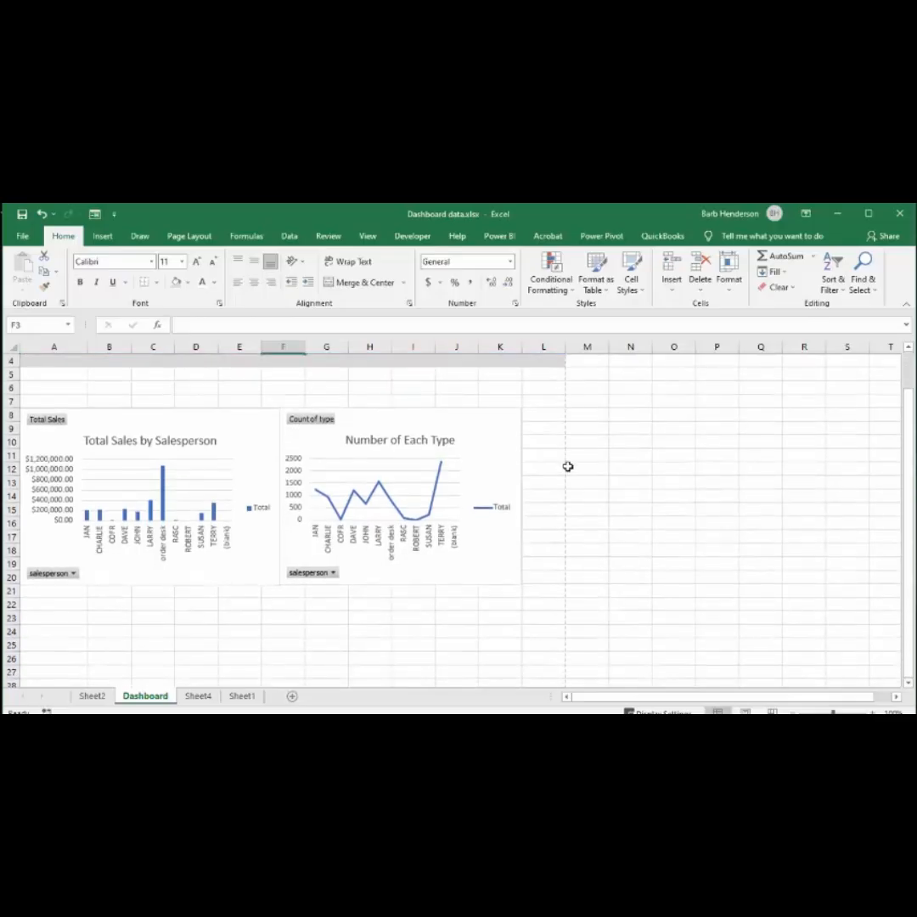
{"action": "scroll", "coordinate": [568, 466], "scroll_direction": "down", "scroll_amount": 1}
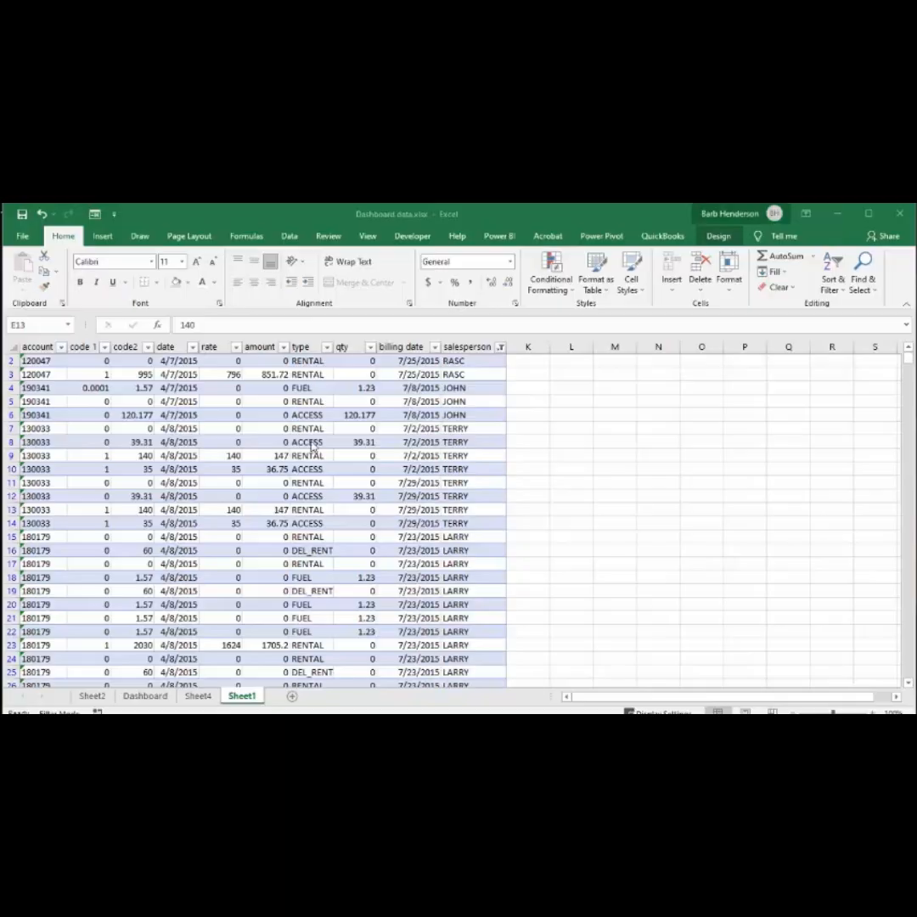
{"action": "left_click", "coordinate": [240, 506]}
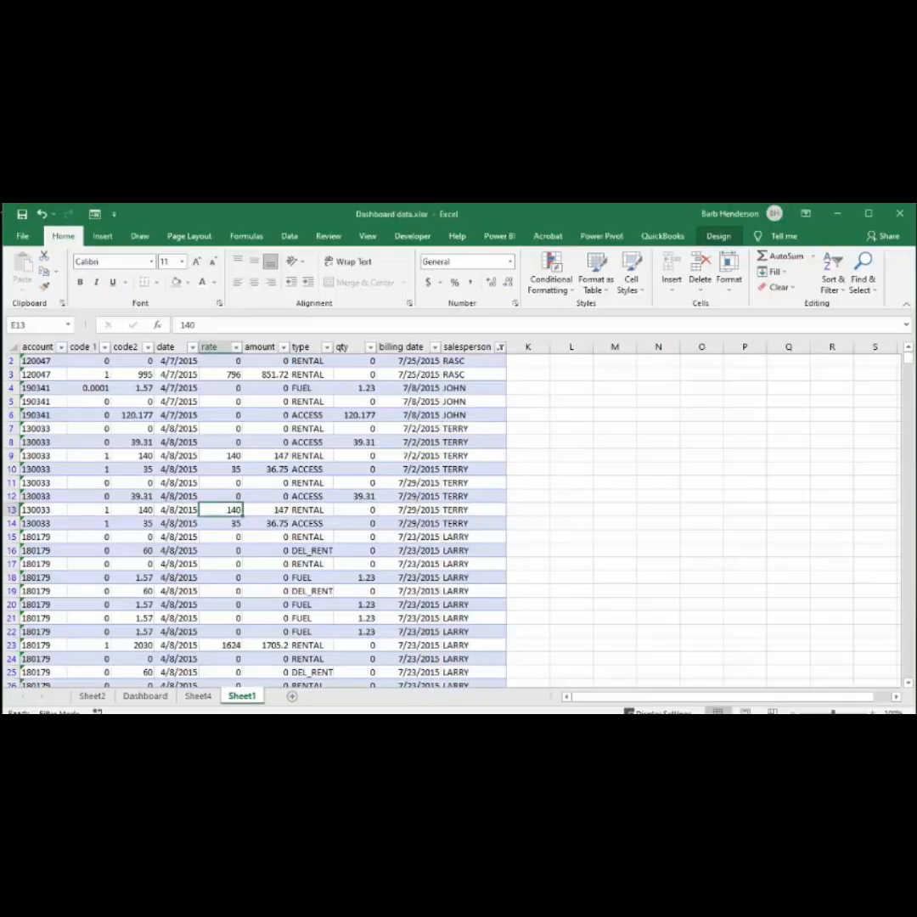
{"action": "left_click", "coordinate": [103, 237]}
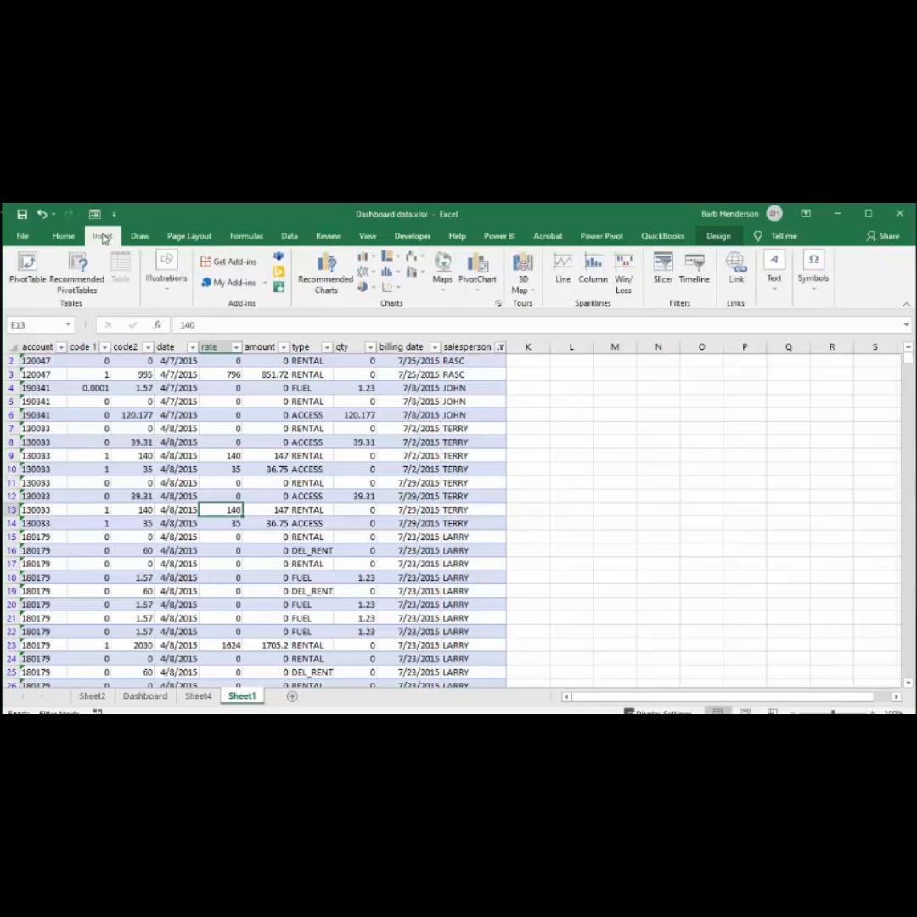
{"action": "left_click", "coordinate": [28, 264]}
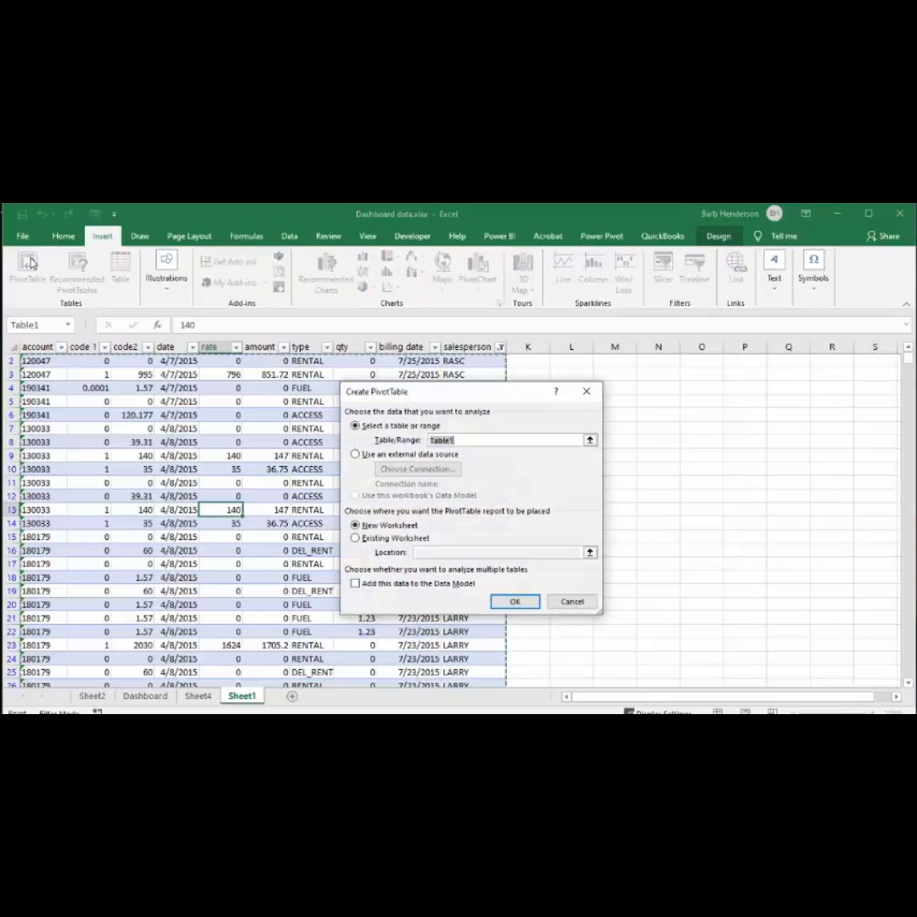
{"action": "left_click", "coordinate": [516, 601]}
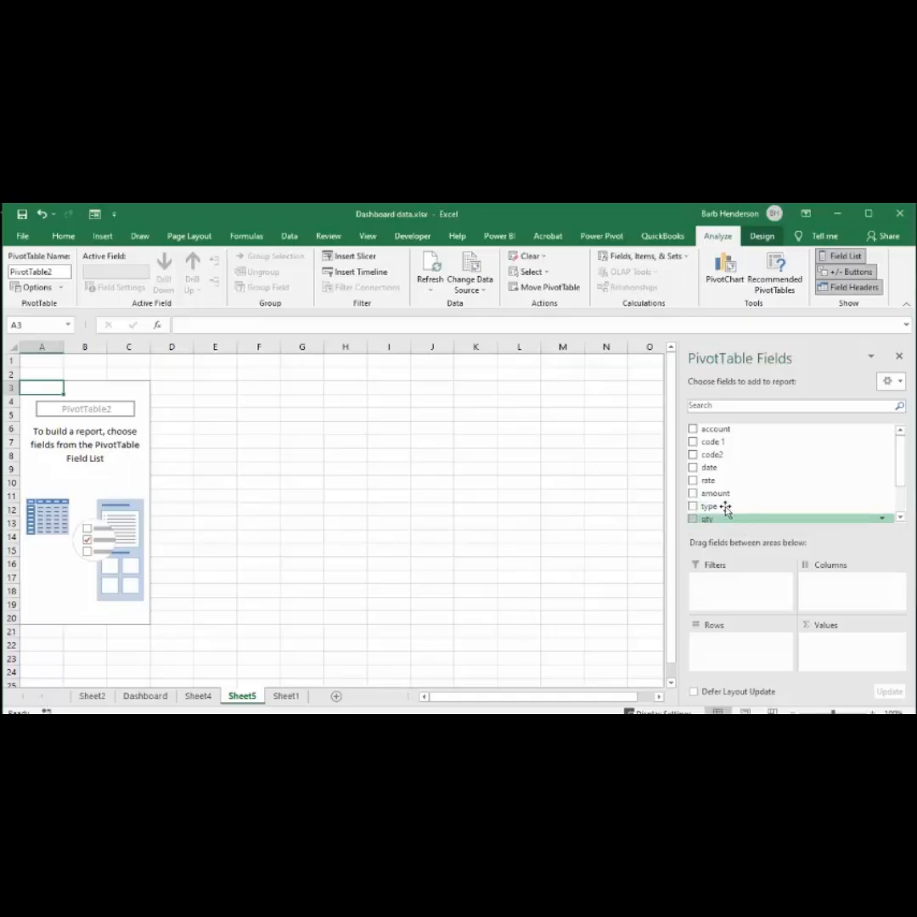
Add the type field to the new PivotTable's rows and the amount field to its values
{"action": "left_click_drag", "start_coordinate": [701, 509], "coordinate": [719, 645]}
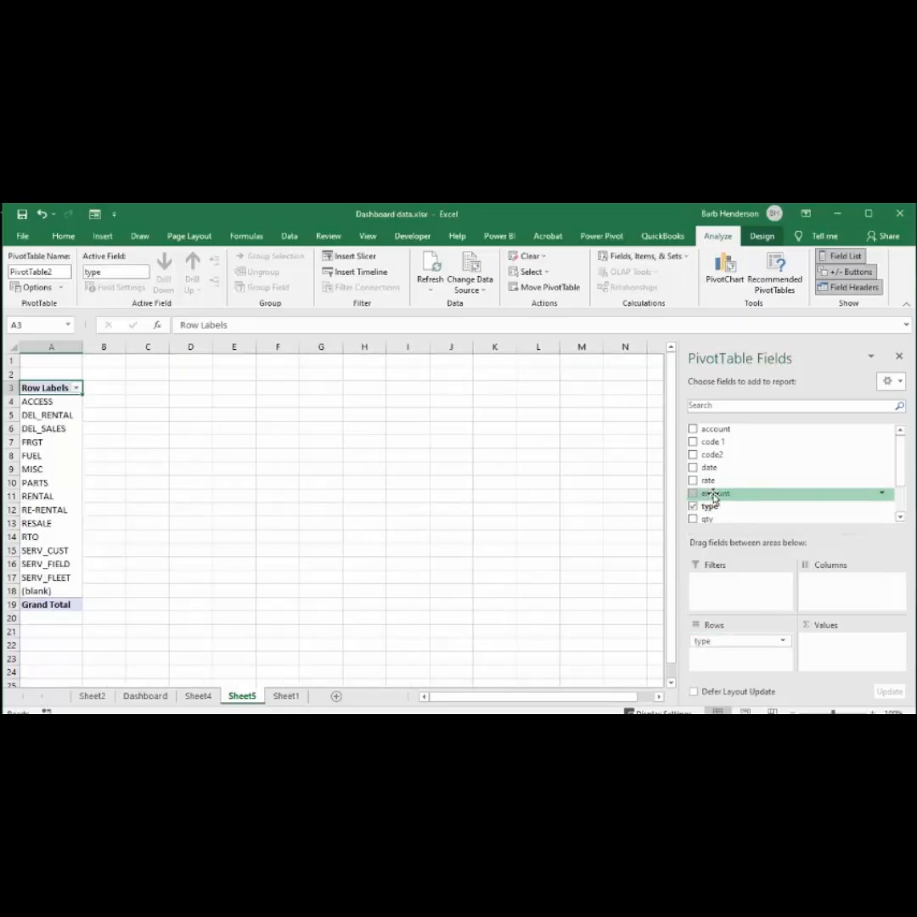
{"action": "left_click_drag", "start_coordinate": [713, 498], "coordinate": [841, 655]}
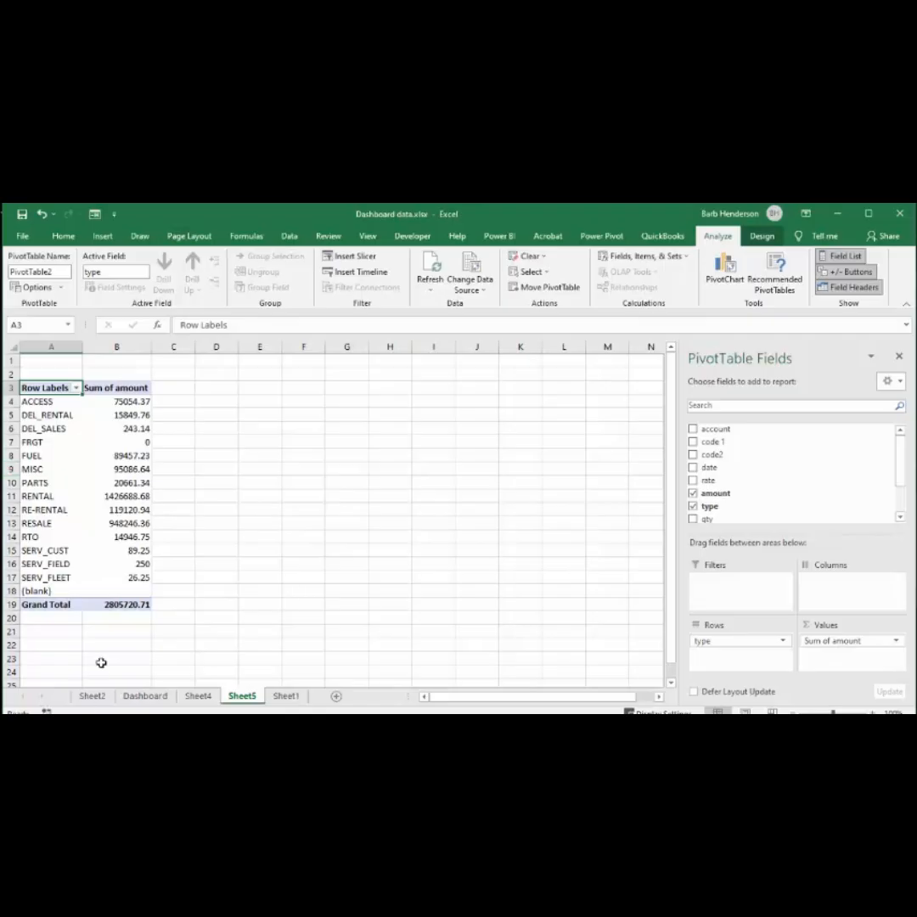
{"action": "mouse_move", "coordinate": [124, 600]}
Insert a Pie PivotChart from the PivotTable summing amount by type
{"action": "left_click", "coordinate": [82, 476]}
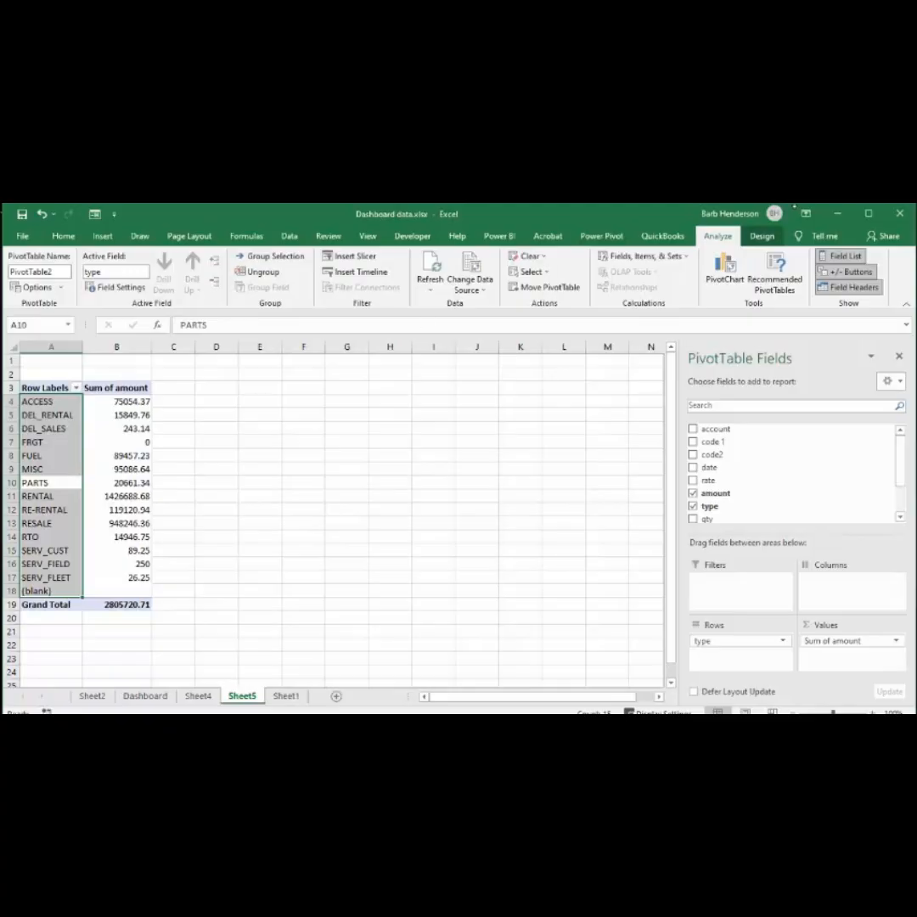
{"action": "left_click", "coordinate": [729, 270]}
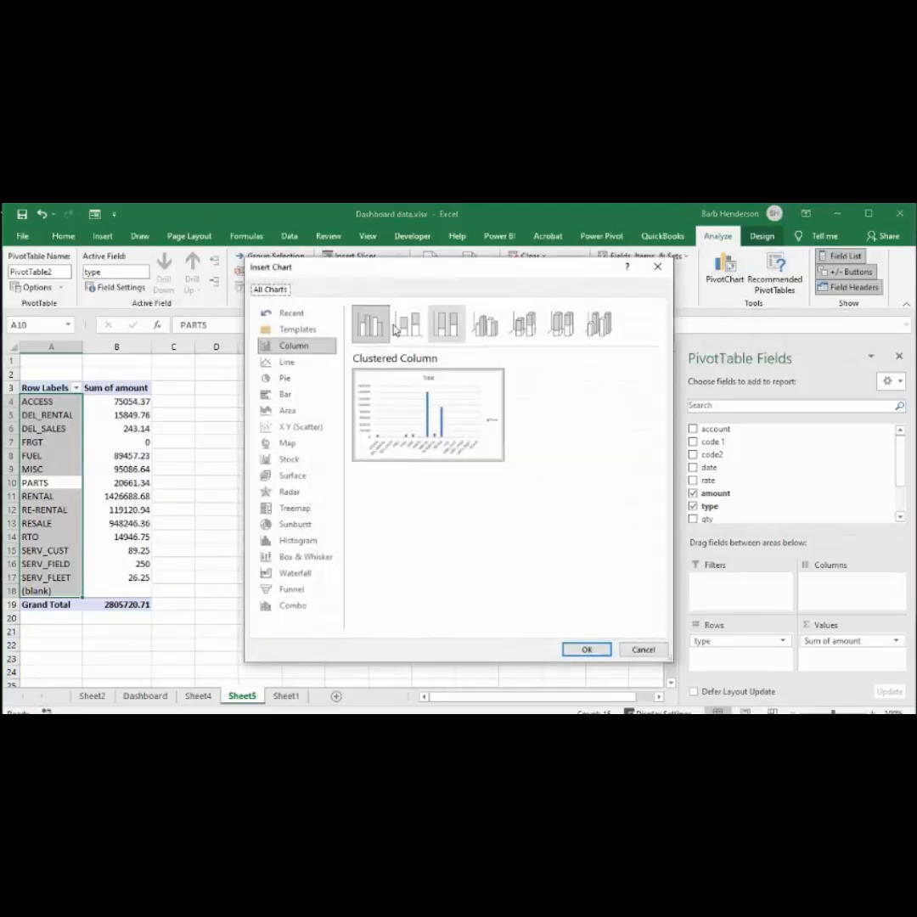
{"action": "left_click", "coordinate": [282, 380]}
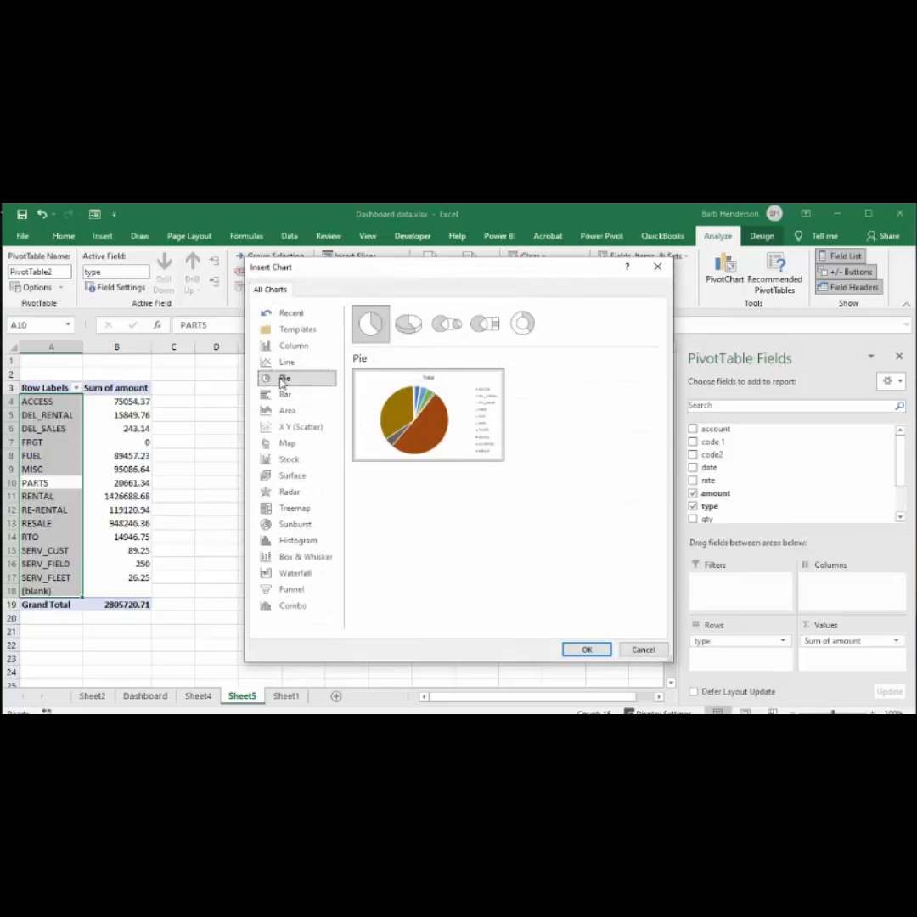
{"action": "left_click", "coordinate": [585, 650]}
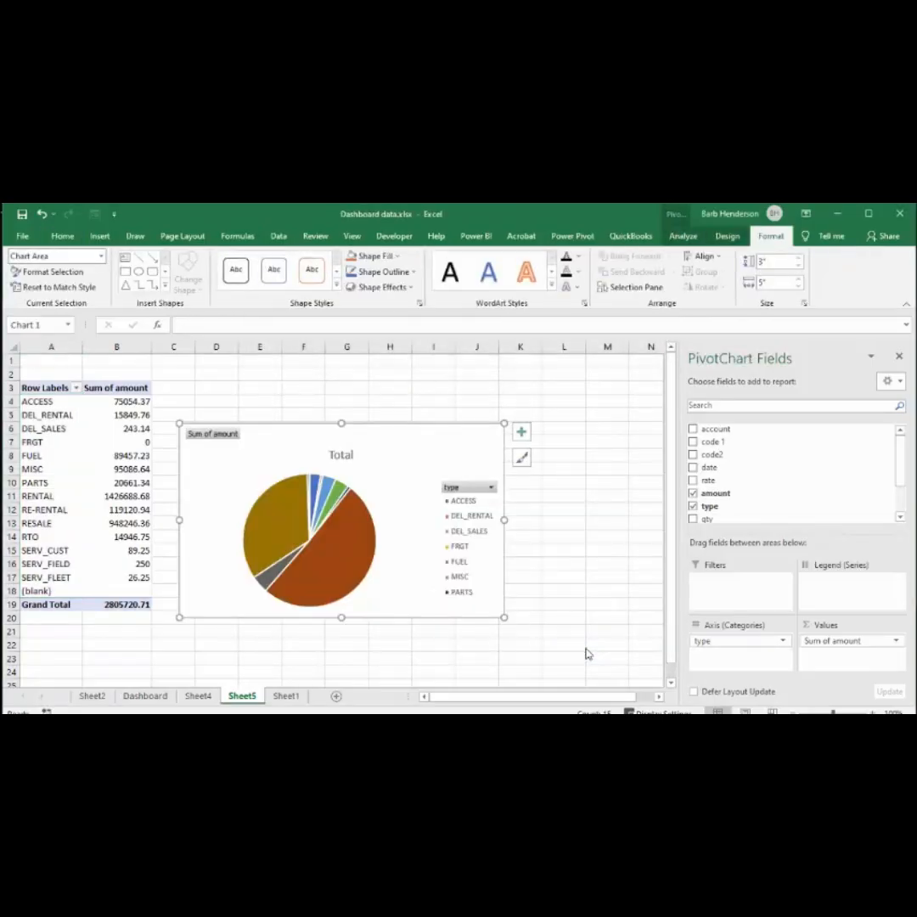
Move the pie chart up beside the PivotTable and fill its RESALE slice with the lightest blue theme colour
{"action": "left_click_drag", "start_coordinate": [387, 438], "coordinate": [397, 402]}
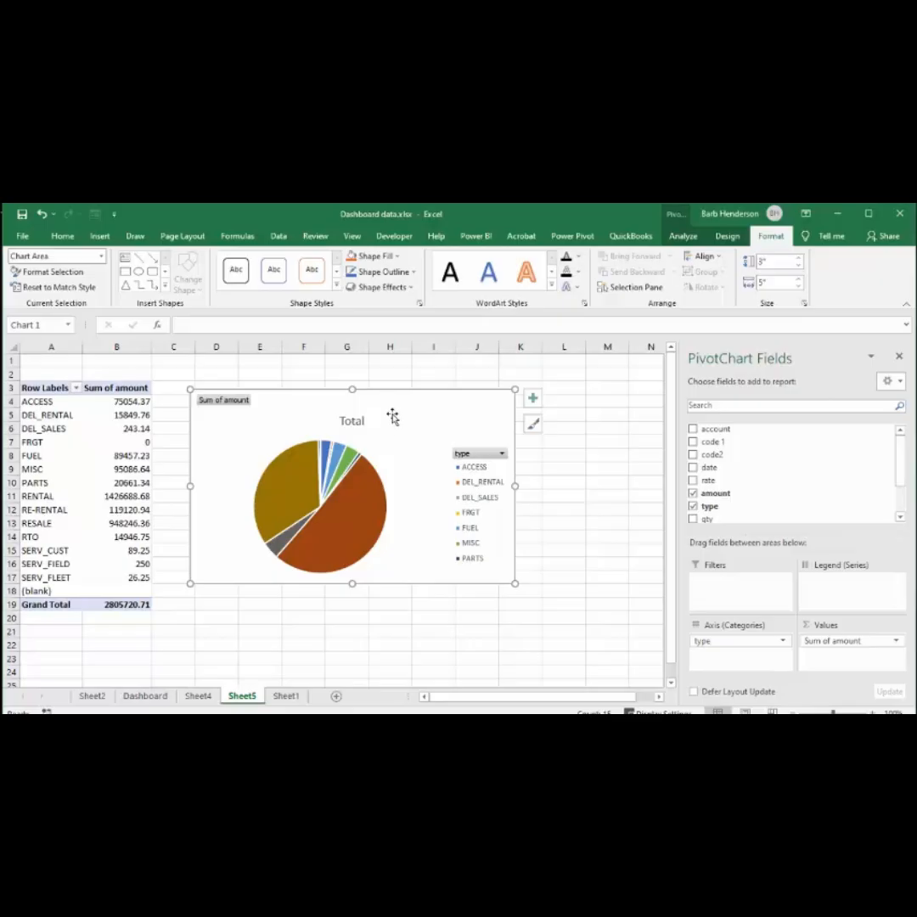
{"action": "mouse_move", "coordinate": [277, 487]}
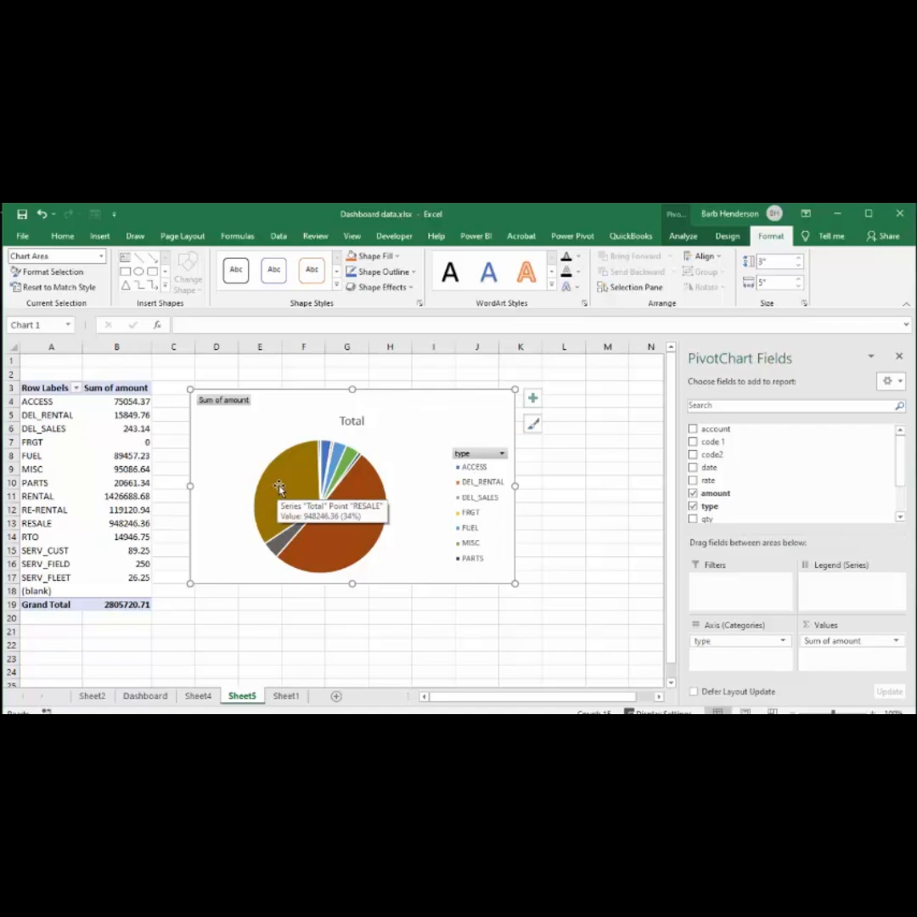
{"action": "left_click", "coordinate": [281, 484]}
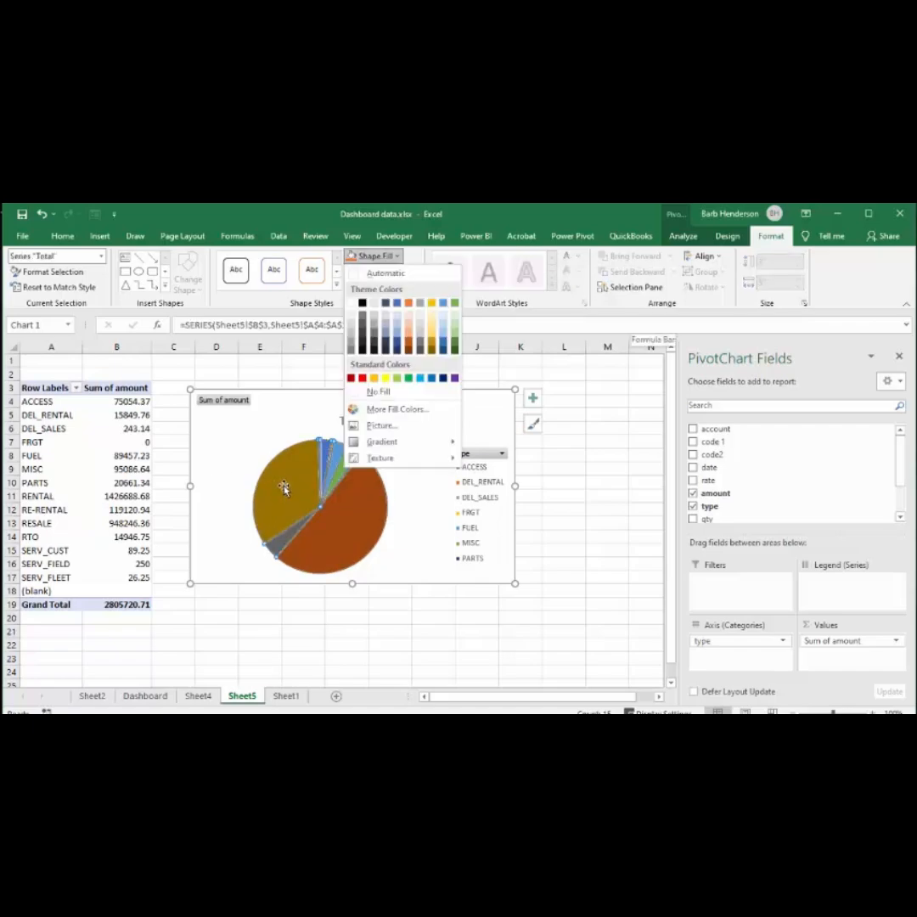
{"action": "left_click", "coordinate": [284, 487]}
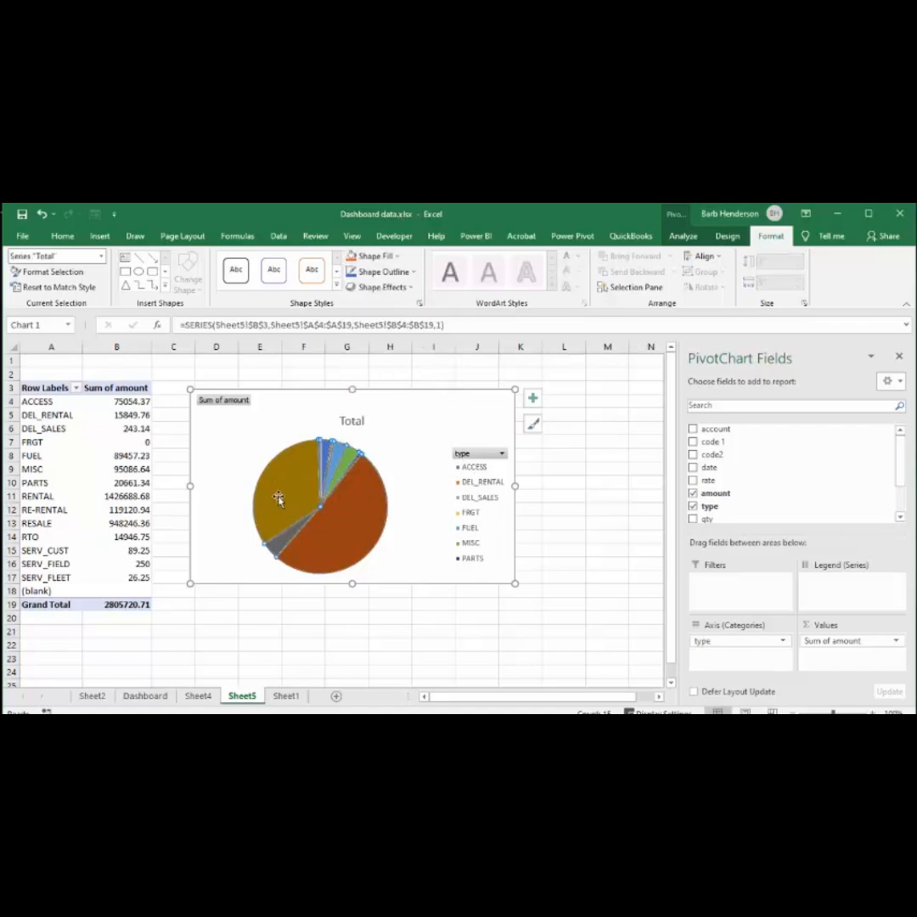
{"action": "left_click", "coordinate": [277, 494]}
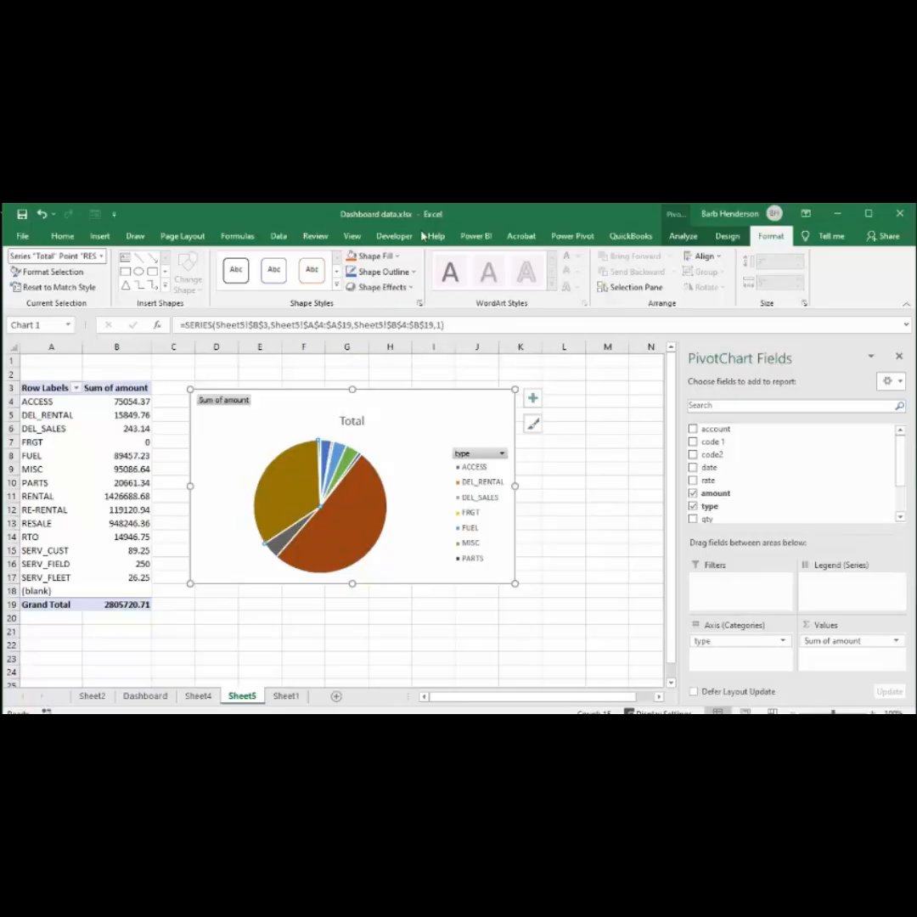
{"action": "left_click", "coordinate": [396, 256]}
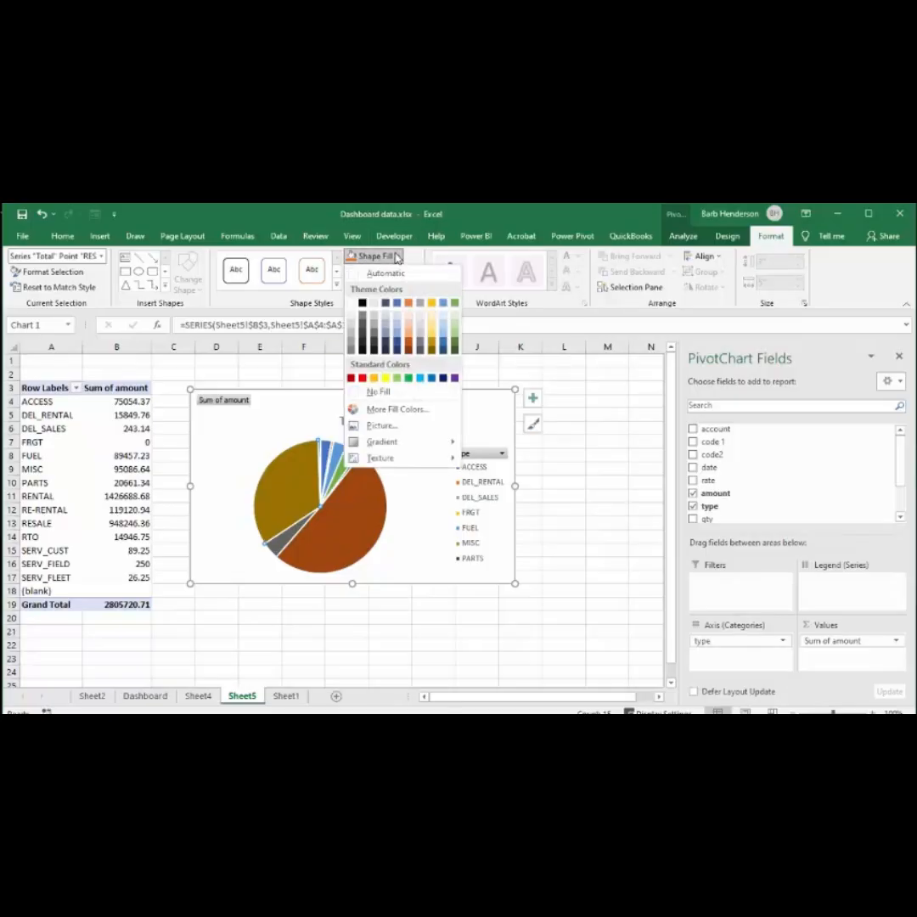
{"action": "left_click", "coordinate": [397, 319]}
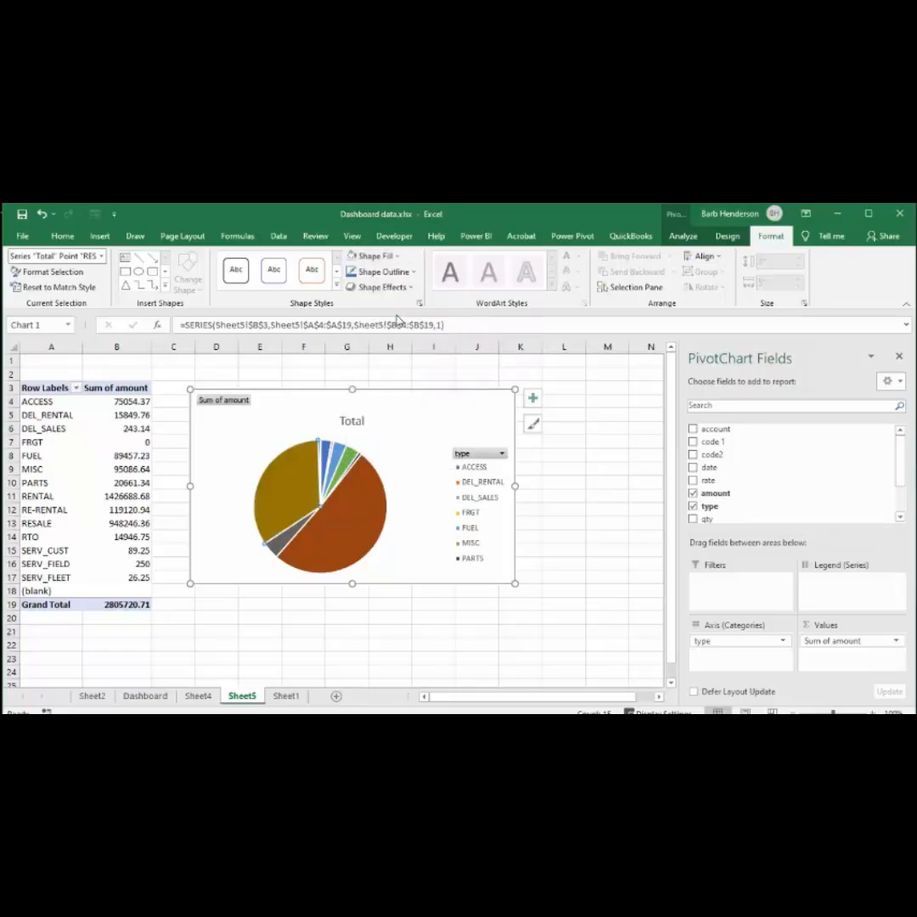
Fill the RENTAL slice of the pie chart with a light grey theme colour
{"action": "left_click", "coordinate": [357, 521]}
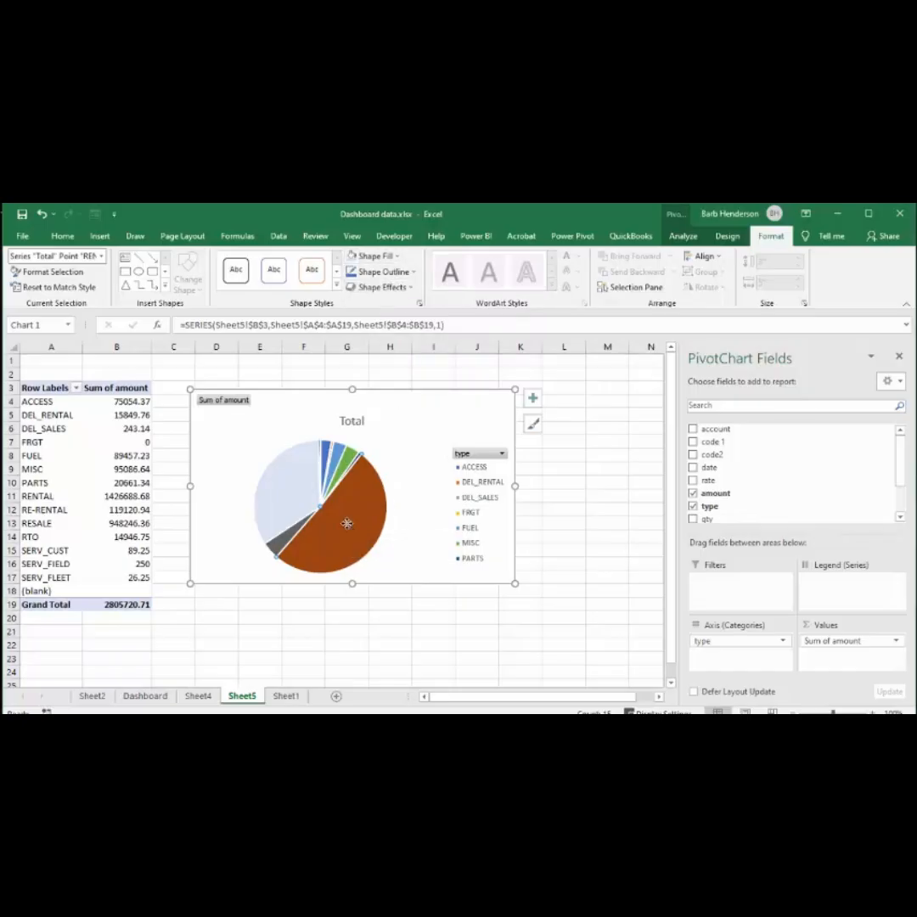
{"action": "left_click", "coordinate": [396, 258]}
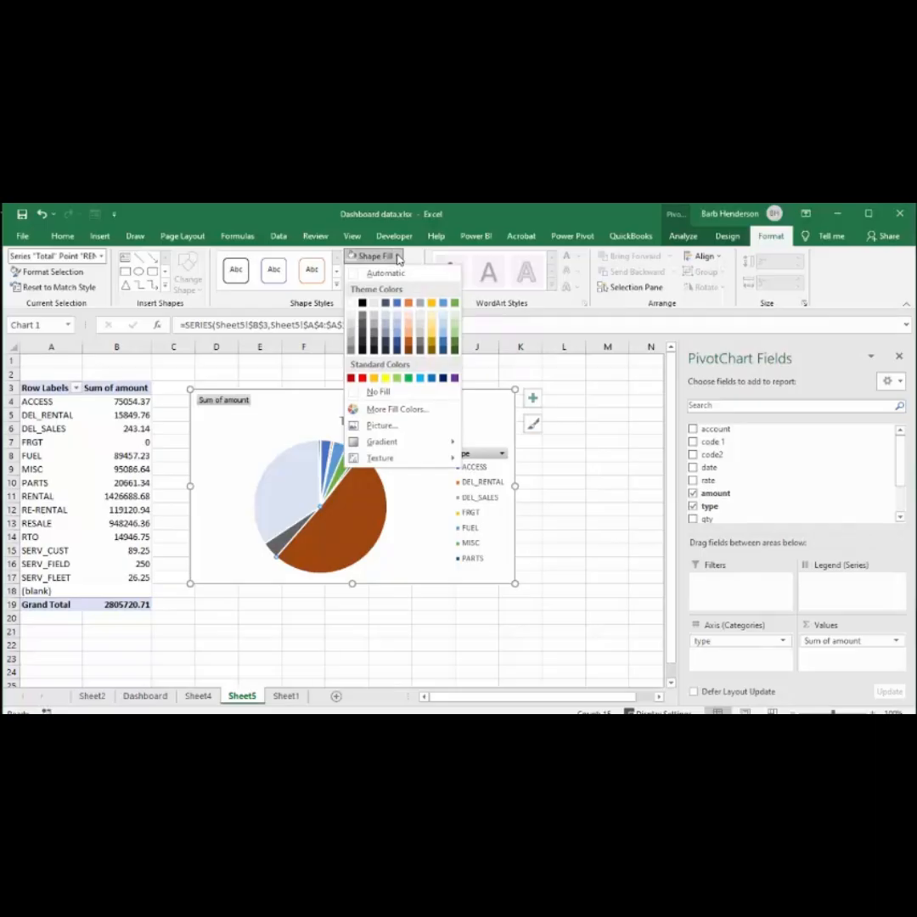
{"action": "left_click", "coordinate": [350, 336]}
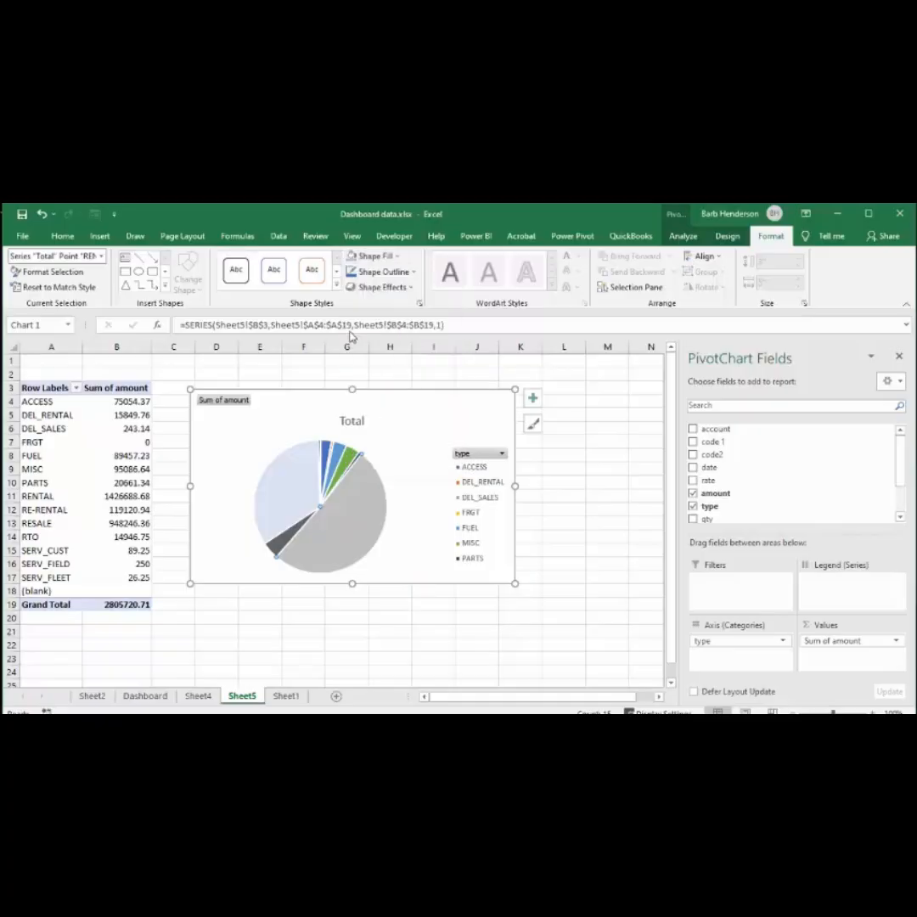
Fill the MISC slice of the pie chart with the darkest blue-grey theme colour
{"action": "left_click", "coordinate": [348, 458]}
{"action": "left_click", "coordinate": [398, 256]}
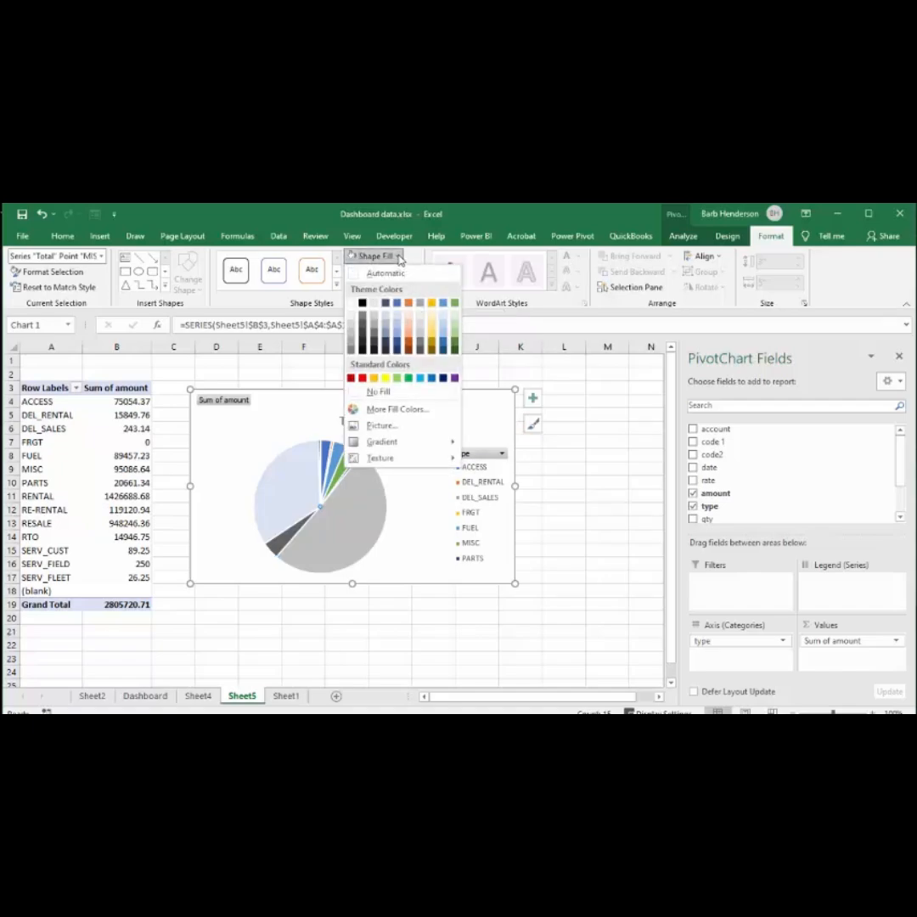
{"action": "left_click", "coordinate": [384, 347]}
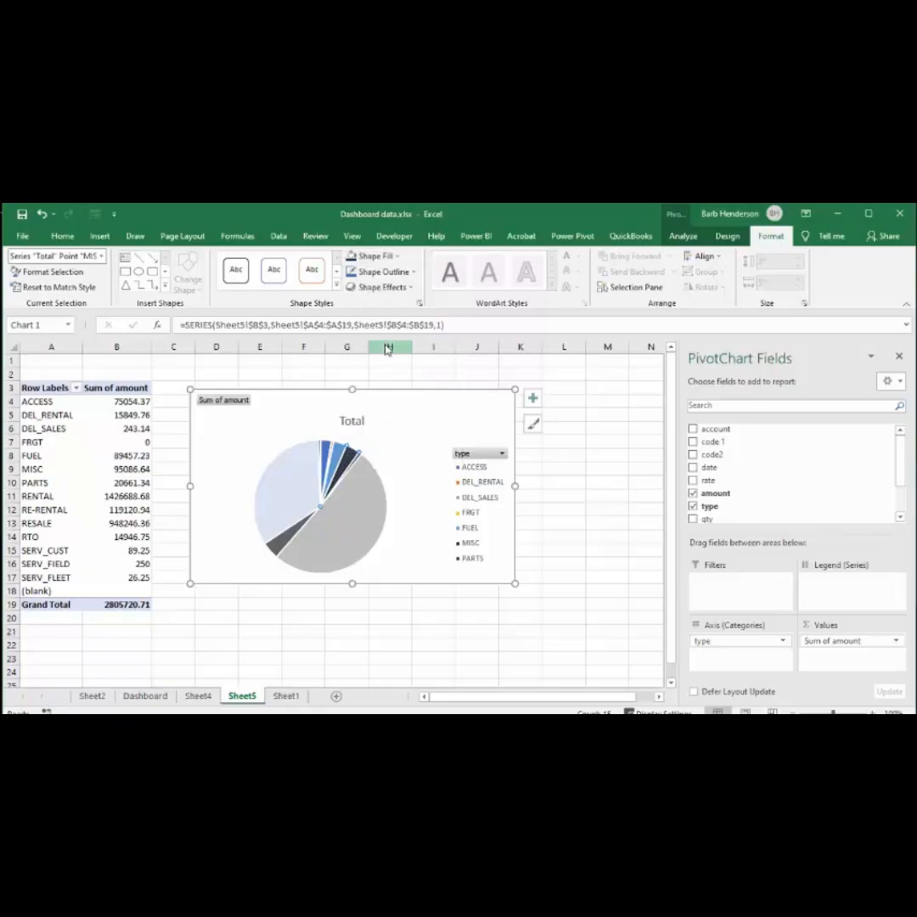
{"action": "left_click", "coordinate": [422, 527]}
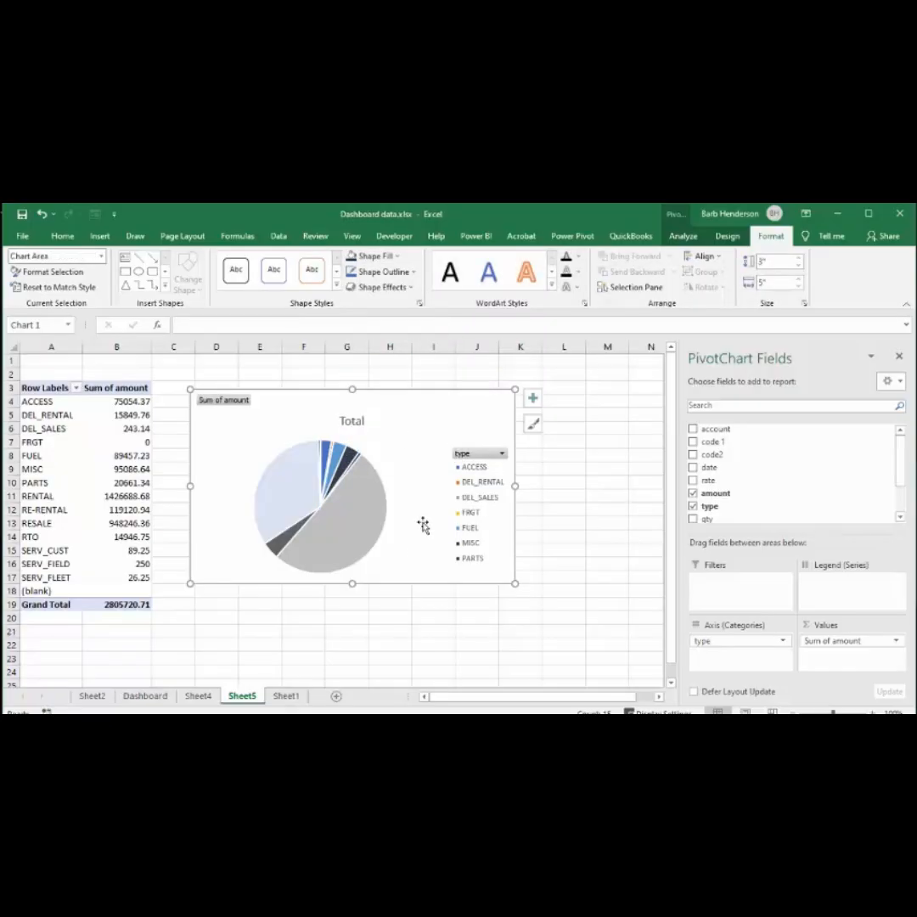
Change the pie chart's title to "Type of Sales"
{"action": "left_click", "coordinate": [354, 419]}
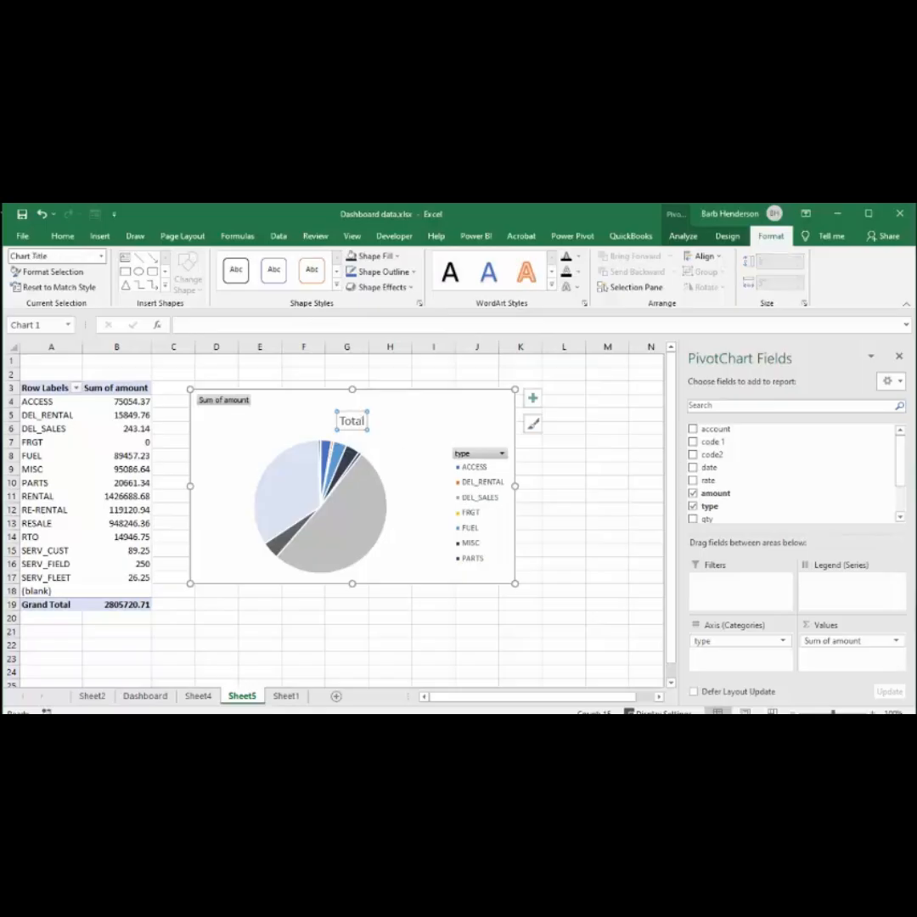
{"action": "left_click", "coordinate": [353, 422]}
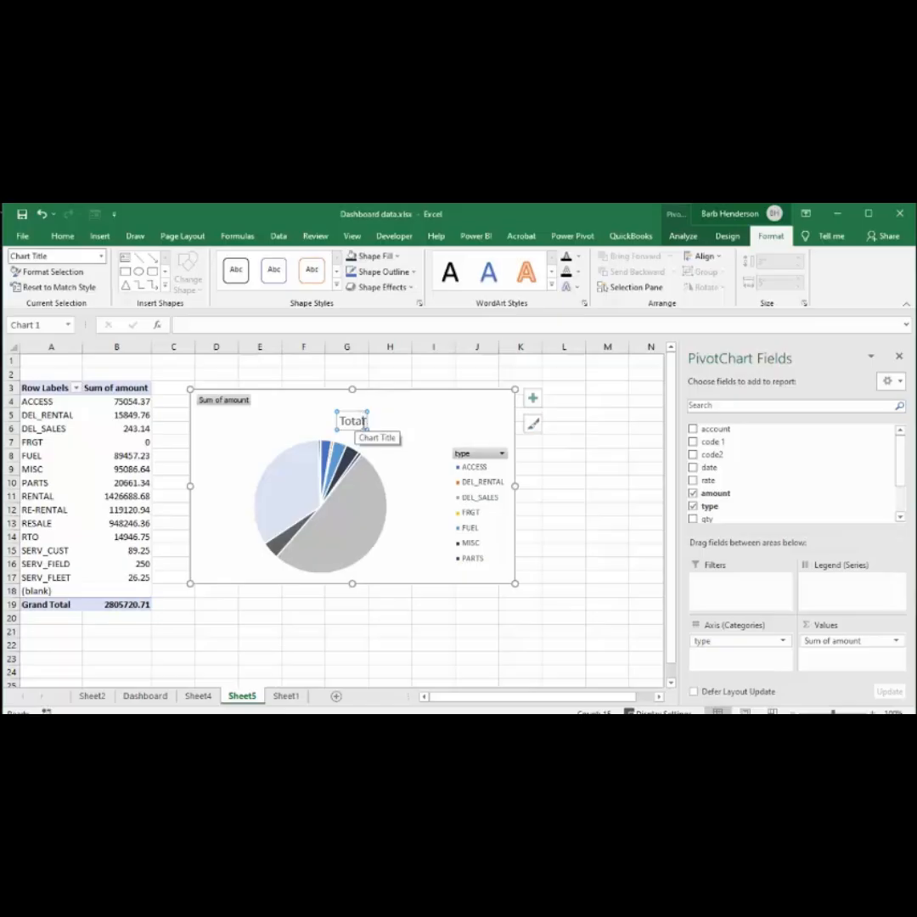
{"action": "left_click_drag", "start_coordinate": [364, 422], "coordinate": [314, 430]}
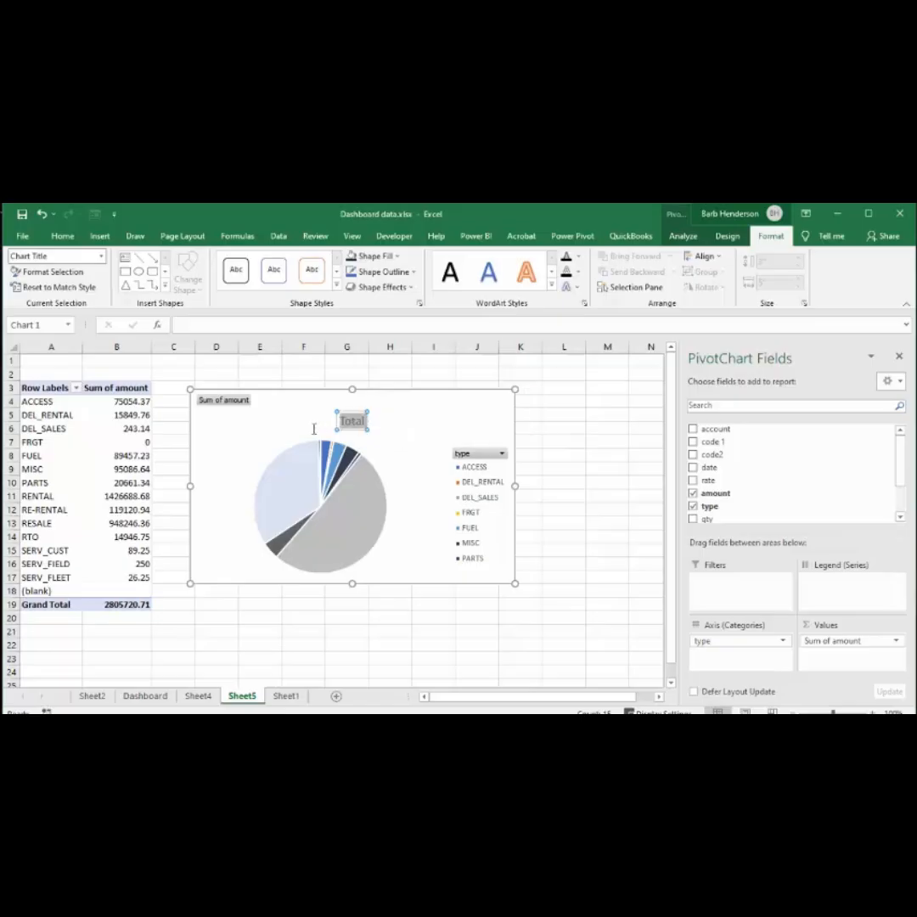
{"action": "type", "text": "T"}
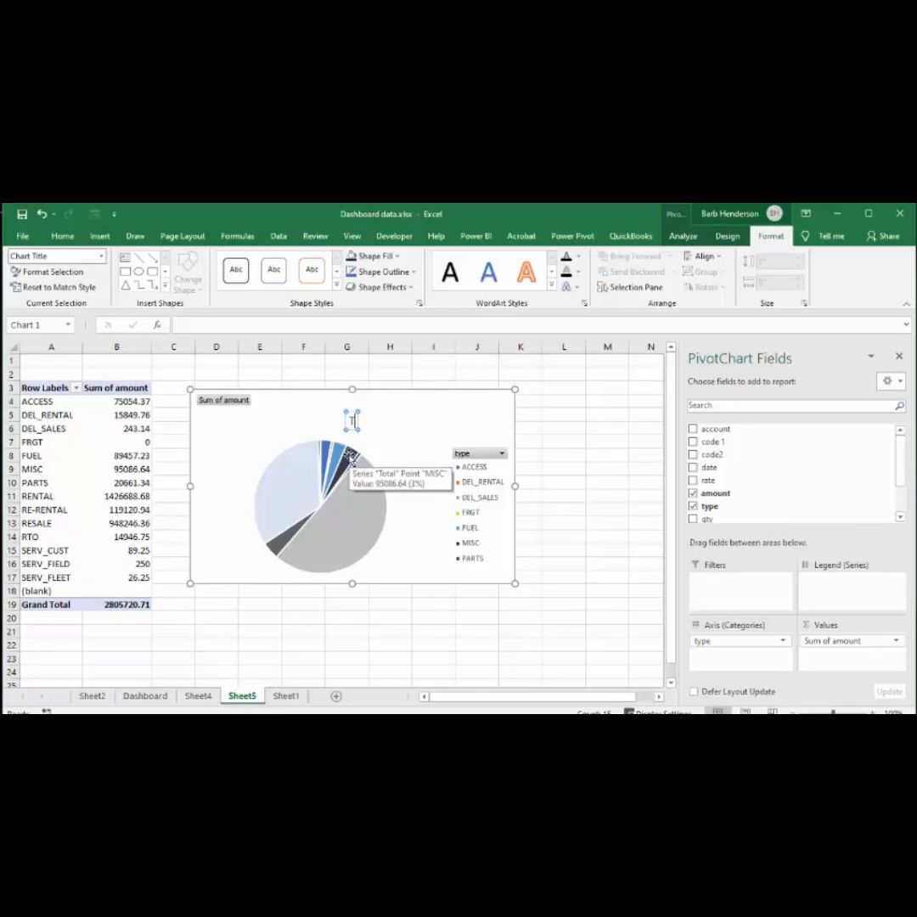
{"action": "type", "text": "ype of Sales"}
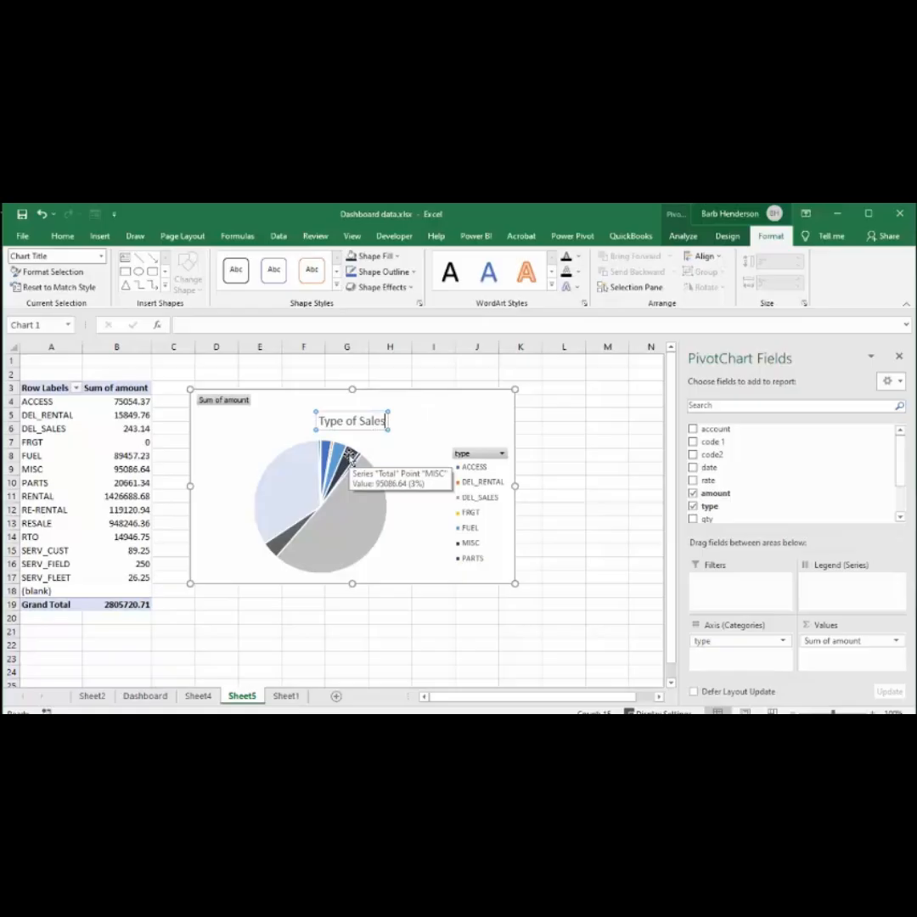
{"action": "left_click", "coordinate": [567, 471]}
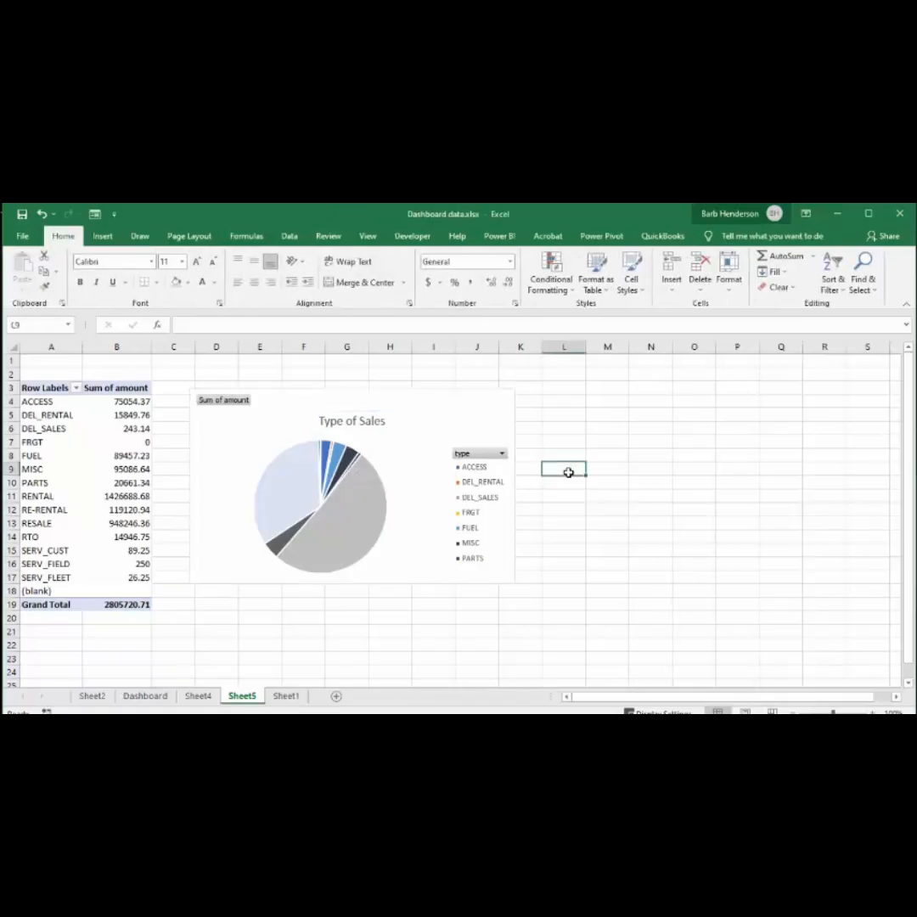
Move the Type of Sales chart to the Dashboard sheet as an embedded object
{"action": "left_click", "coordinate": [428, 425]}
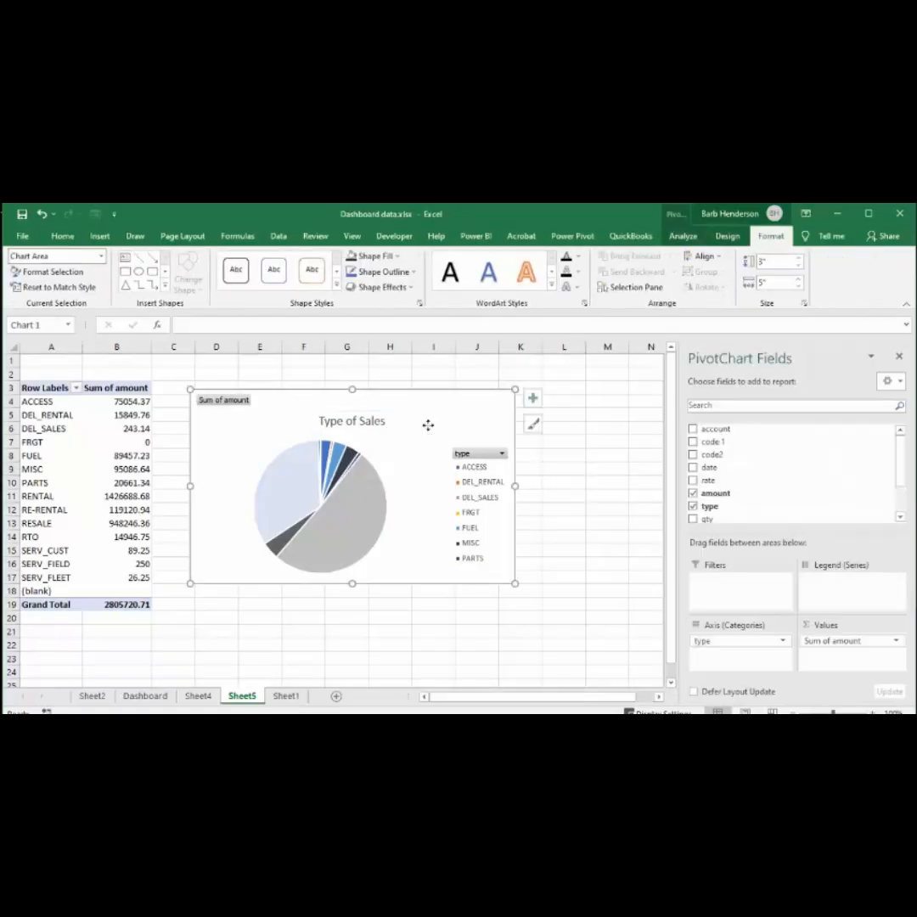
{"action": "left_click", "coordinate": [727, 237]}
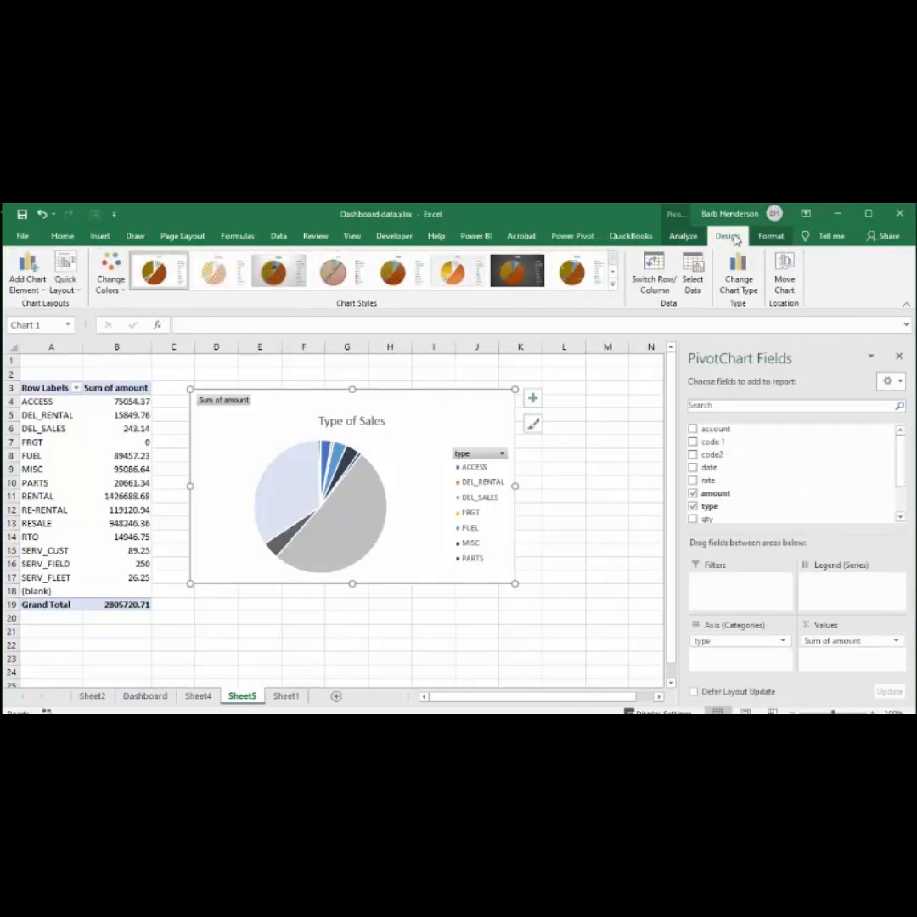
{"action": "left_click", "coordinate": [784, 273]}
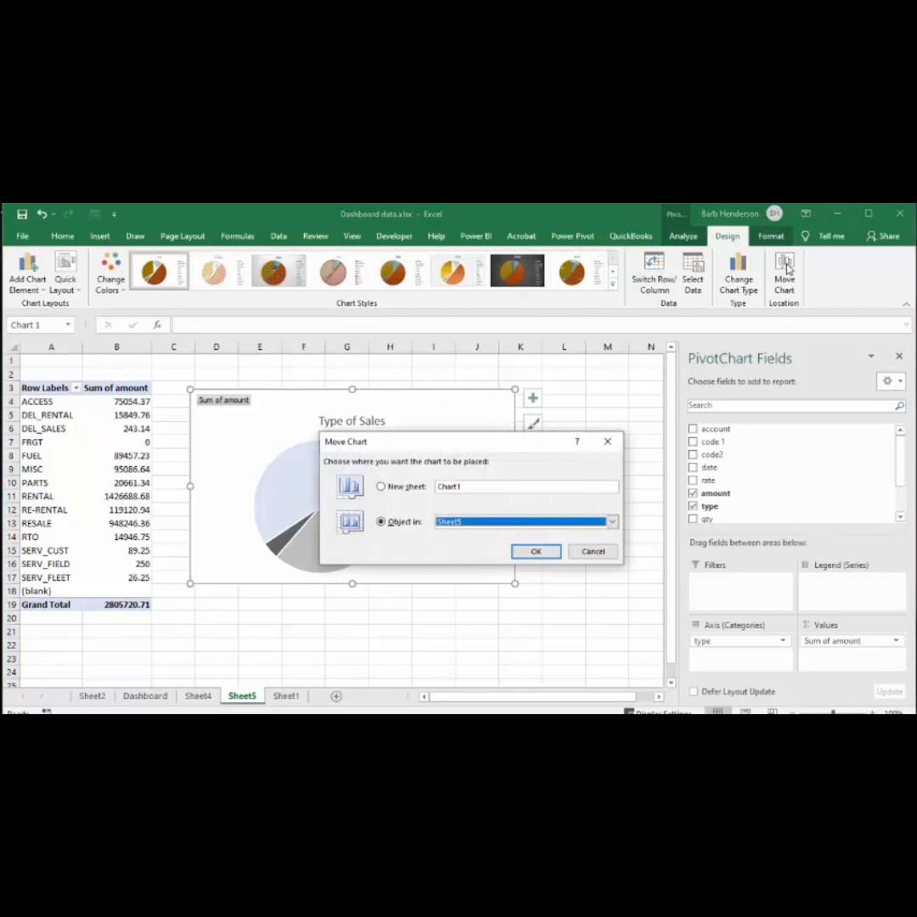
{"action": "left_click", "coordinate": [611, 522]}
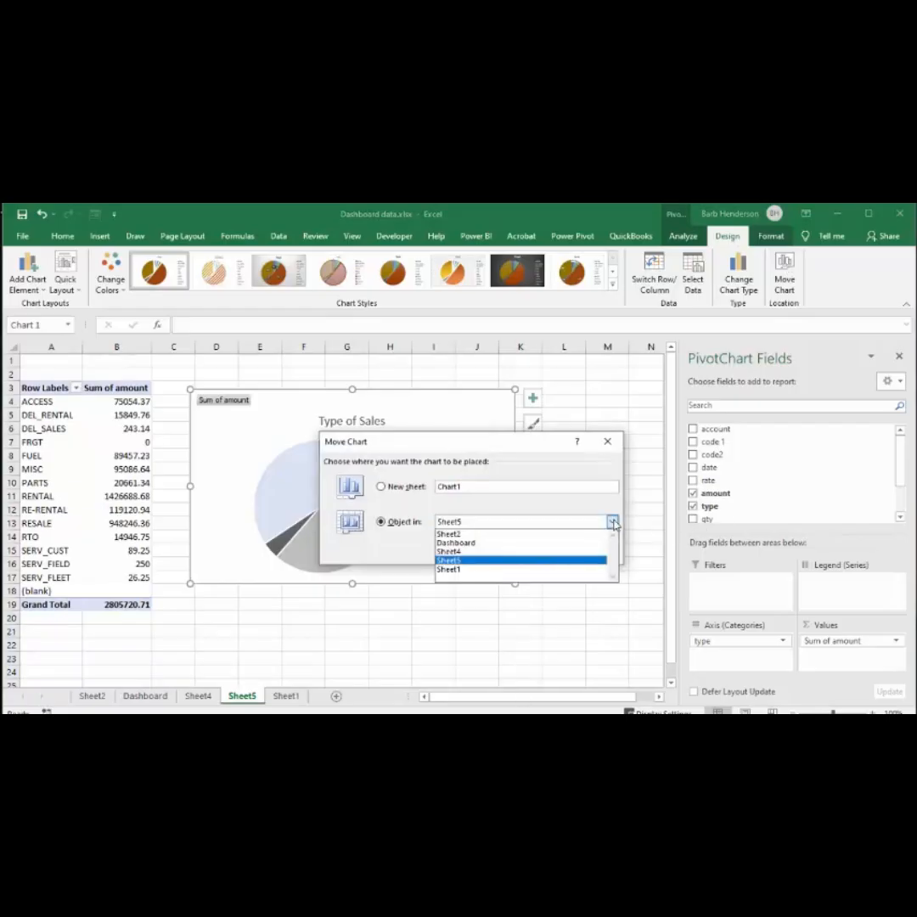
{"action": "left_click", "coordinate": [470, 545]}
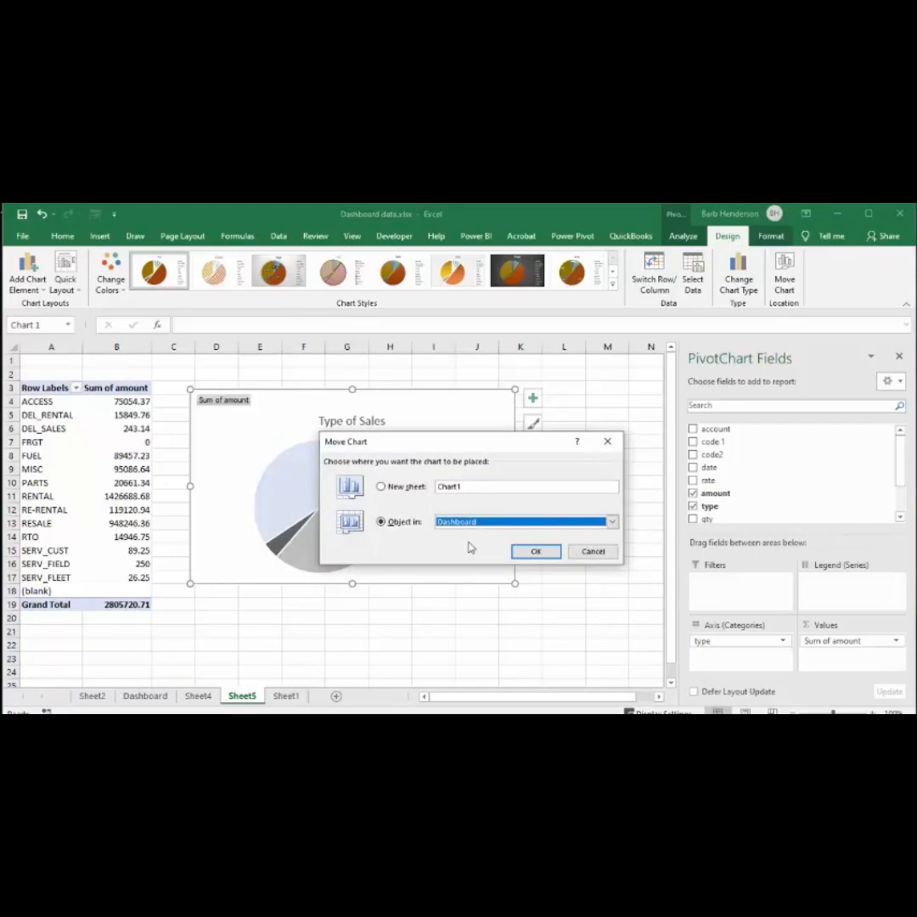
{"action": "left_click", "coordinate": [536, 553]}
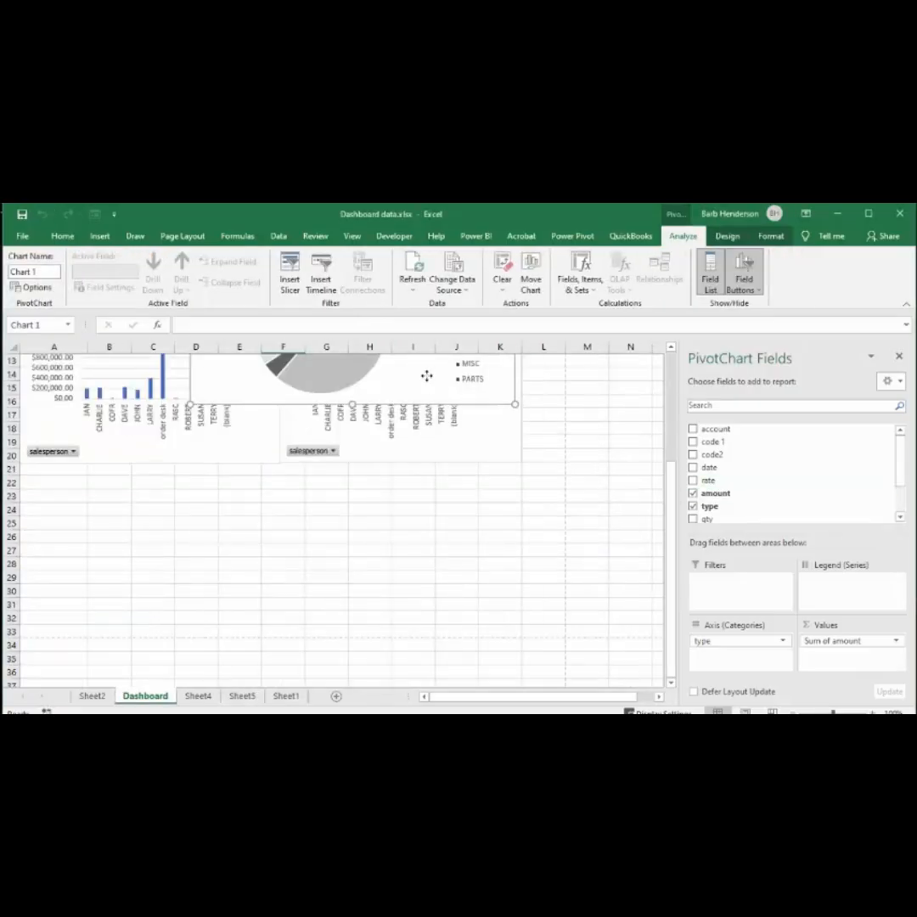
Place the Type of Sales chart below the Total Sales by Salesperson chart and shrink it to rows 21 to 33, ending in column G
{"action": "mouse_move", "coordinate": [426, 376]}
{"action": "left_mouse_down"}
{"action": "mouse_move", "coordinate": [241, 641]}
{"action": "mouse_move", "coordinate": [253, 626]}
{"action": "left_mouse_up"}
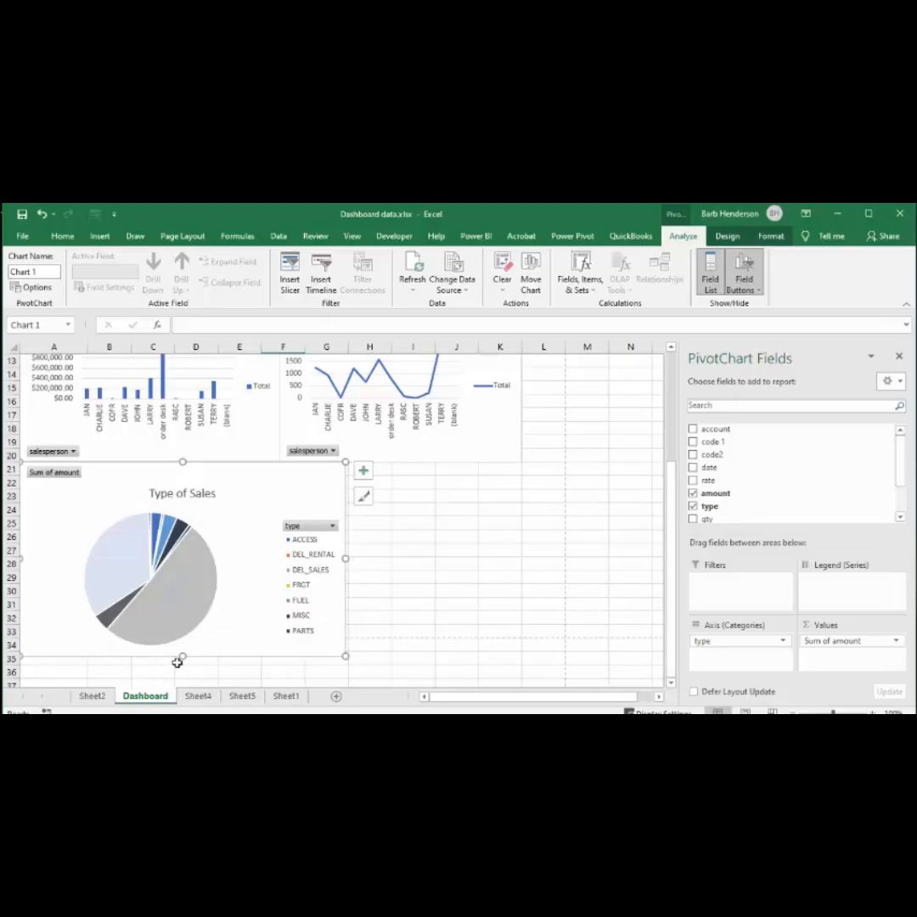
{"action": "left_click_drag", "start_coordinate": [183, 655], "coordinate": [183, 637]}
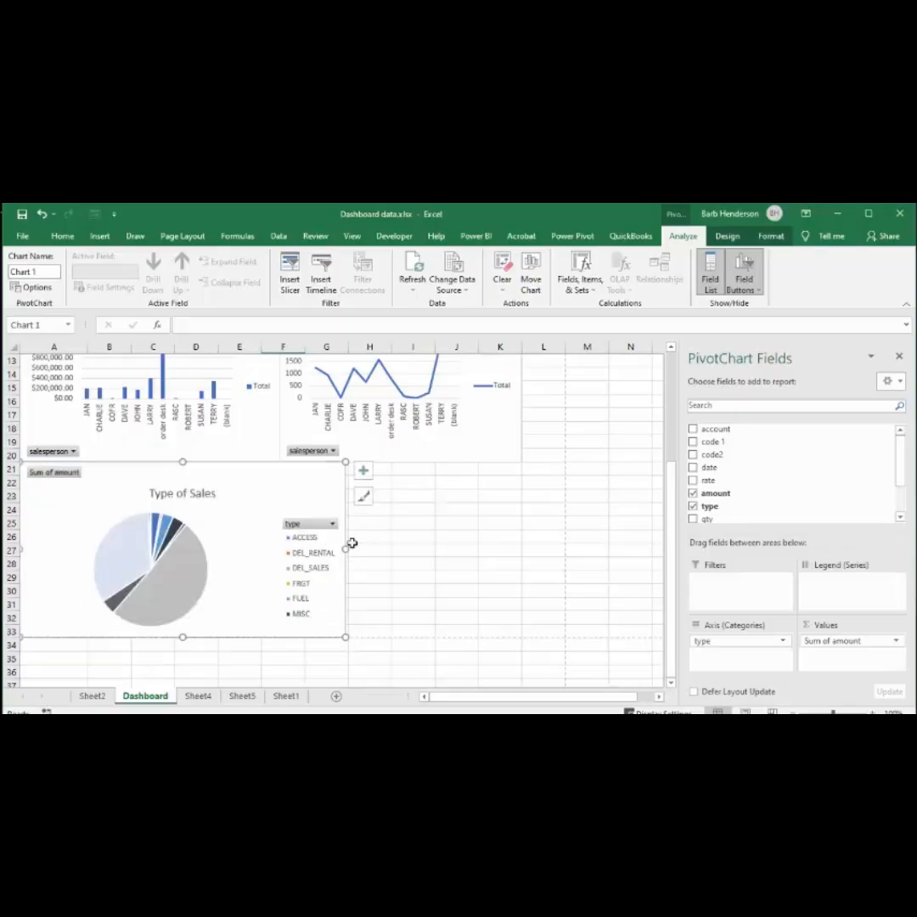
{"action": "left_click_drag", "start_coordinate": [346, 550], "coordinate": [321, 551]}
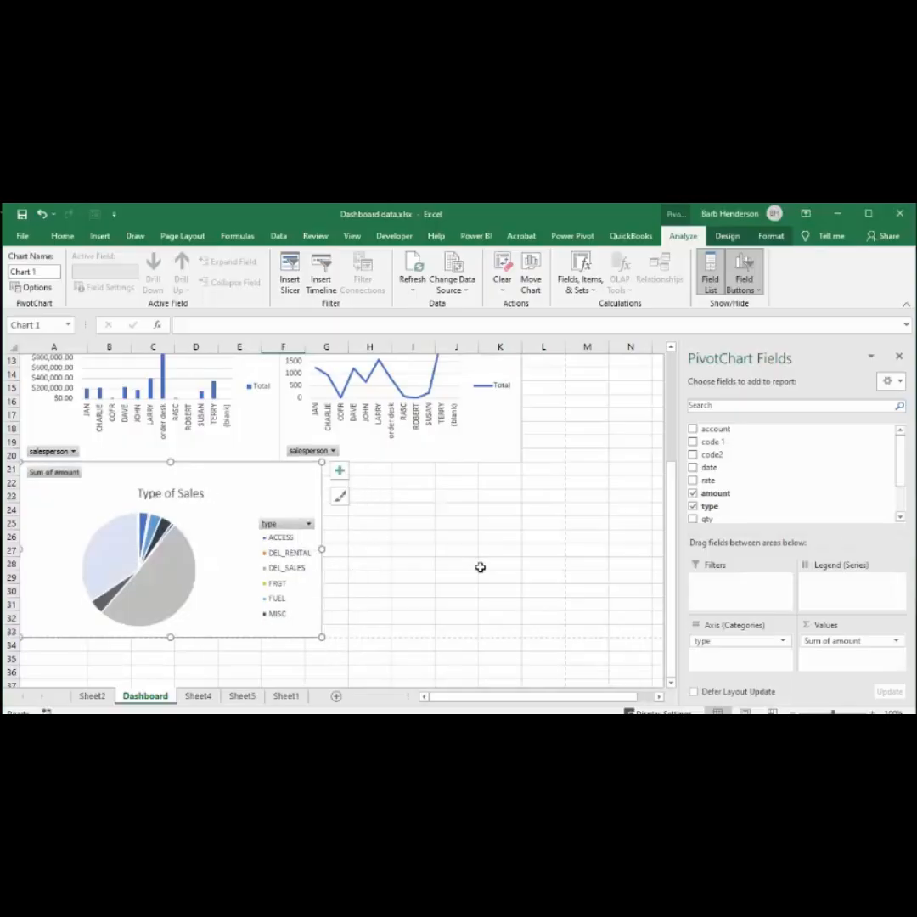
{"action": "scroll", "coordinate": [479, 567], "scroll_direction": "up", "scroll_amount": 4}
{"action": "scroll", "coordinate": [480, 569], "scroll_direction": "up", "scroll_amount": 1}
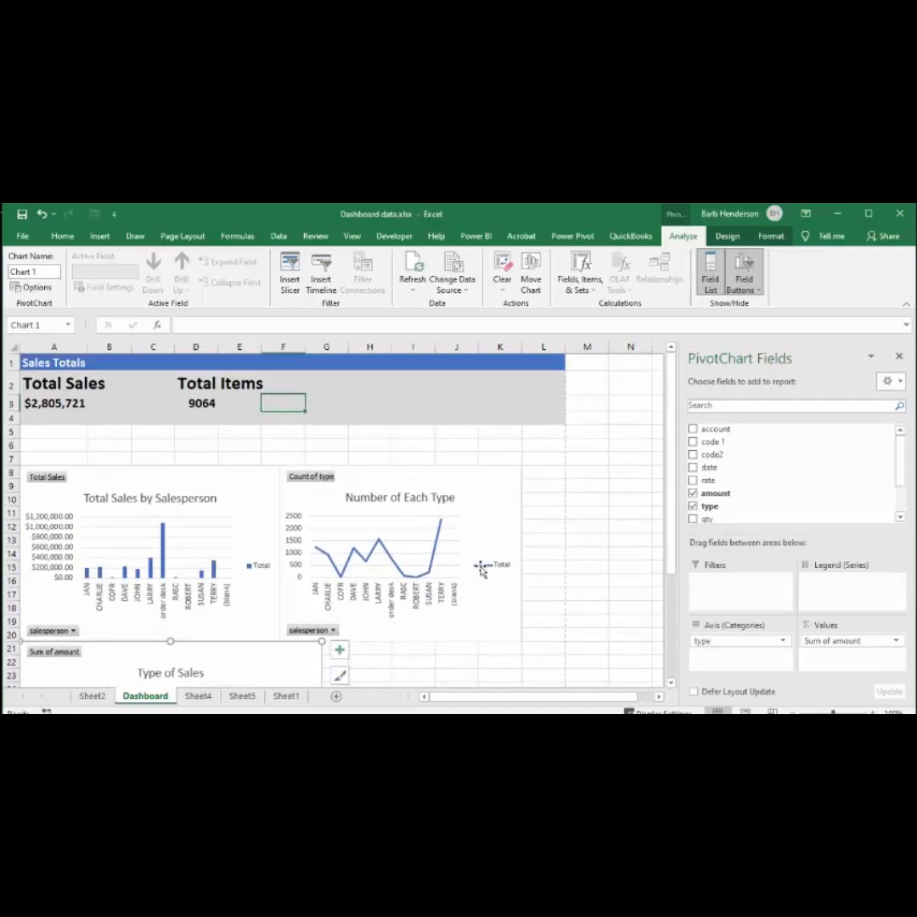
{"action": "scroll", "coordinate": [480, 567], "scroll_direction": "down", "scroll_amount": 3}
{"action": "scroll", "coordinate": [479, 565], "scroll_direction": "up", "scroll_amount": 2}
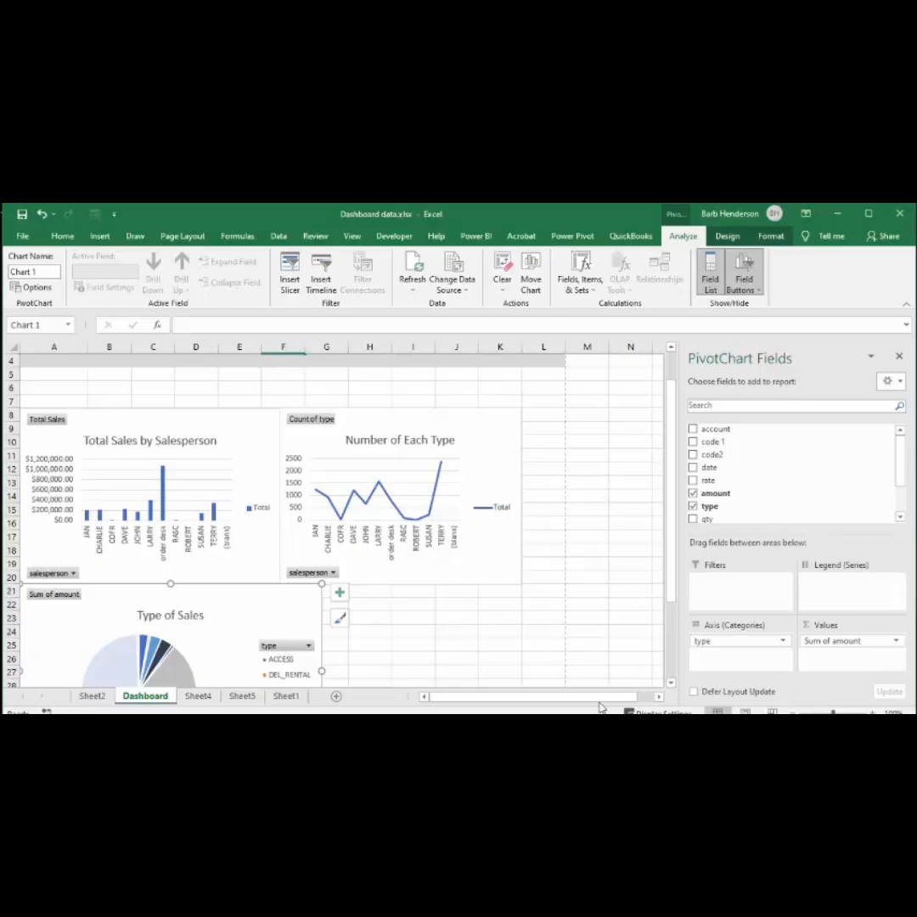
Create one more PivotTable from Table1 on Sheet1, placed in a new worksheet
{"action": "left_click", "coordinate": [287, 696]}
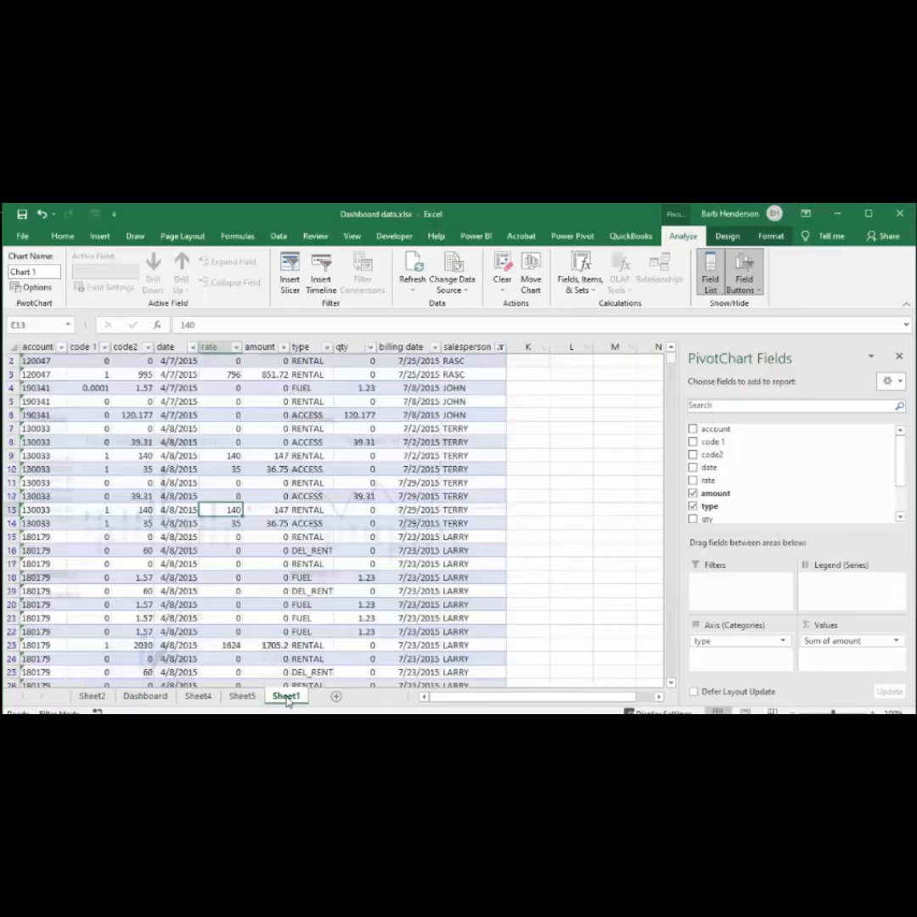
{"action": "left_click", "coordinate": [242, 550]}
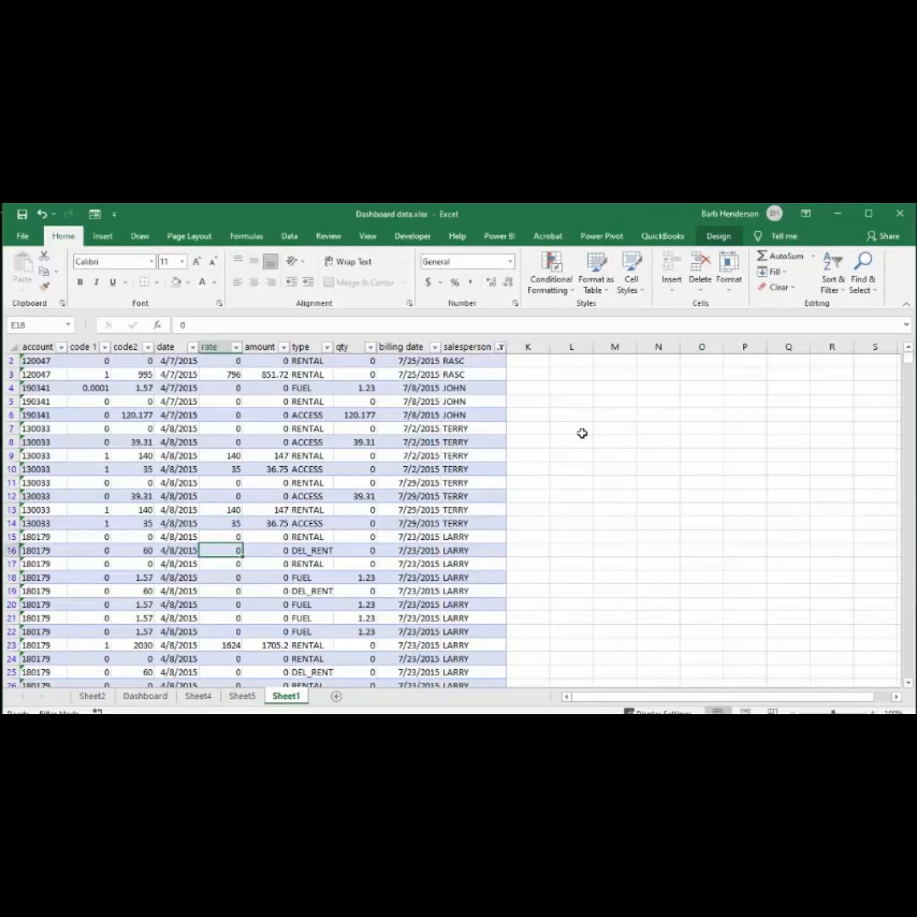
{"action": "left_click", "coordinate": [104, 238]}
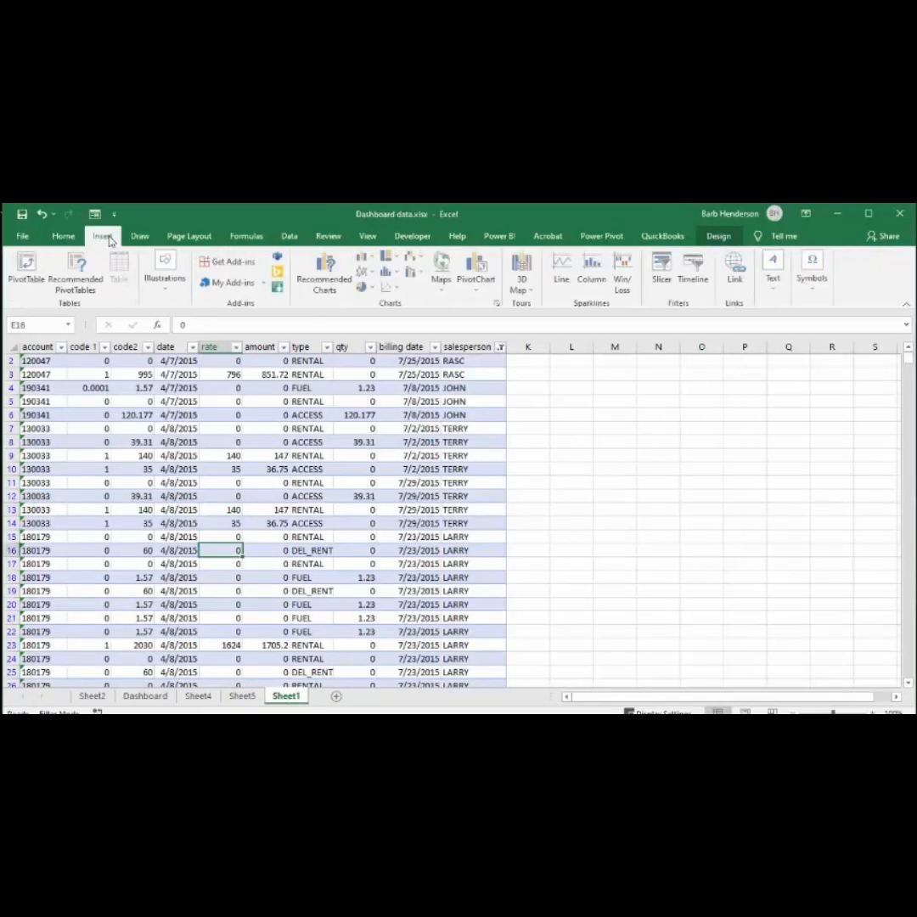
{"action": "left_click", "coordinate": [26, 263]}
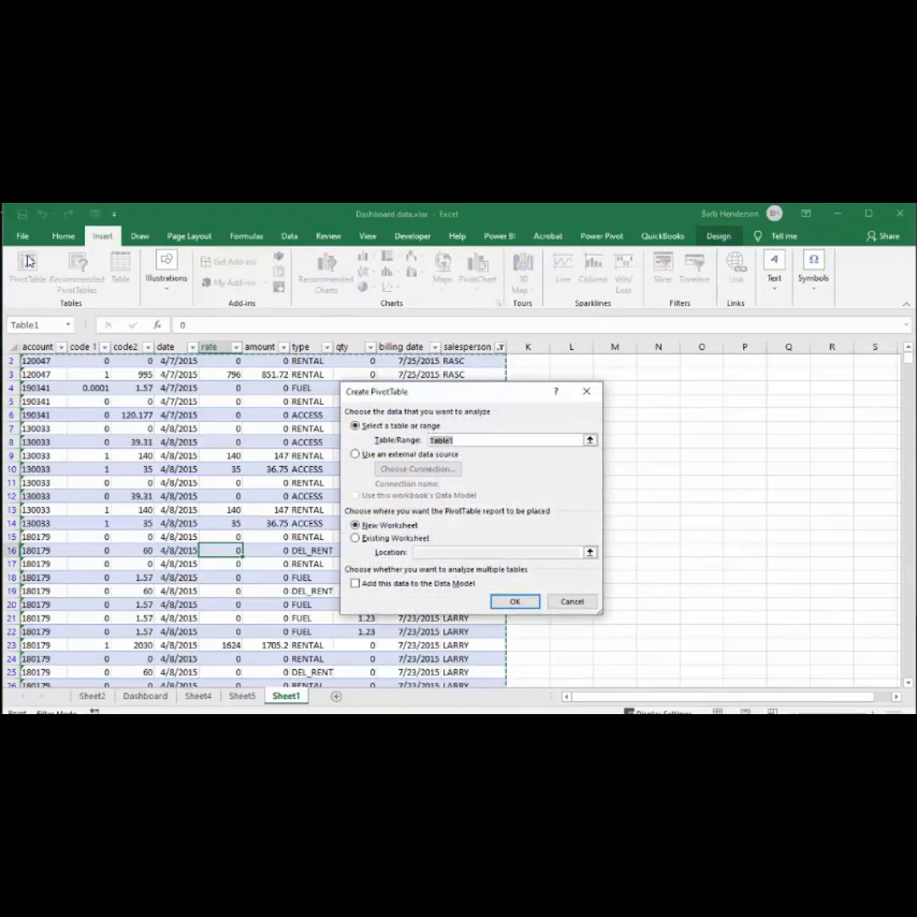
{"action": "left_click", "coordinate": [515, 602]}
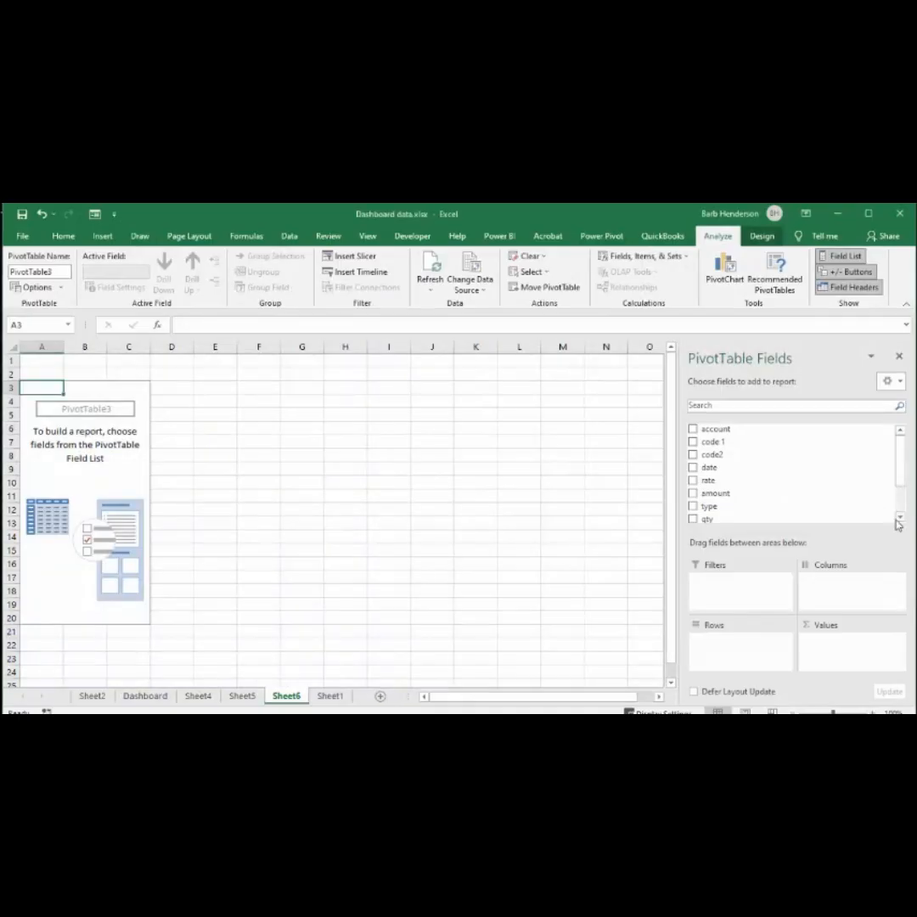
Build the PivotTable on Sheet6 with salesperson as rows and the sum of qty as values
{"action": "left_click_drag", "start_coordinate": [900, 470], "coordinate": [897, 497]}
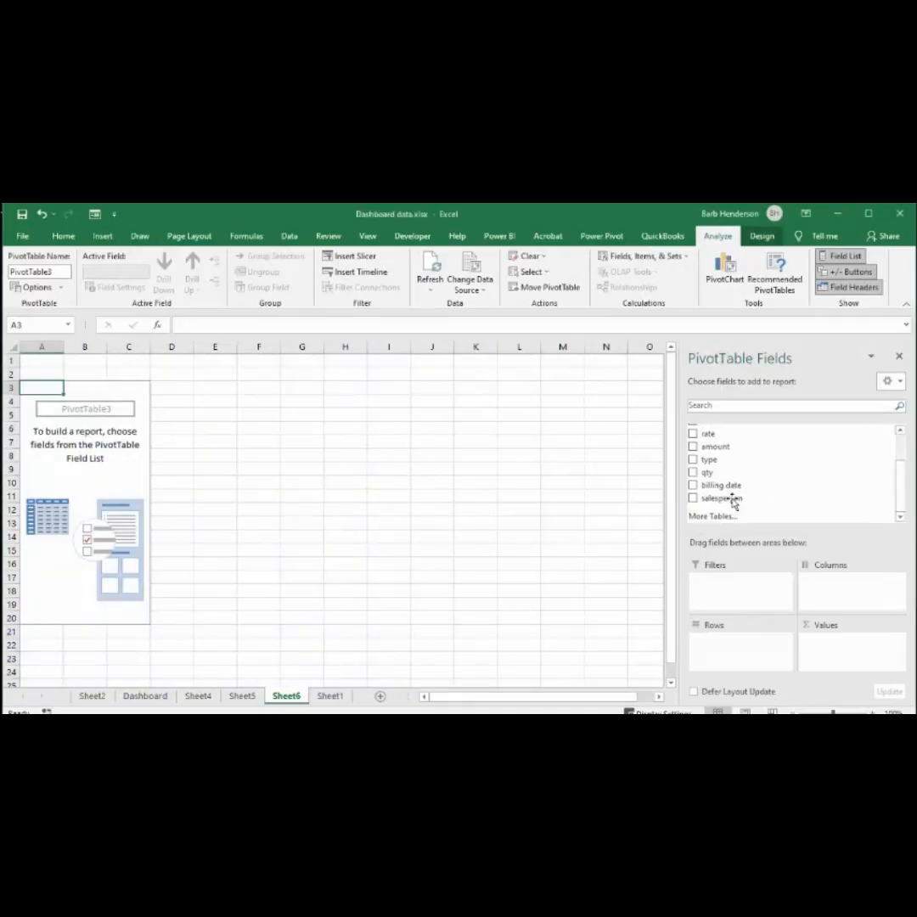
{"action": "left_click_drag", "start_coordinate": [726, 499], "coordinate": [720, 649]}
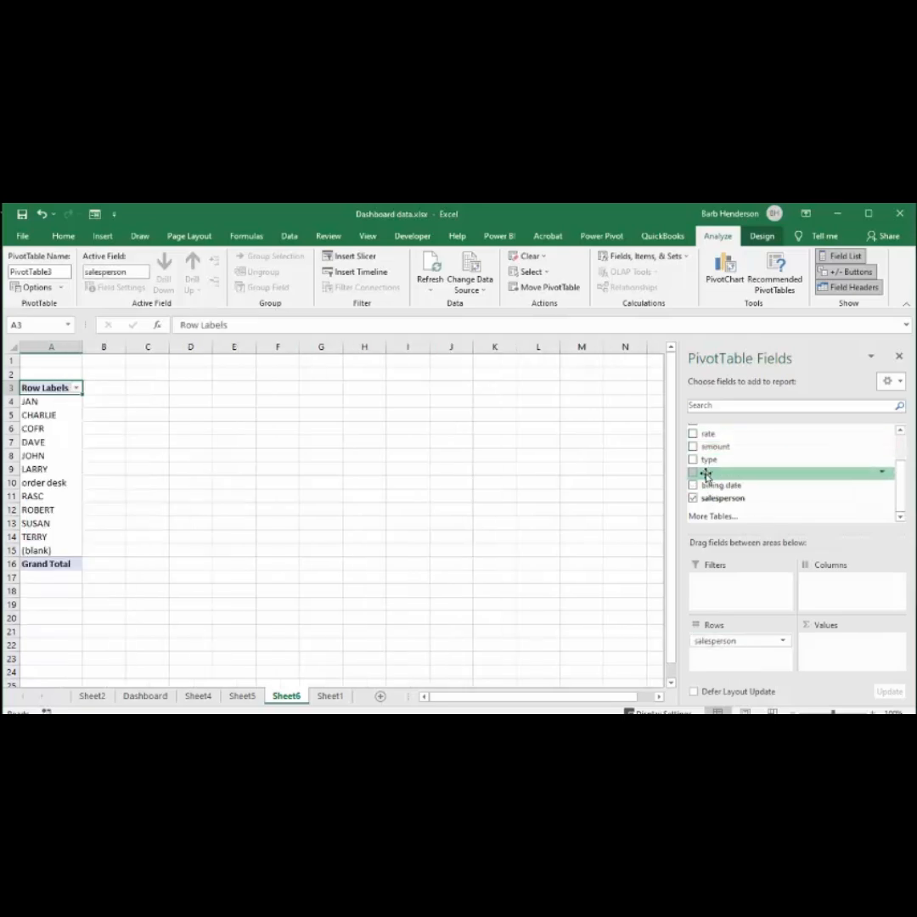
{"action": "left_click_drag", "start_coordinate": [705, 473], "coordinate": [824, 654]}
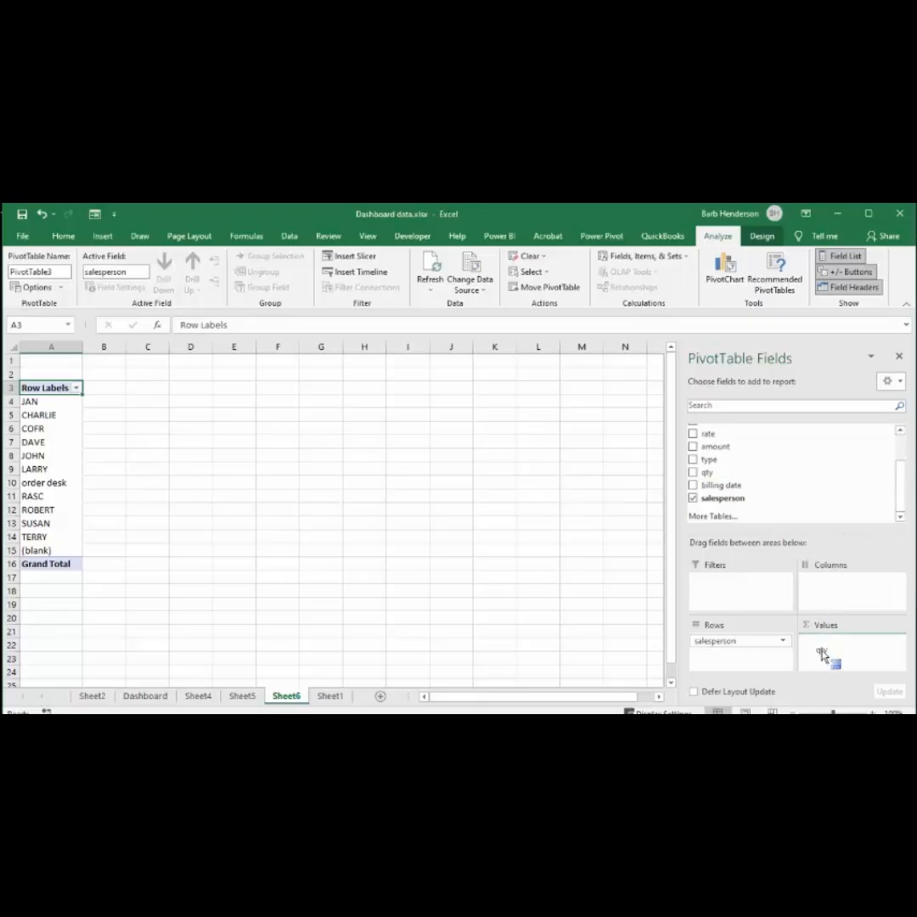
{"action": "left_click_drag", "start_coordinate": [822, 653], "coordinate": [822, 654]}
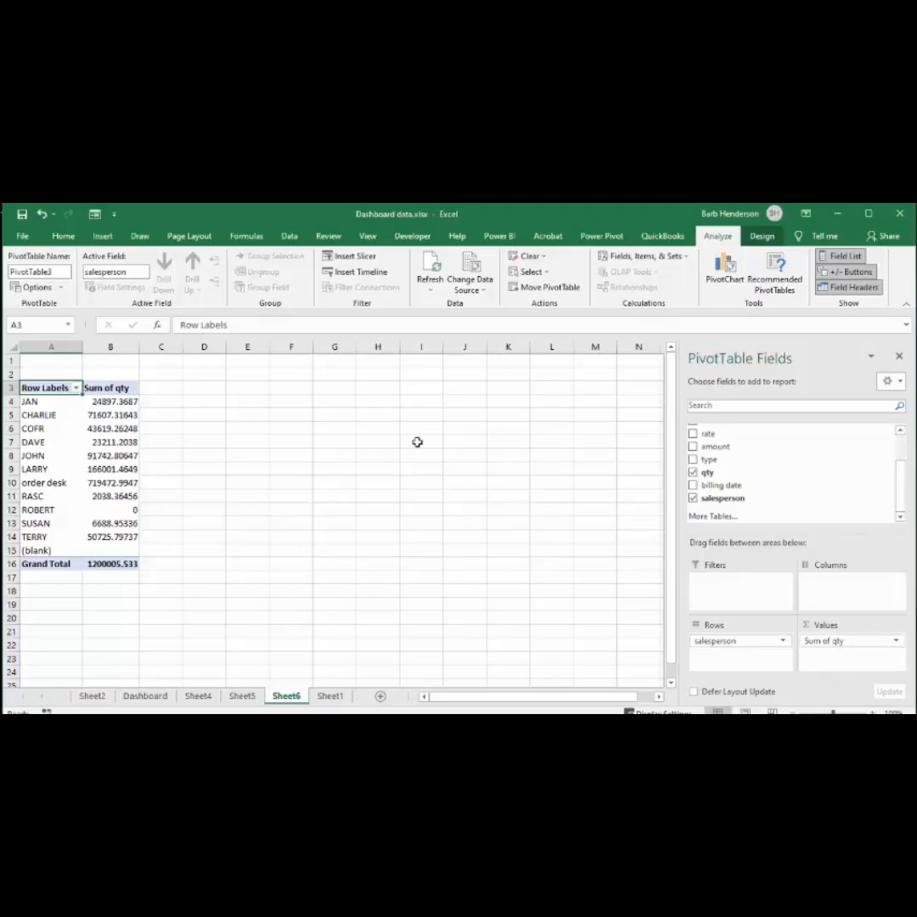
Insert a bar PivotChart based on the salesperson quantity PivotTable
{"action": "left_click", "coordinate": [110, 459]}
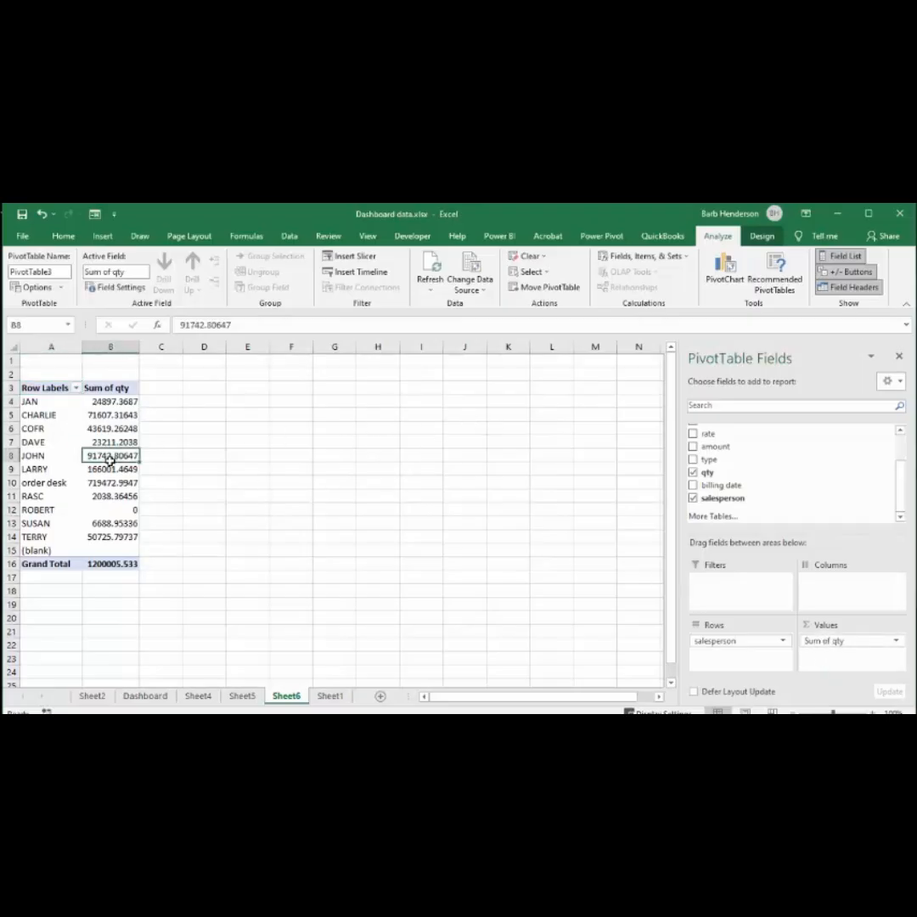
{"action": "left_click", "coordinate": [724, 266]}
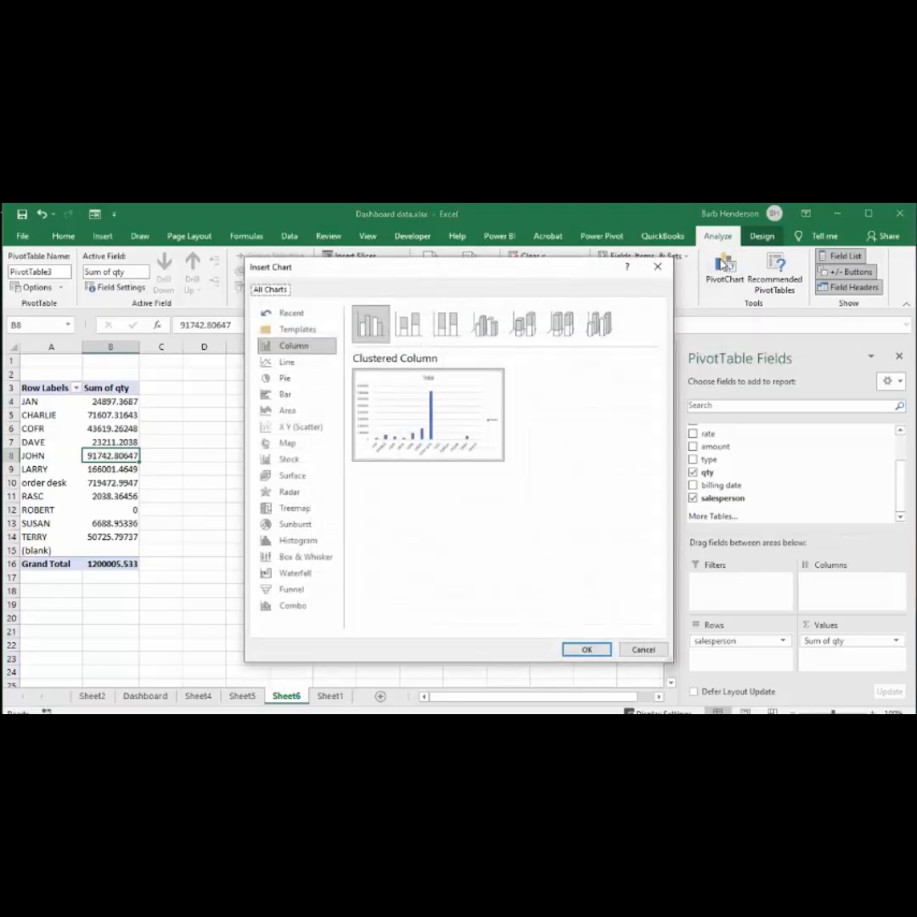
{"action": "left_click", "coordinate": [282, 398]}
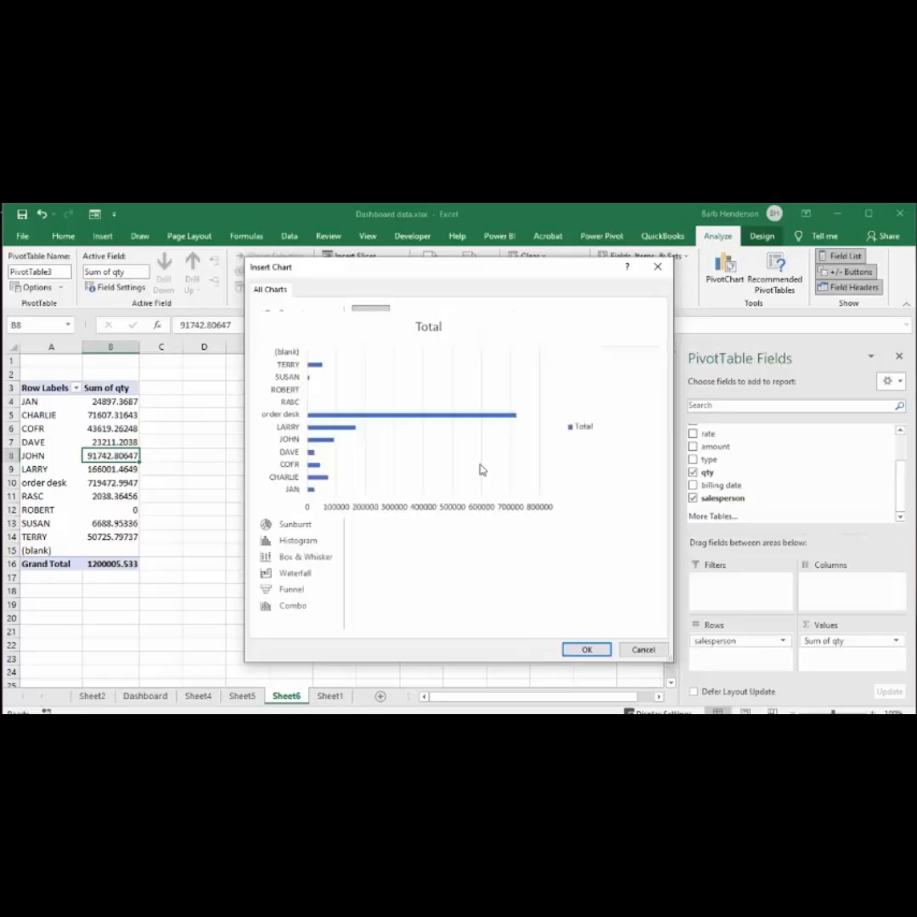
{"action": "left_click", "coordinate": [596, 651]}
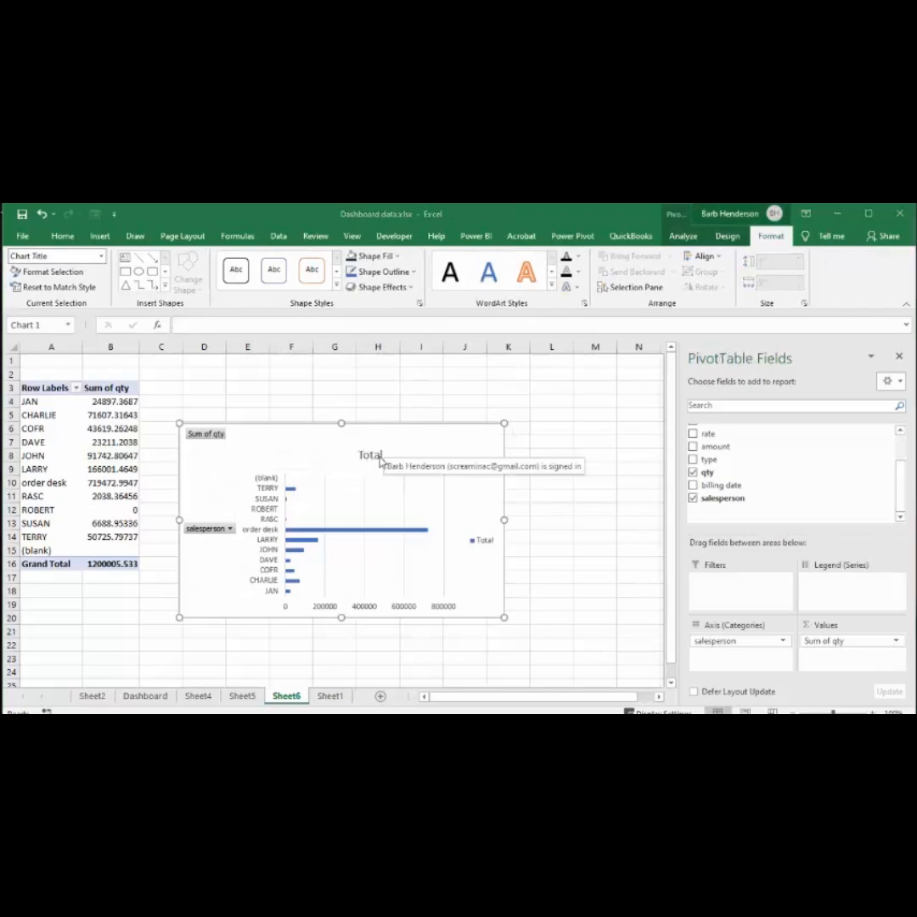
Change the bar chart's title to "Quantity Sold"
{"action": "left_click", "coordinate": [381, 456]}
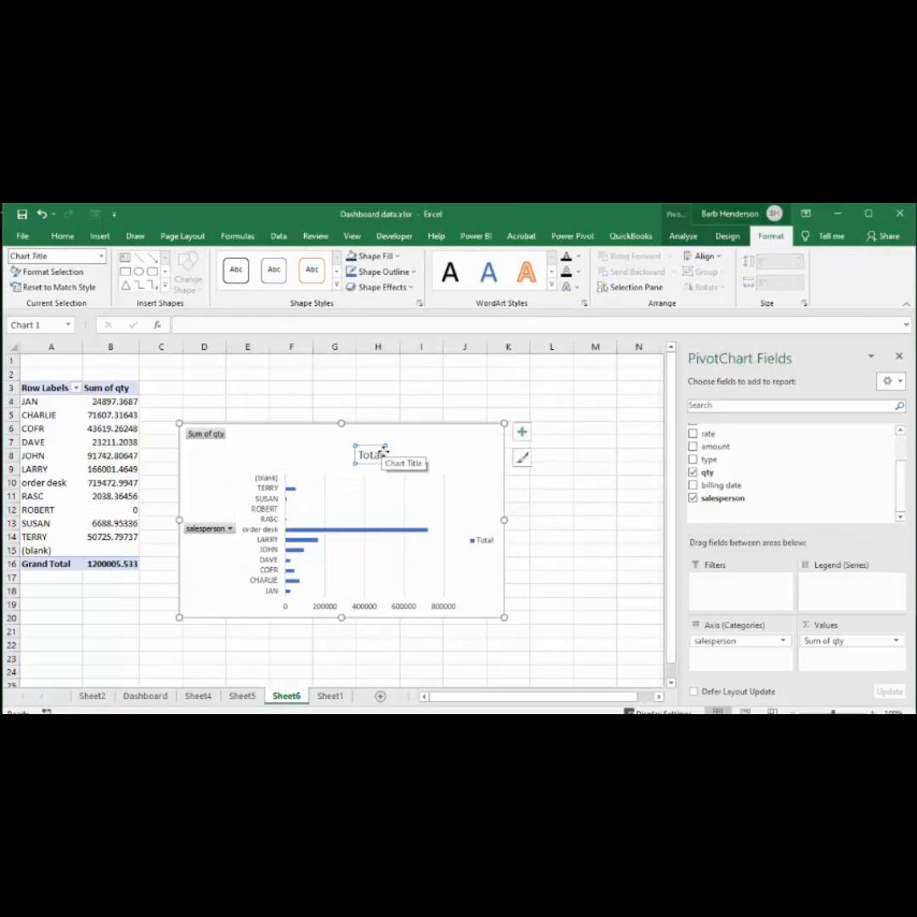
{"action": "double_click", "coordinate": [381, 456]}
{"action": "type", "text": "Quantity Sold"}
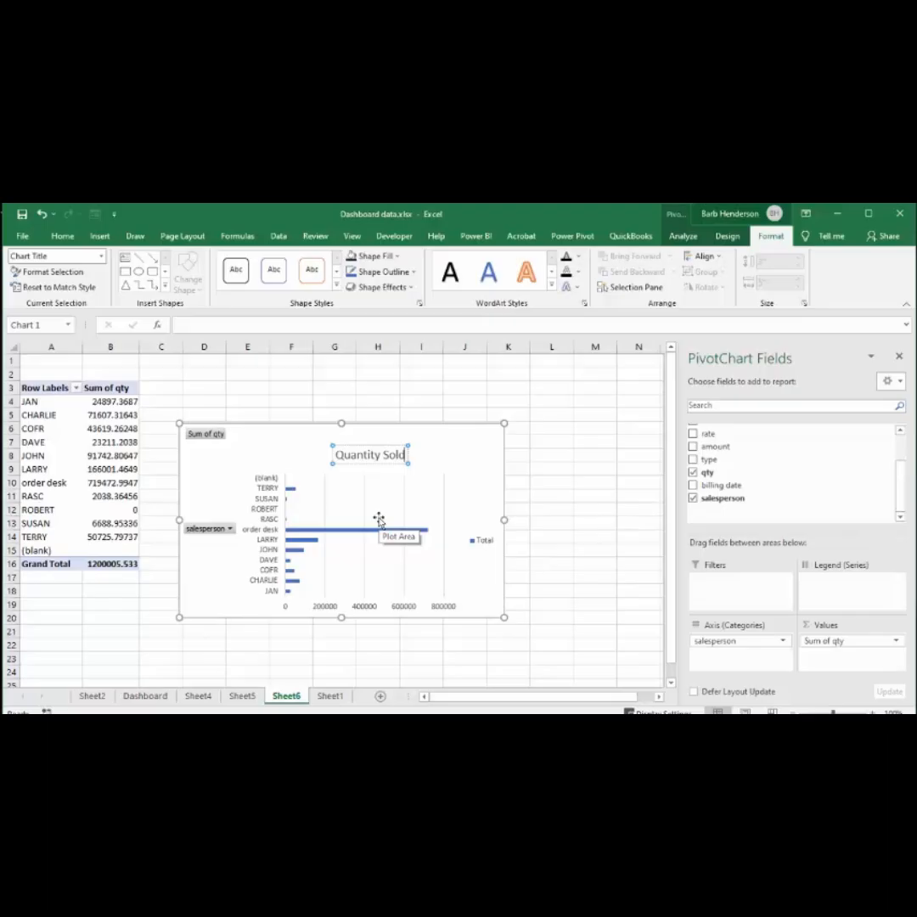
{"action": "left_click", "coordinate": [549, 485]}
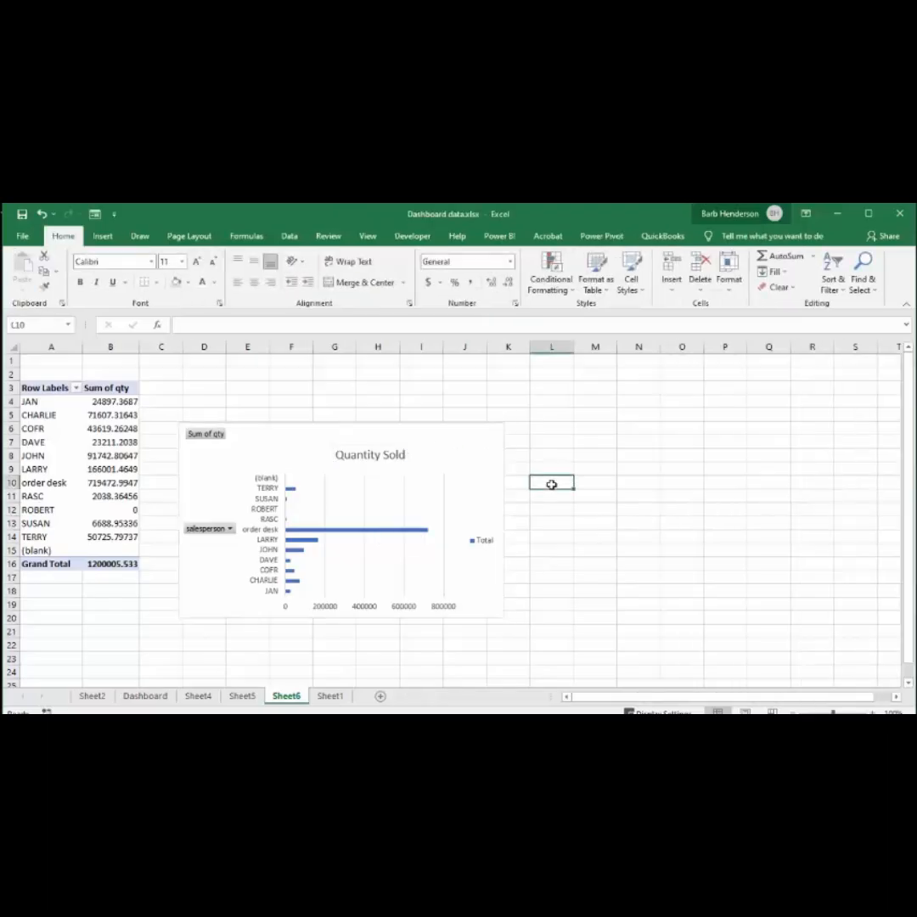
Move the Quantity Sold chart to the Dashboard sheet as an embedded object
{"action": "left_click", "coordinate": [452, 464]}
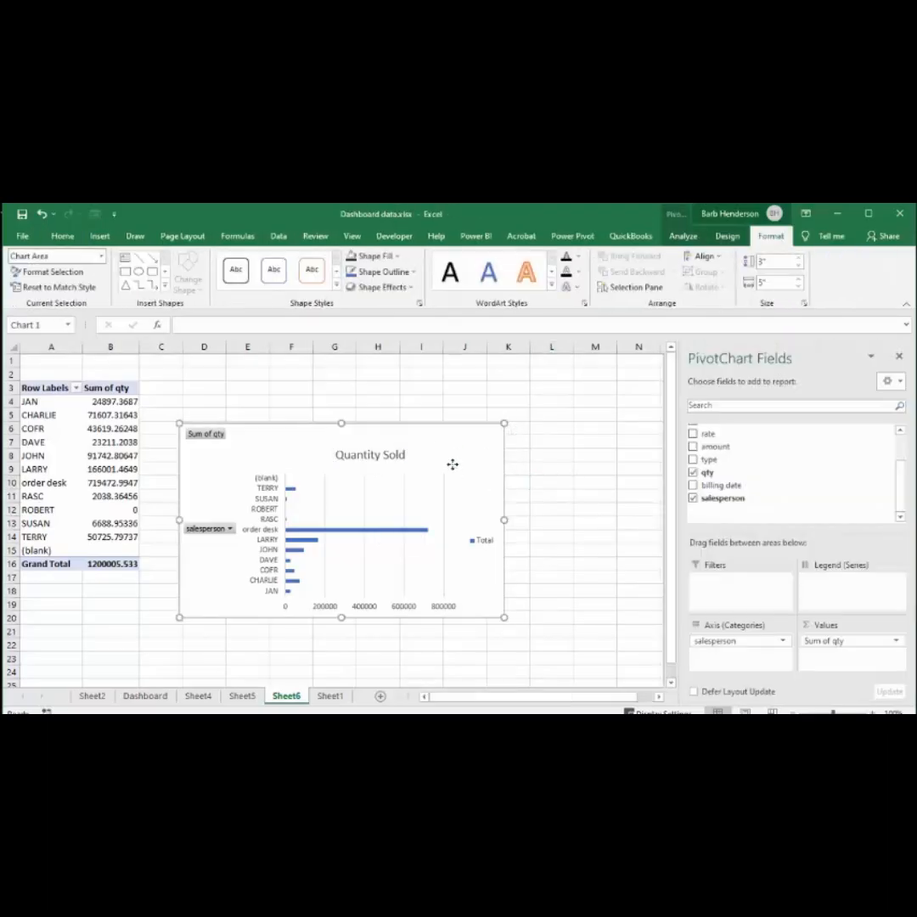
{"action": "left_click", "coordinate": [719, 236]}
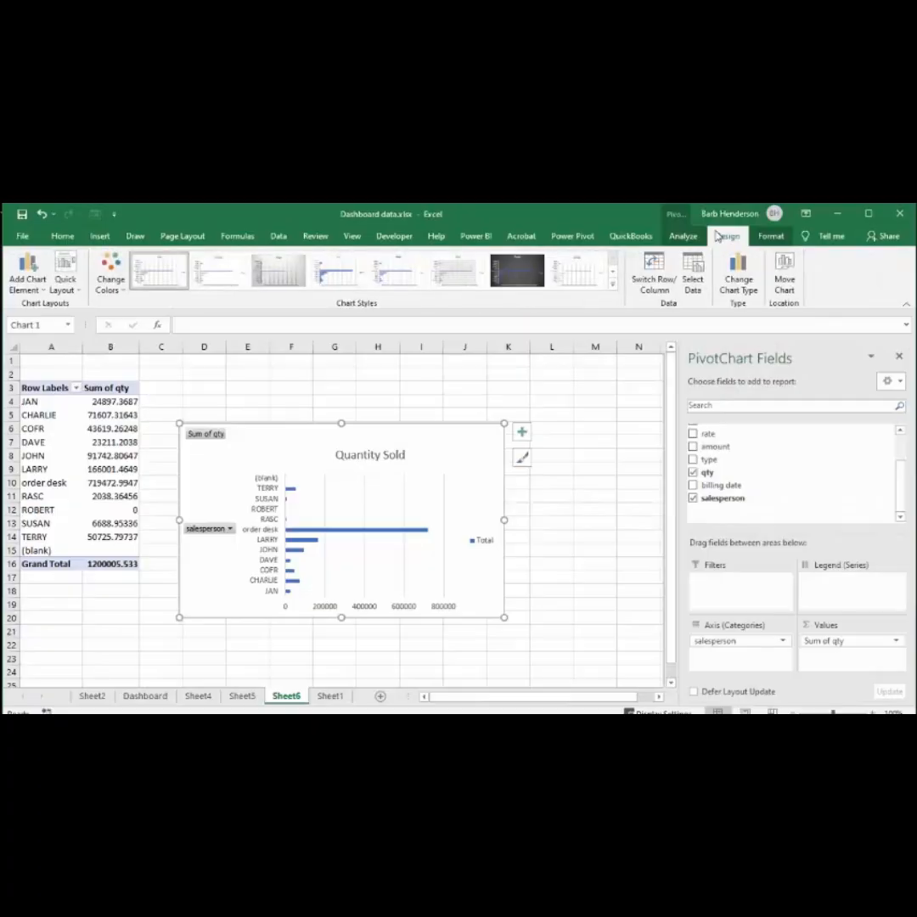
{"action": "left_click", "coordinate": [784, 270]}
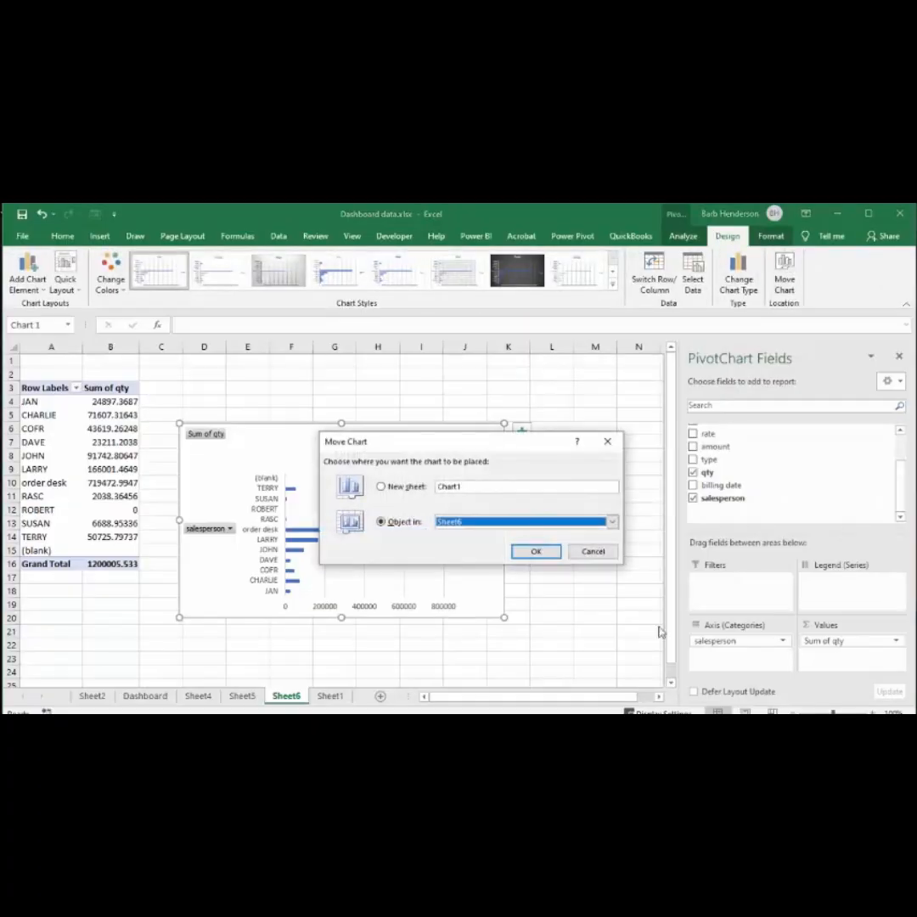
{"action": "left_click", "coordinate": [612, 522]}
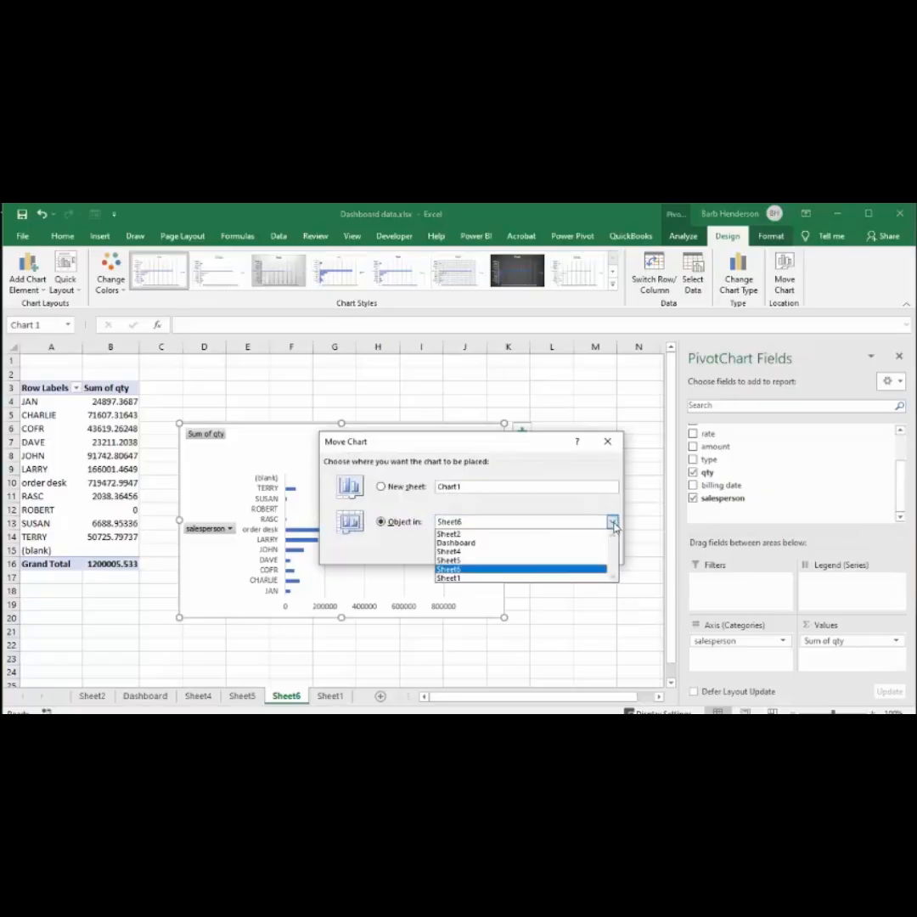
{"action": "left_click", "coordinate": [475, 545]}
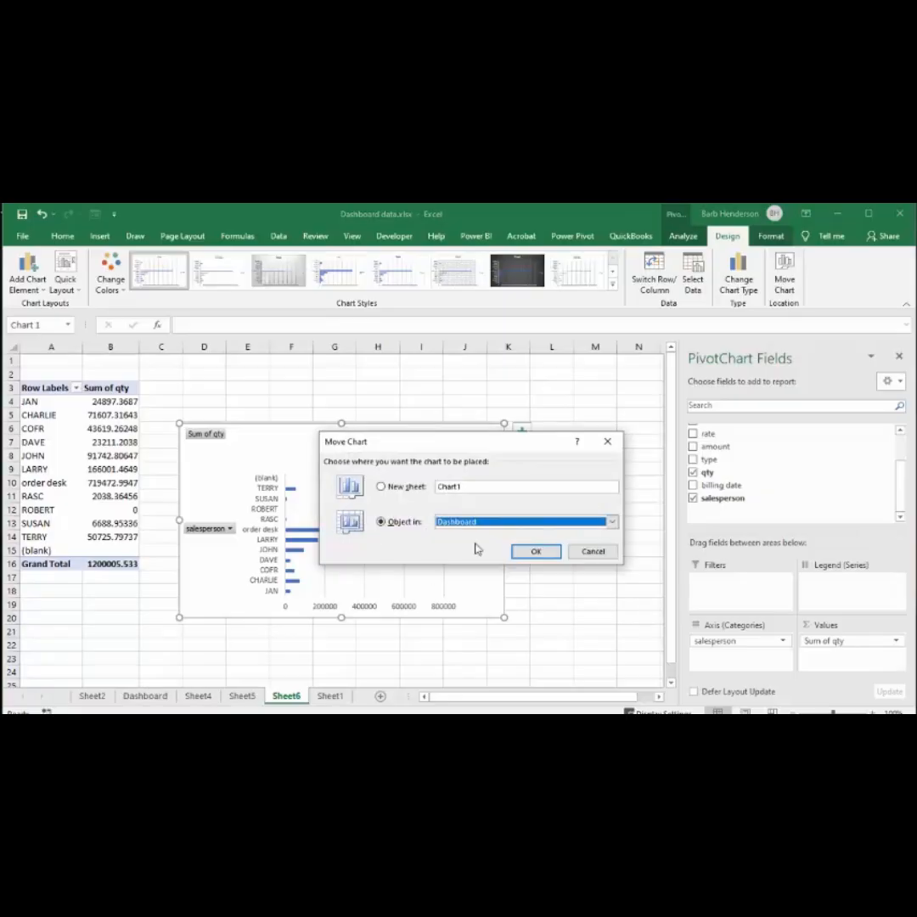
{"action": "left_click", "coordinate": [542, 553]}
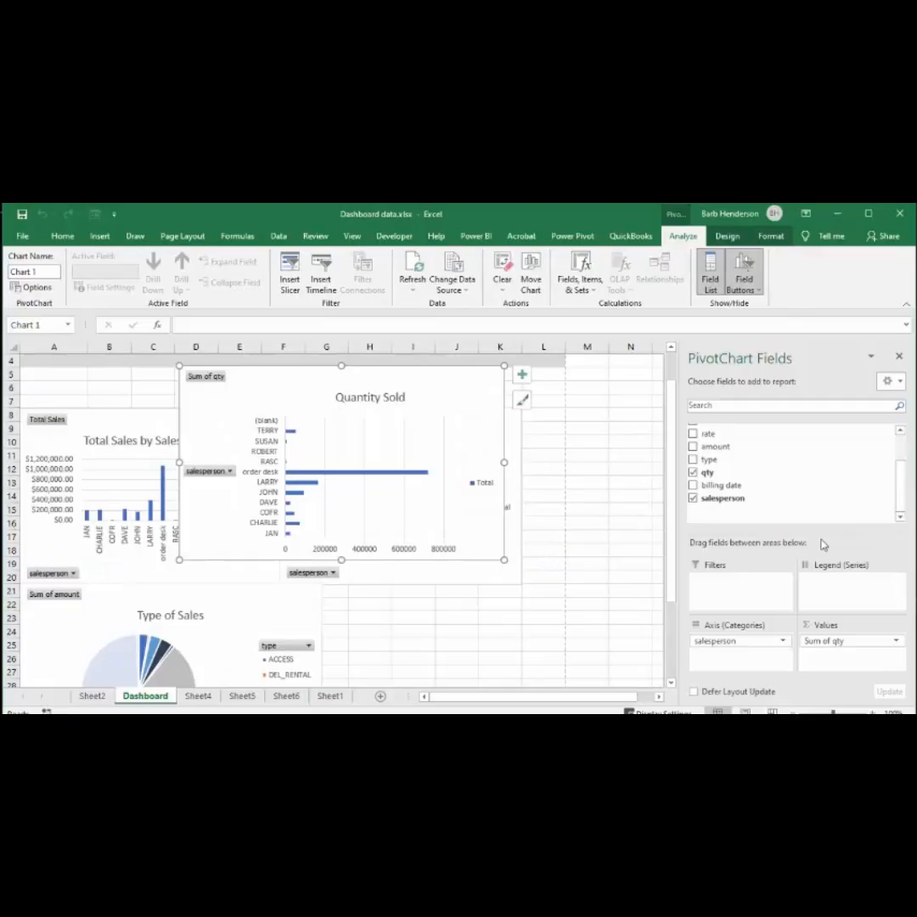
{"action": "left_click_drag", "start_coordinate": [277, 375], "coordinate": [459, 554]}
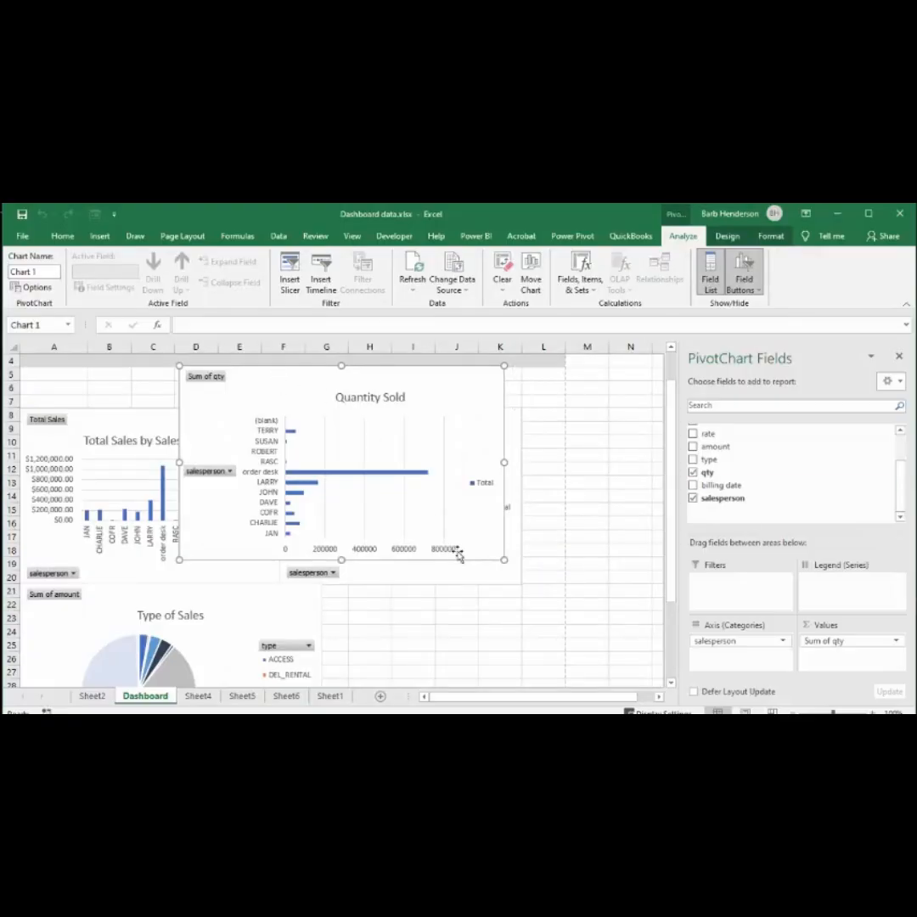
{"action": "double_click", "coordinate": [458, 553]}
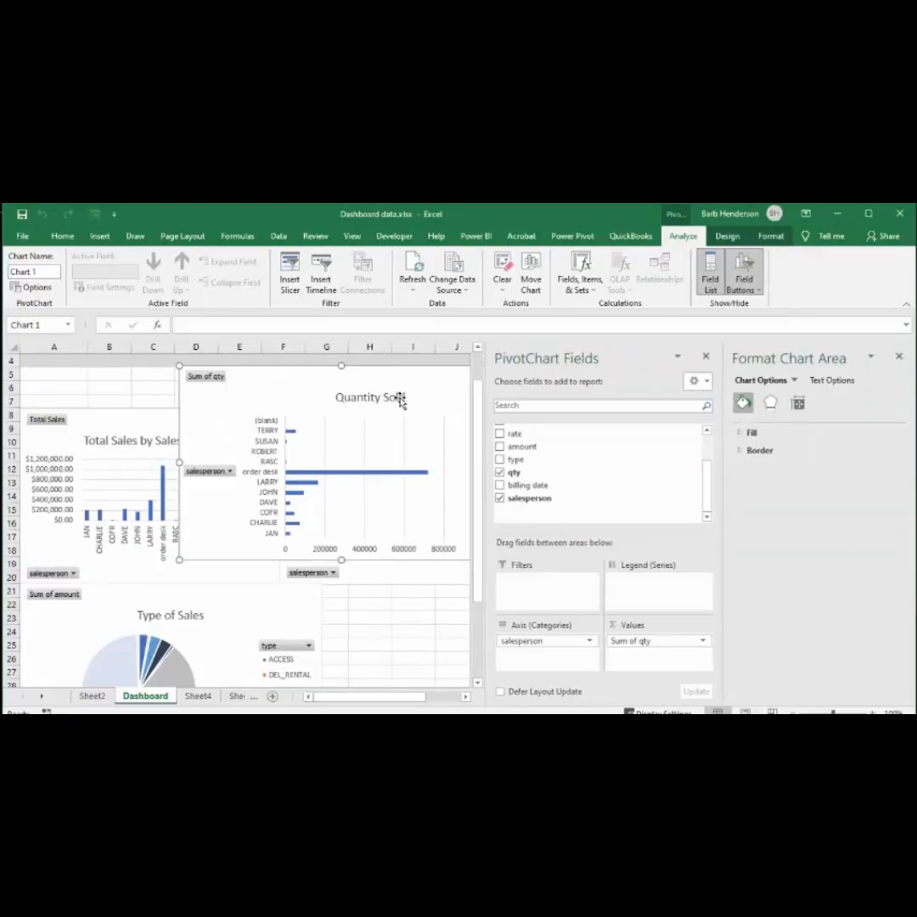
{"action": "left_click", "coordinate": [898, 356]}
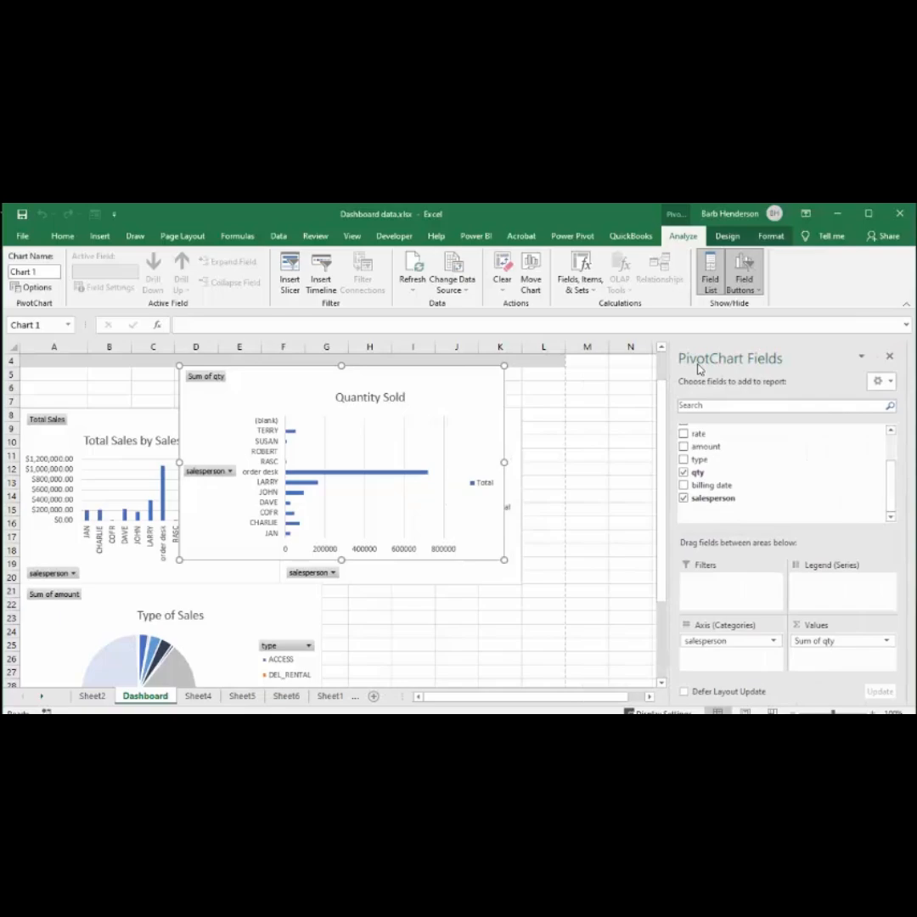
Place the Quantity Sold chart beside the Type of Sales chart and shrink it to rows 21 to 33, ending at column K
{"action": "left_click", "coordinate": [899, 358]}
{"action": "left_click_drag", "start_coordinate": [264, 378], "coordinate": [411, 591]}
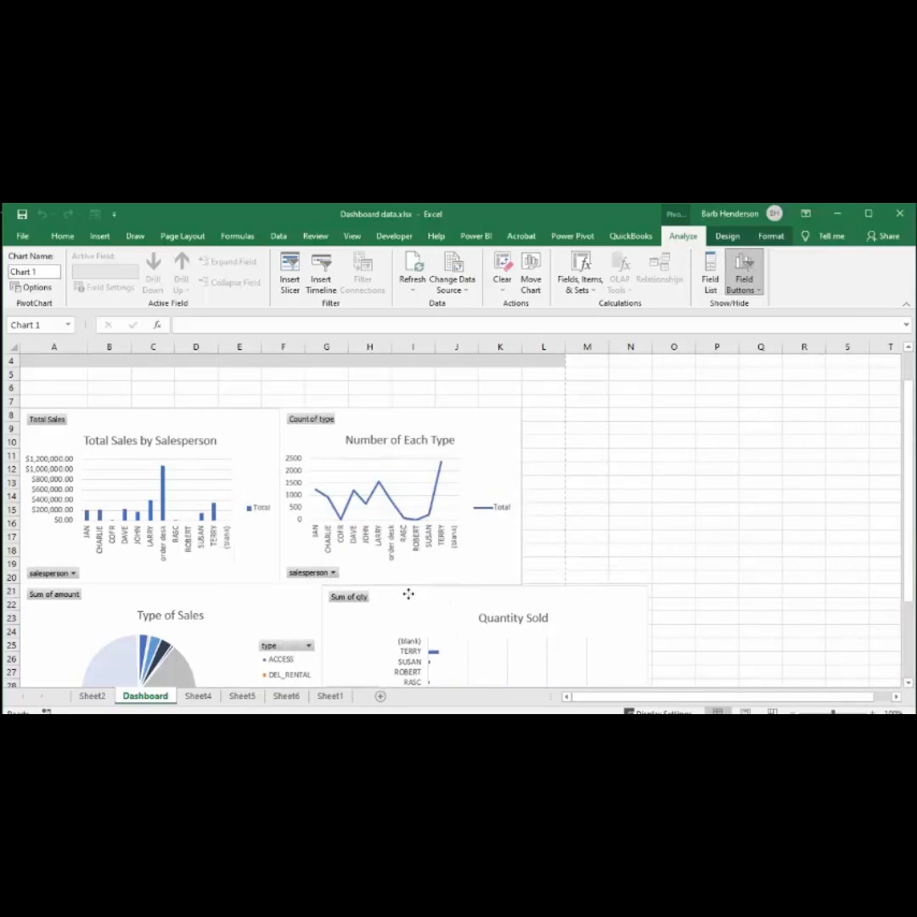
{"action": "scroll", "coordinate": [737, 597], "scroll_direction": "down", "scroll_amount": 4}
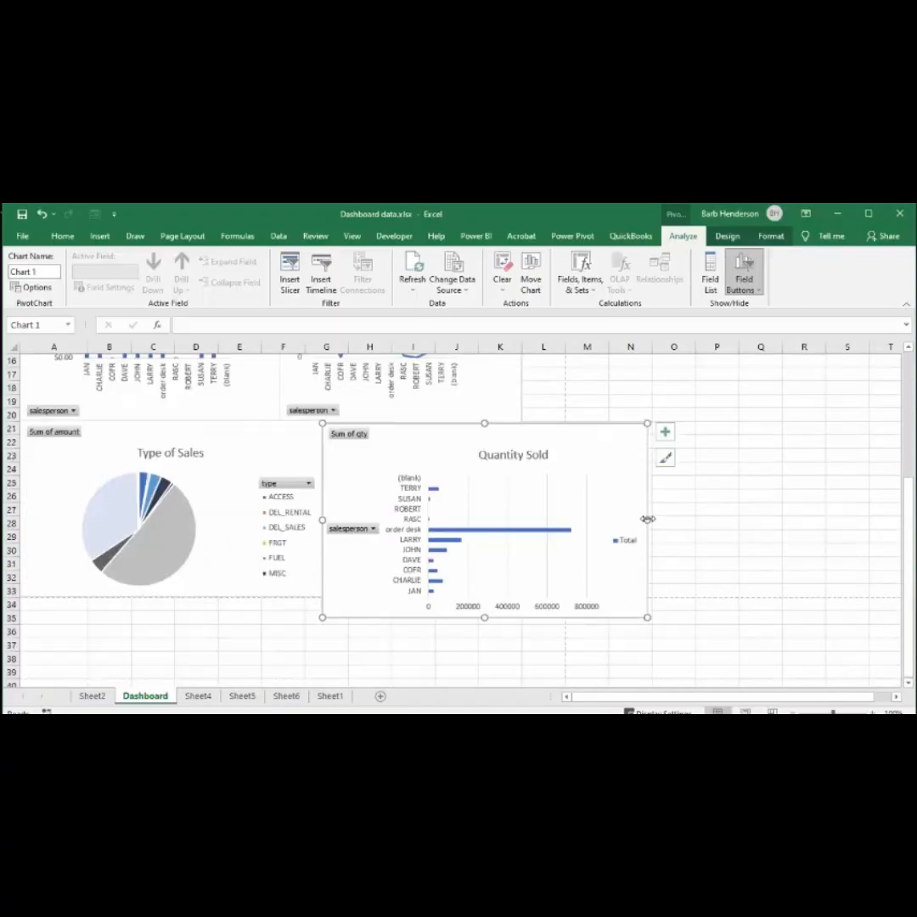
{"action": "mouse_move", "coordinate": [647, 519]}
{"action": "left_mouse_down"}
{"action": "mouse_move", "coordinate": [587, 517]}
{"action": "mouse_move", "coordinate": [649, 499]}
{"action": "mouse_move", "coordinate": [641, 515]}
{"action": "mouse_move", "coordinate": [631, 513]}
{"action": "left_mouse_up"}
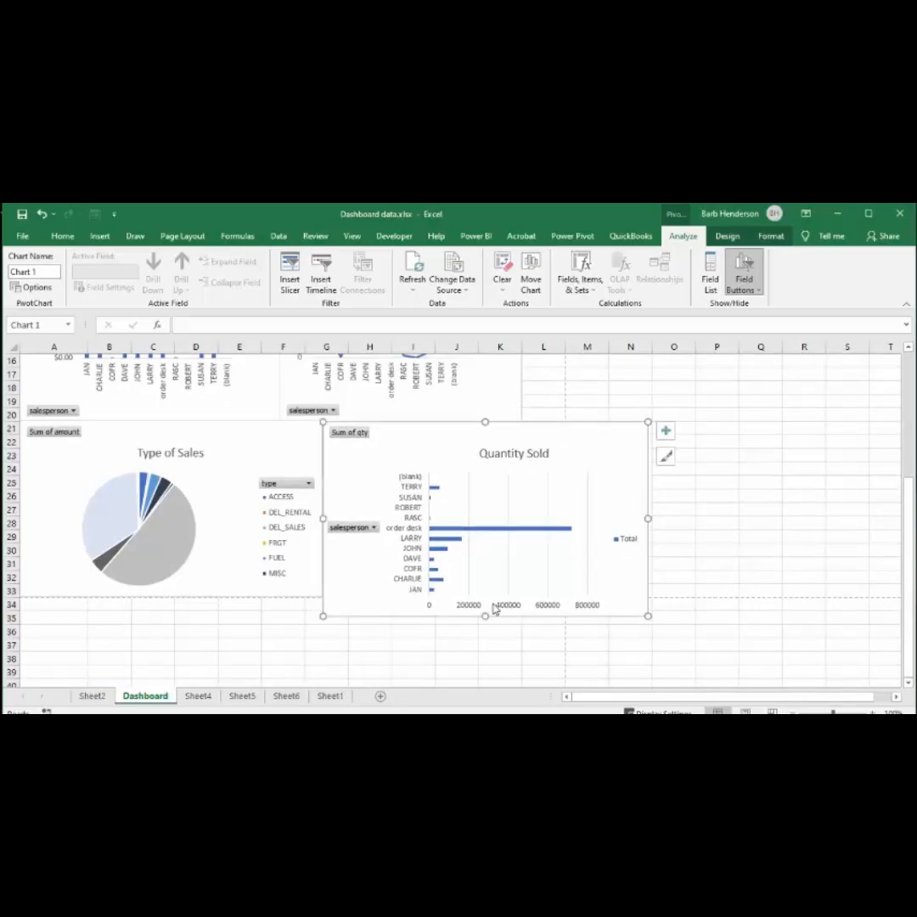
{"action": "left_click_drag", "start_coordinate": [486, 615], "coordinate": [490, 594]}
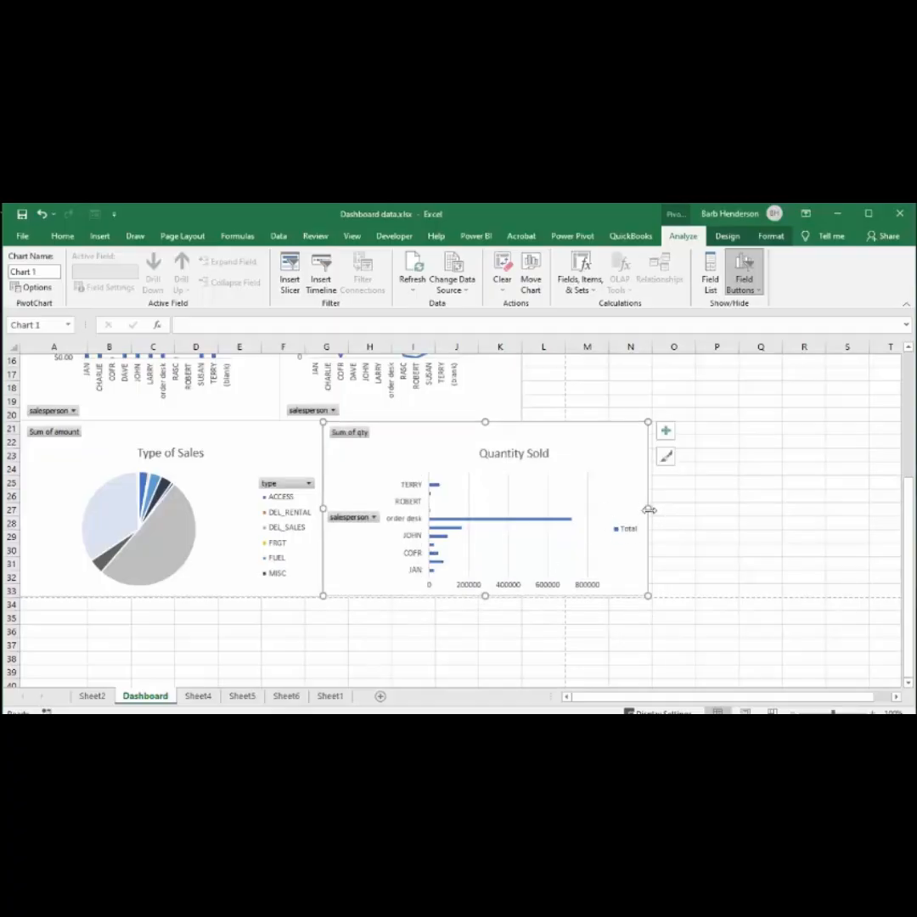
{"action": "left_click_drag", "start_coordinate": [648, 509], "coordinate": [516, 522]}
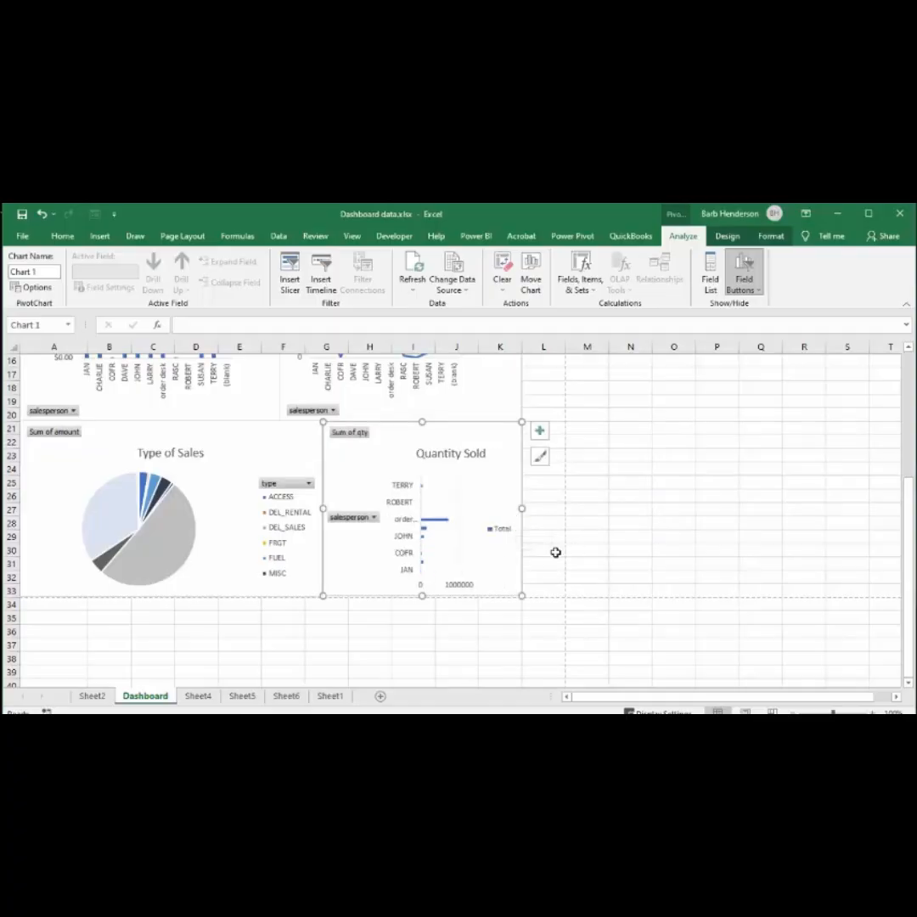
Narrow the Type of Sales chart to end at the start of column F and widen the Quantity Sold chart to meet it
{"action": "left_click", "coordinate": [227, 497]}
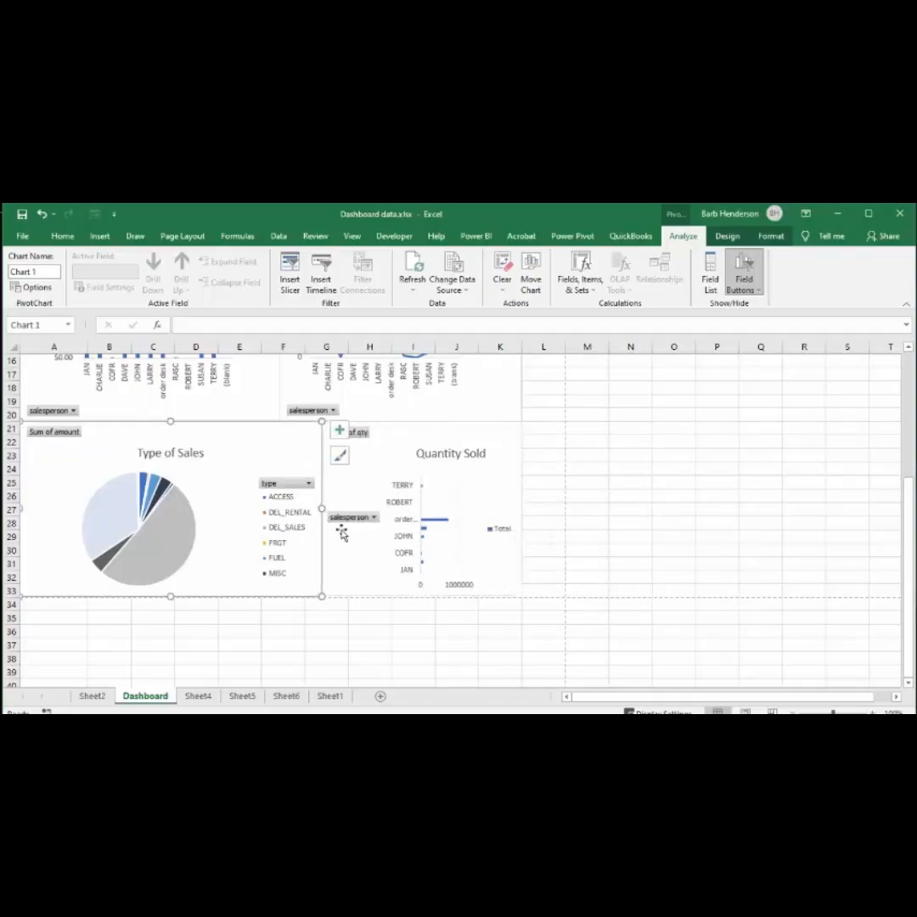
{"action": "left_click_drag", "start_coordinate": [320, 507], "coordinate": [264, 514]}
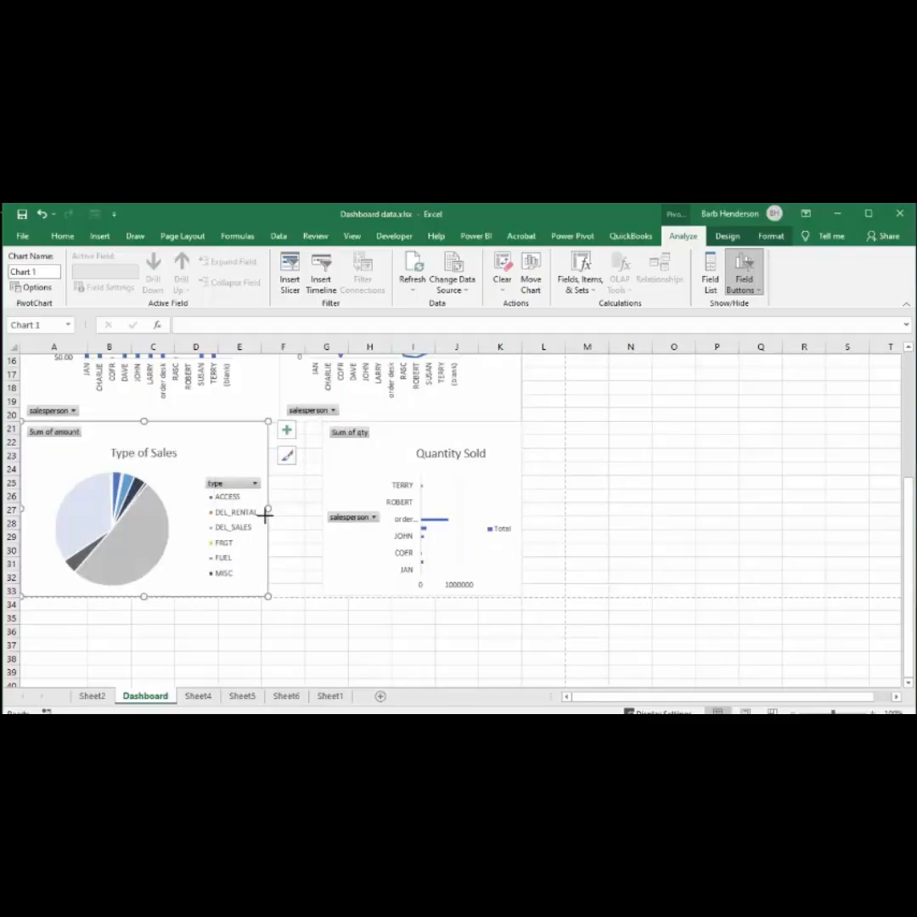
{"action": "left_click", "coordinate": [349, 493]}
{"action": "left_click_drag", "start_coordinate": [322, 508], "coordinate": [265, 519]}
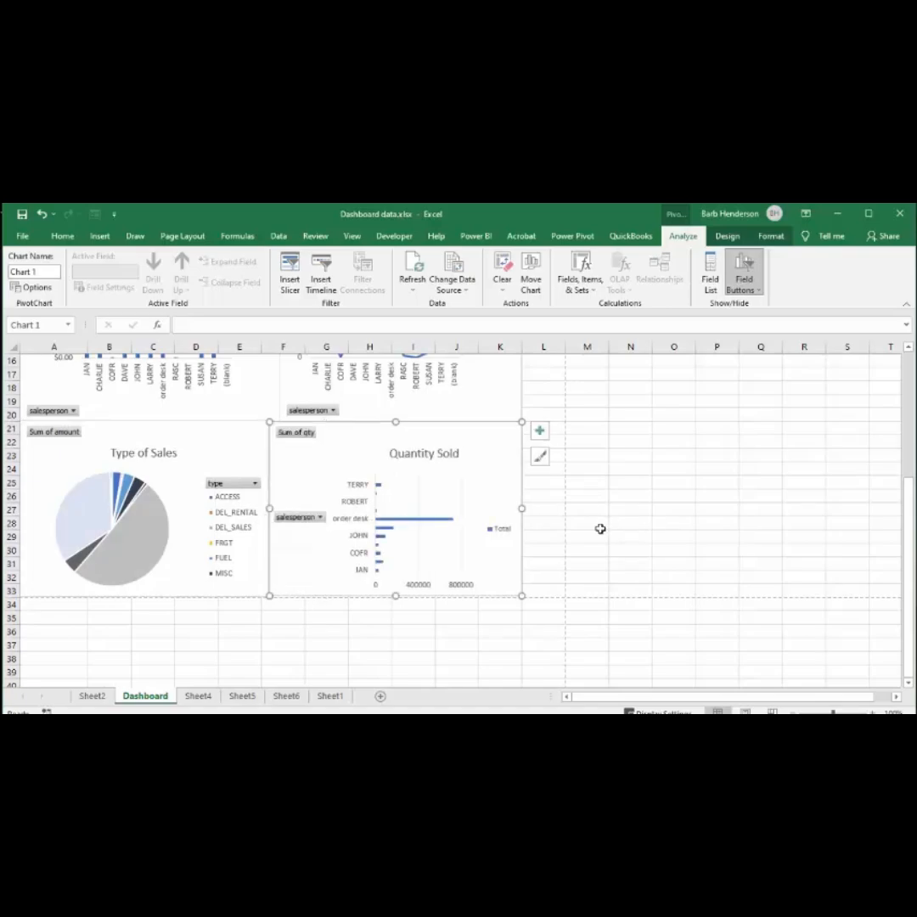
Hide the gridlines on the Dashboard sheet
{"action": "scroll", "coordinate": [601, 521], "scroll_direction": "up", "scroll_amount": 1}
{"action": "scroll", "coordinate": [601, 521], "scroll_direction": "up", "scroll_amount": 4}
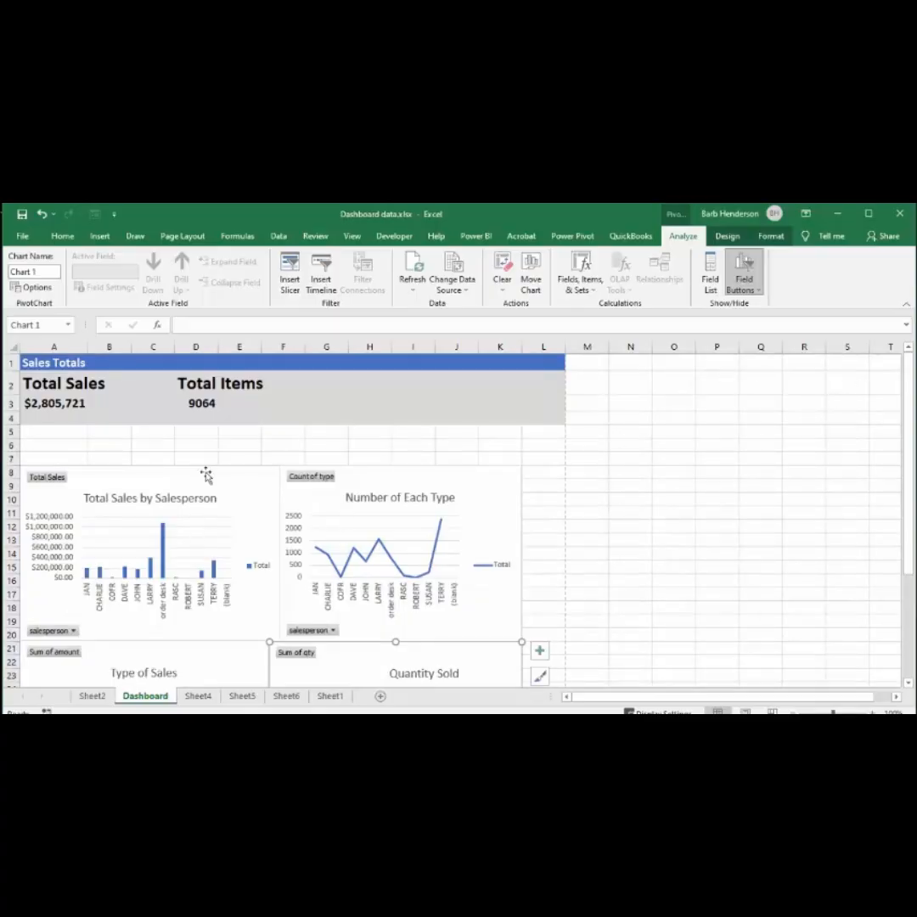
{"action": "left_click", "coordinate": [353, 237]}
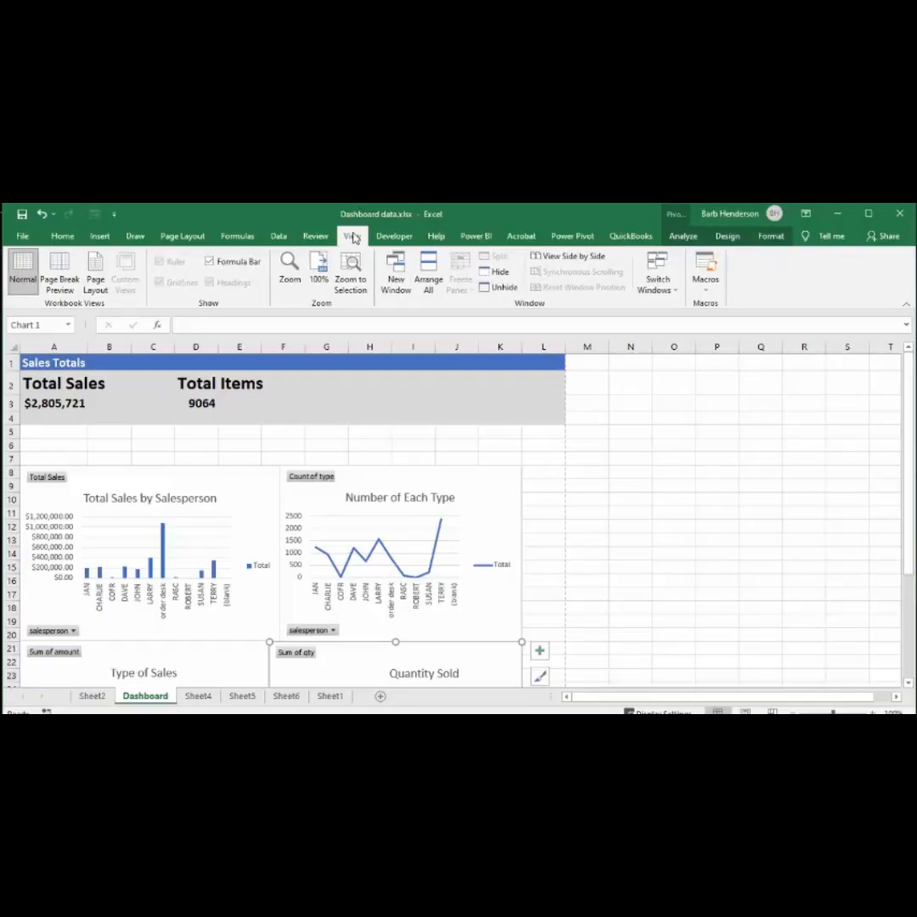
{"action": "left_click", "coordinate": [324, 446]}
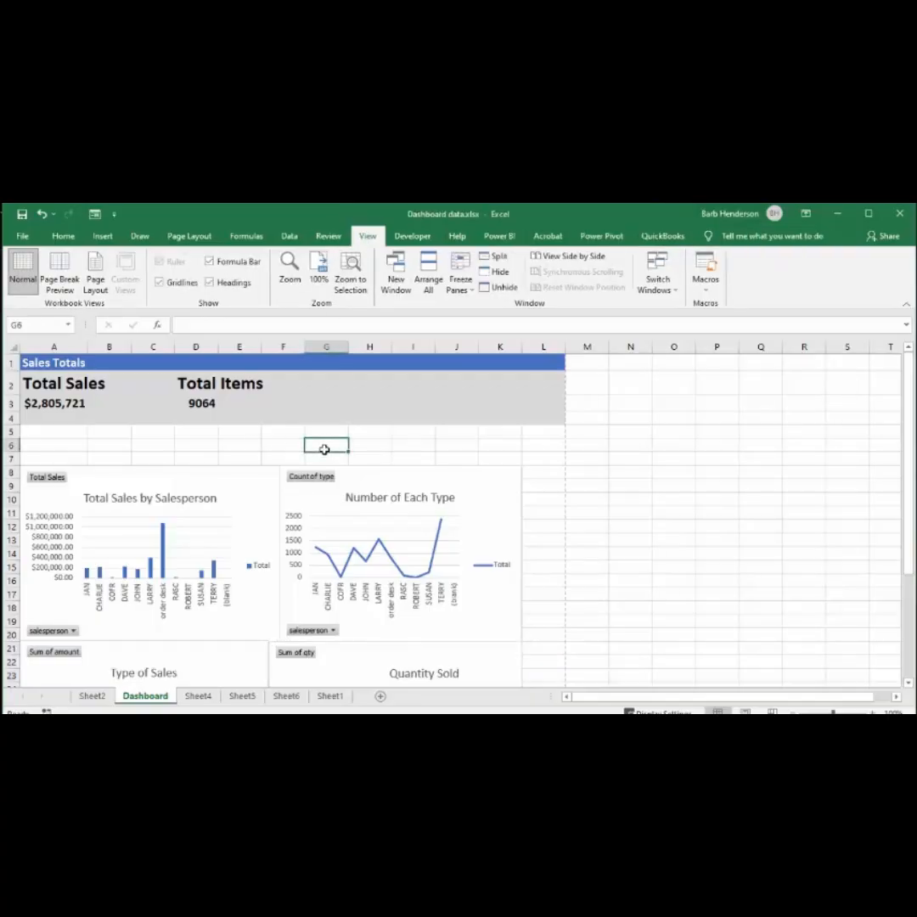
{"action": "left_click", "coordinate": [159, 283]}
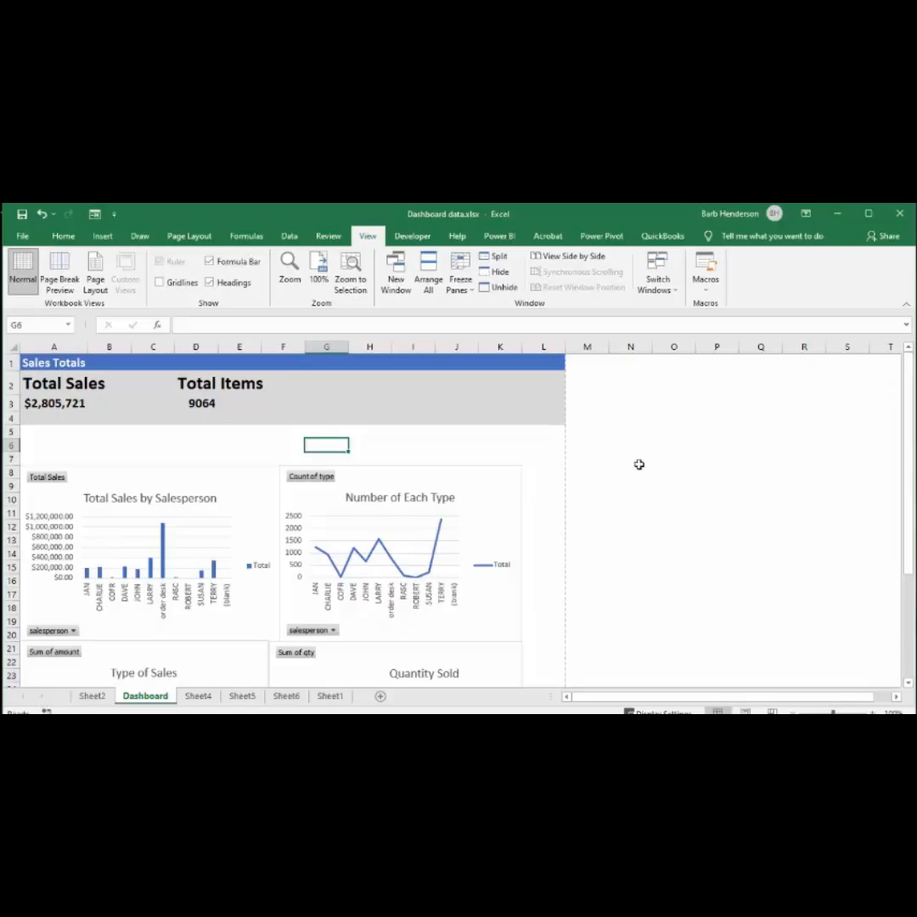
{"action": "scroll", "coordinate": [638, 464], "scroll_direction": "down", "scroll_amount": 3}
{"action": "scroll", "coordinate": [634, 466], "scroll_direction": "up", "scroll_amount": 3}
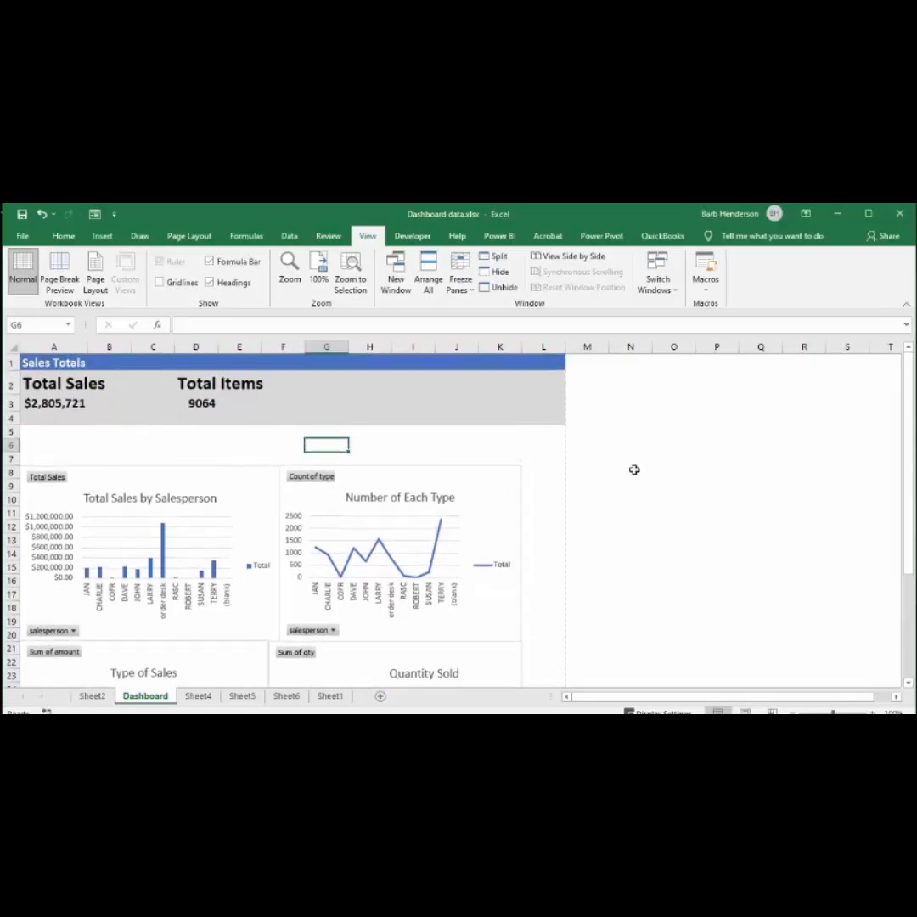
Insert a timeline for the date field from the Total Sales by Salesperson chart
{"action": "left_click", "coordinate": [207, 487]}
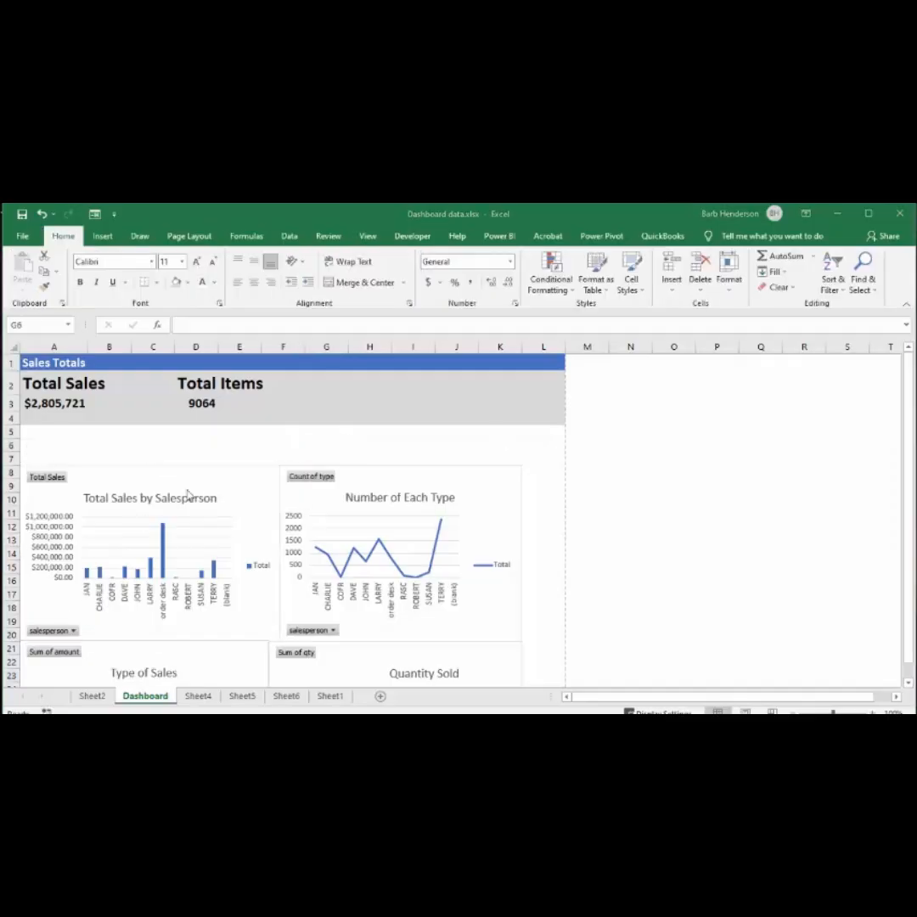
{"action": "left_click", "coordinate": [244, 501]}
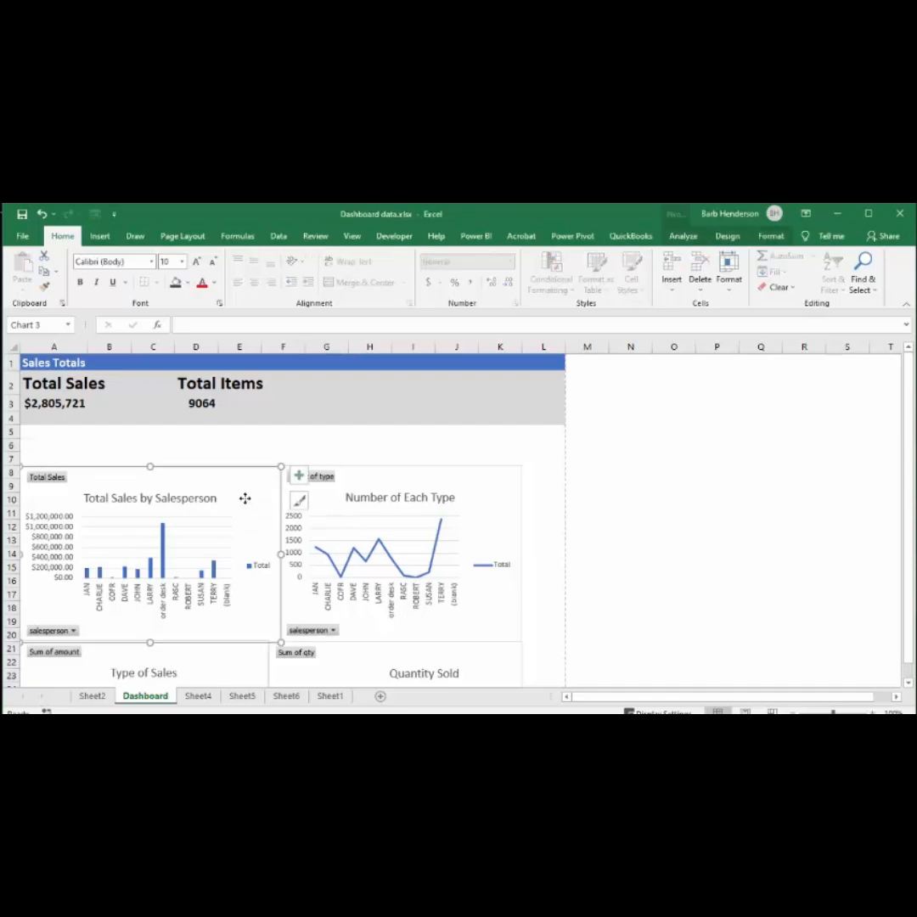
{"action": "left_click", "coordinate": [682, 237]}
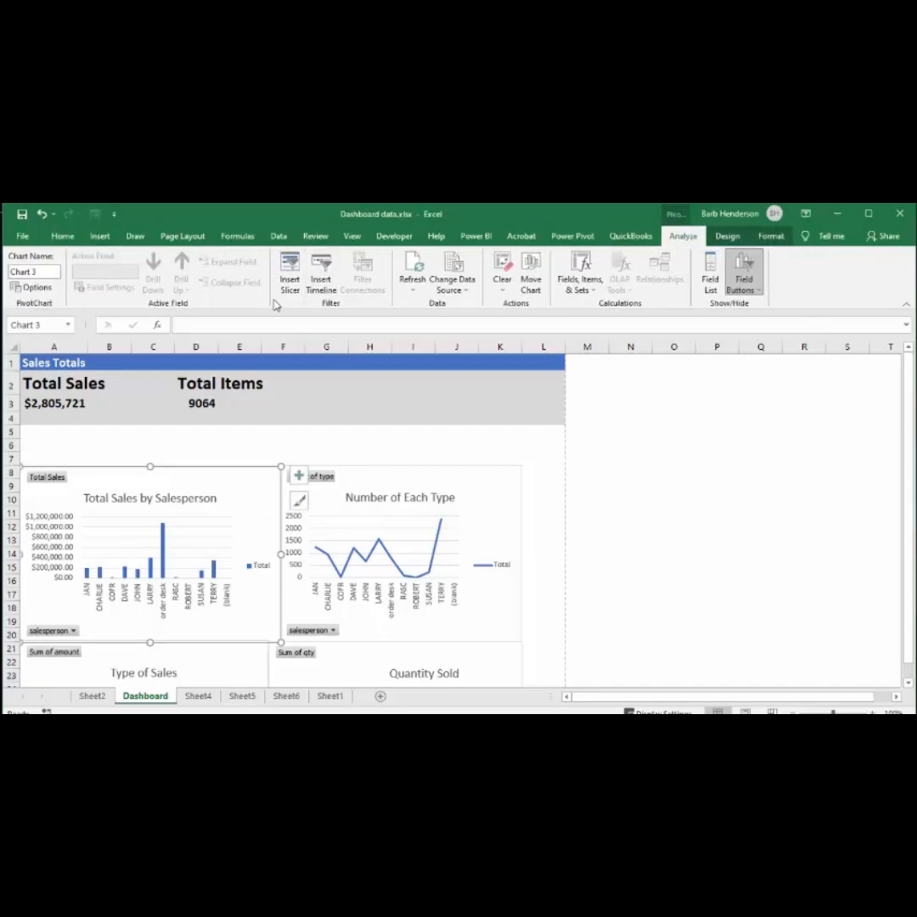
{"action": "left_click", "coordinate": [323, 267]}
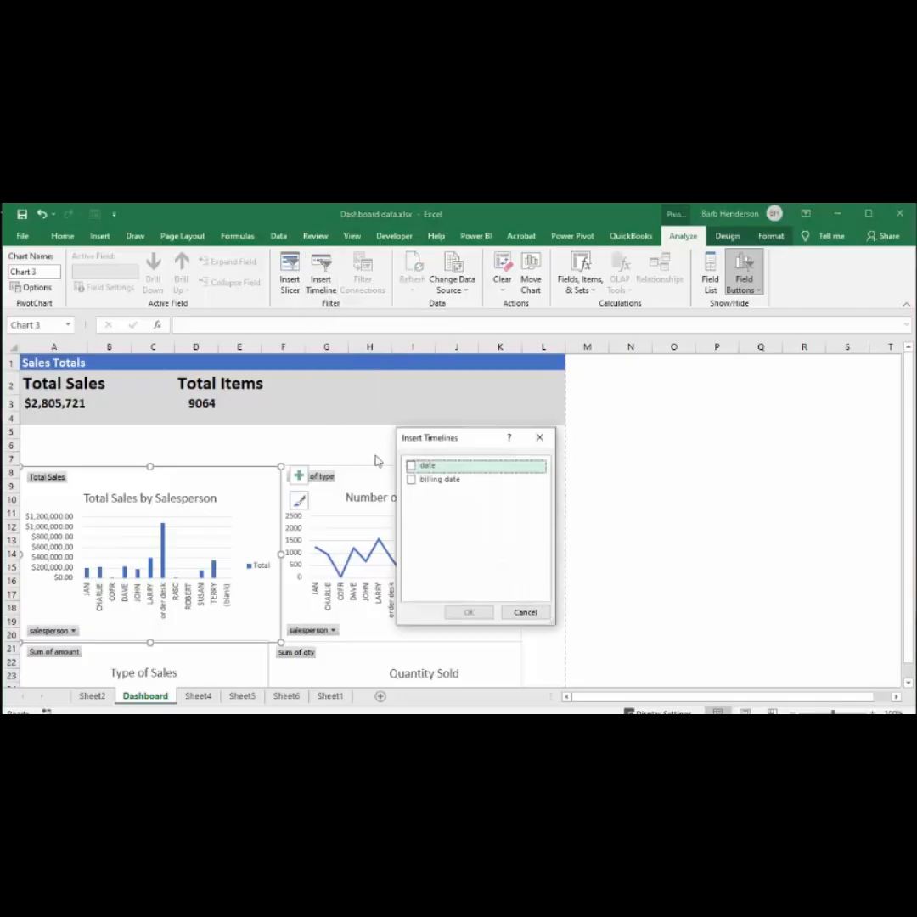
{"action": "left_click", "coordinate": [412, 466]}
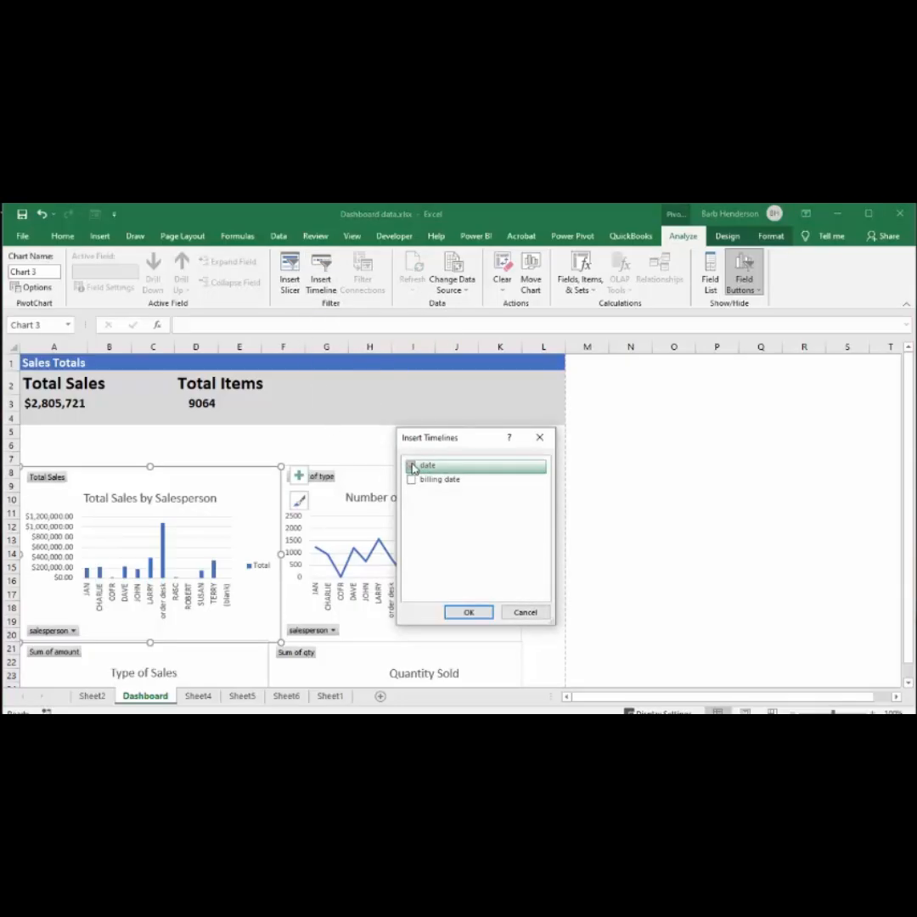
{"action": "left_click", "coordinate": [467, 613]}
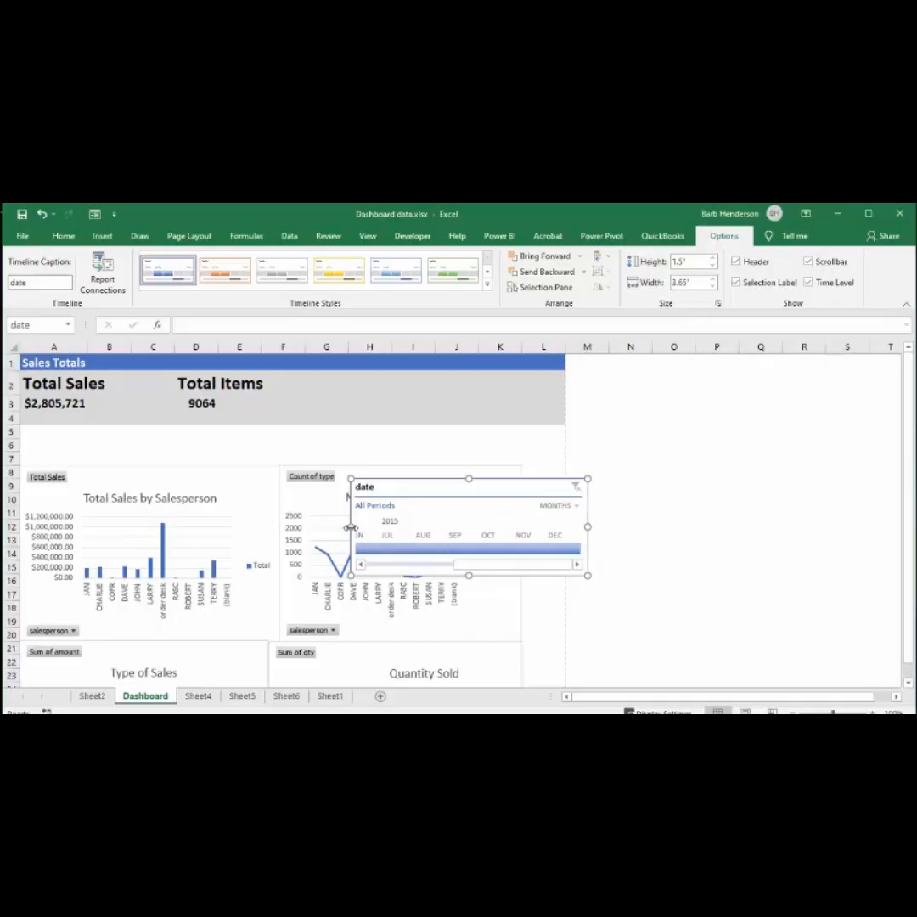
Widen the date timeline to about 6.35" to fit January through December 2015 and move it up below the header totals
{"action": "left_click_drag", "start_coordinate": [350, 527], "coordinate": [171, 550]}
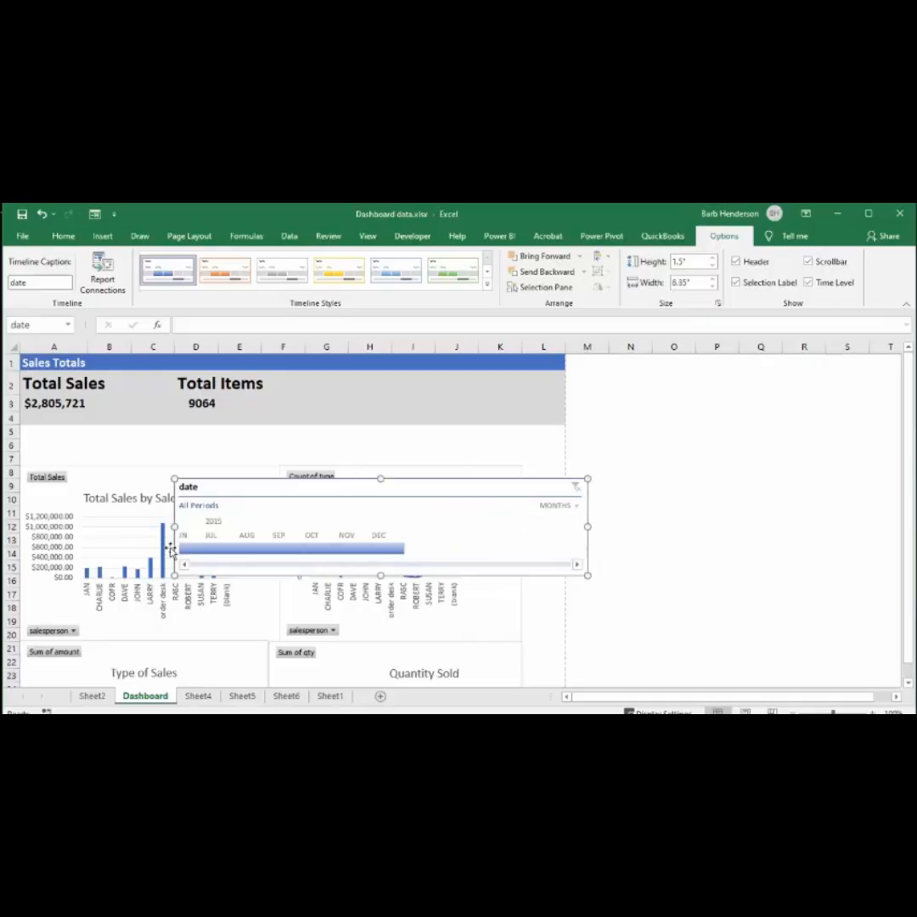
{"action": "left_click", "coordinate": [577, 565]}
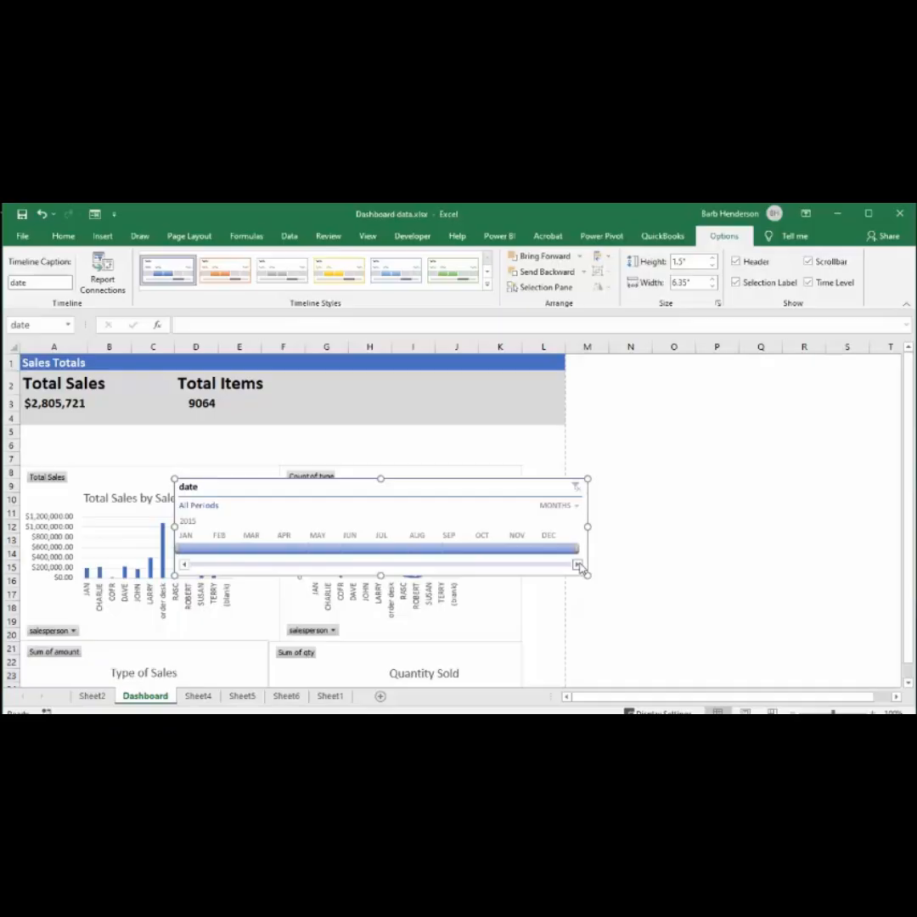
{"action": "left_click_drag", "start_coordinate": [395, 482], "coordinate": [301, 426]}
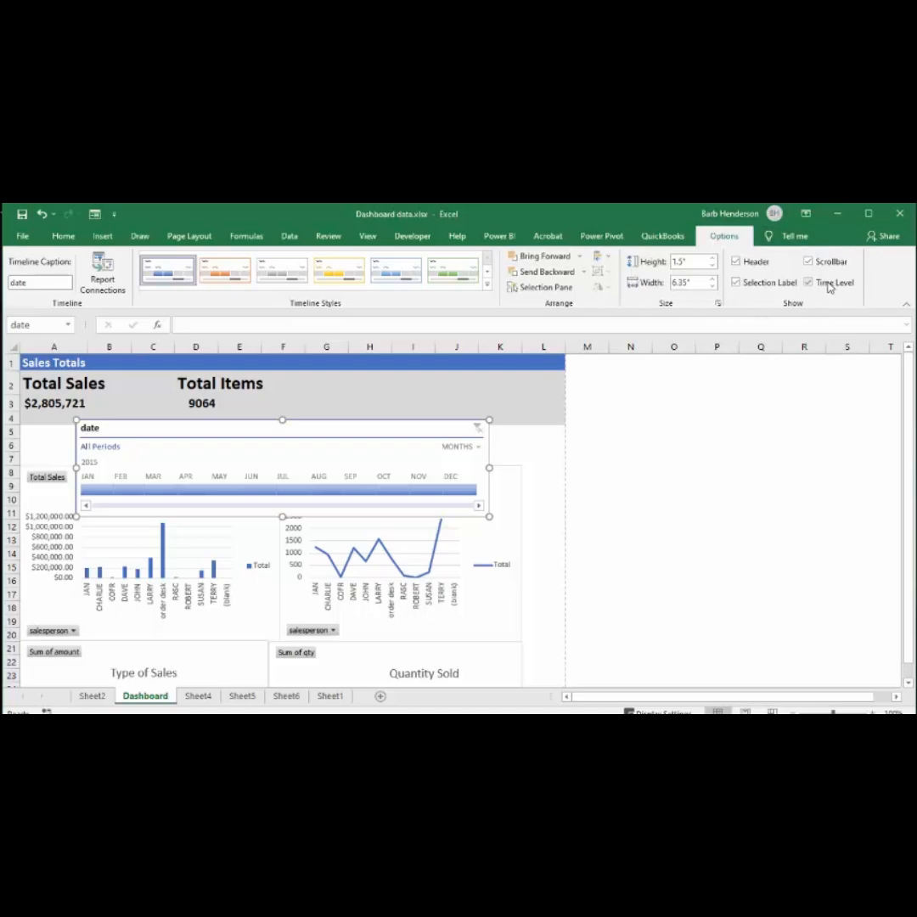
Hide the timeline's header, selection label and time level while keeping its scrollbar
{"action": "left_click", "coordinate": [736, 262]}
{"action": "left_click", "coordinate": [736, 283]}
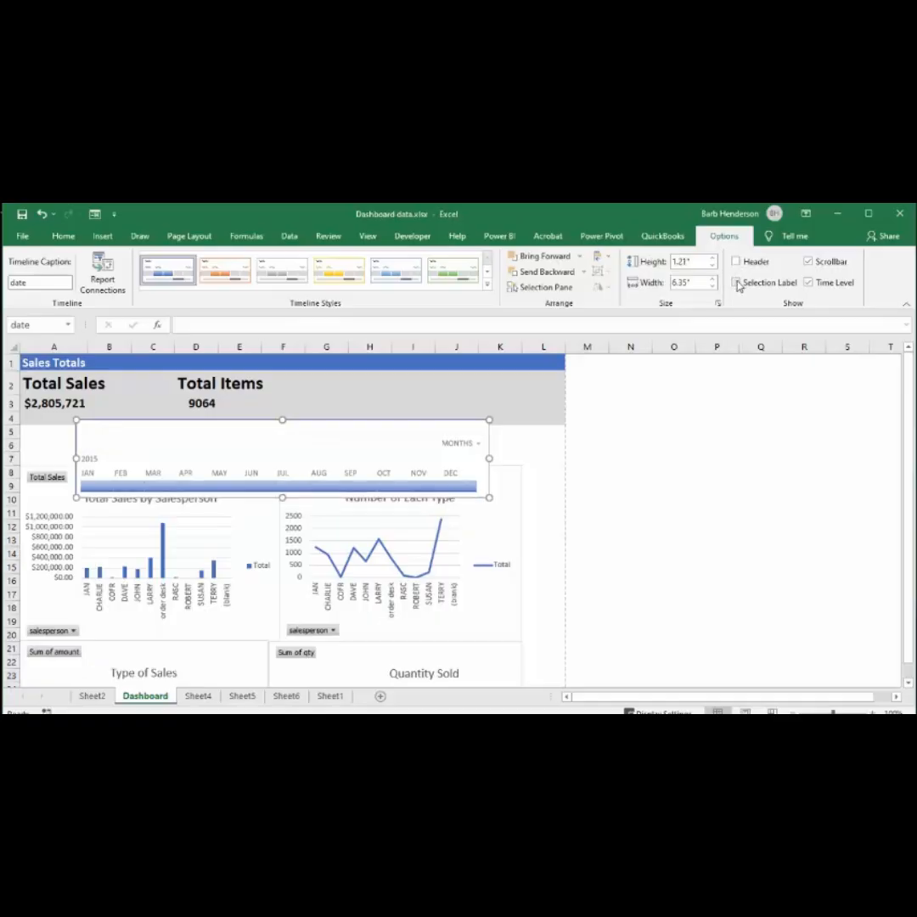
{"action": "left_click", "coordinate": [809, 284]}
{"action": "left_click", "coordinate": [809, 262]}
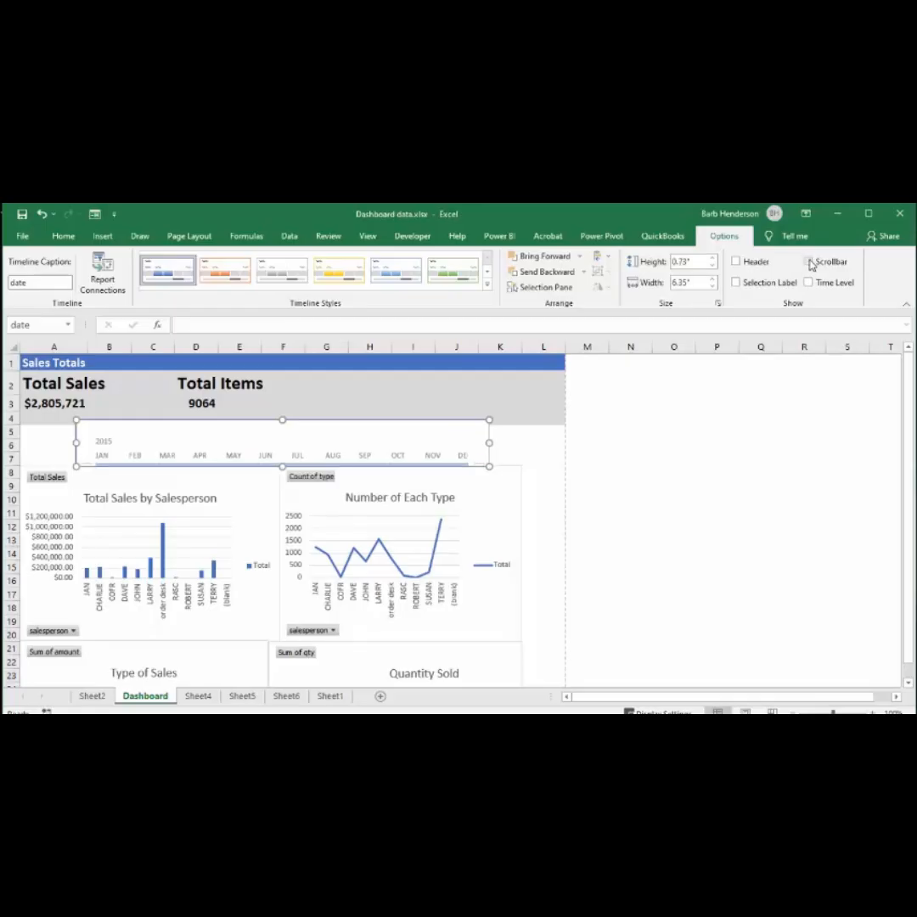
{"action": "left_click", "coordinate": [809, 262]}
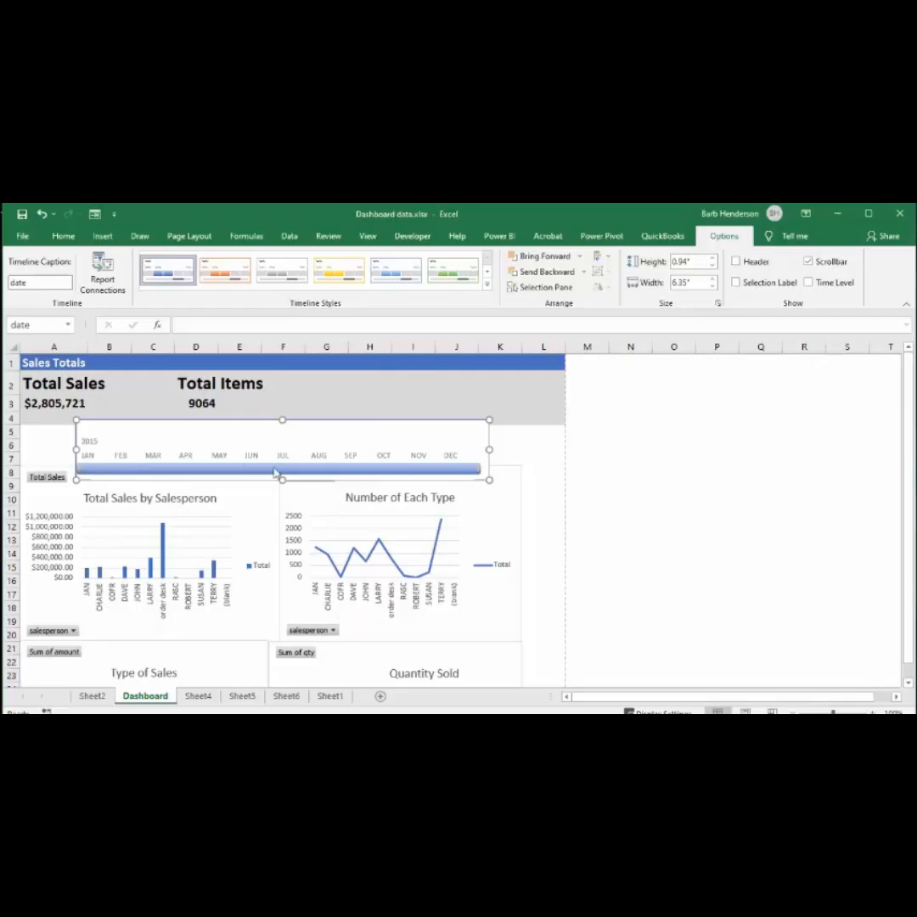
Apply the dark blue style to the timeline and fit it at about 0.91" high against the lower edge of the grey header band
{"action": "left_click", "coordinate": [487, 288]}
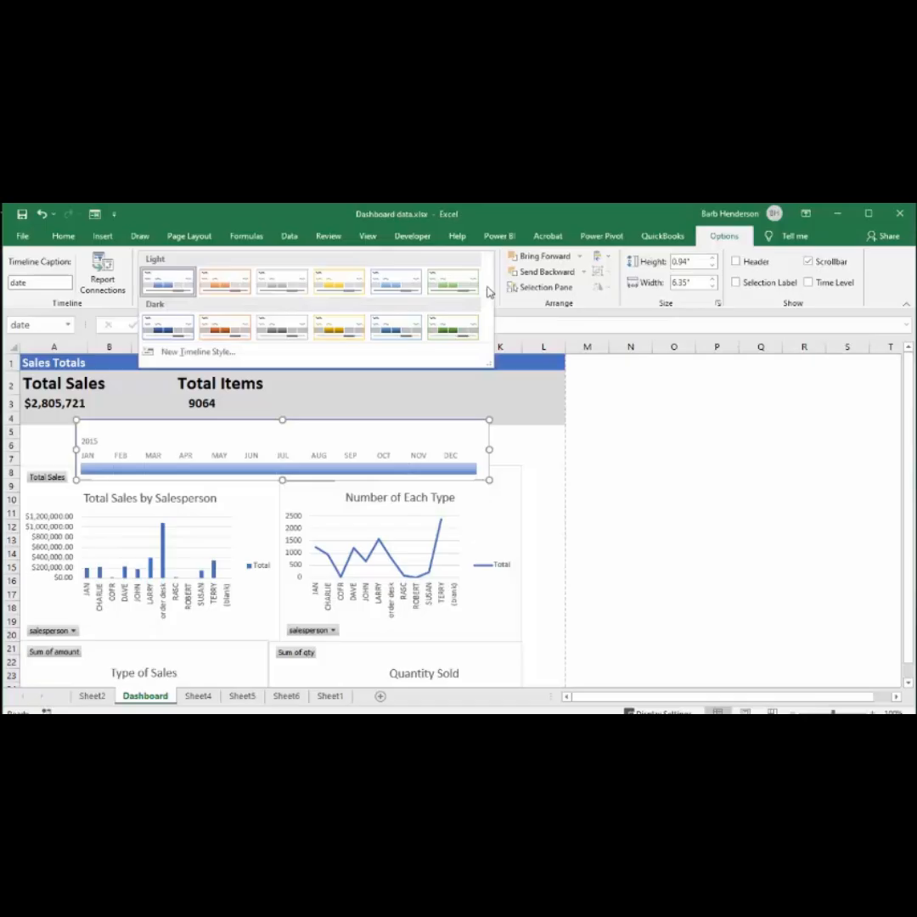
{"action": "left_click", "coordinate": [161, 331]}
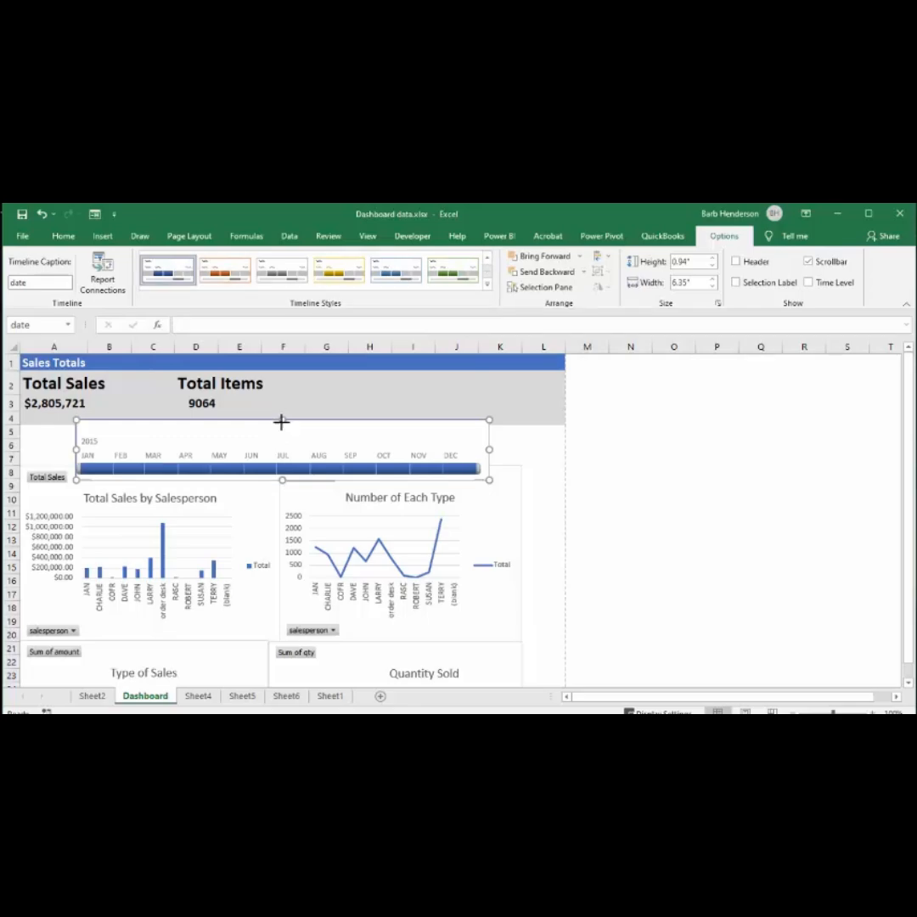
{"action": "left_click_drag", "start_coordinate": [281, 422], "coordinate": [283, 421]}
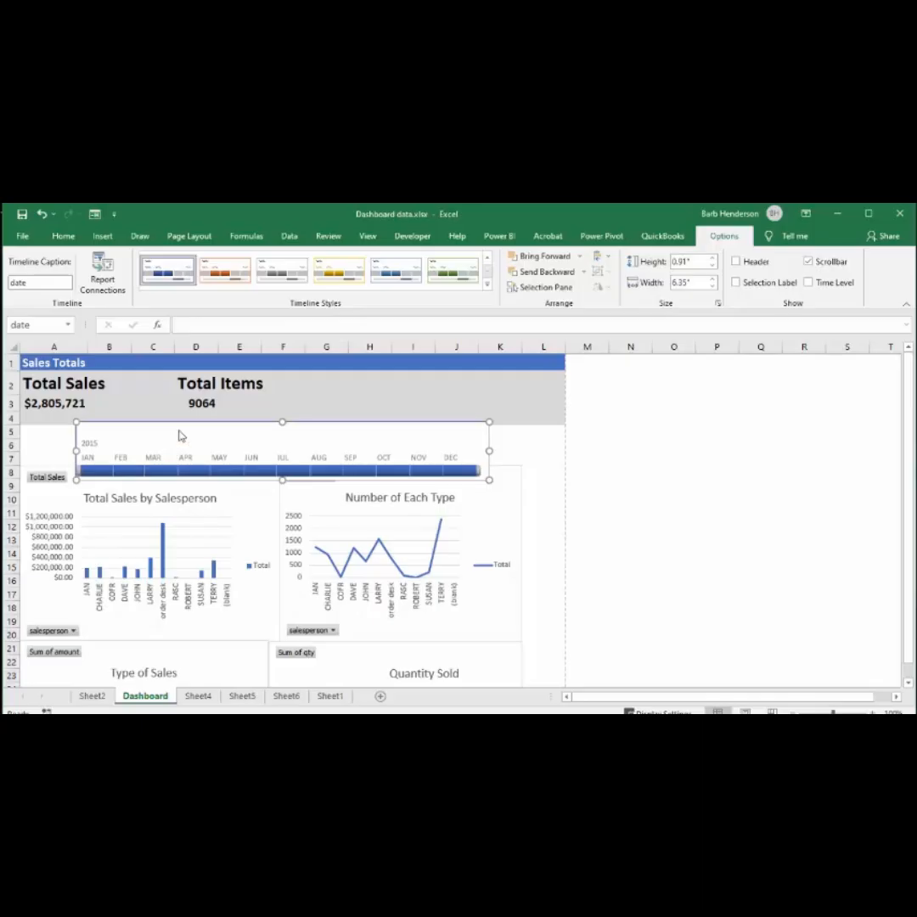
{"action": "left_click_drag", "start_coordinate": [184, 426], "coordinate": [176, 415]}
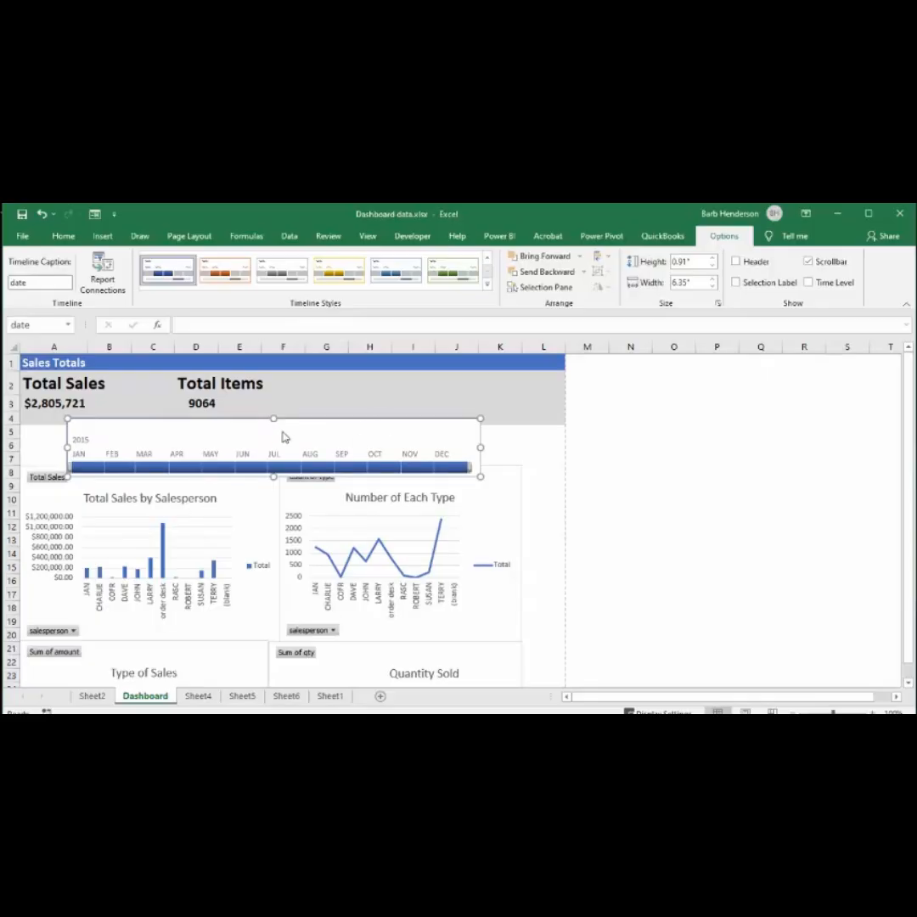
Connect the date timeline to the PivotTables on Sheet4, Sheet5 and Sheet6 as well as Sheet2
{"action": "left_click", "coordinate": [104, 266]}
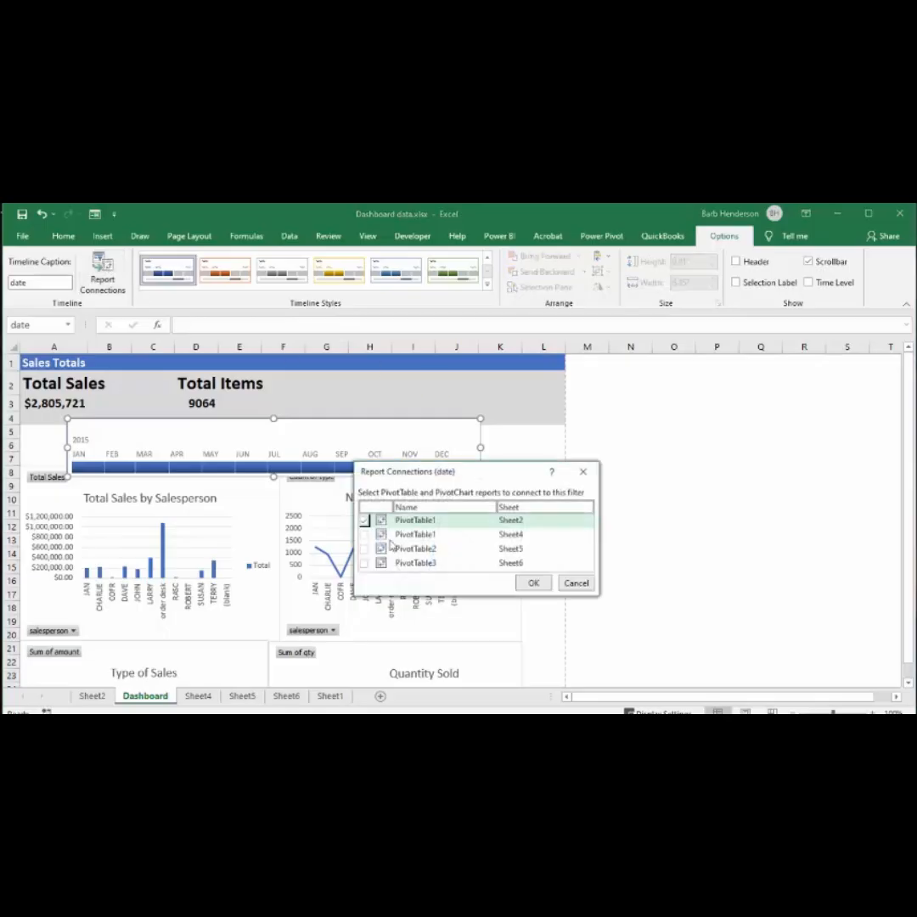
{"action": "left_click", "coordinate": [364, 534]}
{"action": "left_click", "coordinate": [364, 548]}
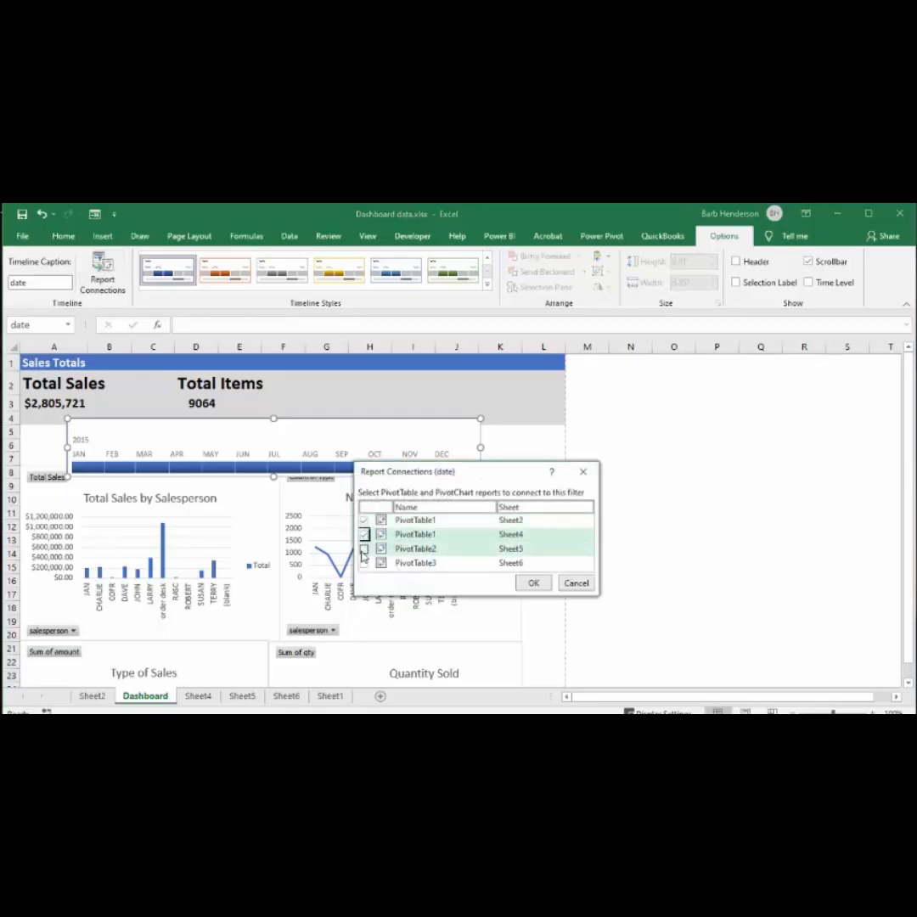
{"action": "left_click", "coordinate": [364, 562]}
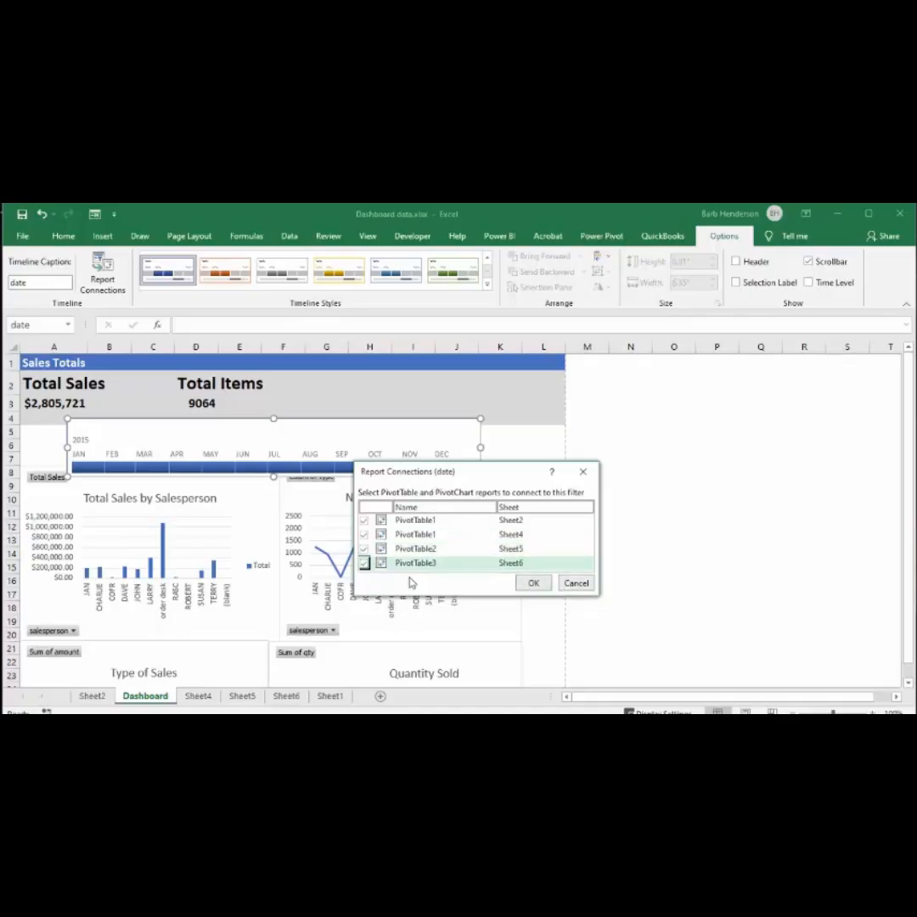
{"action": "left_click", "coordinate": [535, 583]}
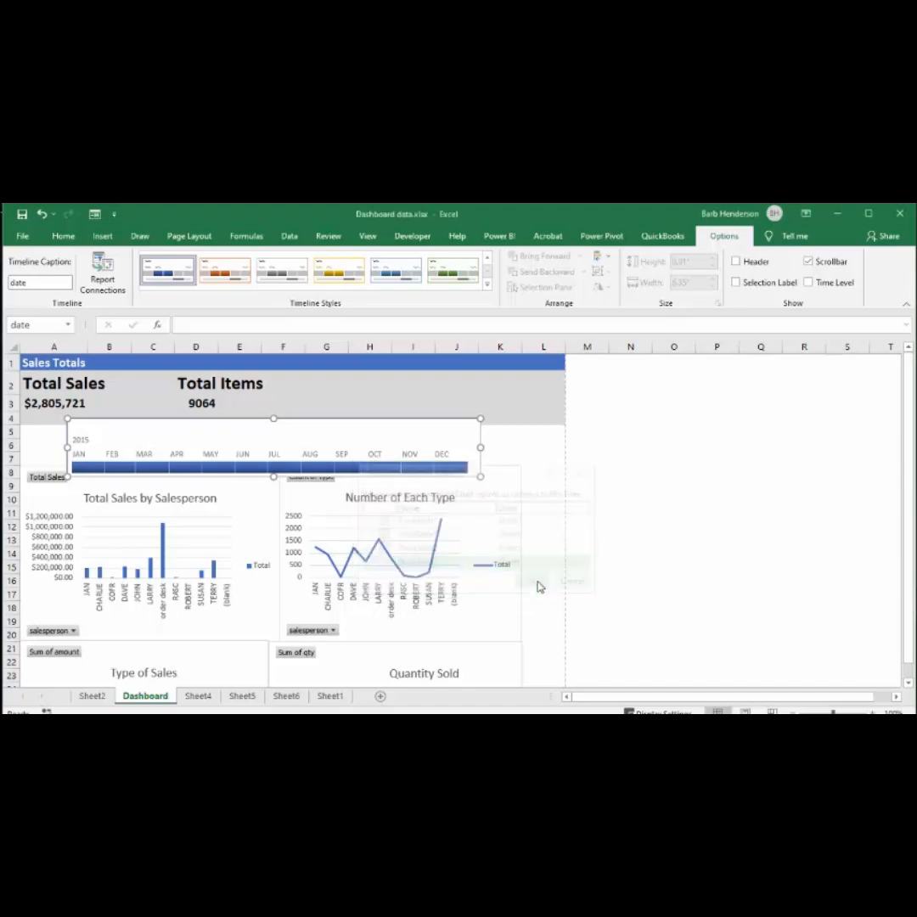
{"action": "left_click", "coordinate": [540, 452]}
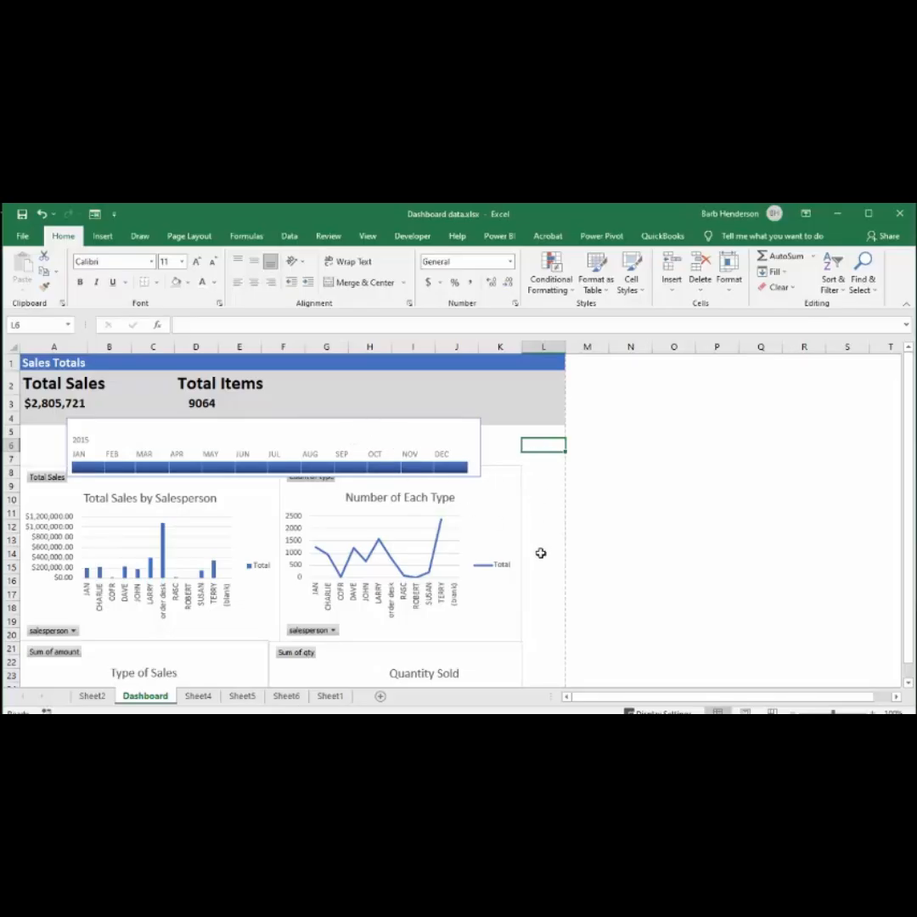
Insert a slicer for the type field and place it beside the Number of Each Type chart, starting at column L
{"action": "left_click", "coordinate": [242, 522]}
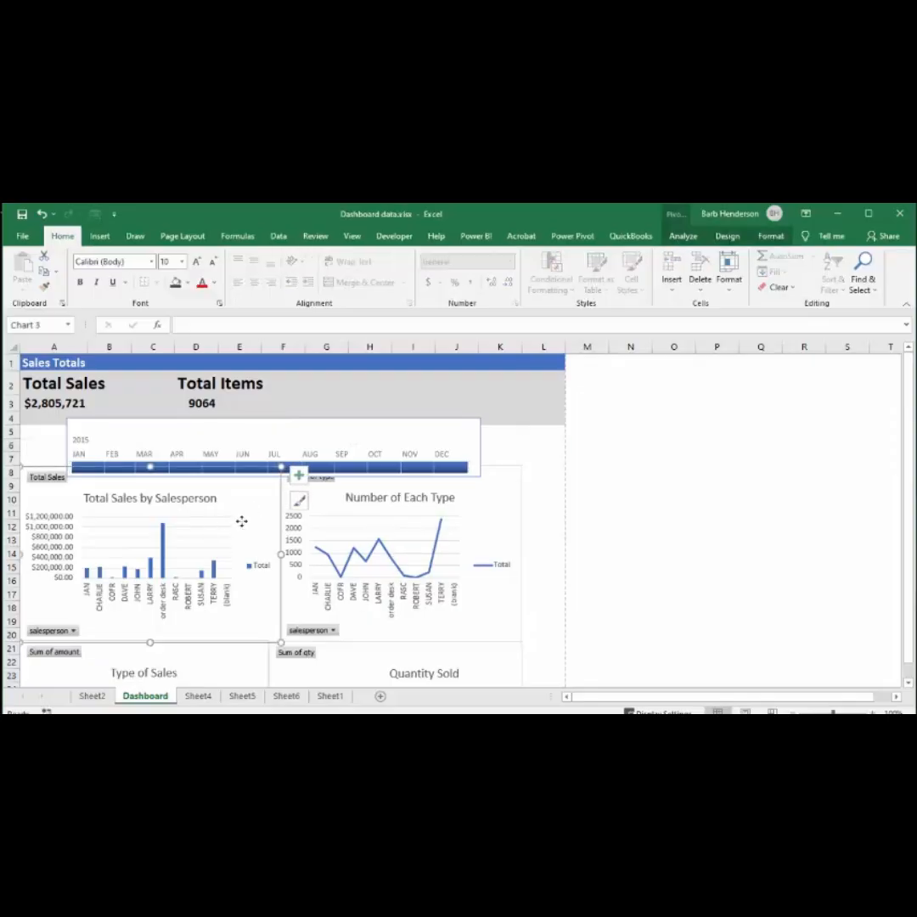
{"action": "left_click", "coordinate": [681, 236]}
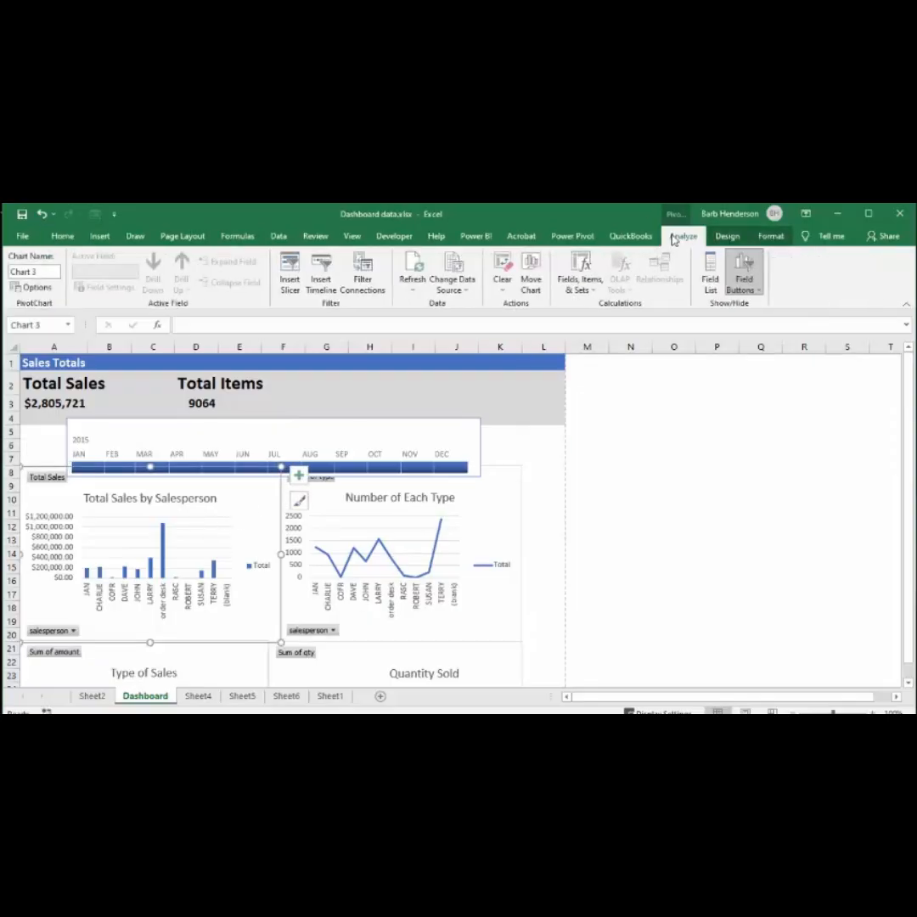
{"action": "left_click", "coordinate": [291, 270]}
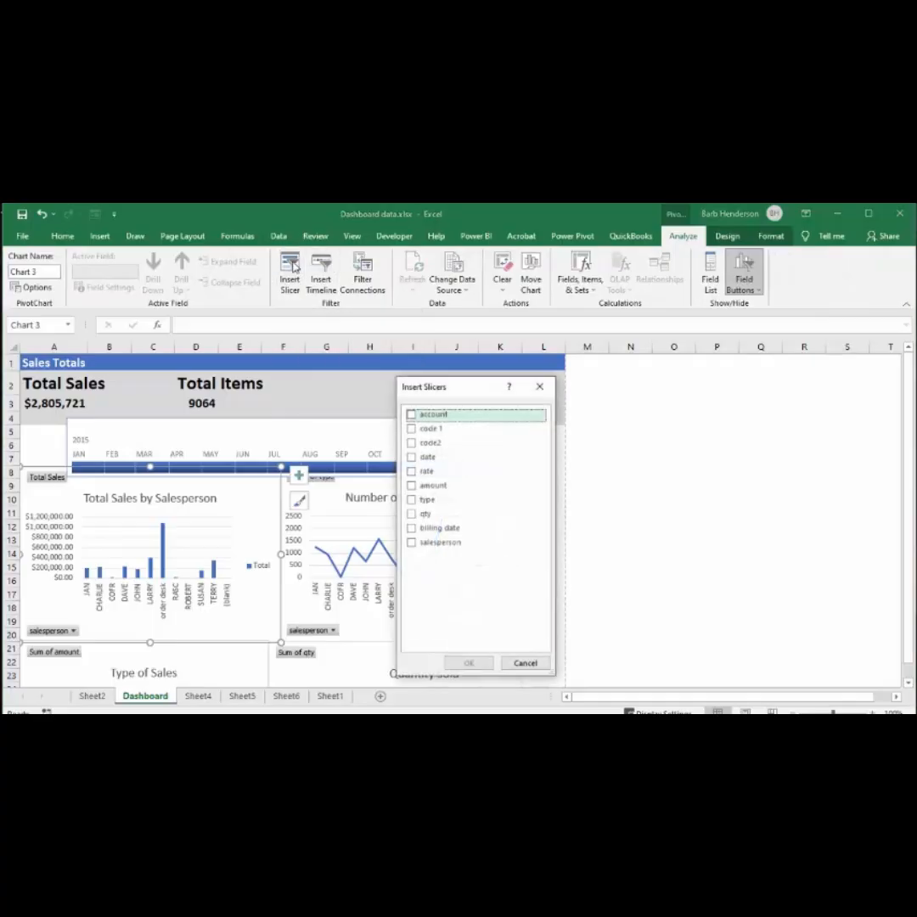
{"action": "left_click", "coordinate": [412, 502]}
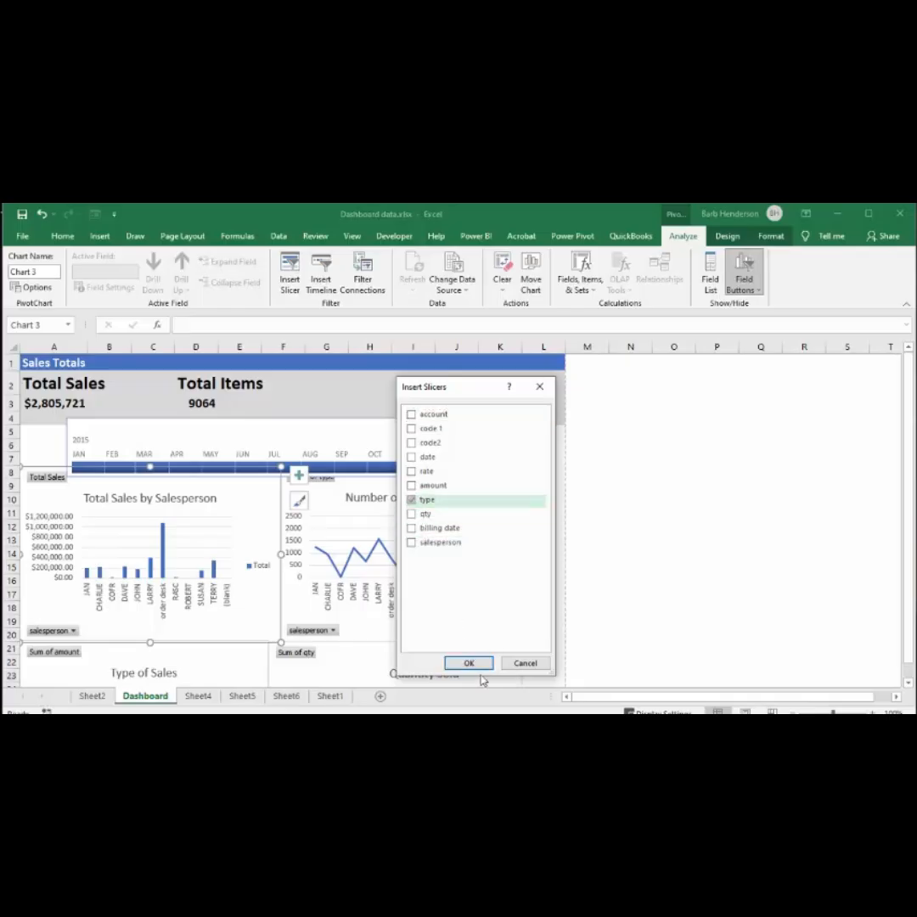
{"action": "left_click", "coordinate": [471, 664]}
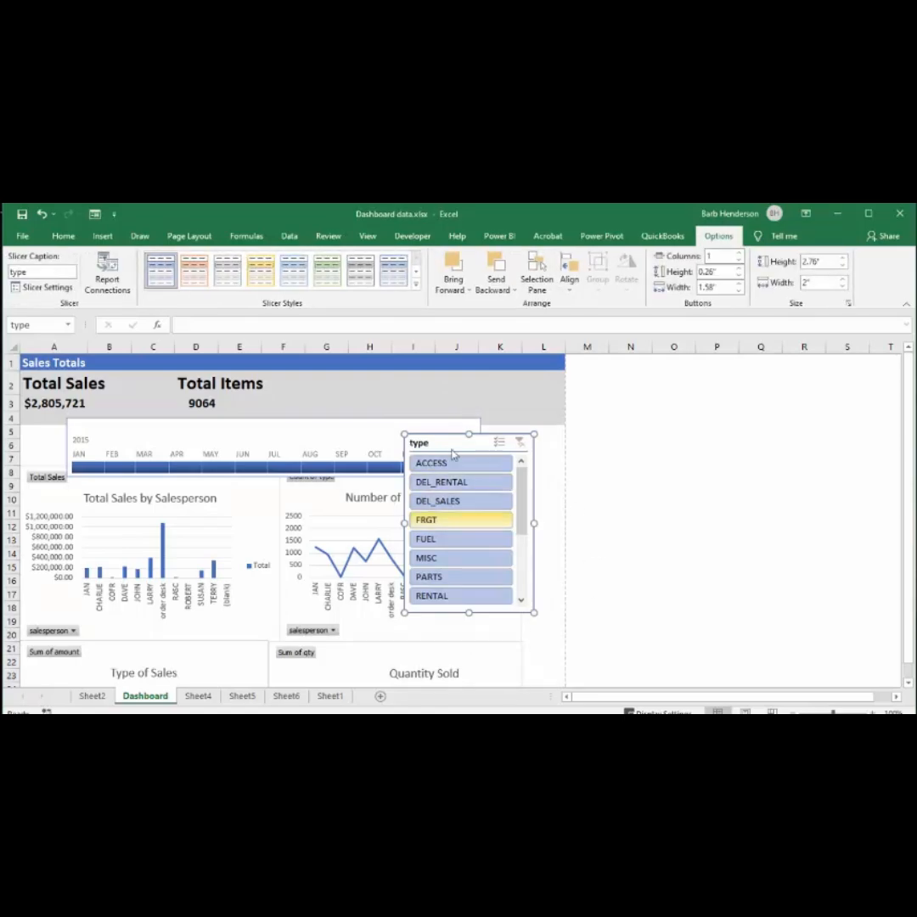
{"action": "left_click_drag", "start_coordinate": [435, 444], "coordinate": [549, 473]}
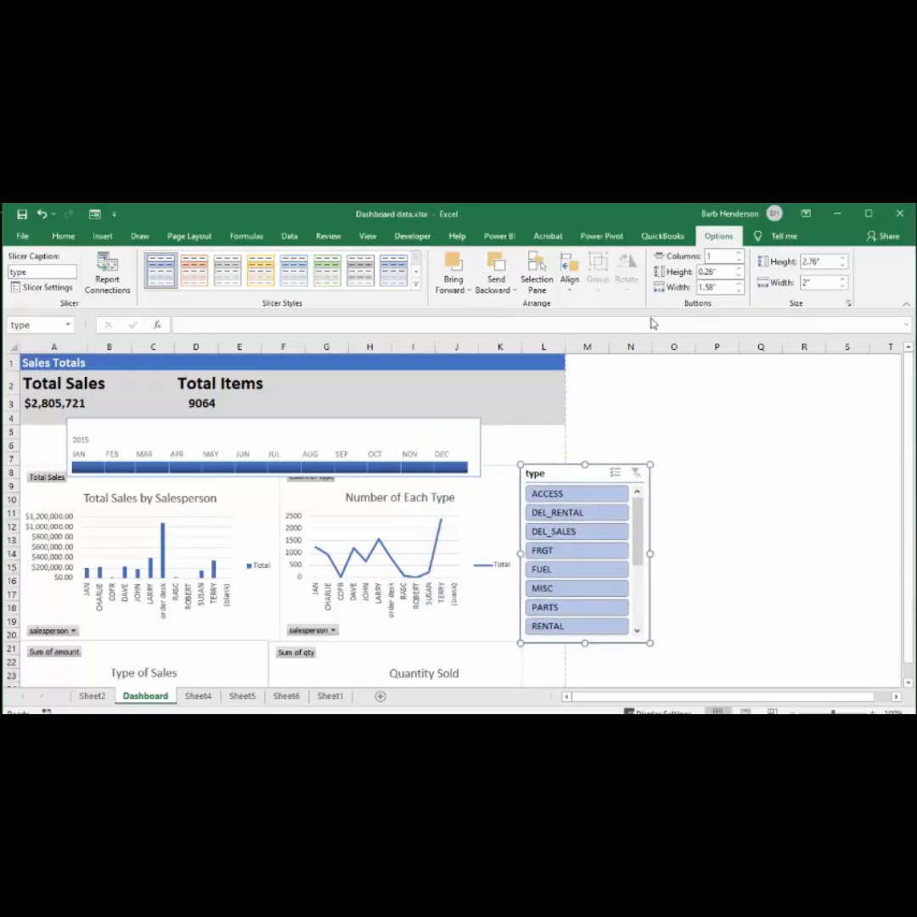
Set the type slicer's button width to 1" and lengthen the slicer to about 4.23"
{"action": "double_click", "coordinate": [718, 287]}
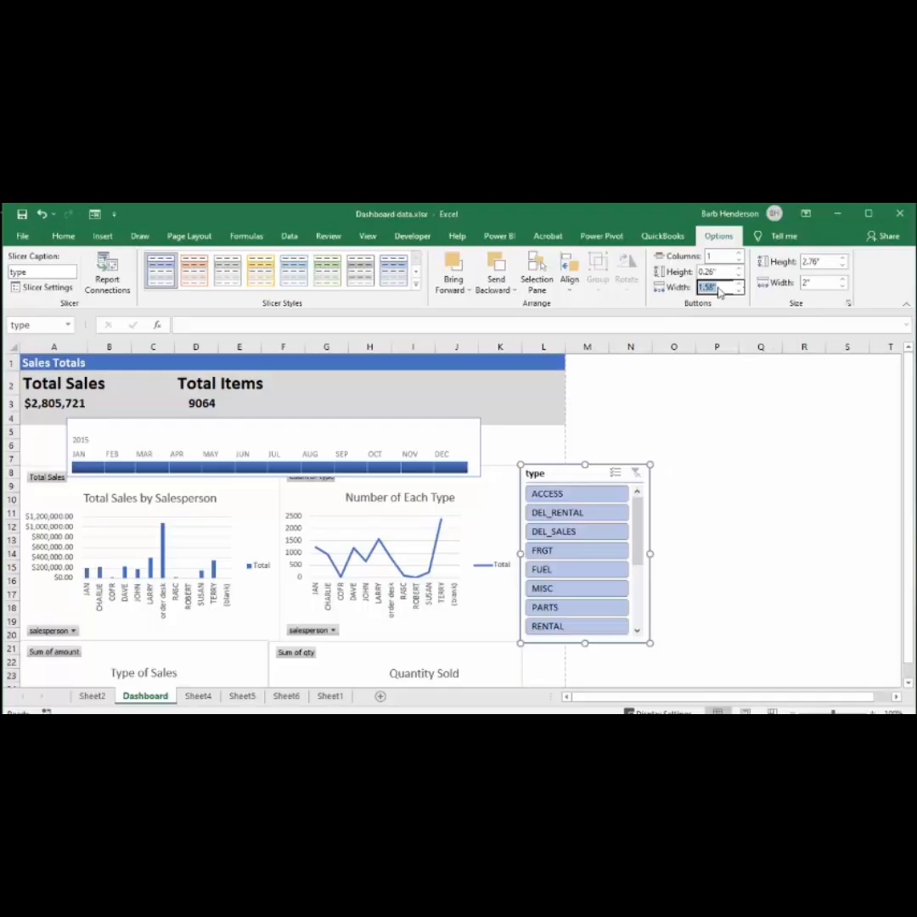
{"action": "type", "text": "1"}
{"action": "left_click", "coordinate": [720, 431]}
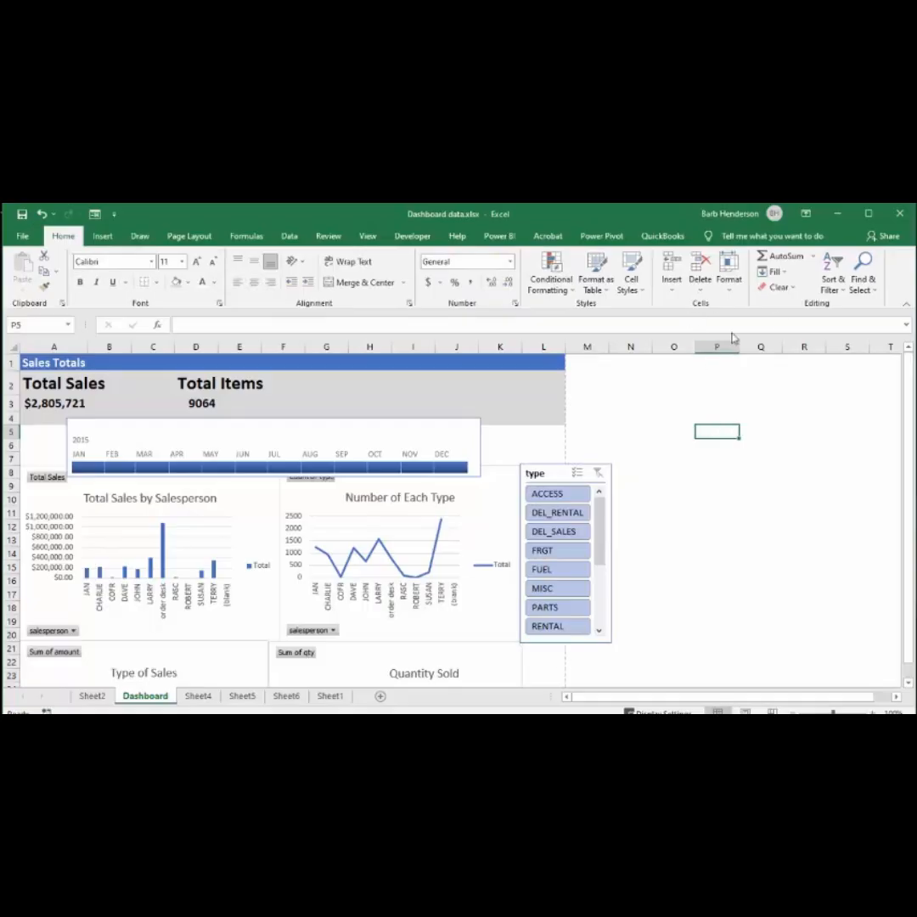
{"action": "left_click", "coordinate": [552, 478]}
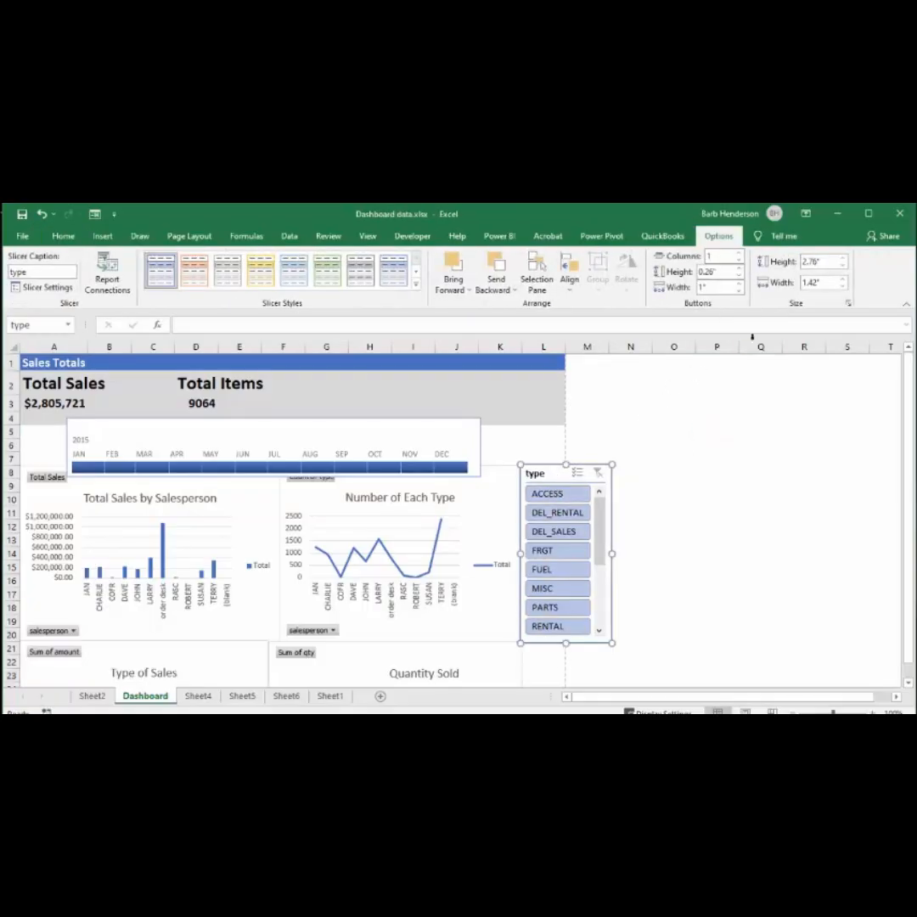
{"action": "left_click_drag", "start_coordinate": [566, 647], "coordinate": [573, 696]}
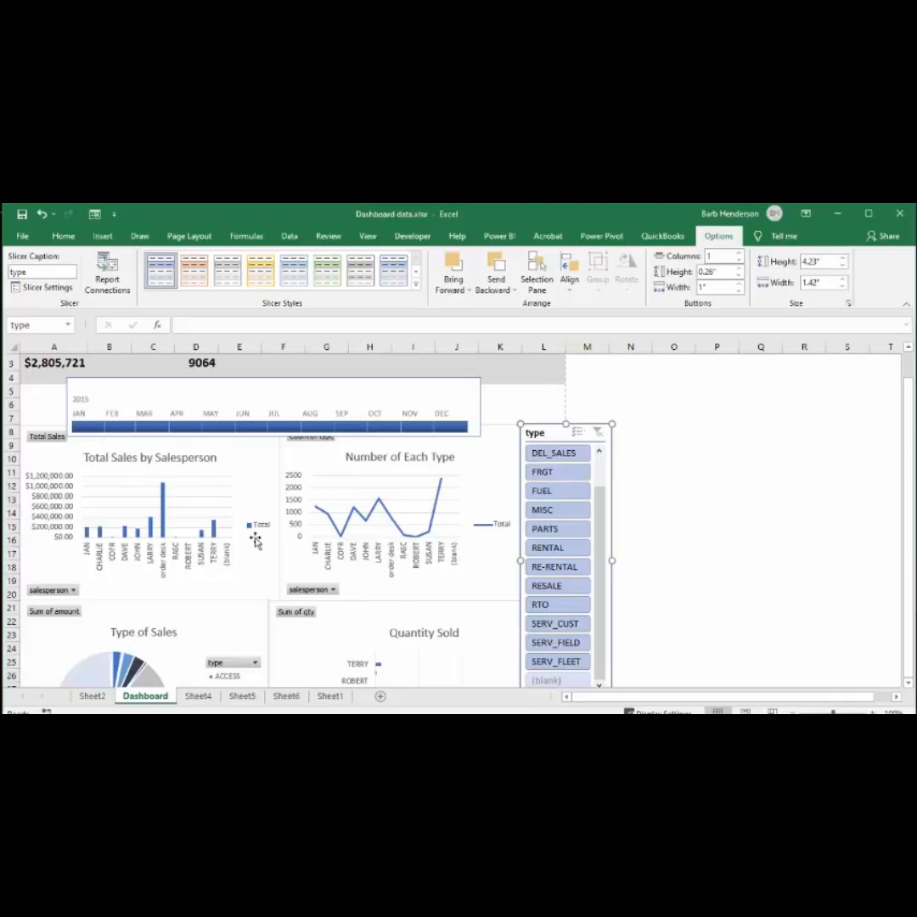
Narrow the Total Sales by Salesperson chart to end in column E and fit the Number of Each Type chart from there to column K's start
{"action": "left_click", "coordinate": [256, 501]}
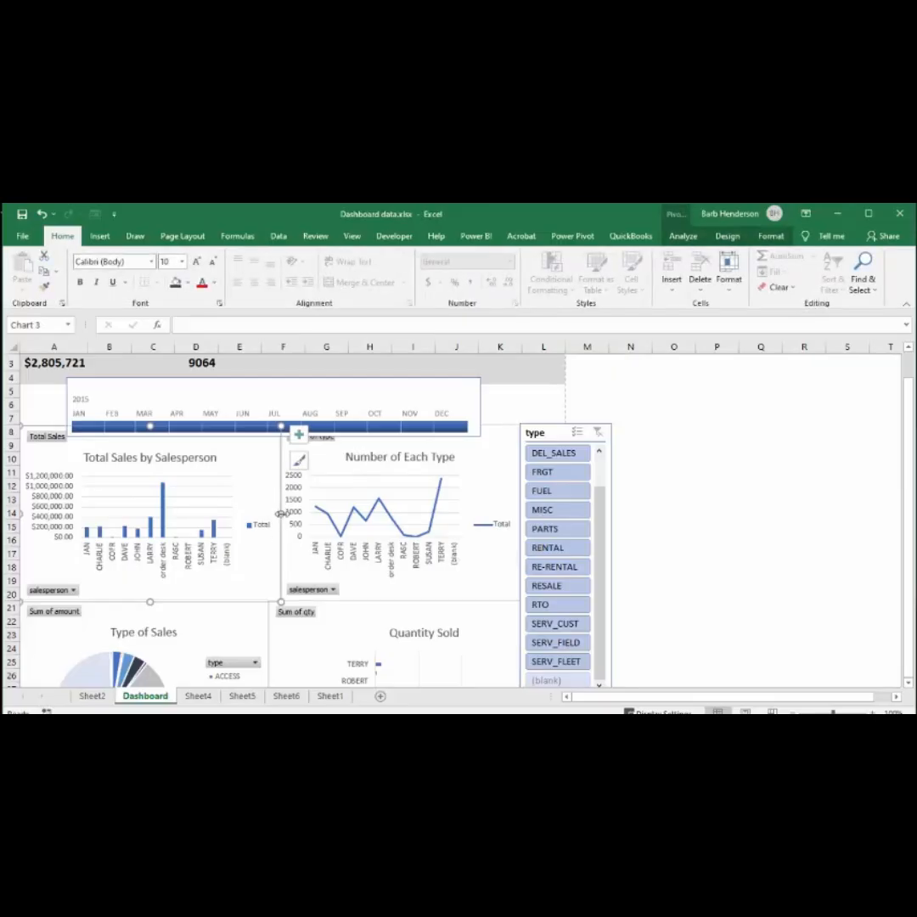
{"action": "left_click_drag", "start_coordinate": [281, 513], "coordinate": [244, 524]}
{"action": "left_click", "coordinate": [487, 447]}
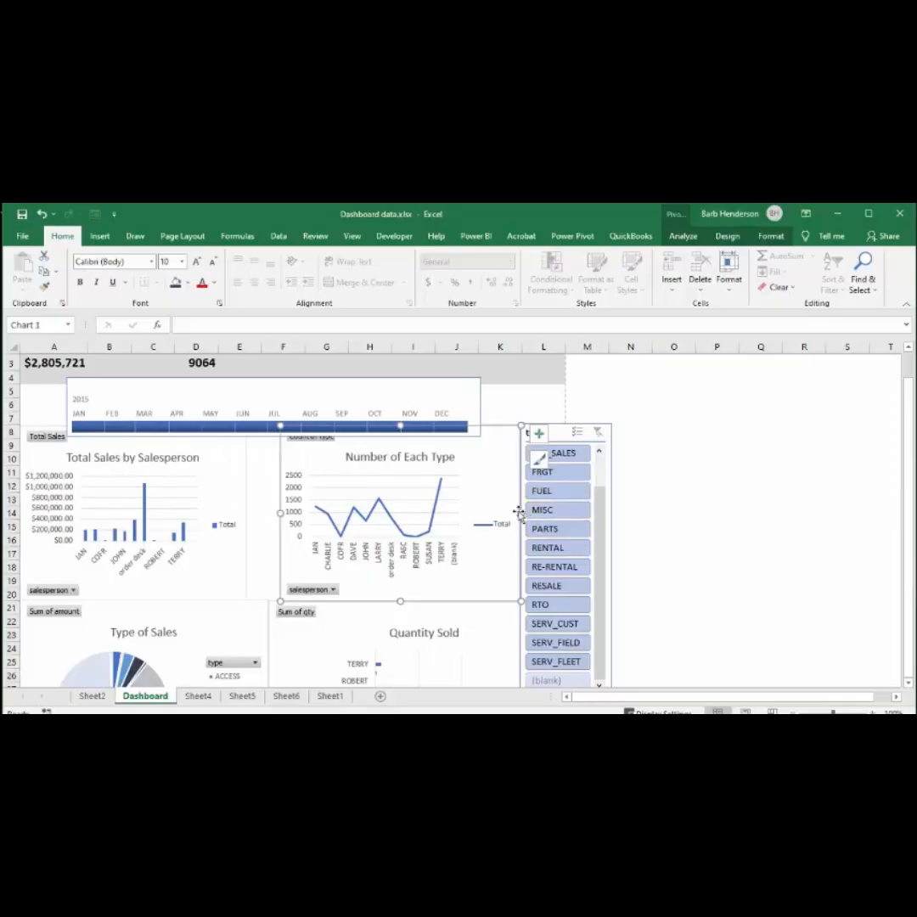
{"action": "left_click_drag", "start_coordinate": [279, 511], "coordinate": [247, 524]}
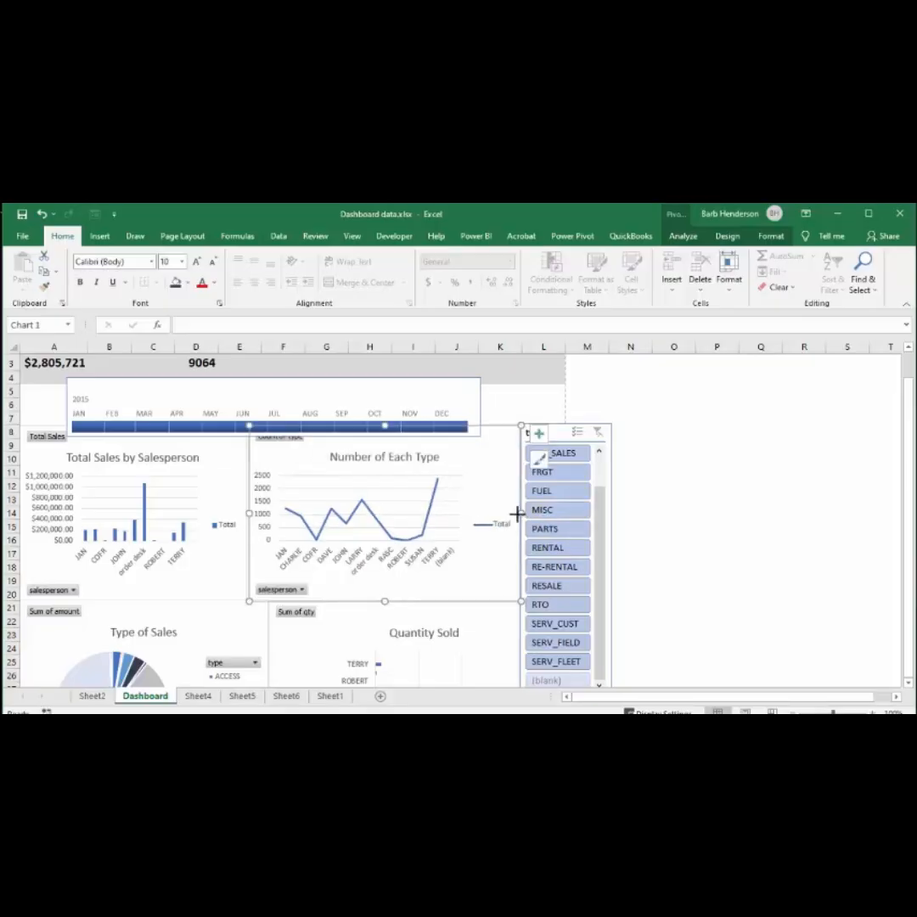
{"action": "left_click_drag", "start_coordinate": [516, 512], "coordinate": [480, 519]}
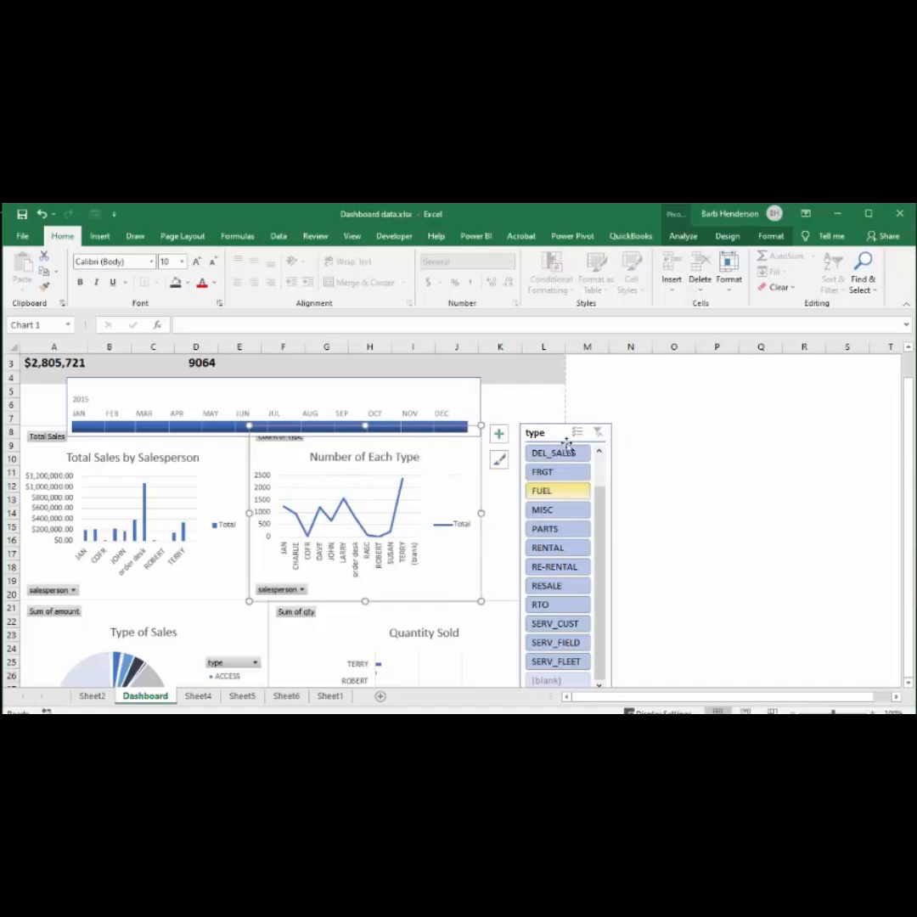
Move the type slicer to start at column K, and fit the Type of Sales and Quantity Sold charts into columns A–D and E–J
{"action": "left_click_drag", "start_coordinate": [561, 431], "coordinate": [519, 444]}
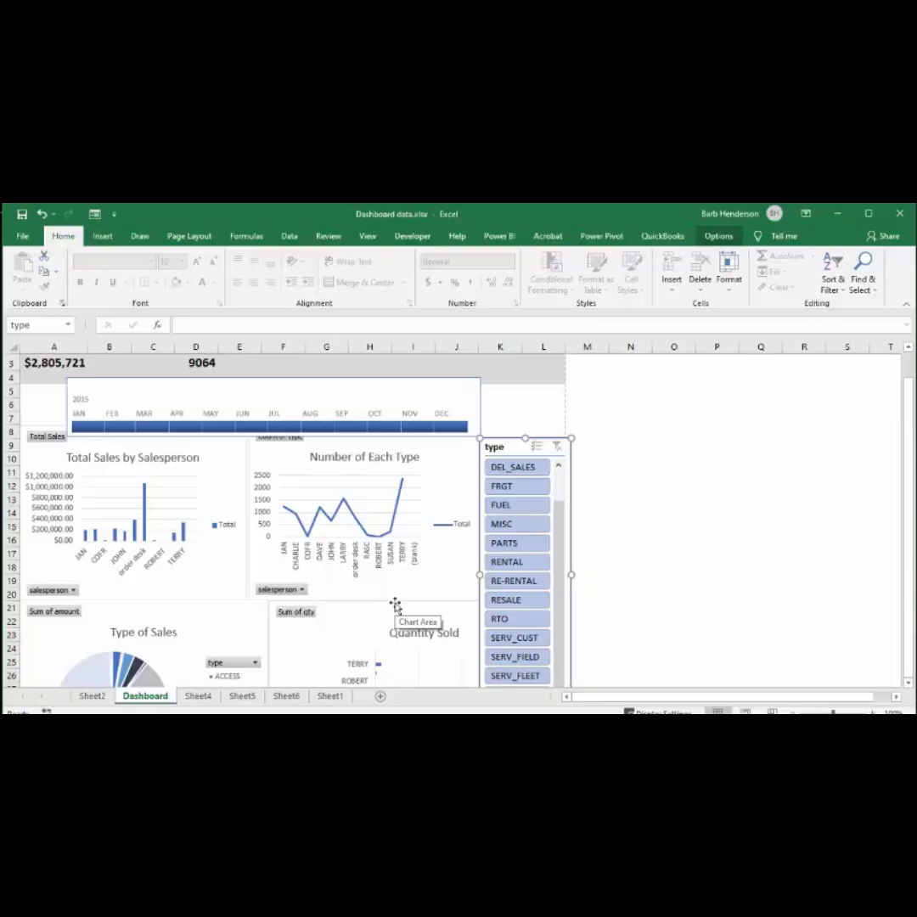
{"action": "scroll", "coordinate": [289, 518], "scroll_direction": "down", "scroll_amount": 3}
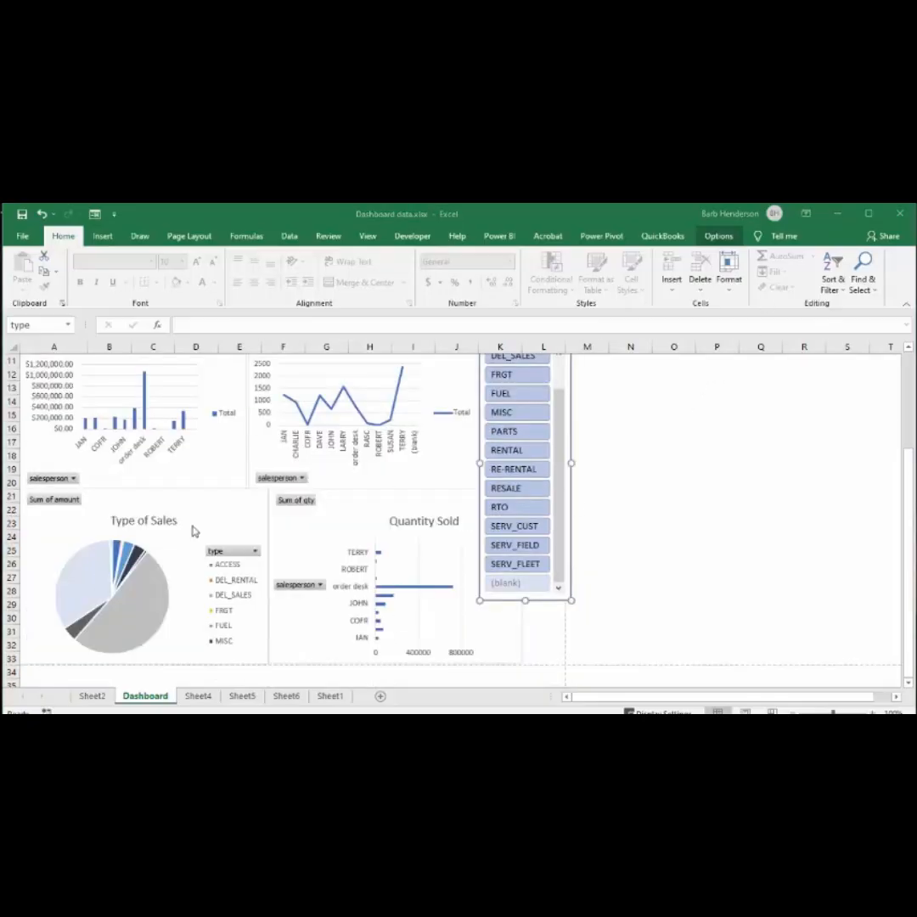
{"action": "left_click", "coordinate": [246, 513]}
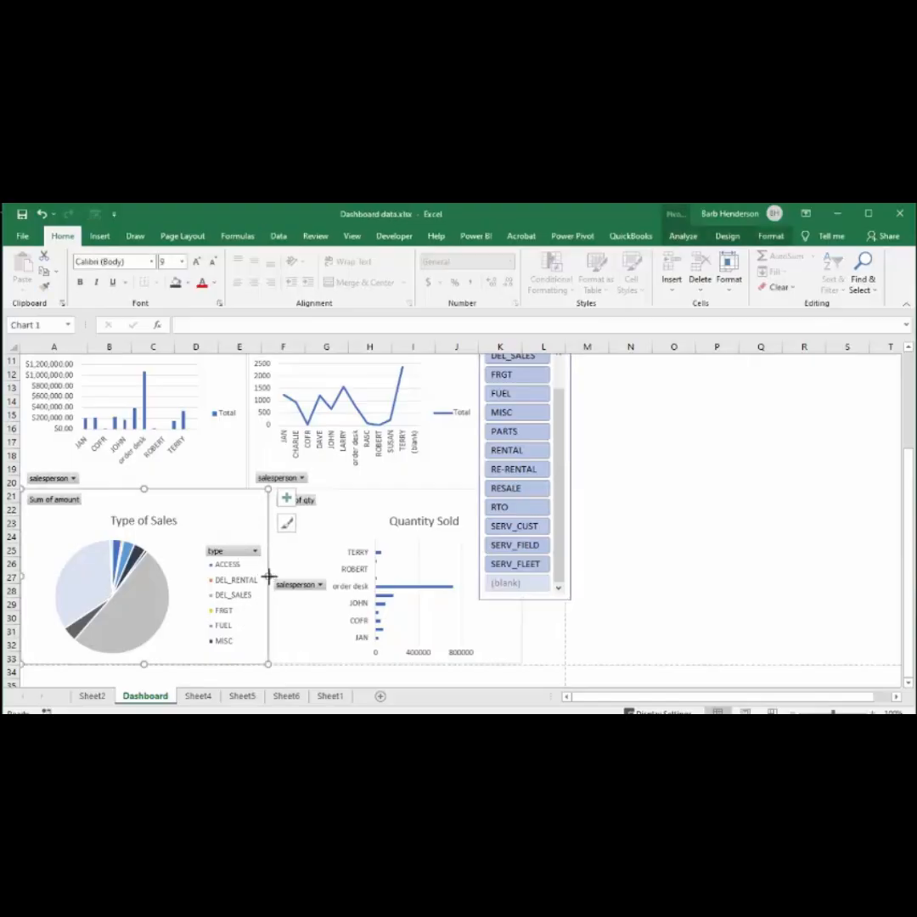
{"action": "left_click_drag", "start_coordinate": [268, 576], "coordinate": [218, 584]}
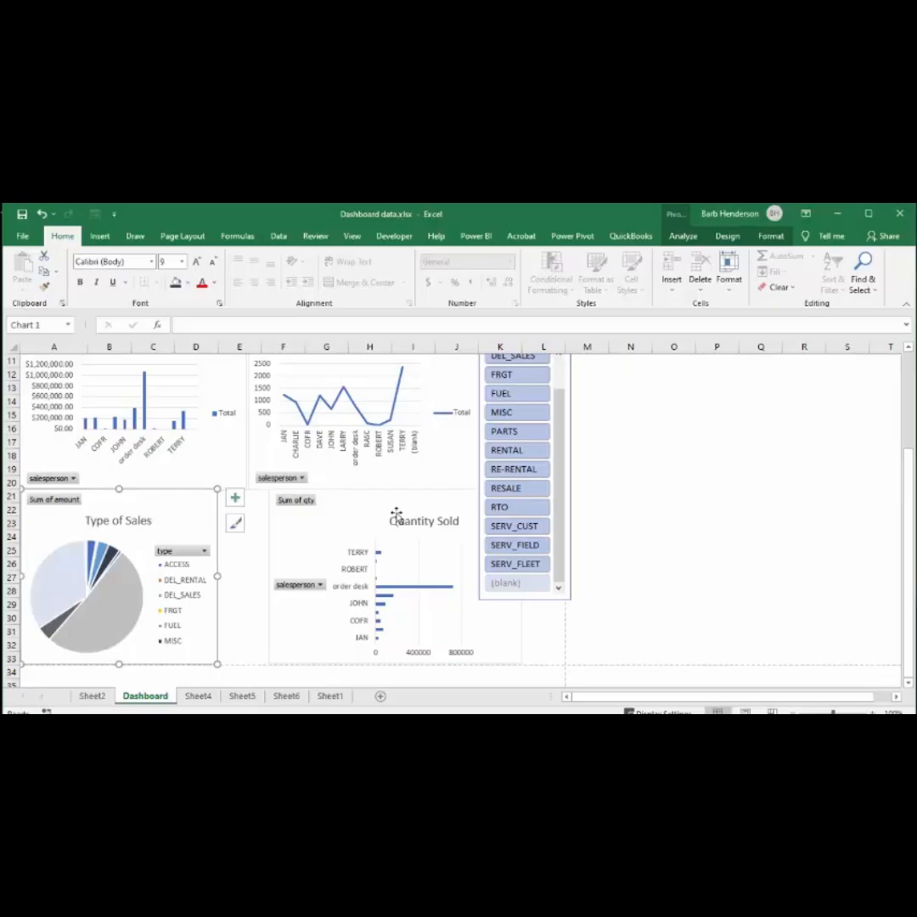
{"action": "left_click_drag", "start_coordinate": [365, 501], "coordinate": [326, 504]}
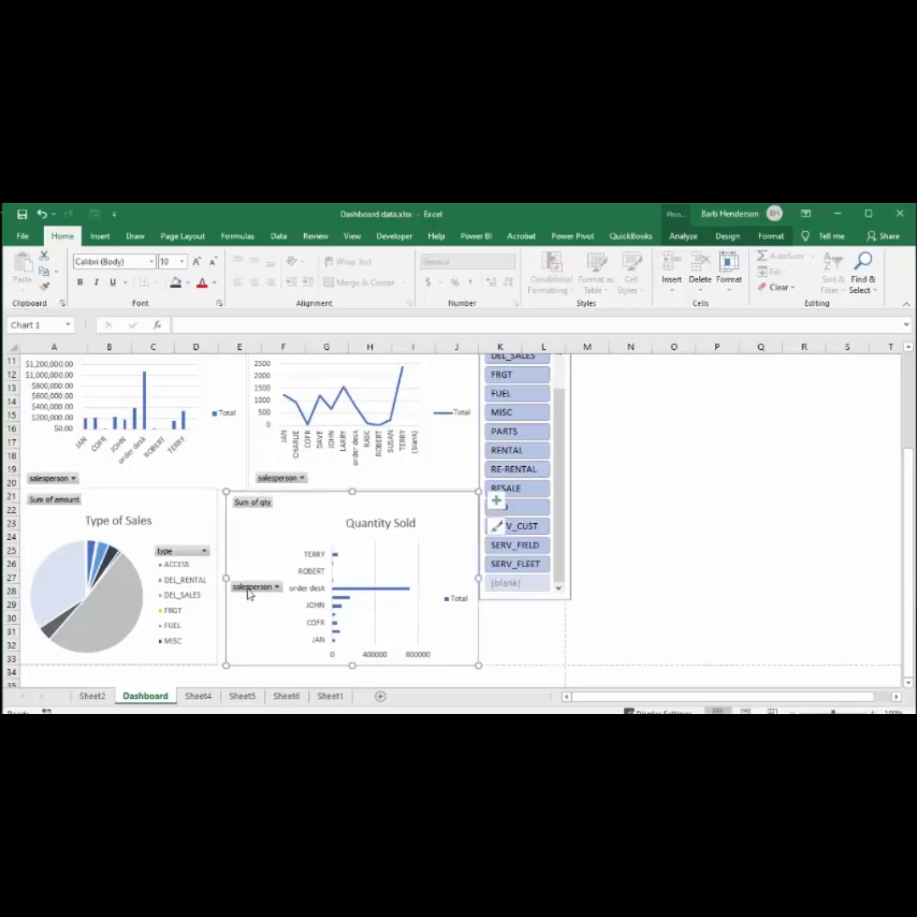
{"action": "left_click_drag", "start_coordinate": [225, 577], "coordinate": [219, 577]}
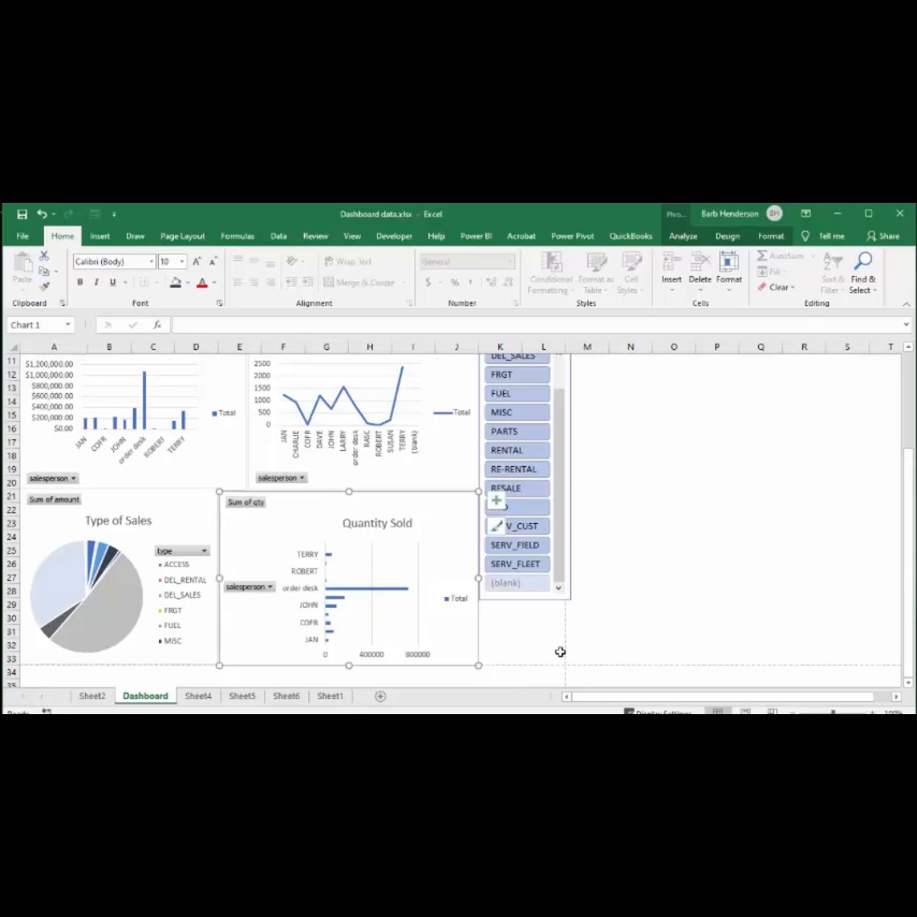
Connect the type slicer to the PivotTables on Sheet4, Sheet5 and Sheet6 as well as Sheet2
{"action": "scroll", "coordinate": [595, 594], "scroll_direction": "up", "scroll_amount": 4}
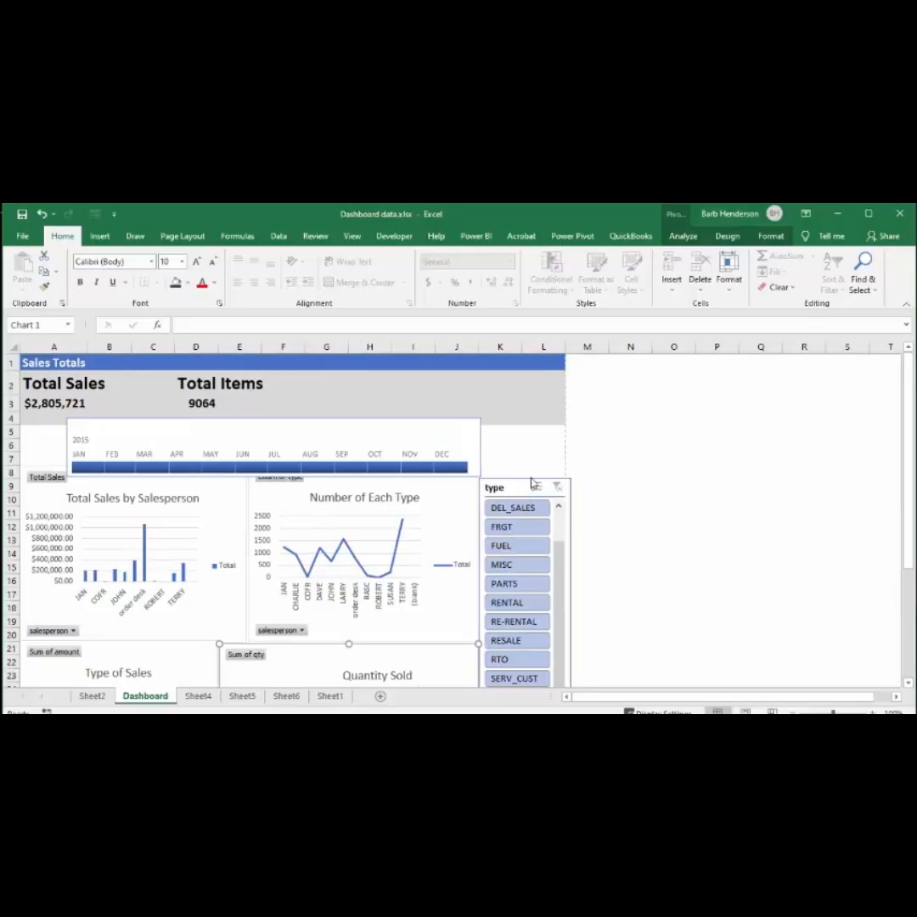
{"action": "left_click", "coordinate": [513, 492]}
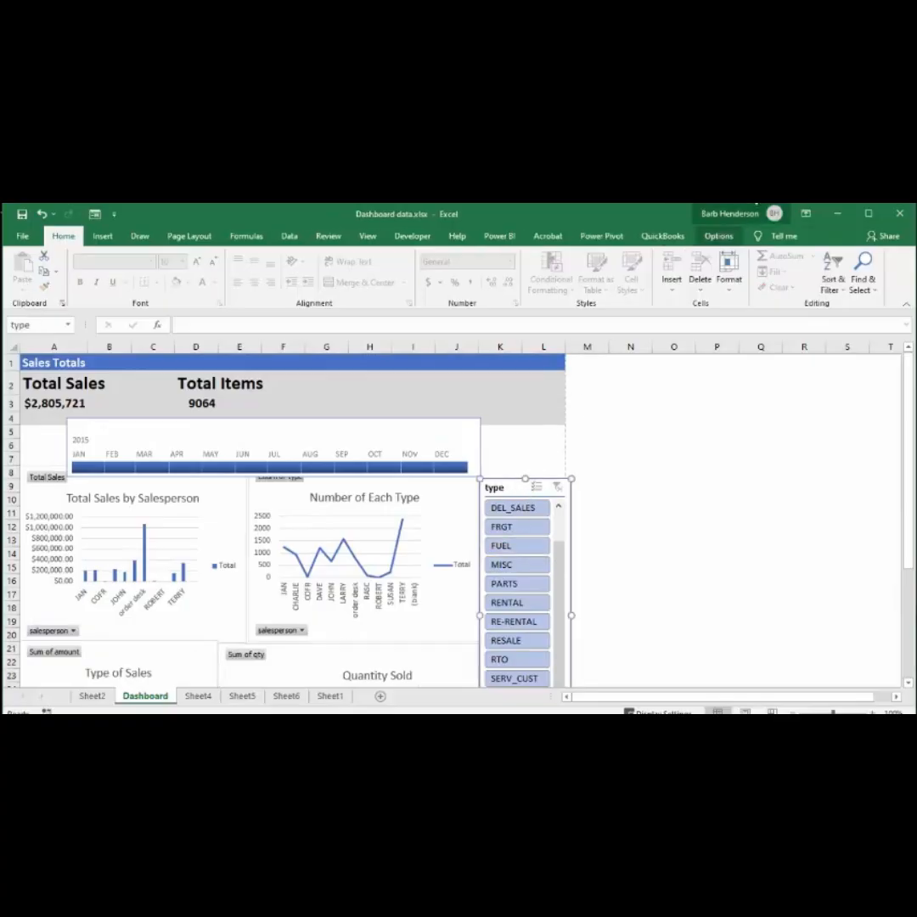
{"action": "left_click", "coordinate": [718, 237]}
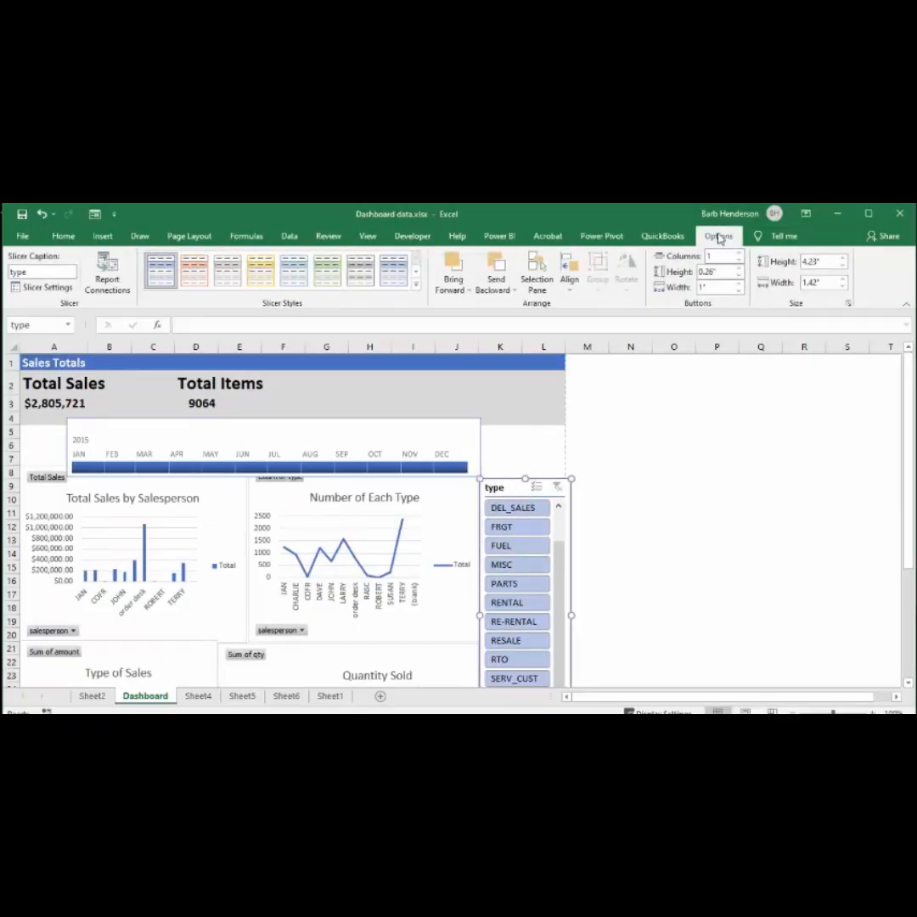
{"action": "left_click", "coordinate": [112, 271]}
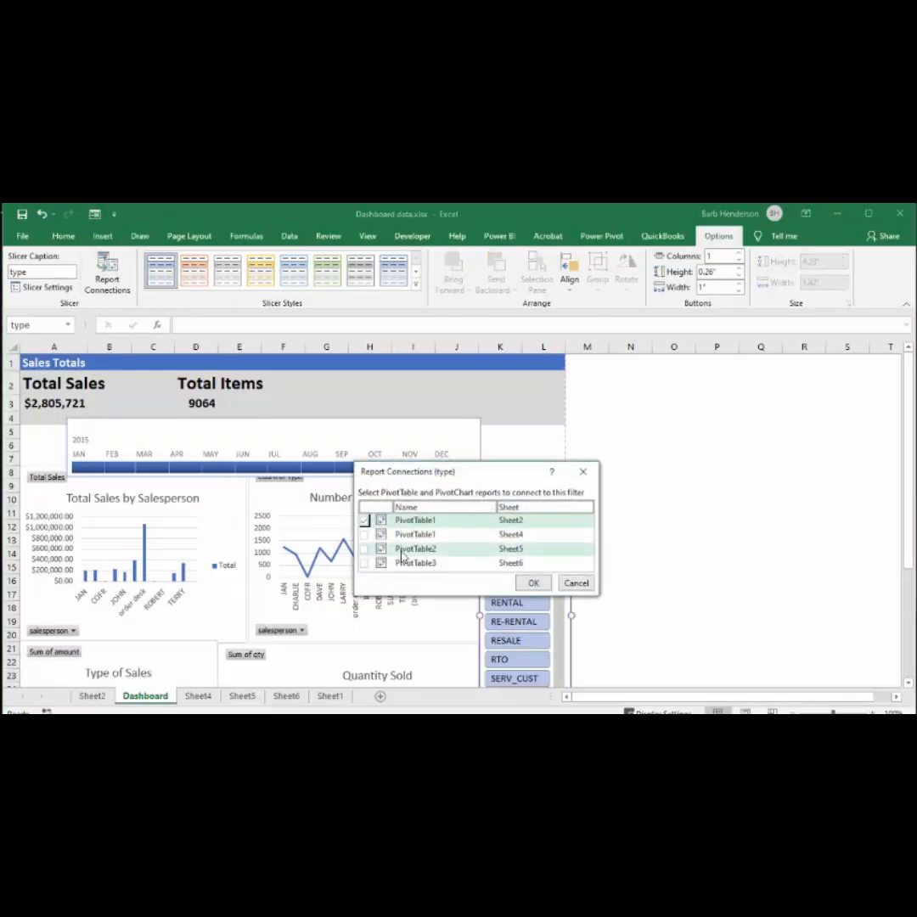
{"action": "left_click", "coordinate": [365, 535]}
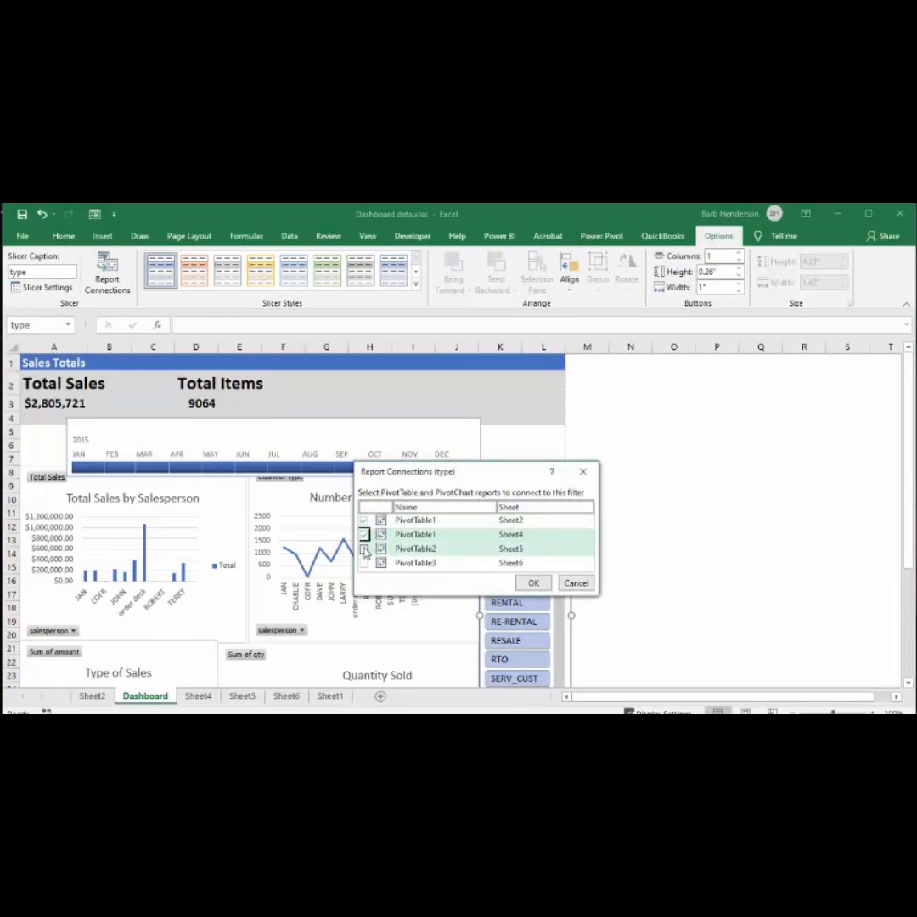
{"action": "left_click", "coordinate": [365, 548]}
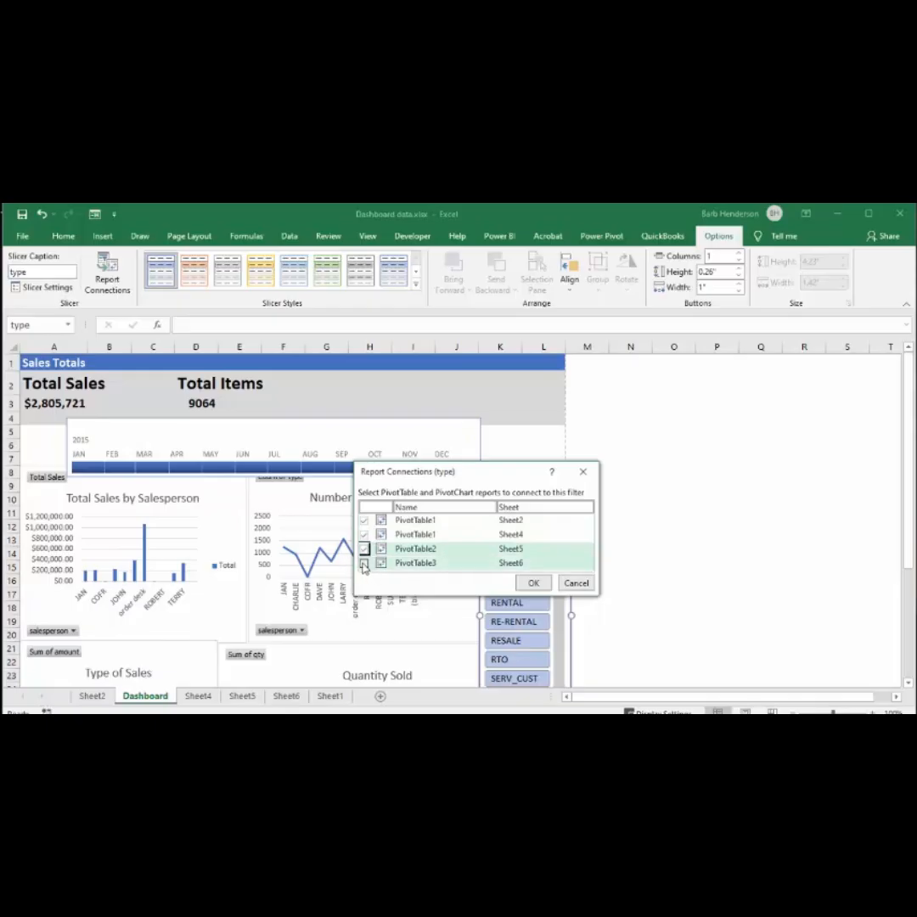
{"action": "left_click", "coordinate": [365, 563]}
{"action": "left_click", "coordinate": [531, 583]}
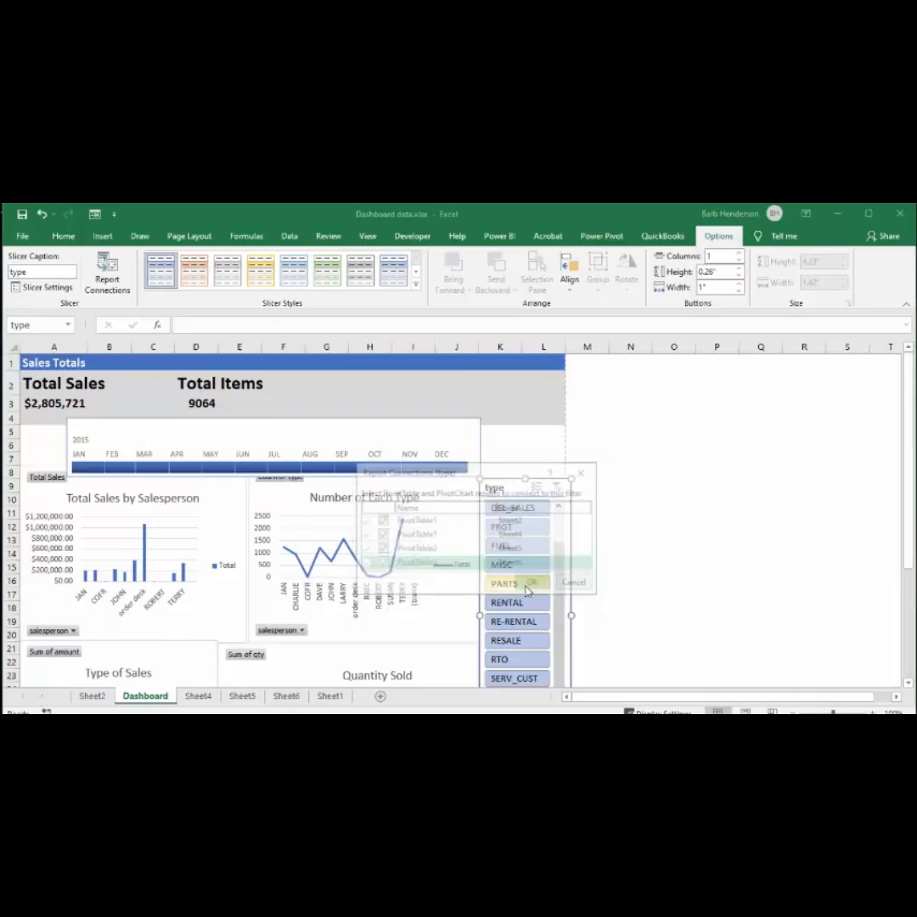
Test the type slicer by filtering the dashboard to RENTAL, check all four charts, and clear the filter
{"action": "left_click", "coordinate": [253, 423]}
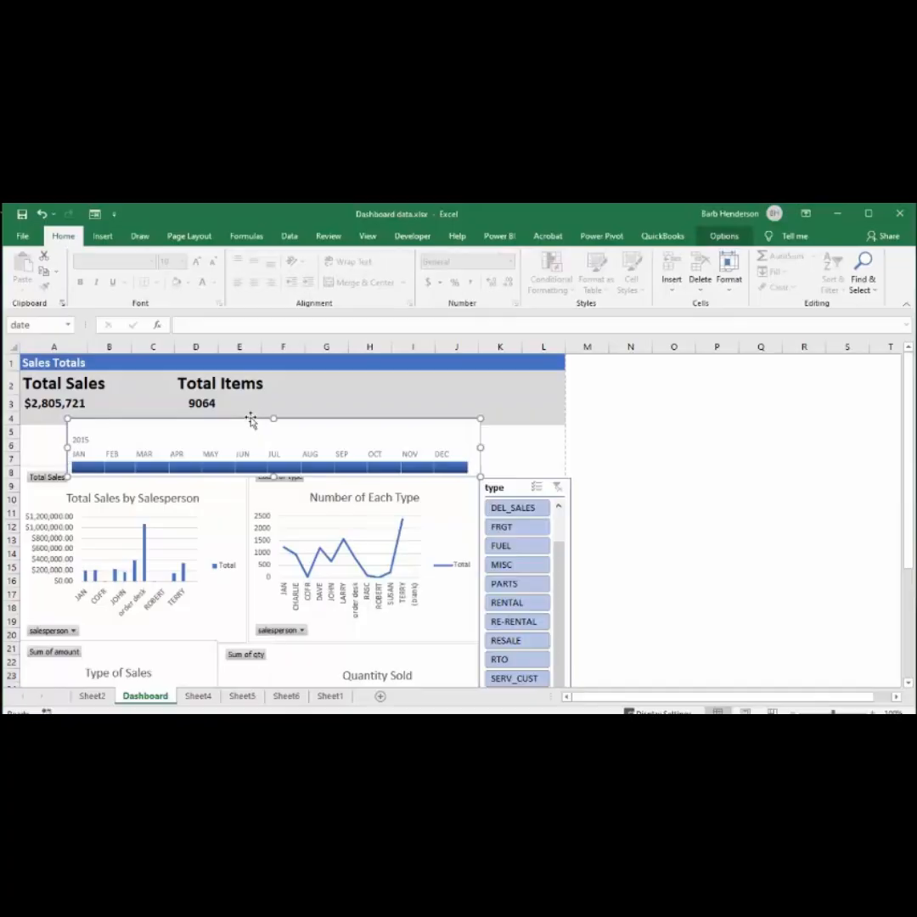
{"action": "scroll", "coordinate": [622, 494], "scroll_direction": "down", "scroll_amount": 2}
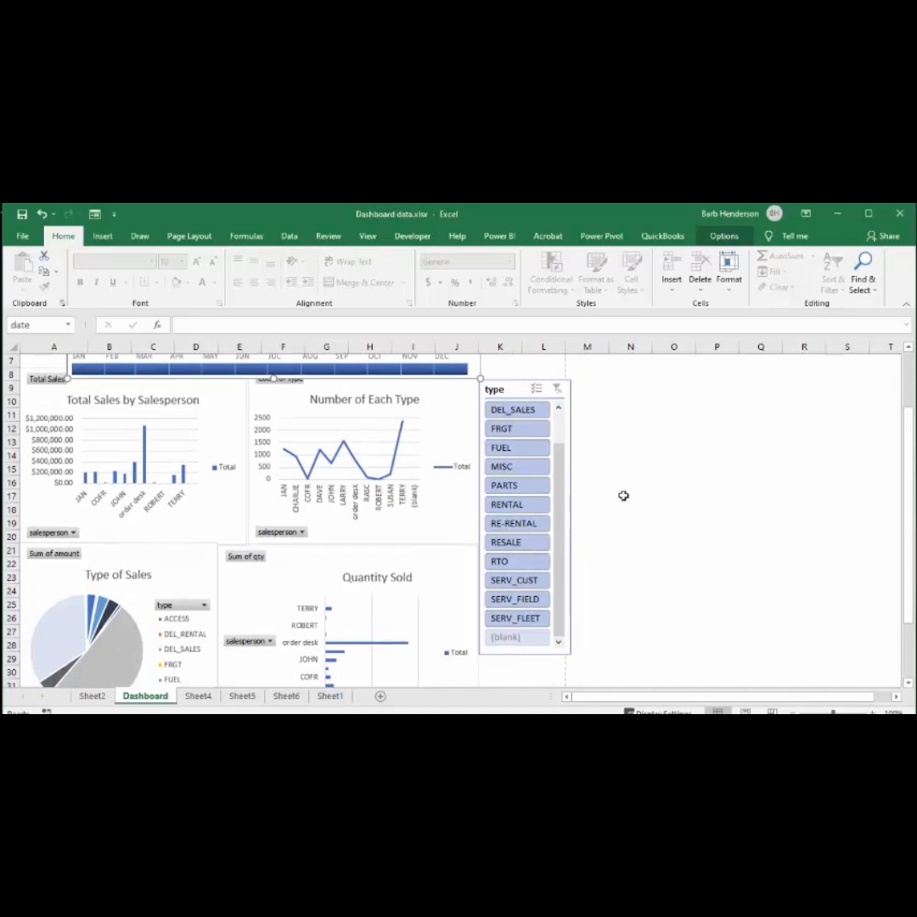
{"action": "left_click", "coordinate": [509, 506]}
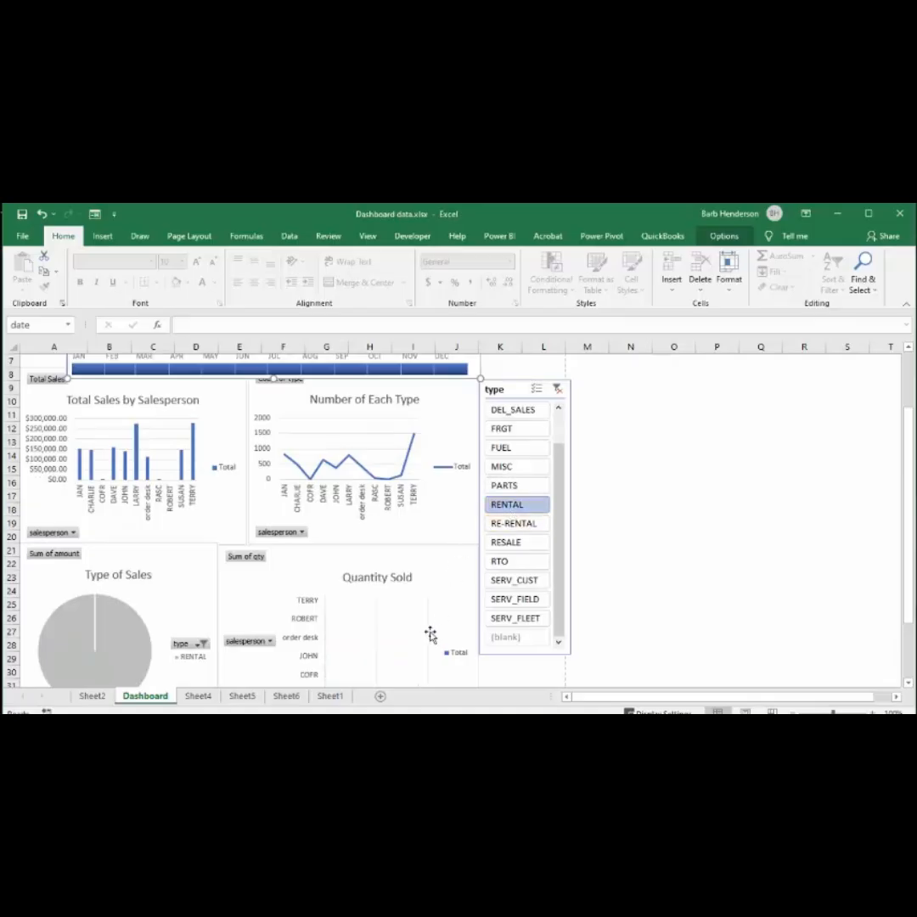
{"action": "scroll", "coordinate": [430, 632], "scroll_direction": "down", "scroll_amount": 2}
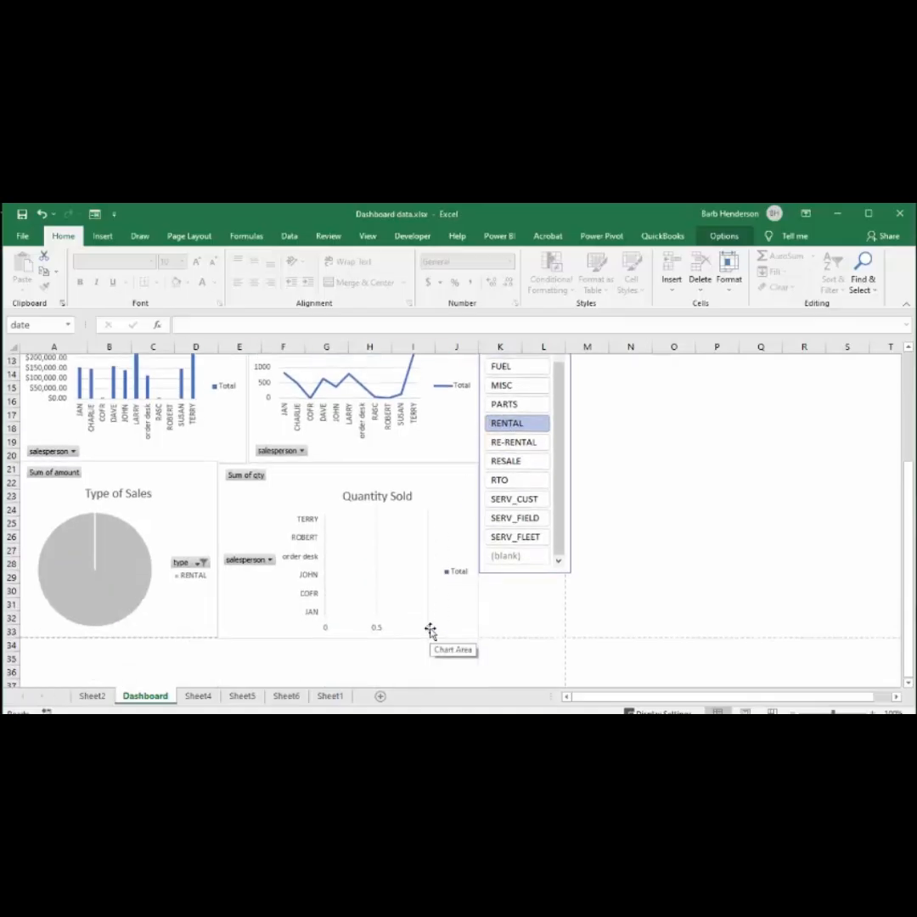
{"action": "scroll", "coordinate": [431, 631], "scroll_direction": "up", "scroll_amount": 3}
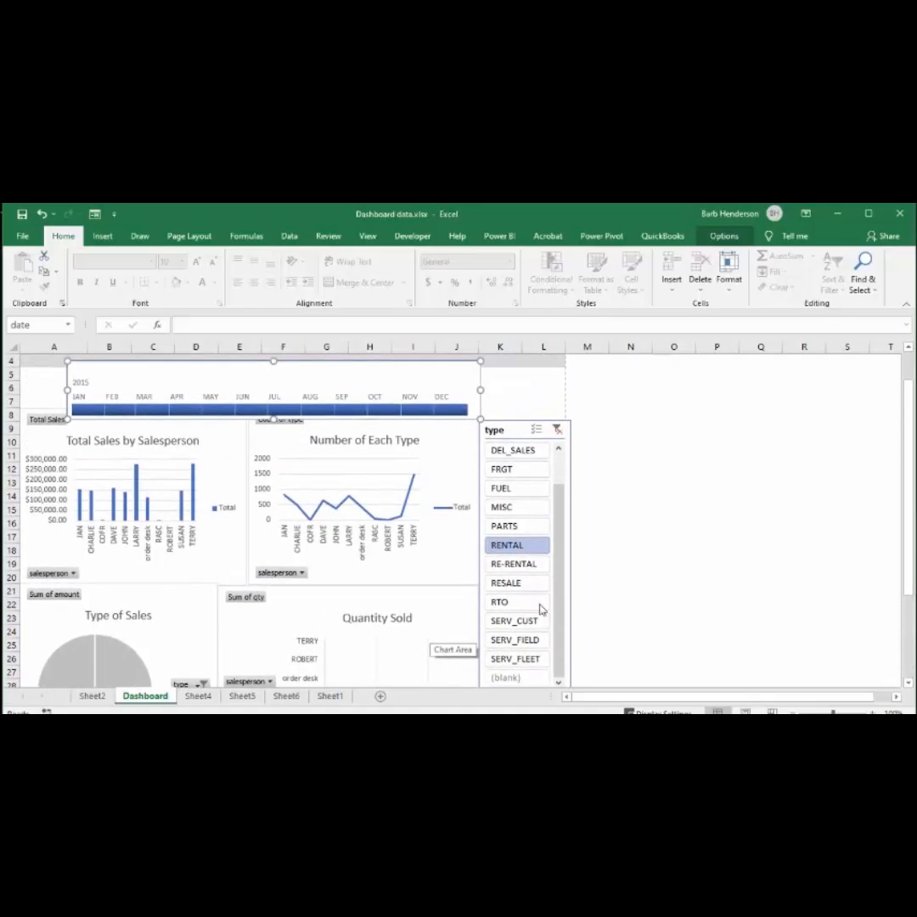
{"action": "left_click", "coordinate": [558, 432]}
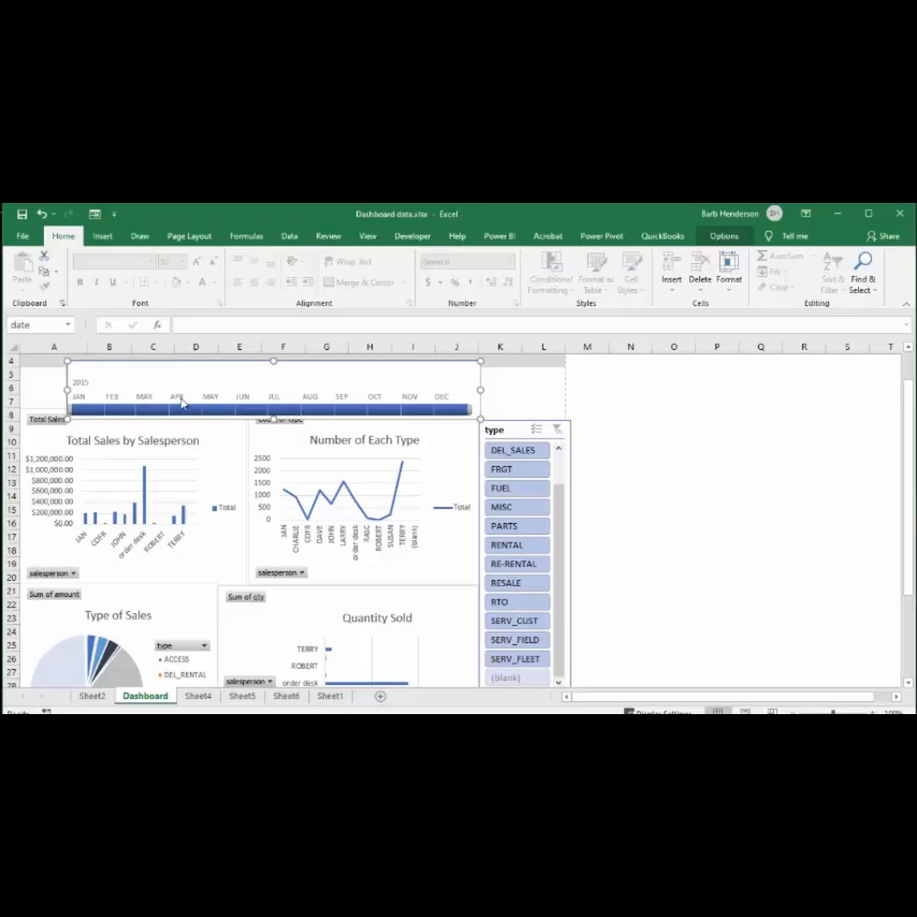
Test the date timeline by filtering the dashboard to March 2015 and extending the period through June
{"action": "left_click", "coordinate": [156, 409]}
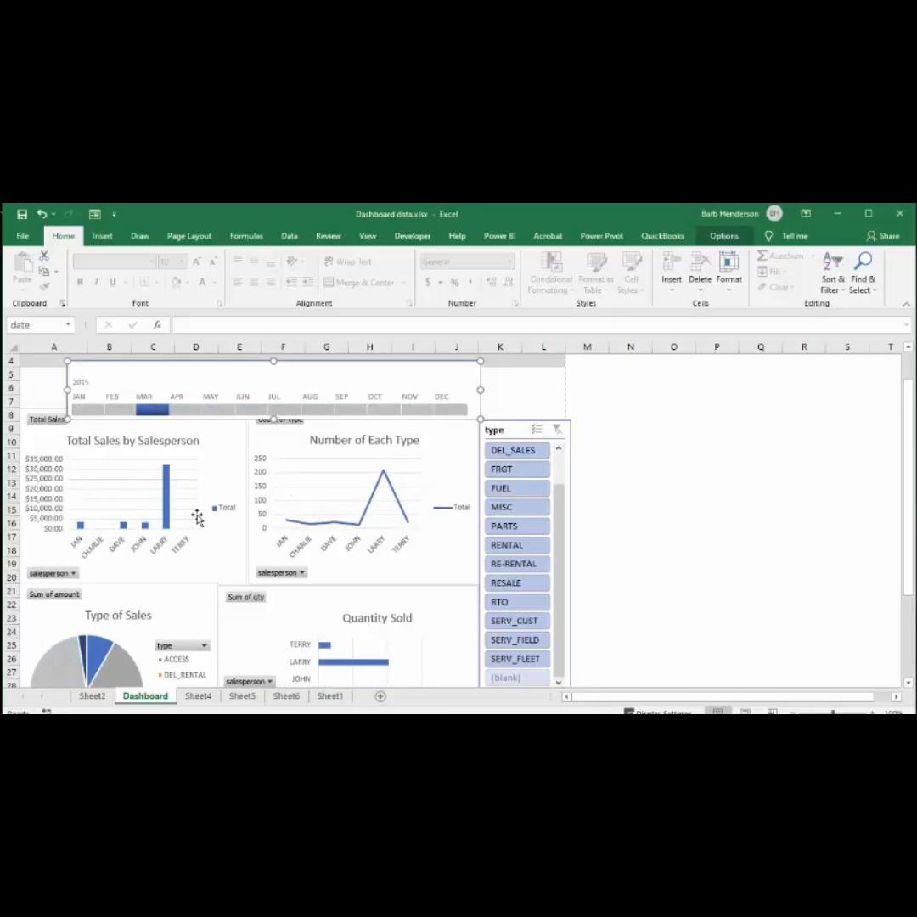
{"action": "scroll", "coordinate": [225, 494], "scroll_direction": "down", "scroll_amount": 4}
{"action": "scroll", "coordinate": [225, 494], "scroll_direction": "up", "scroll_amount": 3}
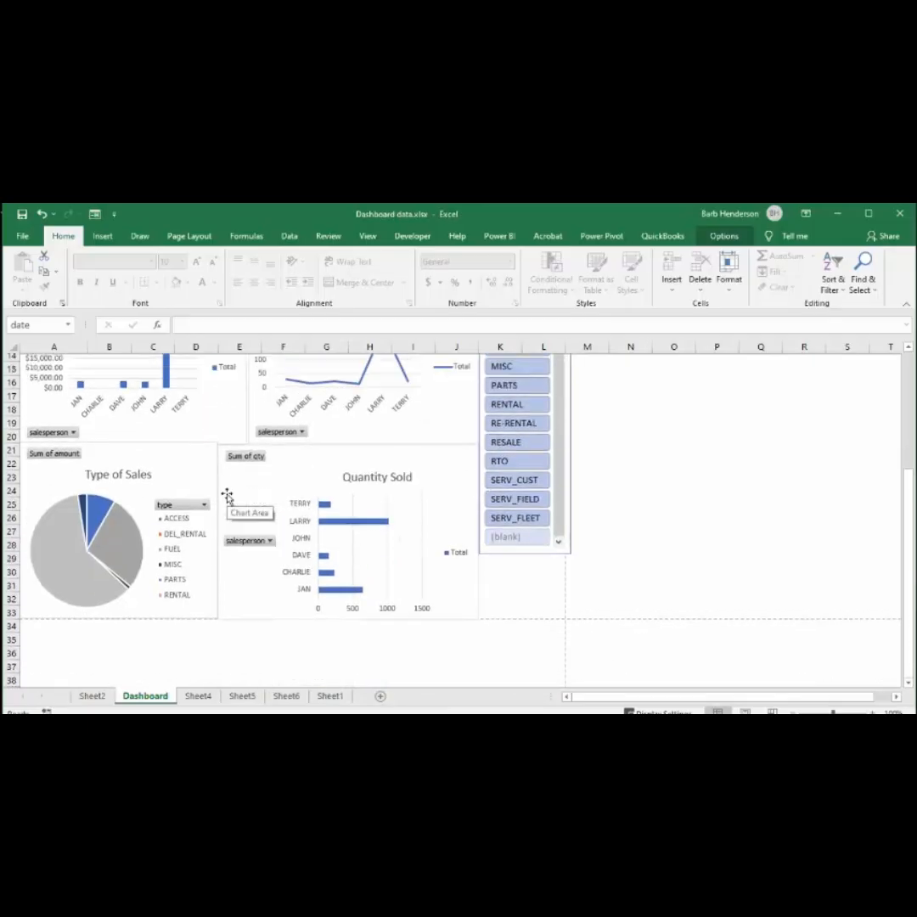
{"action": "scroll", "coordinate": [213, 401], "scroll_direction": "up", "scroll_amount": 2}
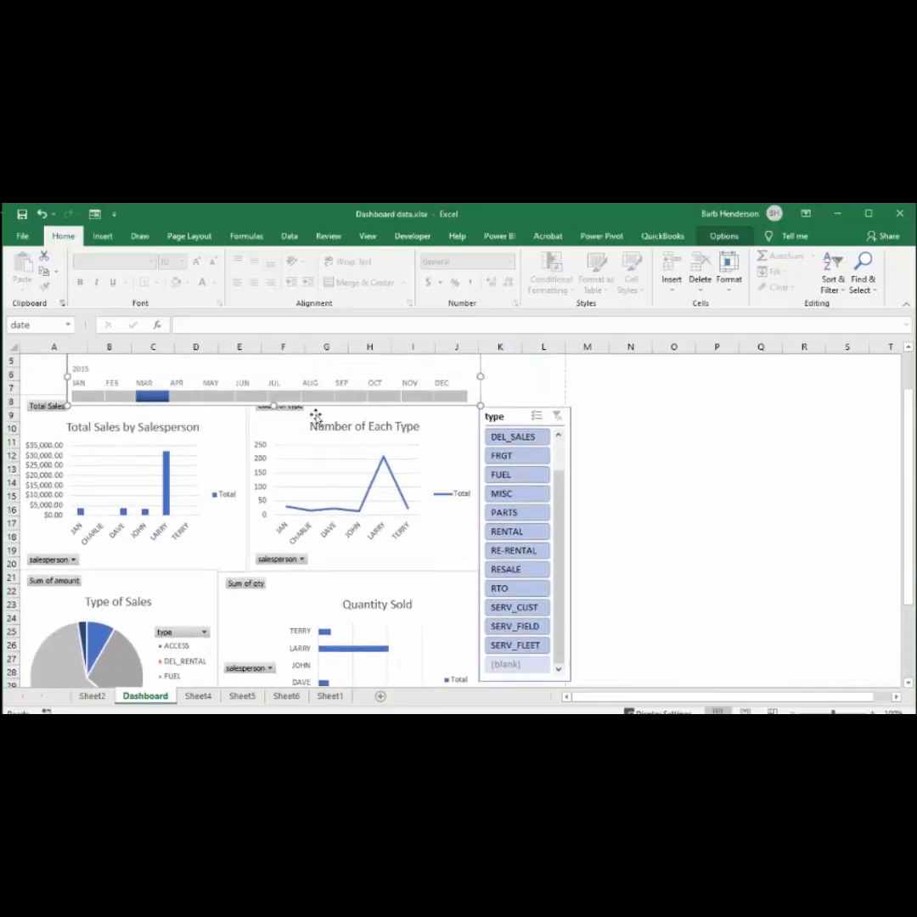
{"action": "left_click_drag", "start_coordinate": [158, 472], "coordinate": [245, 463]}
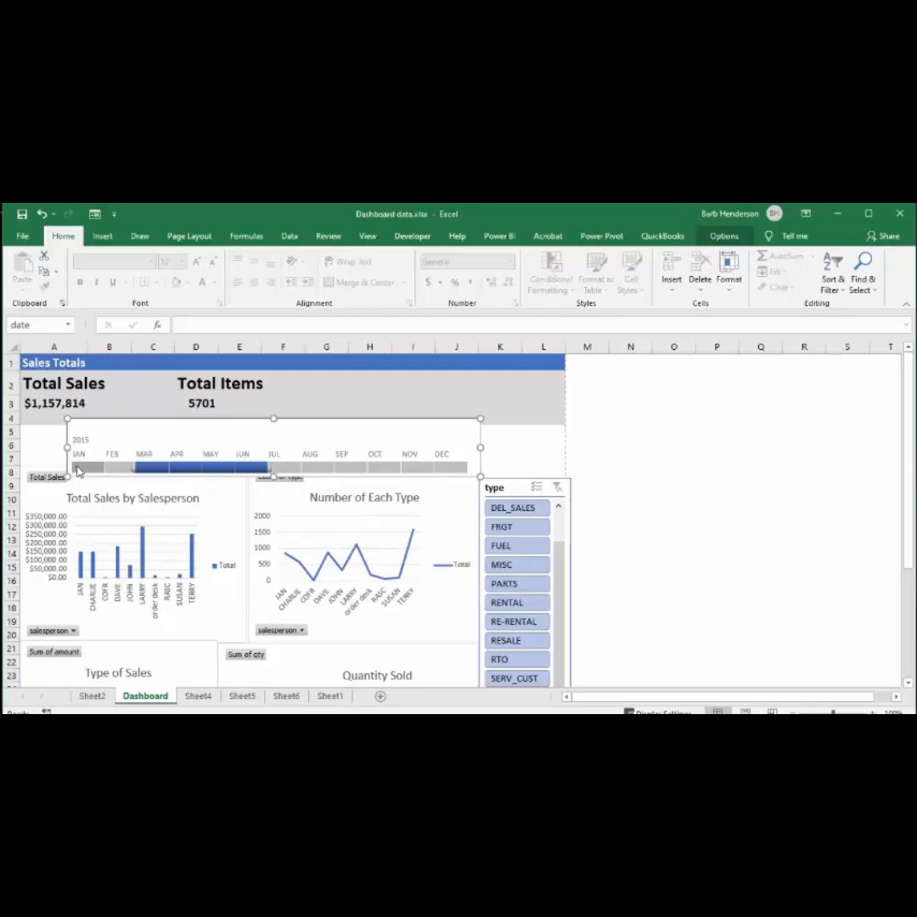
Set the date timeline to January through December 2015 and check the charts for the whole year
{"action": "left_click_drag", "start_coordinate": [78, 466], "coordinate": [464, 467]}
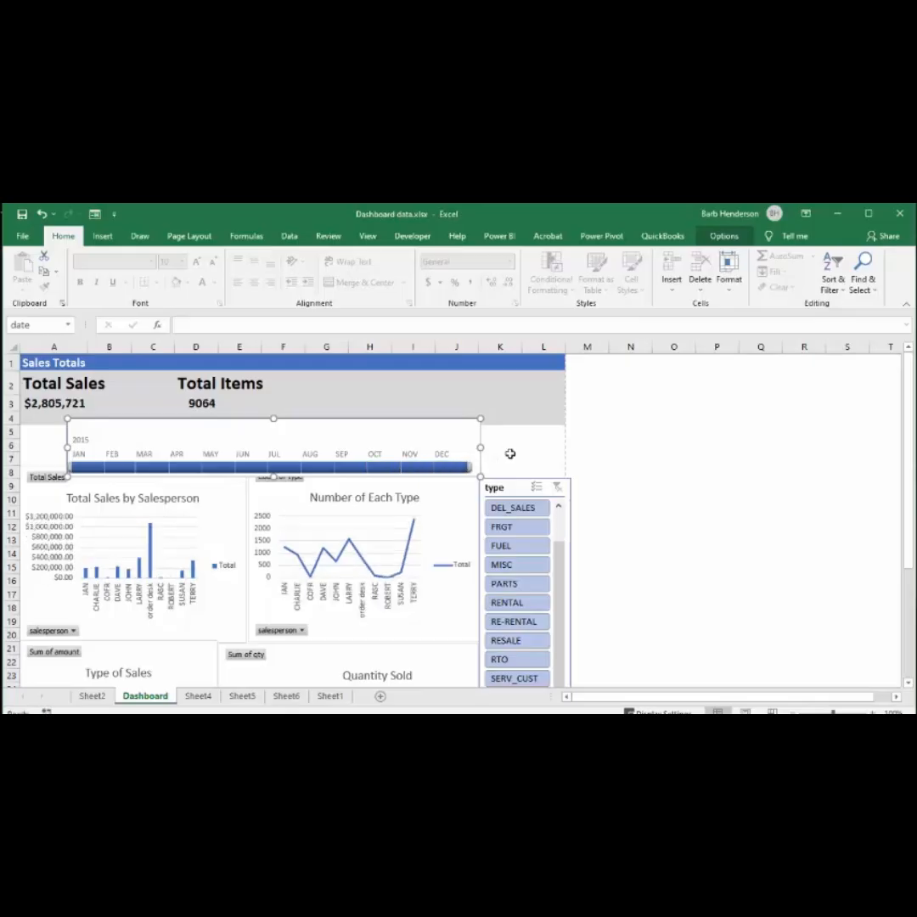
{"action": "scroll", "coordinate": [518, 444], "scroll_direction": "down", "scroll_amount": 2}
{"action": "scroll", "coordinate": [520, 444], "scroll_direction": "down", "scroll_amount": 4}
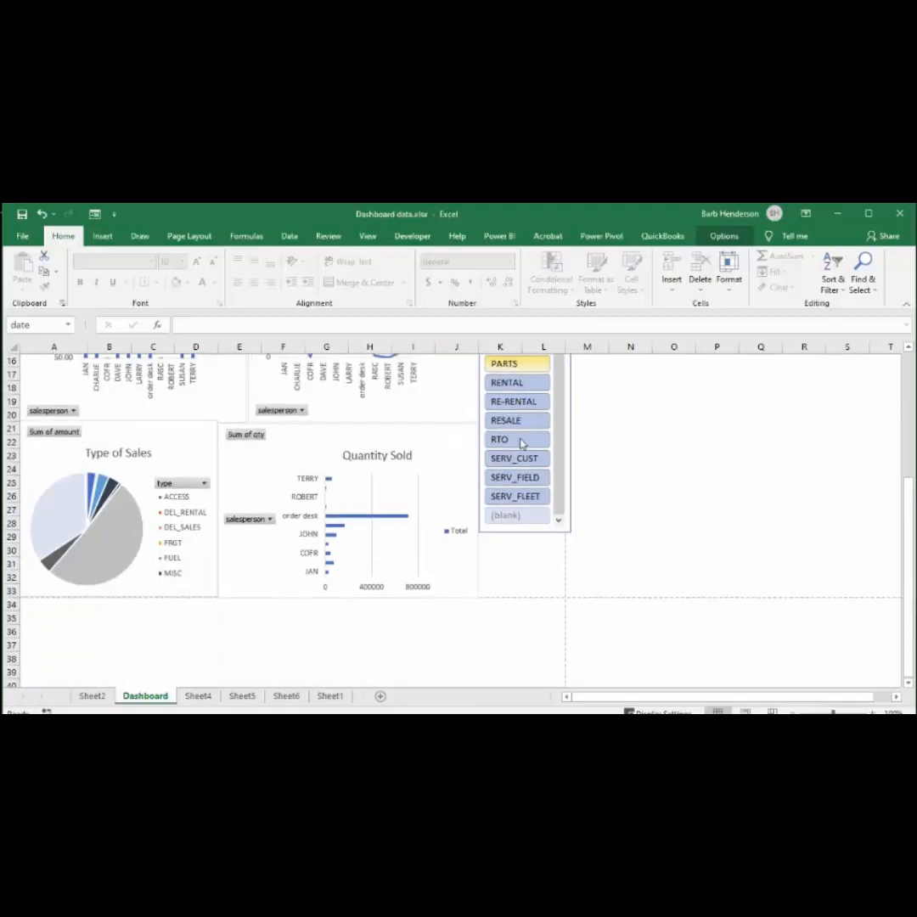
{"action": "scroll", "coordinate": [521, 443], "scroll_direction": "up", "scroll_amount": 6}
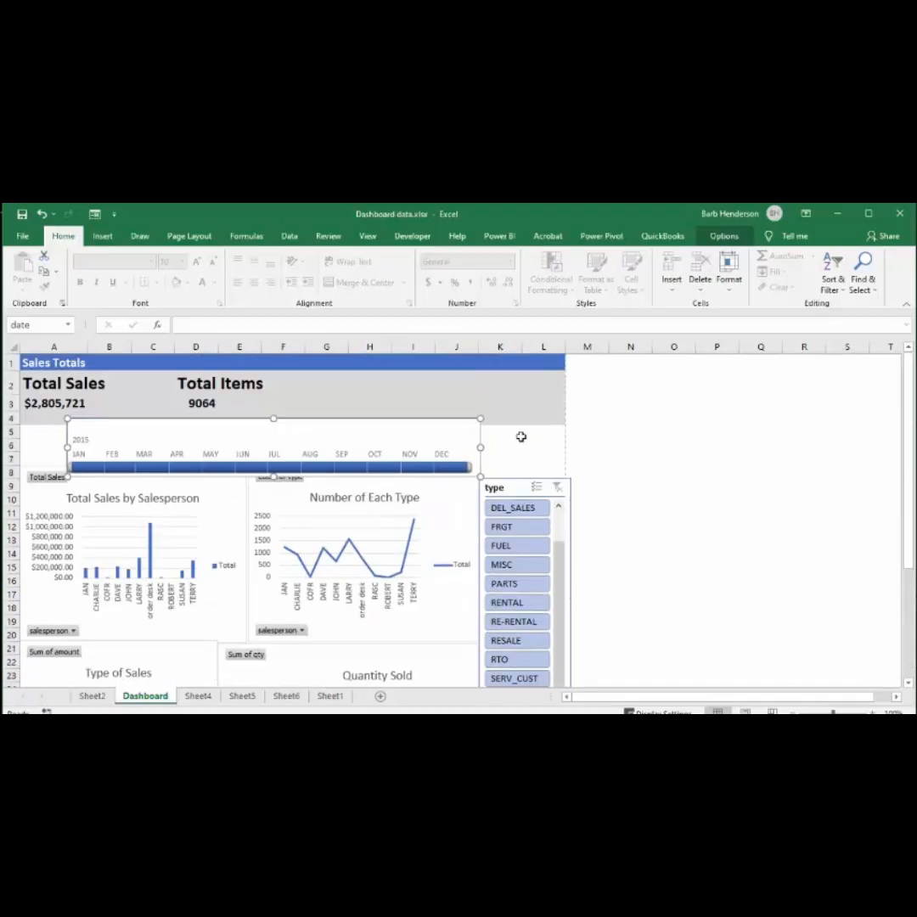
Check the dashboard's layout in the print preview and return to the sheet
{"action": "left_click", "coordinate": [23, 238]}
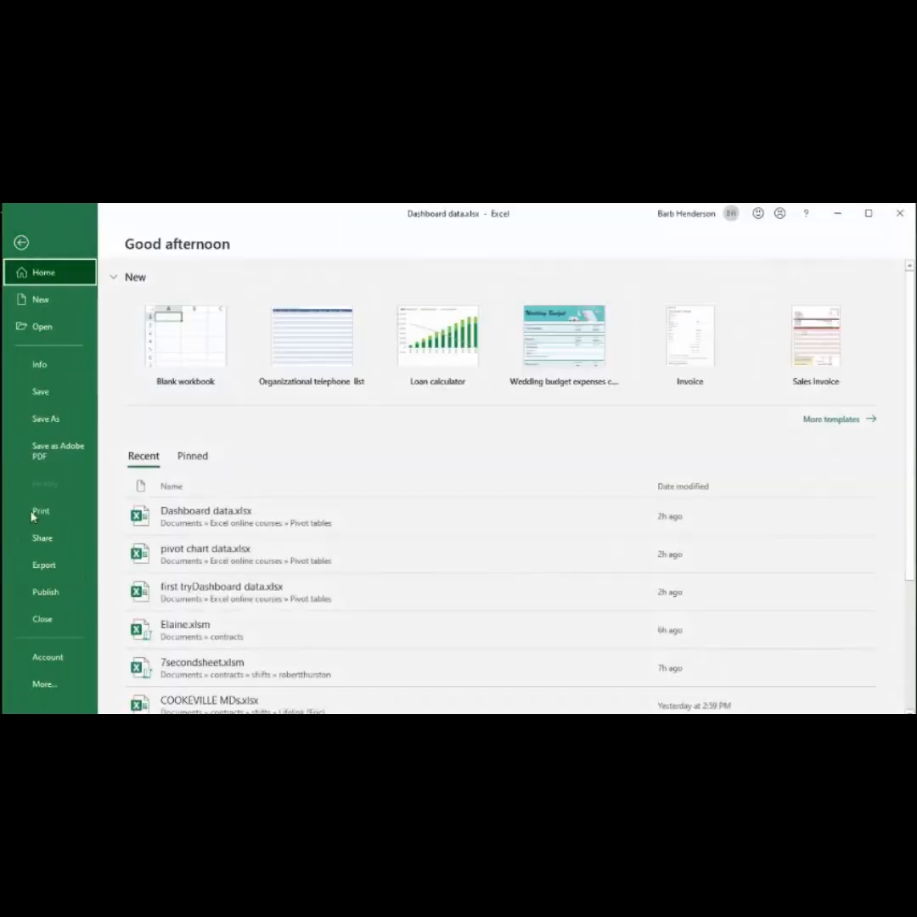
{"action": "left_click", "coordinate": [41, 511]}
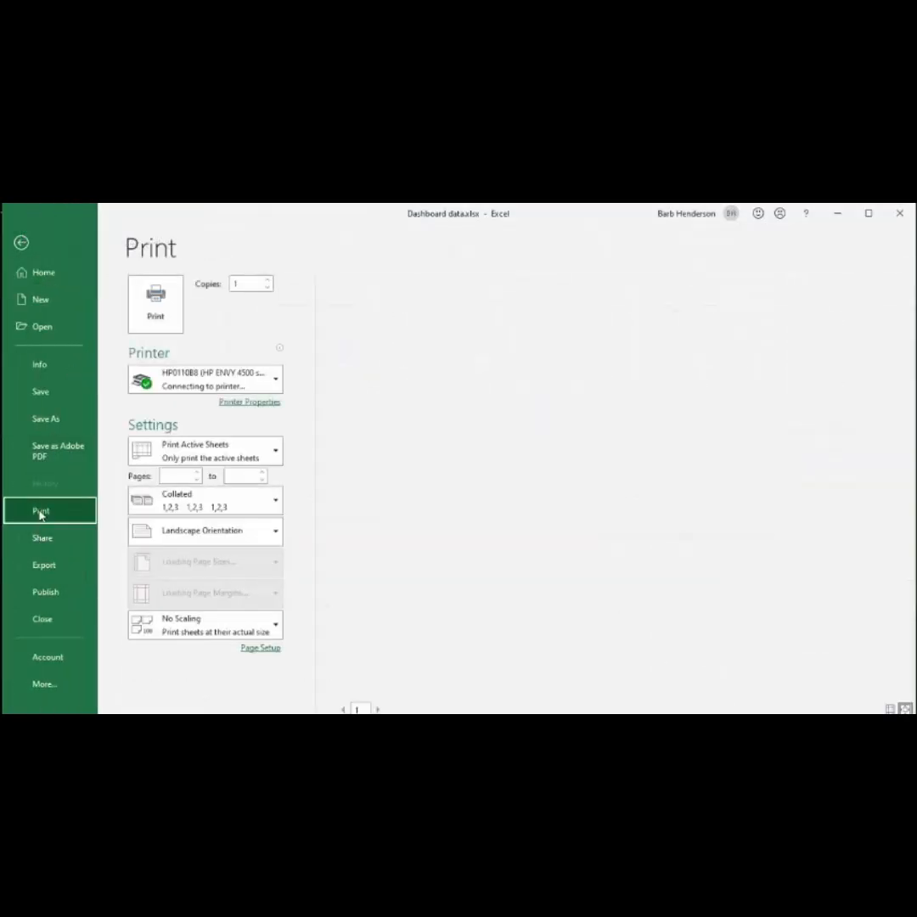
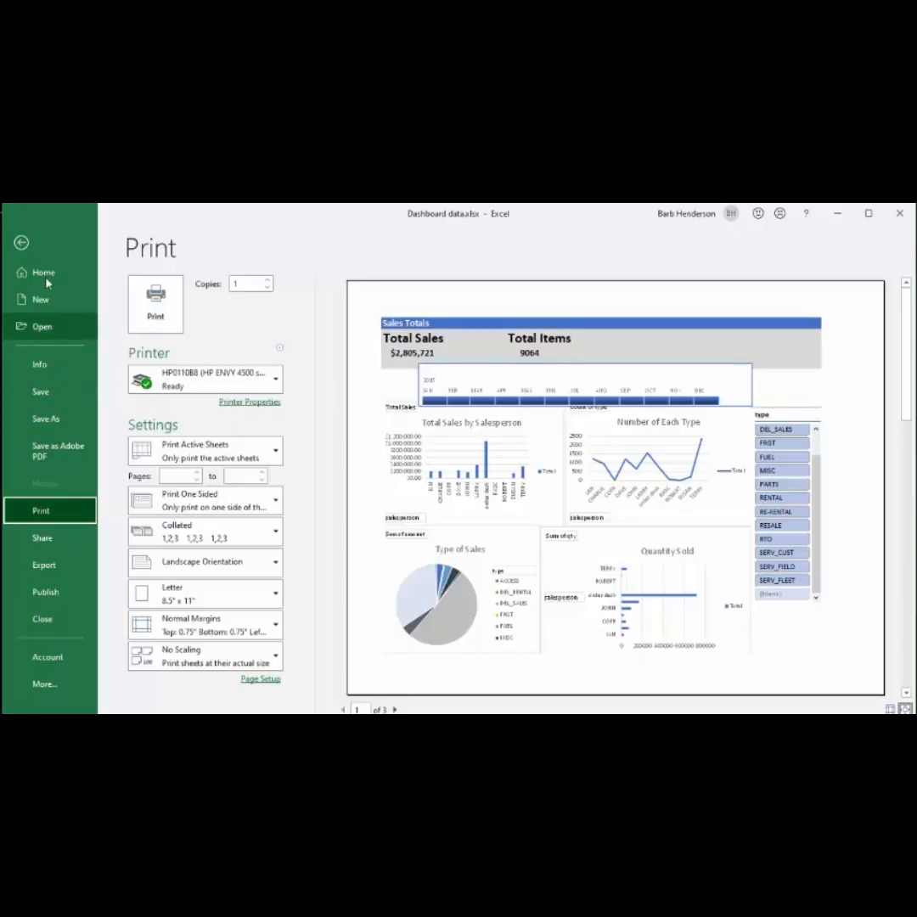
{"action": "left_click", "coordinate": [21, 244]}
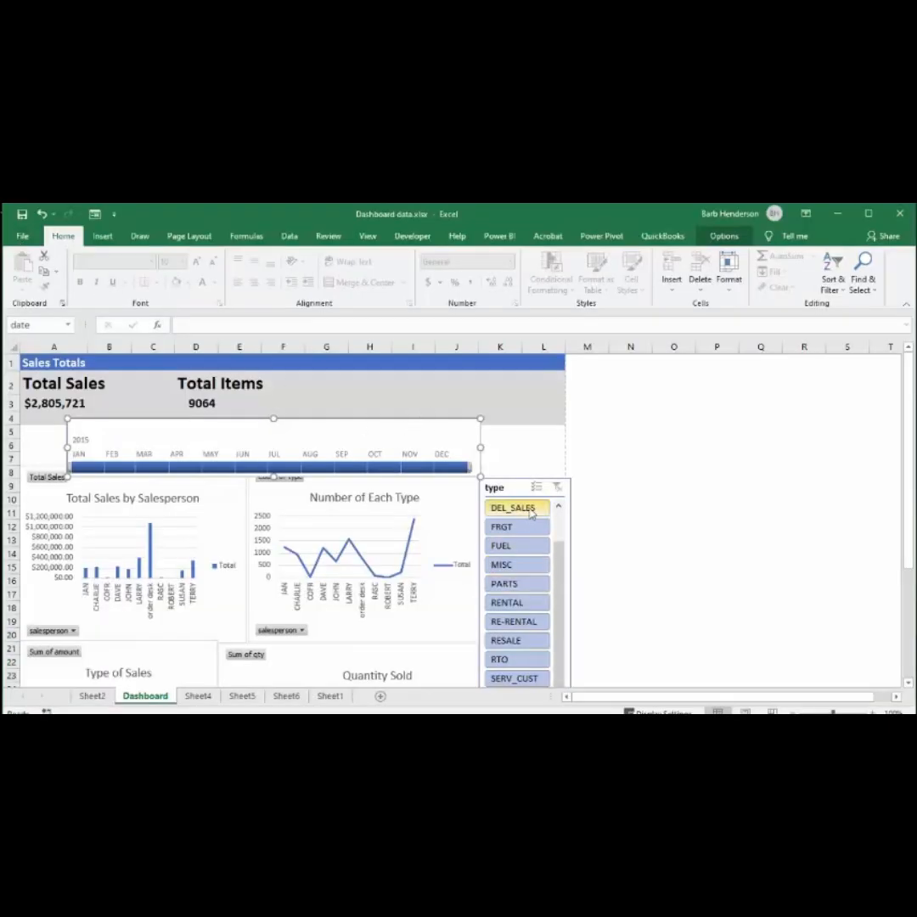
Apply the blue style from the Dark group to the type slicer
{"action": "left_click", "coordinate": [499, 487]}
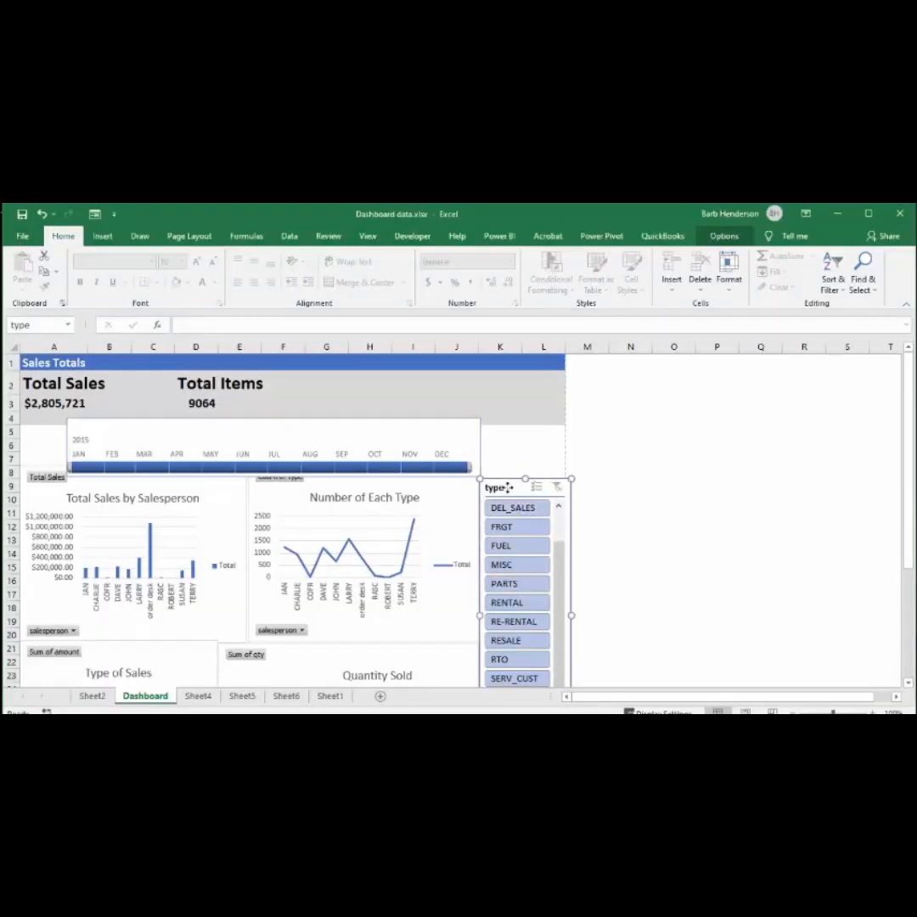
{"action": "left_click", "coordinate": [718, 237]}
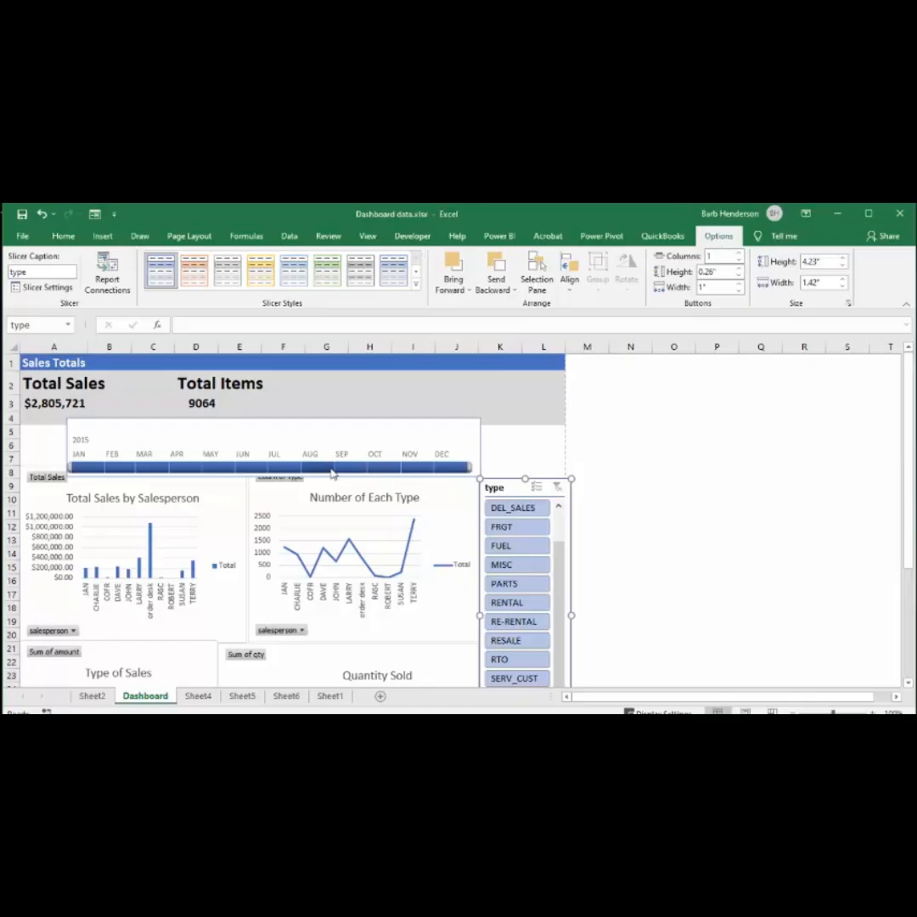
{"action": "left_click", "coordinate": [416, 288]}
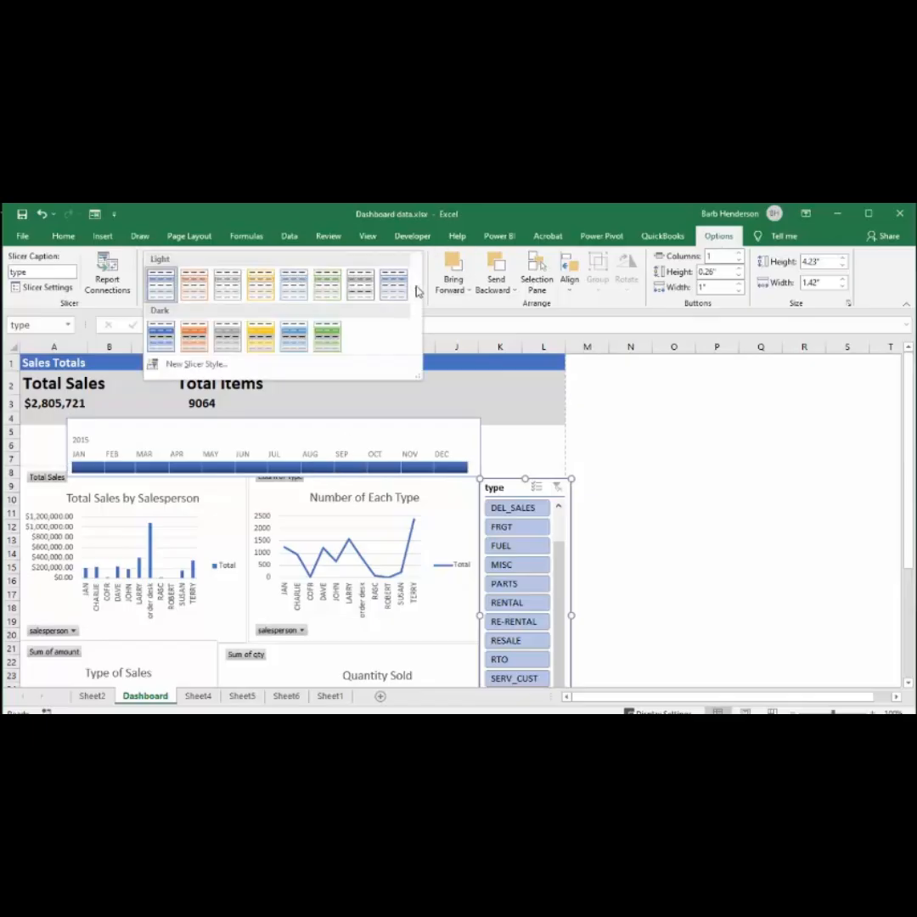
{"action": "left_click", "coordinate": [156, 333]}
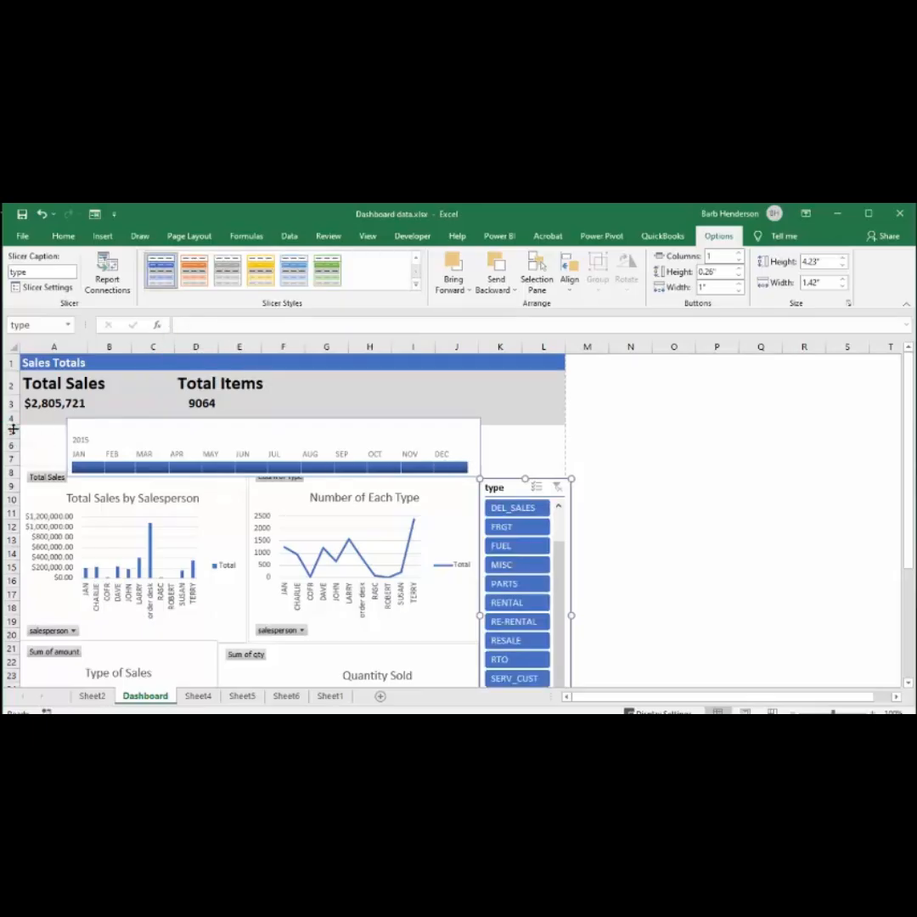
Increase the height of row 5 to push the upper charts and the slicer down below the date timeline
{"action": "left_click_drag", "start_coordinate": [12, 423], "coordinate": [14, 442]}
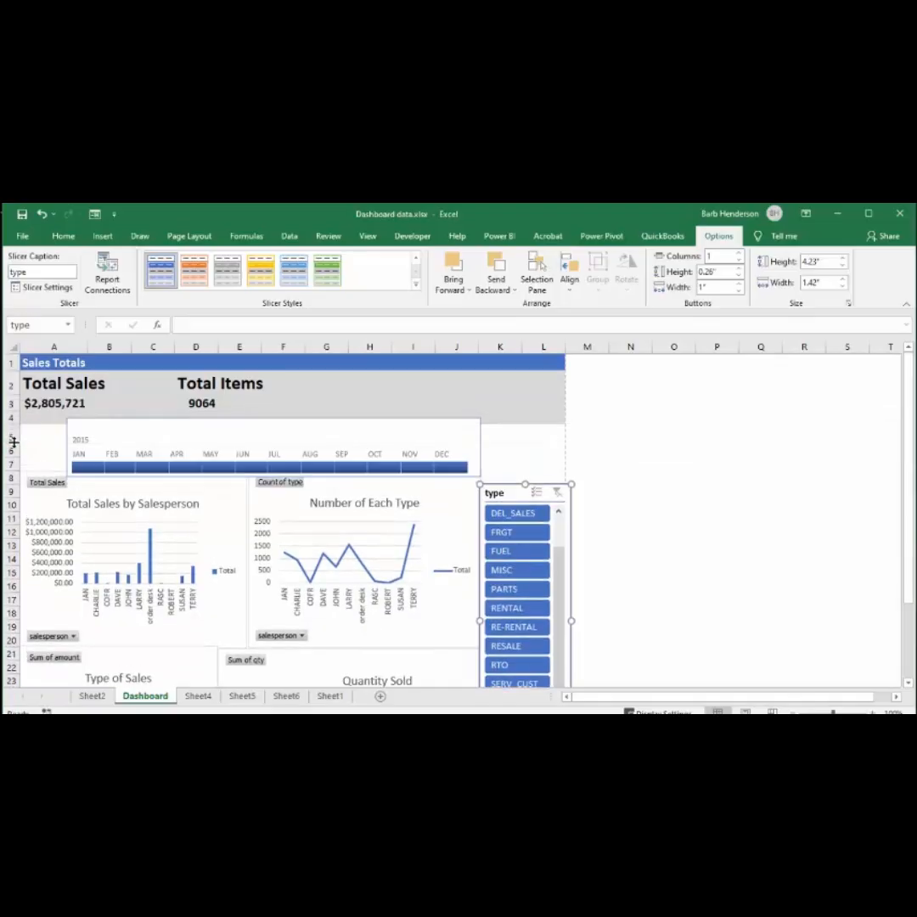
Lower the date timeline's upper edge to clear the grey header band, and increase row 7's height to push the charts and slicer down
{"action": "left_click", "coordinate": [216, 430]}
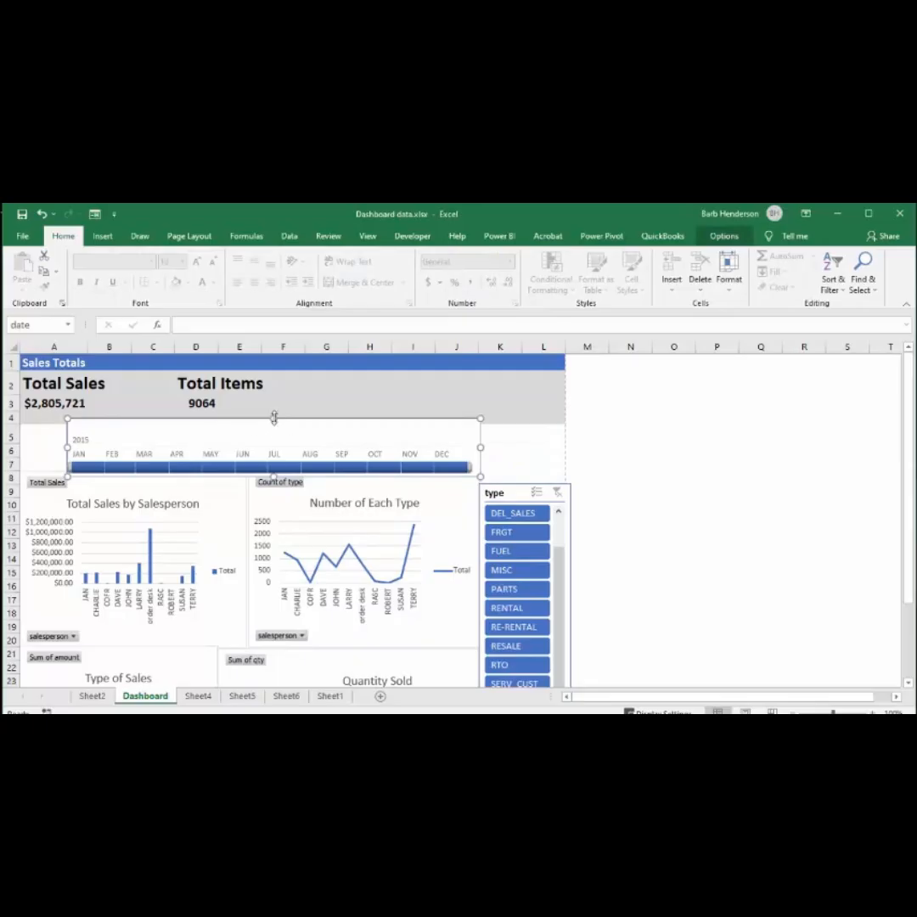
{"action": "left_click_drag", "start_coordinate": [273, 417], "coordinate": [271, 426]}
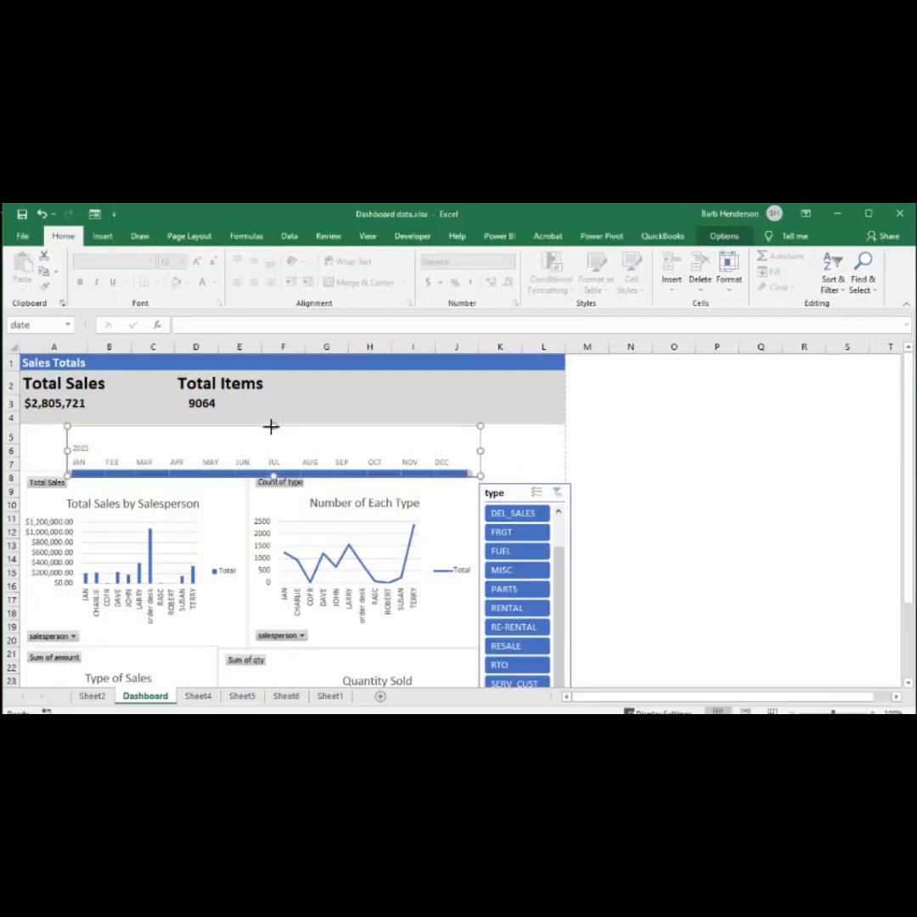
{"action": "left_click", "coordinate": [527, 455]}
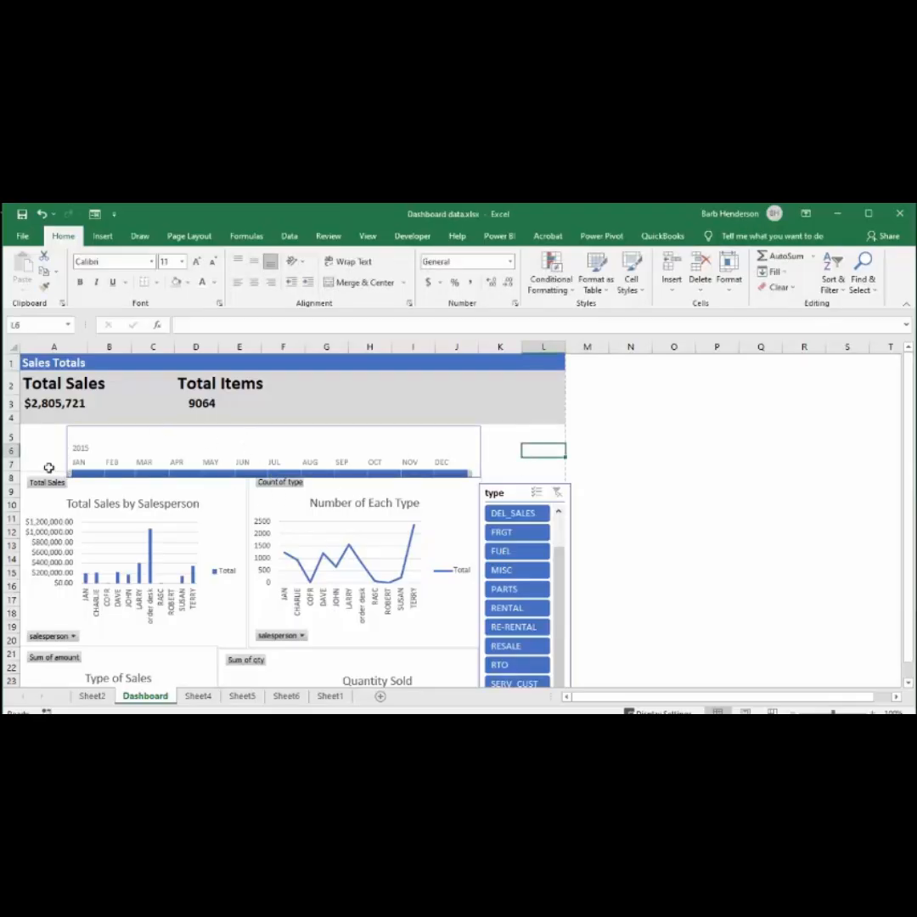
{"action": "left_click_drag", "start_coordinate": [12, 469], "coordinate": [13, 481]}
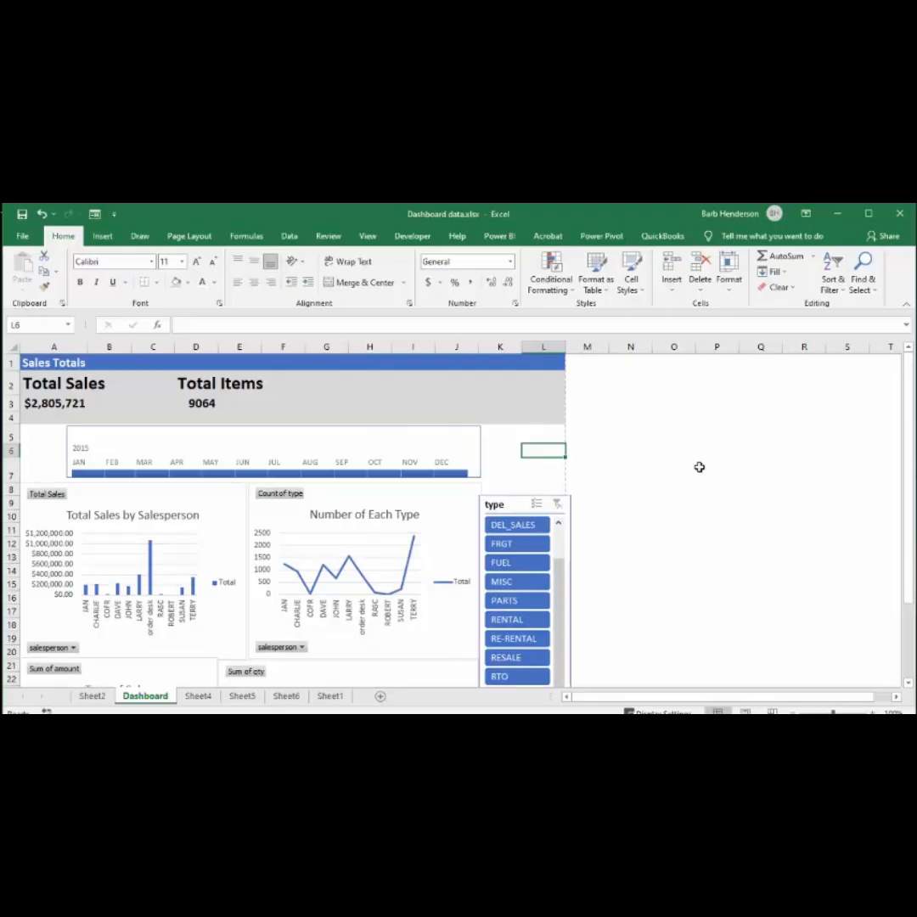
Switch the dashboard to Page Break Preview and move the dashed page breaks out to the print area's border to fit everything on one page
{"action": "scroll", "coordinate": [697, 509], "scroll_direction": "down", "scroll_amount": 5}
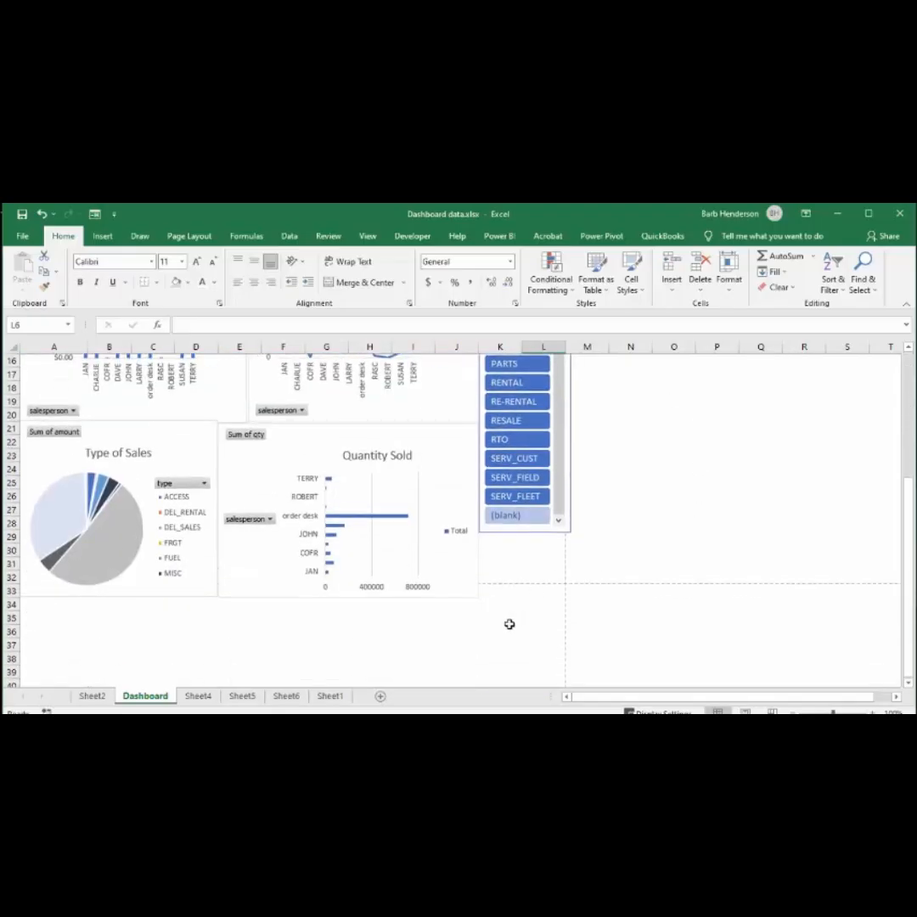
{"action": "scroll", "coordinate": [577, 538], "scroll_direction": "up", "scroll_amount": 5}
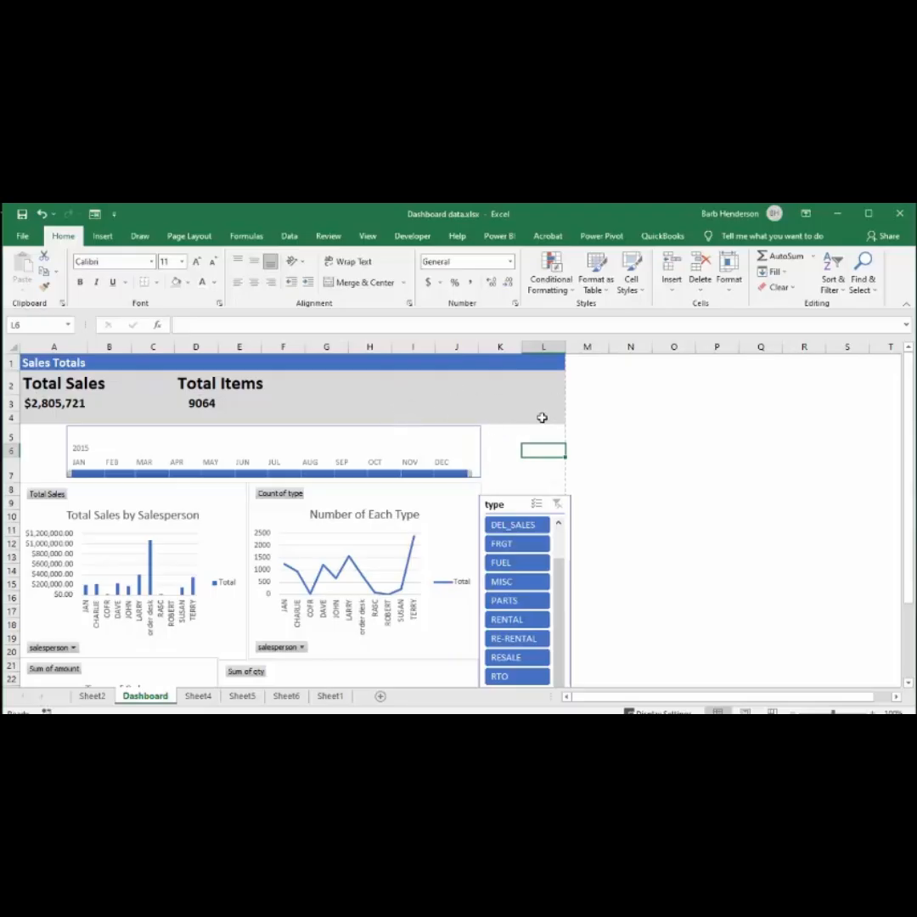
{"action": "scroll", "coordinate": [529, 412], "scroll_direction": "down", "scroll_amount": 2}
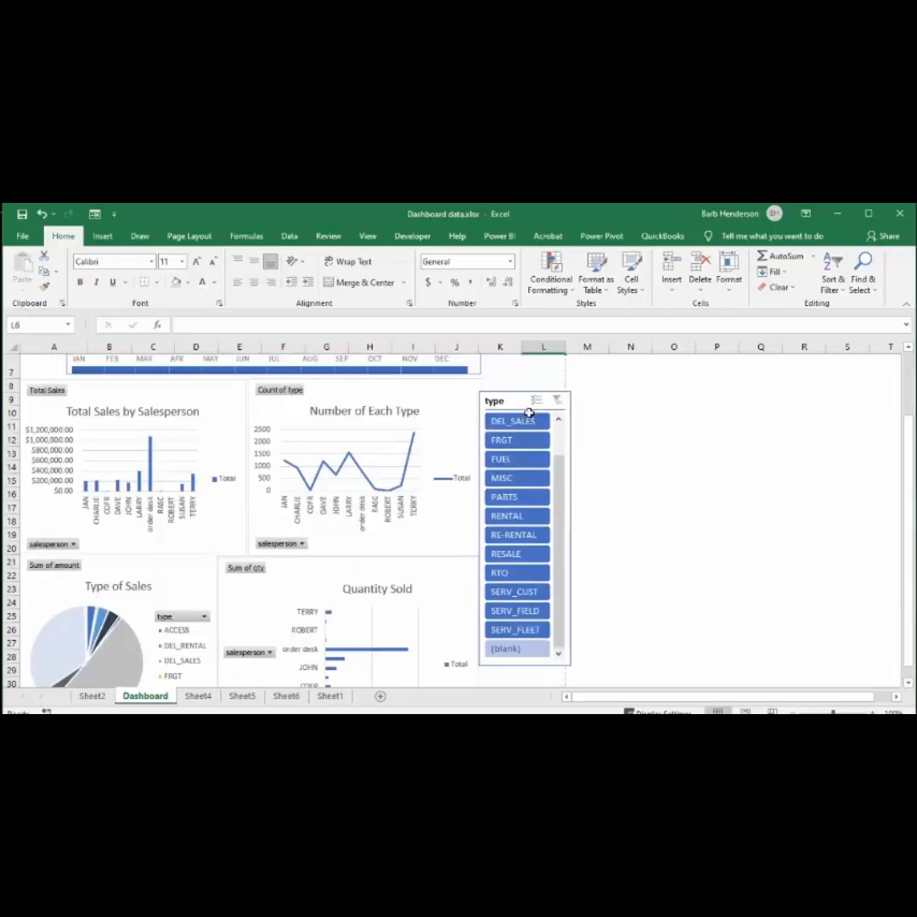
{"action": "scroll", "coordinate": [529, 413], "scroll_direction": "up", "scroll_amount": 2}
{"action": "scroll", "coordinate": [529, 412], "scroll_direction": "down", "scroll_amount": 6}
{"action": "scroll", "coordinate": [529, 413], "scroll_direction": "down", "scroll_amount": 2}
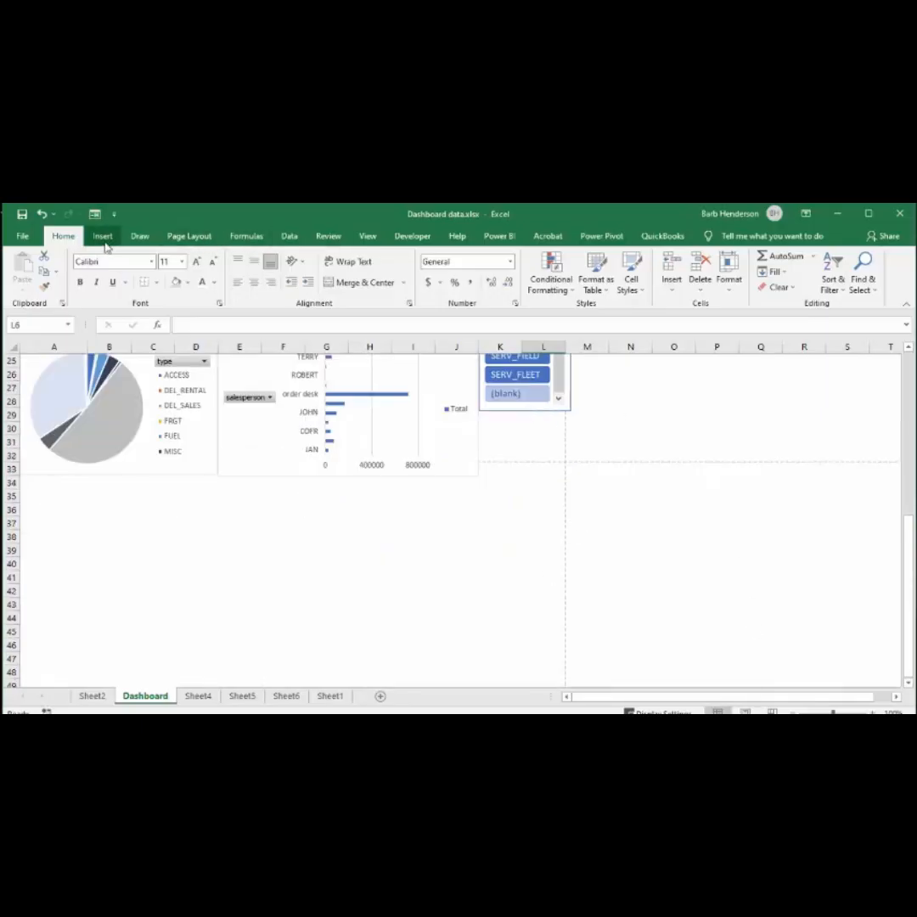
{"action": "left_click", "coordinate": [368, 236]}
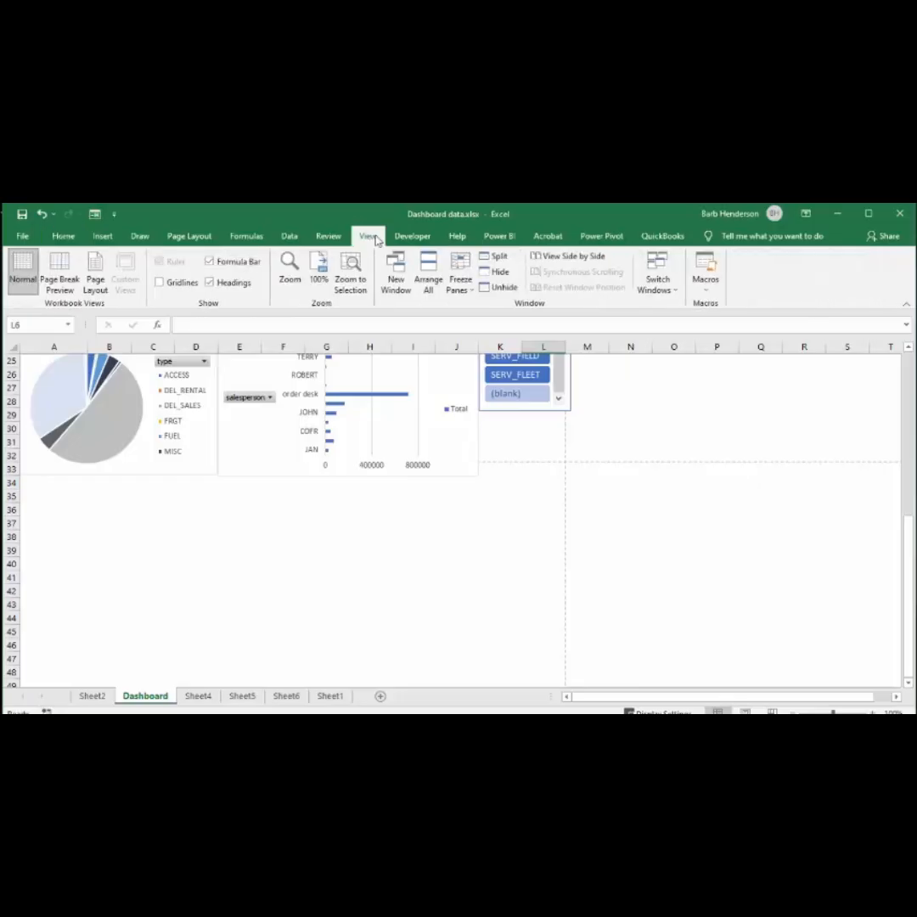
{"action": "left_click", "coordinate": [58, 266]}
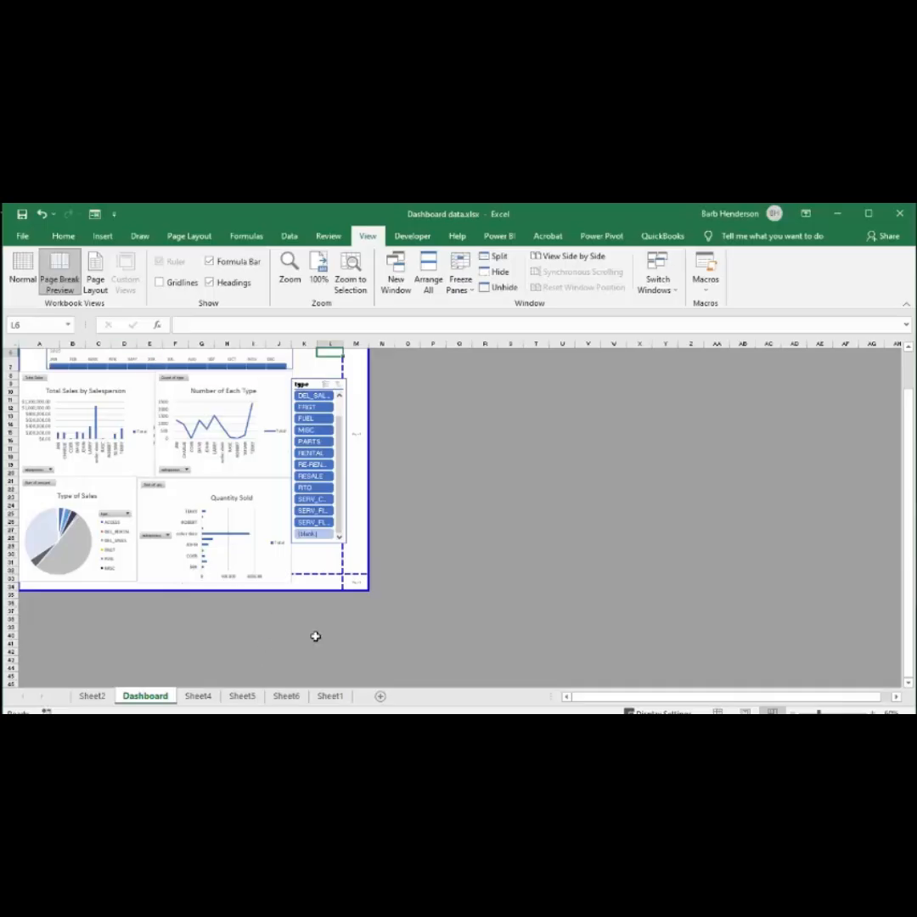
{"action": "left_click_drag", "start_coordinate": [313, 573], "coordinate": [308, 591]}
{"action": "scroll", "coordinate": [348, 581], "scroll_direction": "up", "scroll_amount": 2}
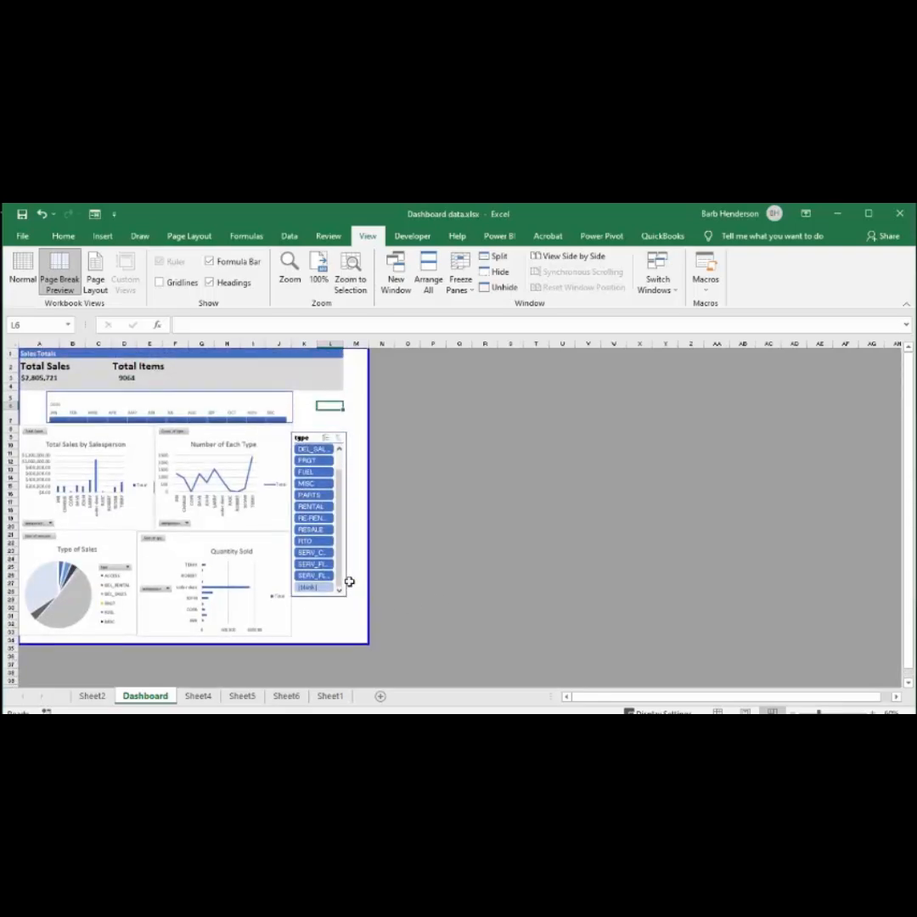
{"action": "scroll", "coordinate": [349, 581], "scroll_direction": "down", "scroll_amount": 1}
{"action": "scroll", "coordinate": [349, 582], "scroll_direction": "up", "scroll_amount": 1}
{"action": "scroll", "coordinate": [349, 581], "scroll_direction": "down", "scroll_amount": 3}
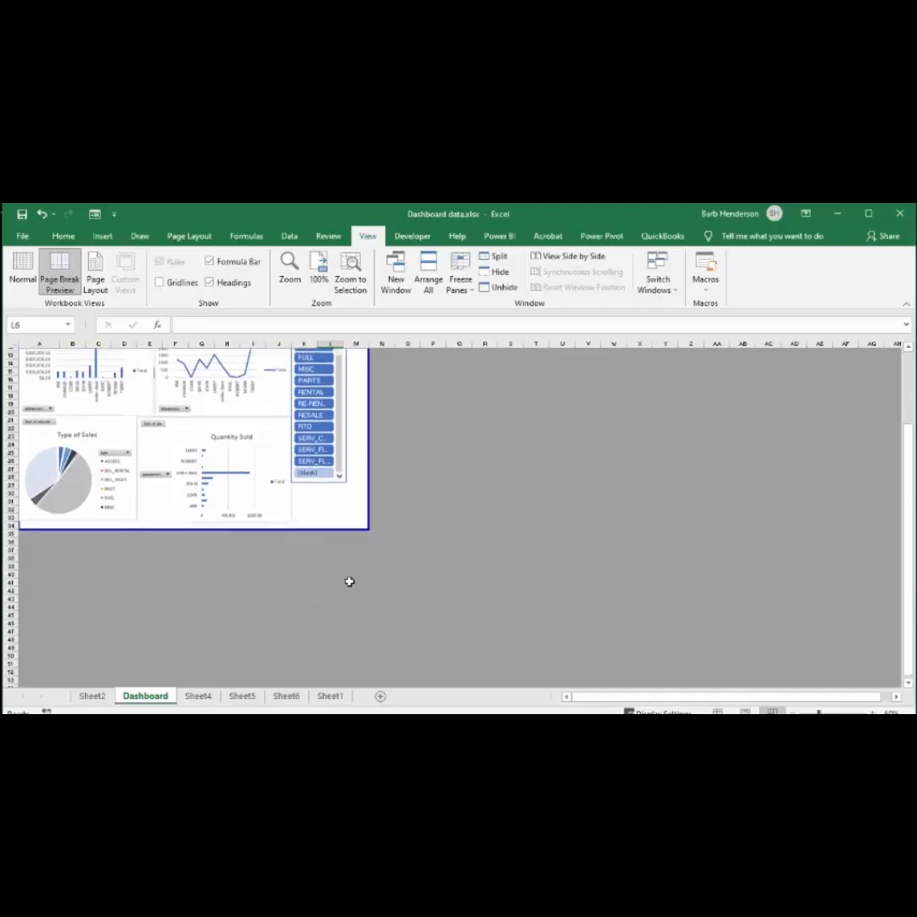
{"action": "scroll", "coordinate": [349, 581], "scroll_direction": "up", "scroll_amount": 3}
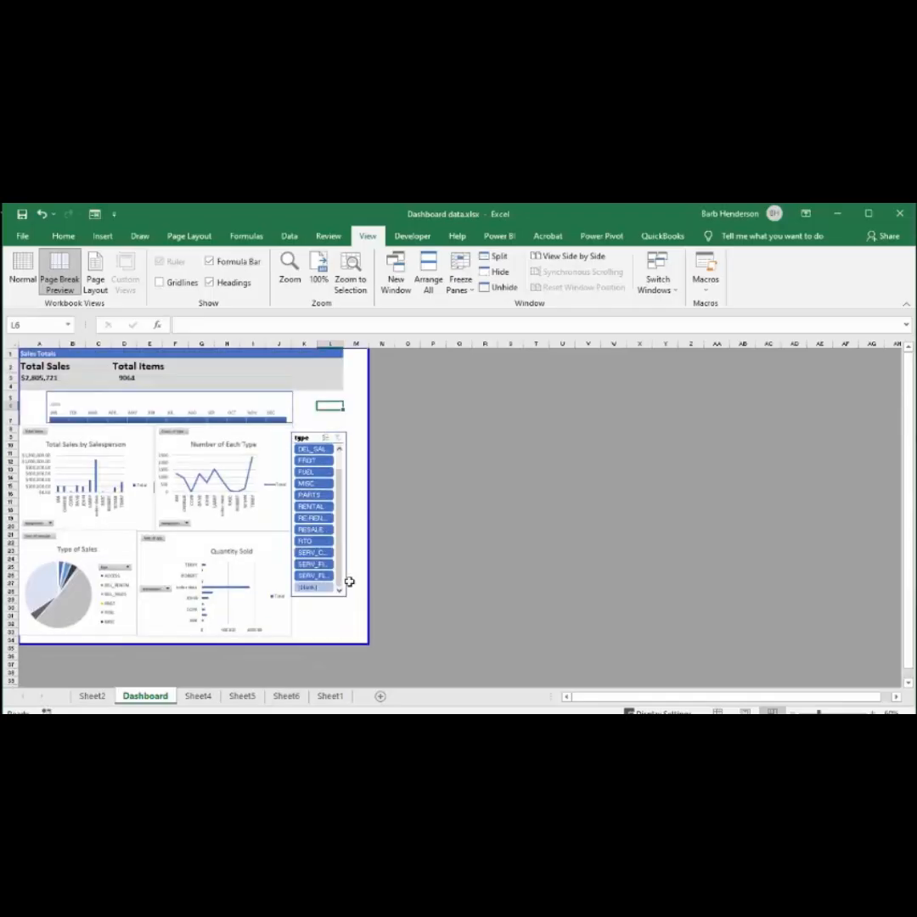